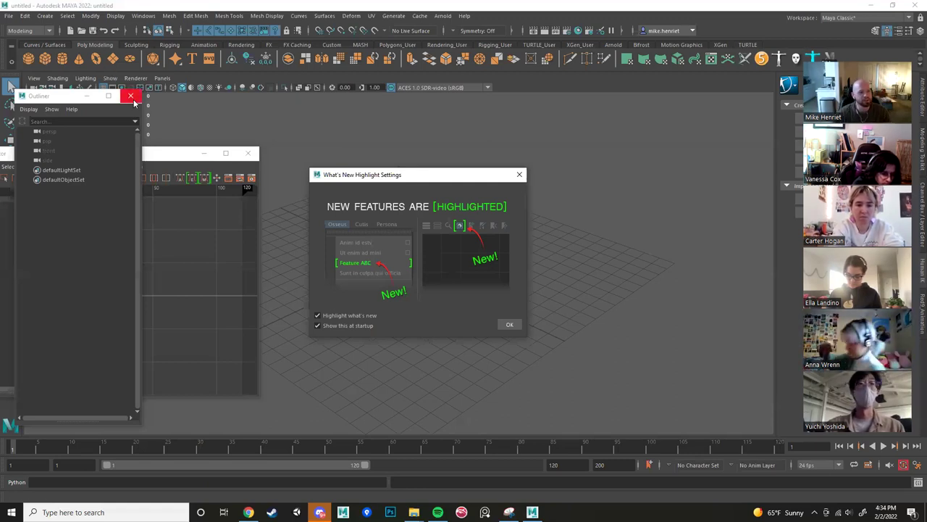
Close the Outliner, the other floating editor and the What's New Highlight Settings dialog, and show the Channel Box.
left_click(131, 95)
left_click(248, 152)
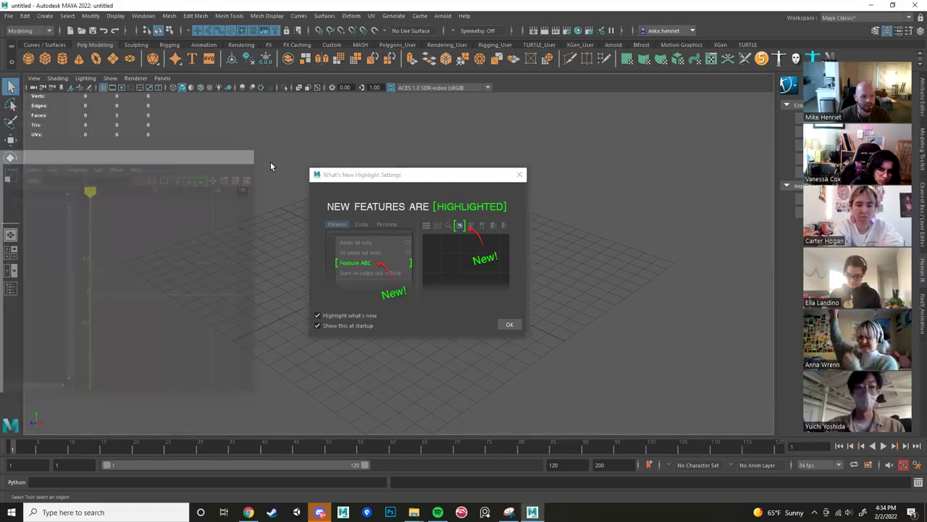
left_click(519, 174)
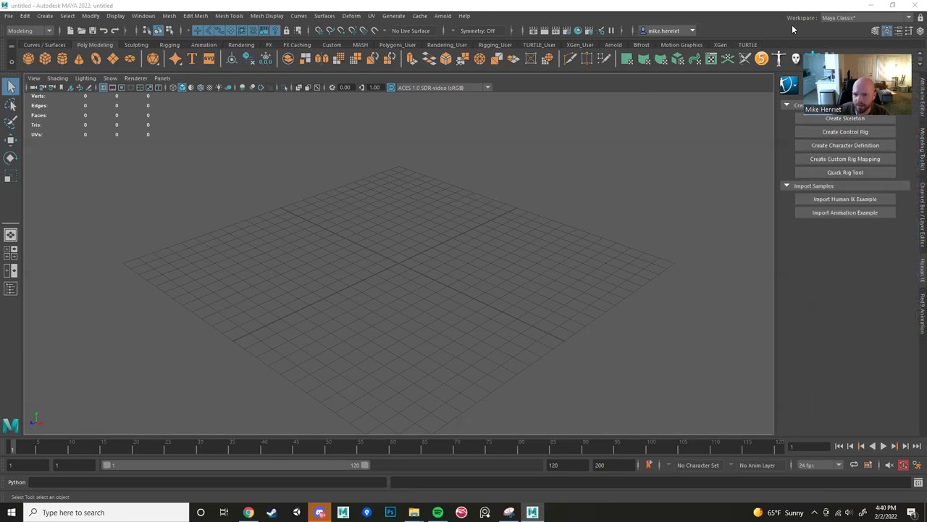
key("ctrl+a")
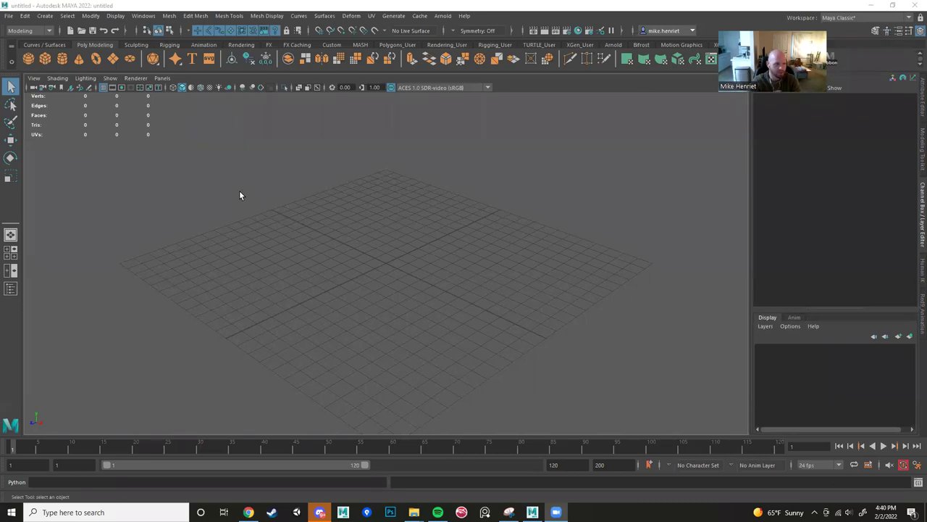
Examine the scene-file commands for saving, importing and exporting, and the editing commands for deleting, duplicating, grouping and parenting.
left_click_drag(383, 302, 331, 273, "alt")
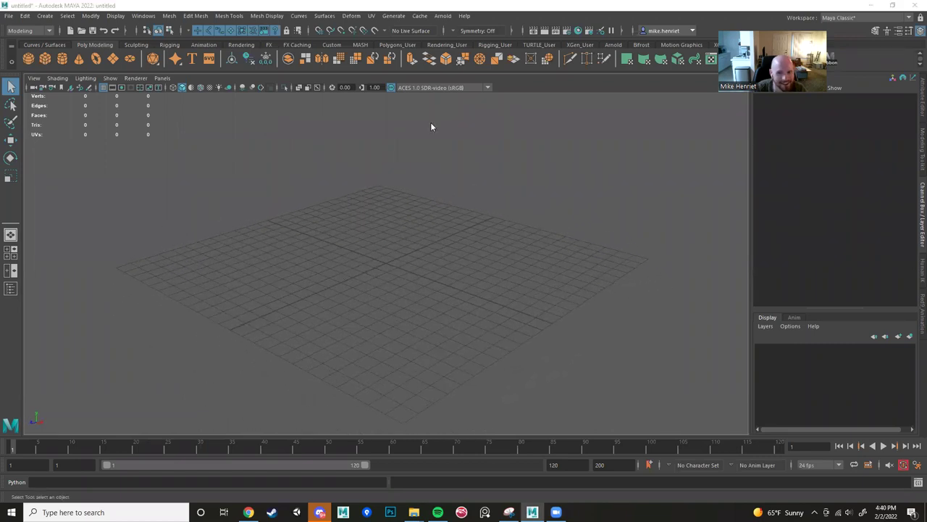
mouse_move(428, 255)
left_mouse_down("alt")
mouse_move(404, 261)
mouse_move(441, 253)
mouse_move(432, 253)
left_mouse_up("alt")
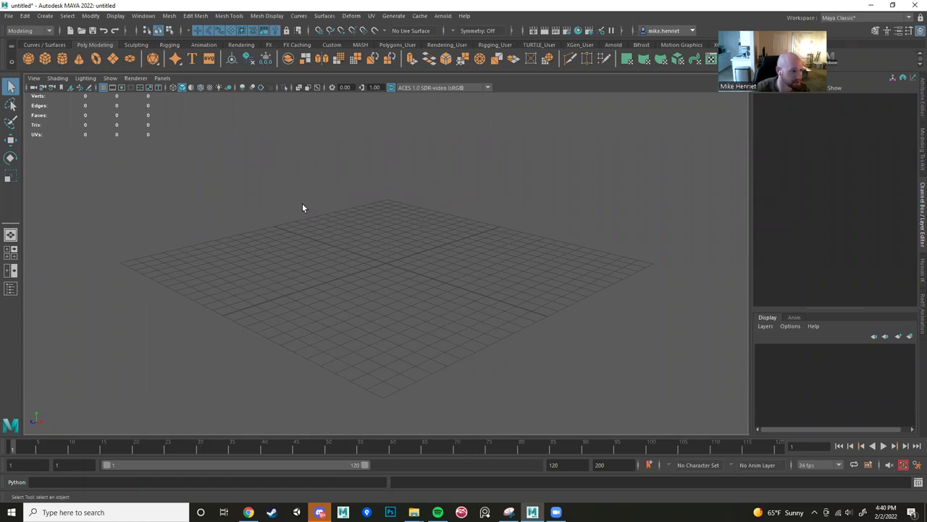
left_click(8, 17)
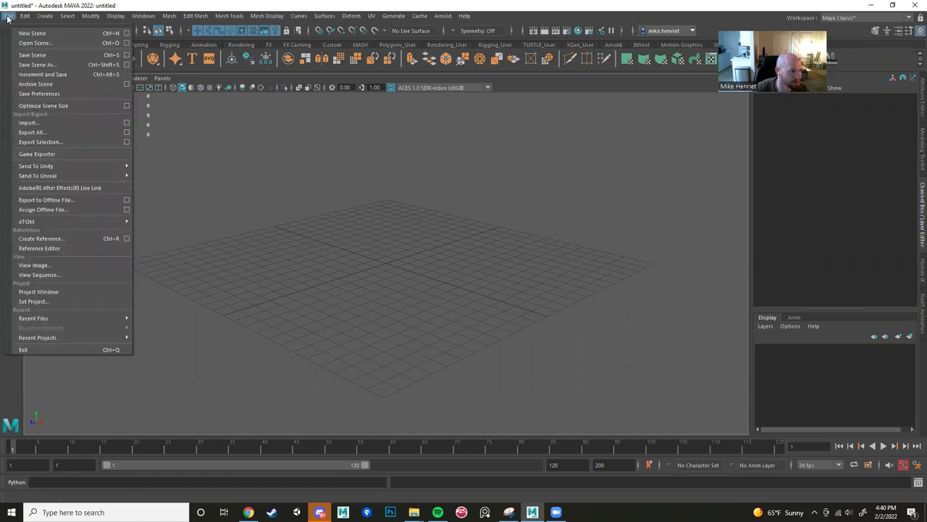
left_click(8, 18)
left_click(6, 17)
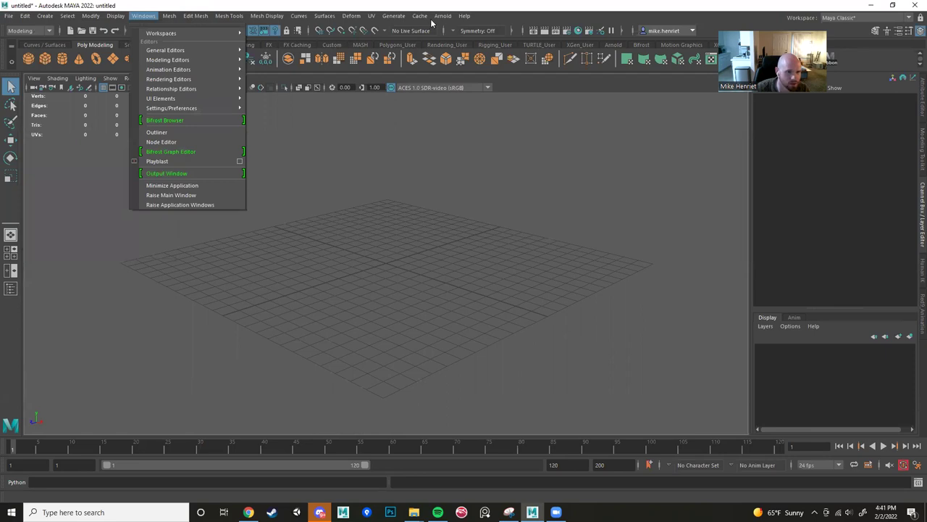
left_click(183, 9)
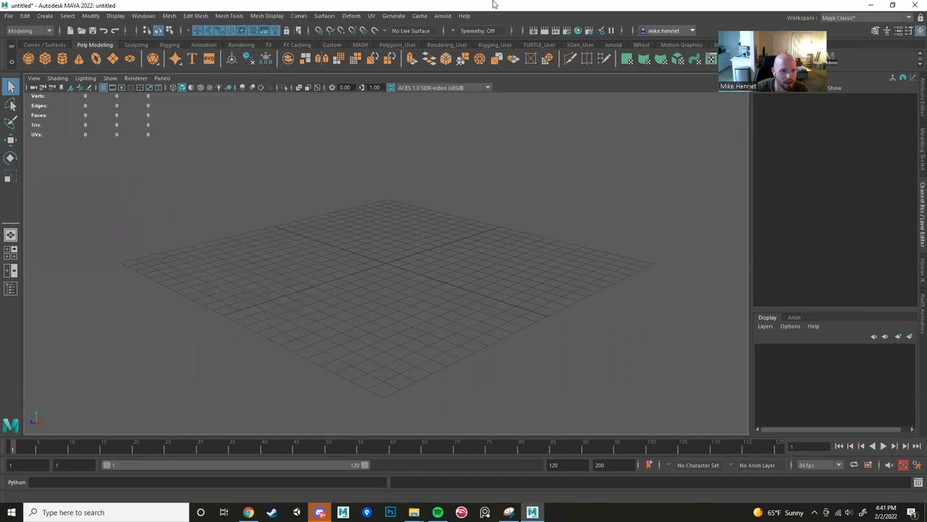
left_click(8, 16)
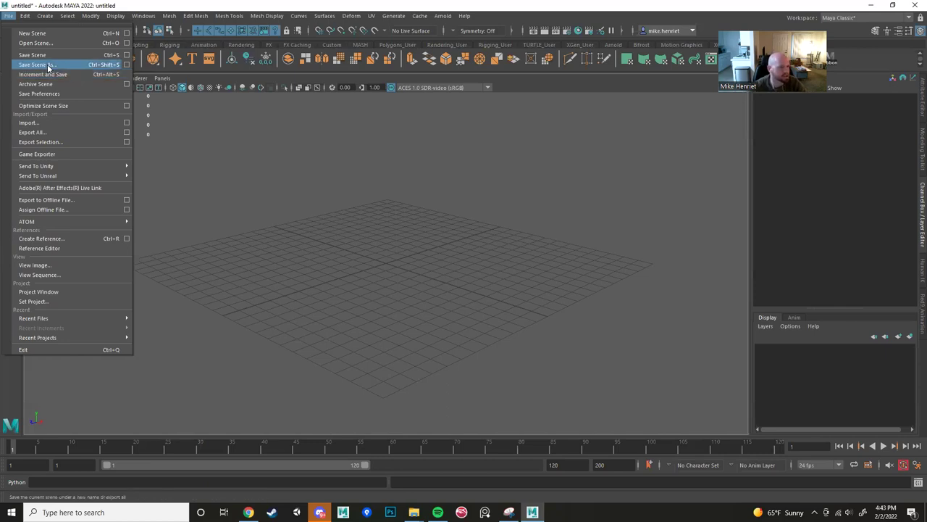
mouse_move(25, 15)
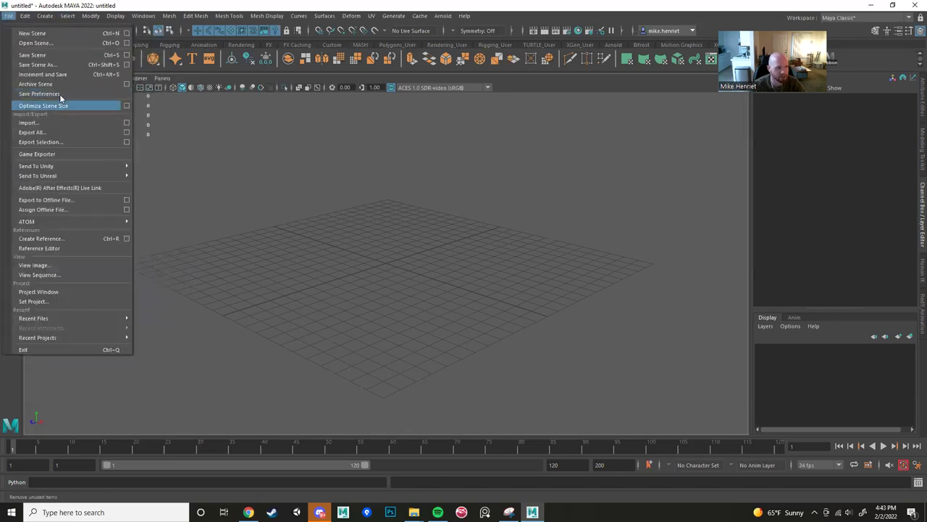
mouse_move(115, 15)
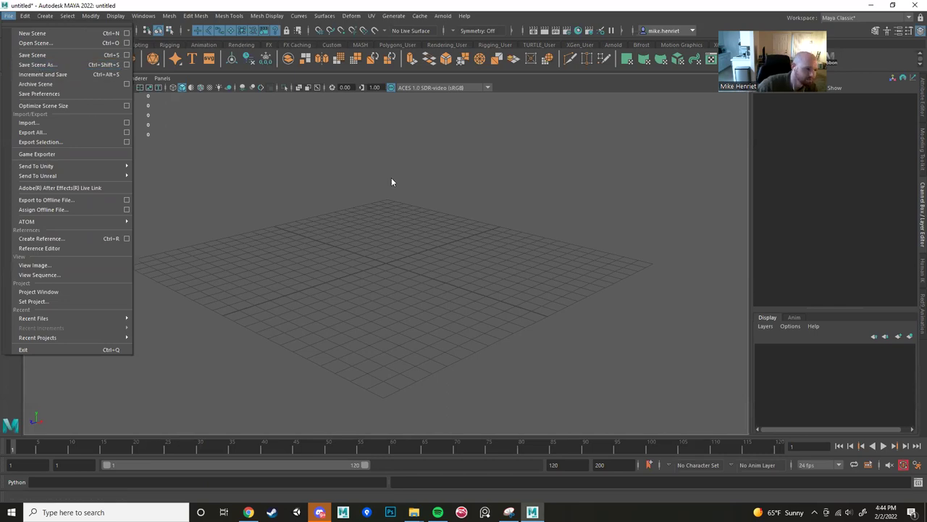
left_click(402, 7)
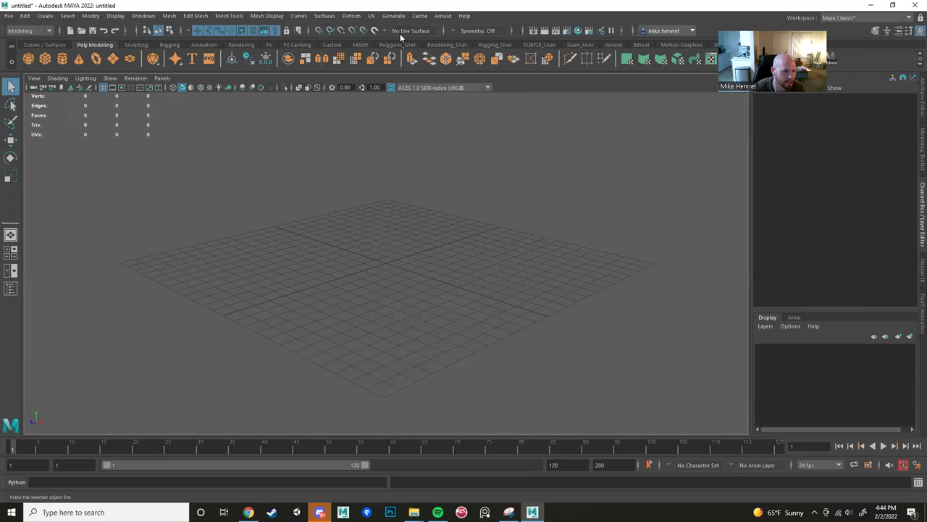
left_click(26, 16)
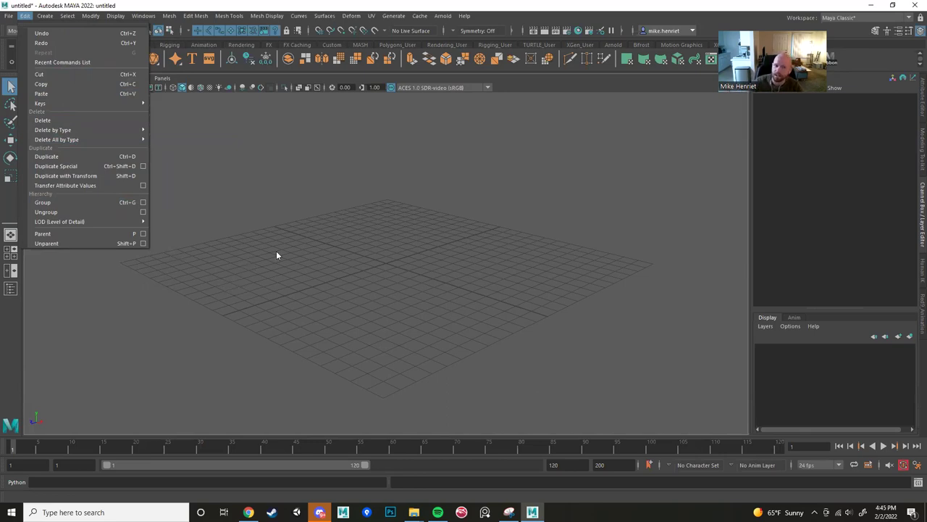
left_click(542, 79)
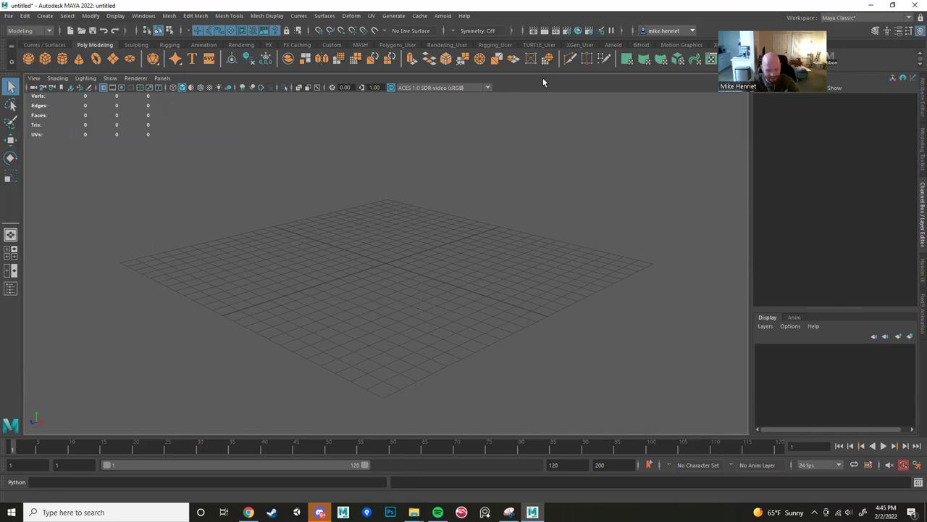
left_click(43, 16)
mouse_move(25, 16)
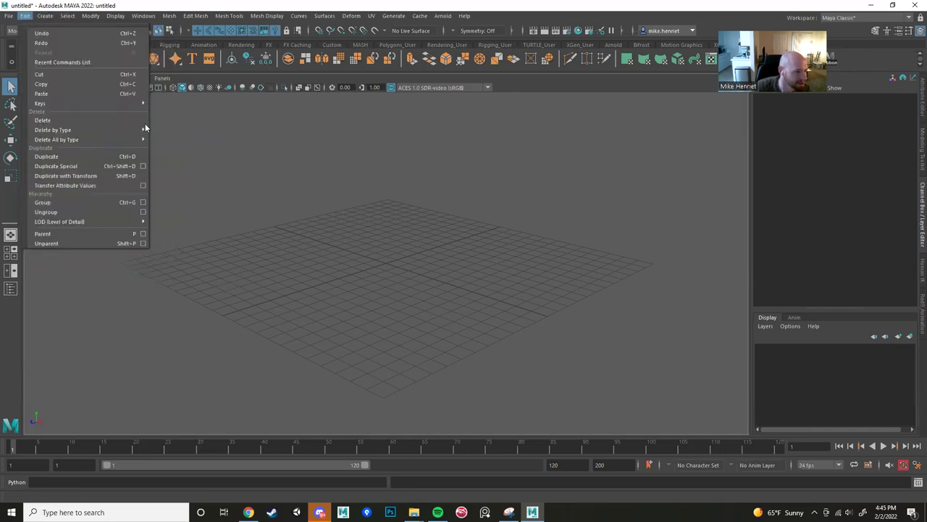
mouse_move(114, 135)
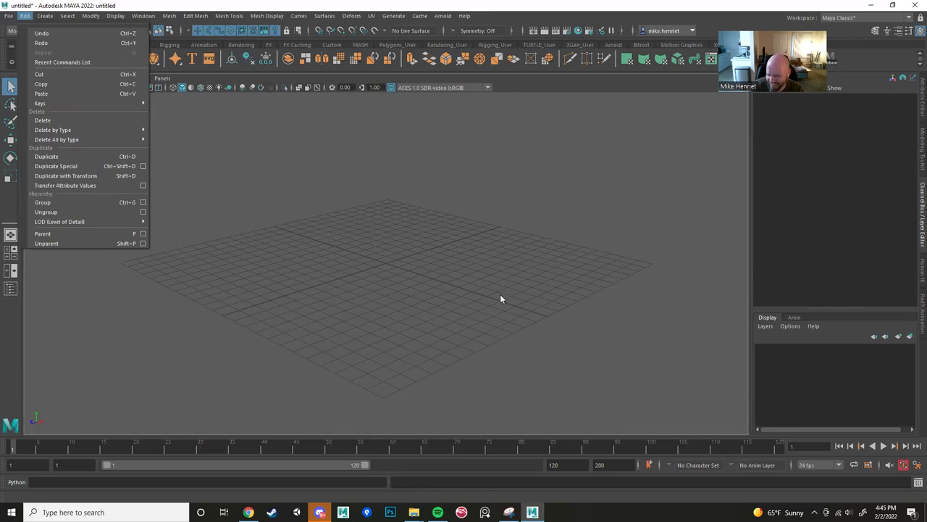
left_click(711, 150)
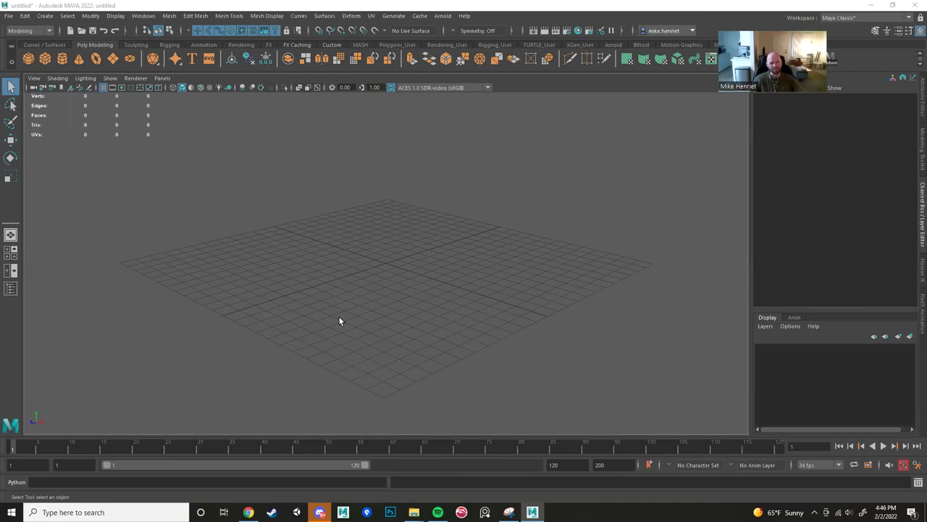
left_click(10, 17)
left_click(10, 17)
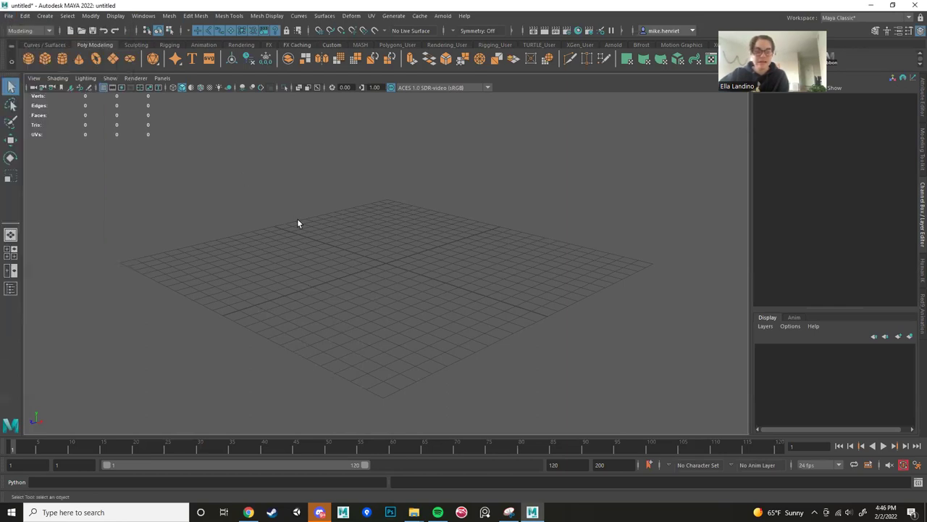
left_click(7, 17)
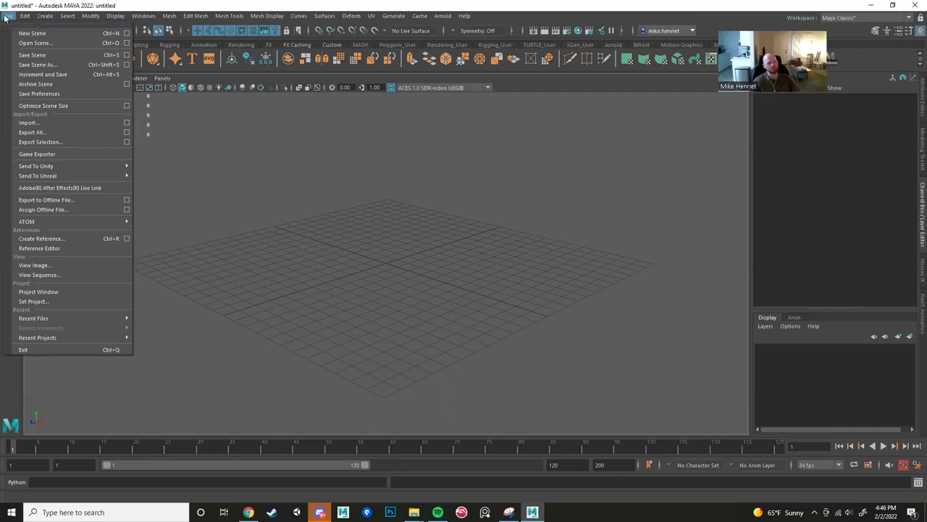
left_click(33, 65)
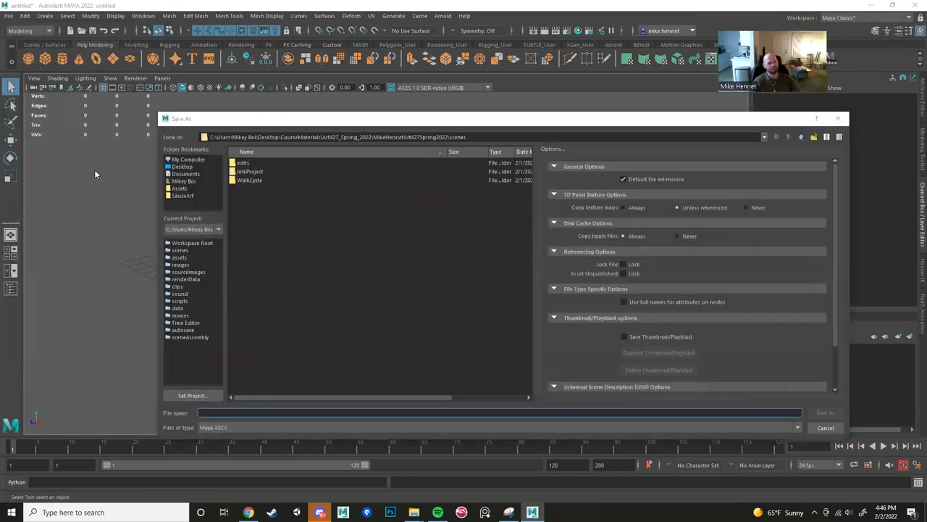
left_click_drag(308, 121, 455, 153)
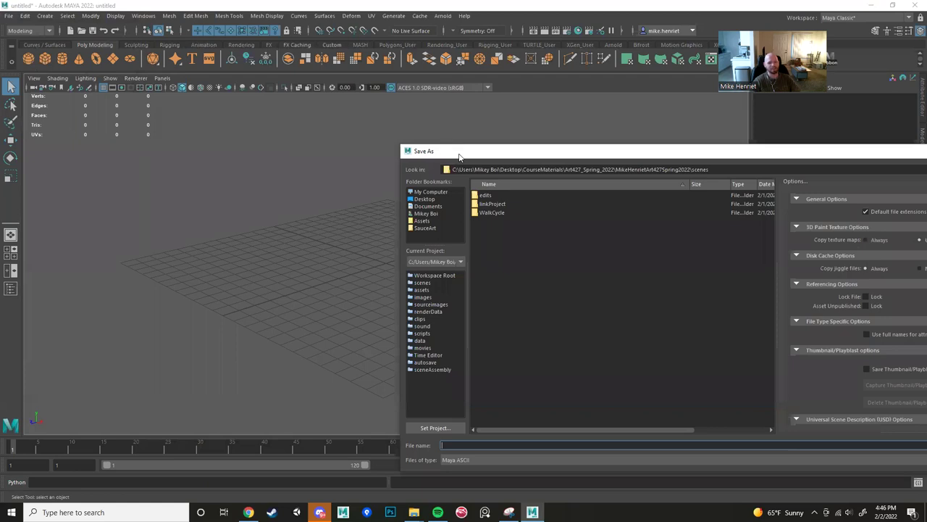
left_click_drag(459, 157, 178, 113)
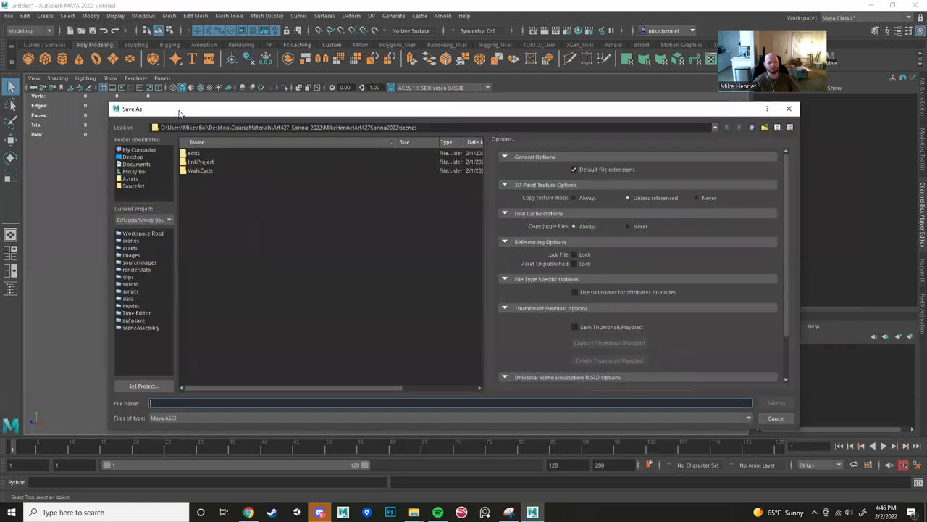
left_click_drag(180, 113, 909, 398)
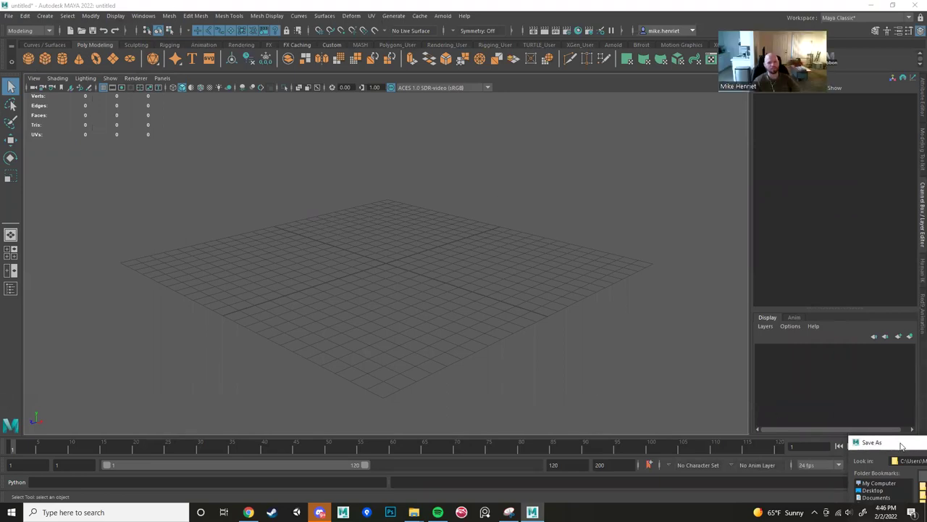
left_click_drag(902, 445, 217, 115)
left_click_drag(420, 114, 318, 90)
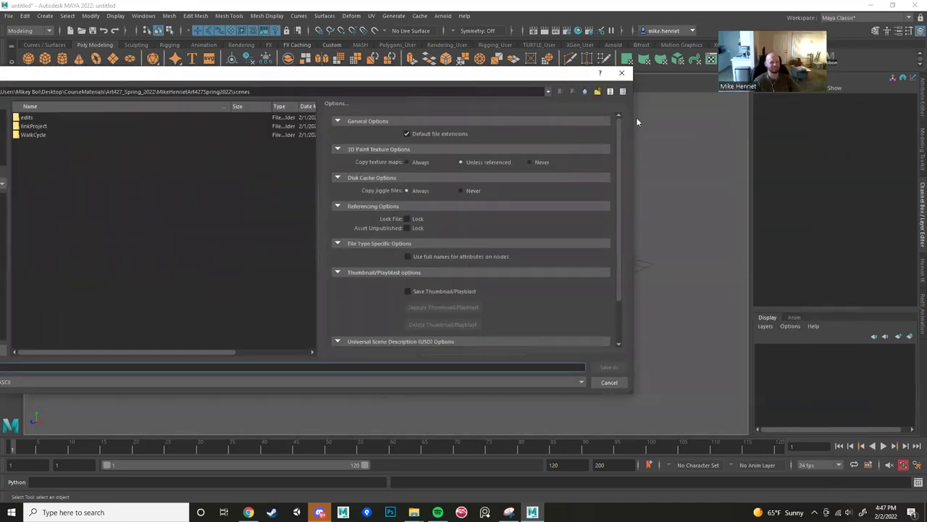
left_click(621, 72)
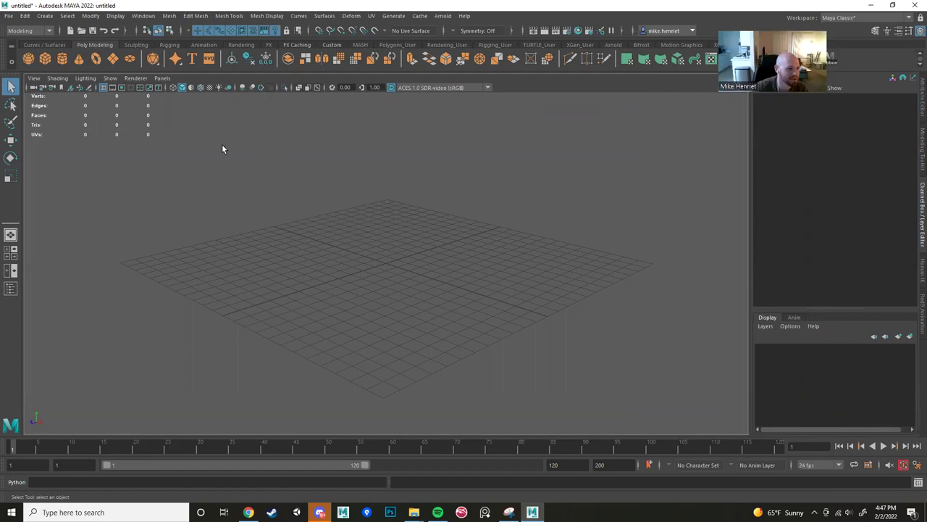
left_click(28, 18)
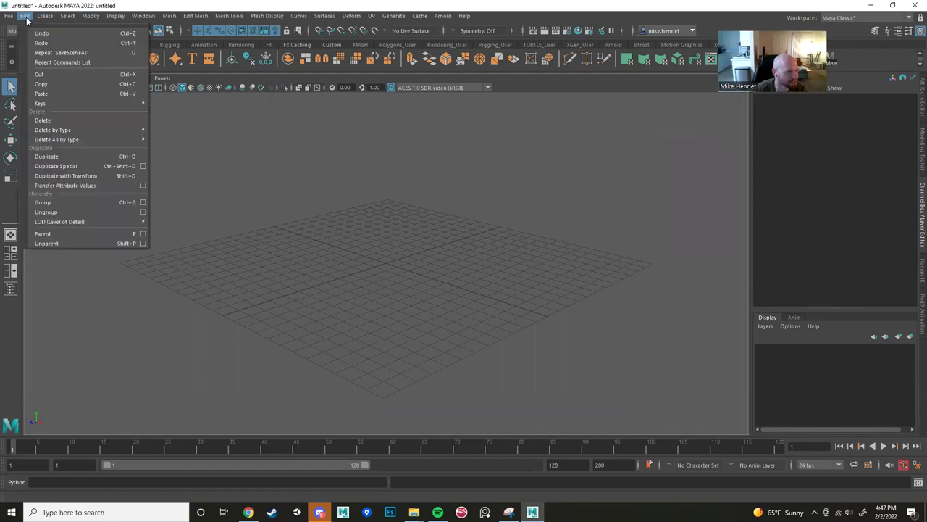
left_click(17, 19)
left_click(19, 18)
left_click(21, 17)
left_click(29, 21)
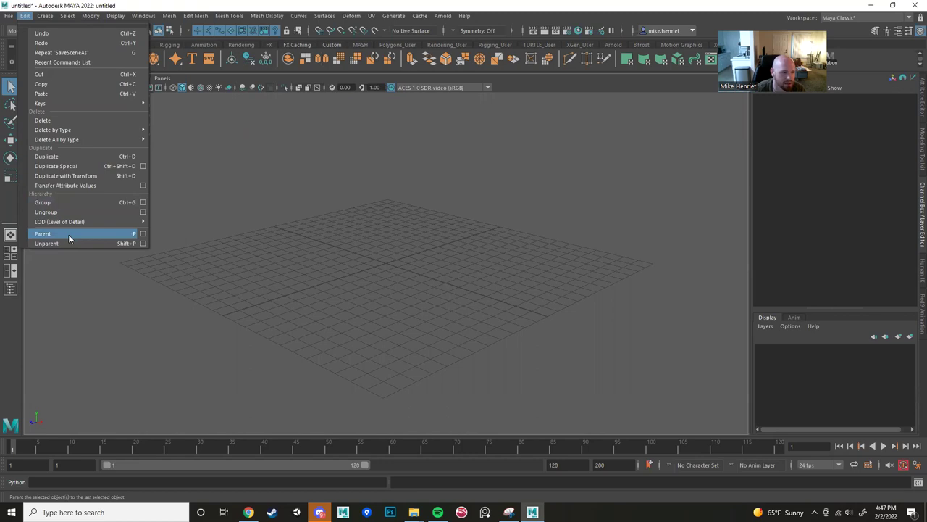
left_click(188, 6)
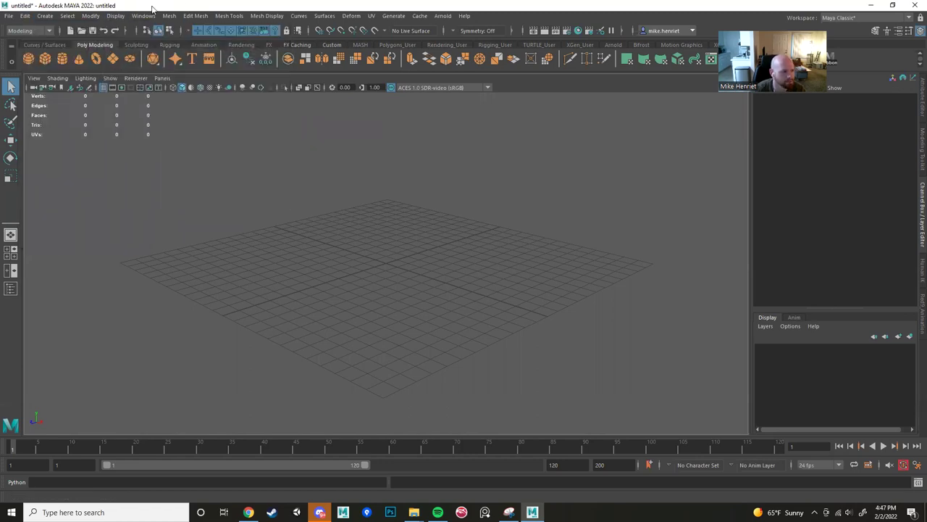
Examine the creation commands for NURBS, polygon and volume primitives, including the polygon shape types and creation options.
left_click(45, 16)
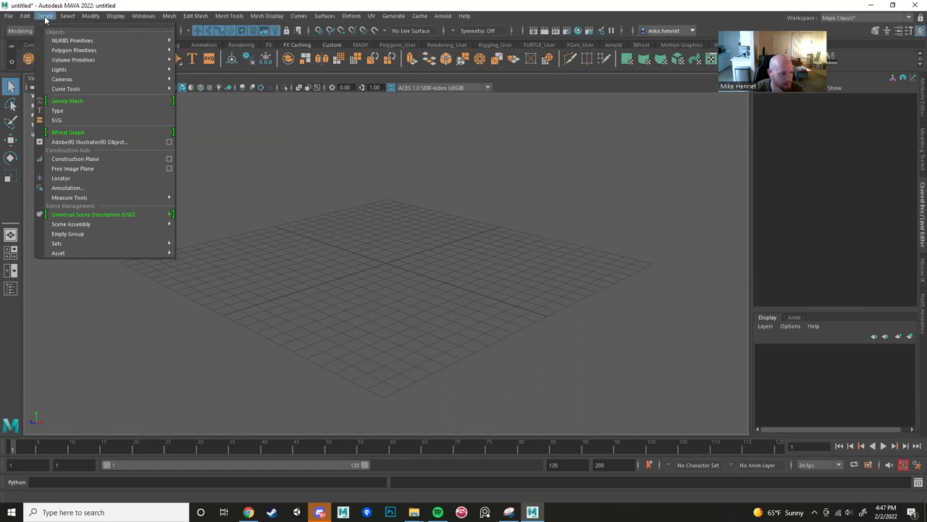
mouse_move(100, 52)
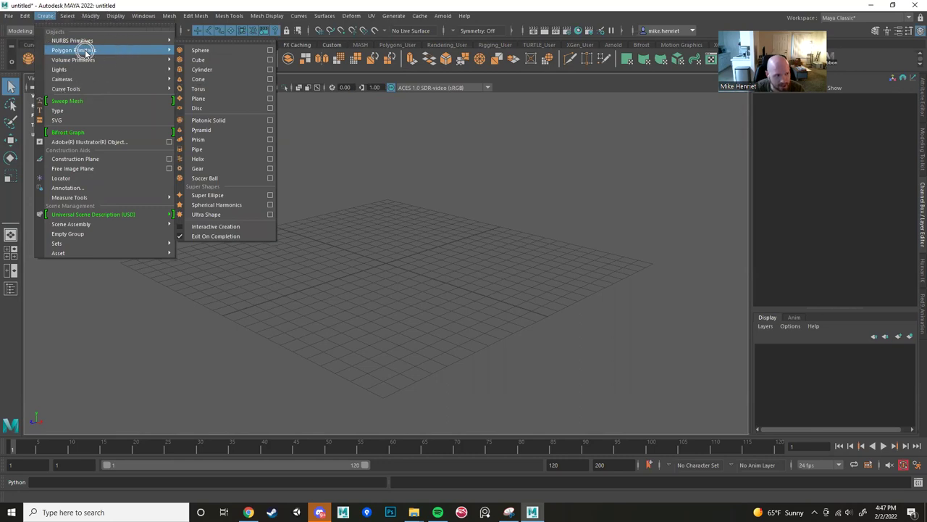
key("ctrl")
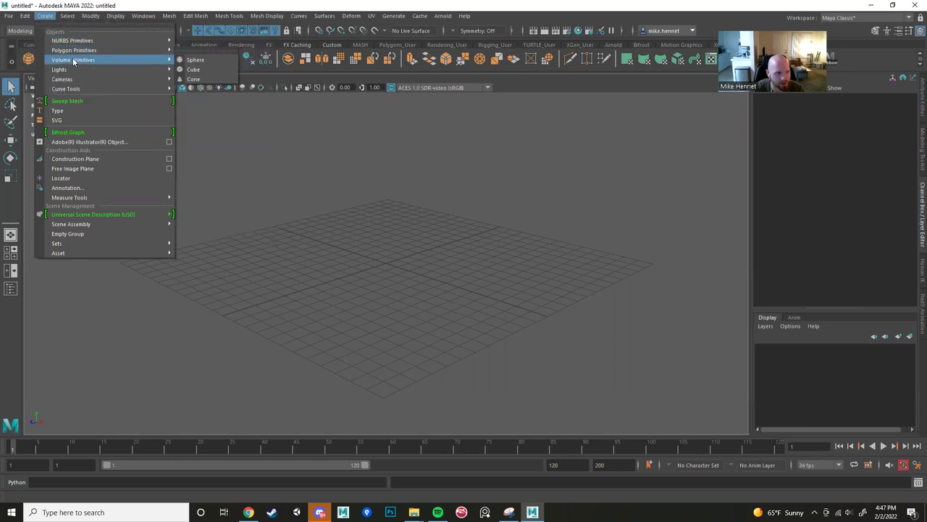
key("ctrl")
left_click(78, 61)
mouse_move(73, 42)
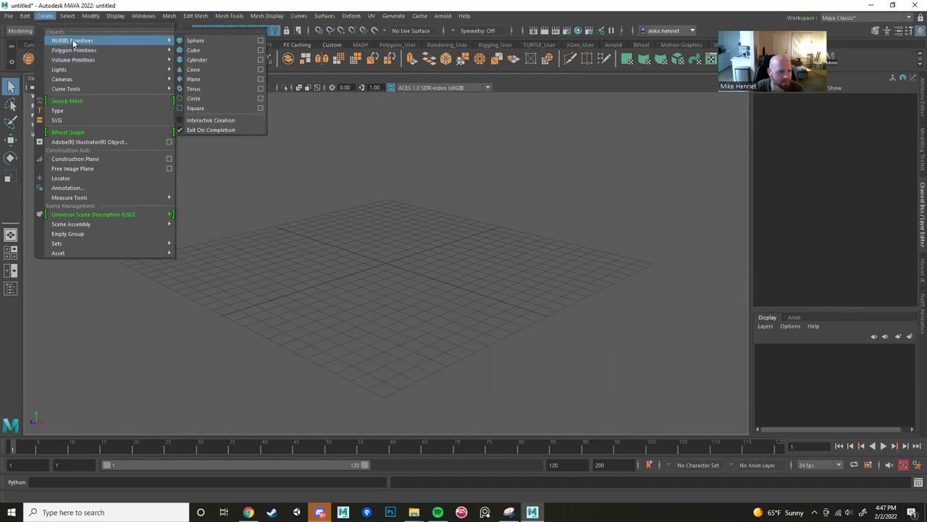
left_click(75, 54)
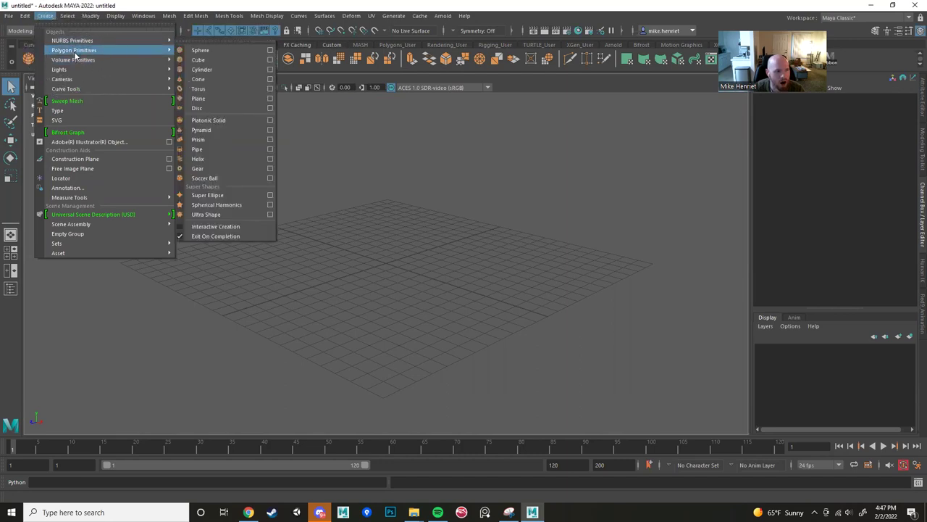
key("ctrl")
key("ctrl")
key("ctrl")
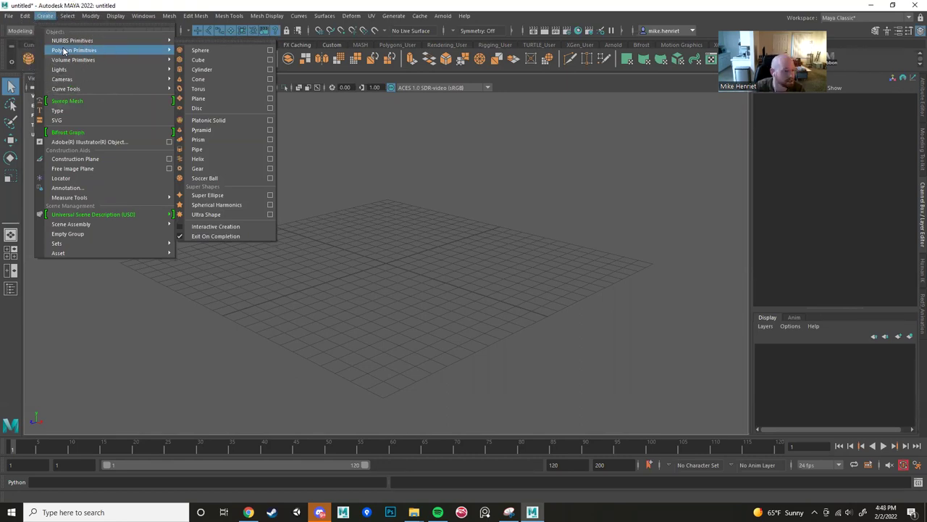
key("ctrl")
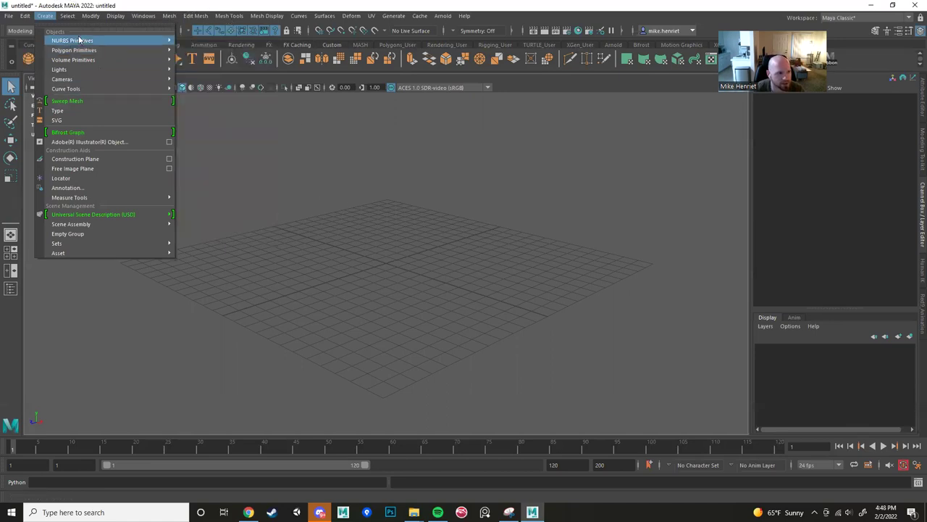
Detach the Polygon Primitives list as a floating window.
mouse_move(81, 52)
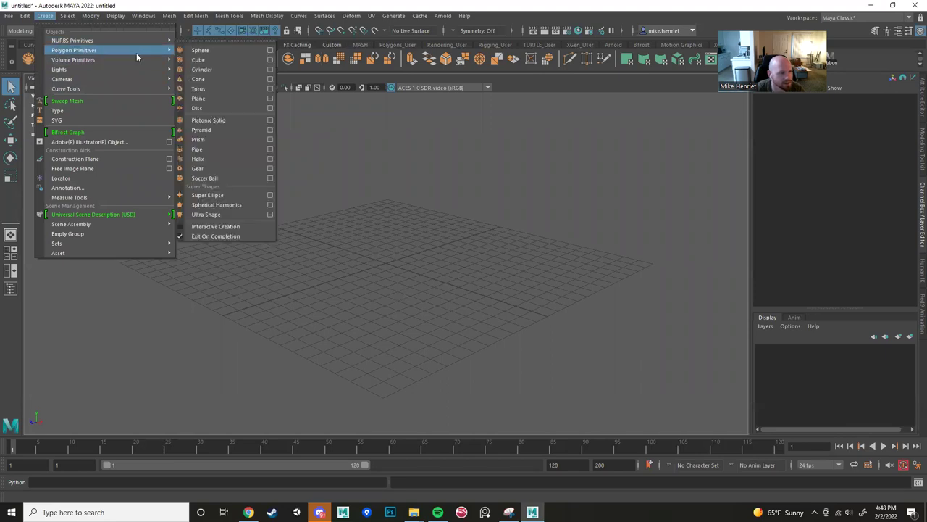
left_click(228, 228)
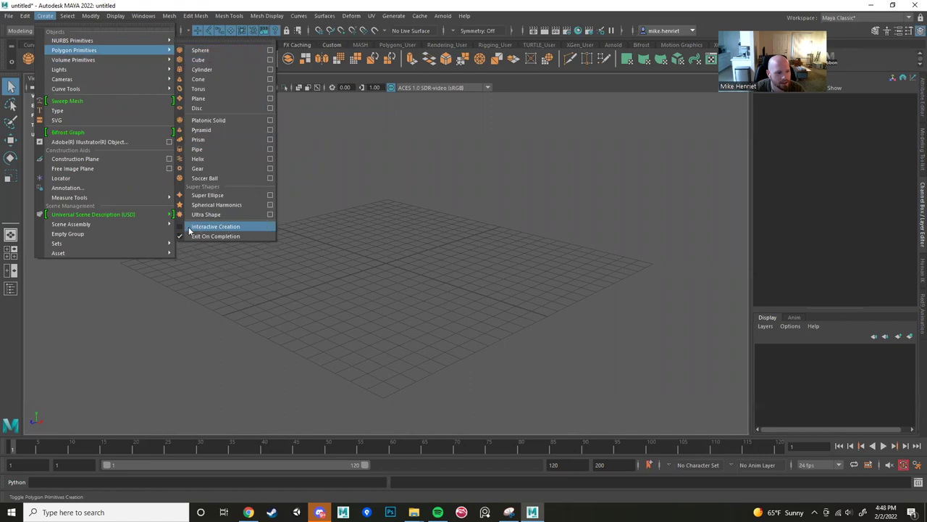
left_click(209, 41)
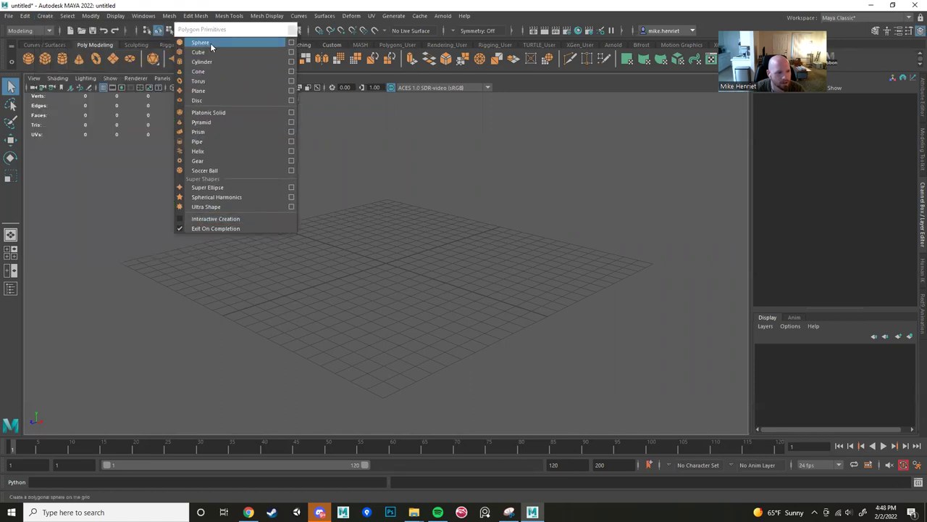
Turn on Interactive Creation and draw a polygon cube on the grid, about 10.7 wide, 6.9 high and 9.2 deep.
left_click(81, 323)
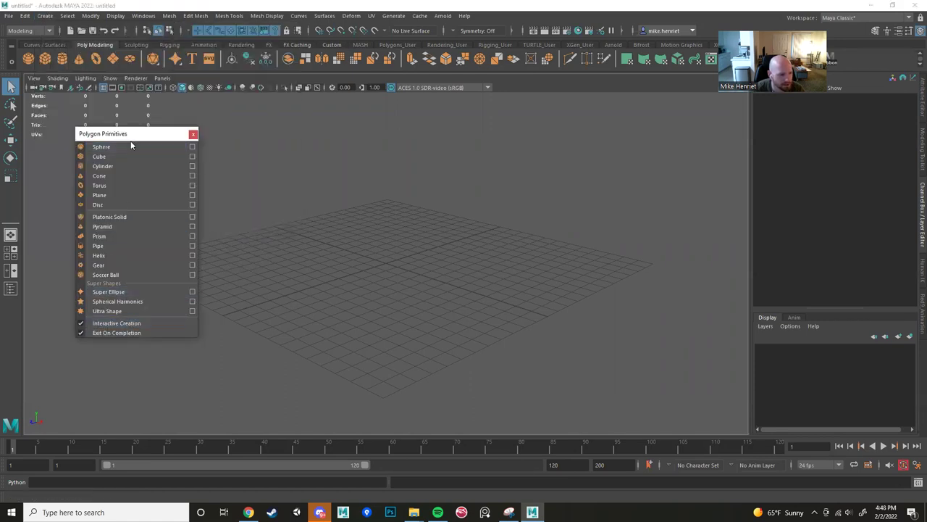
left_click(107, 158)
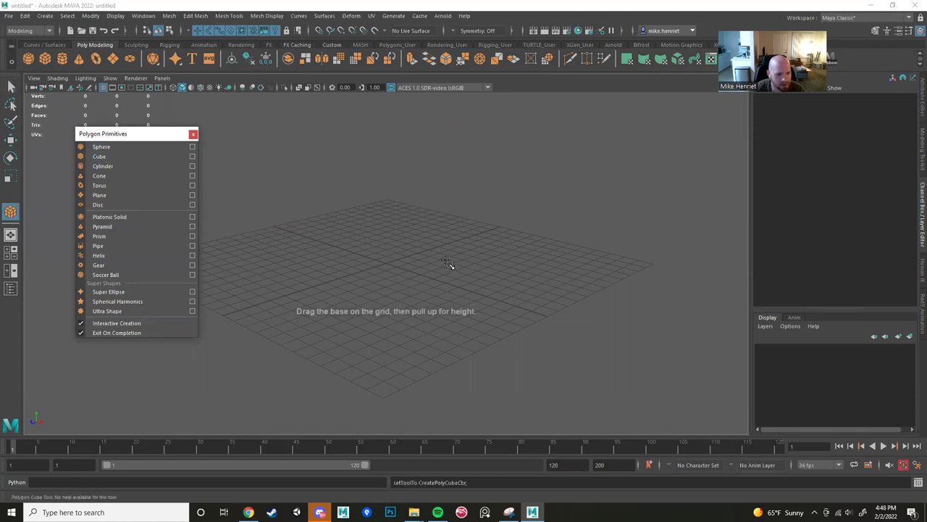
left_click_drag(403, 300, 379, 145)
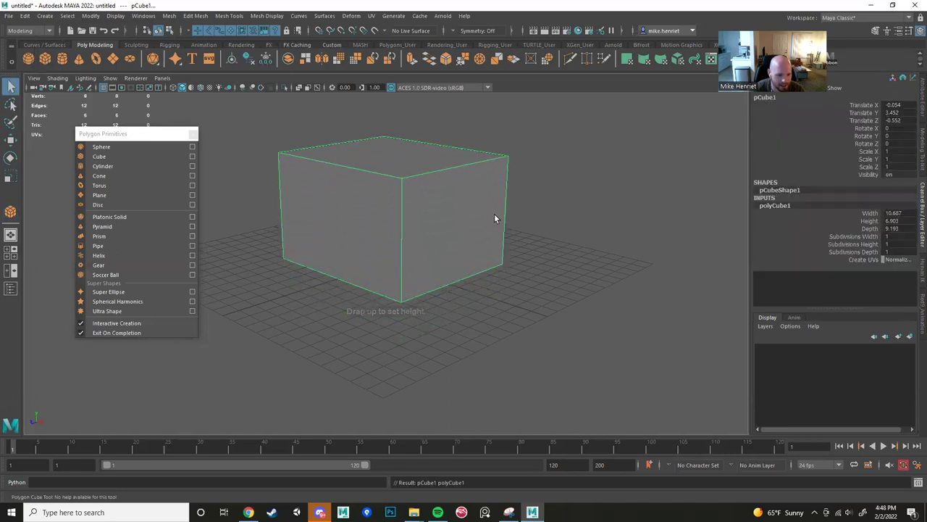
Move the drawn cube about 0.7 units in the negative X direction, and undo the move.
left_click_drag(420, 257, 399, 230, "alt")
key("w")
left_click_drag(435, 267, 407, 247, "alt")
scroll(432, 266, "up", 2)
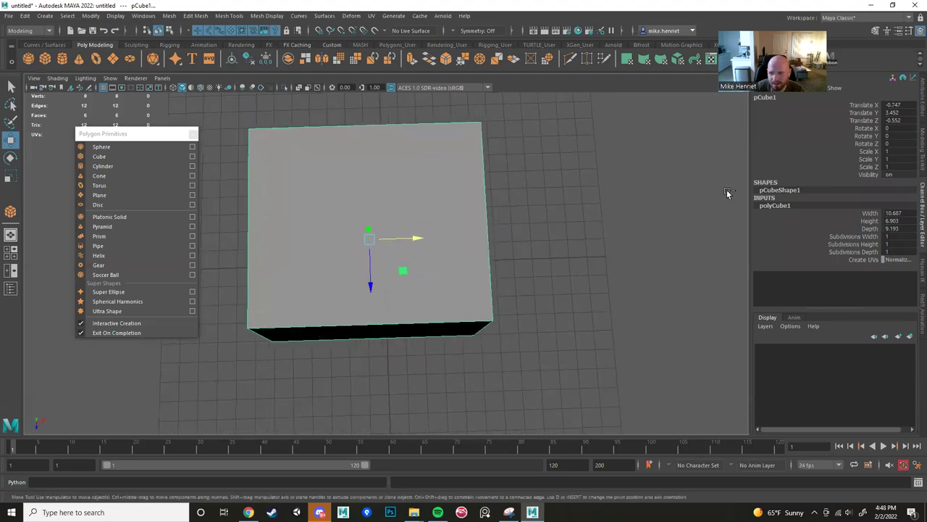
key("ctrl+z")
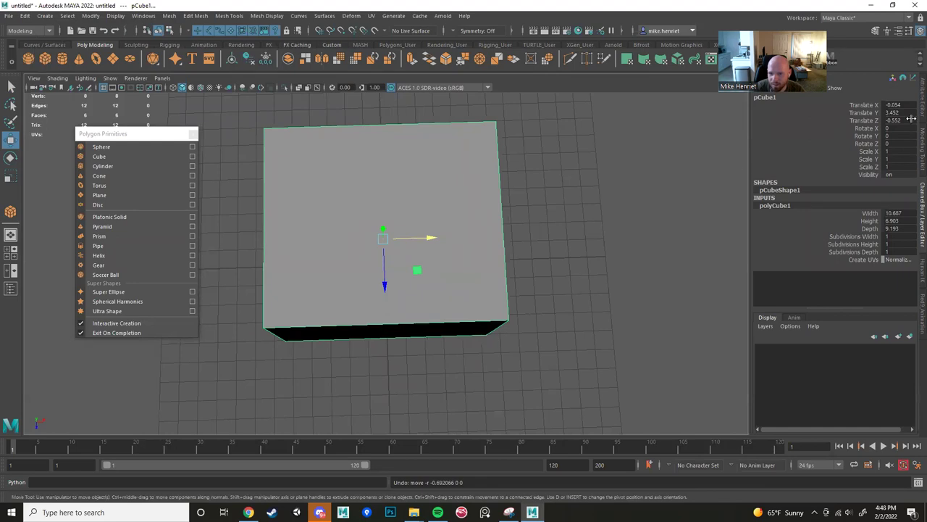
Delete the interactively drawn cube and turn off Interactive Creation.
left_click_drag(551, 264, 506, 227, "alt")
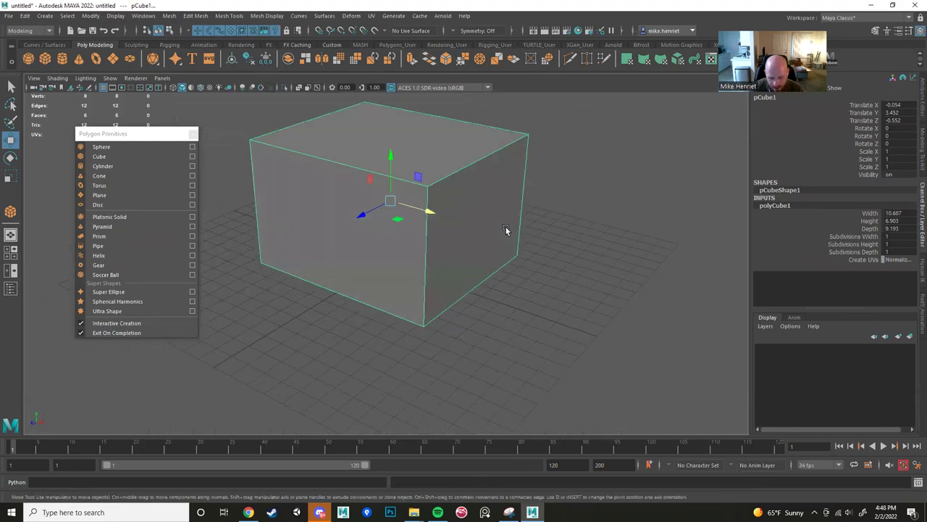
key("Delete")
left_click(94, 323)
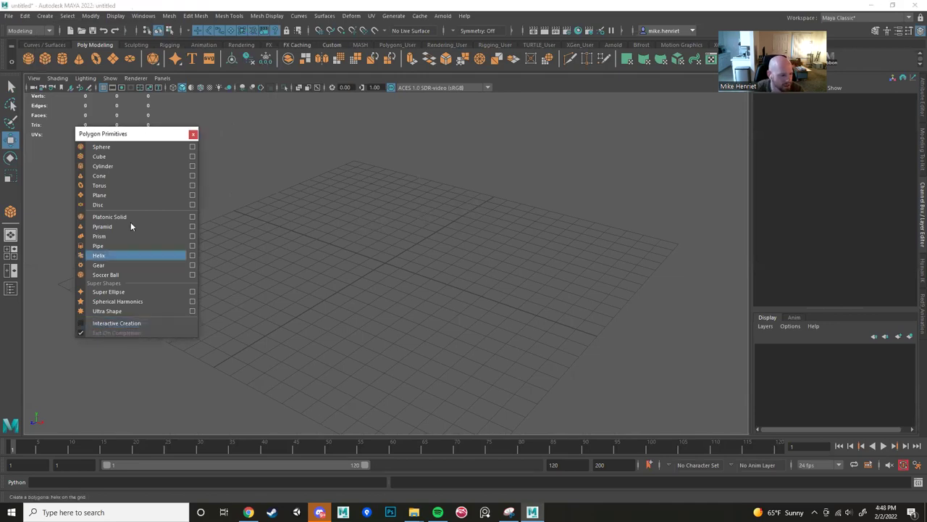
Create a default polygon cube at the origin and move the floating primitives list farther away from it.
left_click(115, 156)
scroll(418, 344, "up", 5)
left_click_drag(398, 354, 332, 338, "alt")
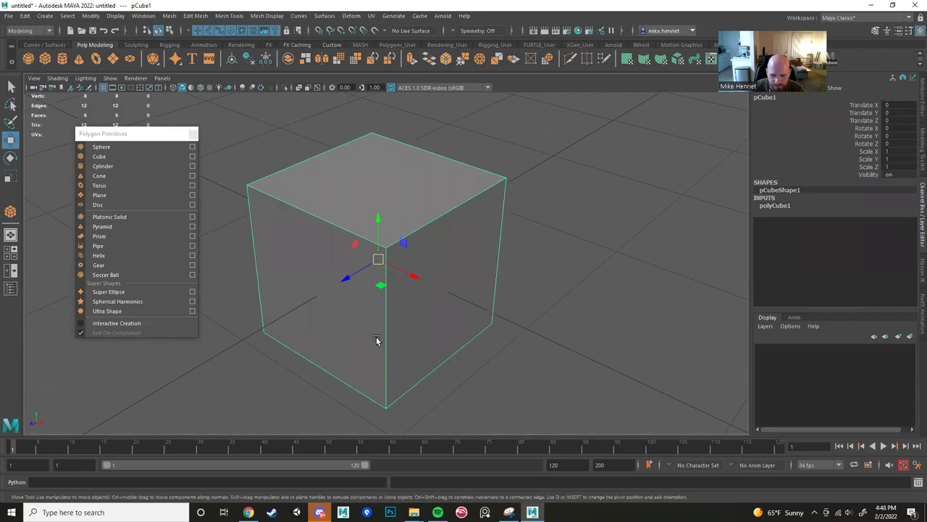
scroll(377, 336, "down", 10)
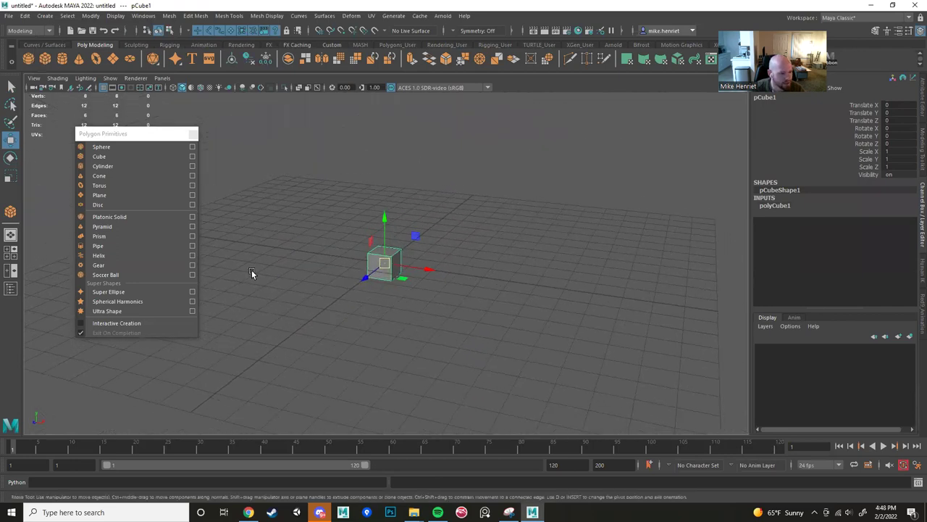
left_click_drag(120, 137, 71, 105)
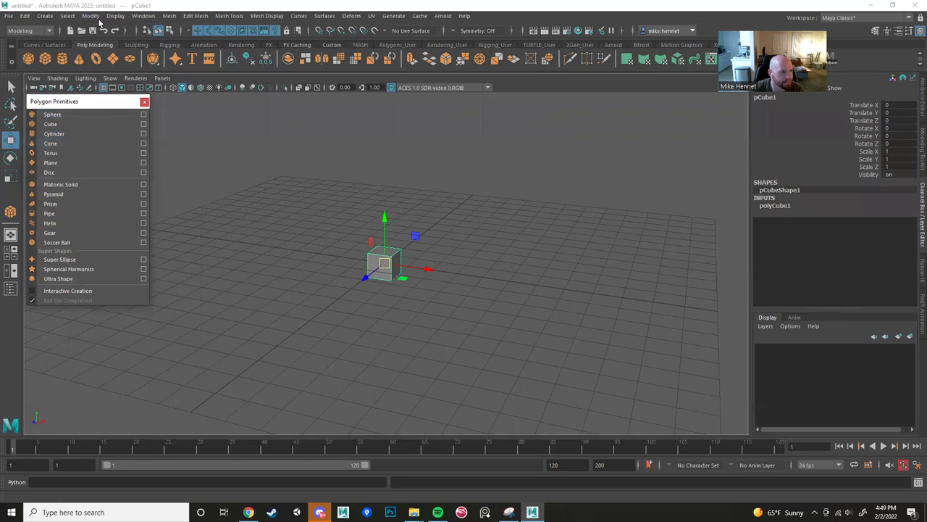
Examine the commands for creating lights, cameras and curves, for selecting objects and components, and for modifying transforms and pivots.
left_click(48, 16)
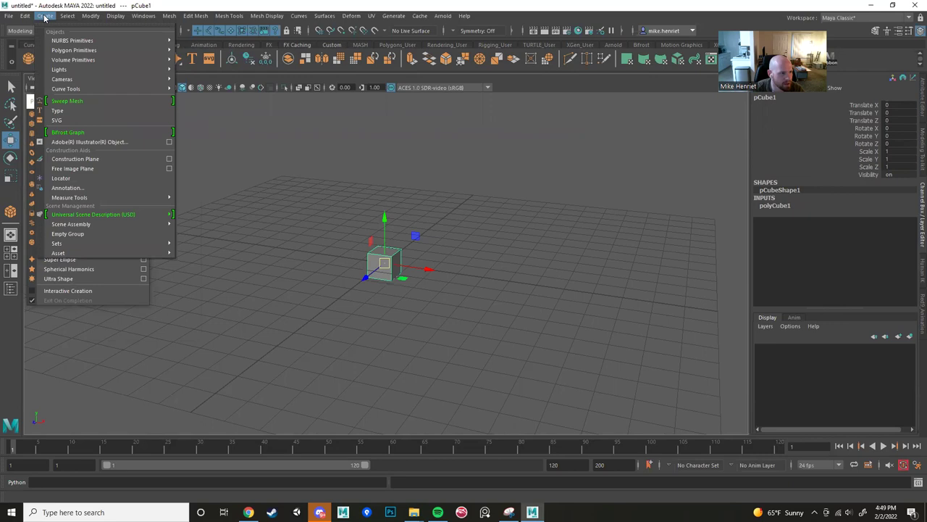
mouse_move(69, 71)
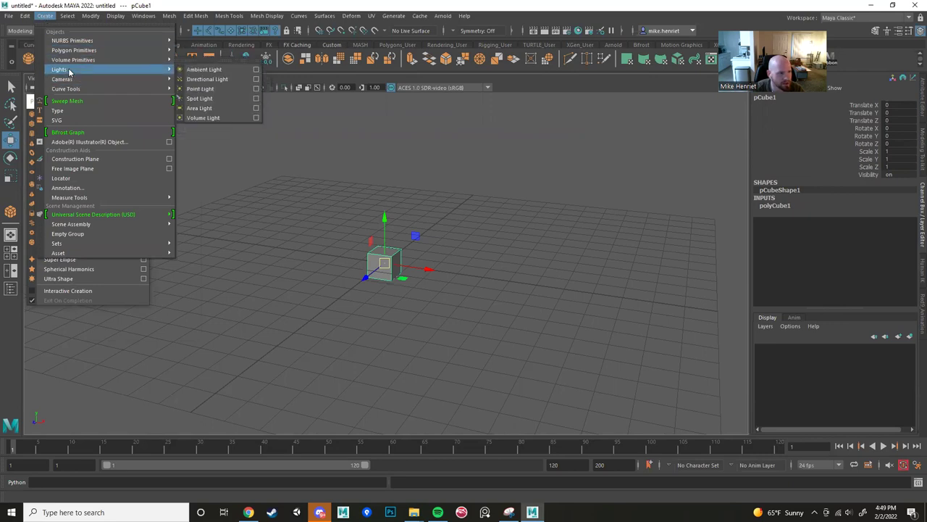
mouse_move(96, 87)
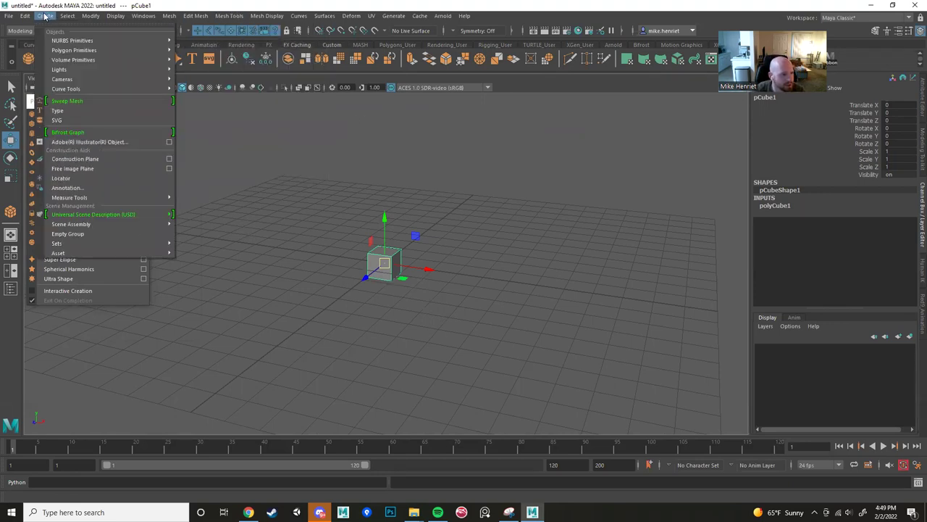
mouse_move(67, 16)
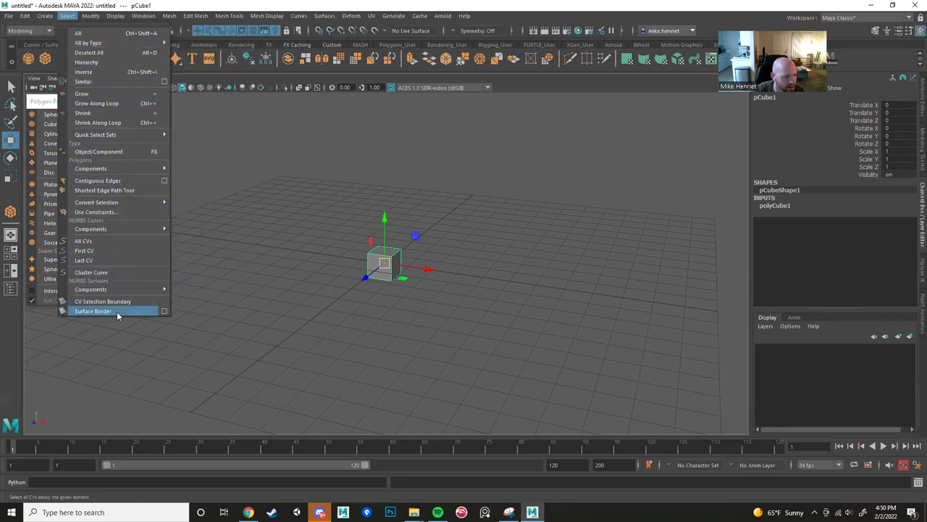
mouse_move(85, 15)
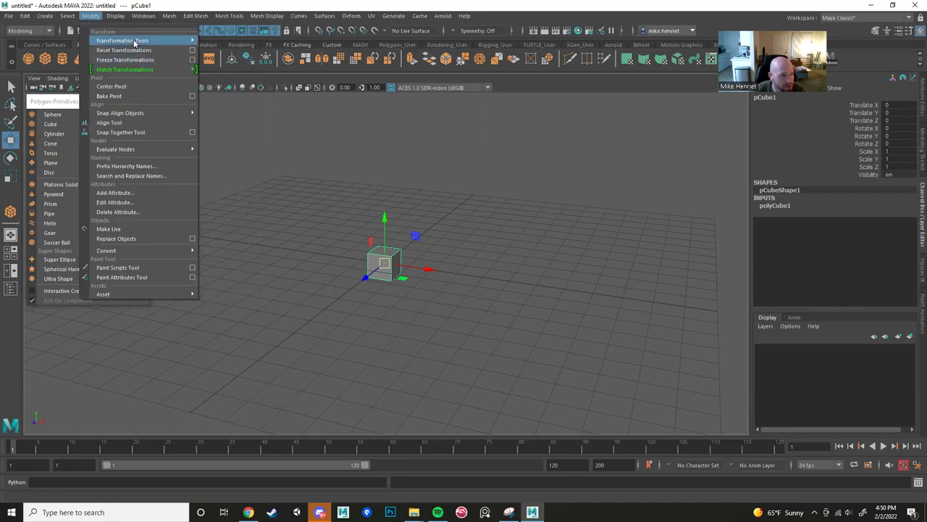
mouse_move(134, 42)
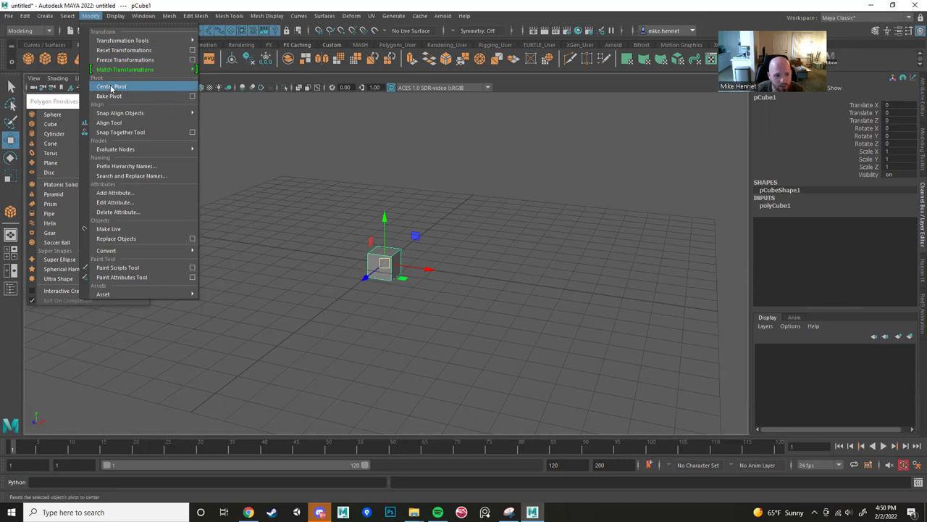
Offset the cube's pivot along the X axis to outside the cube, and reset it with Center Pivot.
left_click(110, 87)
left_click_drag(293, 196, 278, 245, "alt")
scroll(338, 265, "up", 3)
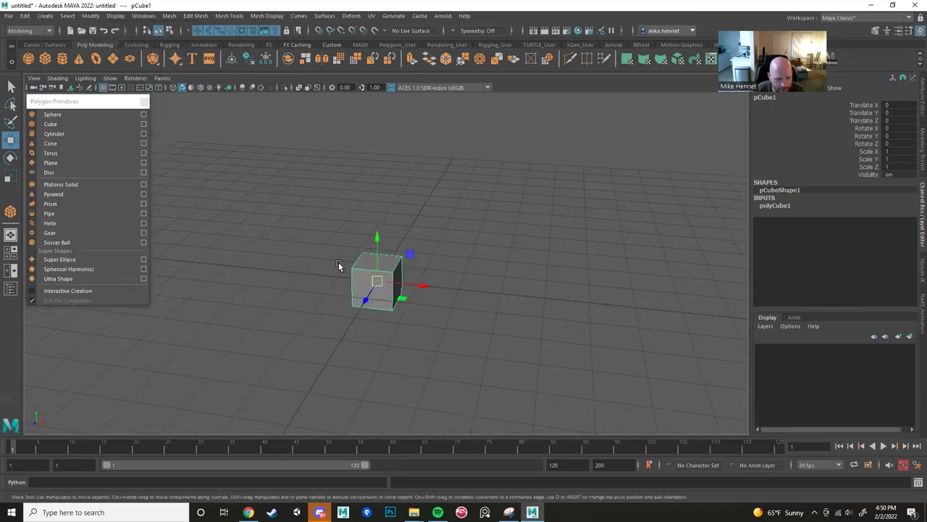
scroll(337, 265, "up", 5)
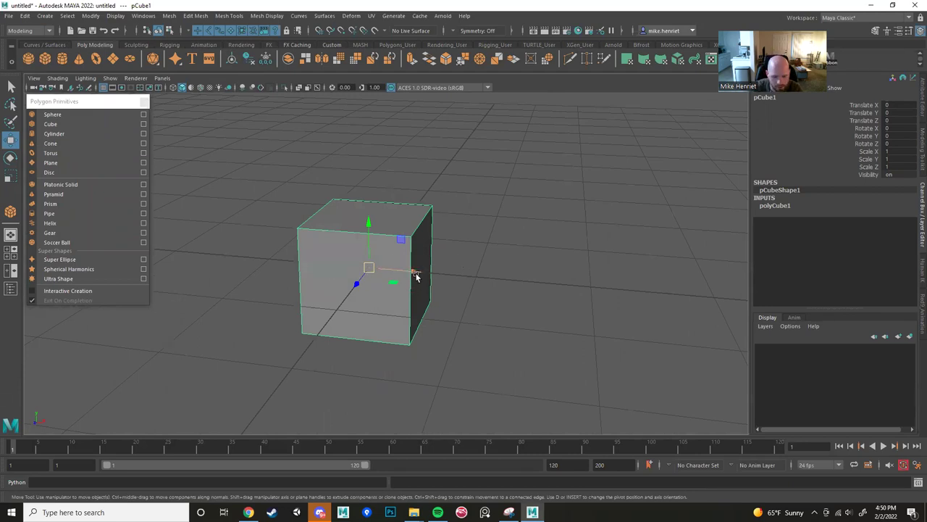
key("d")
left_click_drag(417, 275, 496, 278)
left_click(524, 345)
left_click(367, 240)
left_click_drag(367, 240, 405, 276, "alt")
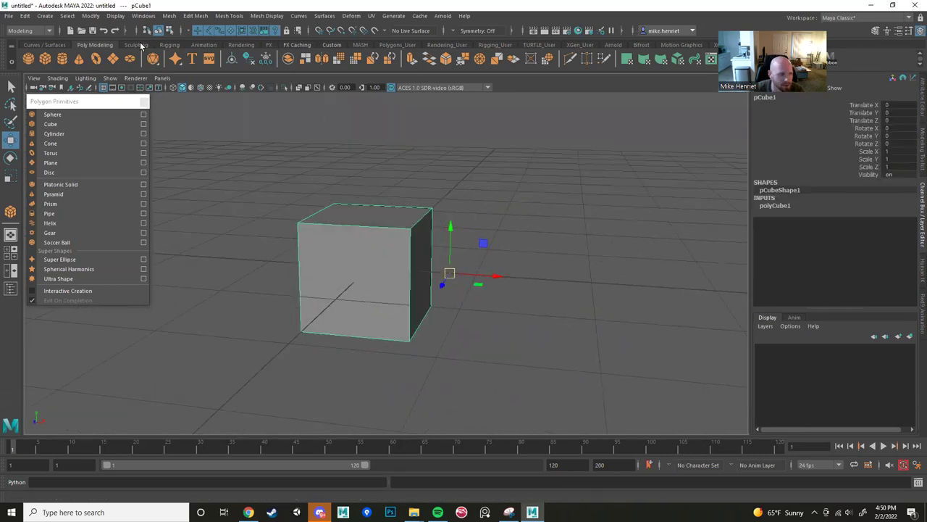
left_click(89, 16)
left_click(111, 86)
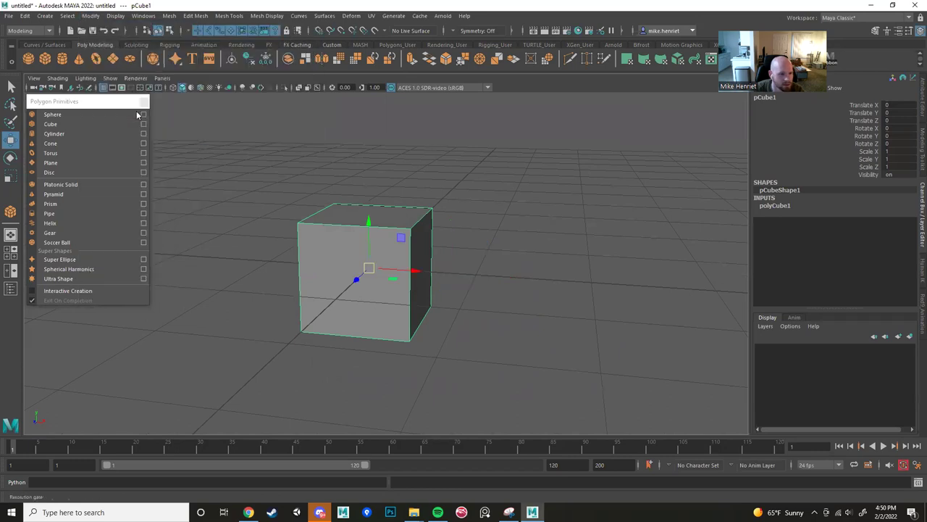
Examine the remaining object modification commands for pivots, alignment, naming and attributes, and look over the display commands.
left_click(90, 16)
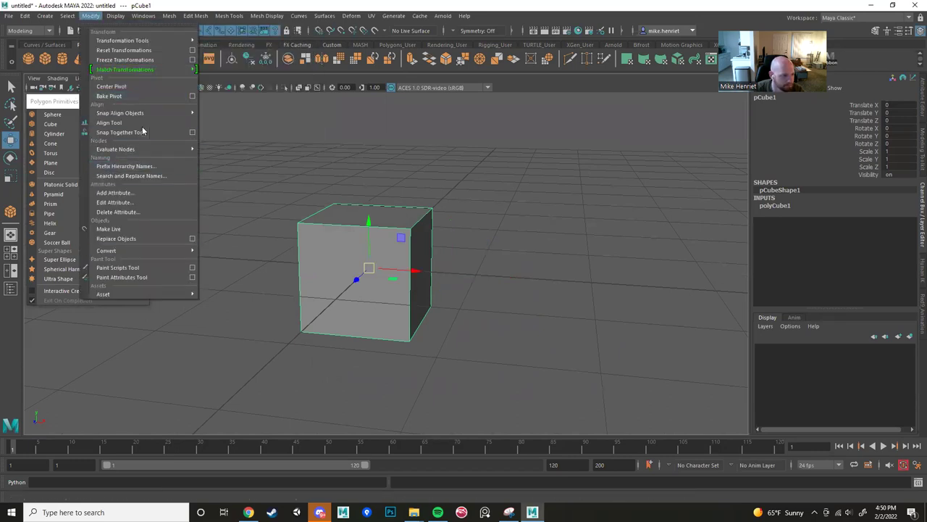
mouse_move(137, 114)
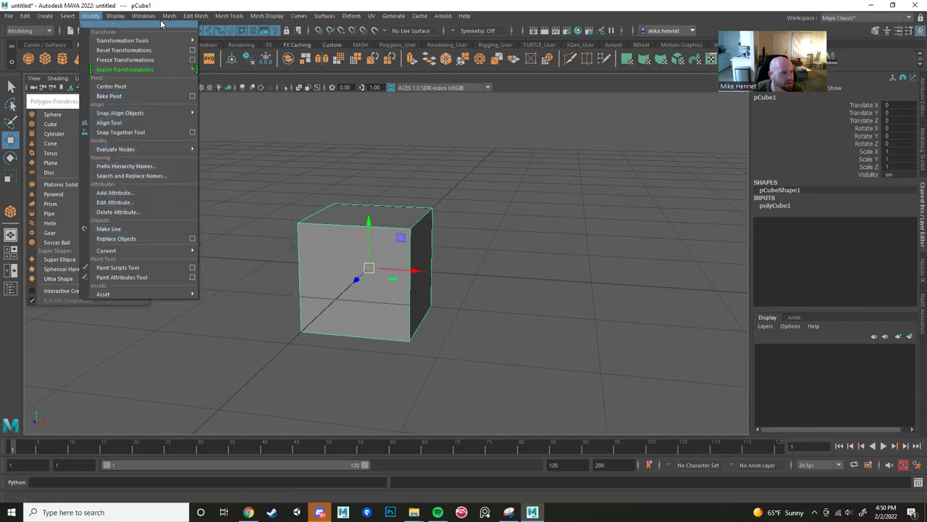
mouse_move(114, 16)
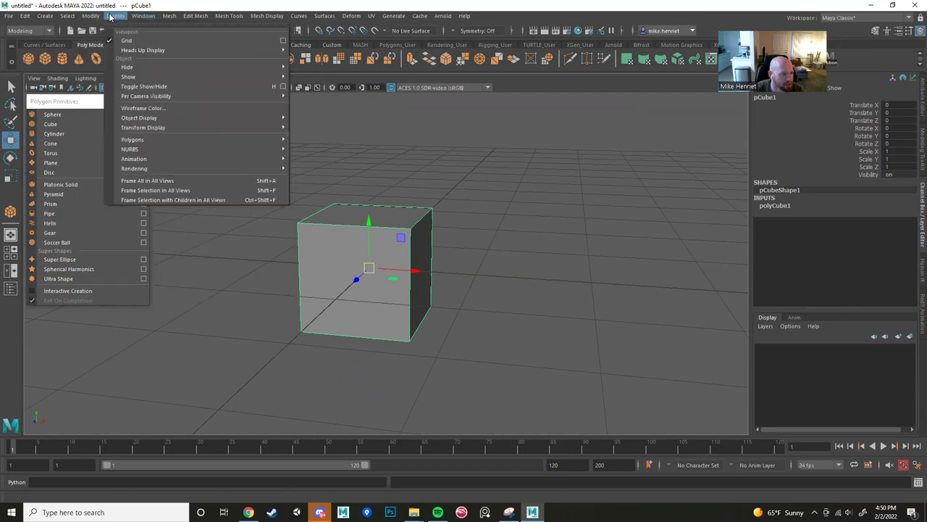
Move the floating Polygon Primitives list lower in the viewport, clear of the polygon count statistics.
left_click(63, 113)
left_click_drag(81, 102, 93, 163)
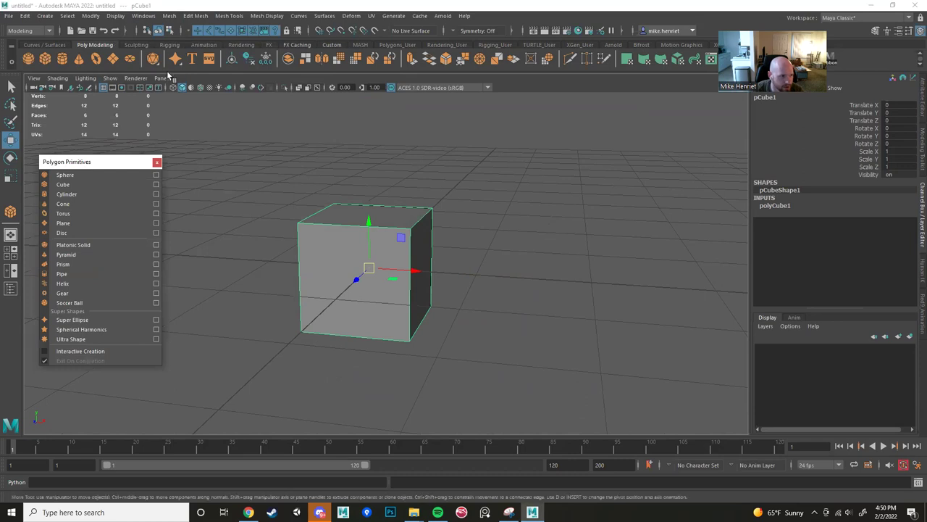
Toggle the grid's visibility off and back on, and look over its size, color and display options.
left_click(143, 16)
mouse_move(116, 16)
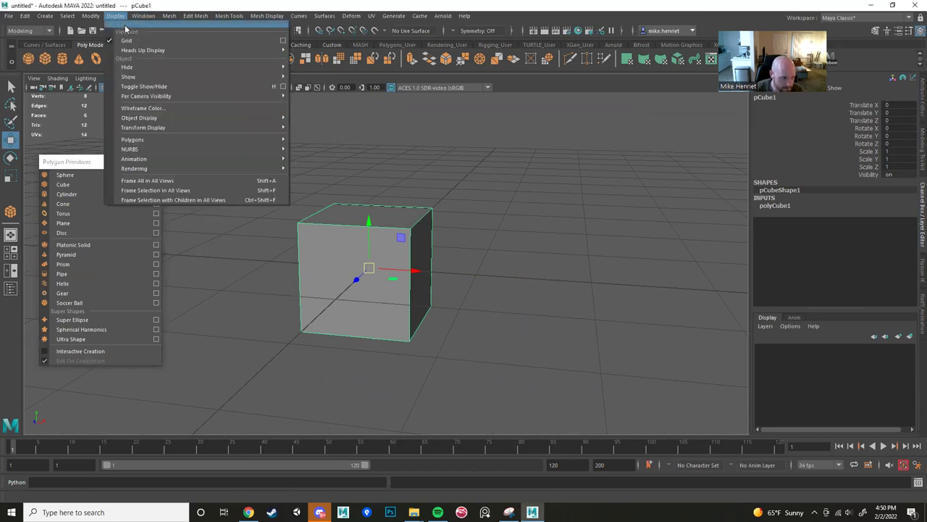
left_click(110, 41)
left_click(115, 16)
left_click(116, 40)
left_click(120, 18)
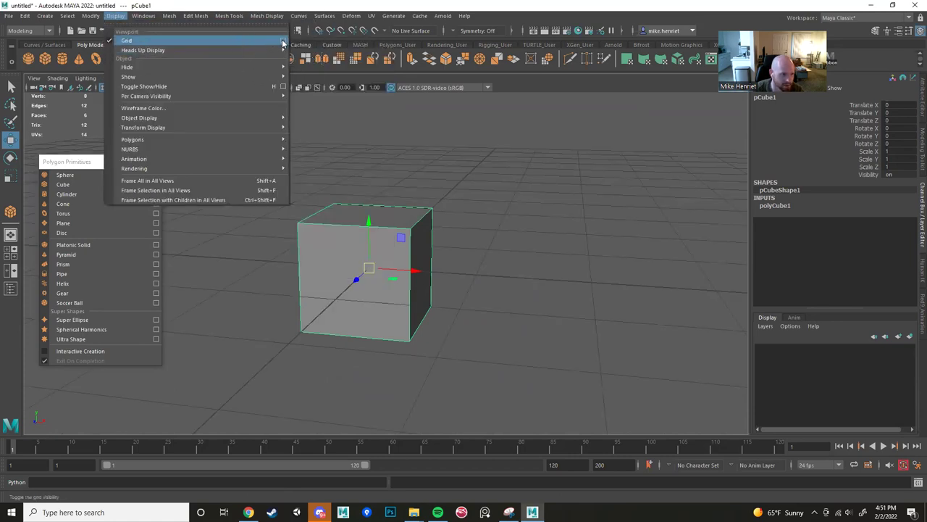
left_click(282, 42)
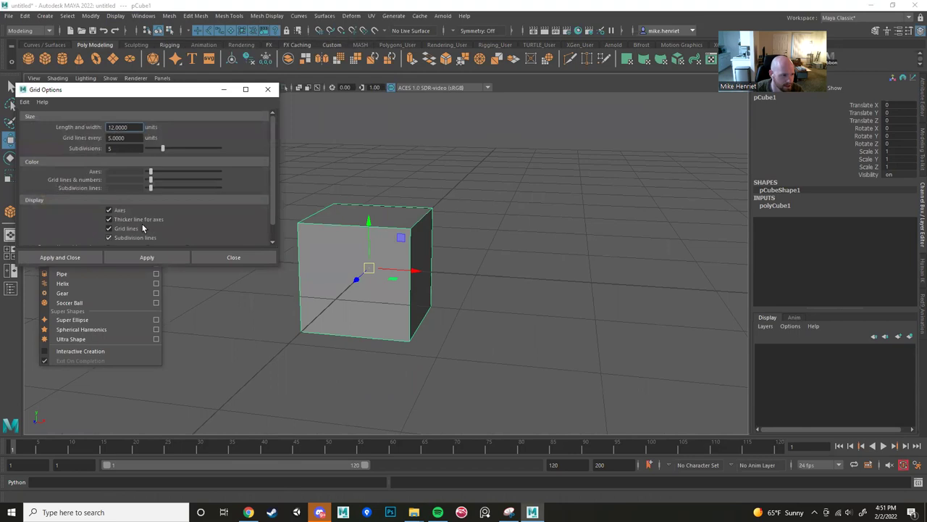
left_click(268, 90)
Examine the commands for hiding and showing objects, the viewport's object type filters, the polygon display settings and the available editor windows.
left_click(139, 16)
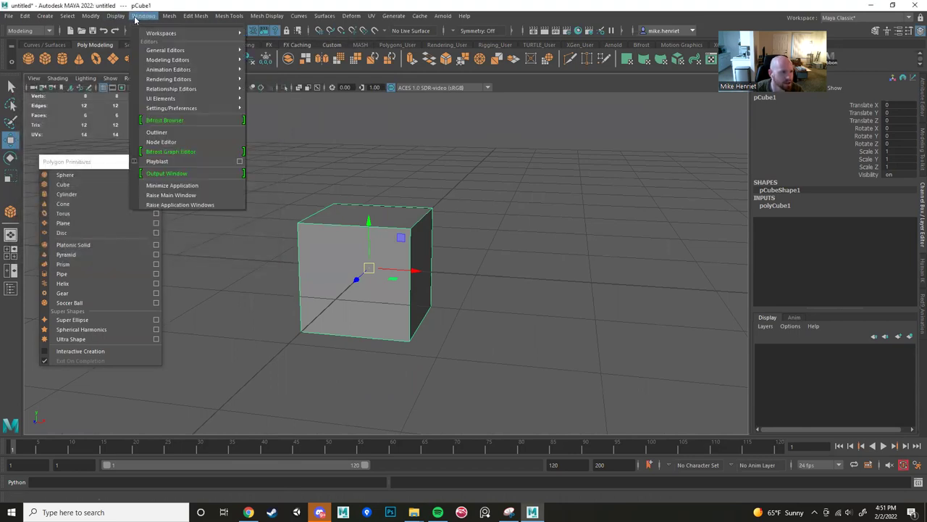
mouse_move(115, 16)
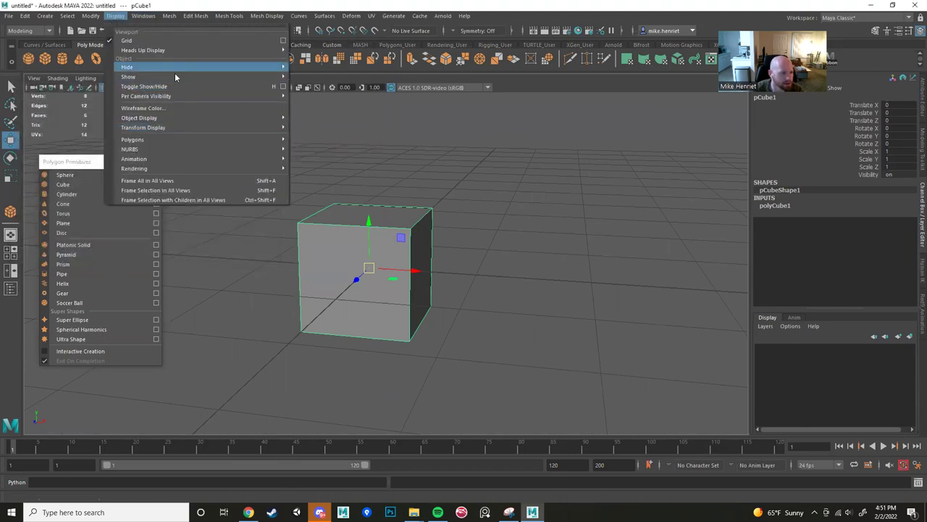
mouse_move(177, 68)
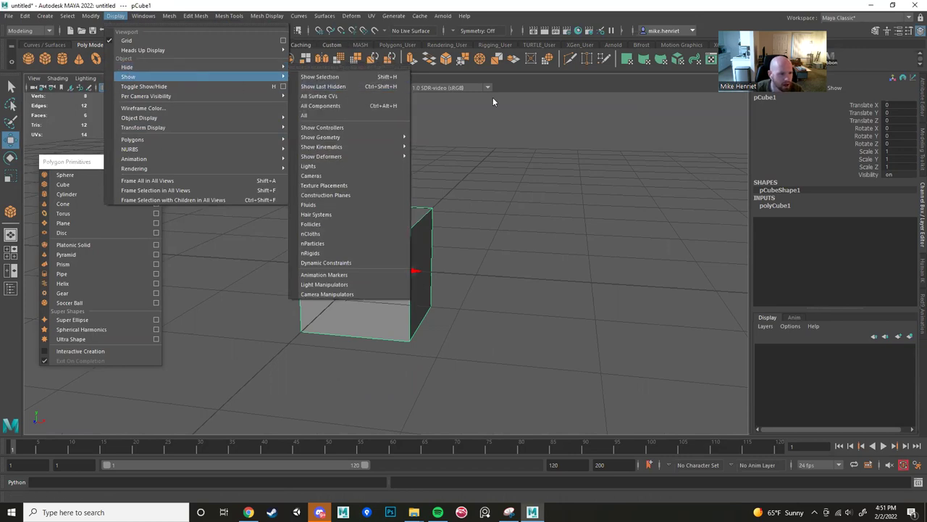
left_click(523, 87)
left_click(110, 78)
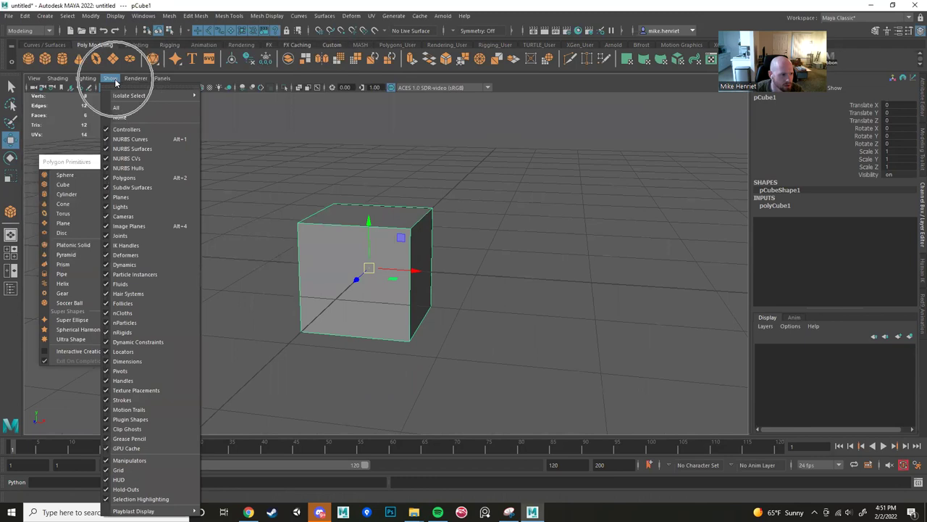
left_click(95, 210)
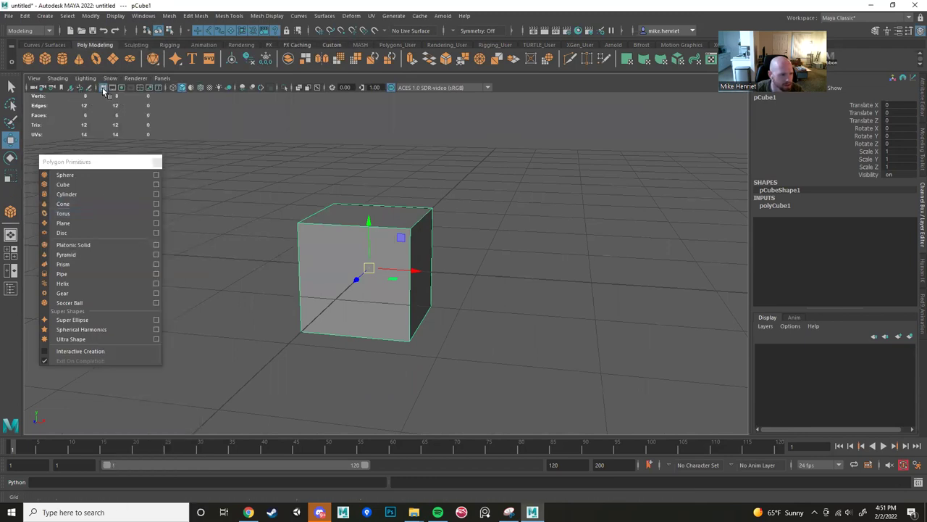
left_click(110, 78)
left_click(145, 208)
left_click(118, 17)
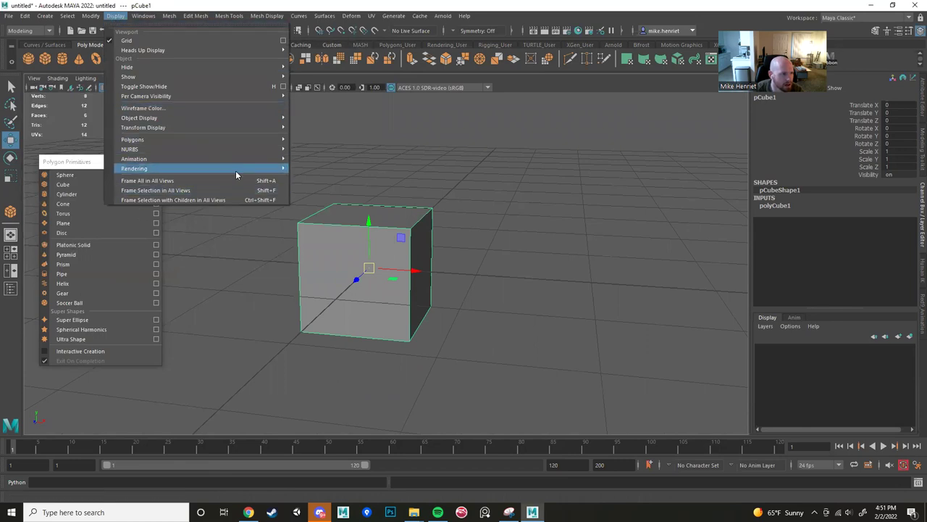
mouse_move(208, 139)
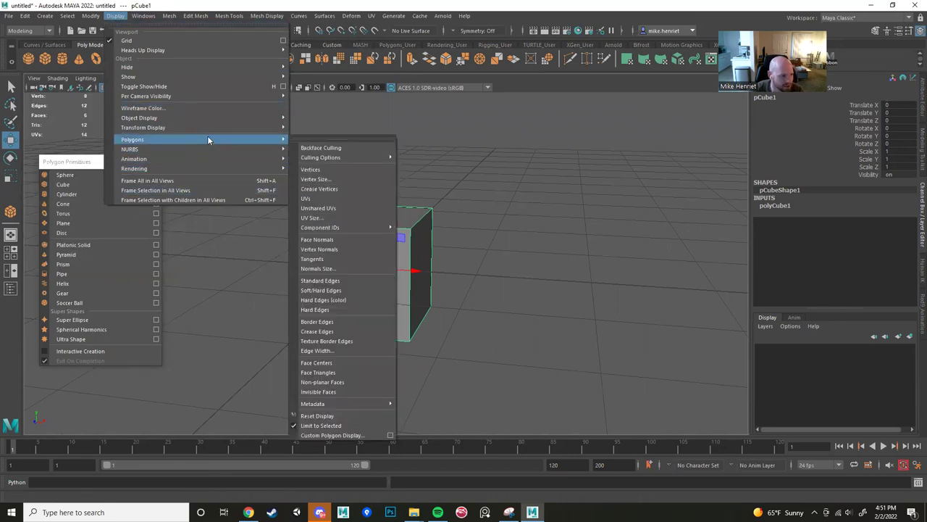
mouse_move(142, 15)
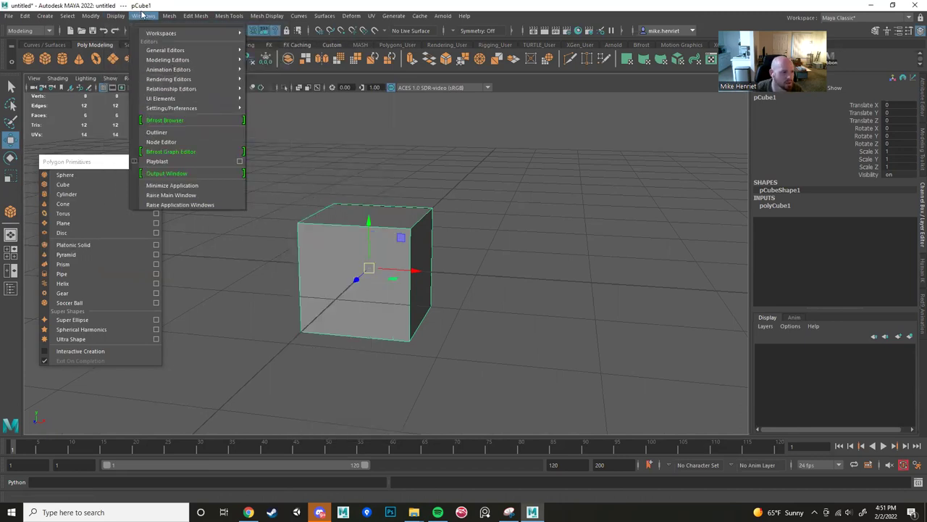
Close the floating Polygon Primitives list.
key("ctrl")
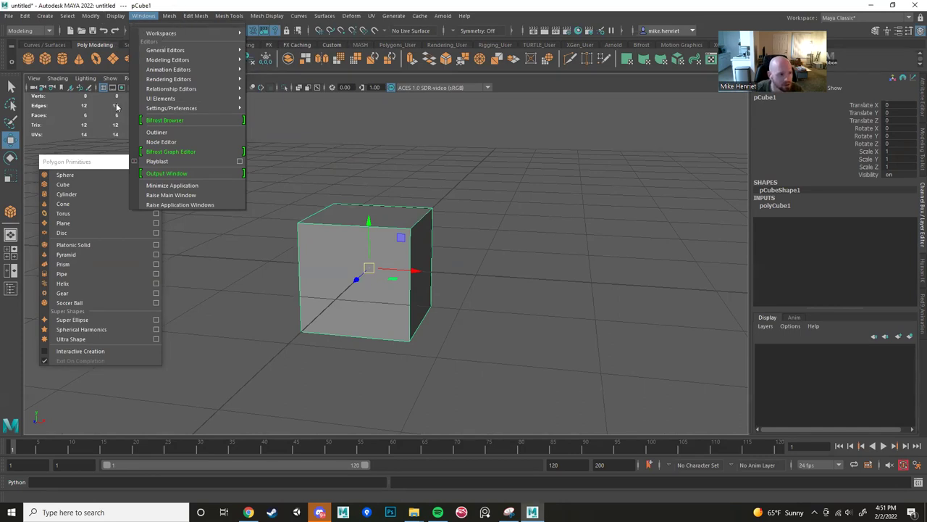
left_click(90, 162)
left_click(155, 162)
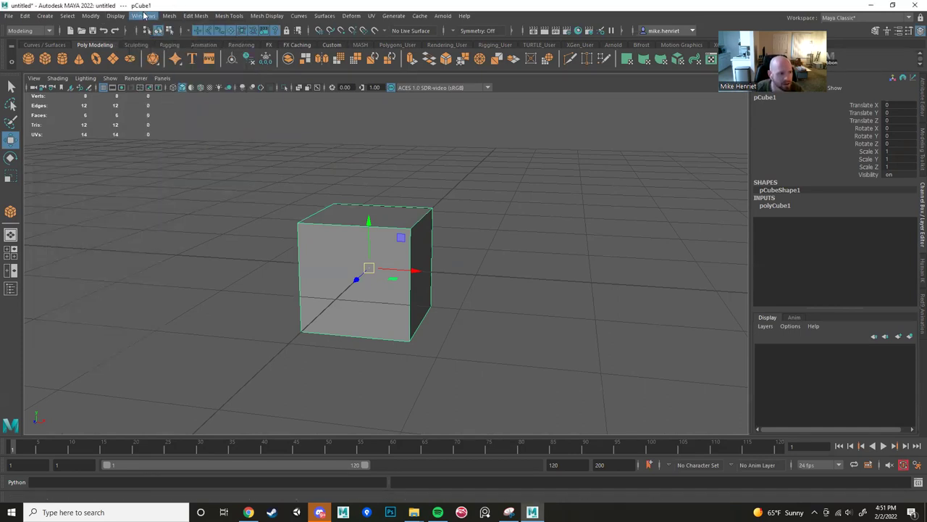
Open the Outliner, place it along the edge of the viewport and stretch it slightly taller.
left_click(143, 16)
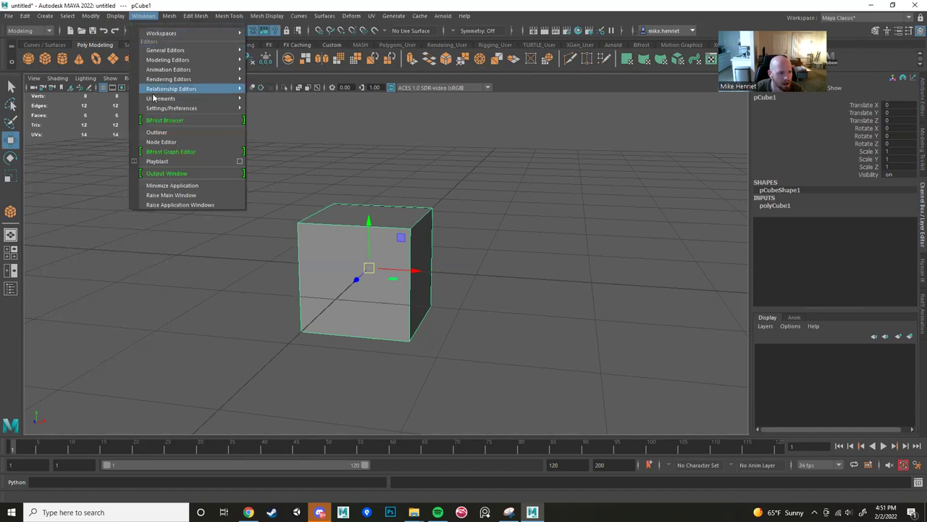
left_click(157, 134)
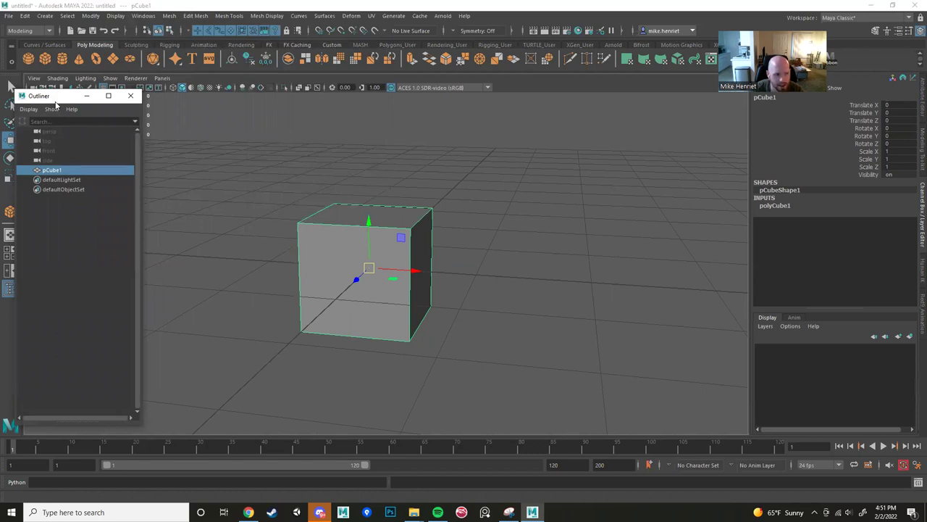
left_click_drag(56, 104, 66, 108)
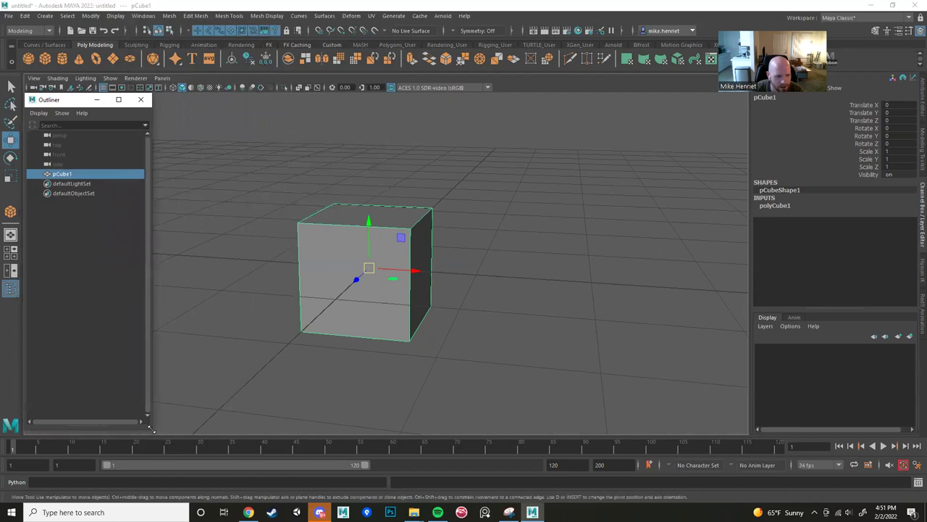
left_click_drag(152, 429, 152, 434)
Inspect the cube from different angles and from farther away on the grid.
left_click_drag(241, 319, 138, 236, "alt")
left_click(301, 341)
left_click(435, 268)
left_click(514, 307)
left_click(341, 254)
left_click(279, 244)
left_click(342, 237)
left_click(273, 291)
left_click(327, 284)
left_click(299, 295)
left_click(361, 297)
scroll(272, 394, "down", 5)
scroll(298, 336, "up", 2)
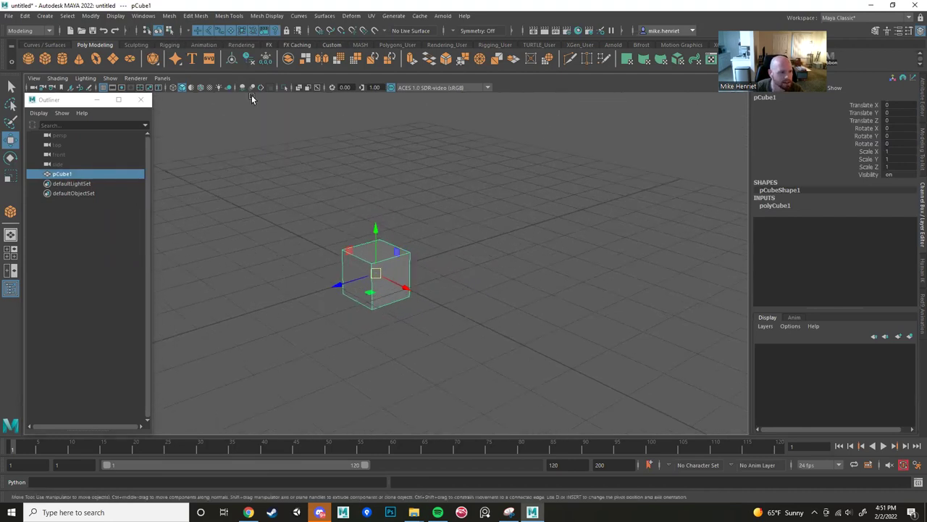
Look over the mesh commands and the list of available menu sets, keeping the Modeling set active.
left_click(171, 16)
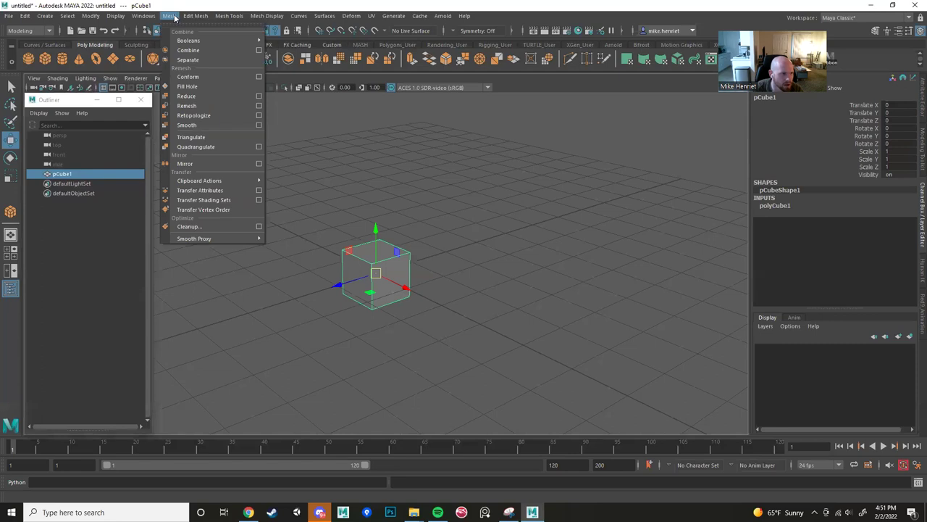
left_click(152, 18)
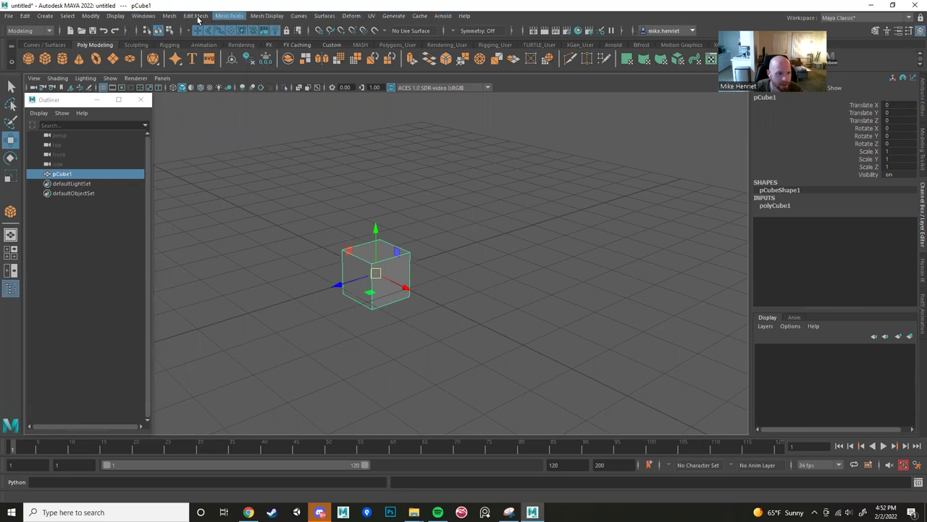
left_click(47, 32)
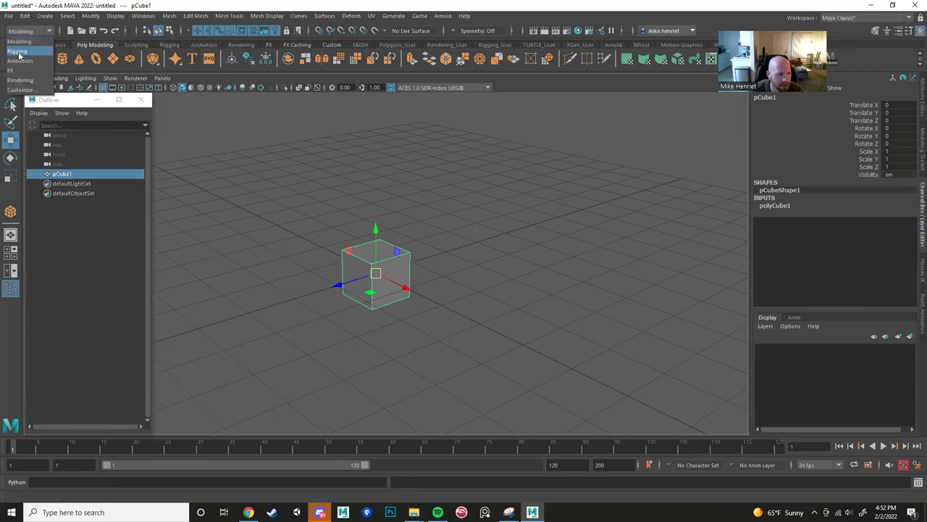
left_click(21, 43)
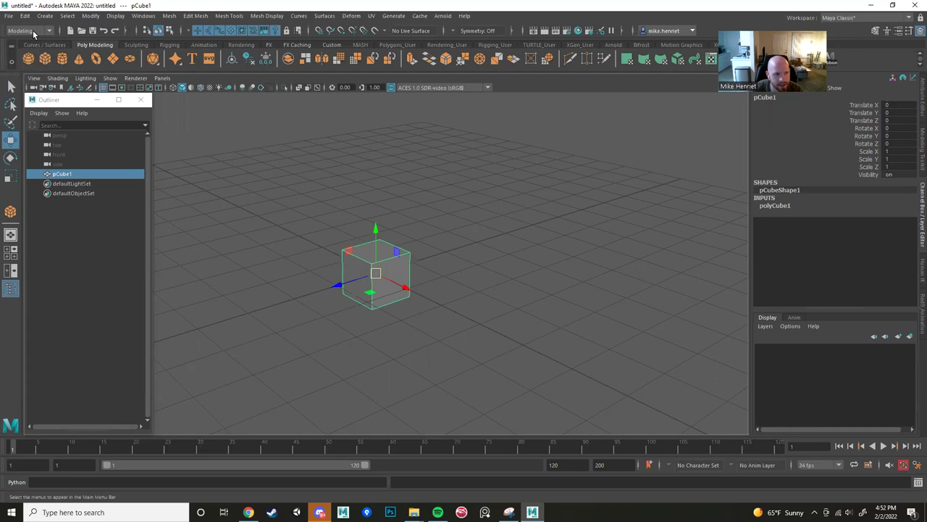
left_click(33, 32)
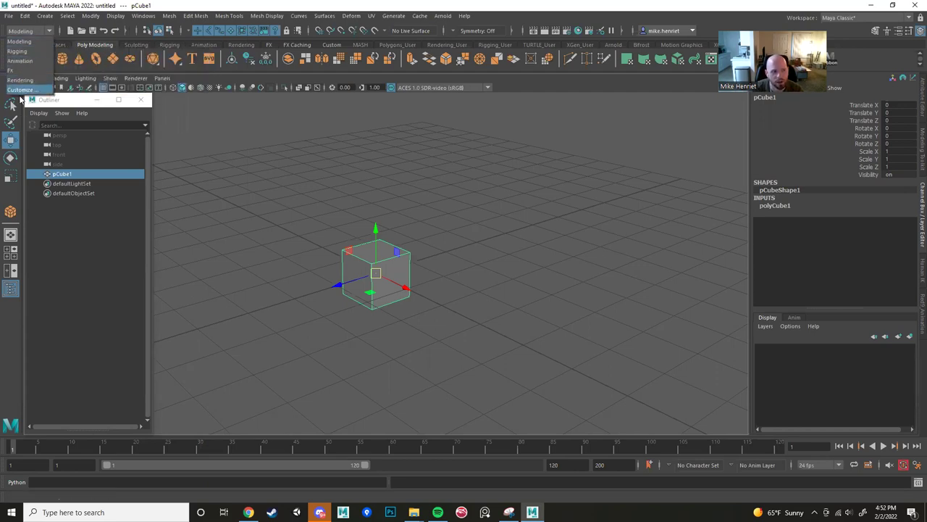
left_click(27, 41)
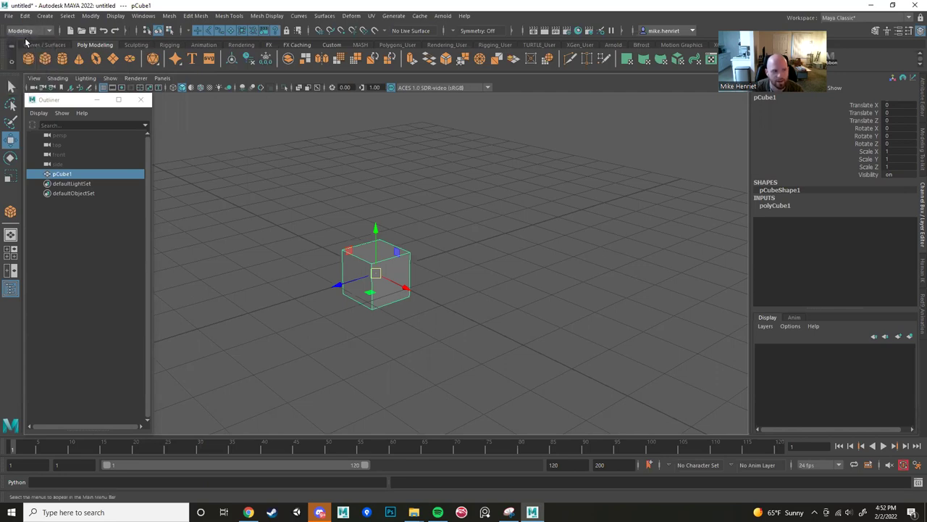
Switch through the Animation, FX and Rendering menu sets to compare their menus, and return to Modeling.
left_click(29, 31)
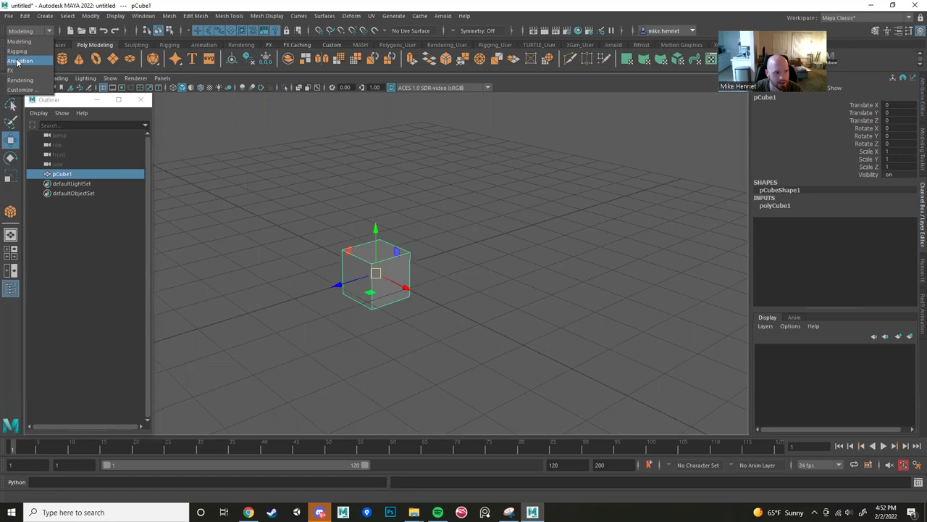
left_click(18, 62)
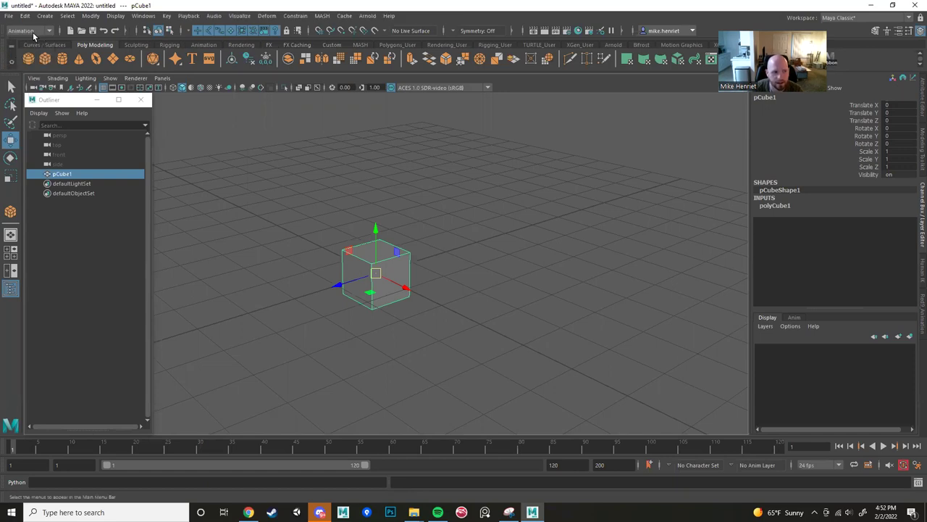
left_click(34, 32)
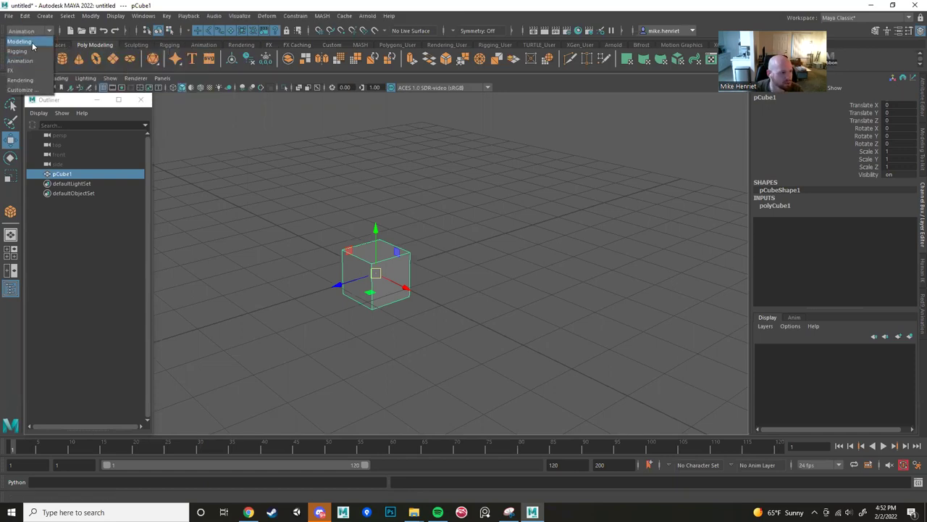
left_click(22, 70)
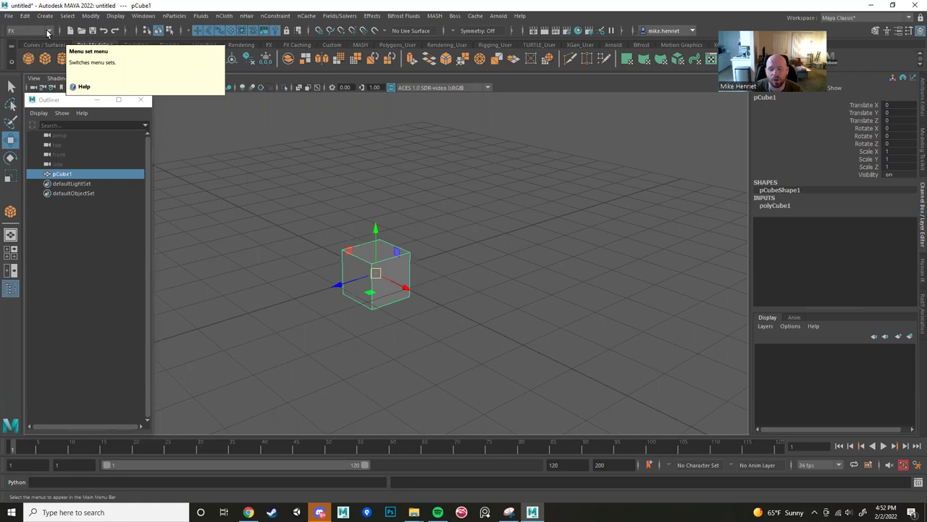
left_click(48, 33)
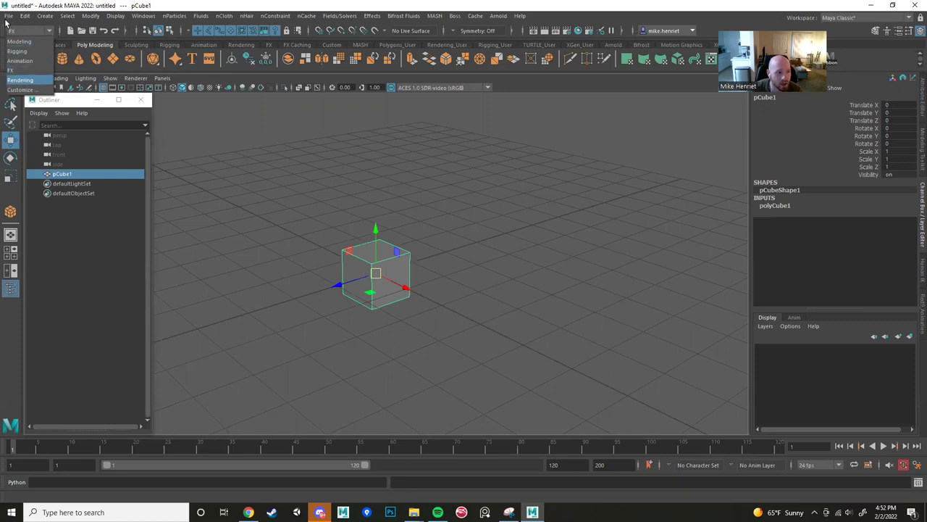
key("Return")
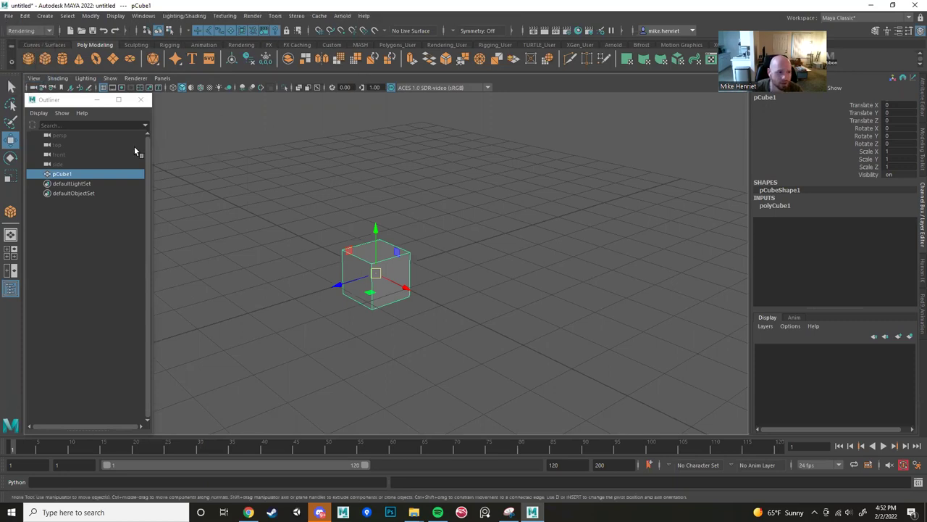
left_click(48, 32)
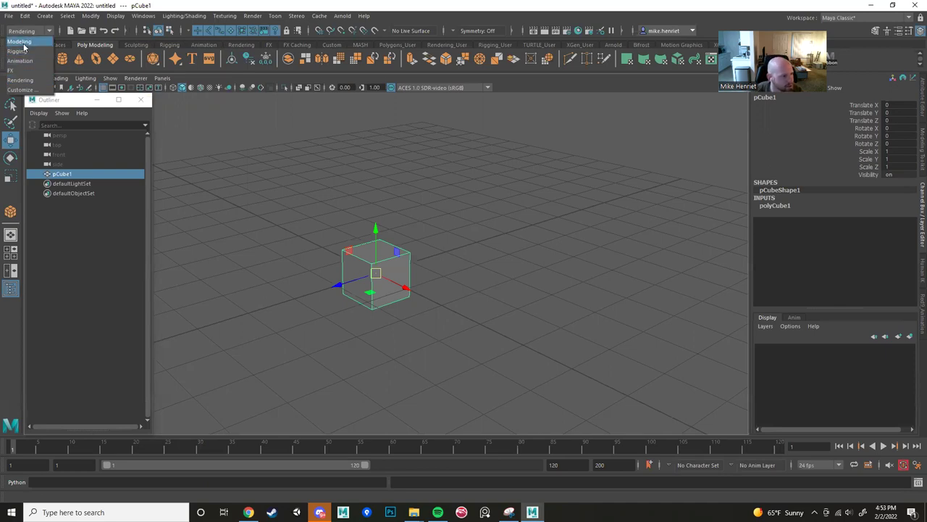
left_click(20, 41)
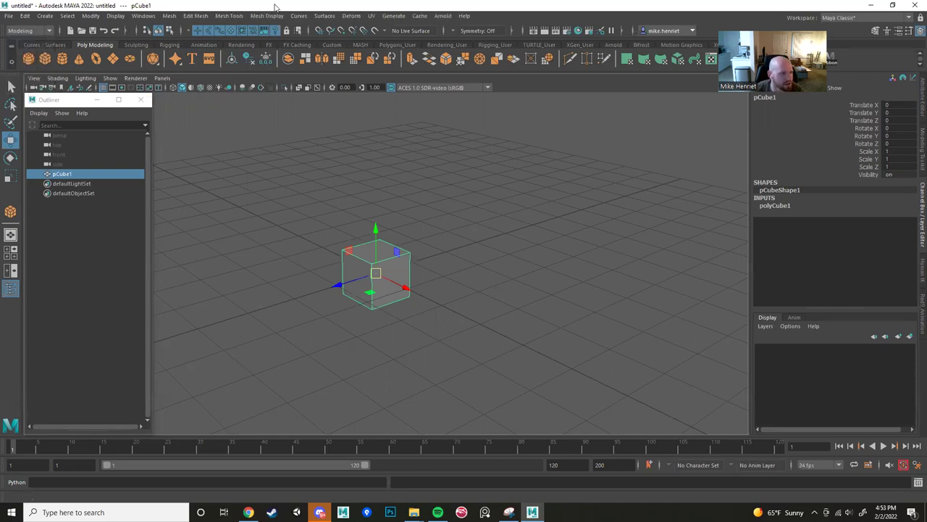
Switch to the Rigging menu set to view its menus, cycle through further sets, and return to Modeling.
left_click(47, 30)
left_click(22, 51)
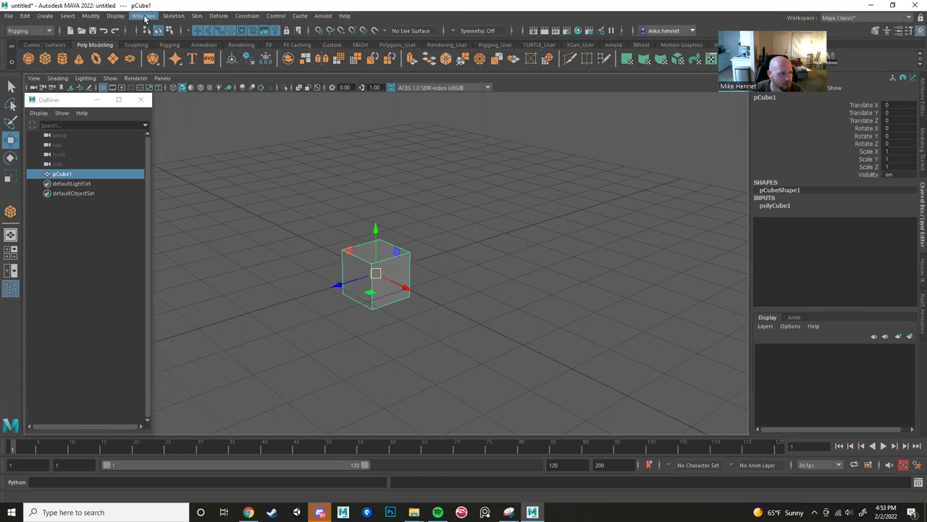
left_click(48, 31)
left_click(19, 65)
left_click(42, 33)
left_click(28, 68)
left_click(30, 32)
left_click(23, 42)
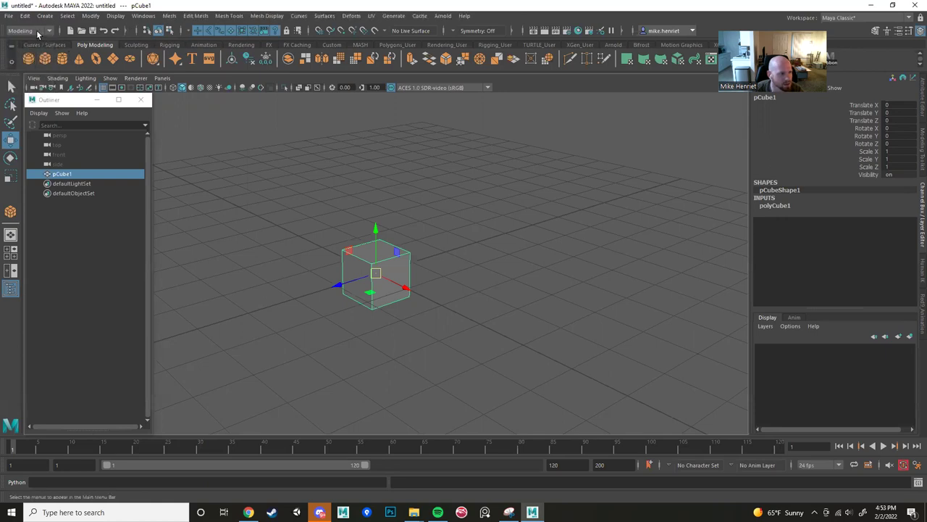
left_click(40, 31)
left_click(23, 45)
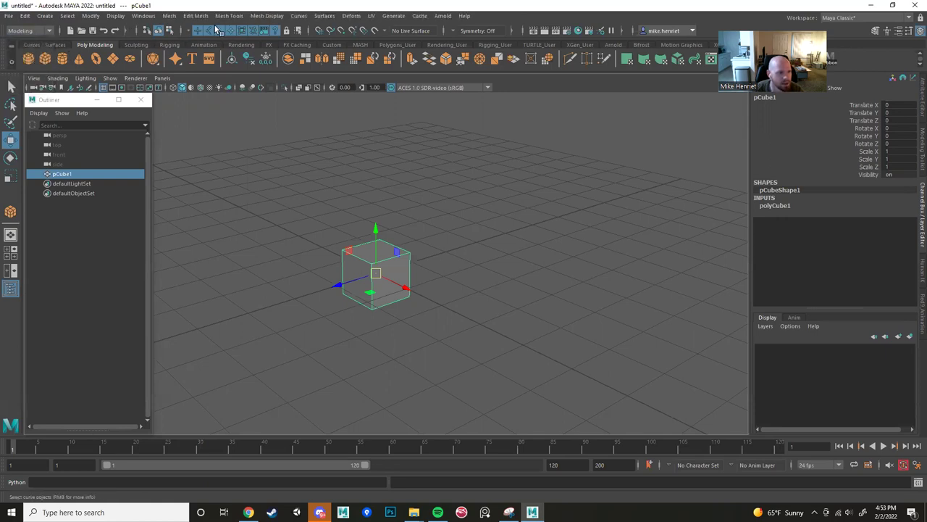
Look over the modeling commands offered under Mesh, Edit Mesh and Mesh Tools.
left_click(170, 16)
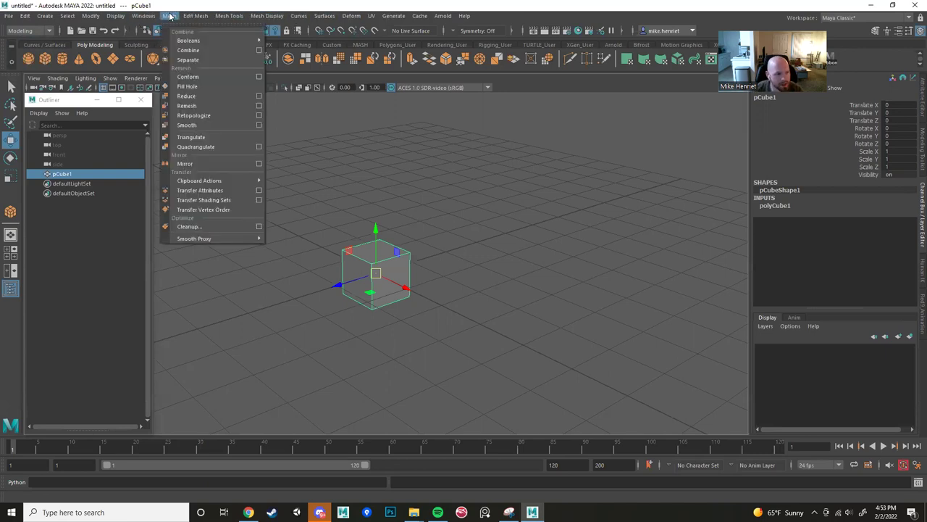
left_click(170, 16)
left_click(196, 16)
left_click(199, 16)
left_click(199, 16)
left_click(199, 15)
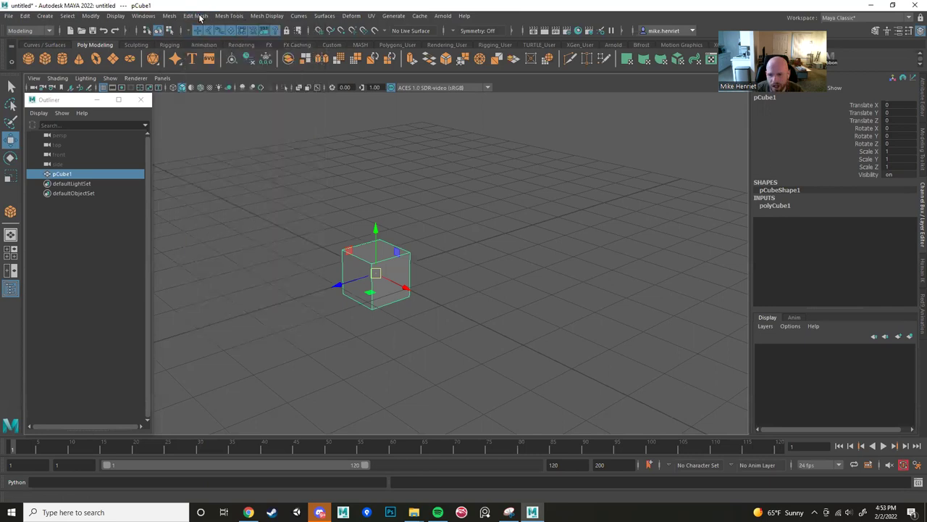
left_click(199, 16)
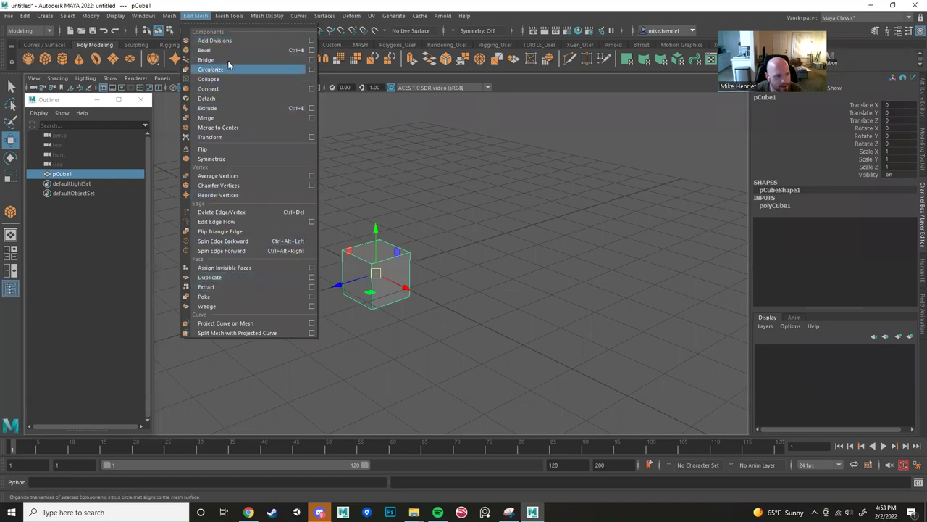
left_click(219, 15)
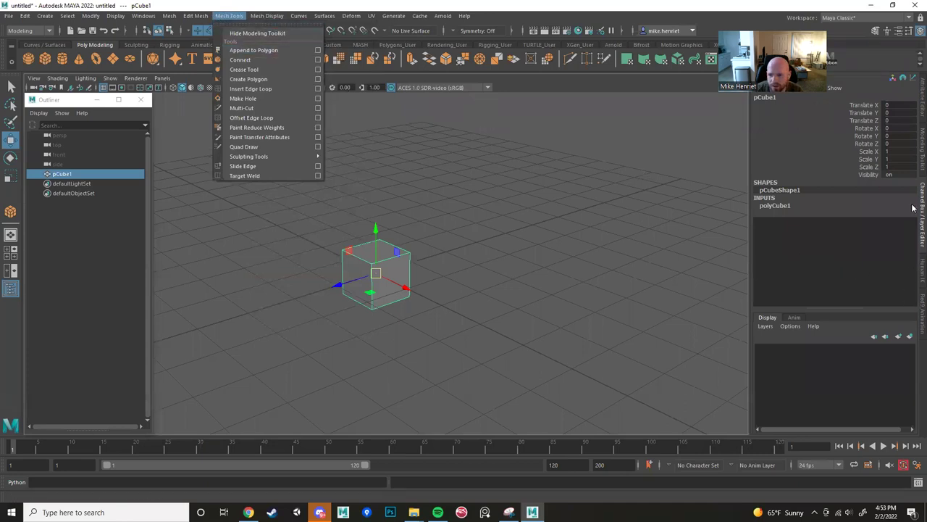
Compare the Modeling Toolkit with the Channel Box / Layer Editor, ending on the Modeling Toolkit.
left_click(922, 155)
left_click(922, 204)
left_click(921, 171)
left_click(922, 217)
left_click(921, 155)
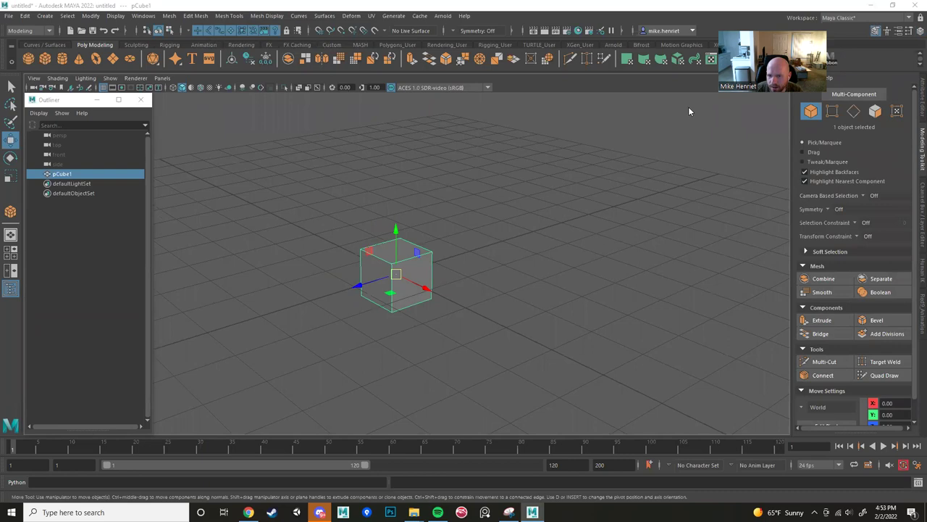
left_click(922, 195)
left_click(920, 156)
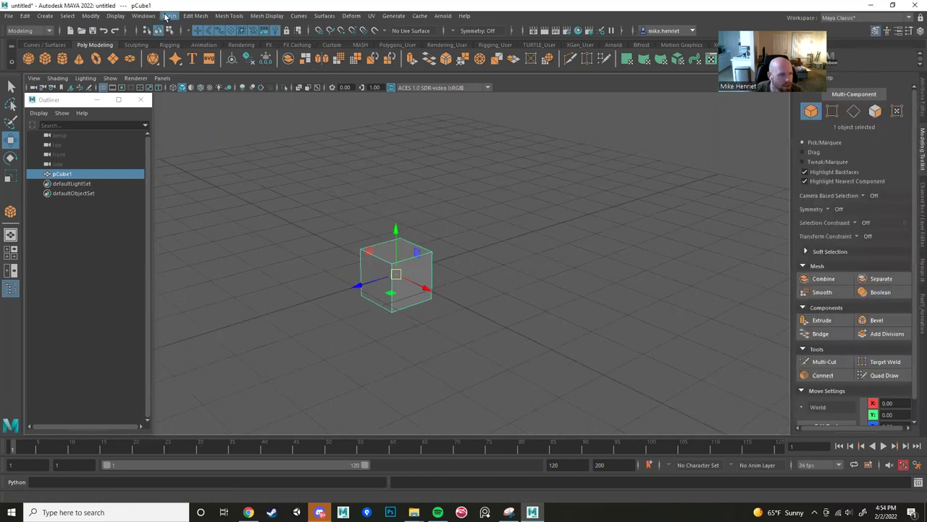
Review the mesh and mesh tool commands against the Modeling Toolkit's buttons, and deselect the cube.
left_click(170, 16)
mouse_move(202, 16)
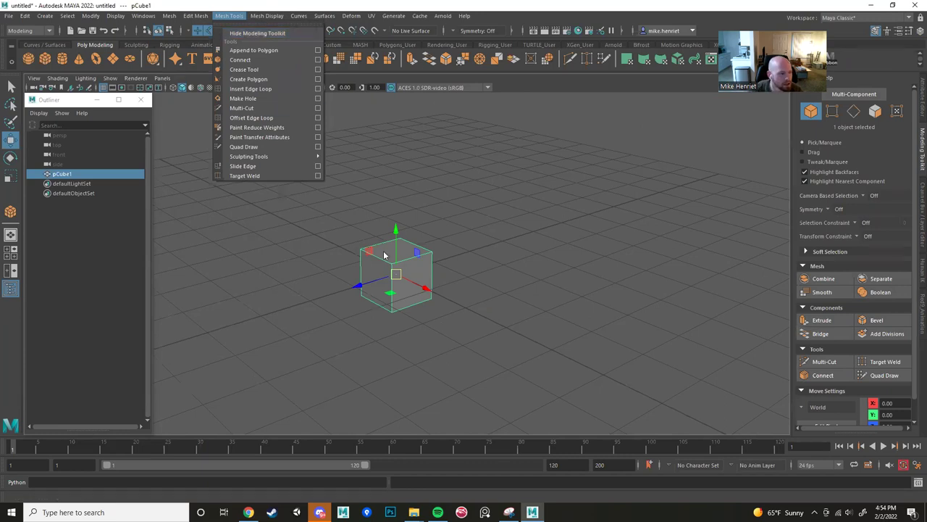
left_click(473, 191)
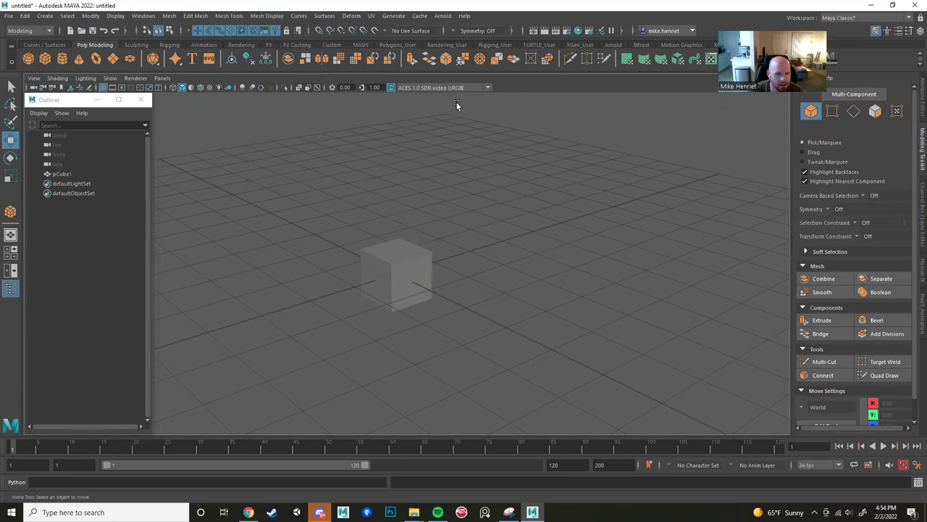
scroll(823, 292, "down", 2)
scroll(822, 292, "up", 2)
scroll(820, 292, "down", 2)
scroll(815, 290, "up", 2)
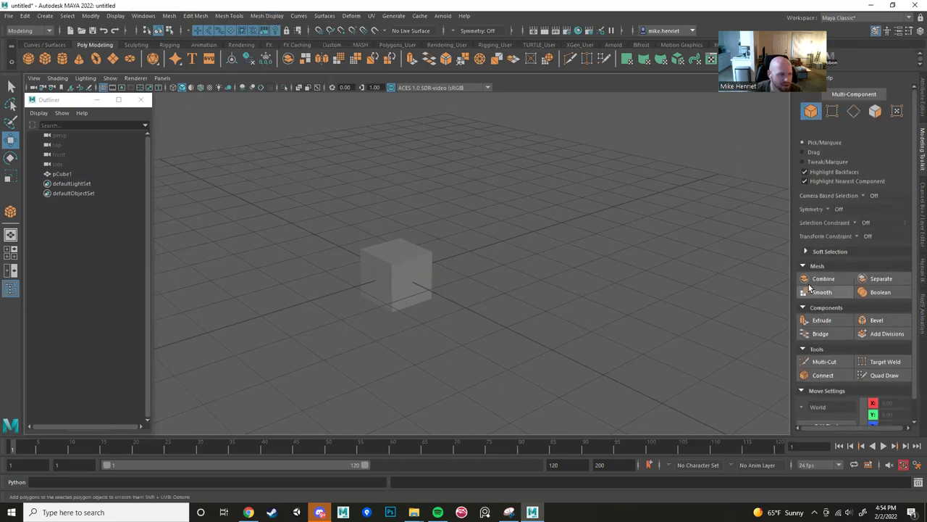
Bring back the Channel Box / Layer Editor and shift the Outliner window slightly upward.
left_click(917, 227)
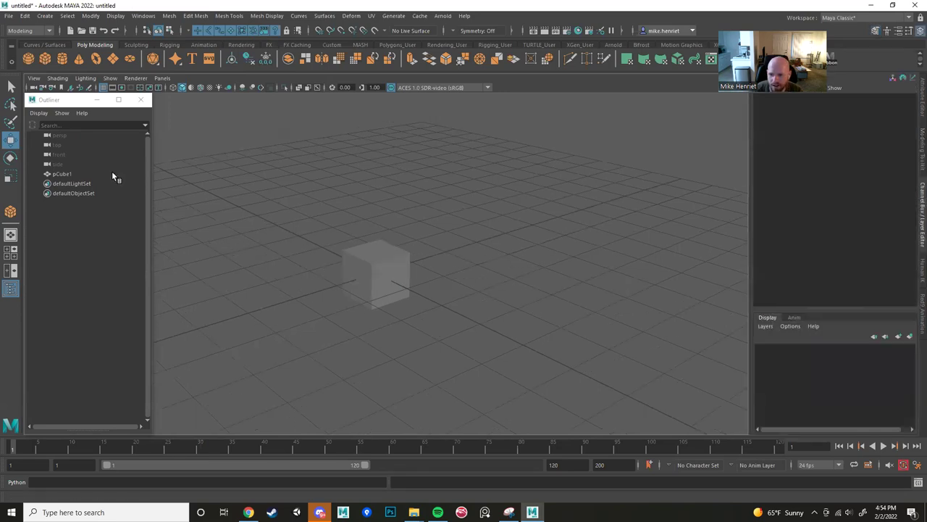
left_click(56, 94)
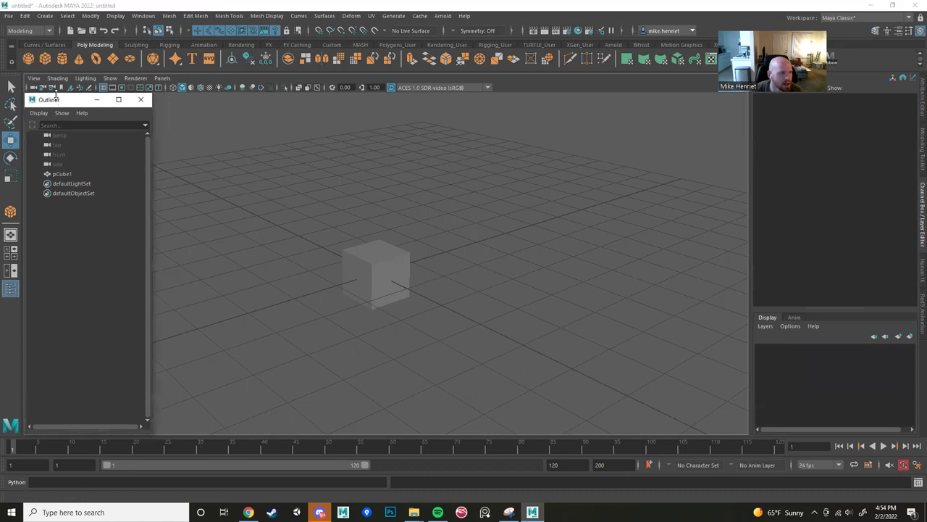
left_click_drag(55, 94, 56, 93)
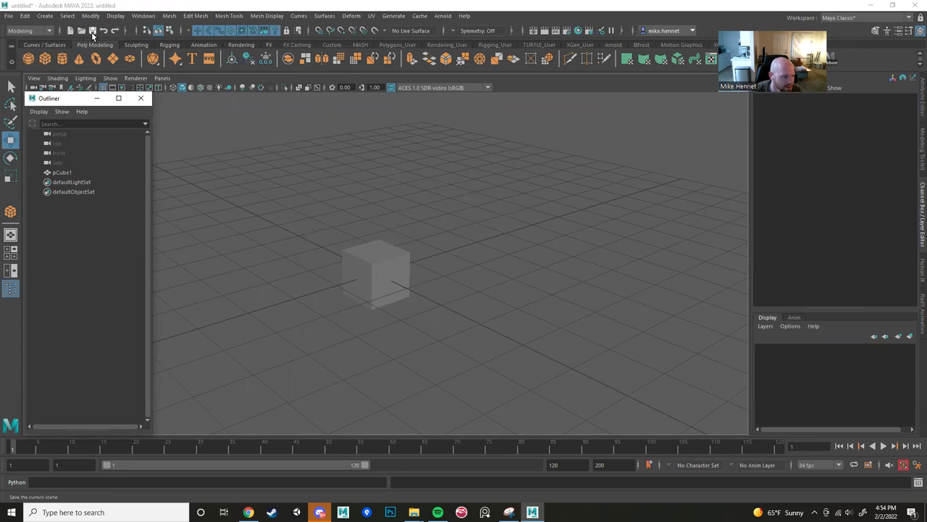
Look over the scene file commands and collapse the object-type selection masks in the status line.
left_click(8, 15)
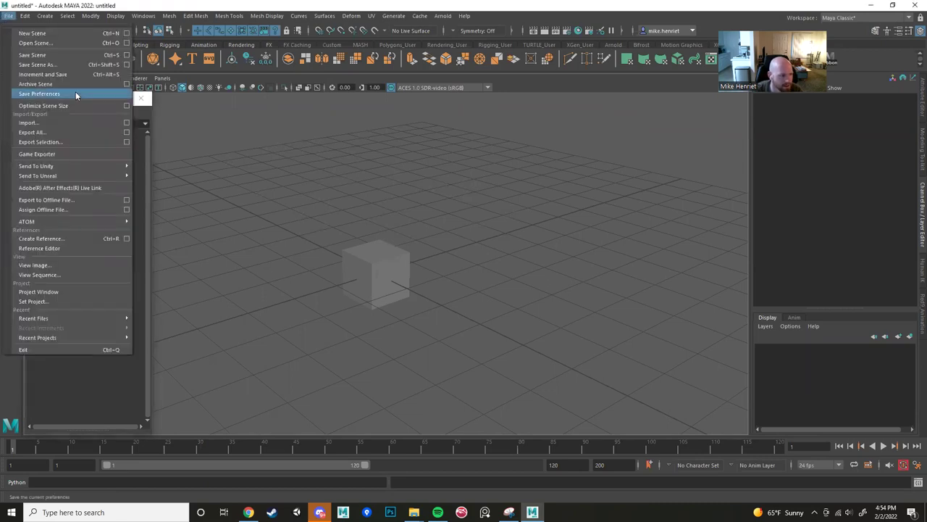
left_click(544, 87)
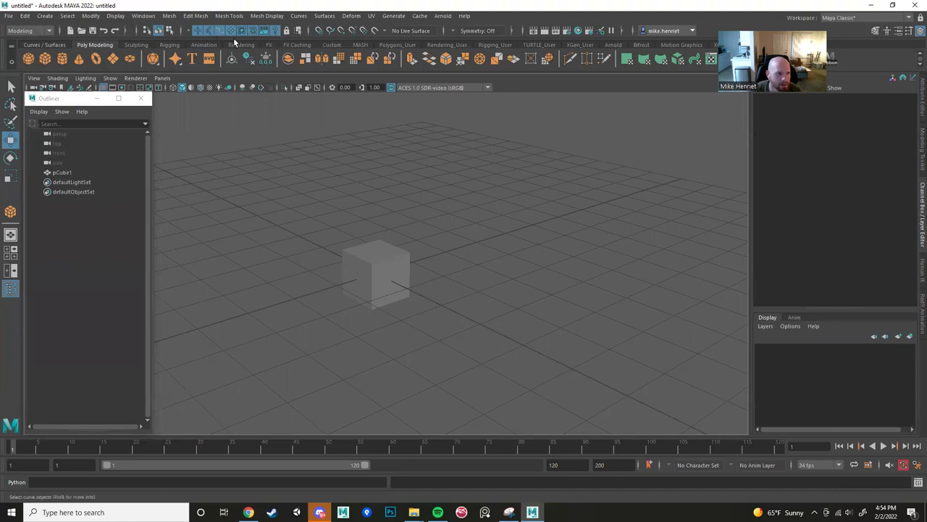
left_click(181, 31)
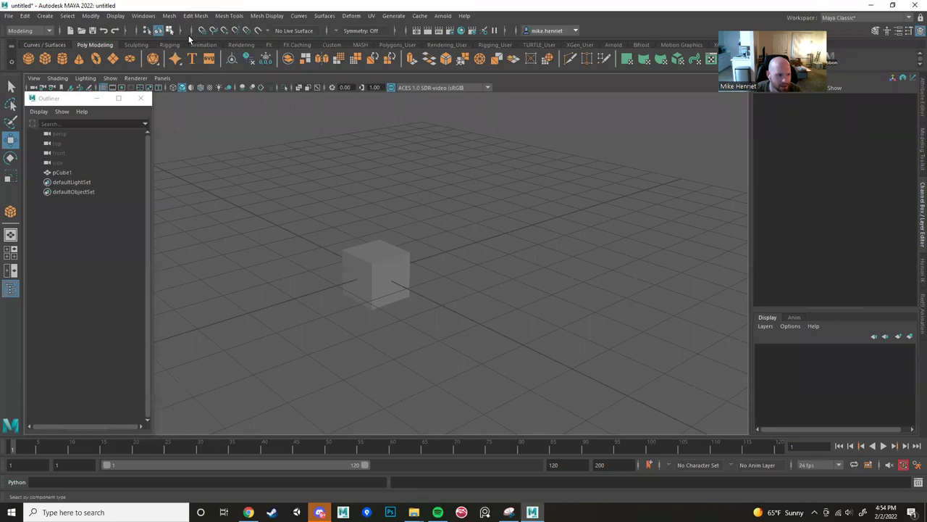
Move the cube across the ground plane with grid snapping on, and bring it back to the origin.
left_click(387, 310)
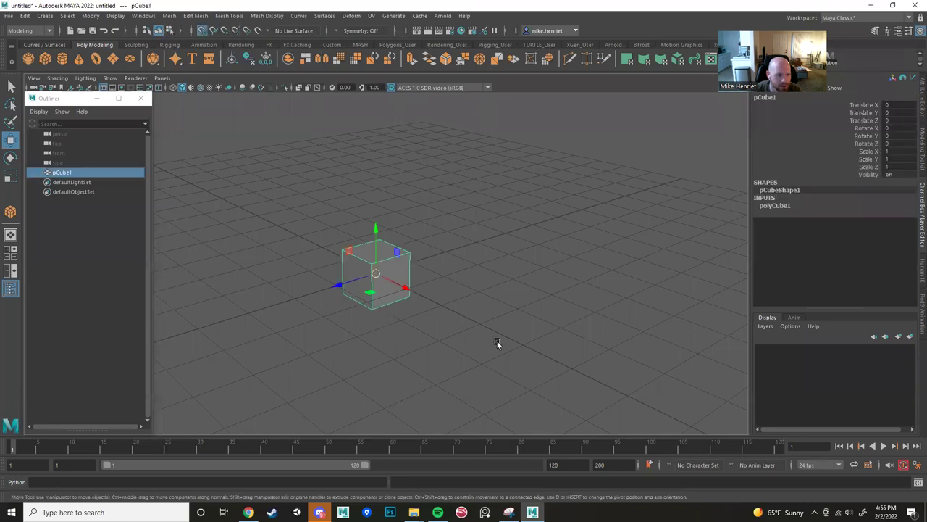
left_click_drag(497, 342, 505, 403, "alt")
scroll(505, 403, "down", 3)
left_click_drag(379, 306, 361, 247)
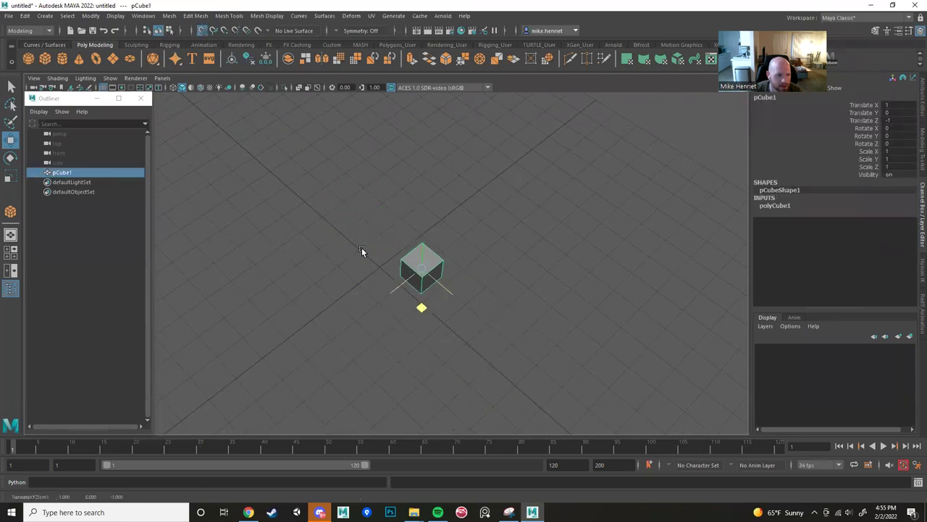
middle_click_drag(362, 247, 362, 251)
middle_click_drag(413, 310, 377, 269)
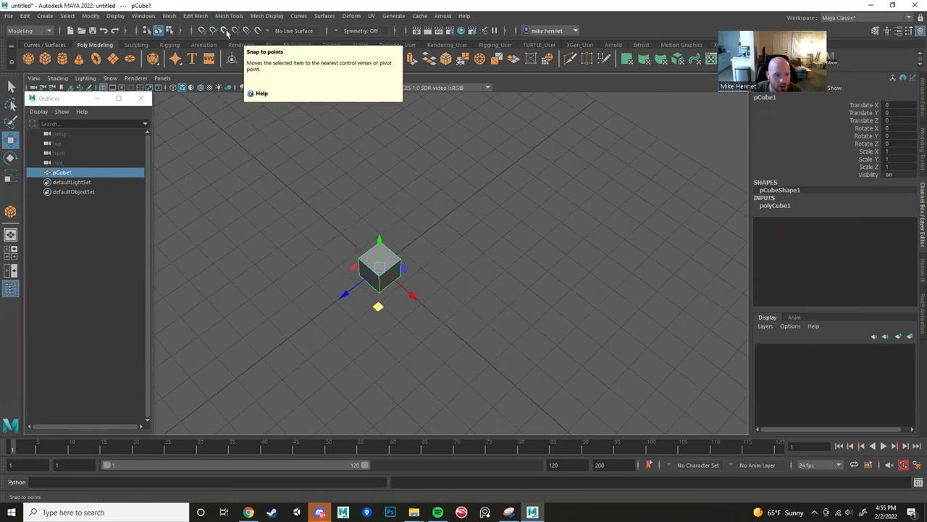
Create a polygon sphere and move it beside the cube to about -1.989 on the Z axis.
left_click_drag(439, 336, 439, 320, "alt")
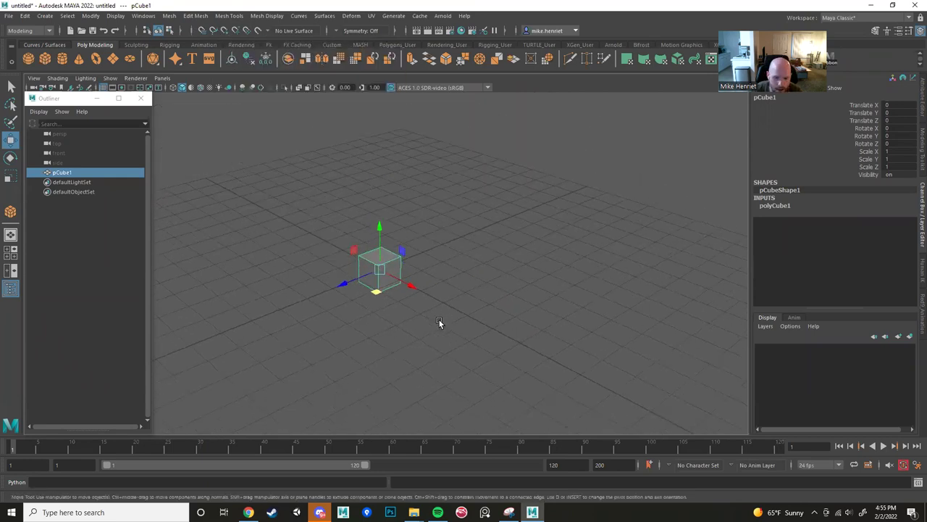
scroll(444, 323, "up", 5)
scroll(443, 323, "up", 3)
scroll(446, 328, "down", 5)
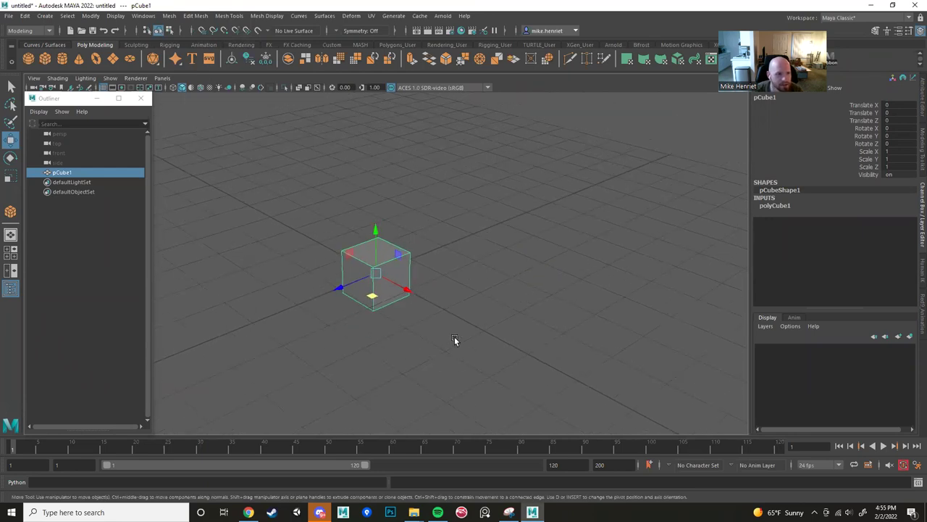
left_click_drag(434, 260, 406, 246, "alt")
left_click(28, 59)
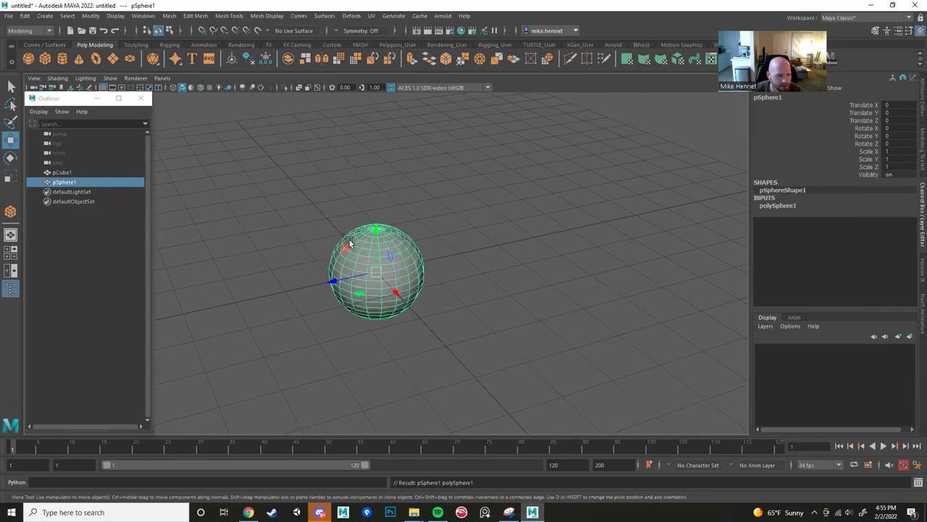
left_click_drag(327, 282, 418, 265)
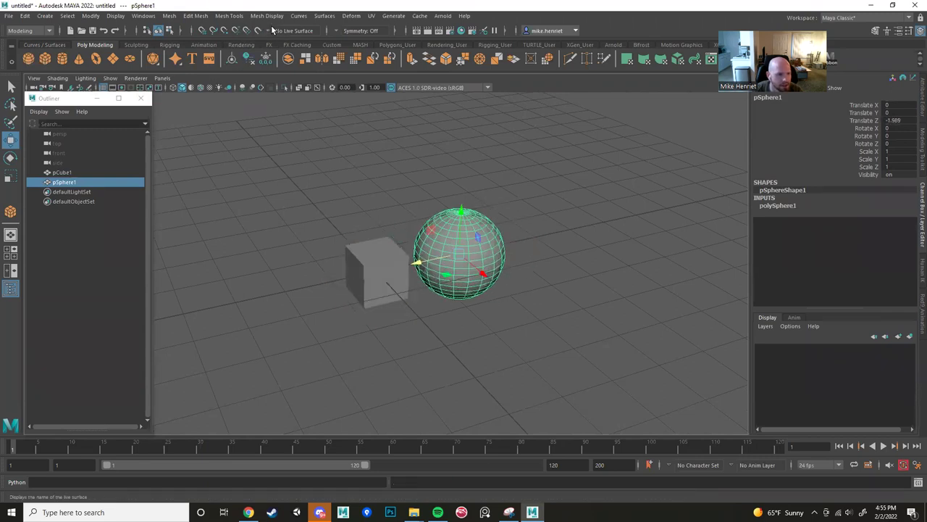
Make the sphere a live surface and move the cube onto it.
left_click(506, 206)
left_click(471, 231)
left_click(261, 32)
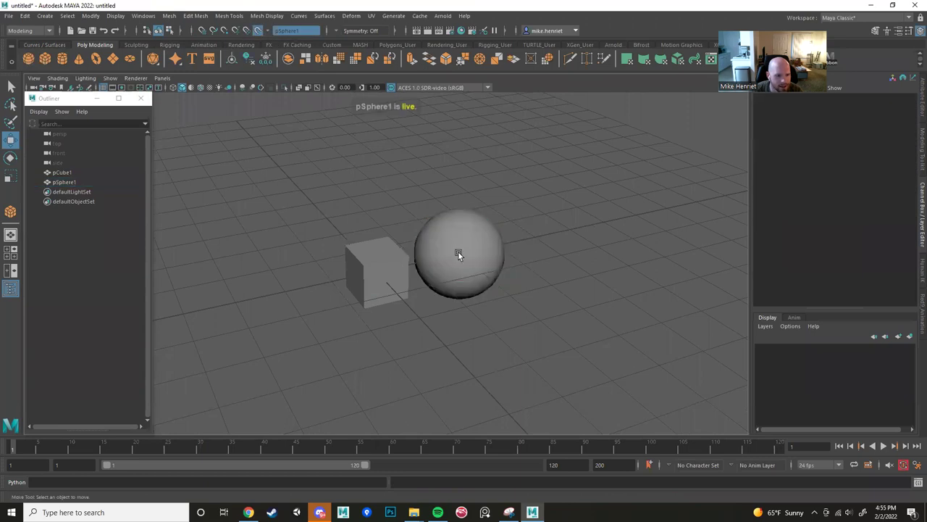
left_click(391, 267)
left_click_drag(501, 294, 532, 303, "alt")
left_click_drag(376, 273, 507, 261)
Undo the cube's move and the sphere's live state, and delete the sphere.
key("ctrl+z")
key("ctrl+z")
key("ctrl+z")
key("ctrl+z")
key("ctrl+z")
left_click_drag(415, 238, 412, 238, "alt")
key("ctrl+z")
left_click(482, 251)
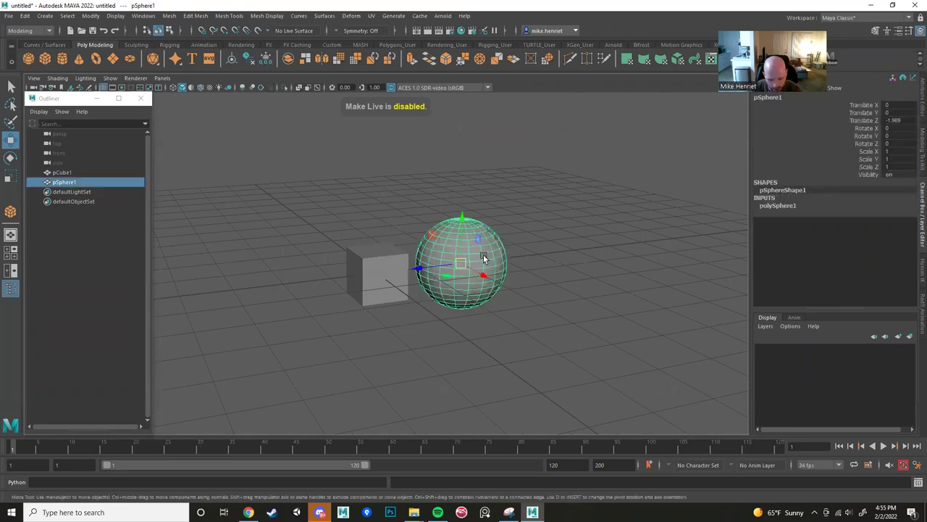
key("Delete")
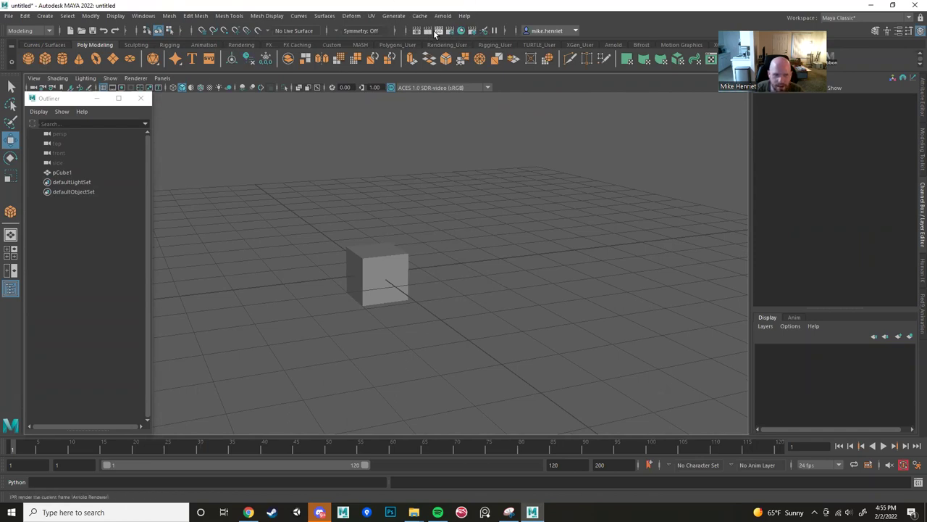
Look over the Arnold commands and the Rendering menu set's render commands, and return to the Modeling set.
left_click(443, 16)
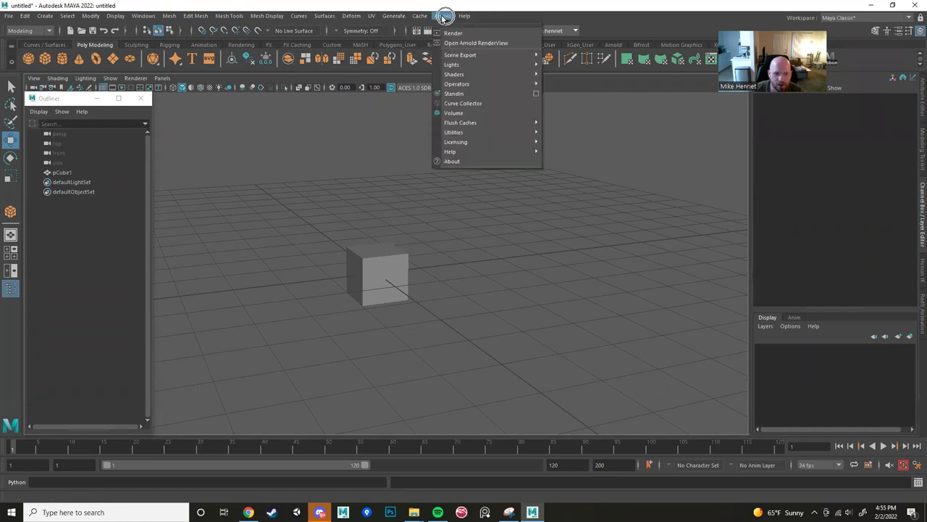
left_click(442, 16)
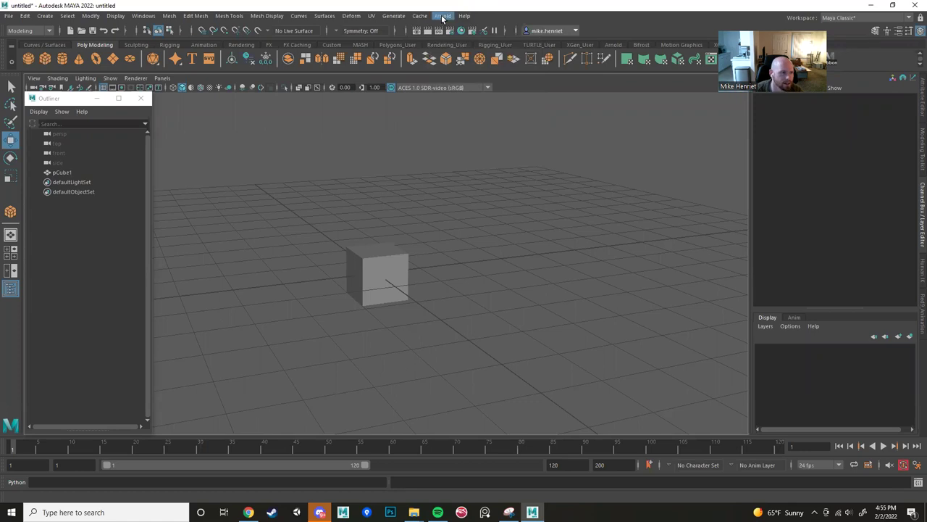
left_click(44, 30)
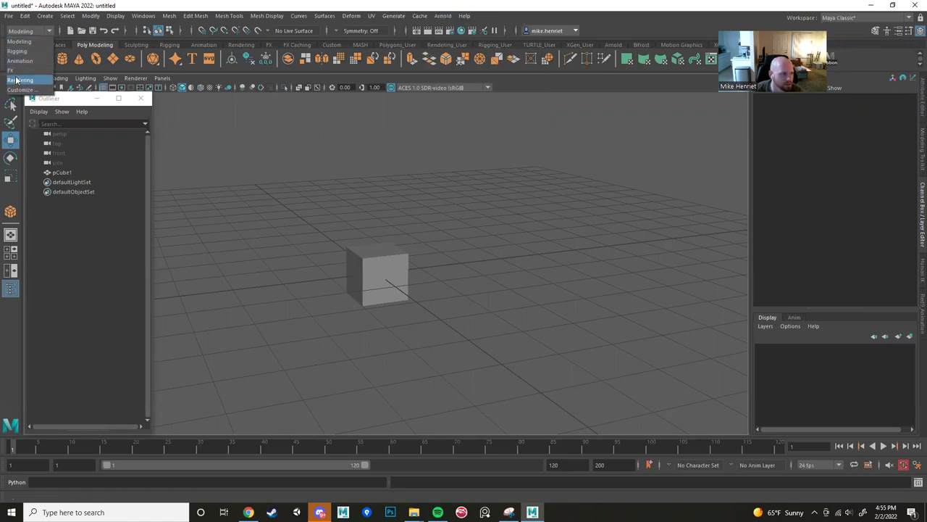
left_click(22, 80)
left_click(251, 16)
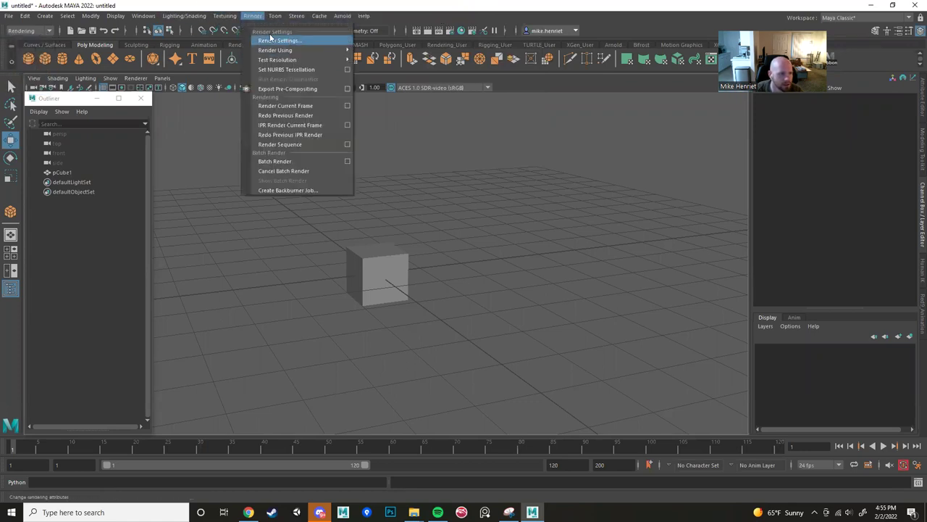
left_click(43, 30)
left_click(22, 42)
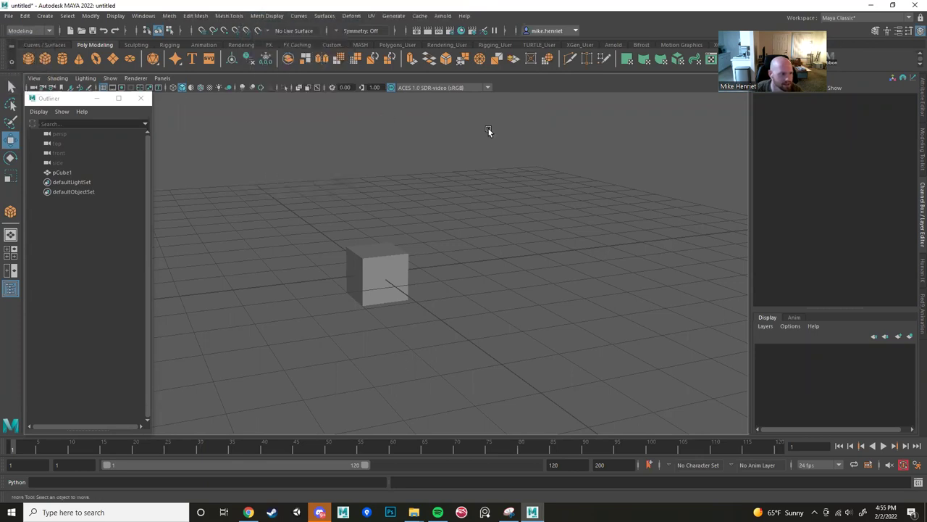
Shift the Outliner window slightly downward and compare the Poly Modeling and Curves / Surfaces shelves, ending on Curves / Surfaces.
left_click(61, 95)
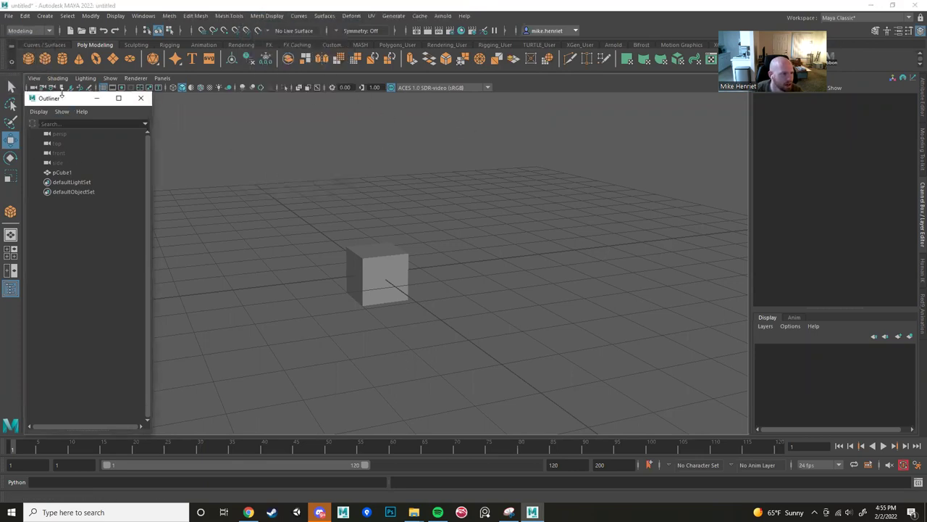
left_click_drag(61, 95, 61, 98)
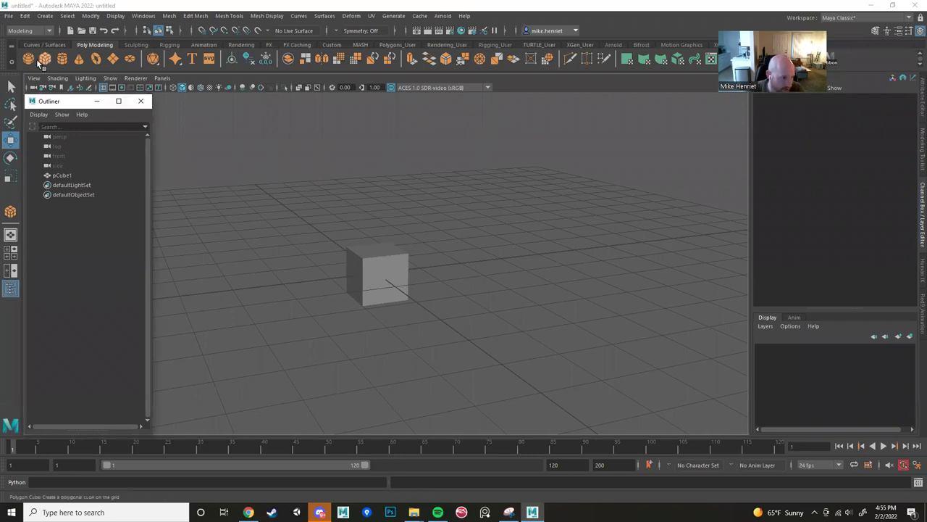
left_click(47, 43)
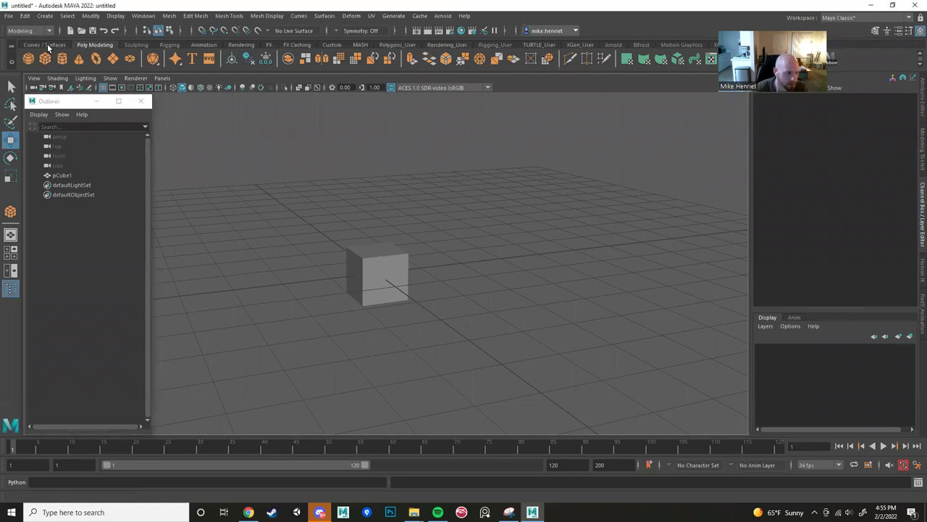
left_click(105, 45)
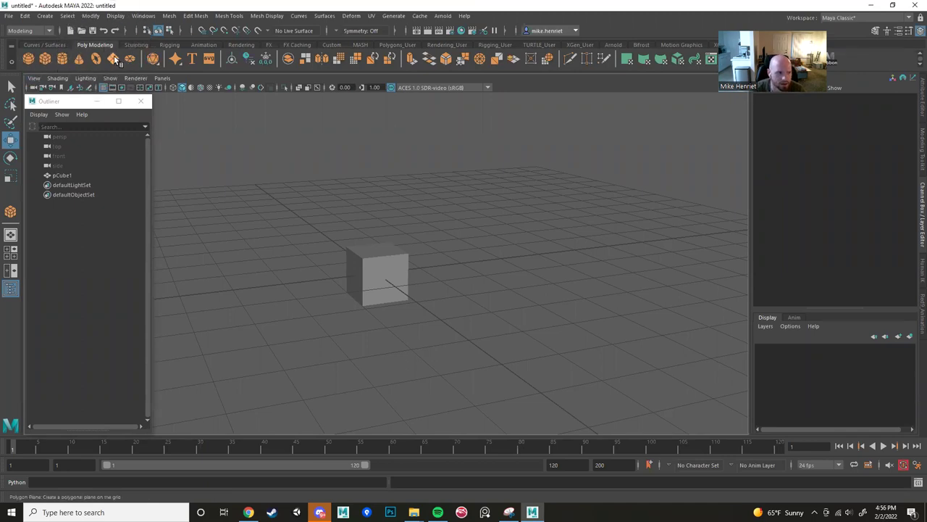
left_click(43, 45)
left_click(87, 46)
left_click(40, 44)
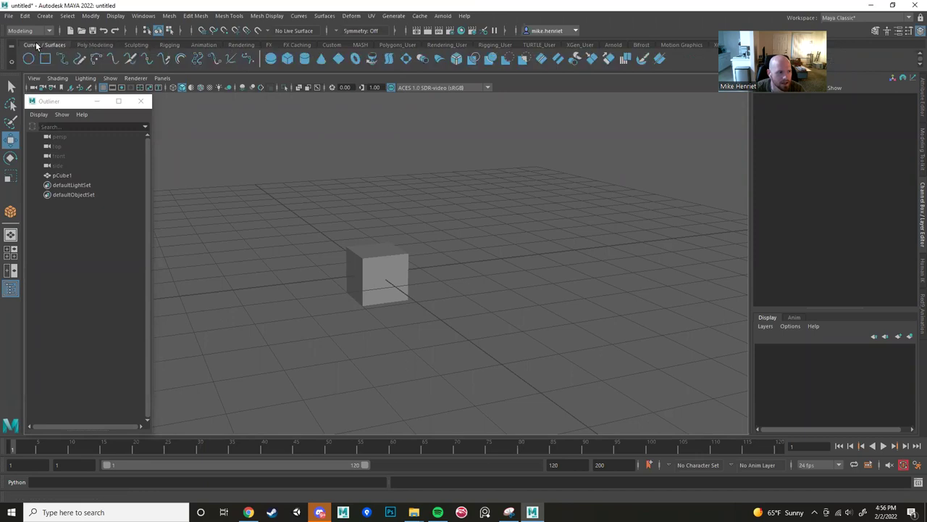
Look over the tools on the Sculpting and Rigging shelves.
left_click(135, 45)
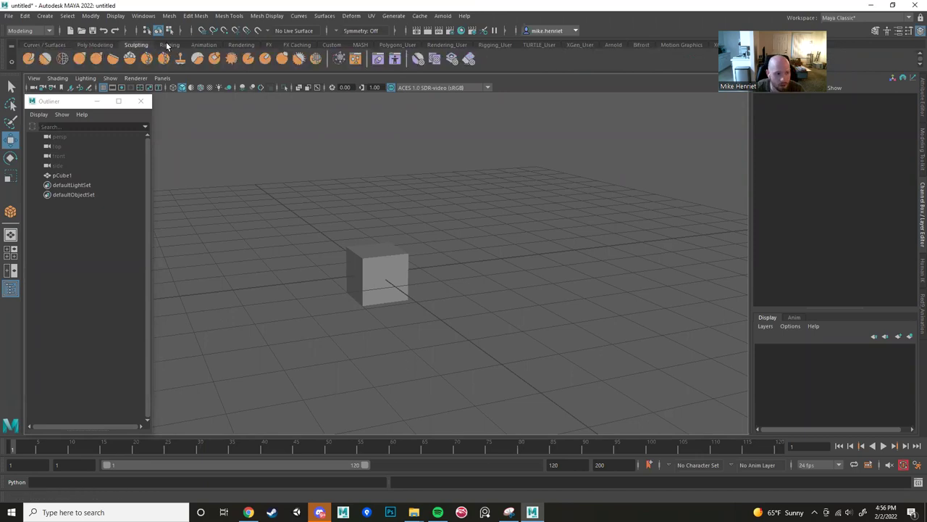
left_click(168, 44)
left_click(136, 45)
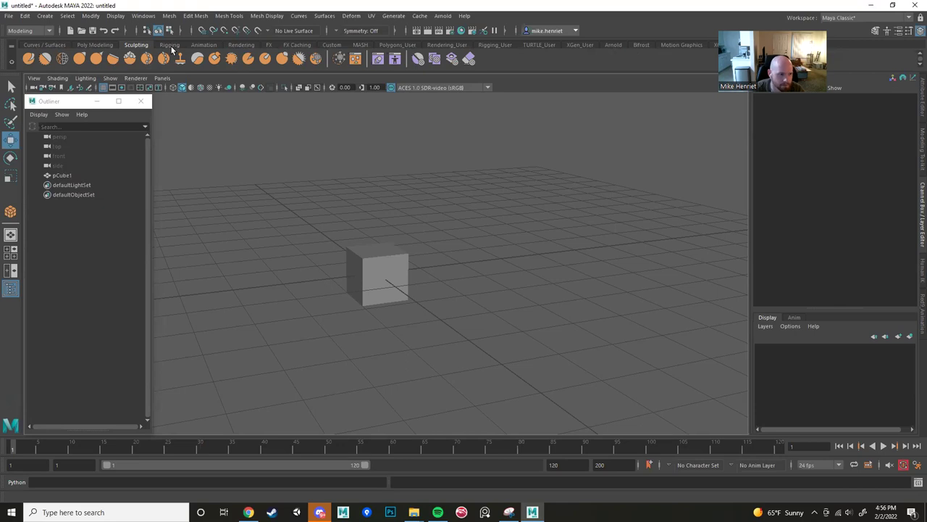
left_click(171, 45)
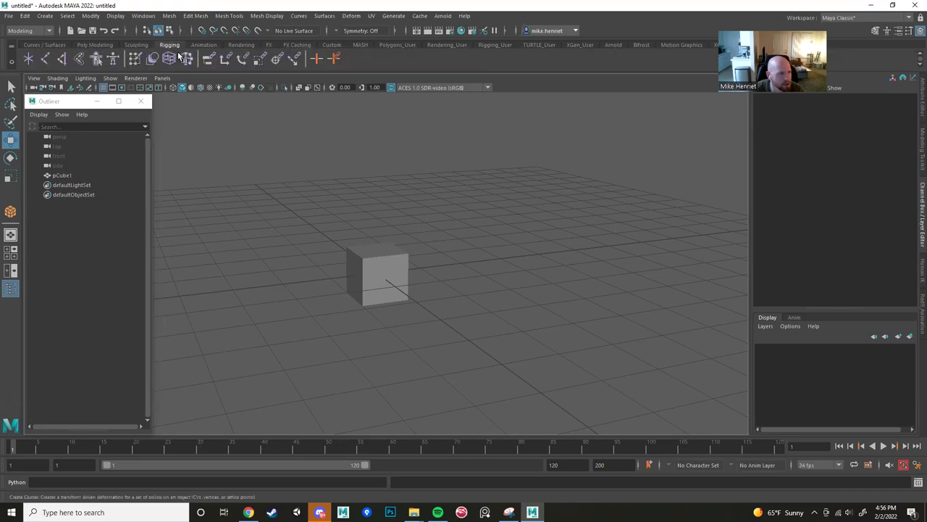
left_click(193, 45)
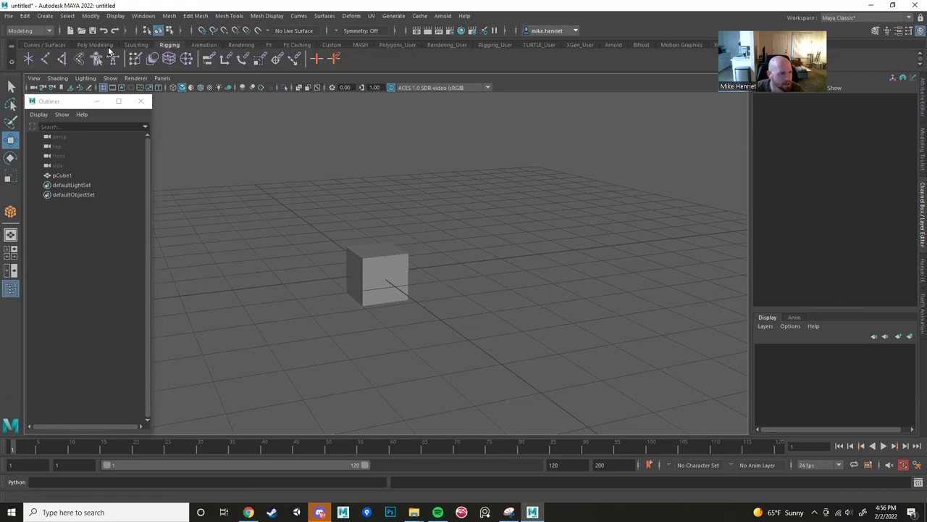
Look through the Rendering, FX, FX Caching, Custom and Polygons_User shelves, ending on the MASH shelf.
left_click(240, 45)
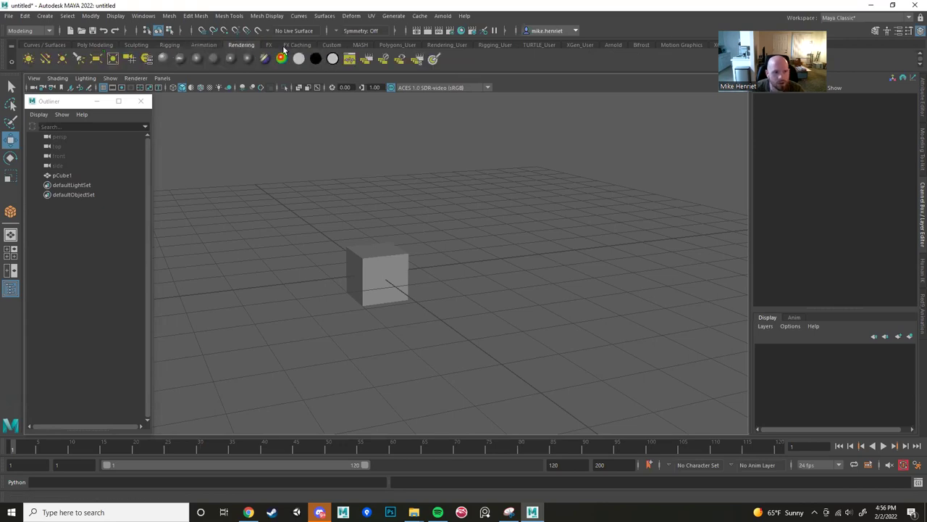
left_click(265, 45)
left_click(317, 47)
left_click(339, 45)
left_click(392, 45)
left_click(360, 44)
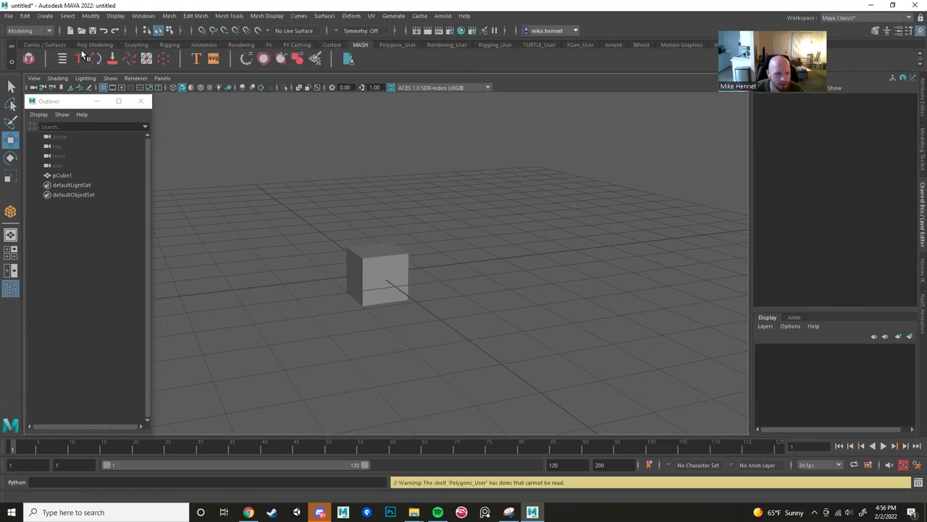
Return to the Poly Modeling shelf and compare its tools with the Edit Mesh commands.
left_click(95, 44)
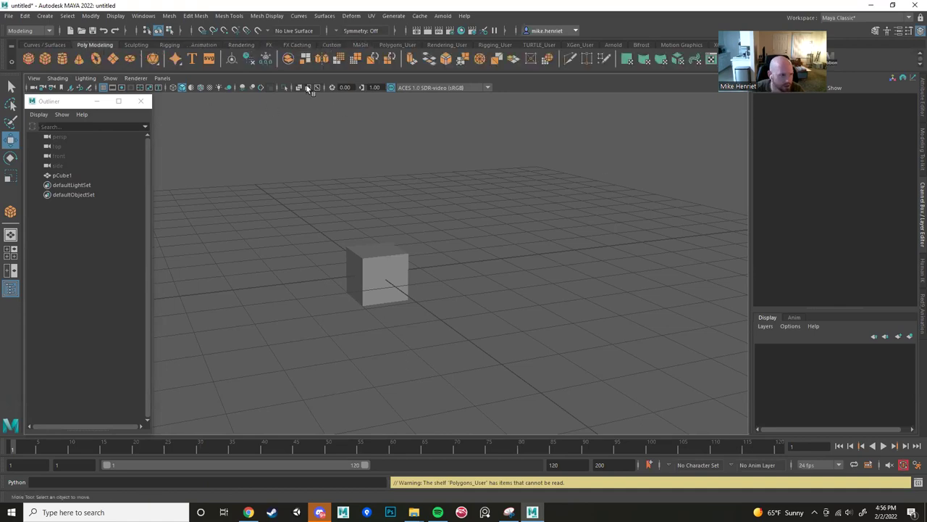
left_click(198, 17)
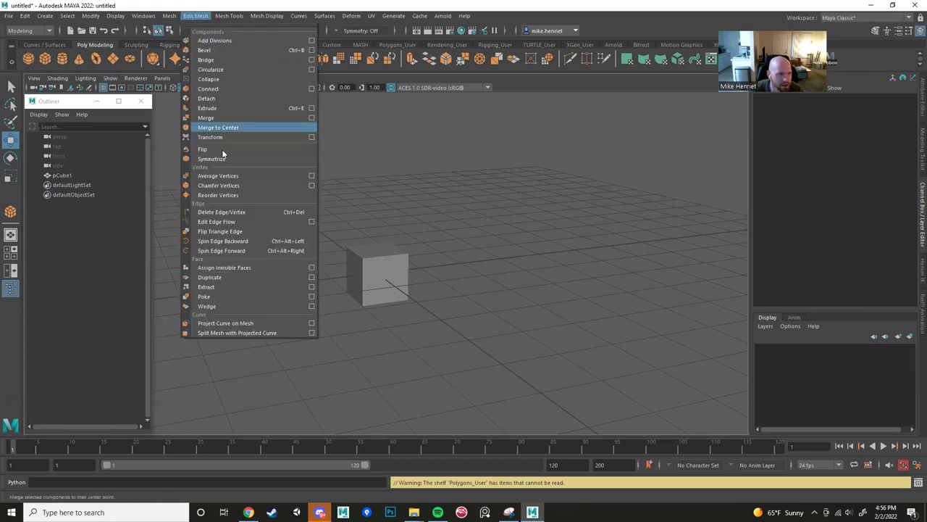
left_click(193, 17)
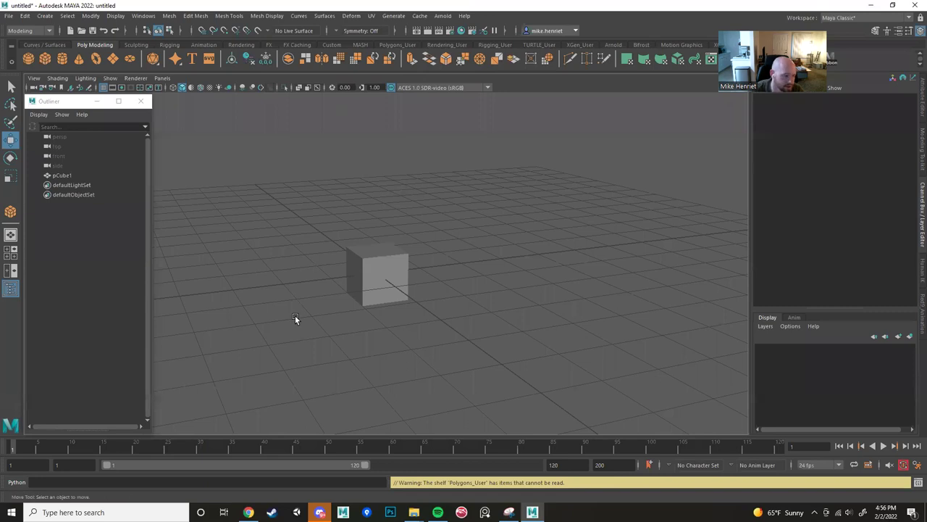
Move the Outliner window lower, select the cube, and undo its deselection to keep it selected.
left_click_drag(40, 102, 83, 165)
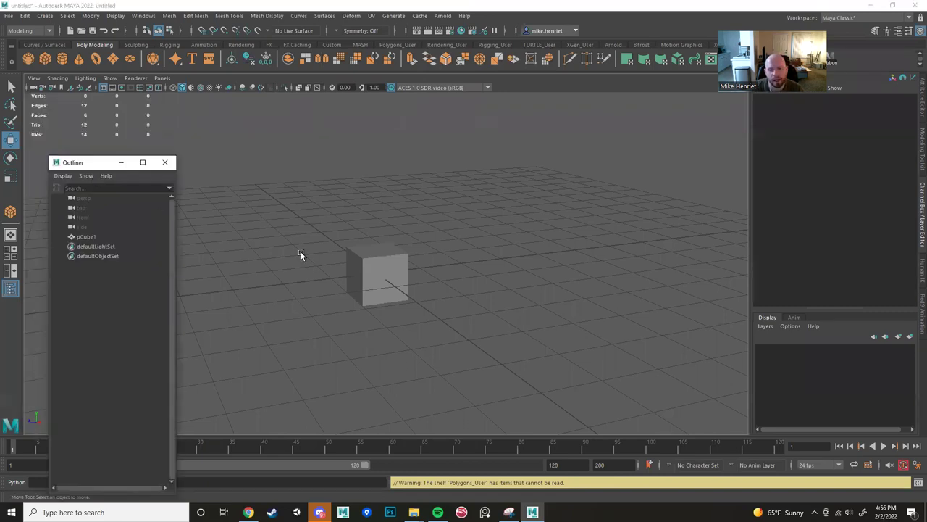
left_click_drag(357, 299, 386, 325, "alt")
left_click(379, 279)
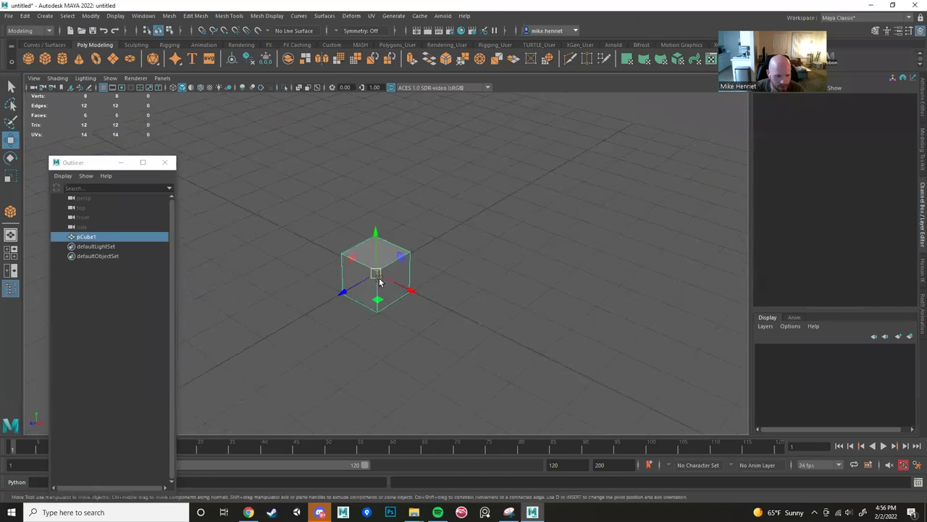
left_click(448, 371)
left_click_drag(414, 365, 388, 353, "alt")
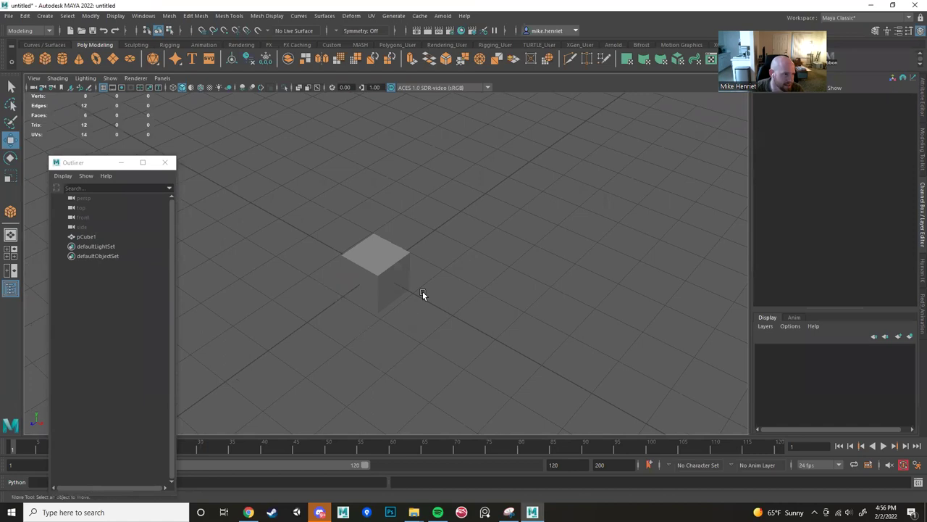
key("ctrl+z")
Look over the polygon primitives available for creation, and move the Outliner window back up beside the viewport's edge.
left_click(47, 16)
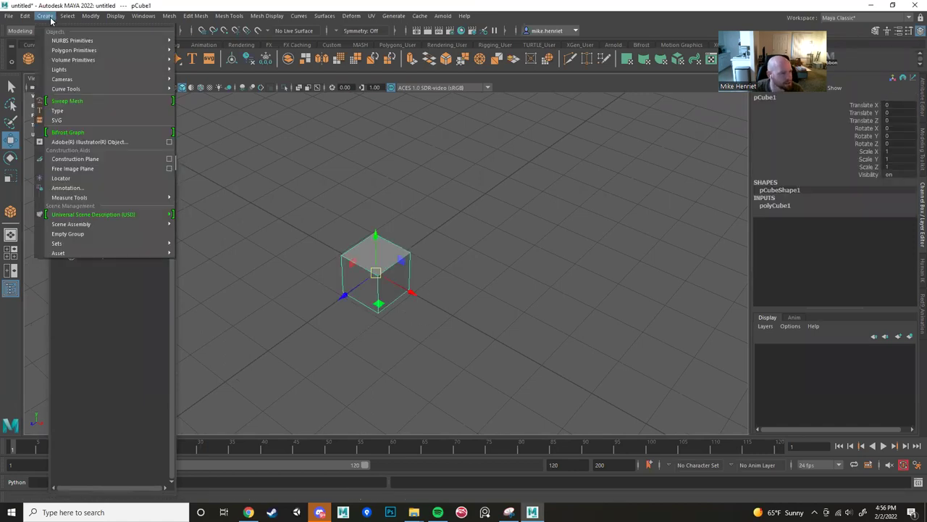
mouse_move(79, 53)
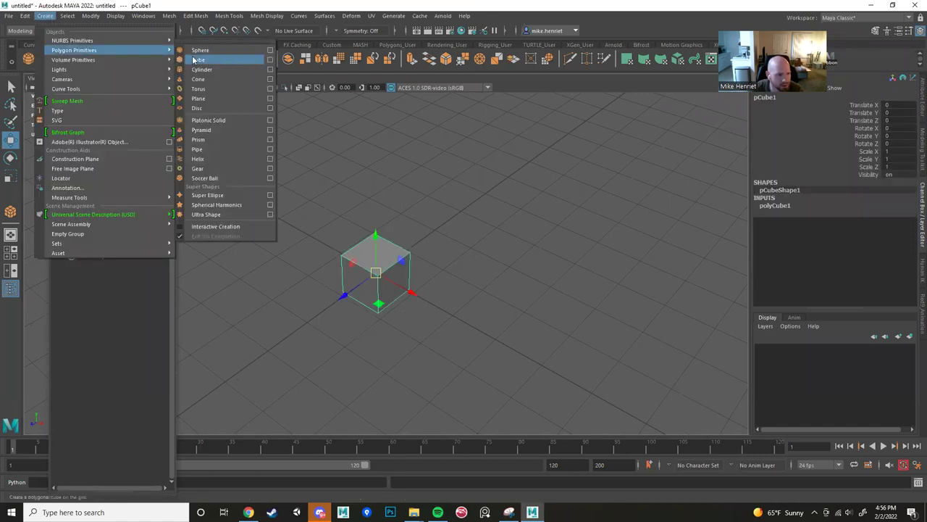
left_click(455, 308)
left_click_drag(486, 361, 484, 341, "alt")
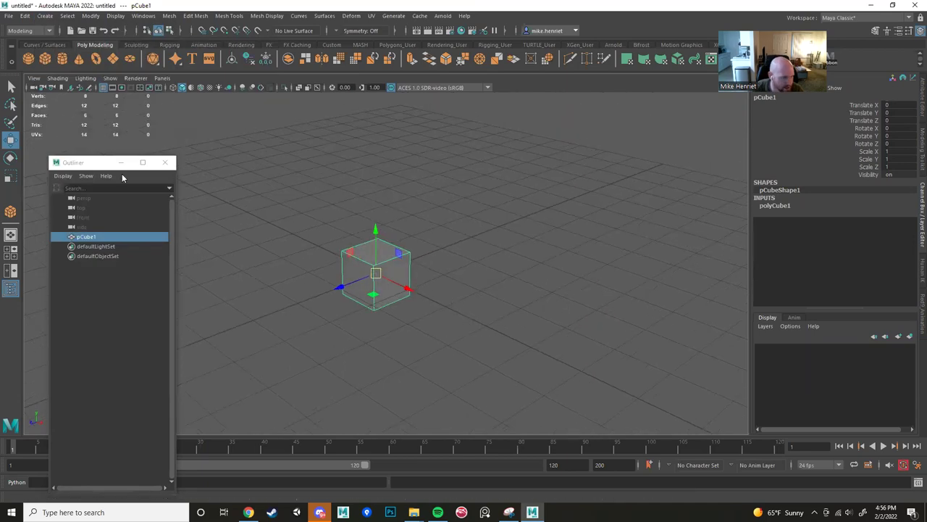
left_click_drag(91, 165, 70, 99)
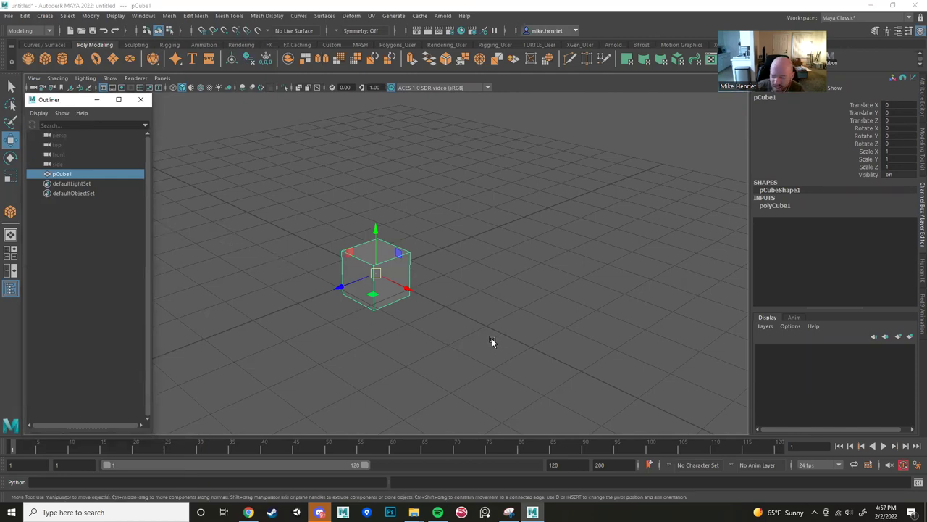
Orbit the perspective view around the selected cube to examine it from several angles.
left_click_drag(478, 331, 408, 352, "alt")
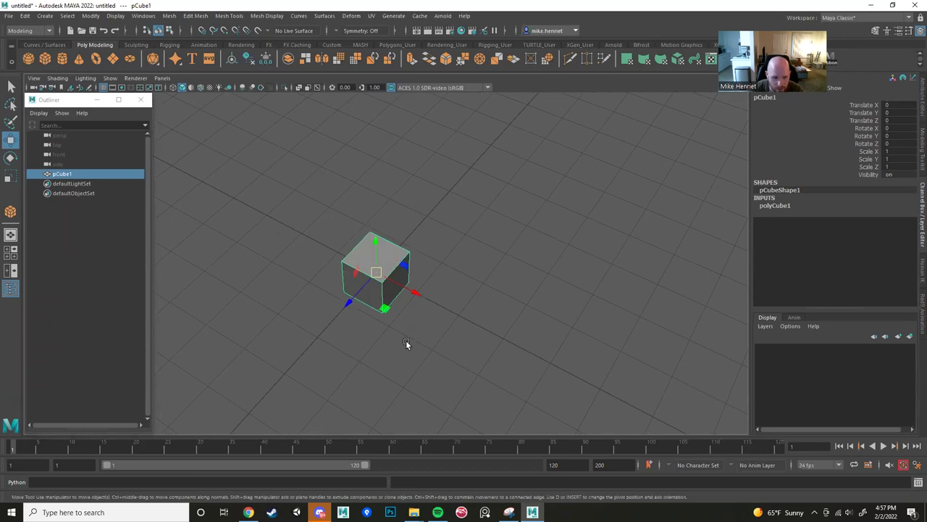
left_click_drag(380, 330, 356, 346, "alt")
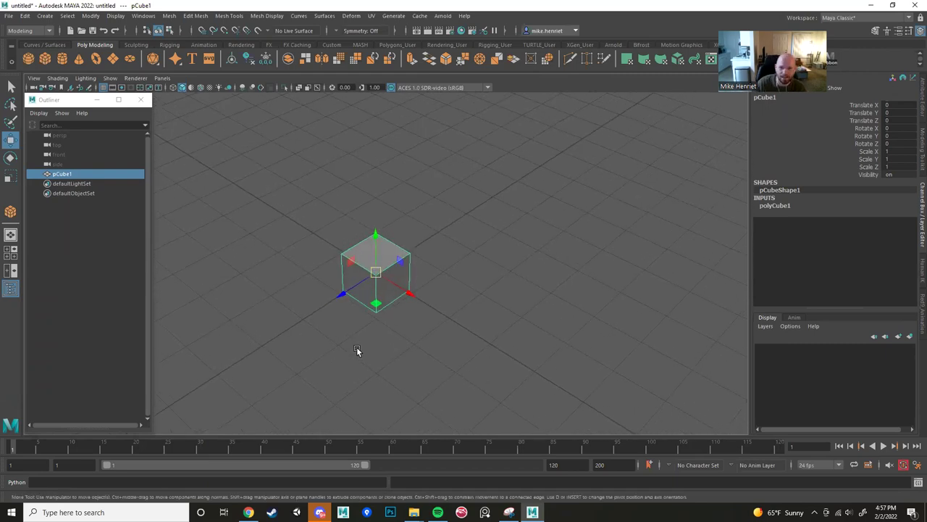
left_click_drag(426, 339, 392, 369, "alt")
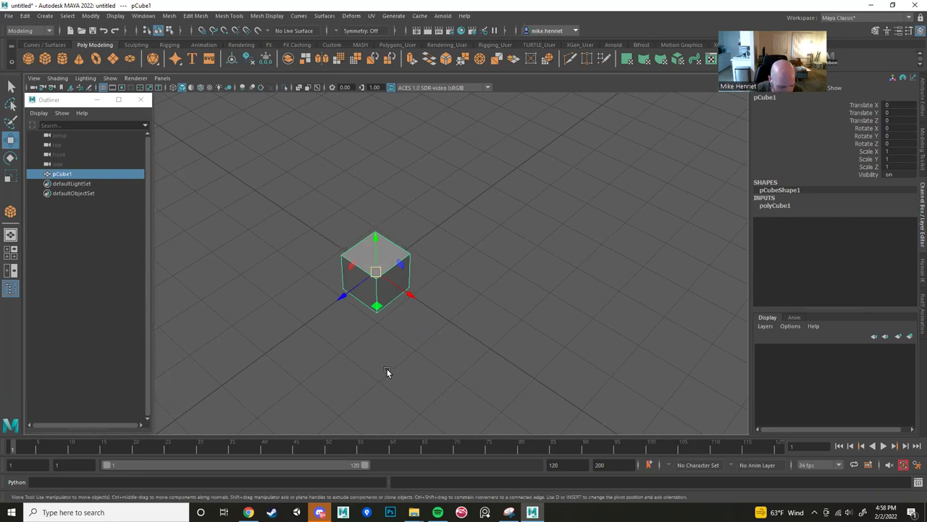
left_click_drag(384, 371, 377, 347, "alt")
Zoom the perspective view repeatedly in and out on the cube, ending on a closer view.
right_click_drag(428, 351, 449, 365, "alt")
scroll(455, 369, "up", 5)
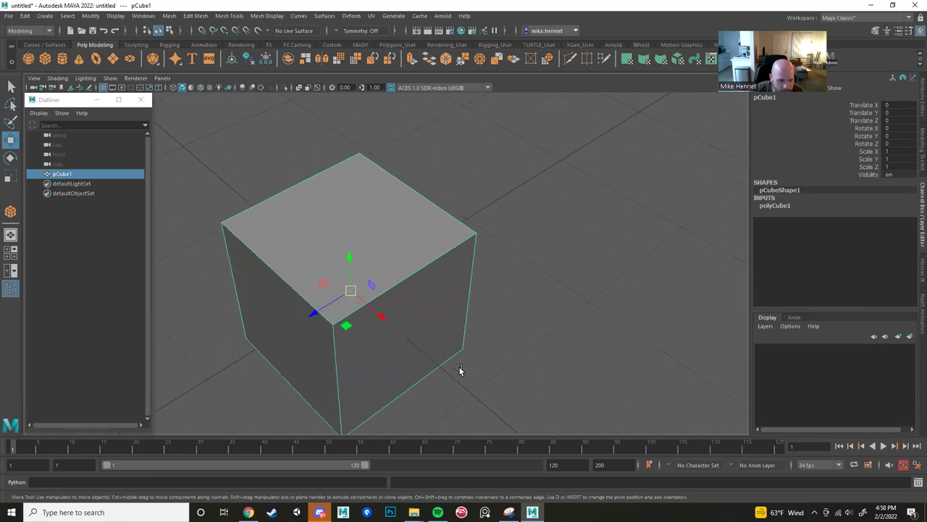
scroll(461, 366, "down", 6)
scroll(405, 355, "up", 3)
scroll(404, 358, "down", 2)
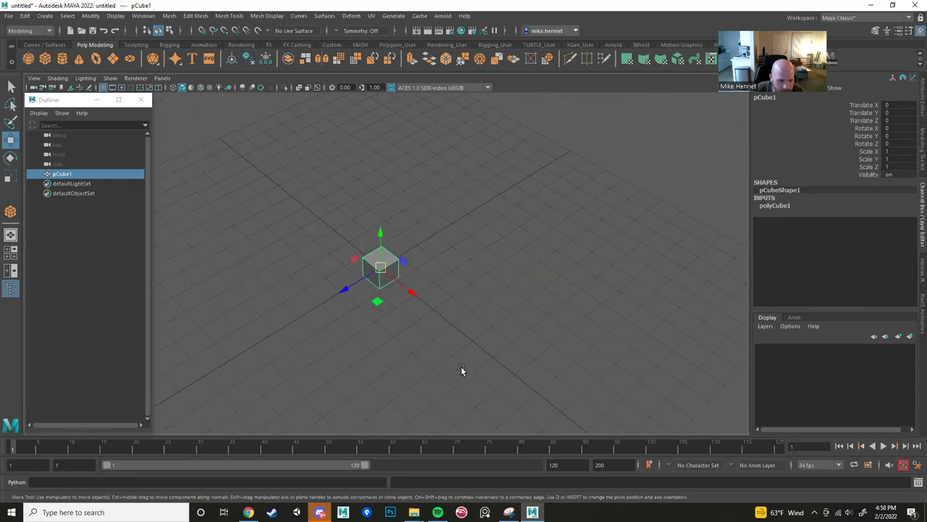
scroll(404, 358, "up", 4)
scroll(404, 357, "down", 5)
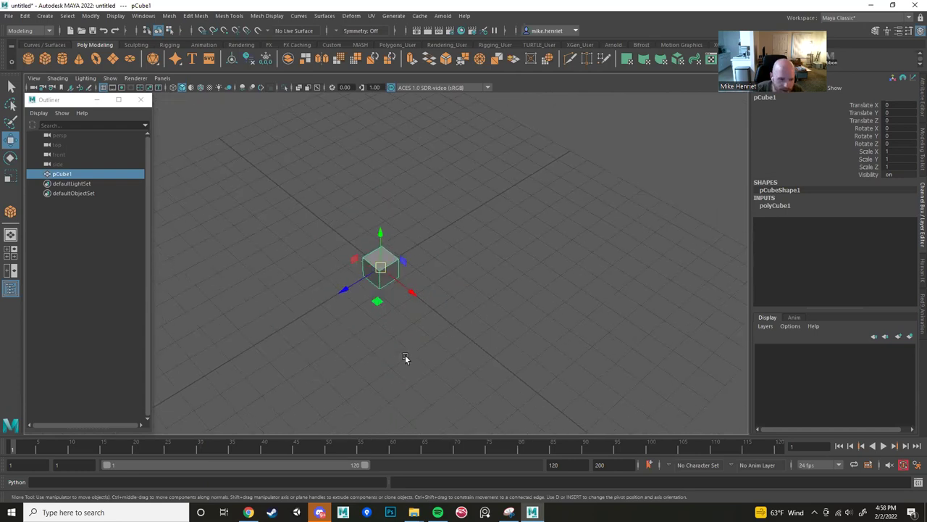
scroll(405, 354, "up", 4)
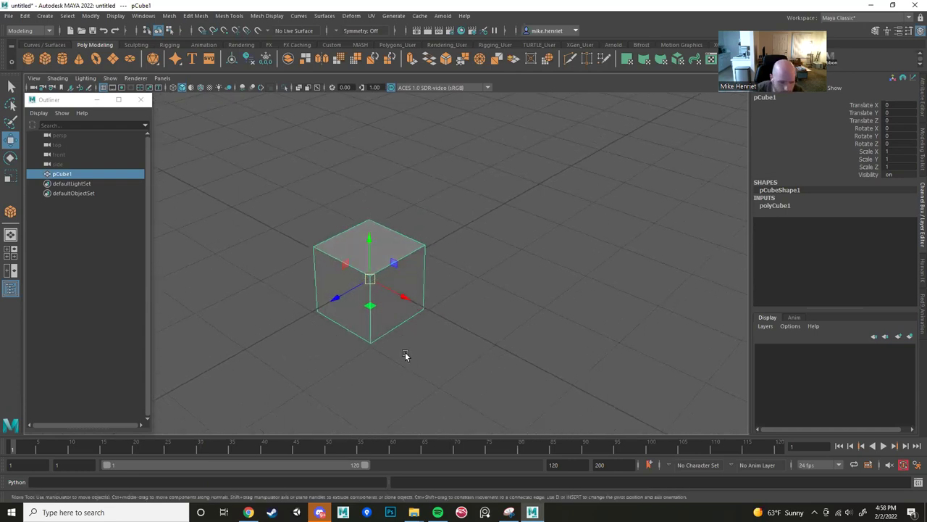
Combine orbiting and zooming to examine the cube from different angles and distances.
left_click_drag(392, 360, 154, 282)
right_click_drag(153, 280, 514, 326, "alt")
left_click_drag(515, 326, 369, 318, "alt")
scroll(457, 328, "down", 4)
left_click_drag(497, 340, 482, 314, "alt")
right_click_drag(483, 315, 614, 343, "alt")
left_click_drag(362, 349, 335, 380, "alt")
right_click_drag(336, 379, 336, 362, "alt")
left_click_drag(335, 362, 290, 331, "alt")
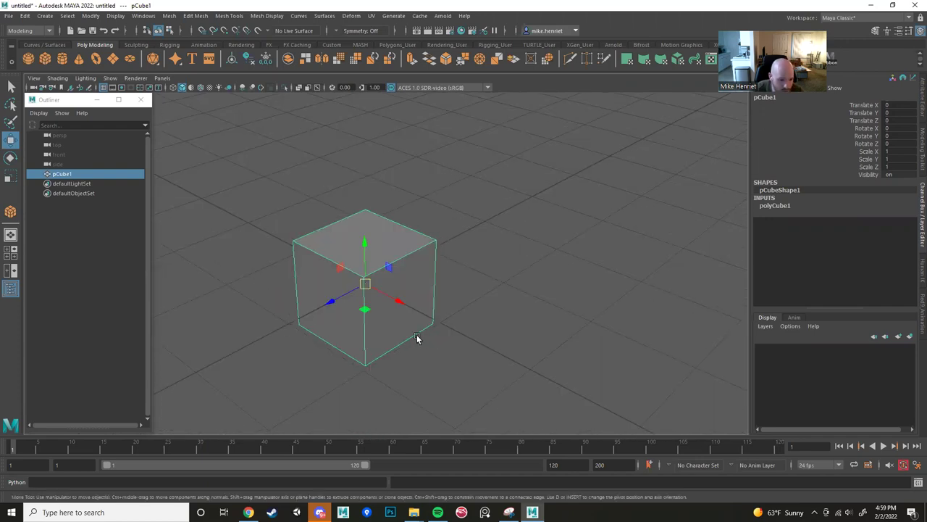
Pan the view sideways across the cube, and zoom out to a low view of the whole grid.
middle_click_drag(478, 328, 578, 325, "alt")
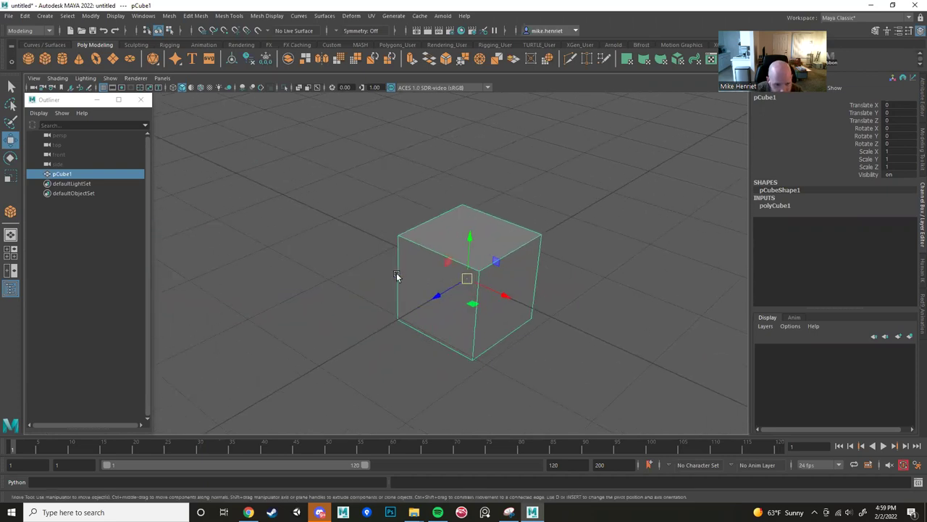
middle_click_drag(397, 273, 237, 247, "alt")
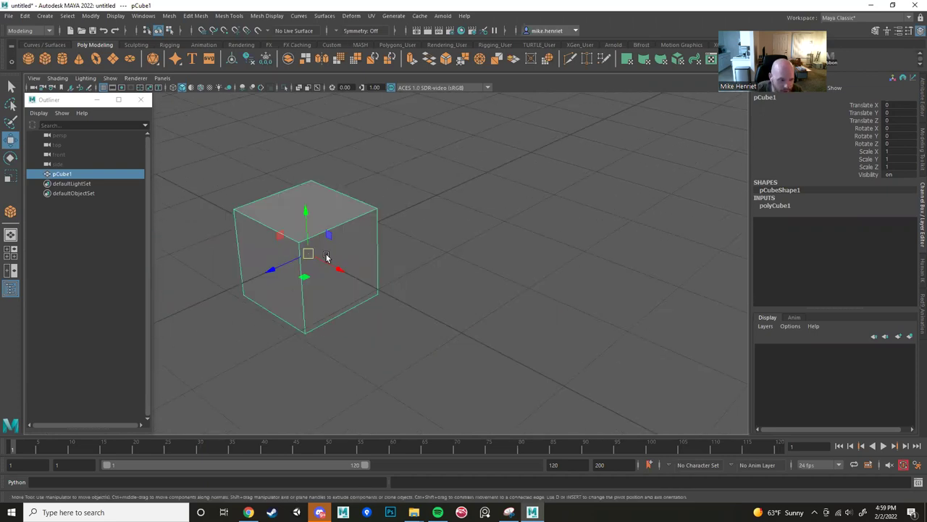
middle_click_drag(326, 257, 376, 265, "alt")
middle_click_drag(377, 346, 432, 332, "alt")
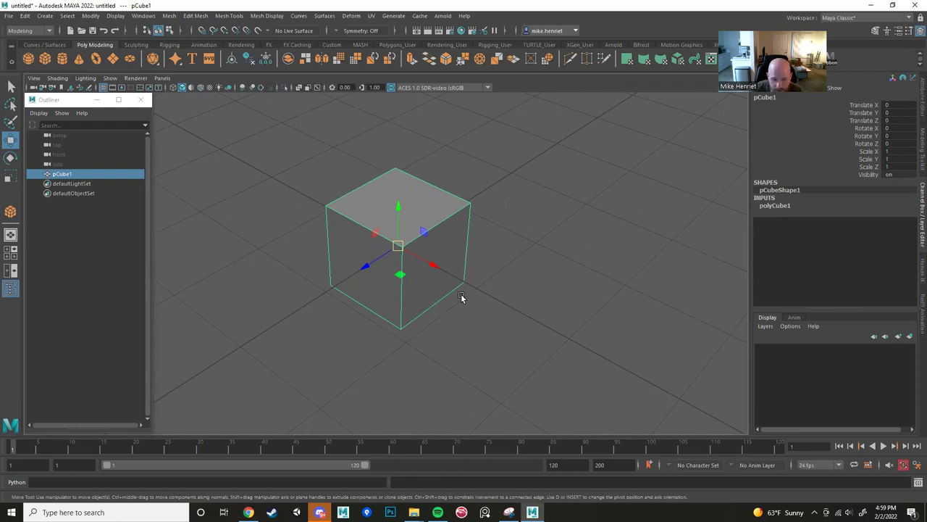
middle_click_drag(397, 322, 475, 310, "alt")
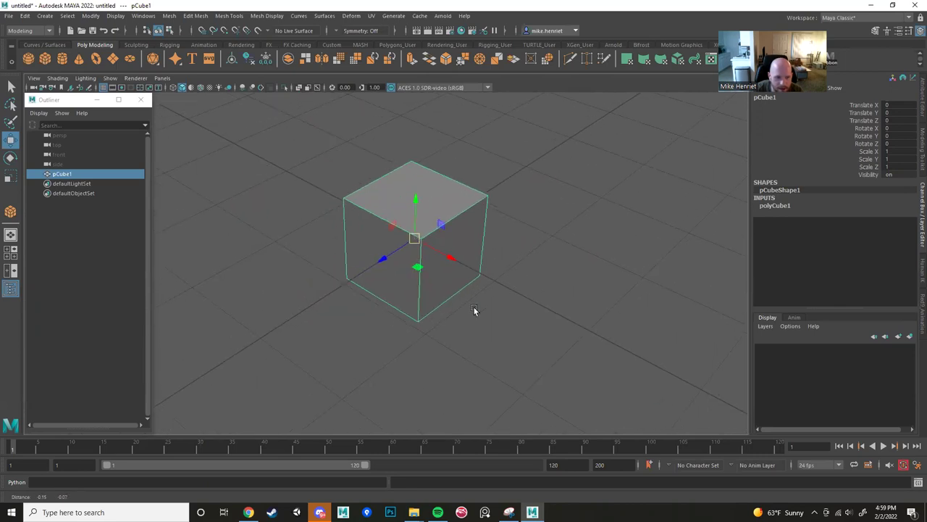
right_click_drag(475, 310, 384, 290, "alt")
mouse_move(384, 290)
left_mouse_down("alt")
mouse_move(399, 265)
mouse_move(303, 250)
mouse_move(402, 281)
mouse_move(283, 235)
mouse_move(385, 284)
mouse_move(454, 273)
mouse_move(347, 260)
mouse_move(485, 261)
mouse_move(415, 249)
mouse_move(345, 269)
mouse_move(265, 263)
mouse_move(401, 275)
mouse_move(376, 267)
mouse_move(396, 283)
mouse_move(231, 270)
mouse_move(464, 279)
mouse_move(384, 275)
left_mouse_up("alt")
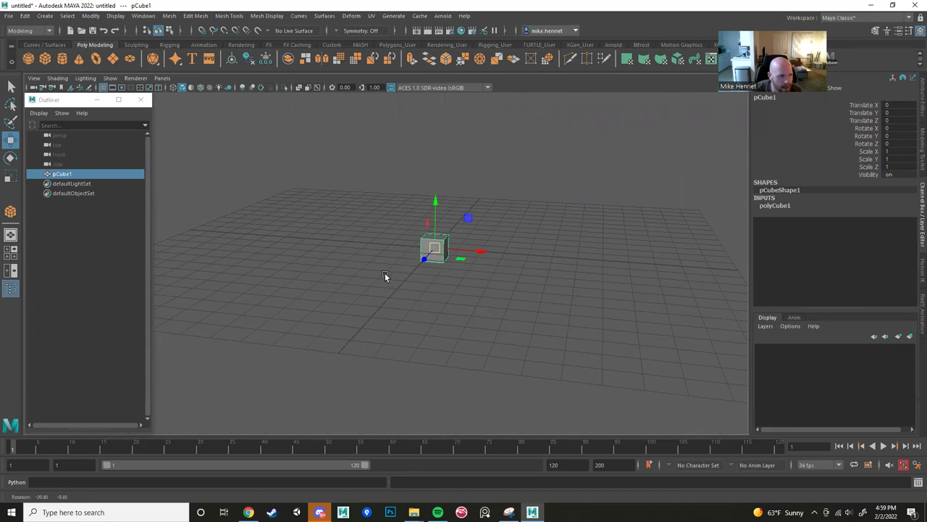
Create a second polygon cube and move it along X to about -19.3, away from the first cube.
left_click(45, 61)
scroll(344, 252, "down", 5)
scroll(406, 265, "up", 3)
left_click_drag(471, 259, 254, 240)
left_click_drag(443, 268, 262, 233, "alt")
scroll(318, 265, "down", 2)
left_click_drag(318, 263, 425, 262, "alt")
scroll(391, 263, "up", 6)
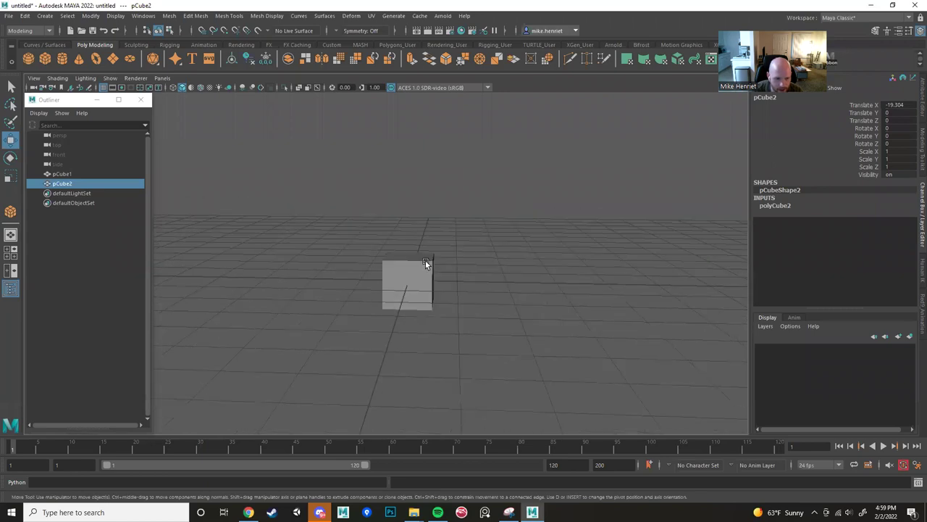
Select the original cube, switch the selection to the distant second cube, and frame that cube in the view.
left_click(424, 265)
middle_click_drag(503, 272, 542, 236, "alt")
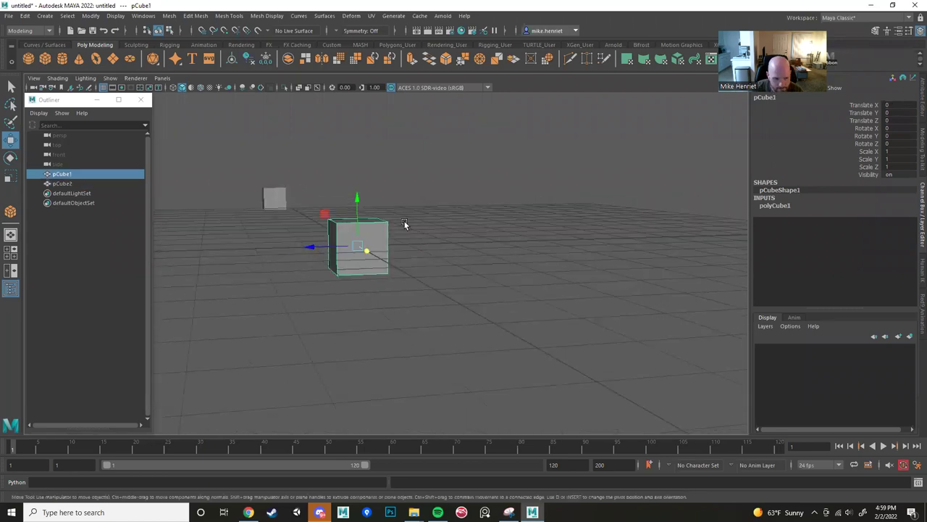
left_click(263, 199)
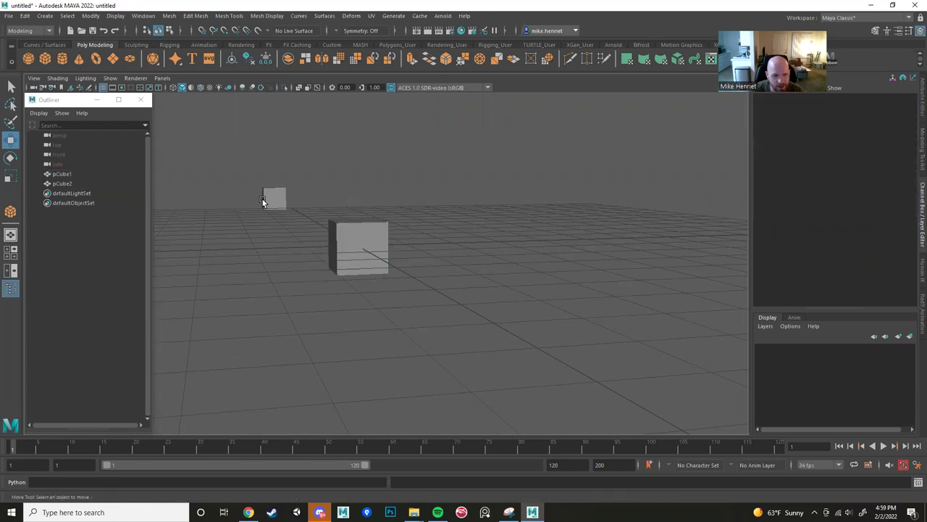
left_click(274, 199)
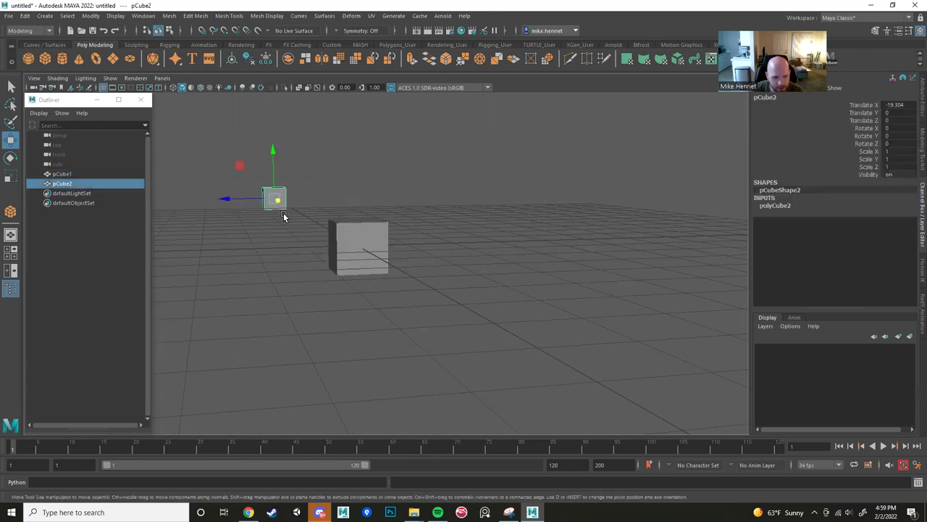
key("f")
scroll(279, 232, "down", 5)
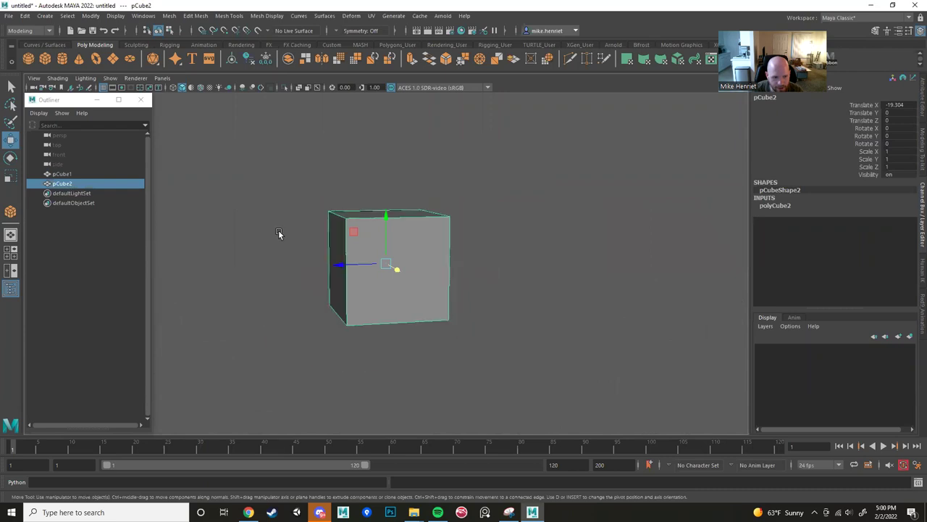
Select the original cube again and frame it in the view.
scroll(279, 233, "up", 4)
left_click_drag(279, 233, 423, 287, "alt")
left_click(478, 201)
key("f")
Orbit, pan and zoom around the framed original cube, ending with both cubes in view.
middle_click_drag(423, 287, 402, 244, "alt")
left_click_drag(402, 244, 443, 294, "alt")
middle_click_drag(442, 294, 394, 372, "alt")
left_click_drag(394, 372, 435, 296, "alt")
right_click_drag(434, 296, 379, 337, "alt")
left_click_drag(379, 336, 379, 282, "alt")
right_click_drag(379, 283, 329, 285, "alt")
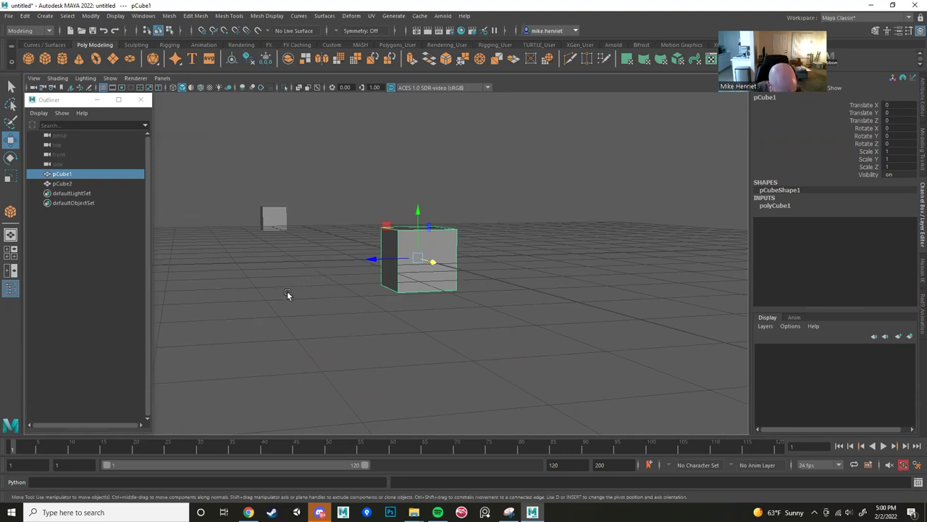
Select the distant second cube, frame it in the view, and orbit out until both cubes are in view.
left_click_drag(229, 246, 269, 244, "alt")
left_click(258, 214)
key("f")
scroll(342, 310, "down", 6)
left_click_drag(345, 309, 464, 275, "alt")
left_click_drag(521, 238, 533, 235, "alt")
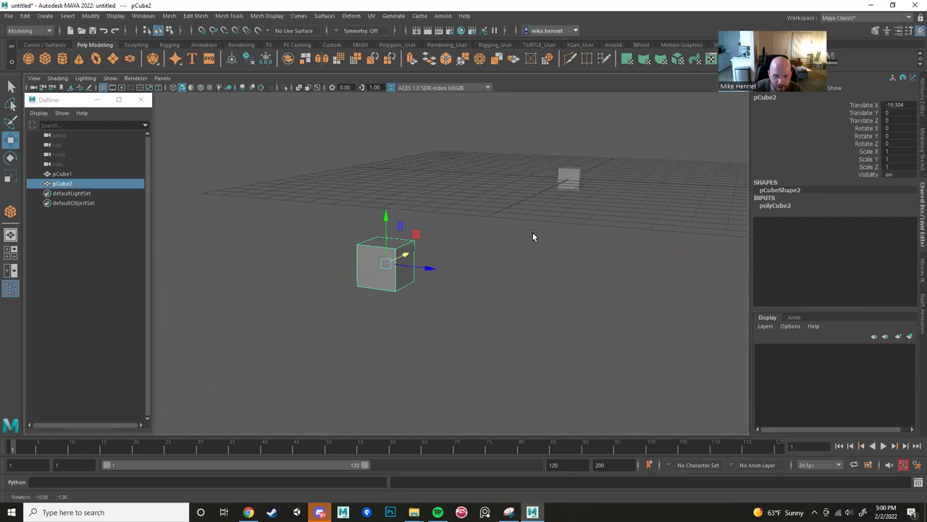
Select and frame the original cube and pCube2 in turn, then reselect pCube1 in the Outliner.
left_click(567, 179)
key("f")
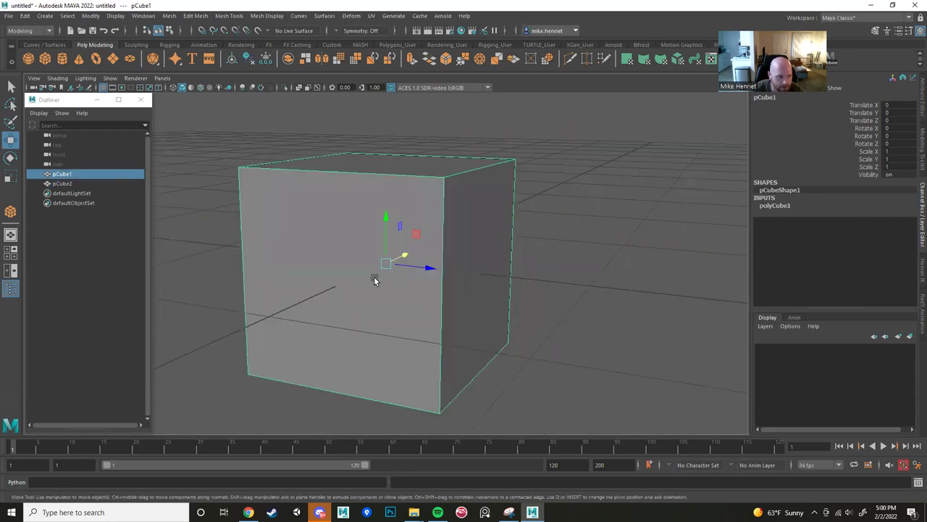
left_click(62, 184)
key("f")
left_click(81, 176)
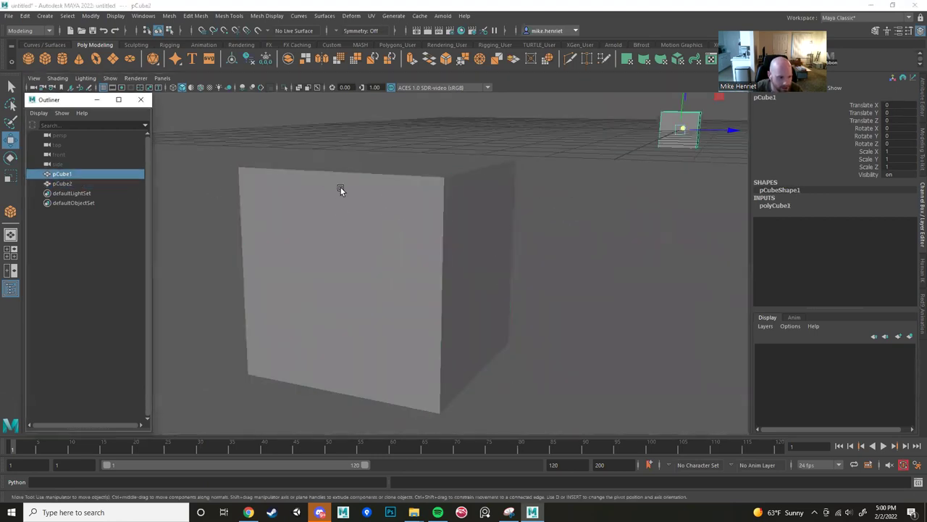
Select pCube2 and pCube1 by name in the Outliner, framing each one and zooming out from it.
left_click(79, 185)
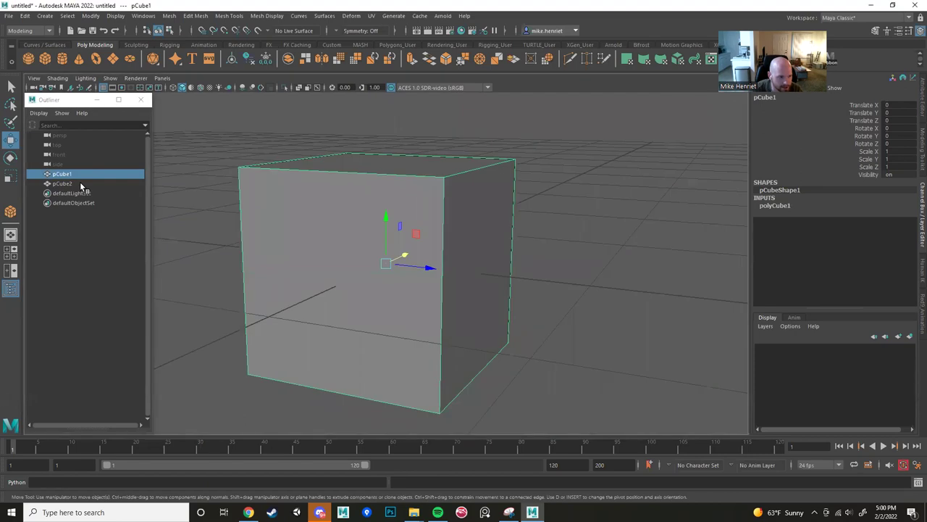
key("f")
scroll(275, 199, "down", 10)
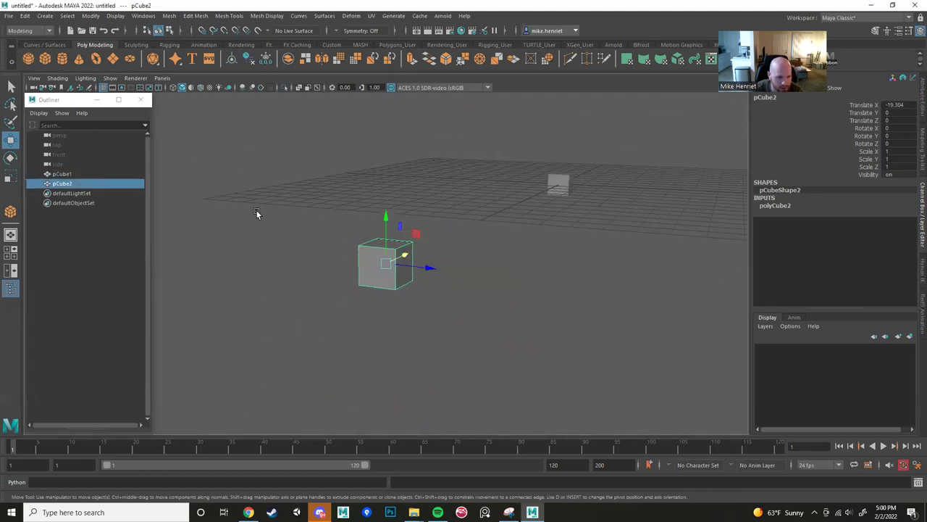
left_click(65, 175)
key("f")
scroll(410, 206, "down", 6)
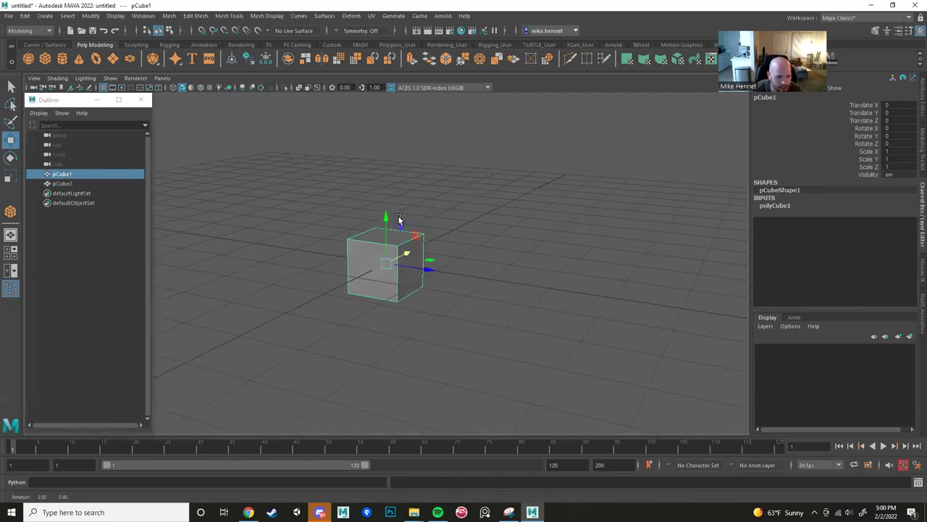
Clear the selection and frame all objects in the scene.
left_click(477, 203)
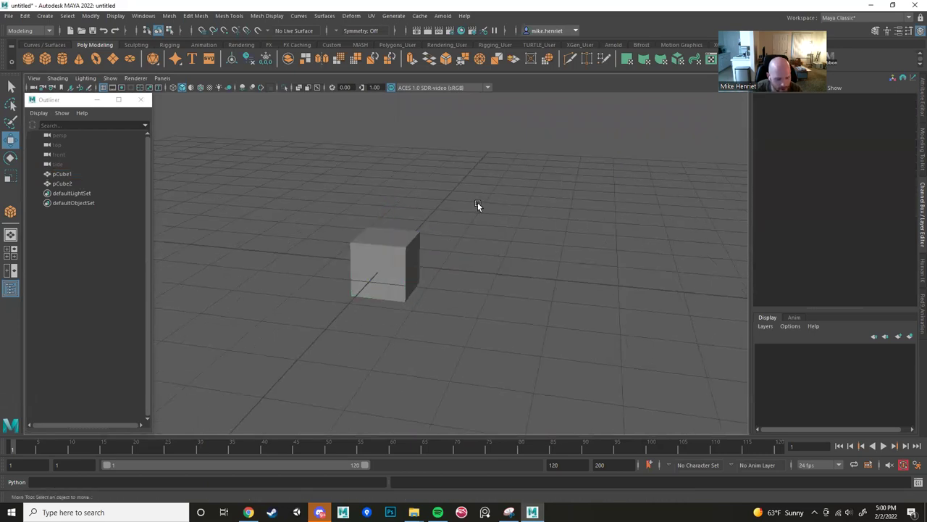
key("f")
key("a")
left_click_drag(465, 206, 469, 204, "alt")
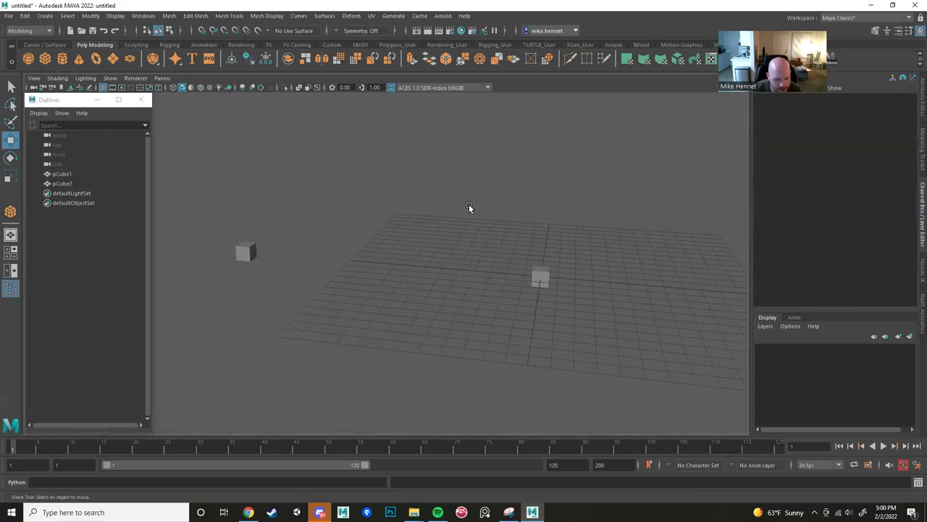
key("f")
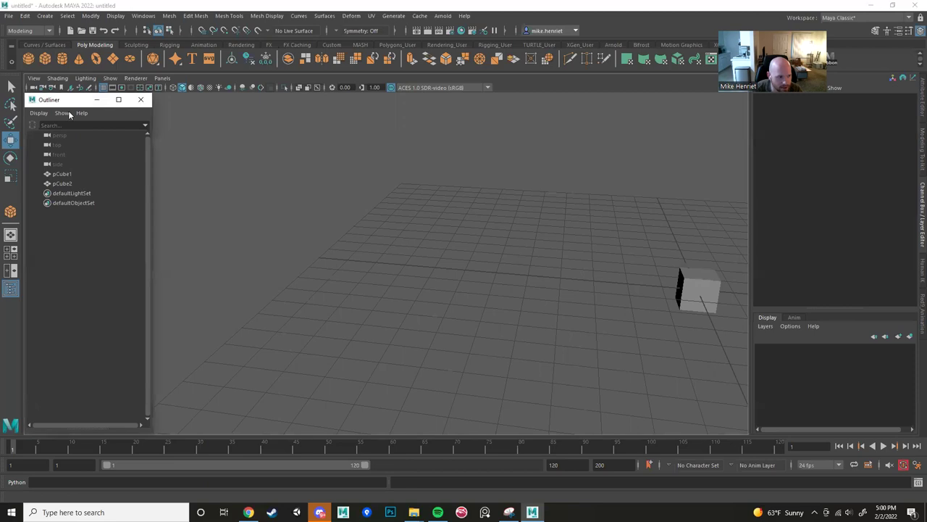
Move the floating Outliner around the viewport and place it back beside the toolbox, over the polygon statistics.
left_click_drag(73, 99, 282, 229)
left_click(283, 231)
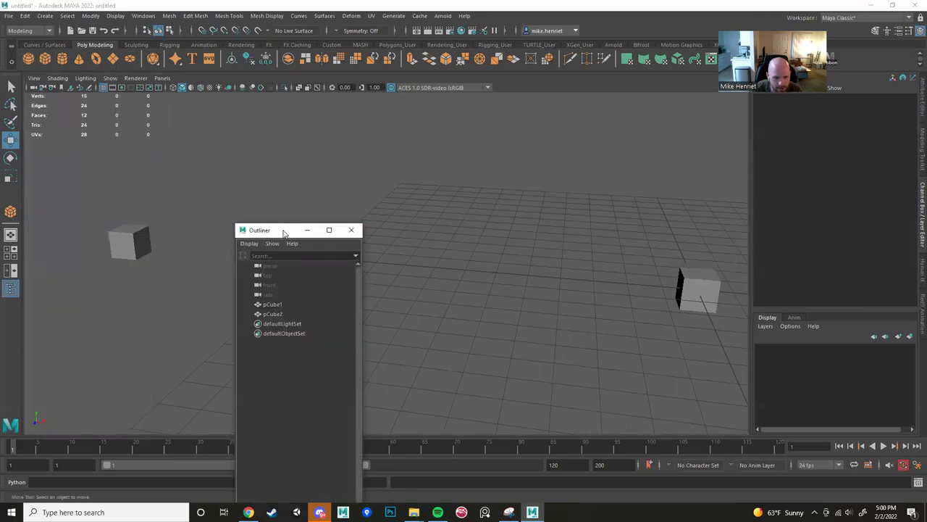
left_click_drag(283, 231, 66, 297)
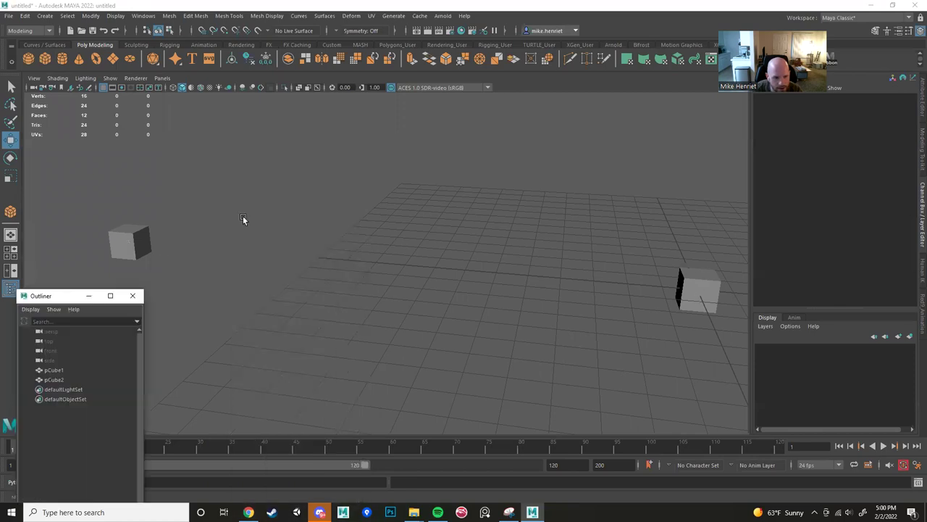
left_click_drag(352, 248, 308, 255, "alt")
left_click(50, 297)
left_click_drag(51, 297, 44, 181)
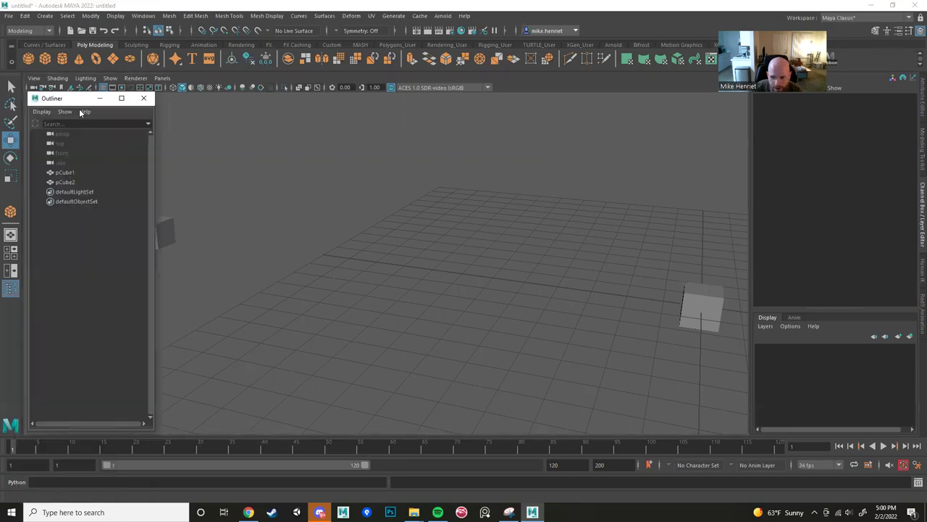
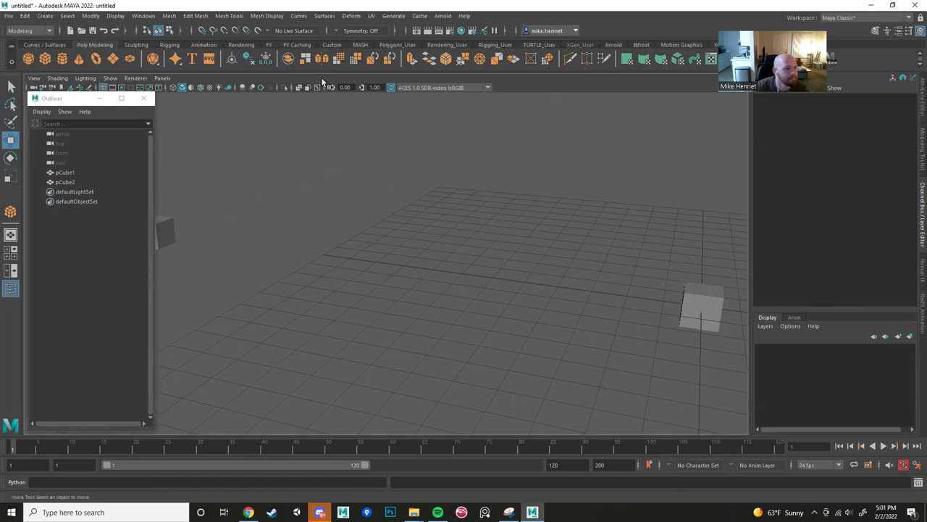
left_click(60, 102)
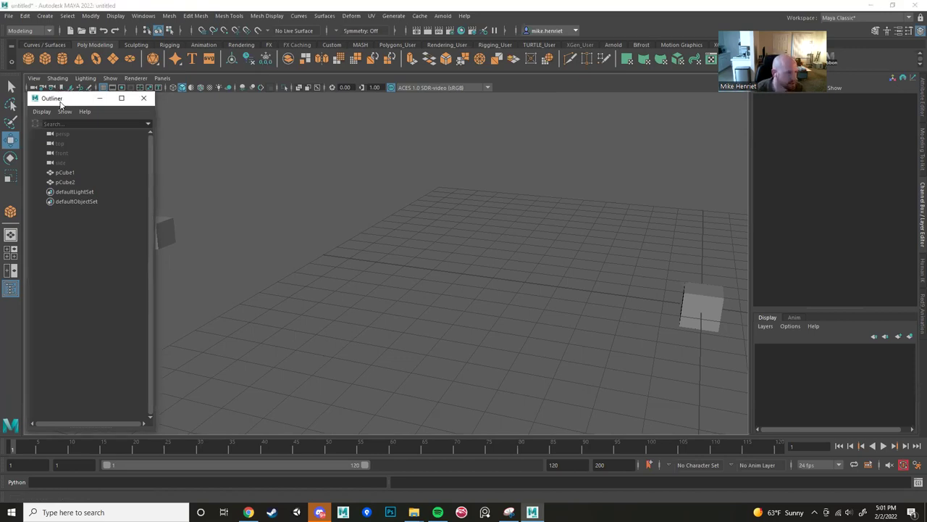
left_click_drag(60, 103, 53, 93)
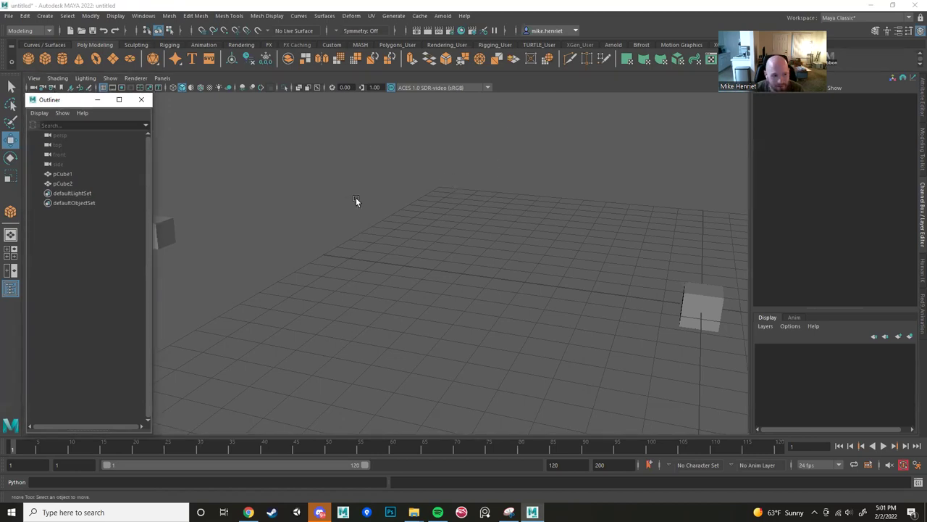
Orbit and zoom around the two unselected cubes, ending with both in view.
left_click_drag(347, 205, 389, 200, "alt")
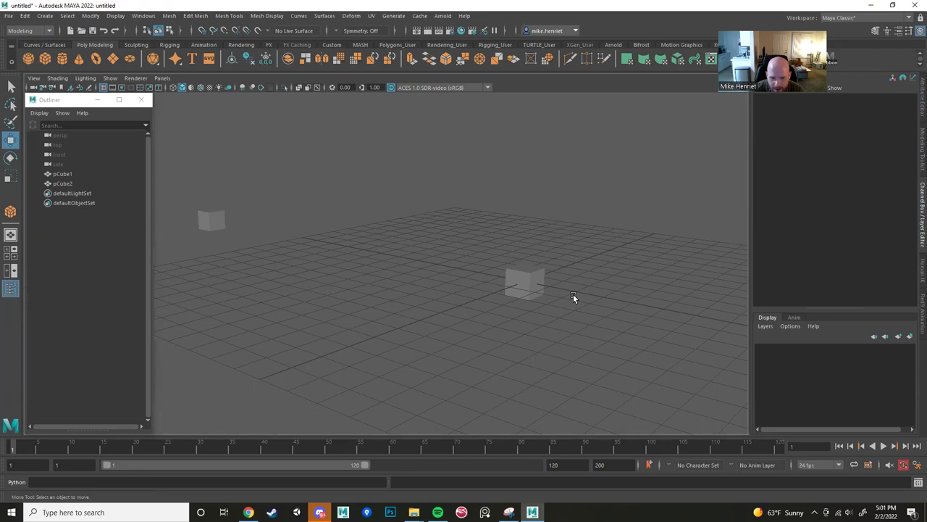
left_click_drag(385, 269, 406, 317, "alt")
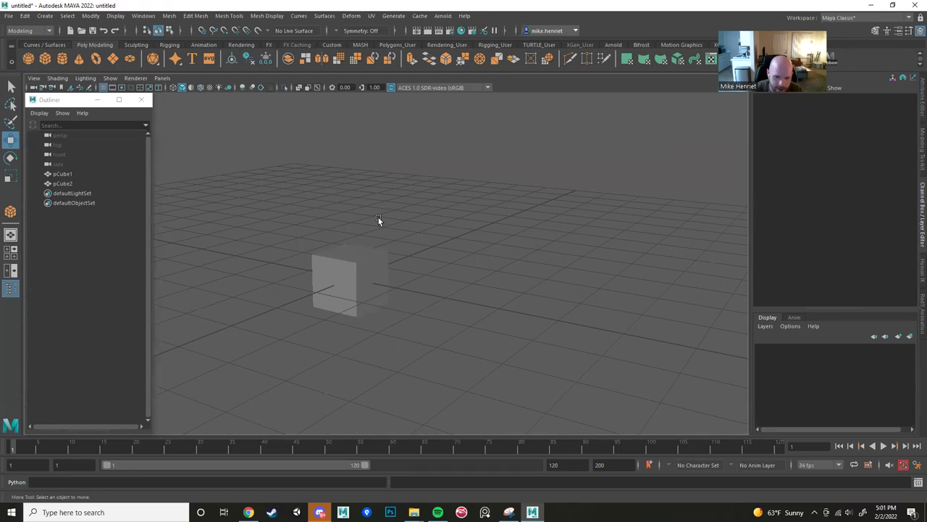
left_click_drag(376, 219, 359, 255, "alt")
scroll(359, 255, "up", 2)
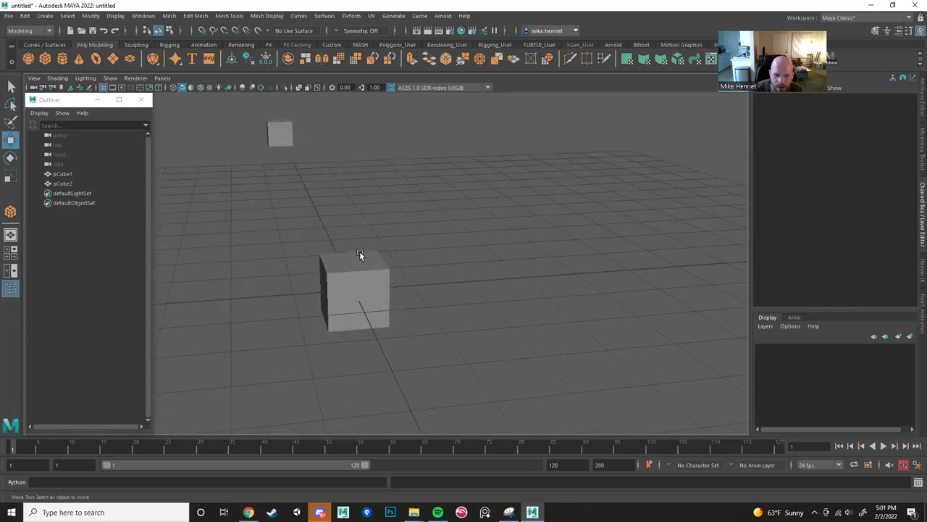
scroll(359, 245, "down", 3)
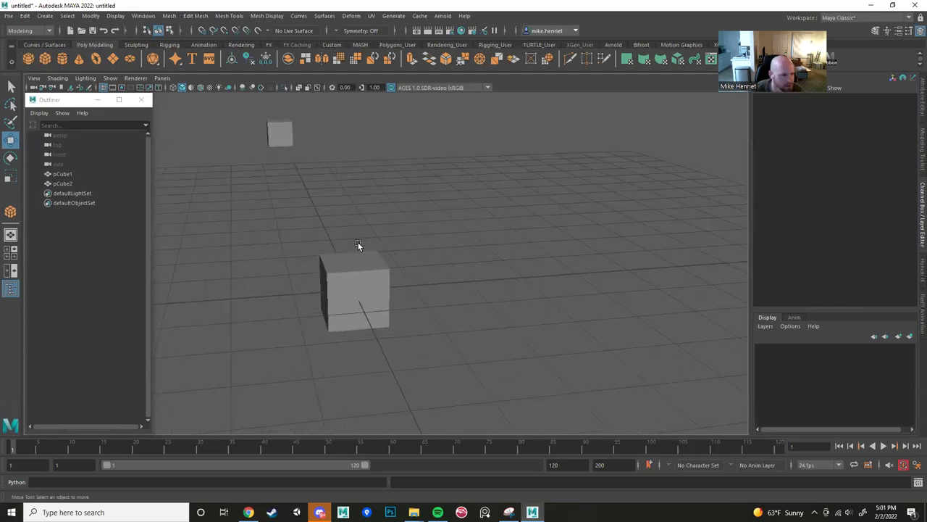
left_click(54, 101)
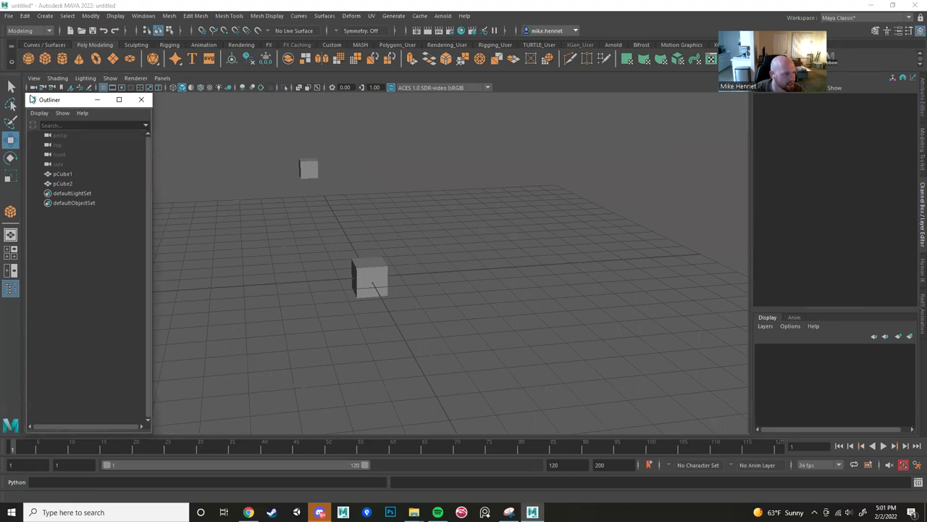
left_click_drag(32, 95, 32, 95)
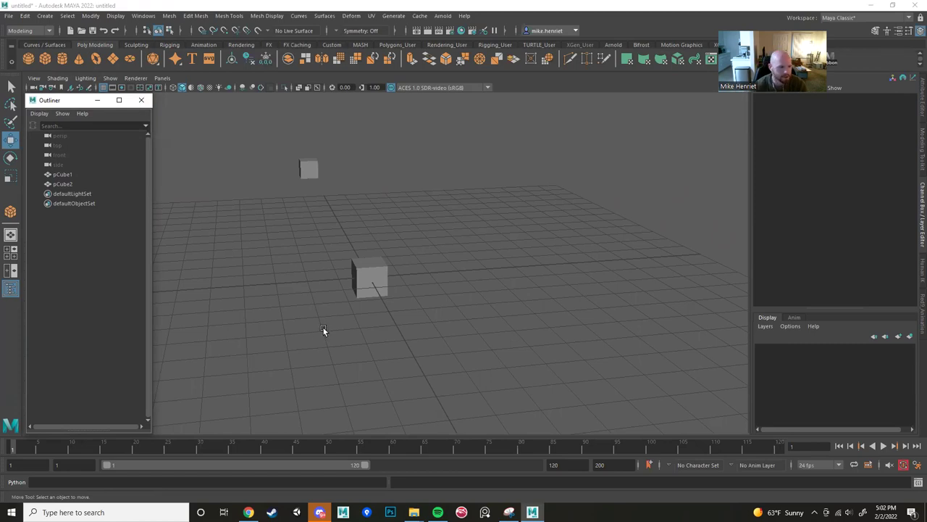
Delete the distant second cube and select the remaining cube.
left_click(308, 168)
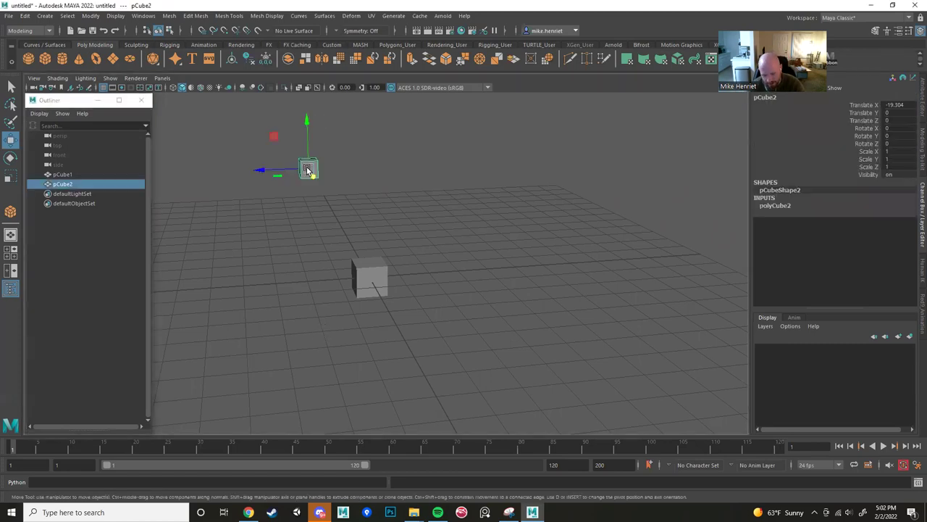
key("Delete")
left_click(362, 289)
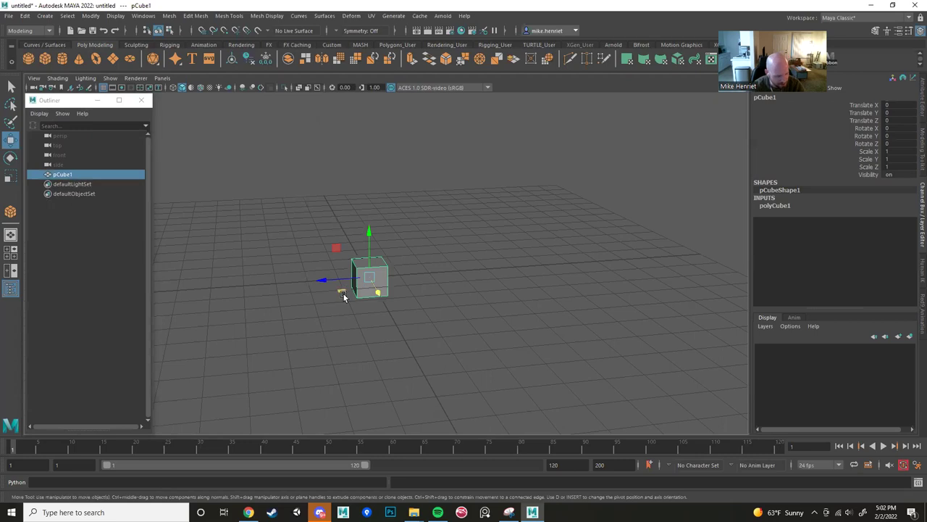
View the remaining cube from a higher angle, reselecting and deselecting it in the viewport.
left_click_drag(317, 339, 355, 353, "alt")
middle_click_drag(355, 353, 353, 359, "alt")
left_click(495, 317)
left_click(349, 261)
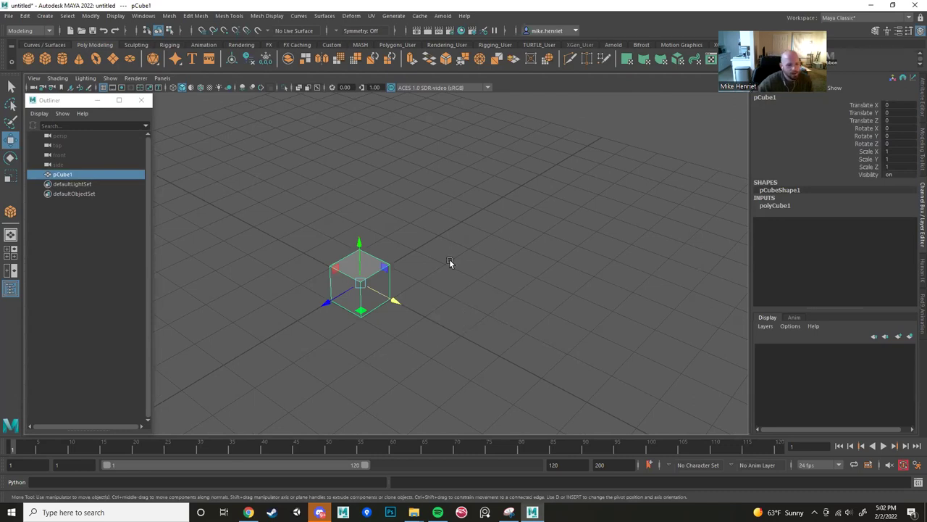
left_click(520, 255)
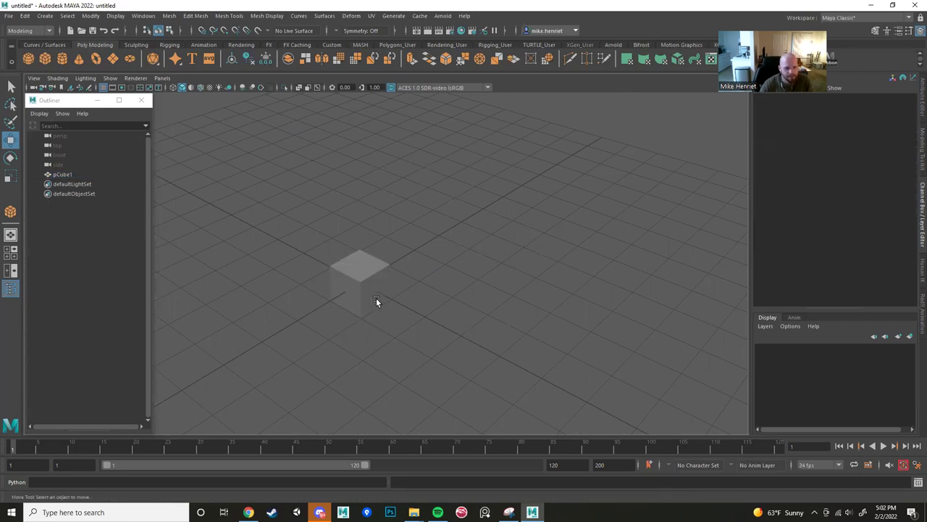
Zoom in until the cube's surface fills the view, then select and deselect the cube.
scroll(376, 298, "up", 6)
left_click_drag(377, 296, 477, 173, "alt")
left_click(478, 174)
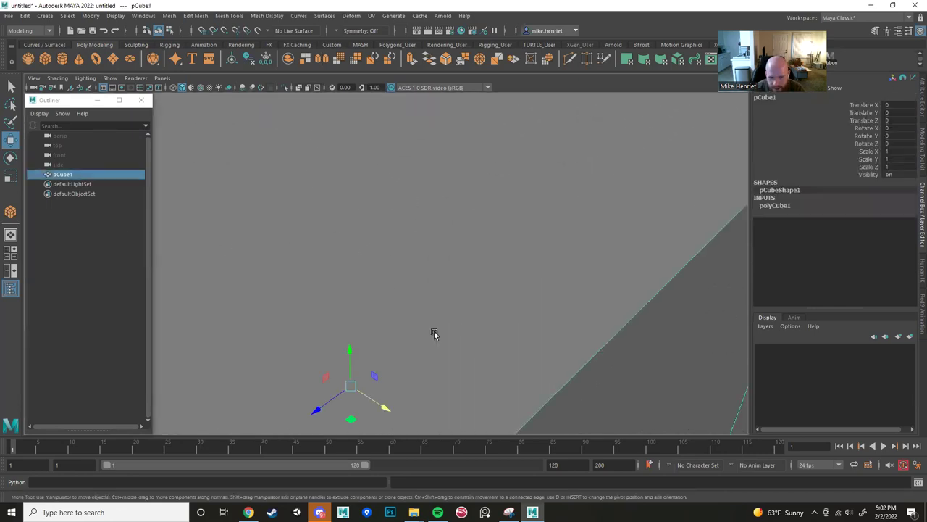
left_click(349, 242)
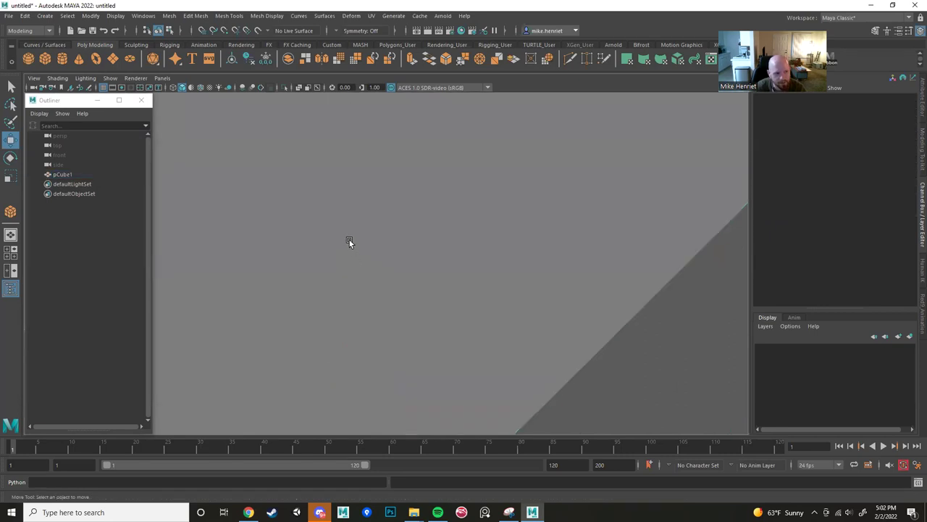
Repeatedly select pCube1 by name in the Outliner and clear the selection on its empty area.
left_click(63, 177)
left_click(58, 216)
left_click(68, 174)
left_click(68, 210)
left_click(63, 175)
left_click(66, 224)
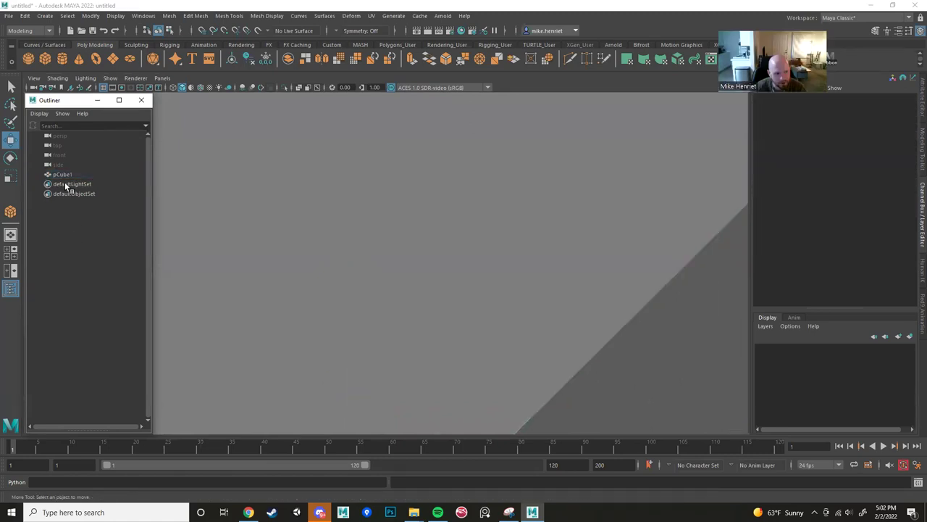
left_click(64, 174)
left_click(67, 204)
left_click(65, 174)
left_click(71, 239)
left_click(69, 174)
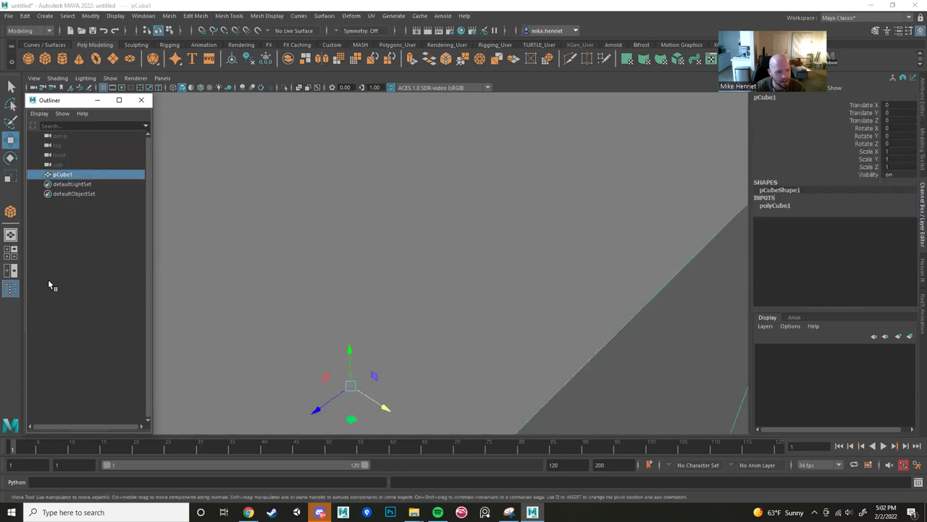
left_click(67, 232)
Select pCube1 by name, frame it in the view, and zoom out from it.
left_click(76, 174)
key("f")
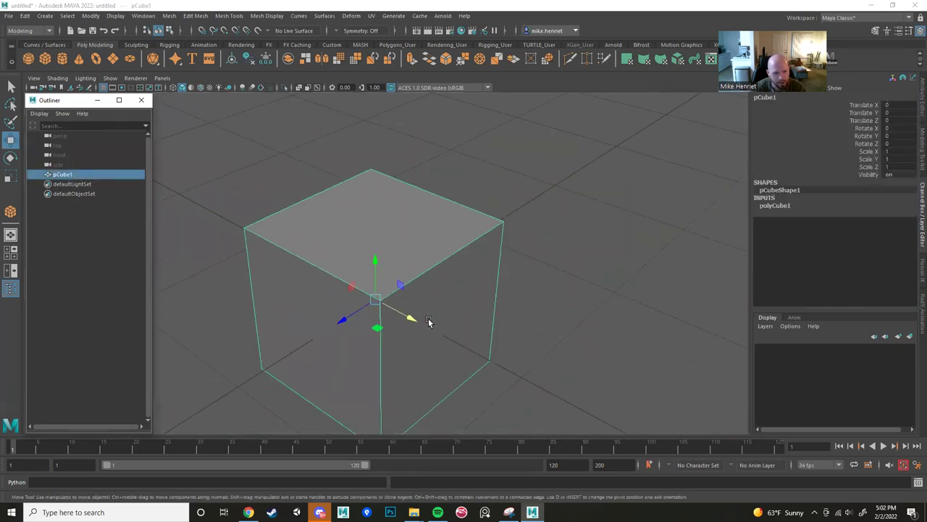
scroll(429, 322, "down", 5)
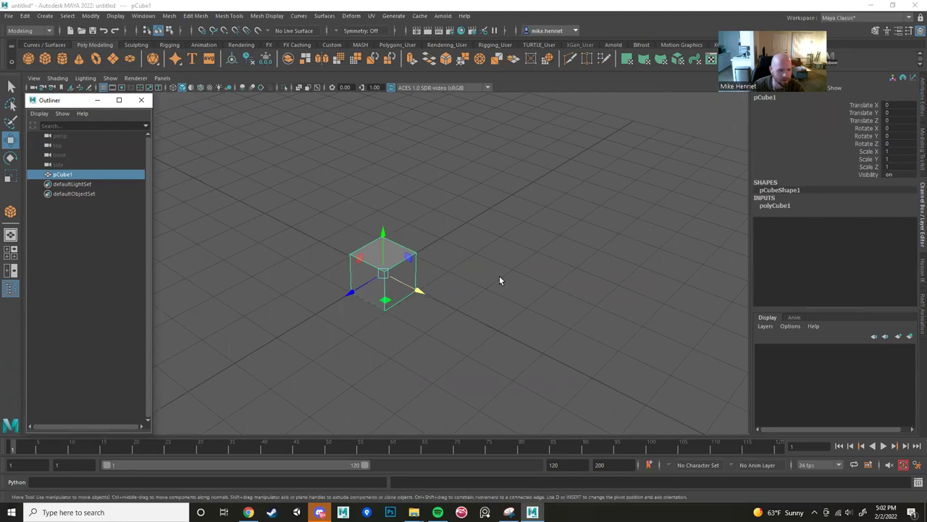
Activate the Select tool and move the Outliner lower to uncover the polygon statistics.
key("q")
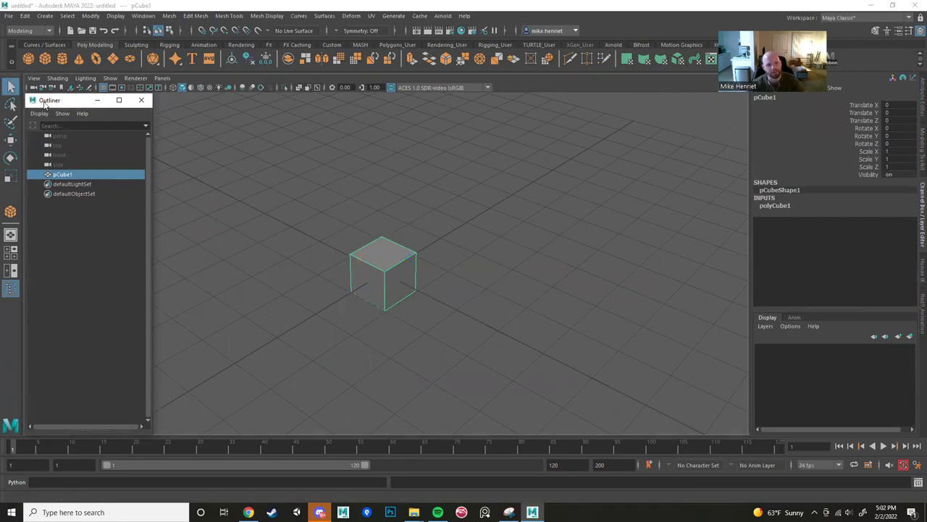
left_click_drag(47, 101, 81, 235)
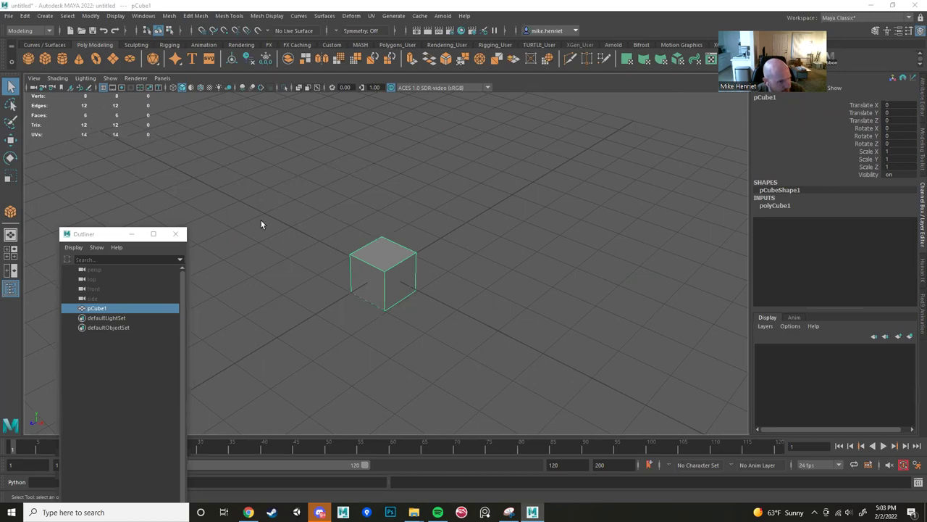
left_click_drag(260, 224, 326, 215, "alt")
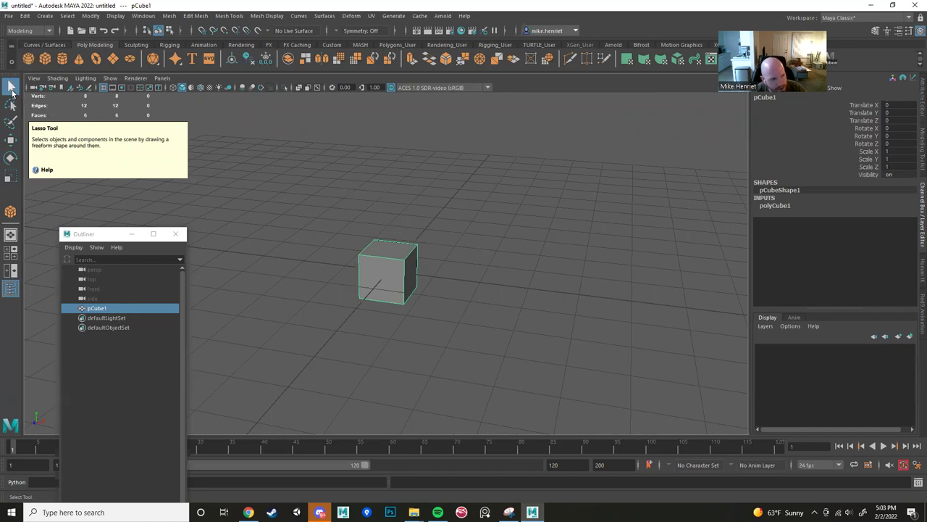
Deselect the cube and activate the Rotate tool.
left_click(253, 155)
left_click(11, 162)
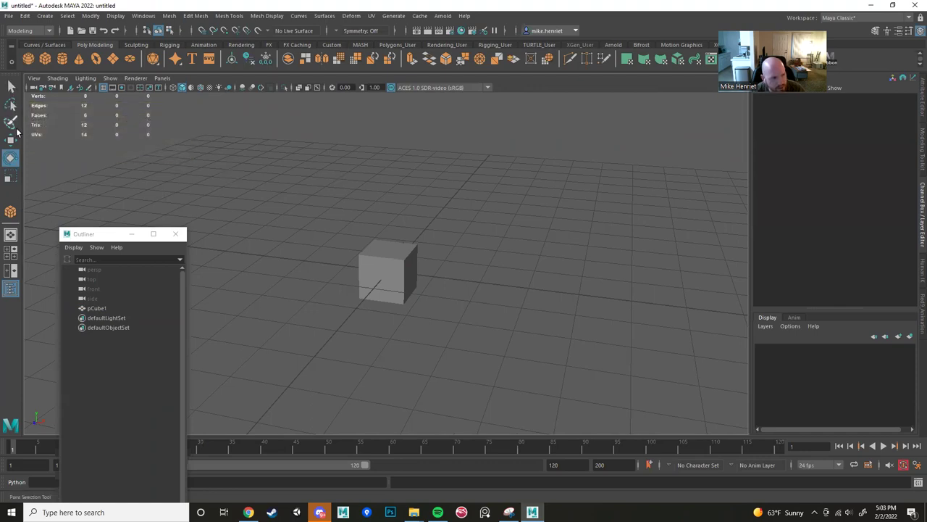
Activate the Select tool, switch to the Move tool, and select pCube1 in the perspective view with smooth preview off.
key("q")
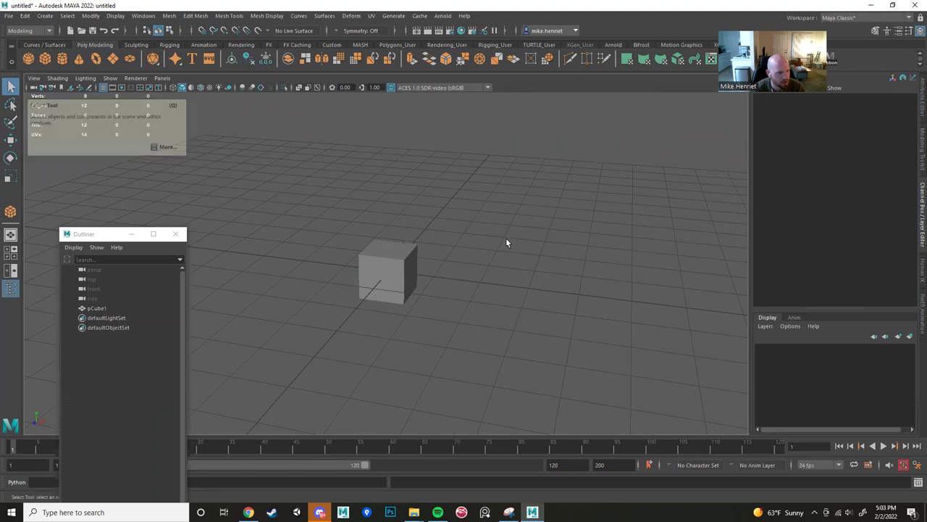
key("w")
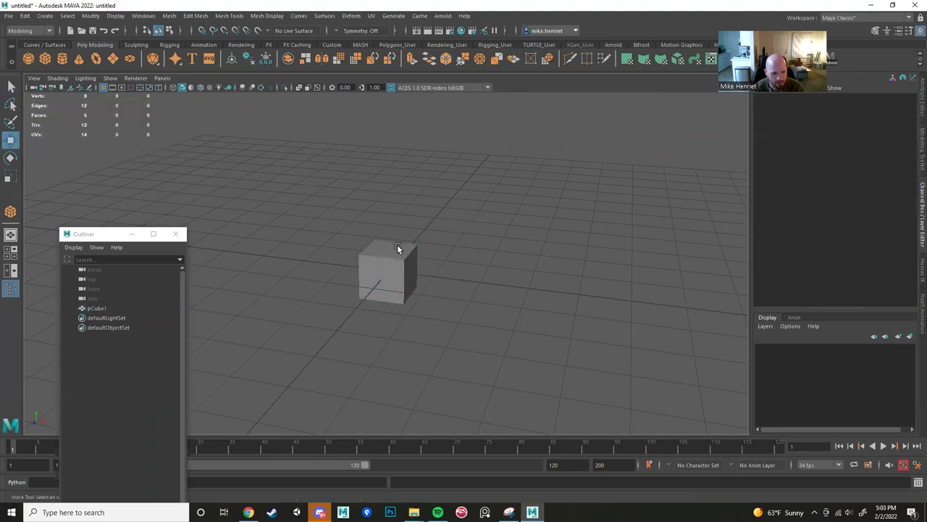
left_click(383, 279)
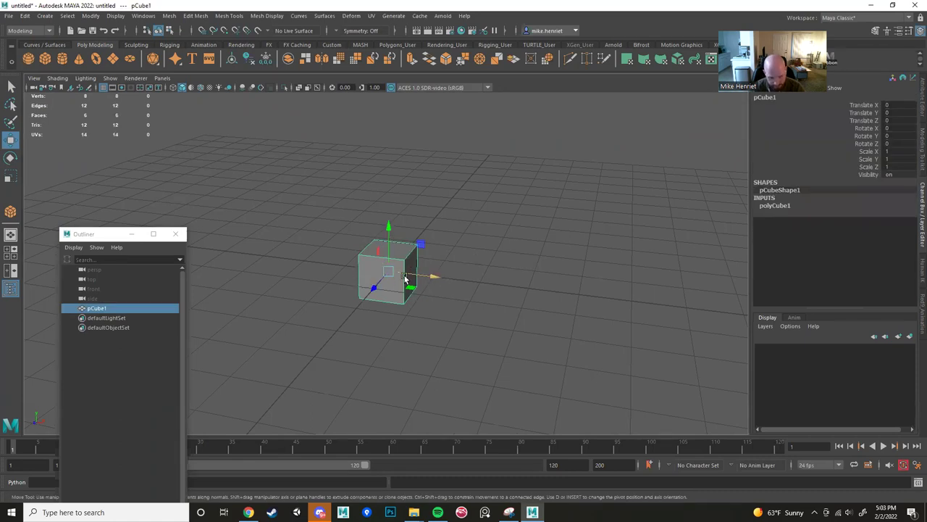
key("1")
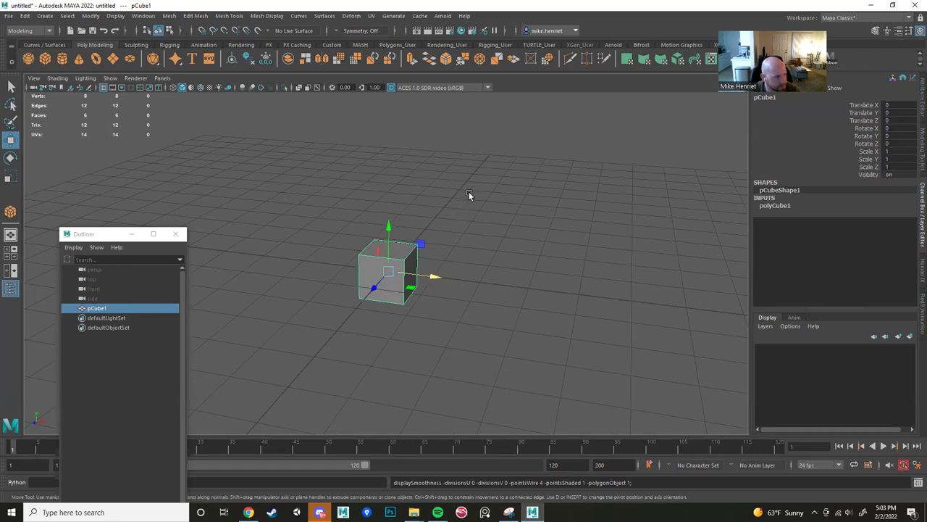
With the Select tool, repeatedly deselect and reselect pCube1 in the viewport, leaving it selected.
key("q")
left_click(476, 271)
left_click(364, 261)
left_click(610, 285)
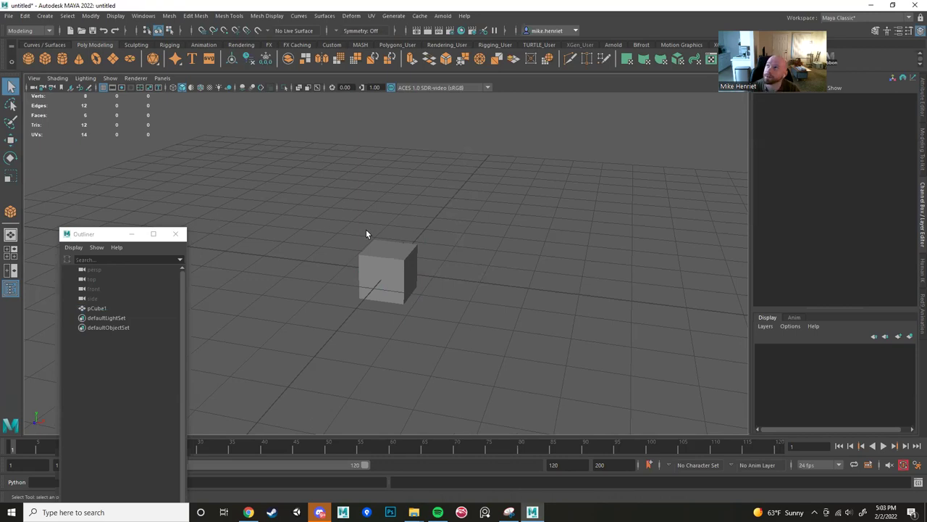
left_click(379, 267)
left_click(491, 271)
left_click(393, 273)
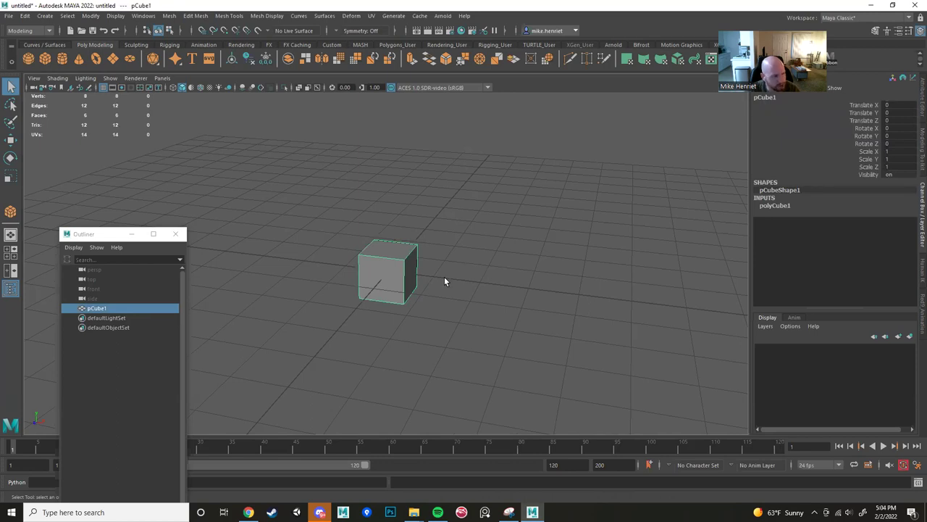
Switch to the Move tool, deselect and reselect pCube1, and view its move manipulator from several angles and distances.
key("w")
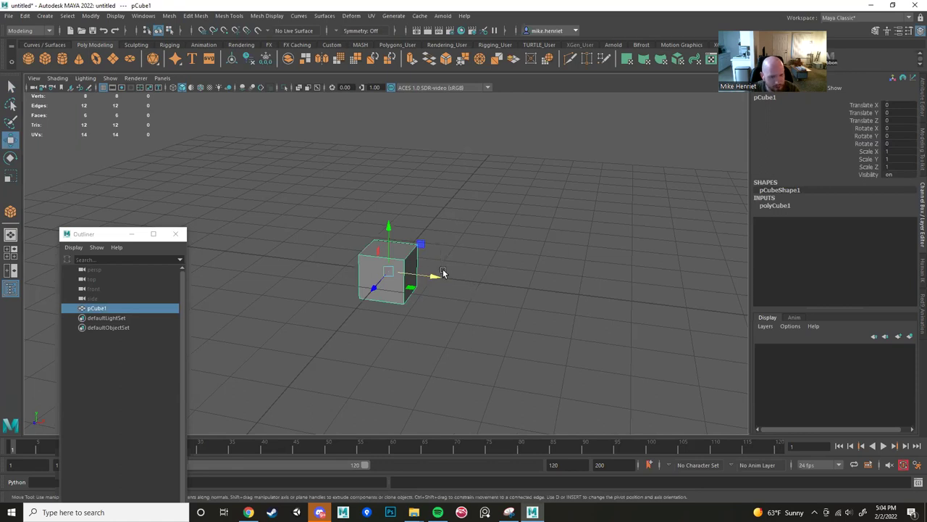
scroll(443, 274, "up", 5)
left_click_drag(445, 298, 398, 312, "alt")
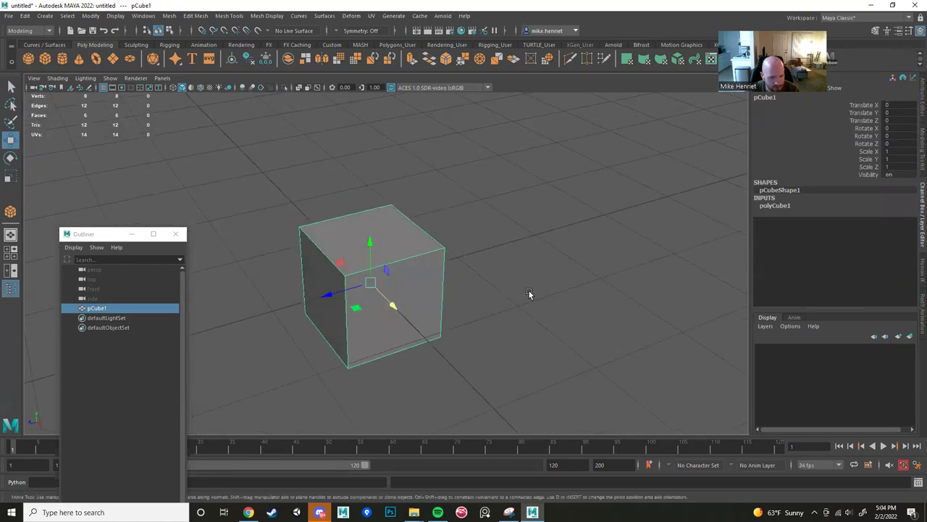
left_click(570, 276)
scroll(543, 329, "down", 5)
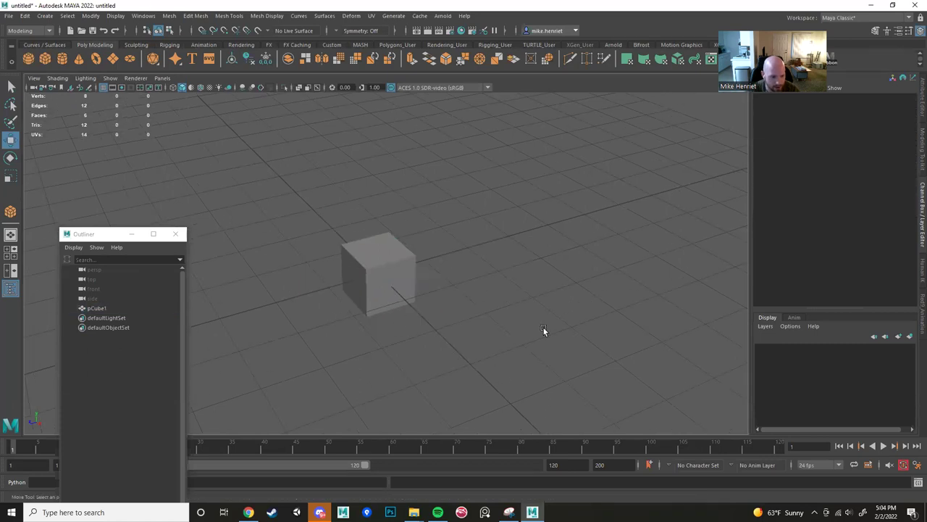
left_click_drag(350, 320, 367, 352, "alt")
left_click(383, 289)
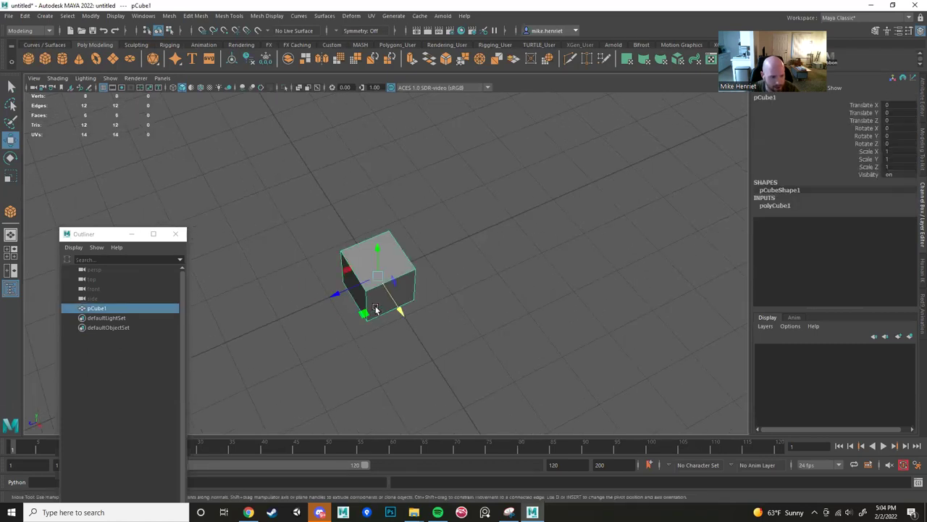
scroll(407, 336, "up", 5)
left_click_drag(410, 300, 434, 241, "alt")
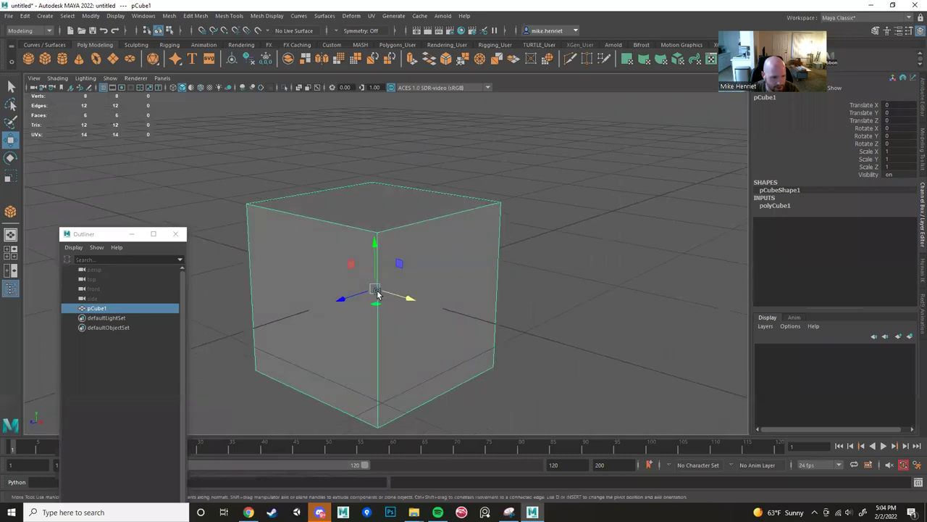
left_click_drag(588, 294, 482, 299, "alt")
scroll(498, 288, "down", 6)
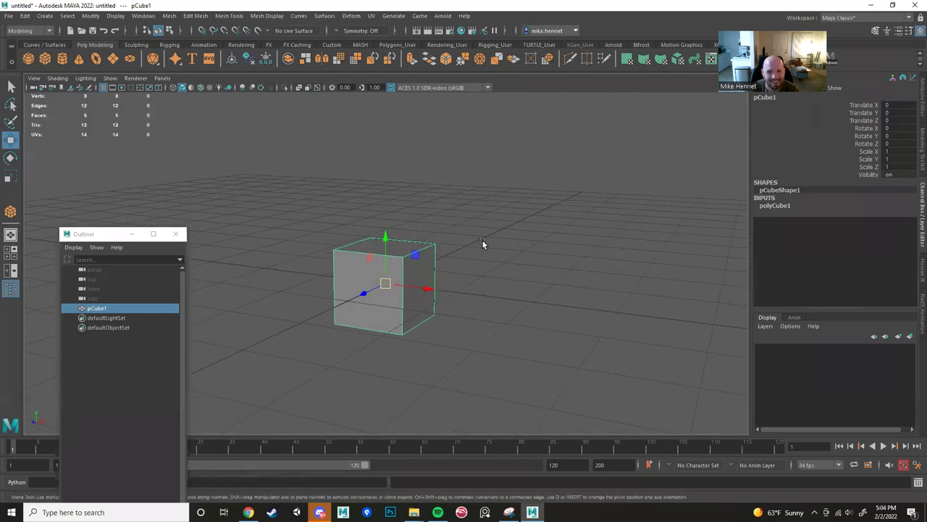
Alternate between the maximized perspective view and the four-view layout, and briefly bring up the hotbox.
key("space")
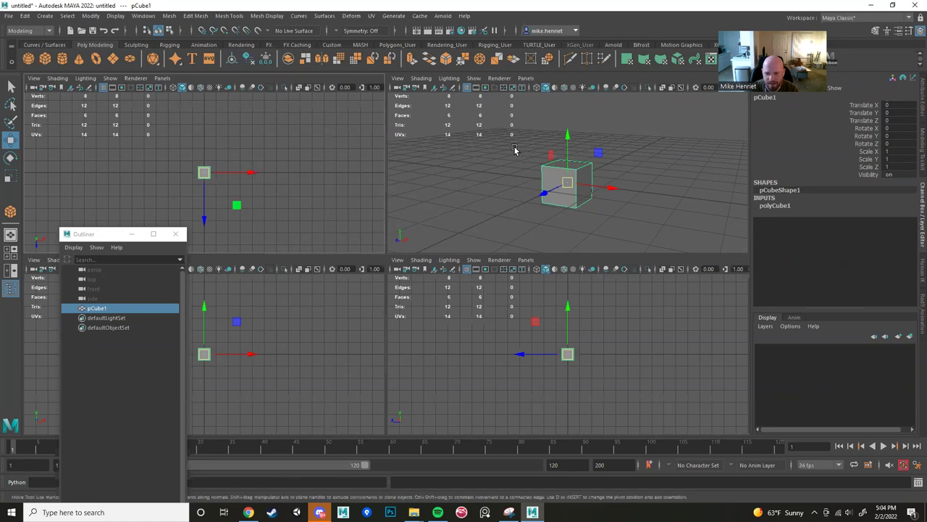
key("space")
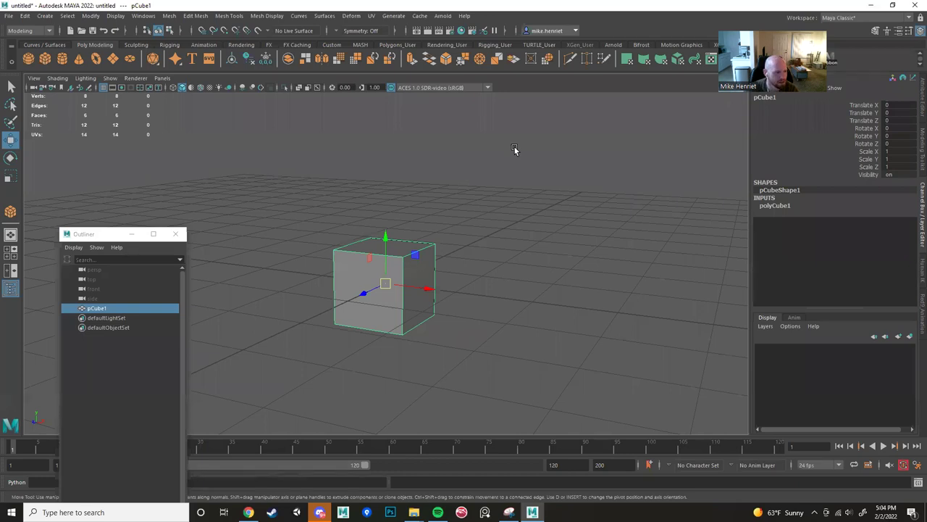
key("space")
key("space")
key("space")
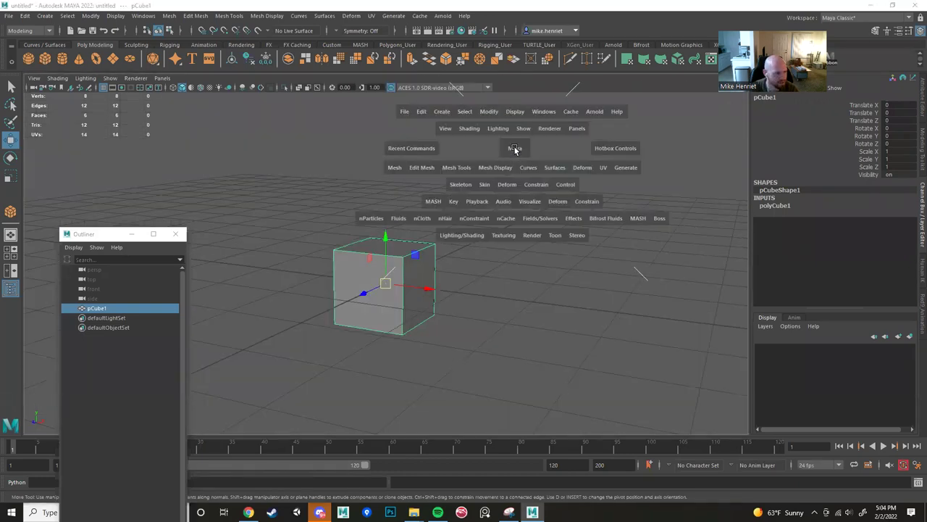
key("space")
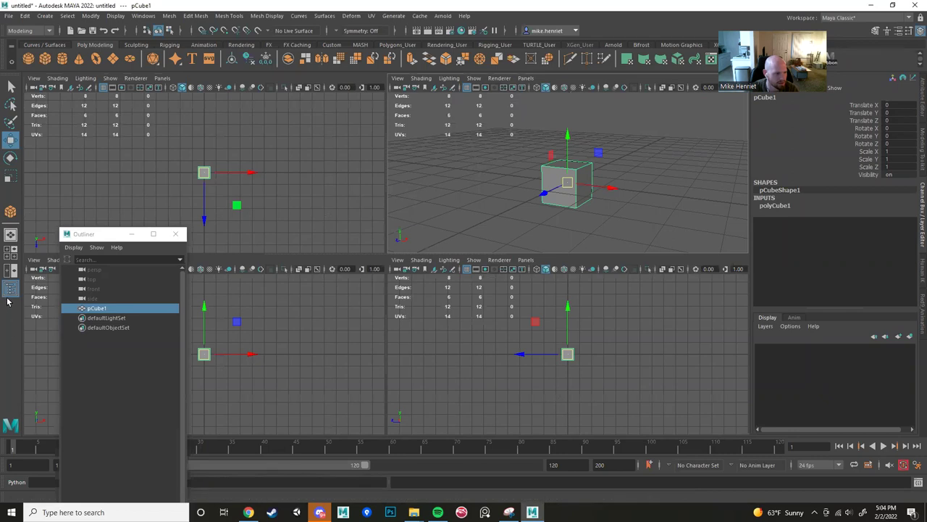
Alternate the quick layouts between single perspective and four views, finishing on the single perspective view.
left_click(9, 235)
left_click(10, 247)
left_click(11, 236)
left_click(10, 247)
left_click(10, 236)
left_click(10, 249)
left_click(10, 236)
left_click(11, 249)
left_click(10, 236)
left_click(10, 249)
left_click(10, 235)
left_click(10, 247)
left_click(10, 236)
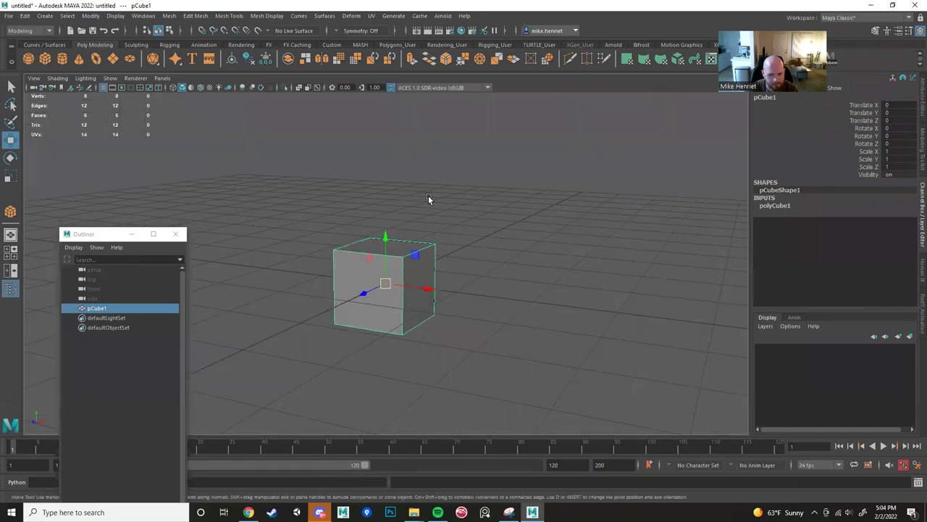
Examine pCube1 in the perspective view by orbiting around it and zooming in and out.
left_click_drag(348, 256, 289, 255, "alt")
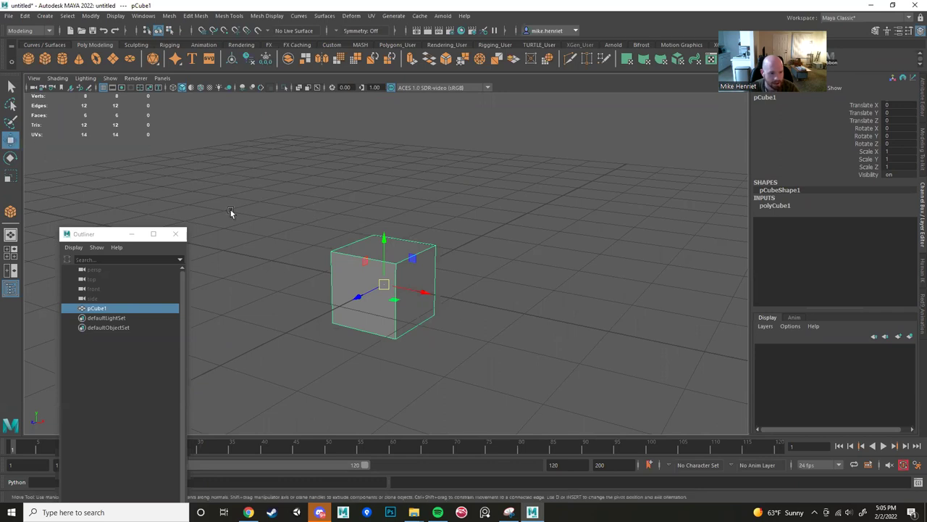
left_click_drag(399, 300, 356, 249, "alt")
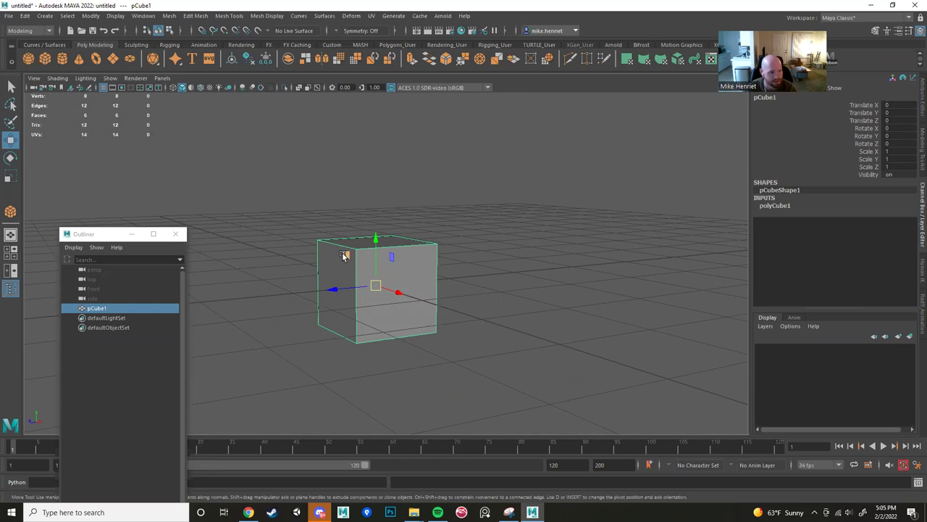
left_click_drag(500, 247, 529, 267, "alt")
scroll(386, 332, "up", 3)
scroll(386, 331, "up", 3)
scroll(301, 305, "down", 5)
left_click_drag(319, 308, 311, 328, "alt")
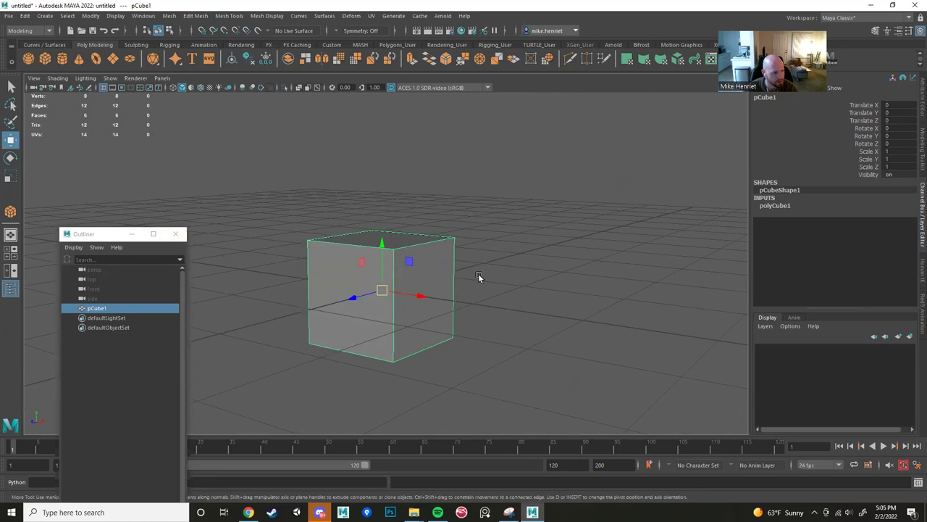
left_click_drag(460, 261, 447, 242, "alt")
scroll(447, 241, "up", 3)
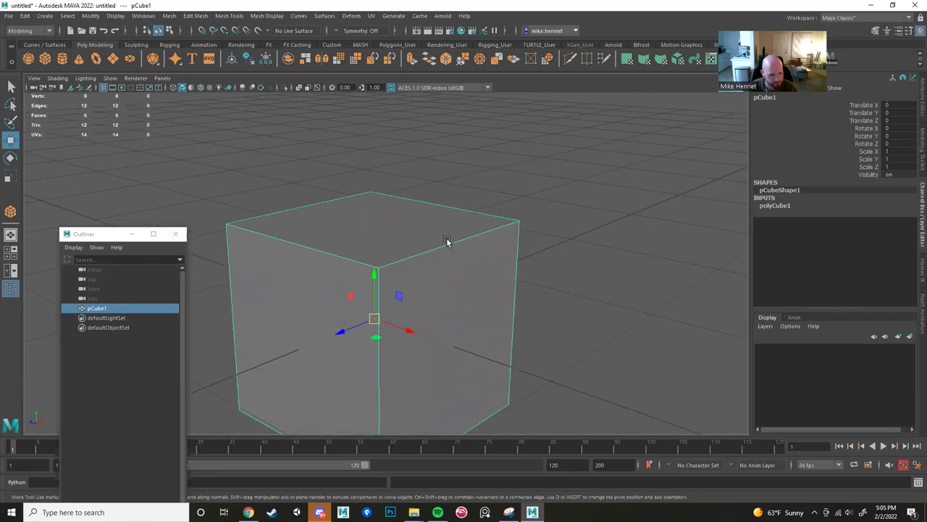
Examine pCube1 up close by combining zooming, panning and orbiting, finishing with the whole cube in view.
scroll(447, 242, "up", 3)
middle_click_drag(470, 316, 479, 255, "alt")
scroll(469, 292, "up", 2)
middle_click_drag(471, 292, 480, 269, "alt")
scroll(478, 269, "down", 5)
left_click_drag(464, 272, 470, 312, "alt")
scroll(448, 280, "down", 3)
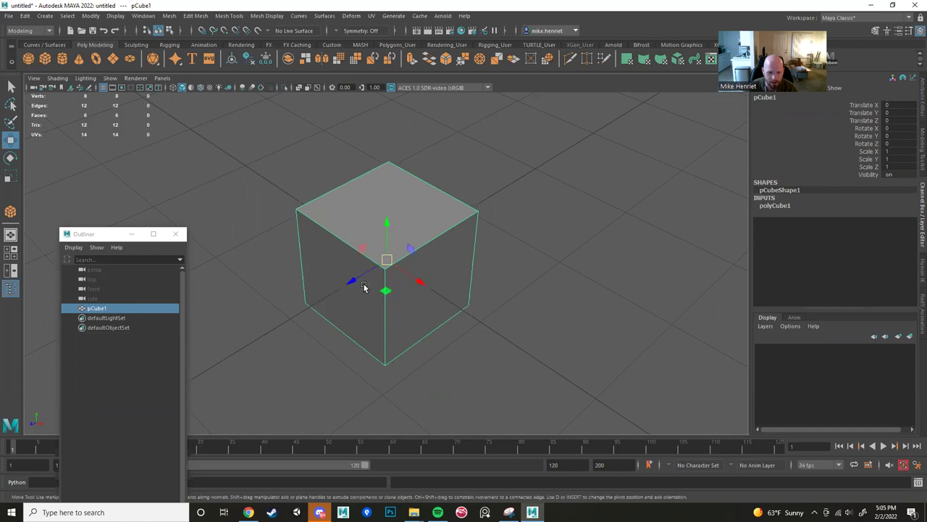
left_click_drag(491, 328, 377, 279, "alt")
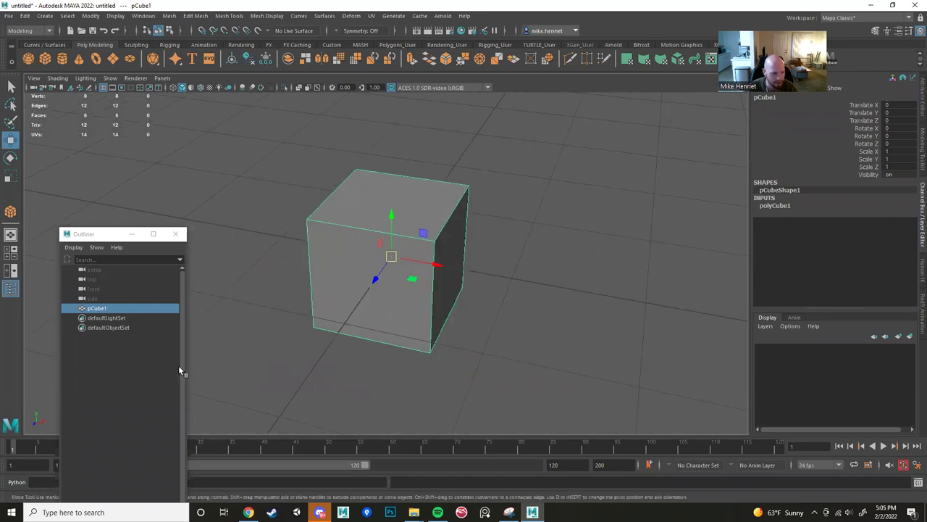
Try moving pCube1 along its Z axis and undo the move.
left_click_drag(361, 333, 424, 321, "alt")
key("ctrl+z")
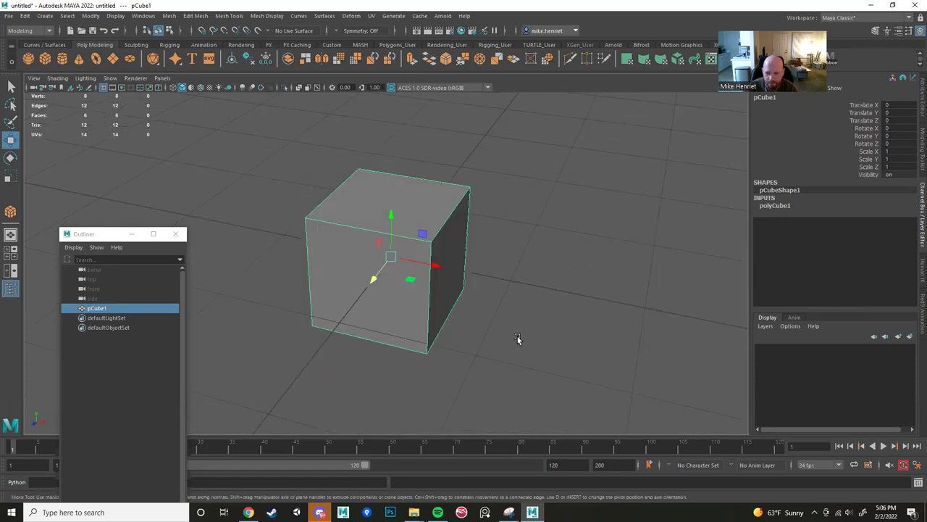
left_click_drag(633, 334, 542, 285, "alt")
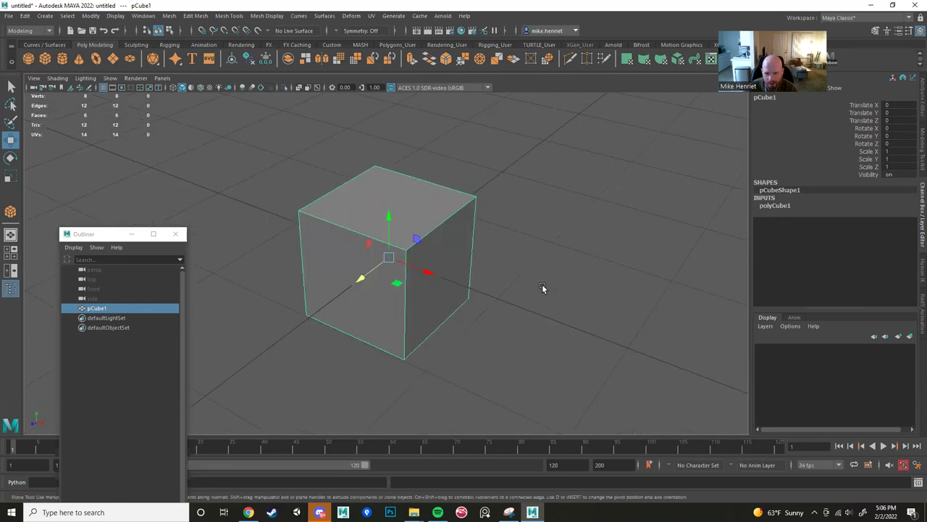
Set pCube1 to Object Mode, deselect and reselect it, and view it from another angle.
right_click(438, 201)
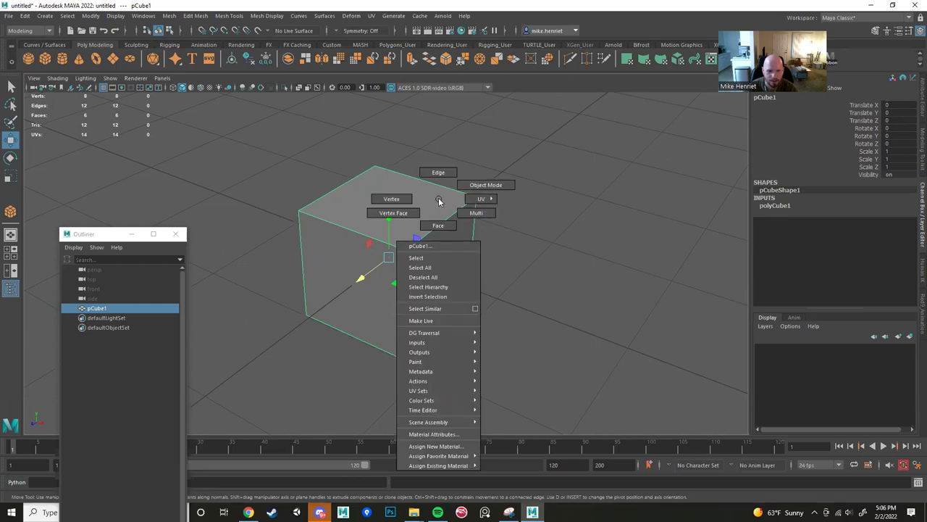
right_click(442, 208)
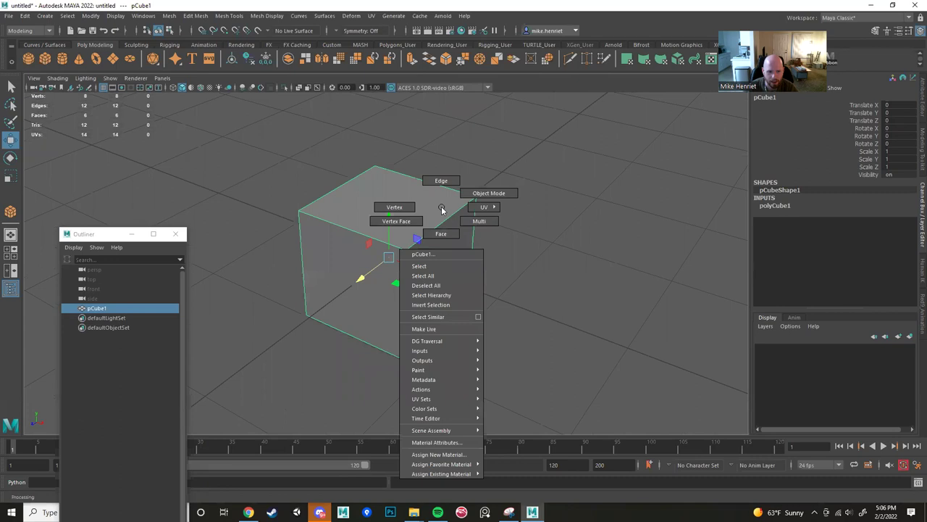
left_click(482, 192)
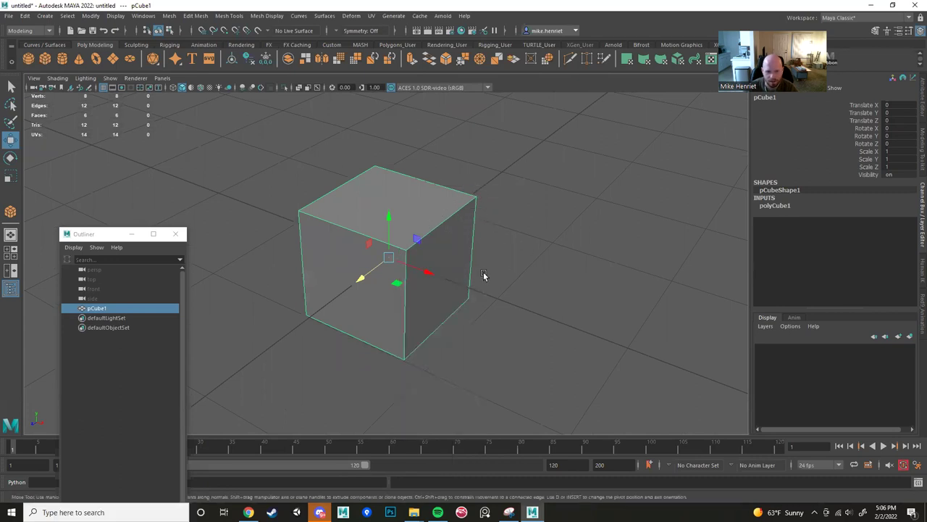
left_click(526, 301)
left_click(399, 222)
left_click_drag(428, 298, 494, 310, "alt")
left_click_drag(519, 267, 436, 201, "alt")
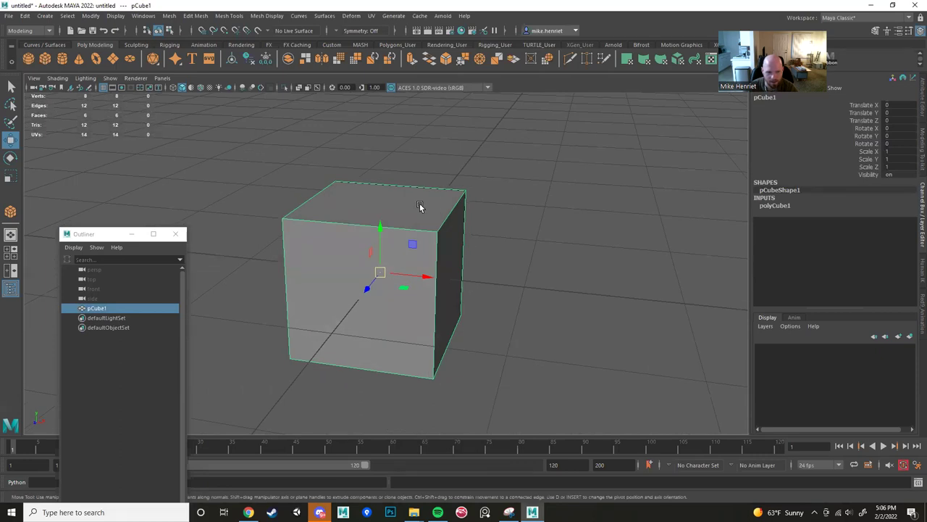
Choose Object Mode for pCube1 again and toggle its selection off and on twice in the viewport.
right_click(419, 203)
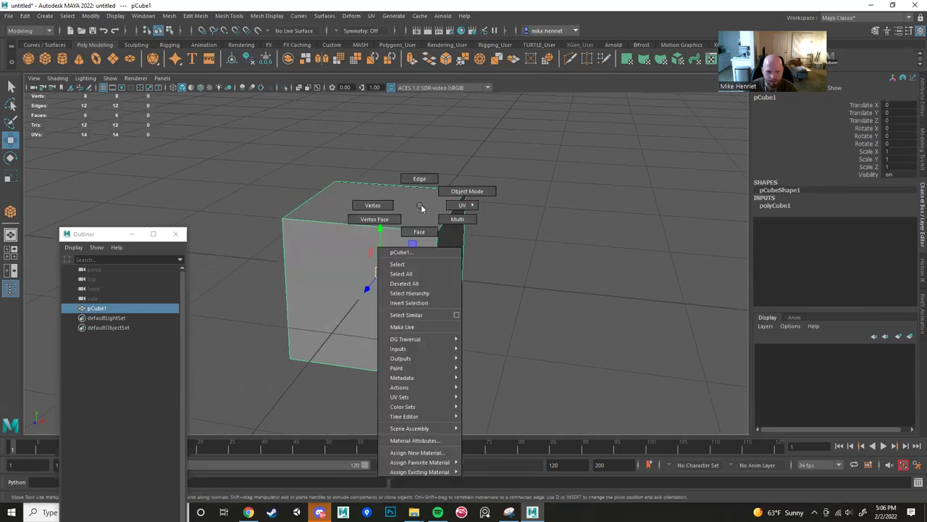
left_click(457, 192)
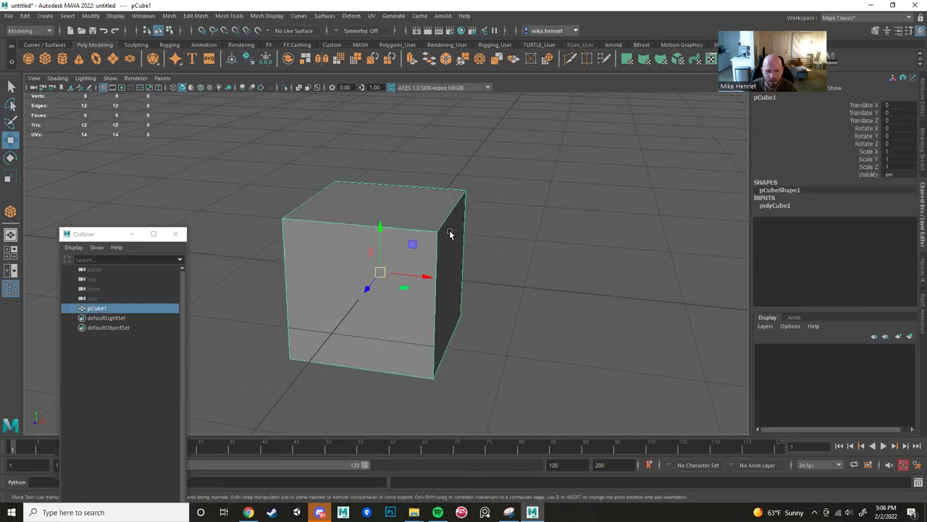
left_click(540, 236)
left_click(423, 229)
left_click(518, 233)
left_click(397, 223)
Try moving pCube1 about 0.55 units along its X axis and undo the change.
left_click_drag(509, 293, 411, 290, "alt")
left_click_drag(346, 268, 416, 279)
key("ctrl+z")
key("ctrl+z")
key("ctrl+z")
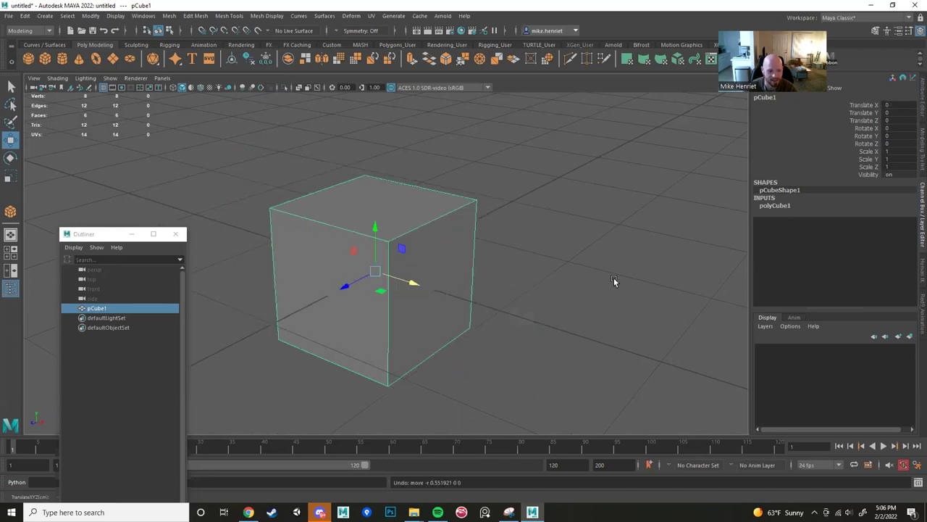
View pCube1 from slightly higher, clear the selection, and select the cube again.
left_click_drag(547, 248, 531, 272, "alt")
left_click(509, 281)
left_click(448, 293)
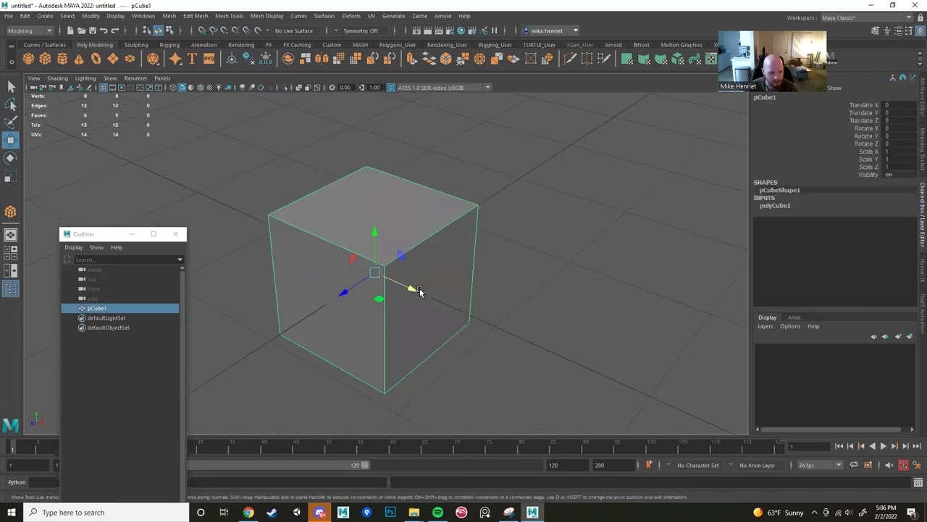
Try moving pCube1 with the manipulator, including about 0.4 units up in Y, and undo the moves.
left_click_drag(338, 300, 419, 198)
key("ctrl+z")
key("ctrl+z")
scroll(428, 260, "up", 3)
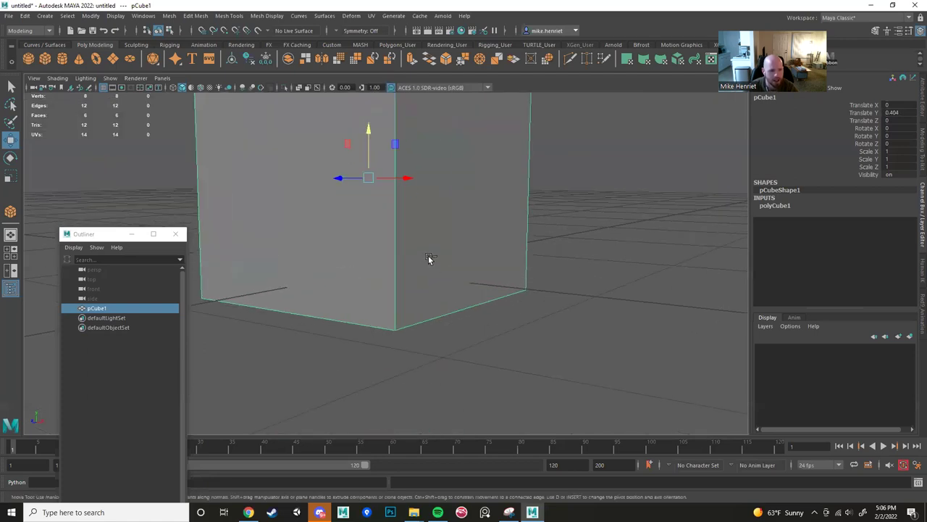
key("ctrl+z")
Zoom in close on pCube1, deselecting and reselecting it with the Move tool active.
scroll(449, 267, "up", 3)
left_click(676, 283)
left_click(507, 265)
scroll(524, 269, "up", 2)
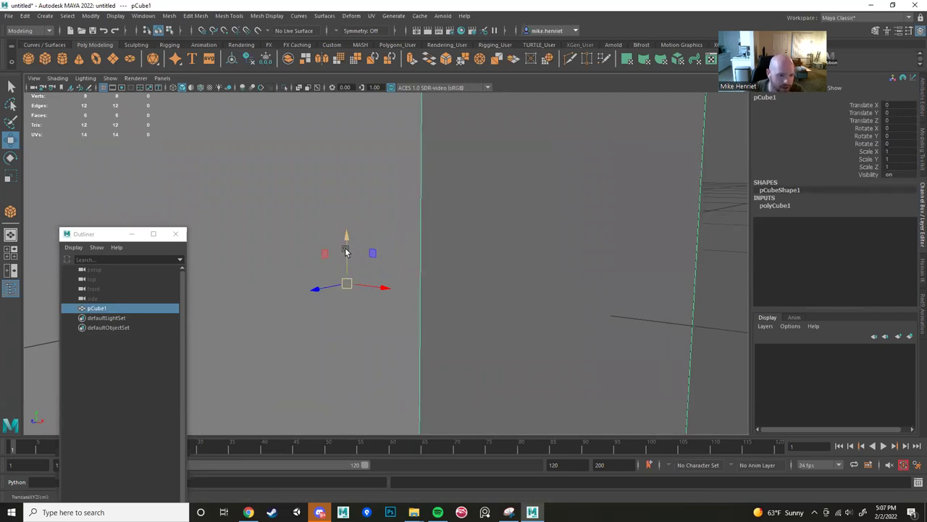
Try moving pCube1 up about 0.14 units in Y and undo the change, keeping the cube selected.
left_click_drag(369, 194, 307, 307)
scroll(412, 230, "down", 5)
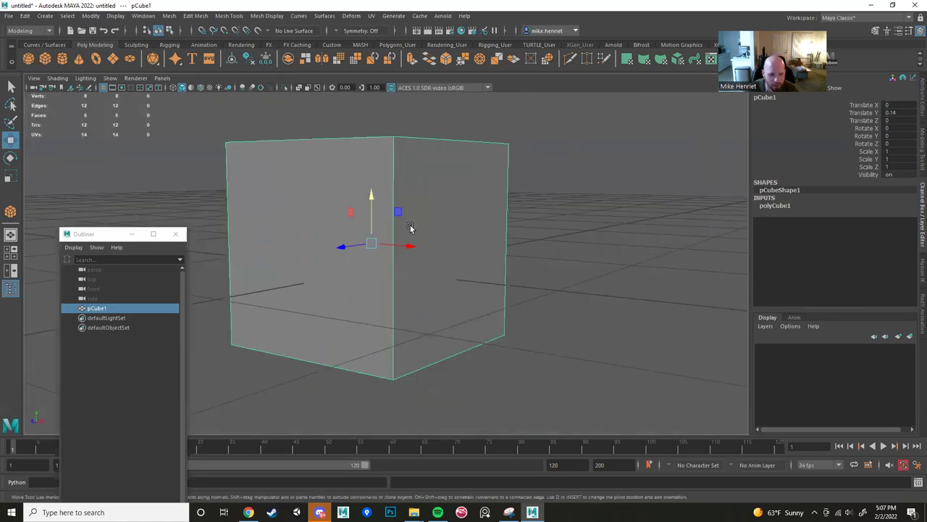
scroll(507, 235, "down", 2)
left_click(522, 237)
left_click(385, 249)
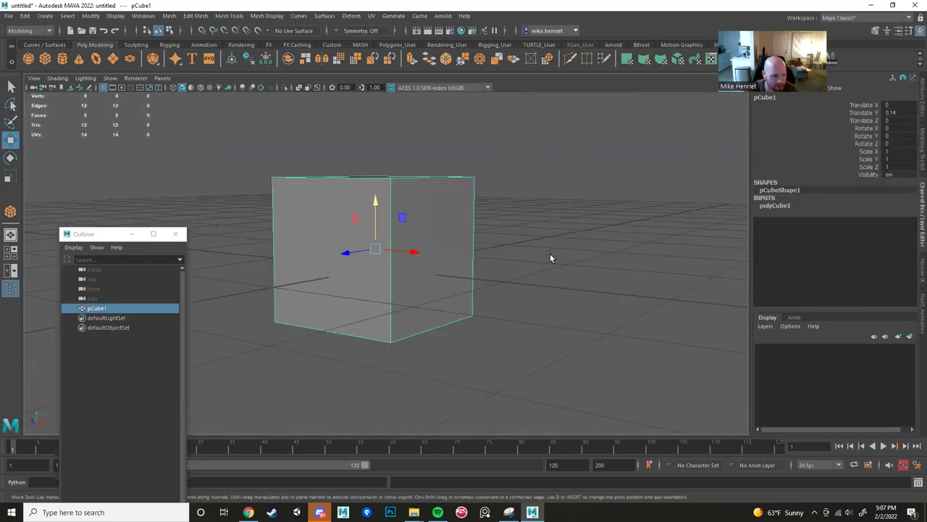
key("ctrl+z")
key("ctrl+z")
key("ctrl+z")
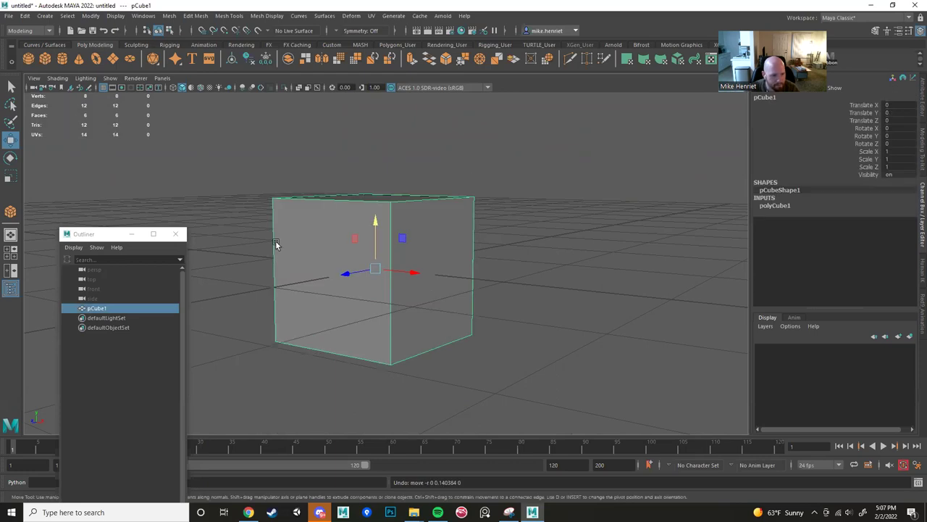
Move pCube1 across the XZ plane to about X -1.54 and Z -0.24, undoing the moves beyond that position.
scroll(372, 289, "up", 4)
left_click_drag(439, 300, 408, 262, "alt")
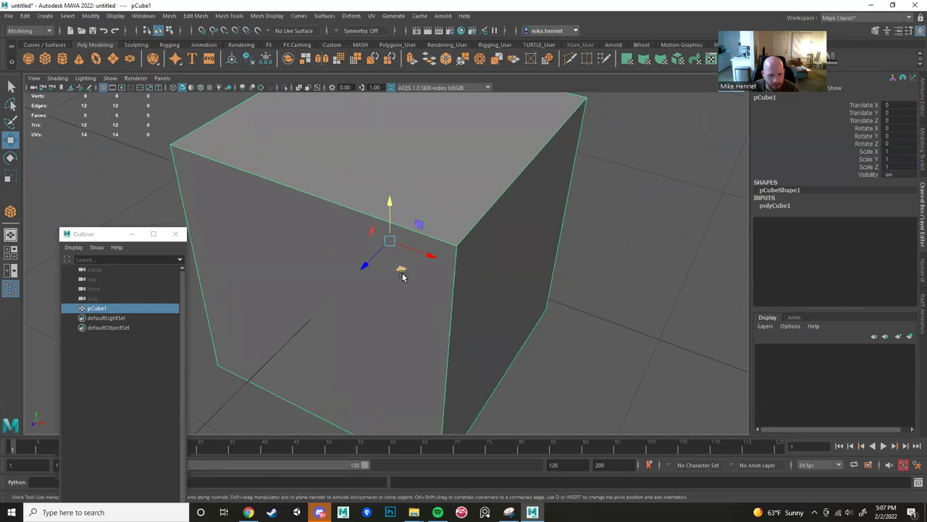
left_click_drag(370, 231, 405, 308, "alt")
scroll(436, 271, "down", 5)
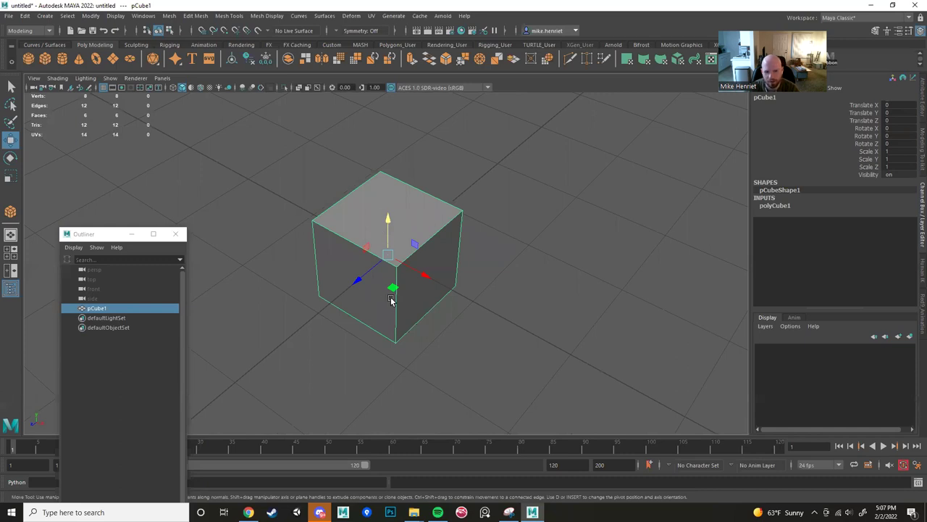
left_click_drag(392, 289, 245, 172)
scroll(447, 289, "down", 4)
left_click_drag(447, 289, 385, 276, "alt")
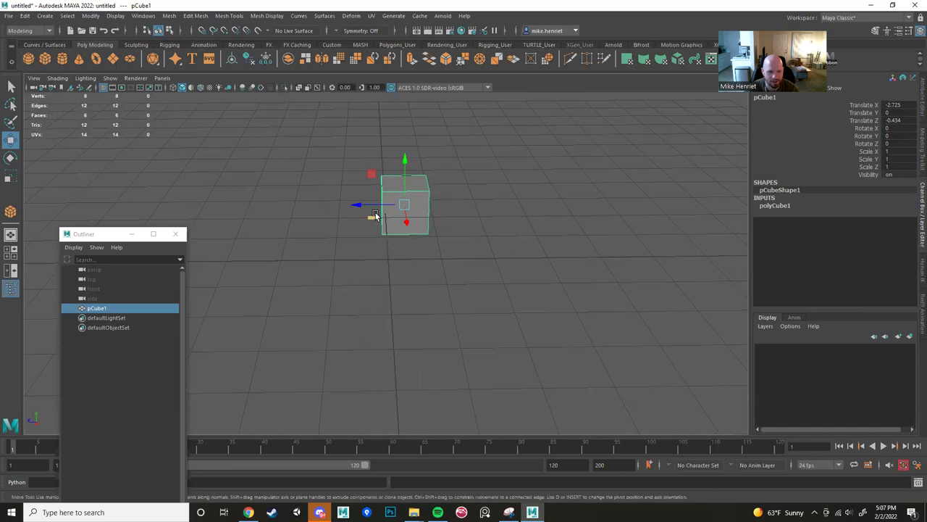
left_click_drag(373, 218, 280, 296)
key("ctrl+z")
key("ctrl+z")
key("ctrl+z")
key("ctrl+z")
Create a polygon plane and scale it up uniformly to about 27.98 as a large ground surface.
left_click(112, 59)
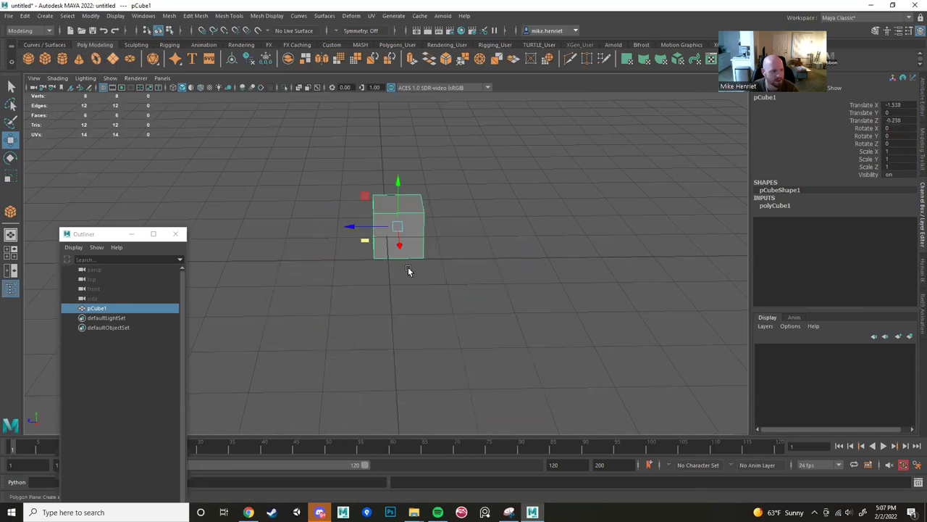
key("r")
left_click_drag(388, 260, 450, 233)
Try moving pCube1 across the ground plane by about 0.4 in X and -0.28 in Z and undo the move.
left_click(411, 220)
key("w")
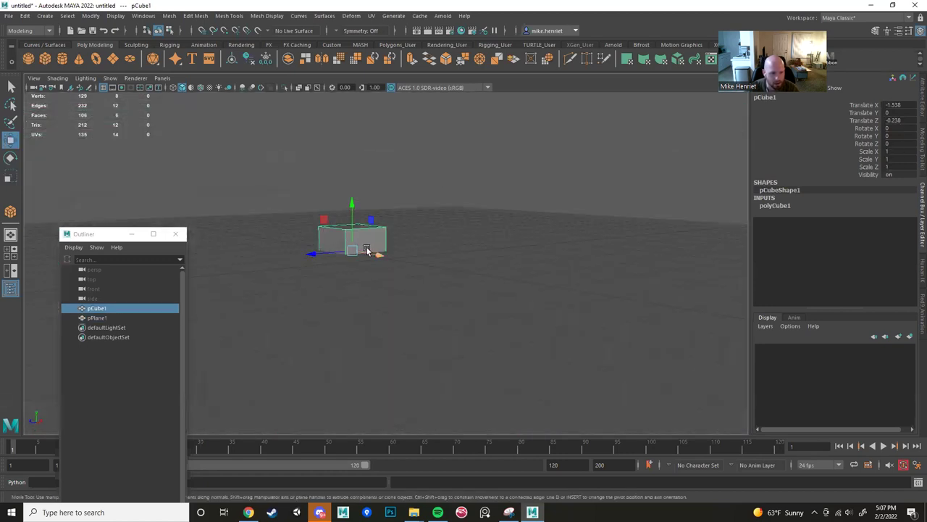
left_click_drag(368, 252, 361, 285, "alt")
left_click_drag(345, 244, 389, 242)
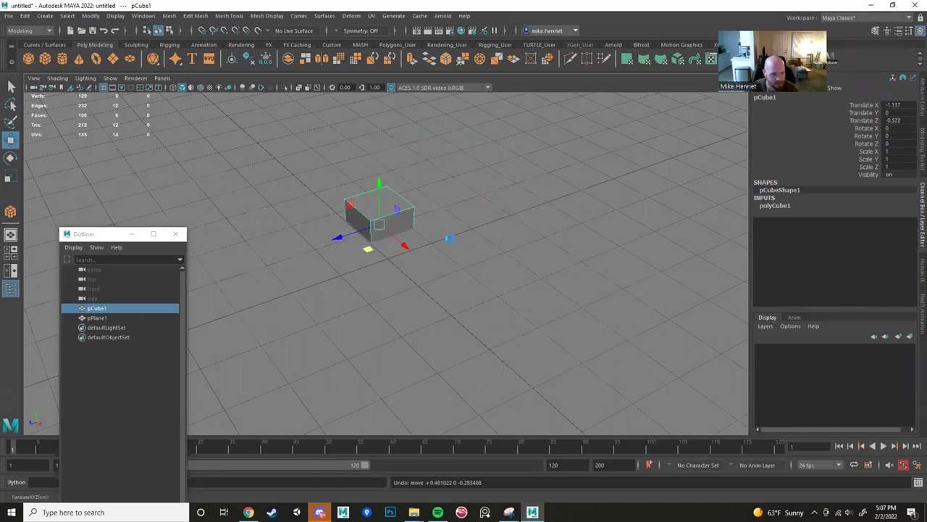
Reselect pCube1 and move it back near the origin, to about X 0.003, Y 0 and Z -0.014.
left_click(331, 270)
scroll(404, 301, "up", 3)
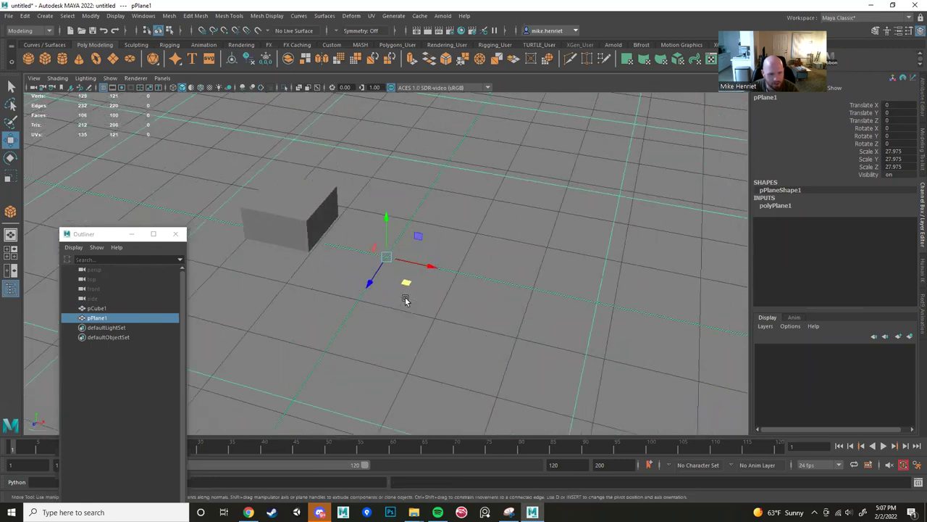
left_click(281, 238)
left_click_drag(289, 281, 470, 350, "alt")
scroll(470, 350, "up", 1)
middle_click_drag(470, 351, 448, 325, "alt")
left_click_drag(433, 319, 420, 313)
left_click_drag(473, 332, 442, 209, "alt")
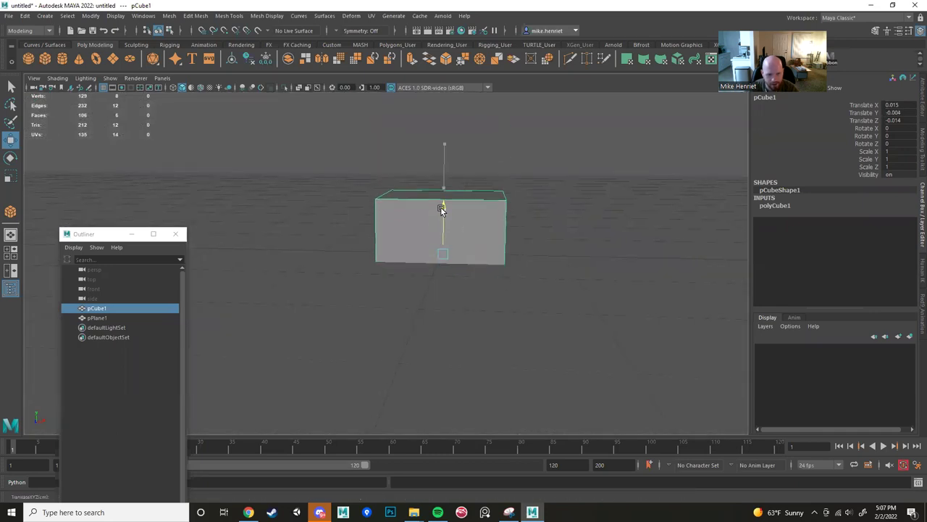
left_click_drag(492, 255, 455, 268, "alt")
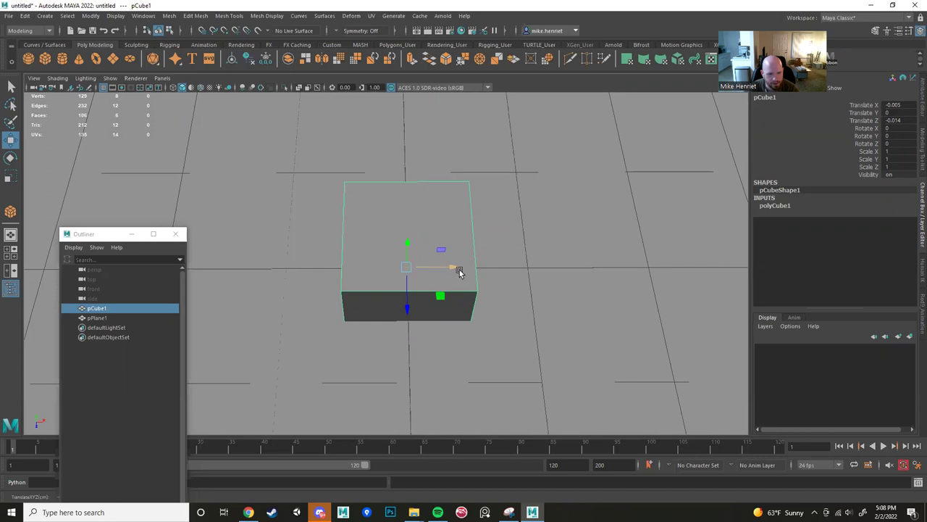
left_click_drag(477, 298, 443, 287, "alt")
Cycle through the Rotate, Move and Select tools and raise pCube1 to about 0.16 in Y with the Move tool.
key("e")
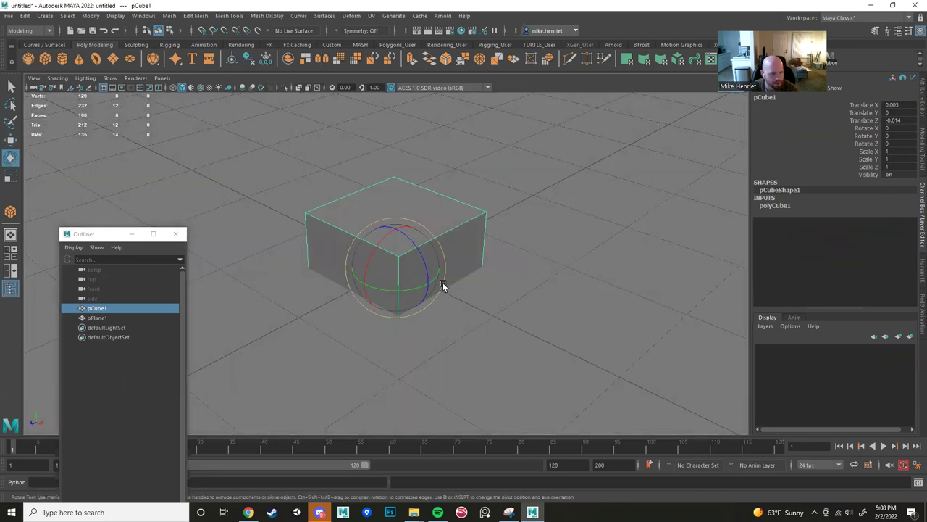
key("w")
key("q")
key("w")
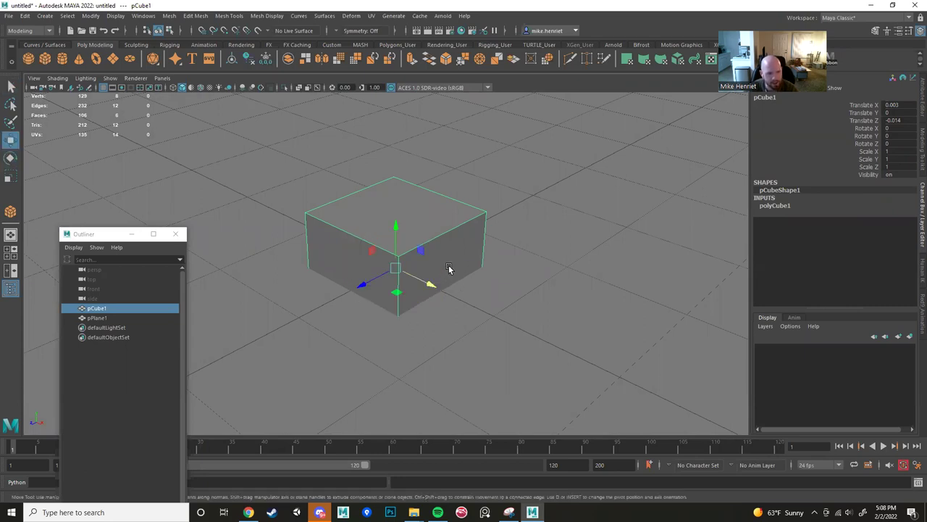
left_click_drag(399, 227, 404, 264)
Try rotating pCube1 freely and around its X axis, including to about 243 degrees, and undo the rotations.
key("e")
key("ctrl+z")
key("ctrl+z")
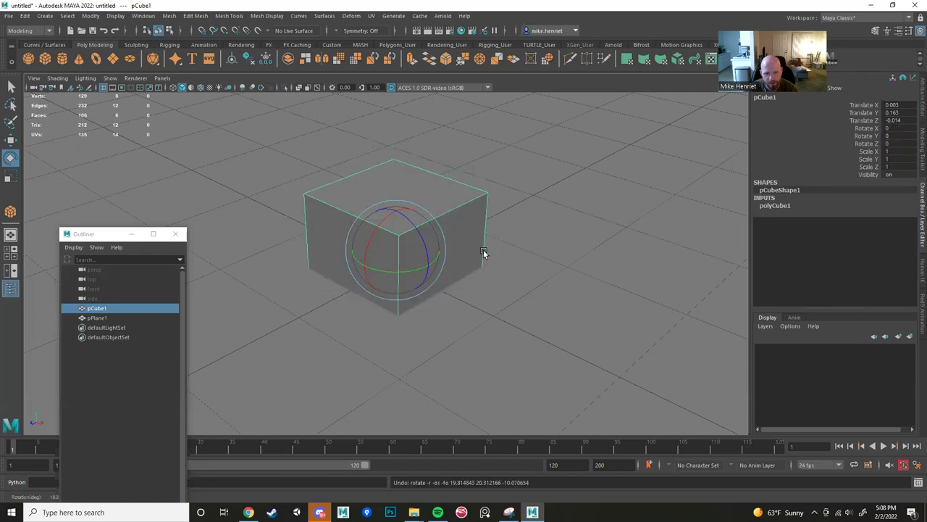
left_click_drag(460, 274, 421, 264, "alt")
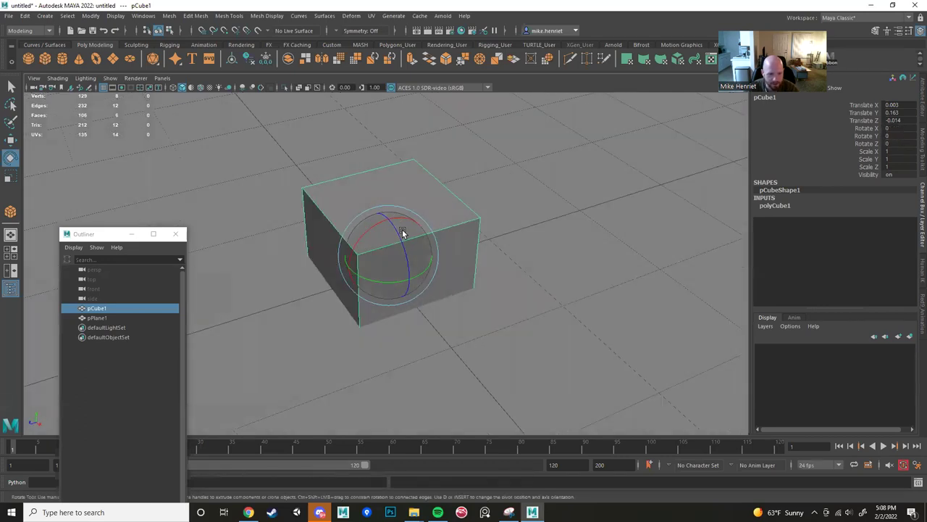
left_click_drag(379, 224, 475, 279)
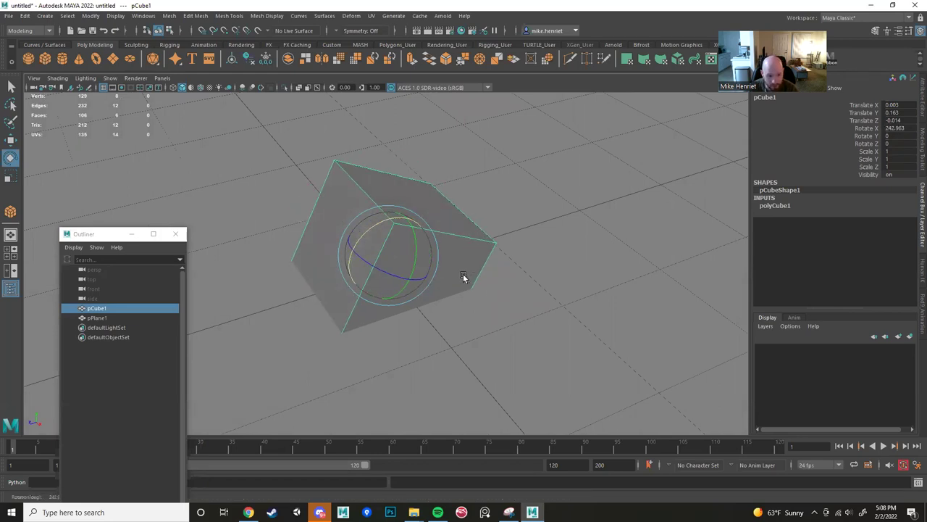
key("ctrl+z")
left_click_drag(488, 282, 347, 265, "alt")
key("ctrl+z")
key("ctrl+z")
key("ctrl+z")
key("ctrl+z")
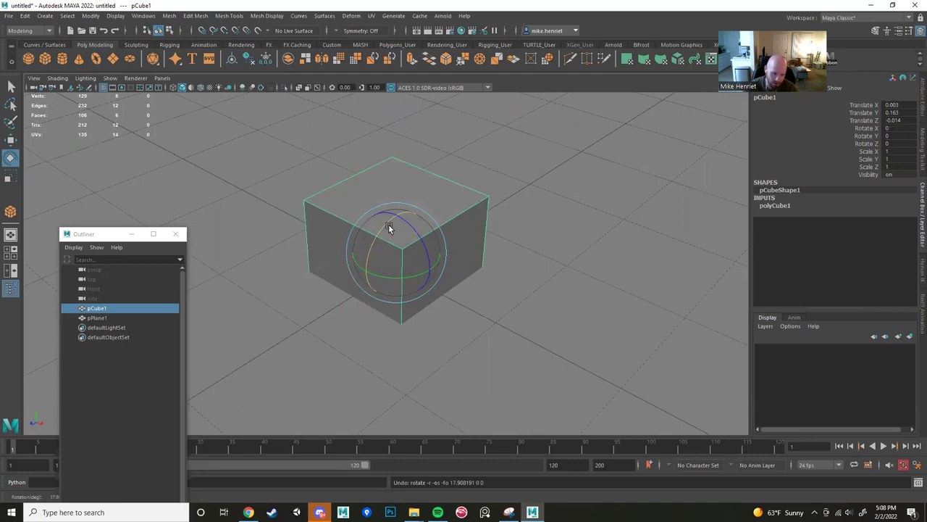
Try rotating pCube1 around individual axes, including X to about 373 degrees and Y, undoing each rotation.
left_click_drag(384, 224, 348, 208)
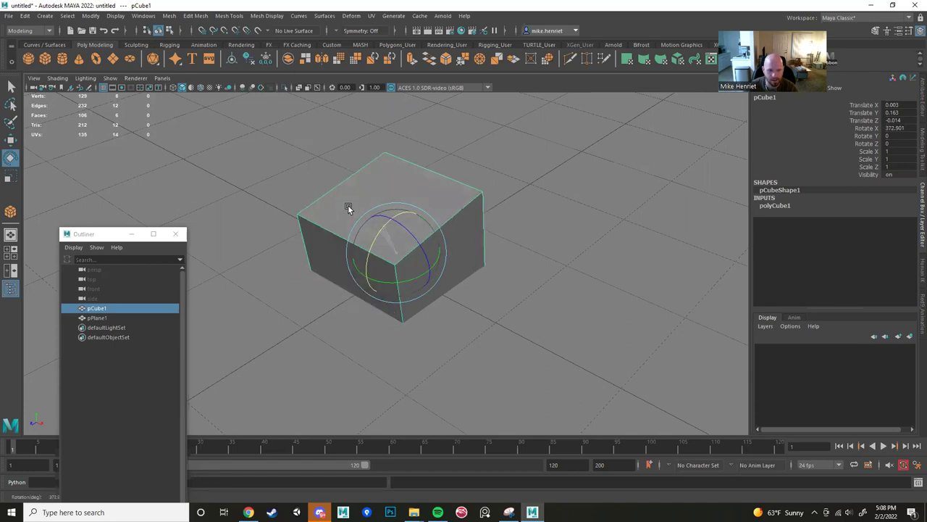
key("ctrl+z")
left_click_drag(406, 218, 344, 168)
key("ctrl+z")
left_click_drag(407, 276, 557, 315)
key("ctrl+z")
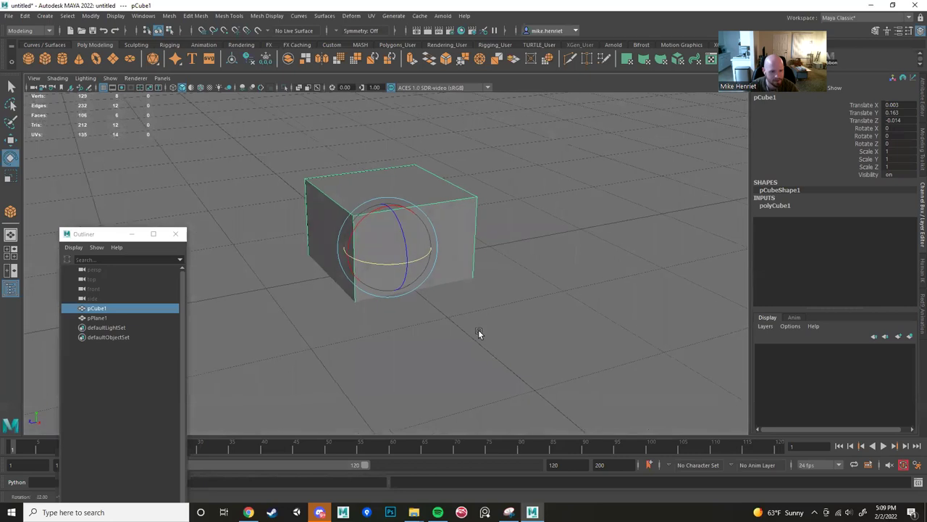
left_click_drag(478, 331, 560, 321)
key("ctrl+z")
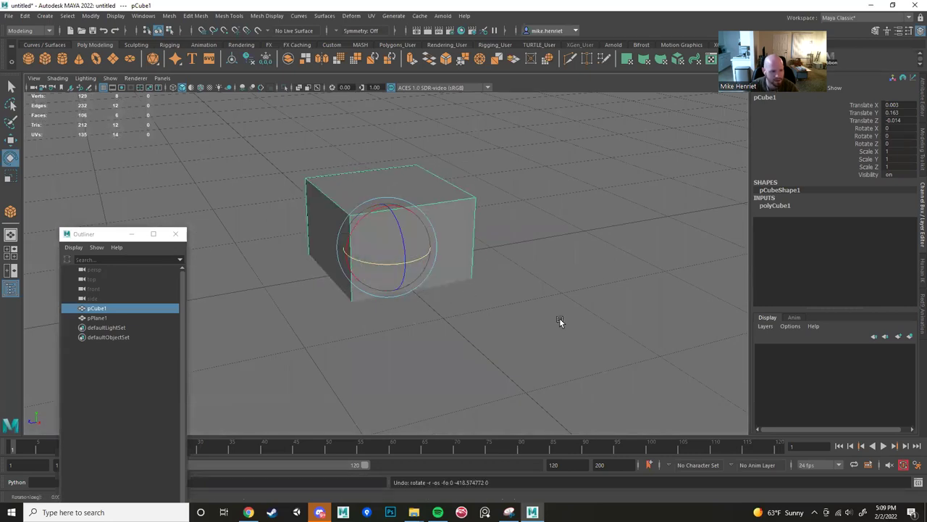
Activate the Scale tool on pCube1 and try scaling it, including to about 1.42 in X.
scroll(457, 334, "down", 5)
scroll(474, 307, "up", 5)
left_click_drag(451, 309, 492, 356, "alt")
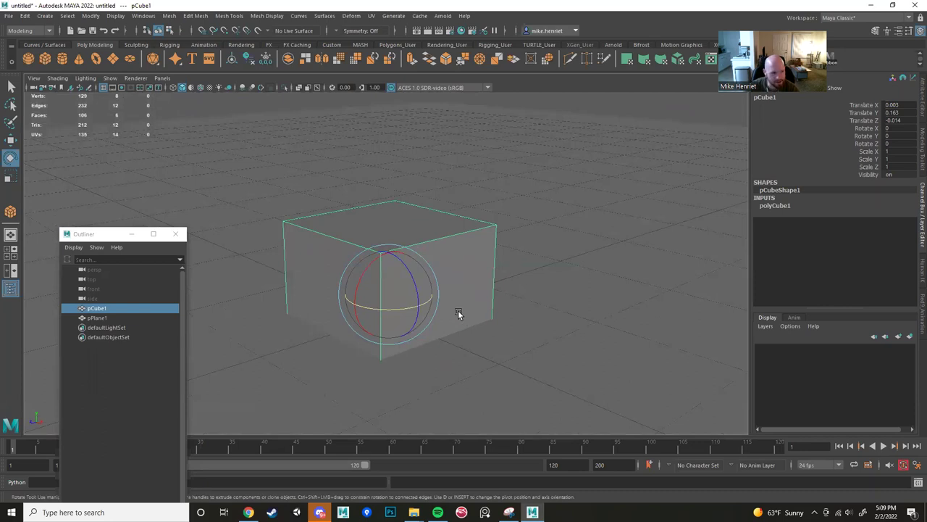
key("r")
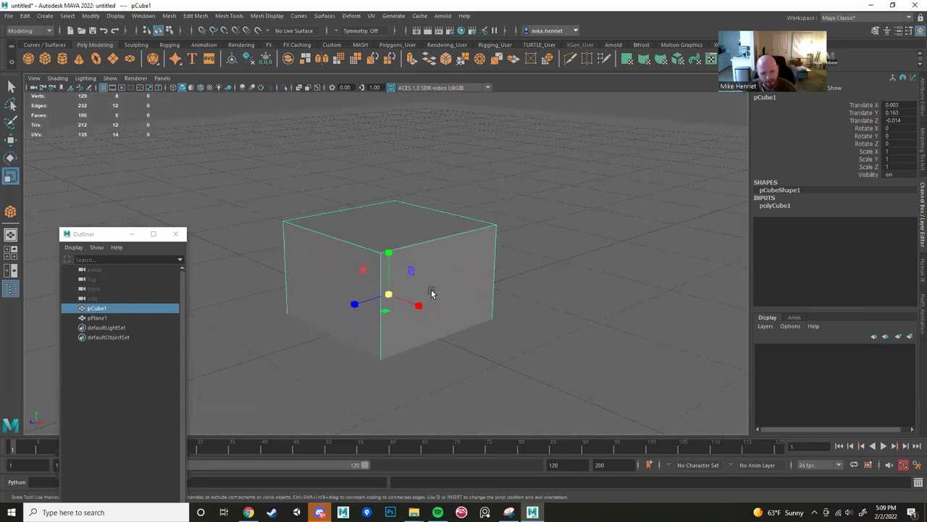
left_click_drag(414, 271, 408, 321)
key("ctrl+z")
scroll(420, 310, "down", 8)
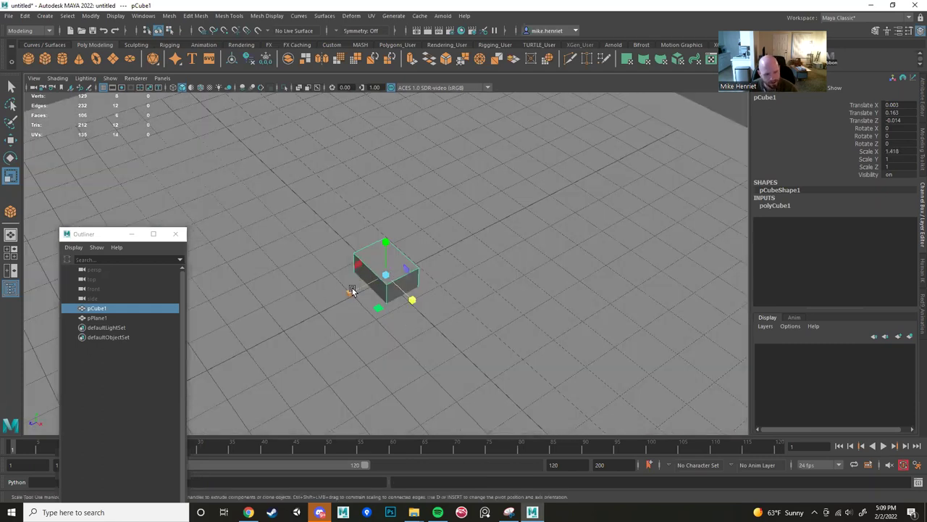
Try scaling pCube1 non-uniformly into a long thin block of about 4.92 in X, 1.73 in Y and 0.58 in Z.
left_click_drag(352, 291, 411, 308)
left_click_drag(381, 229, 533, 368)
left_click_drag(370, 307, 416, 249)
left_click_drag(430, 291, 493, 314)
left_click_drag(490, 362, 423, 335, "alt")
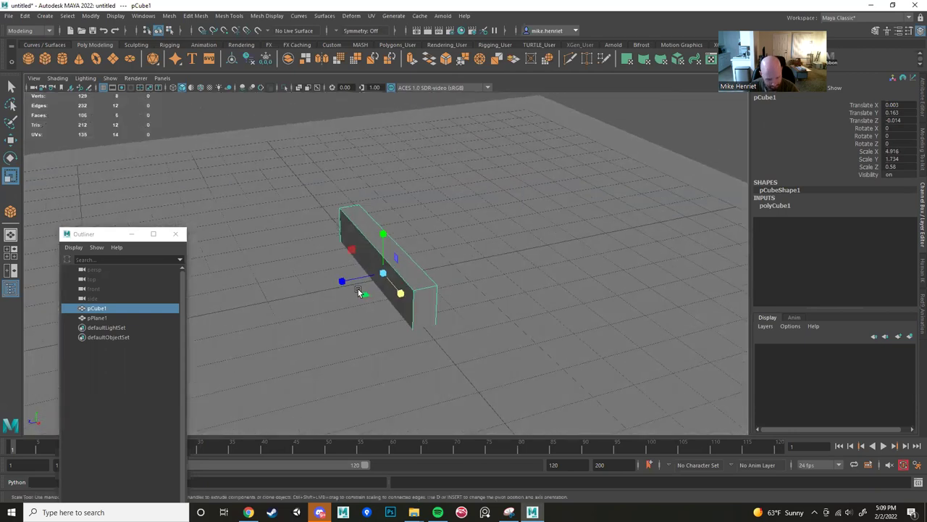
Try stretching pCube1 further with the scale handles, including by a factor of about 1.31 in Y.
left_click_drag(386, 237, 384, 221)
left_click_drag(396, 307, 364, 313, "alt")
scroll(366, 301, "up", 3)
mouse_move(355, 278)
left_mouse_down()
mouse_move(263, 227)
mouse_move(350, 266)
left_mouse_up()
scroll(361, 328, "down", 4)
left_click_drag(362, 328, 382, 309, "alt")
Undo the scale changes on pCube1 until it is back to its original proportions.
key("ctrl+z")
scroll(374, 313, "up", 4)
key("ctrl+z")
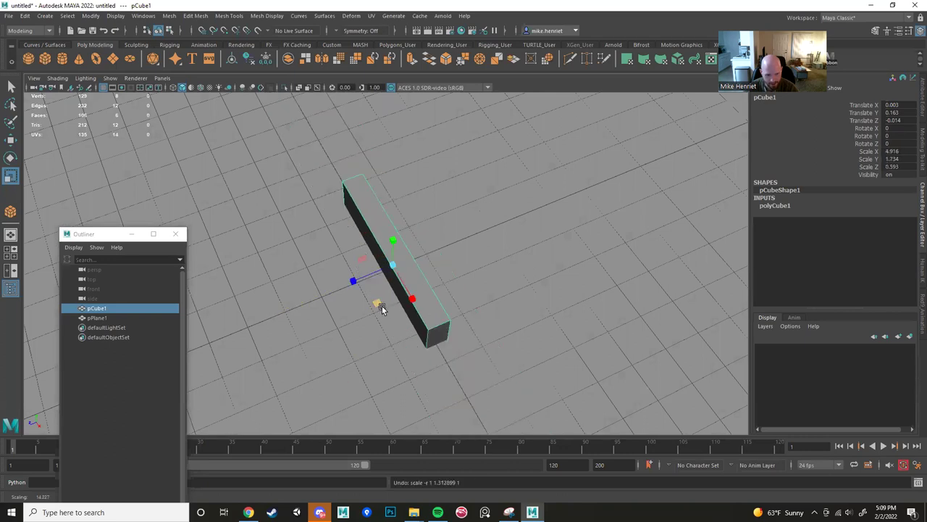
key("ctrl+z")
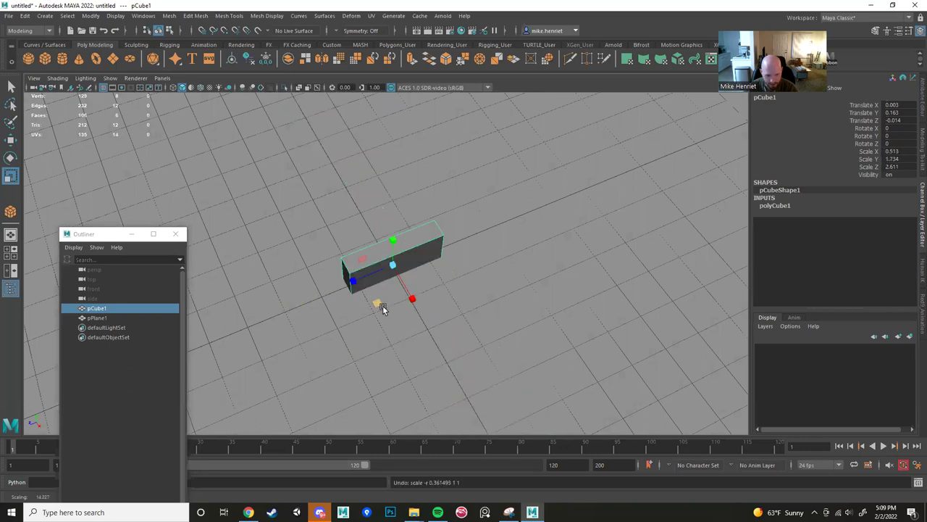
key("ctrl+z")
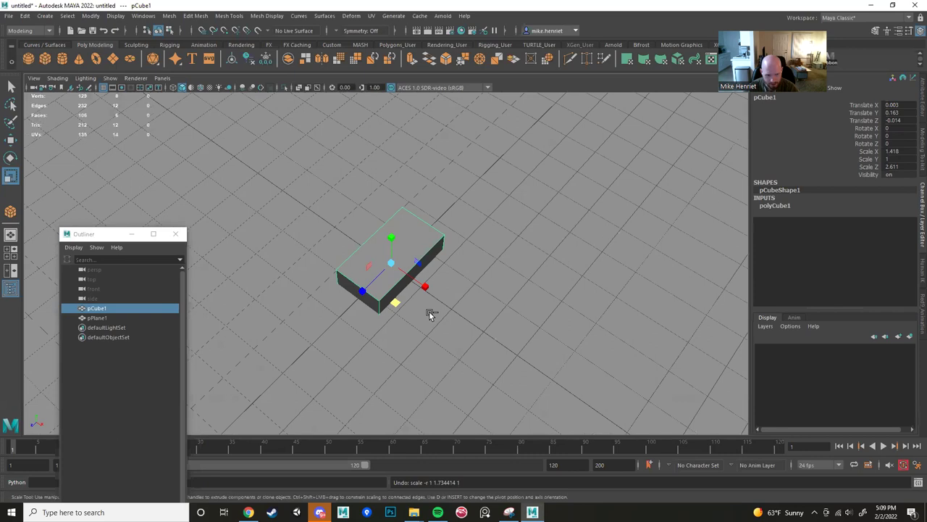
key("ctrl+z")
key("ctrl+z")
Try scaling pCube1 in X and Z together to about 10.4 and 14.9, and undo the scaling.
left_click_drag(407, 297, 370, 321, "alt")
middle_click_drag(371, 321, 214, 393)
scroll(314, 362, "down", 5)
left_click_drag(314, 362, 355, 333, "alt")
scroll(355, 333, "up", 5)
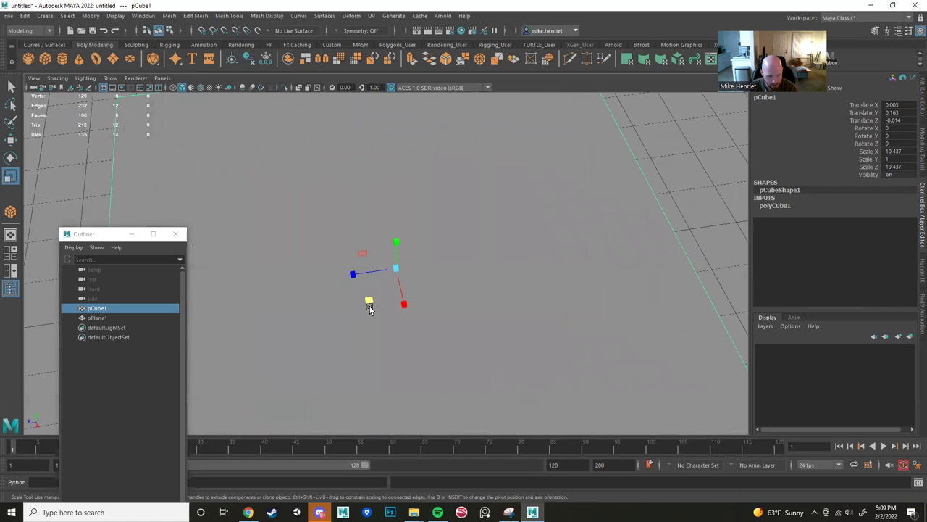
left_click_drag(368, 302, 335, 324)
left_click_drag(353, 309, 363, 300)
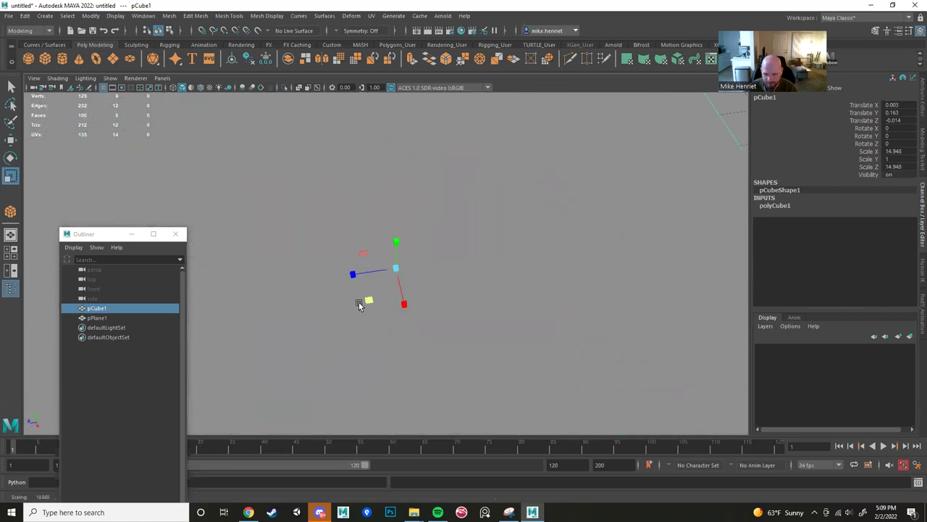
key("ctrl+z")
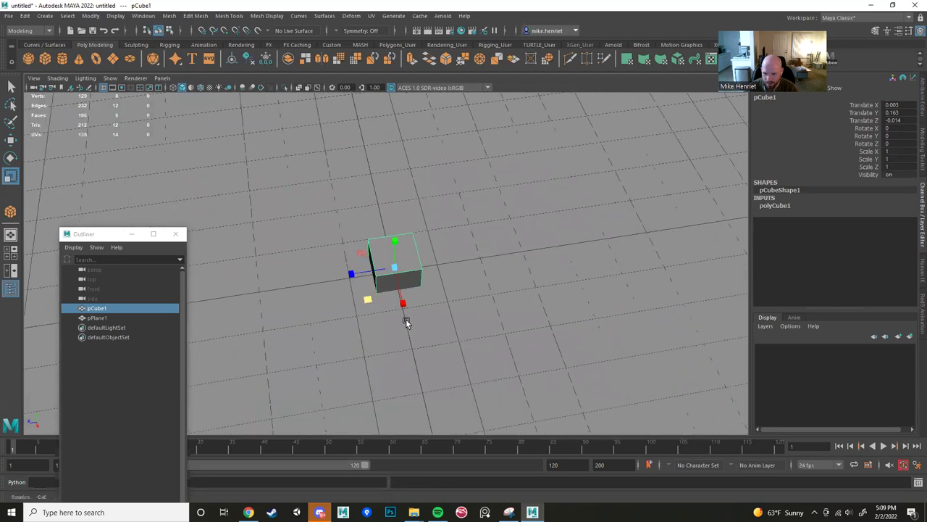
View the cube and ground plane from farther out while cycling through the Select, Move, Rotate and Scale tools.
left_click_drag(406, 320, 445, 307, "alt")
right_click_drag(445, 307, 420, 326, "alt")
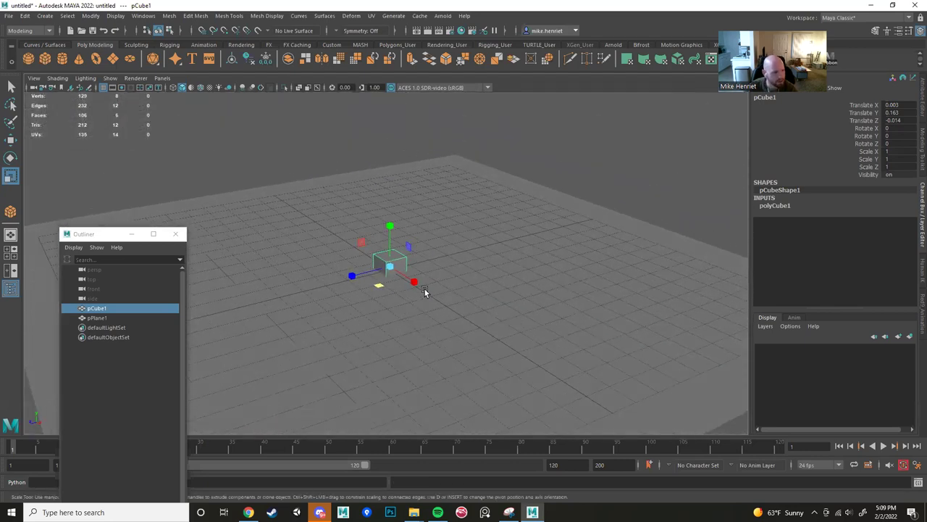
key("q")
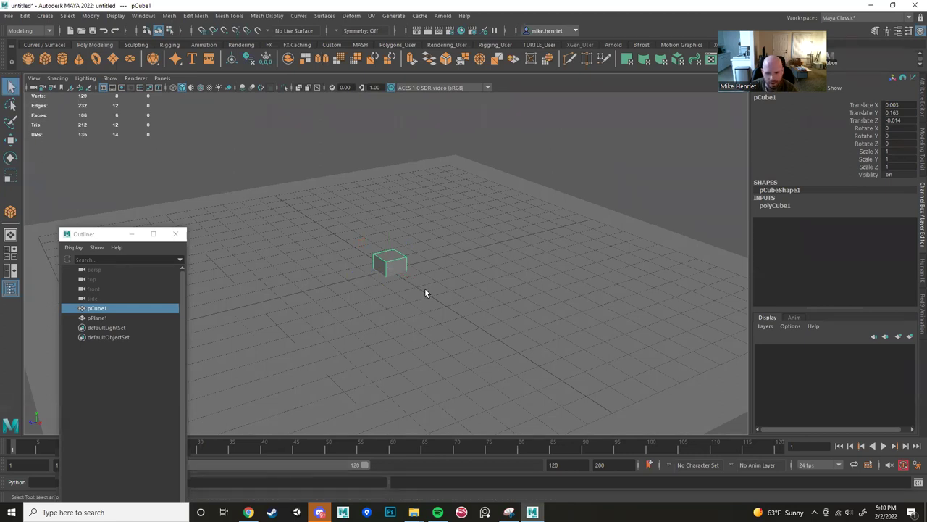
key("w")
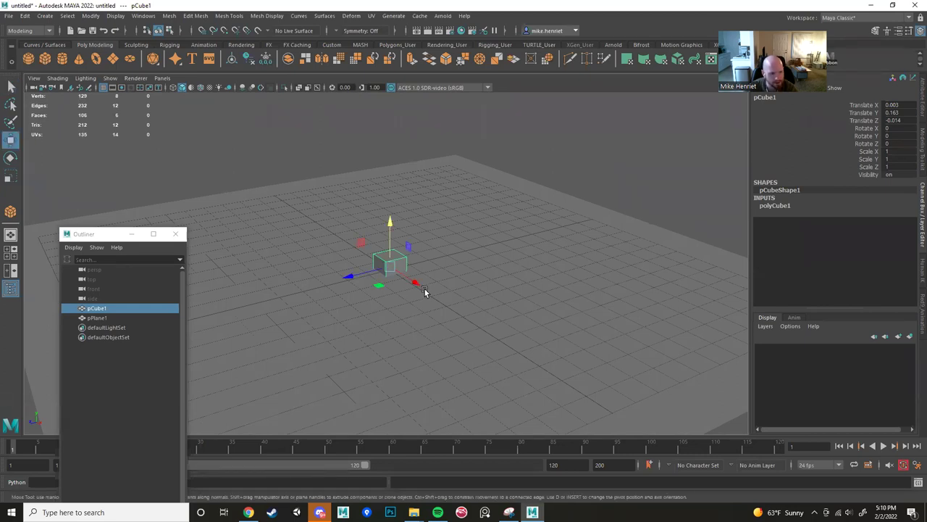
key("e")
key("r")
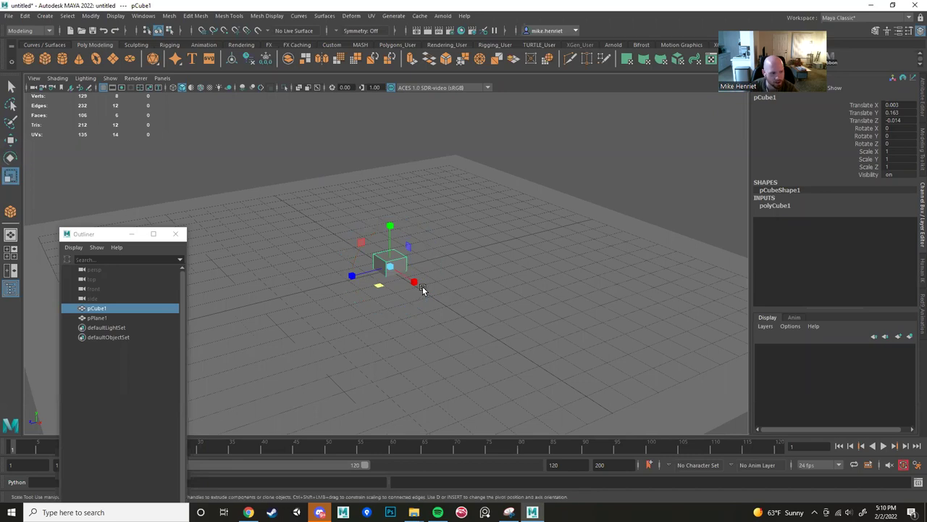
Cycle repeatedly through the Select, Move, Rotate and Scale tools with pCube1 selected, finishing with the Select tool active.
key("q")
key("w")
key("r")
key("q")
key("e")
key("r")
key("q")
key("e")
key("r")
key("e")
key("q")
key("e")
key("q")
key("r")
key("w")
key("r")
key("e")
key("r")
key("q")
key("r")
key("q")
key("e")
key("q")
key("r")
key("q")
key("w")
key("r")
key("e")
key("r")
key("q")
key("r")
key("e")
key("r")
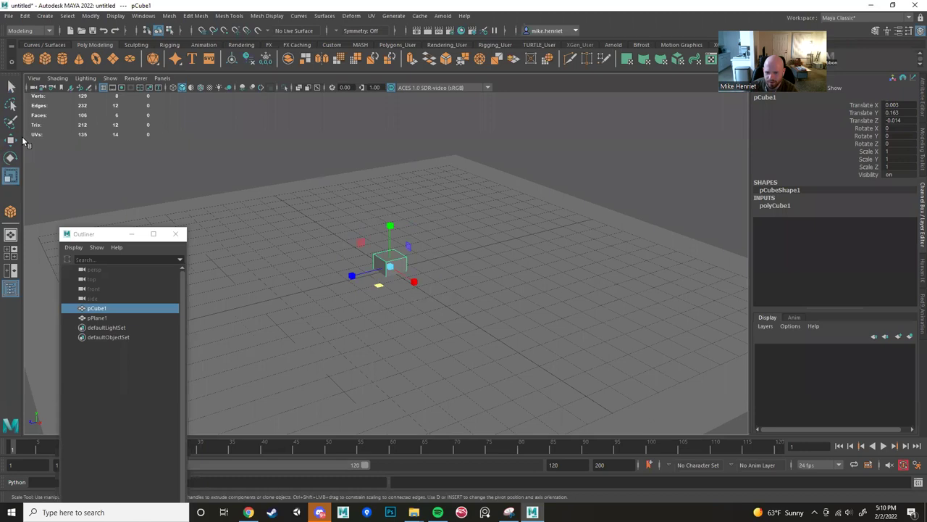
key("e")
key("q")
key("r")
key("q")
key("r")
key("w")
key("e")
key("r")
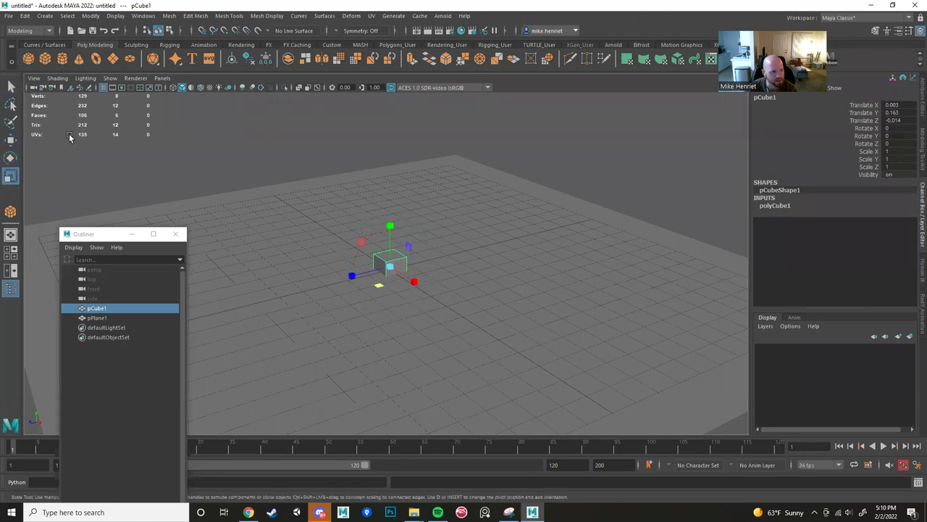
key("q")
key("w")
key("e")
key("r")
key("w")
key("r")
key("w")
key("e")
key("r")
key("q")
key("e")
key("q")
key("e")
key("r")
key("e")
key("r")
key("q")
key("e")
key("q")
key("e")
key("r")
key("w")
key("q")
key("r")
key("q")
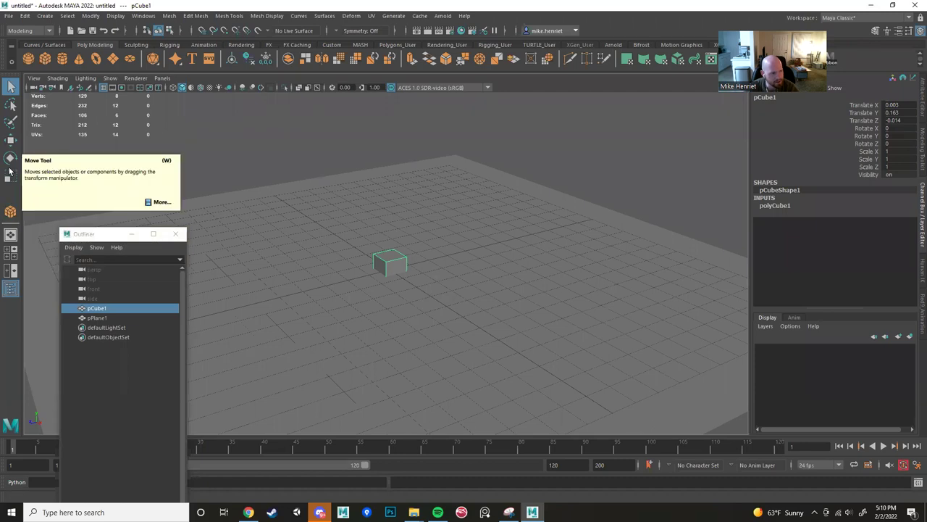
left_click(11, 106)
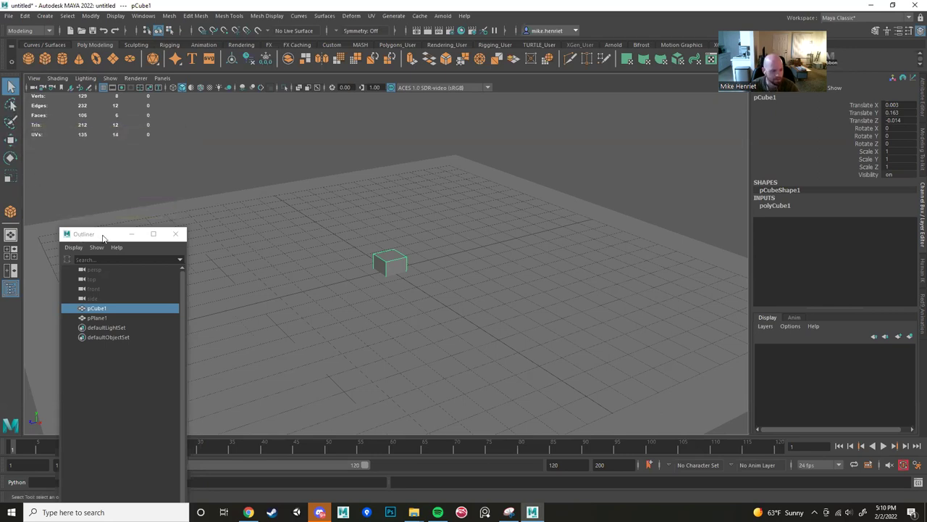
Move the Outliner window away from the toolbox to beside the Channel Box, leaving the transform values uncovered.
left_click_drag(103, 235, 682, 137)
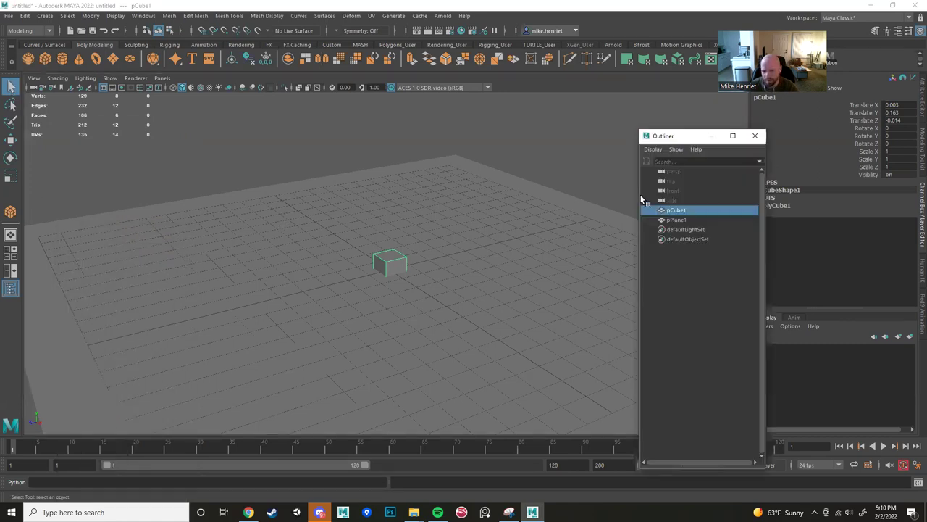
left_click_drag(685, 137, 661, 98)
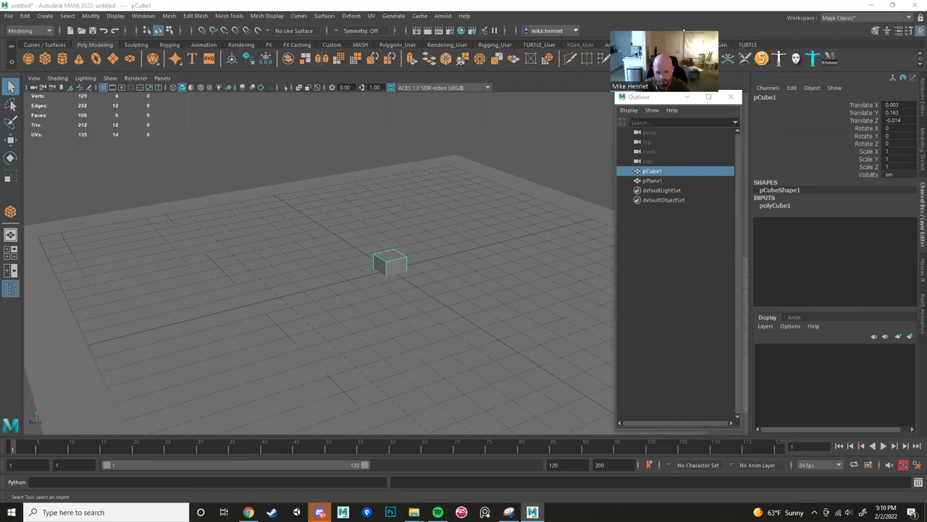
Try scaling pCube1 to about 2.99 in X and about 4 in Z.
left_click_drag(467, 235, 466, 263, "alt")
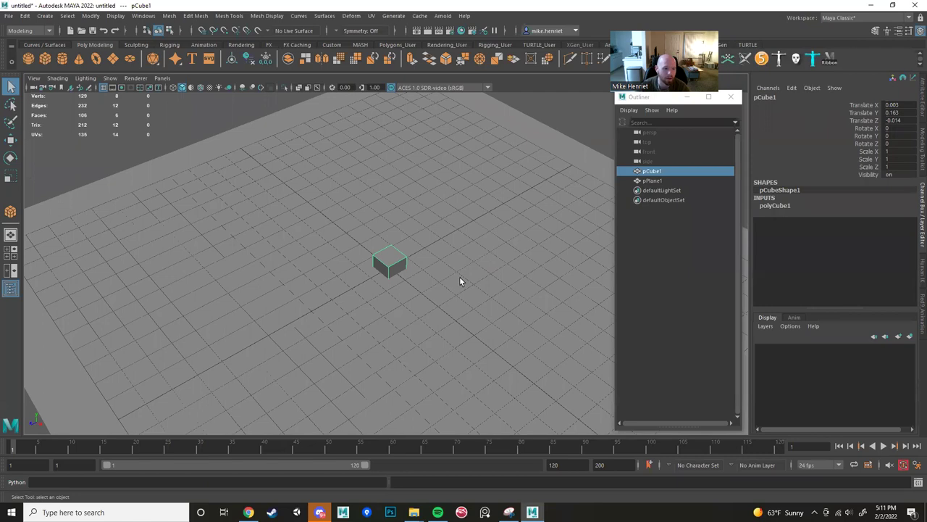
key("r")
left_click_drag(418, 286, 439, 313)
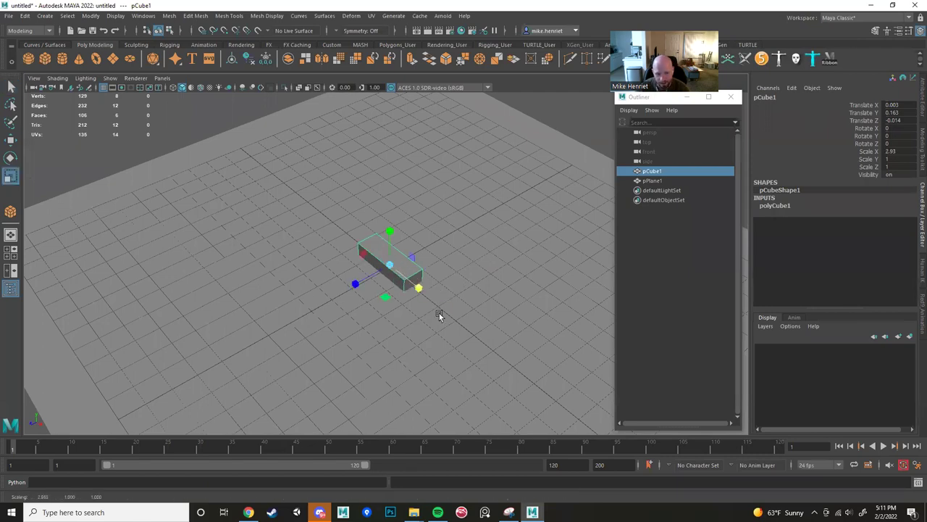
left_click_drag(355, 284, 237, 331)
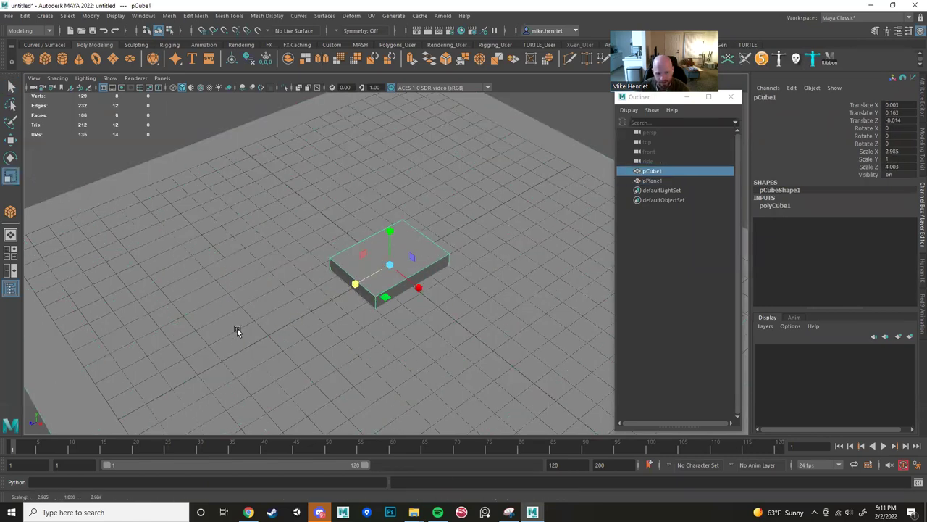
Try stretching pCube1 to an extreme size of about 368.5 in Y and 52.6 in Z.
left_click_drag(390, 231, 379, 187)
key("ctrl+z")
left_click_drag(426, 273, 249, 17, "alt")
left_click_drag(389, 224, 422, 1)
left_click_drag(454, 244, 918, 173, "alt")
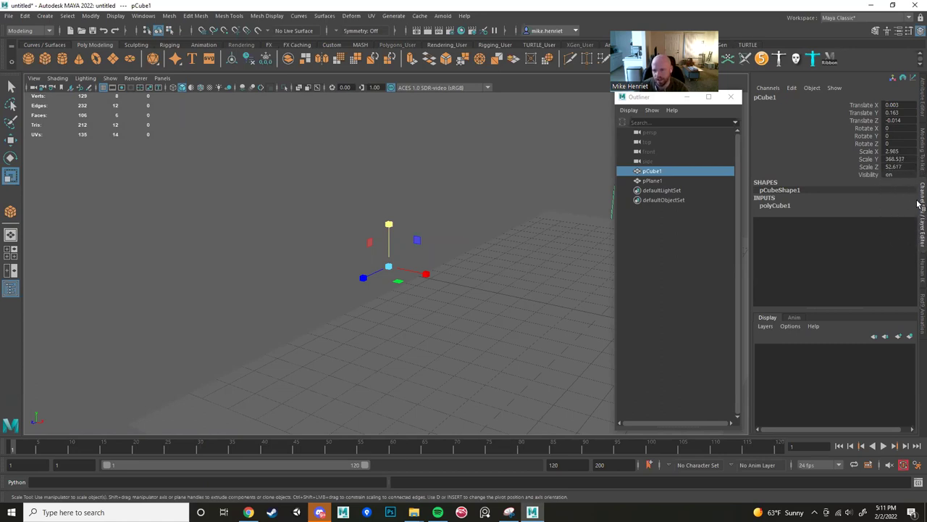
Reset pCube1's Scale X, Scale Y and Scale Z to 1.
mouse_move(889, 151)
left_mouse_down()
mouse_move(895, 168)
mouse_move(891, 152)
left_mouse_up()
left_click(898, 161)
type("1")
left_click(897, 166)
type("1")
left_click(897, 158)
left_click_drag(443, 202, 403, 233, "alt")
left_click(891, 167)
left_click_drag(441, 260, 473, 235, "alt")
Set pCube1's Translate Y to 3 and Translate Z to 7.
left_click(905, 112)
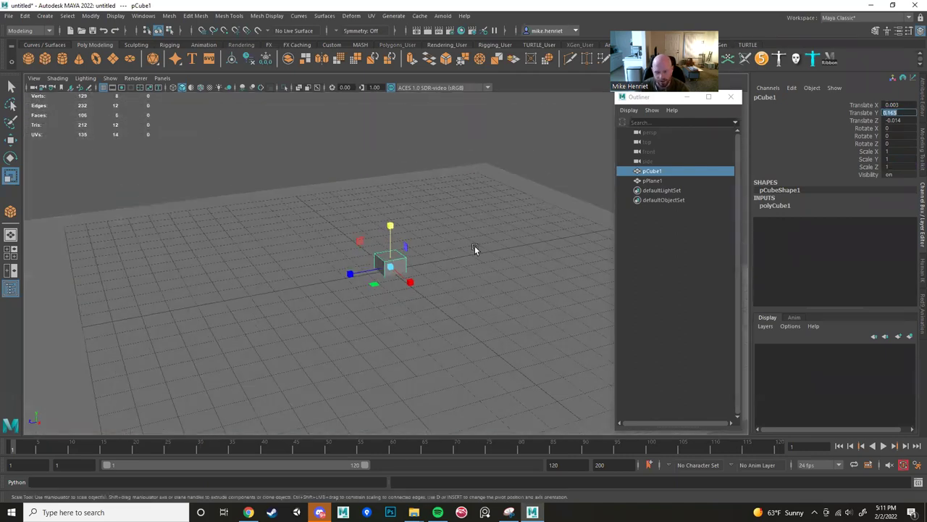
type("3")
key("Return")
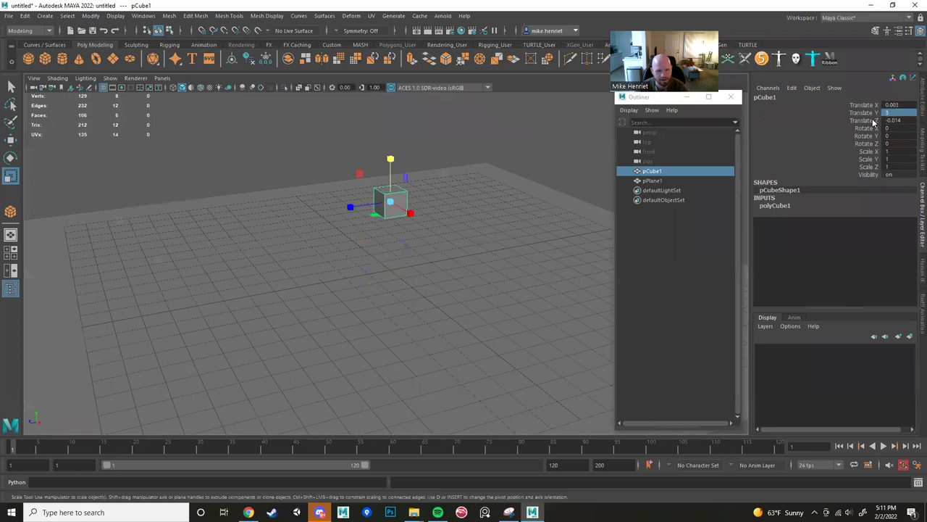
key("Tab")
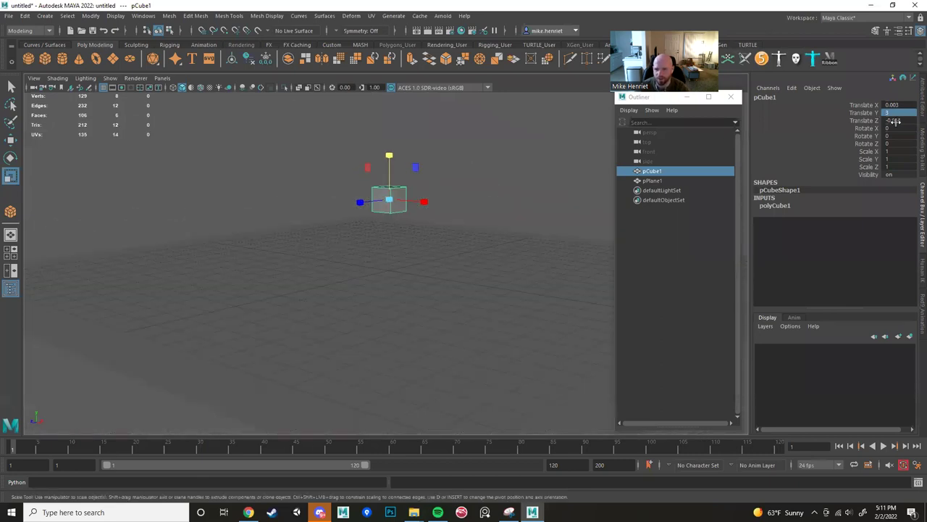
type("7")
key("Return")
mouse_move(361, 244)
left_mouse_down("alt")
mouse_move(370, 281)
mouse_move(437, 243)
mouse_move(357, 245)
left_mouse_up("alt")
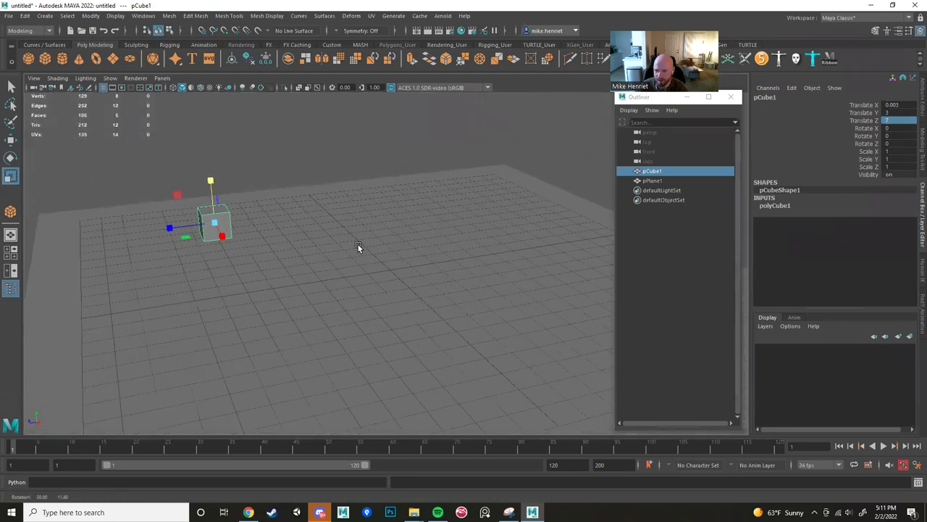
Set pCube1's Translate X, Y and Z together to 0 so it sits at the origin.
double_click(905, 105)
left_click(898, 121)
left_click_drag(899, 105, 897, 120)
type("0")
key("Return")
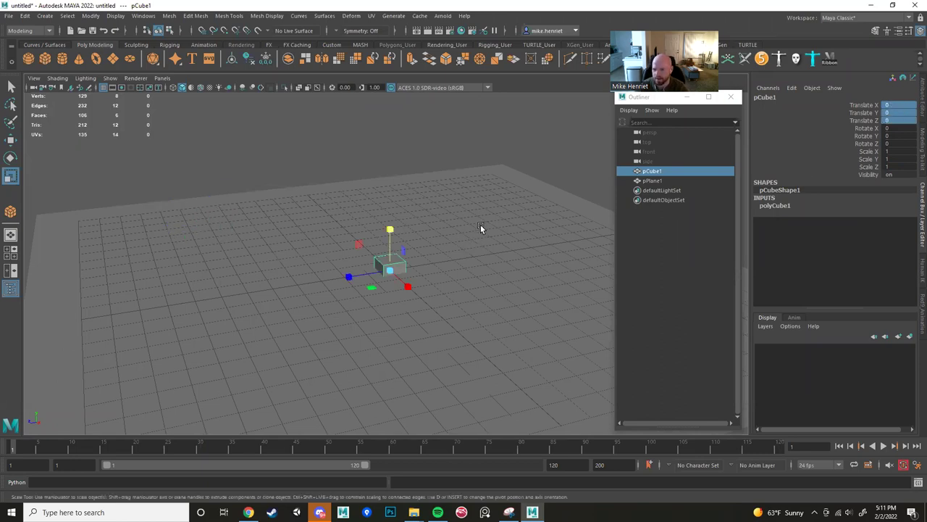
View pCube1 up close in perspective, in the full-size top view and in the four-view layout.
left_click_drag(483, 227, 486, 252, "alt")
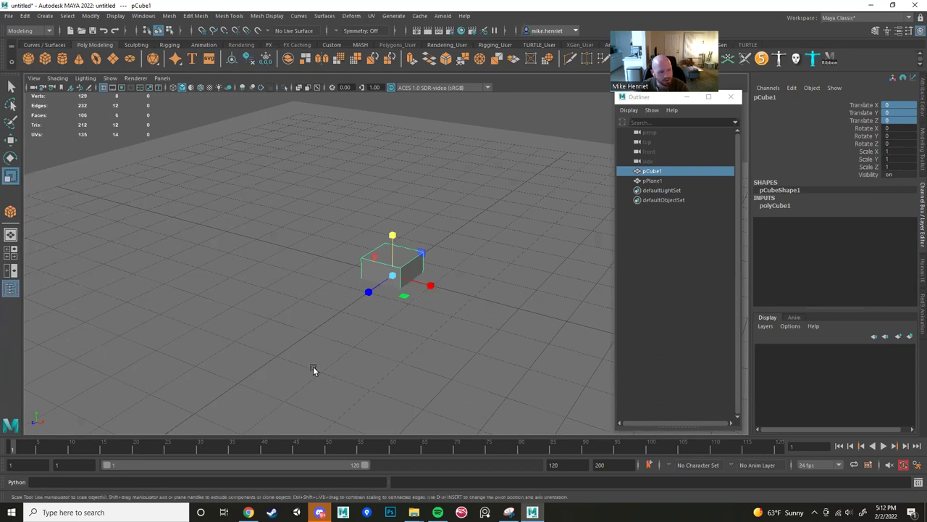
left_click_drag(313, 368, 310, 360, "alt")
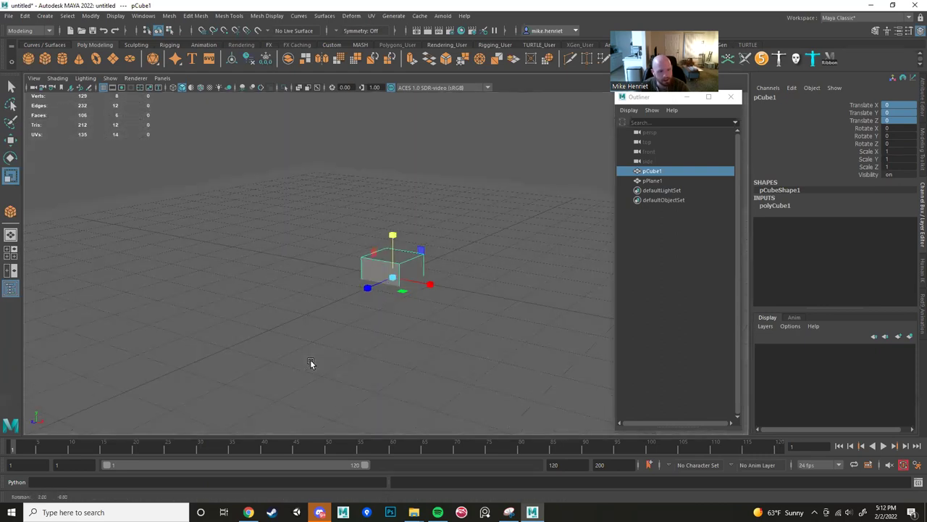
left_click(10, 272)
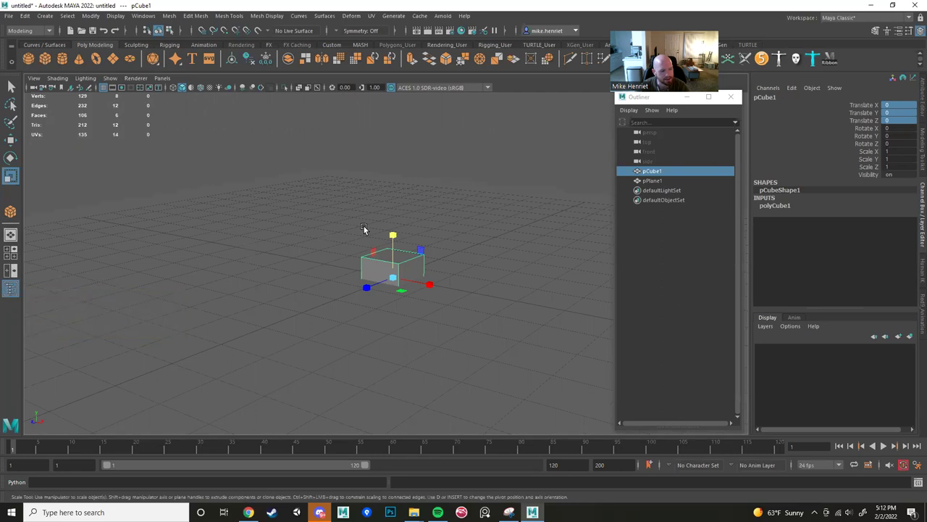
key("space")
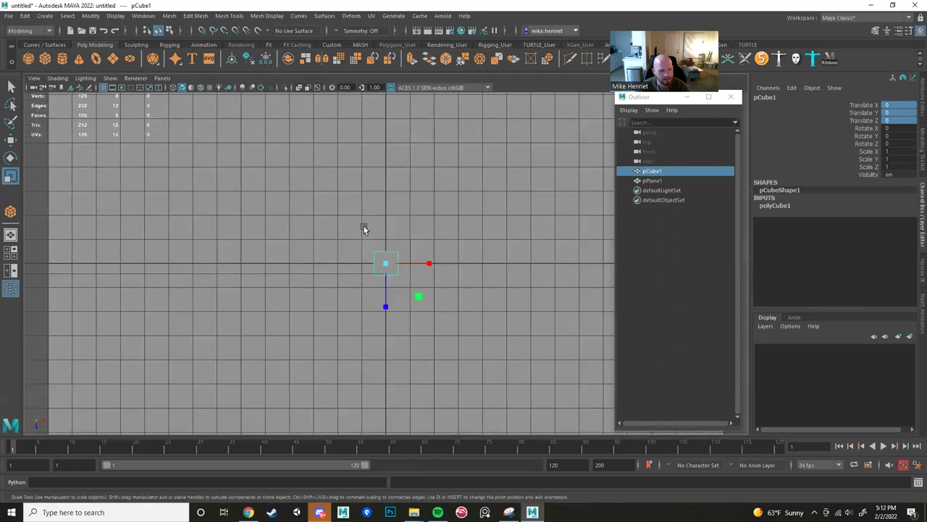
key("space")
key("space")
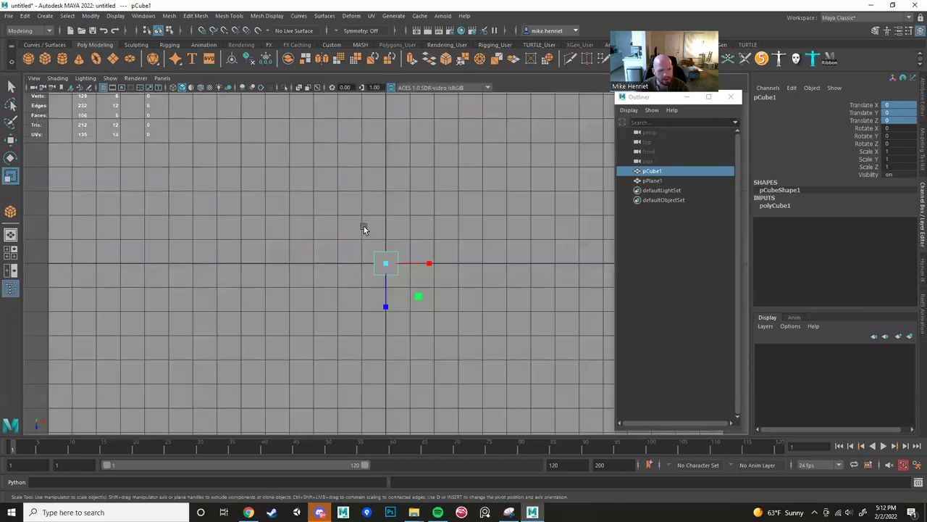
key("space")
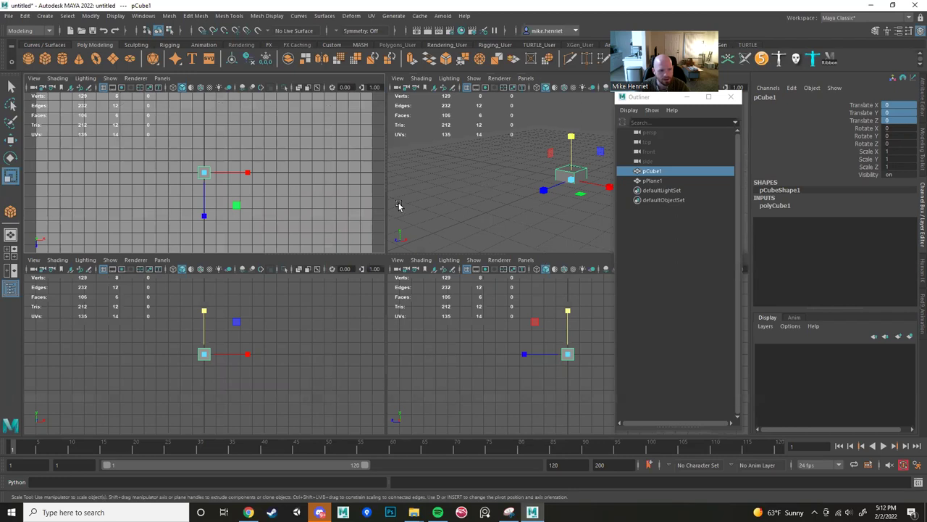
key("space")
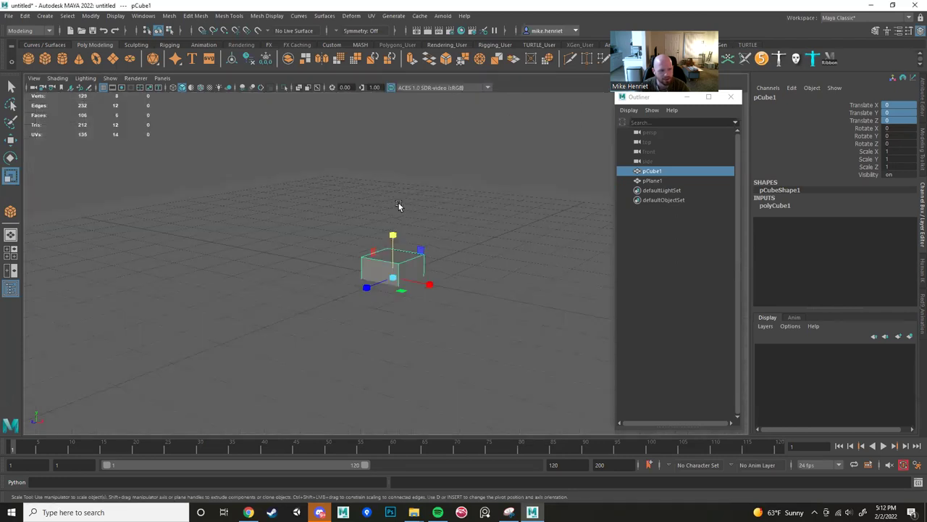
Toggle between the single perspective layout and the four-view layout, finishing with four views.
left_click(11, 253)
left_click(10, 234)
left_click(13, 254)
left_click(11, 235)
left_click(13, 253)
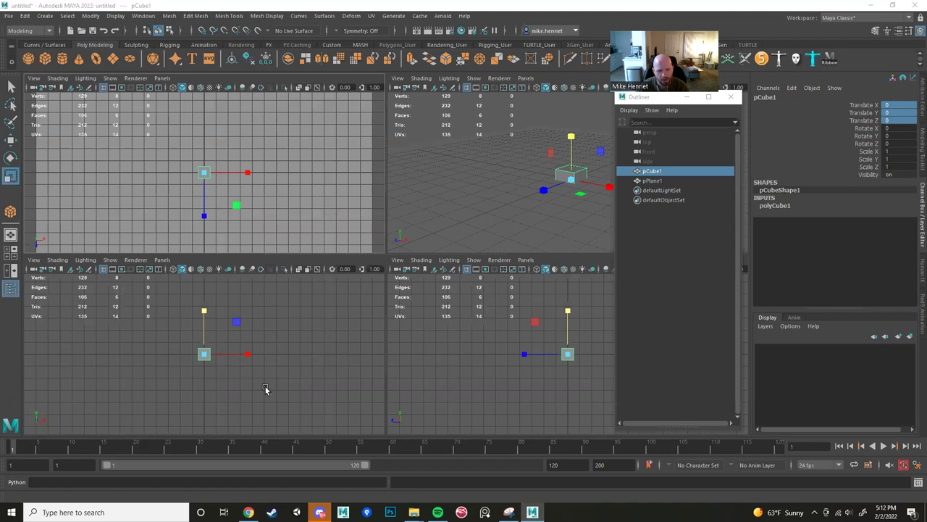
Maximize the front view and select pCube1 in it, avoiding the ground plane.
left_click(322, 304)
key("space")
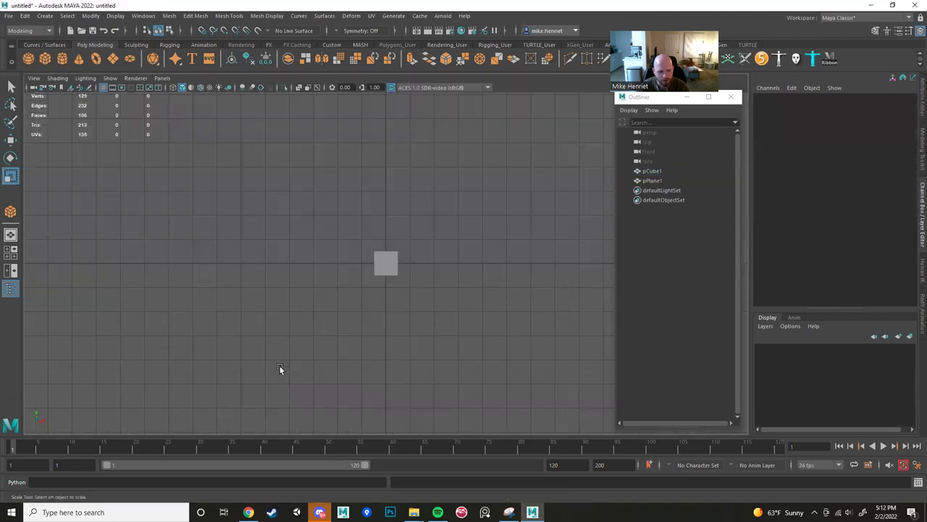
left_click(383, 264)
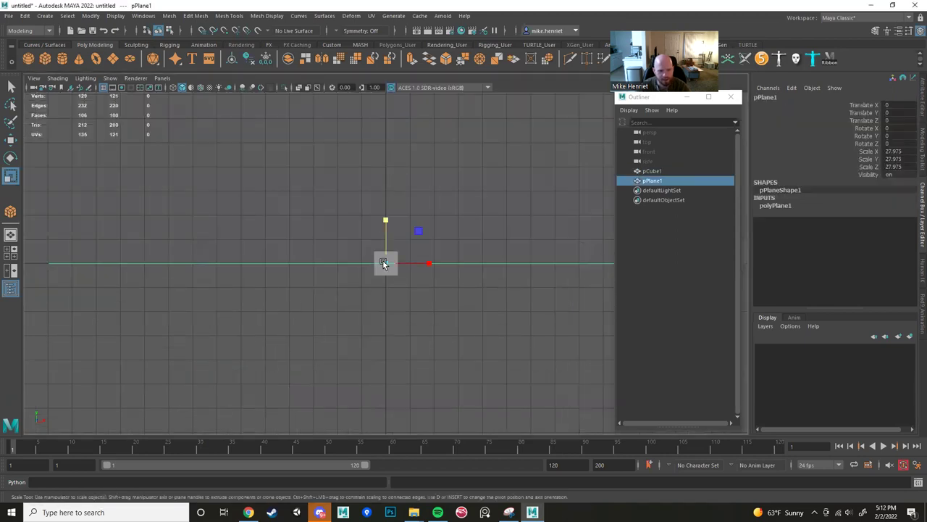
left_click(394, 293)
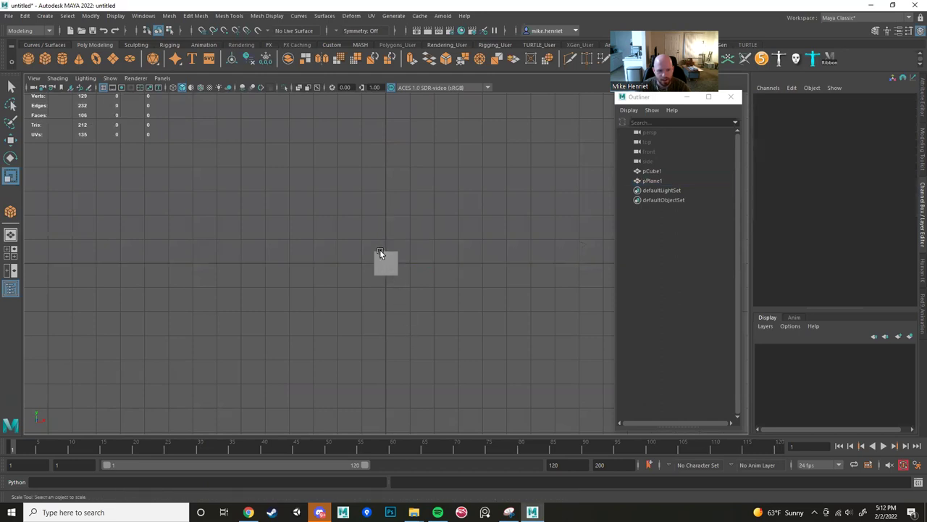
left_click(381, 268)
left_click_drag(381, 268, 468, 282)
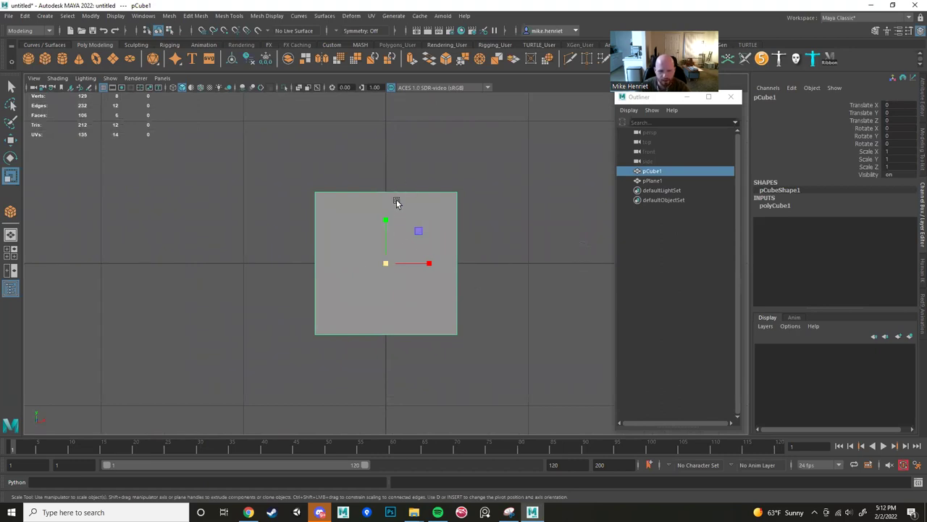
key("ctrl+z")
scroll(427, 292, "up", 2)
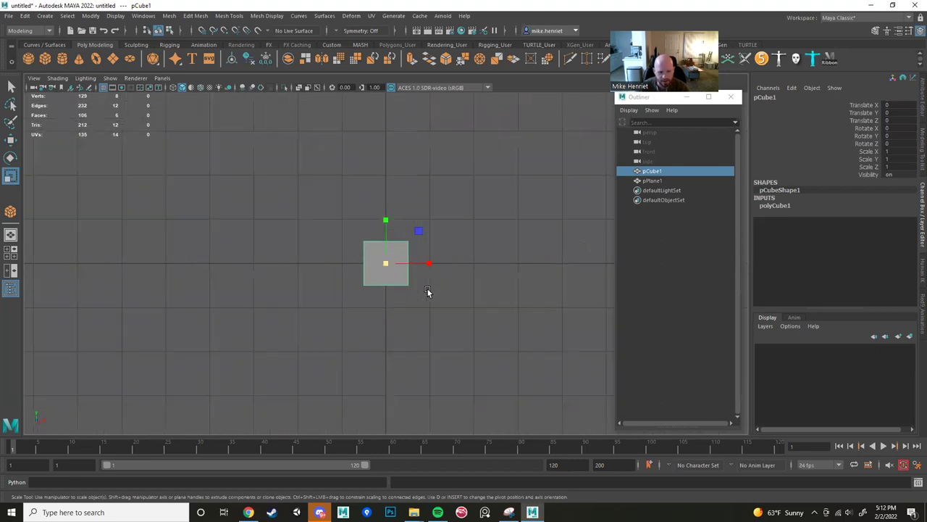
scroll(428, 292, "up", 2)
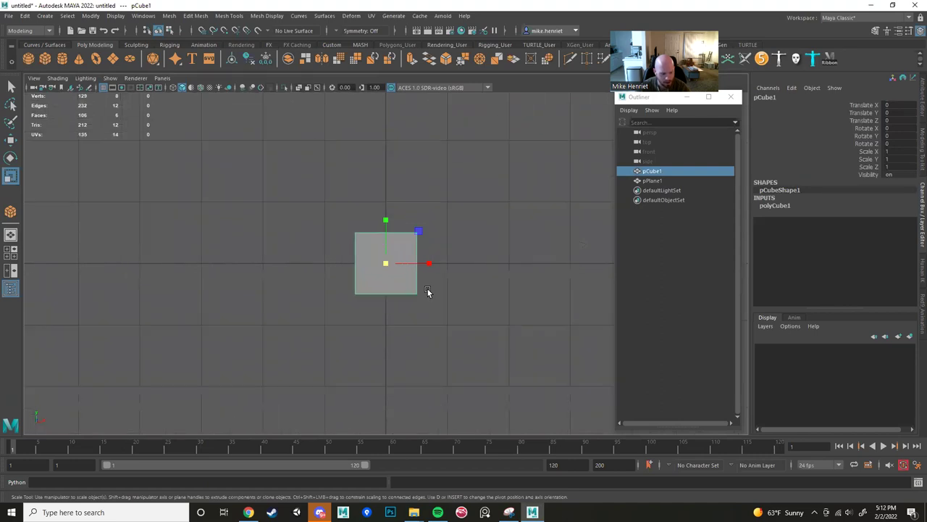
Duplicate pCube1 and move the copy in the front view to about 0.604 in X and 0.502 in Y.
key("ctrl+d")
key("w")
left_click_drag(419, 231, 455, 200)
Examine how the two overlapping cubes line up in perspective from different angles and in the four-view layout.
key("space")
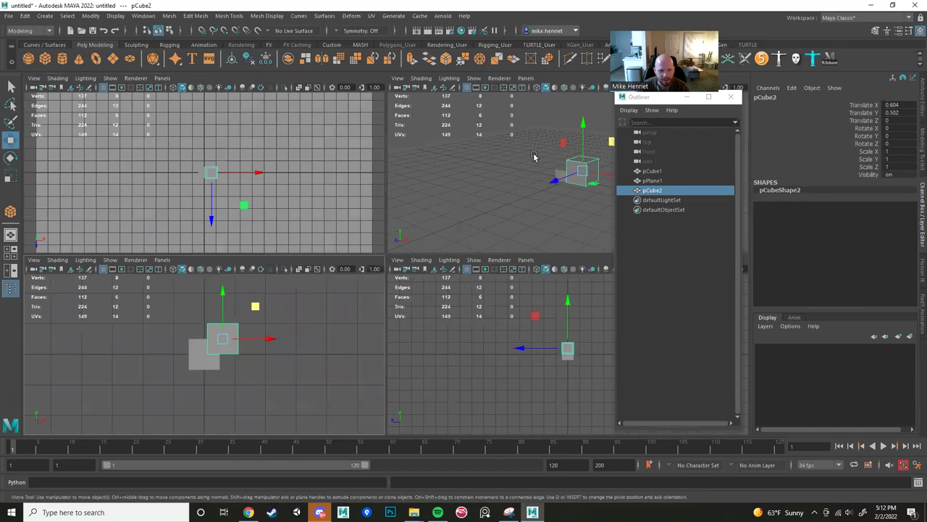
key("space")
mouse_move(379, 305)
left_mouse_down("alt")
mouse_move(432, 294)
mouse_move(387, 306)
left_mouse_up("alt")
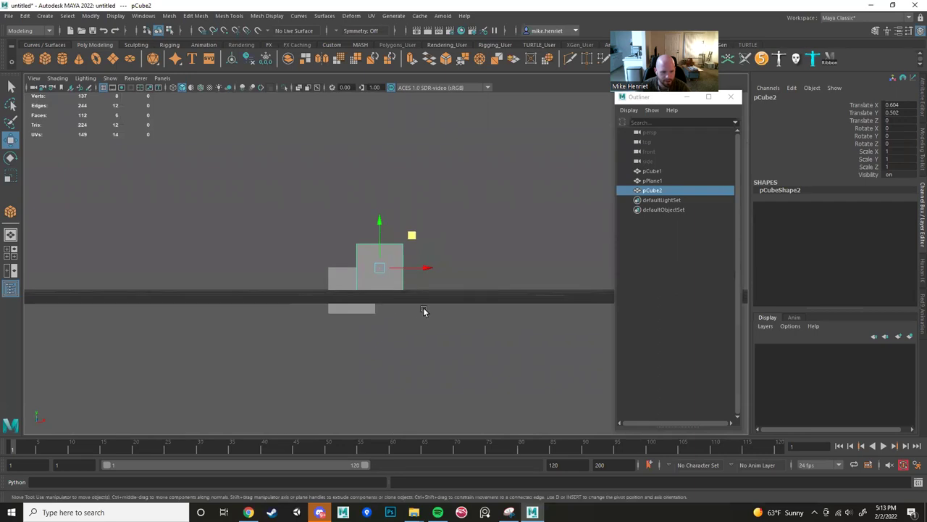
key("space")
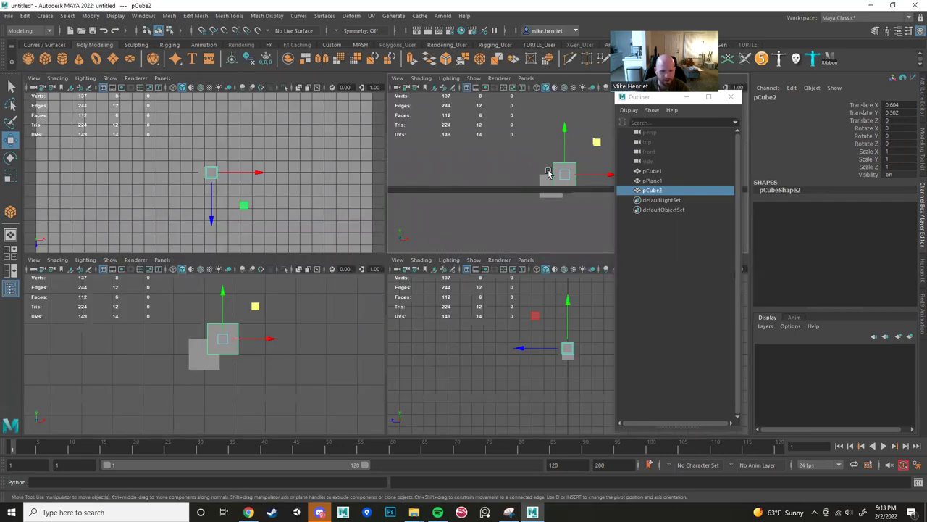
key("space")
left_click_drag(513, 222, 501, 234, "alt")
key("space")
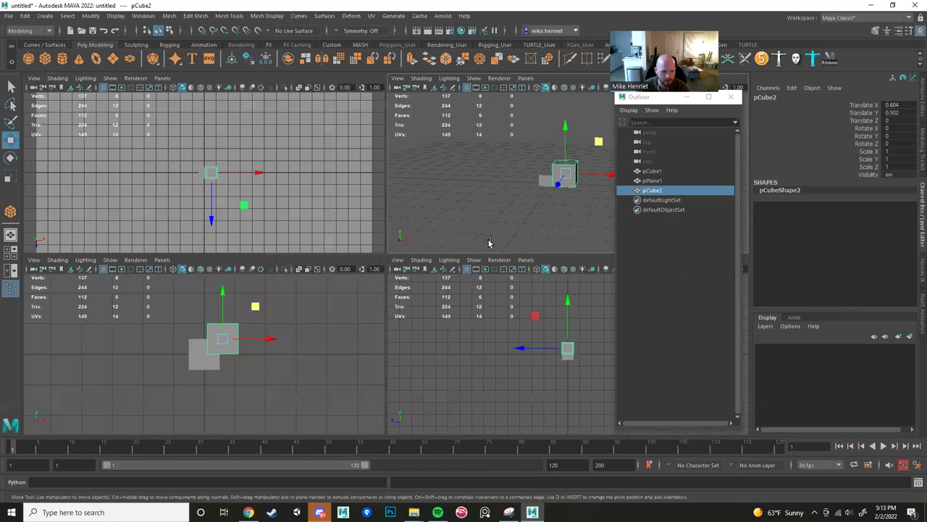
Move the duplicate cube to about -33.04 in Z and show both cubes in the full-size front view.
left_click_drag(555, 185, 603, 118)
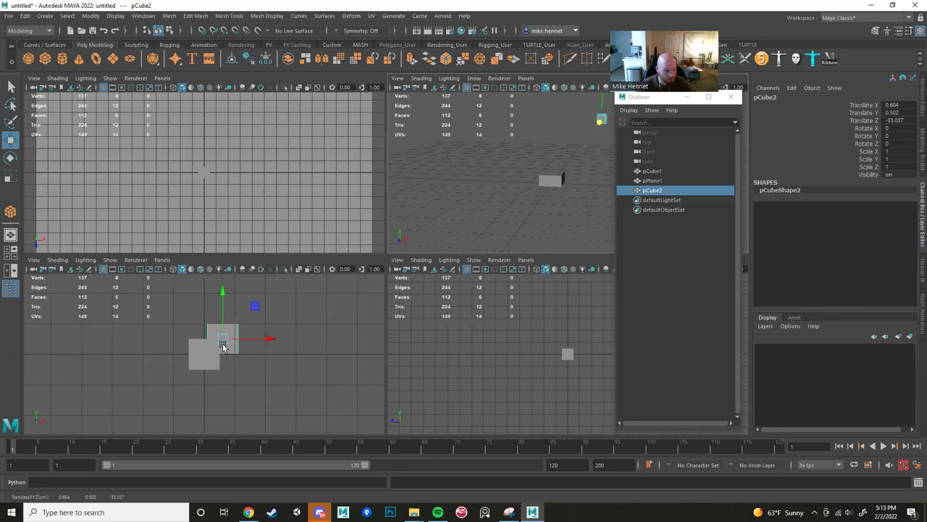
left_click(279, 260)
key("space")
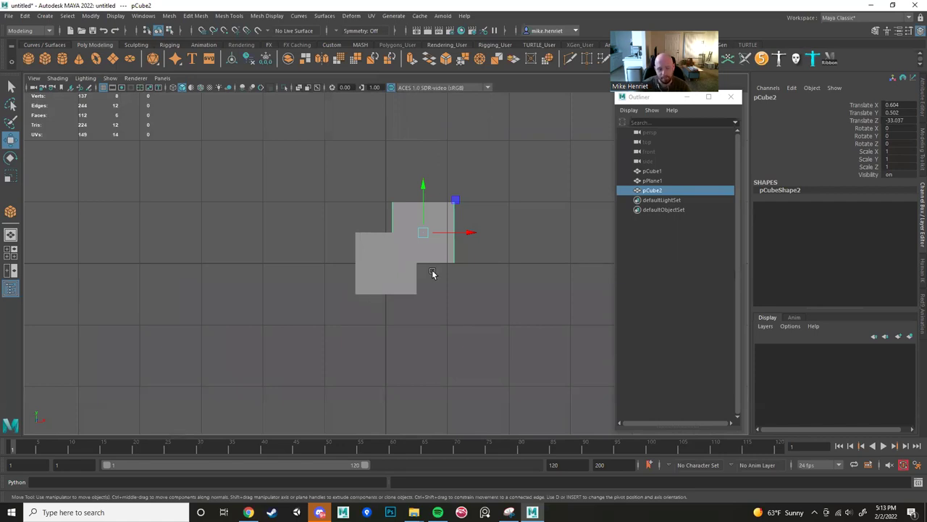
Compare the two cubes' apparent size and placement by switching between the full-size front and perspective views.
key("ctrl")
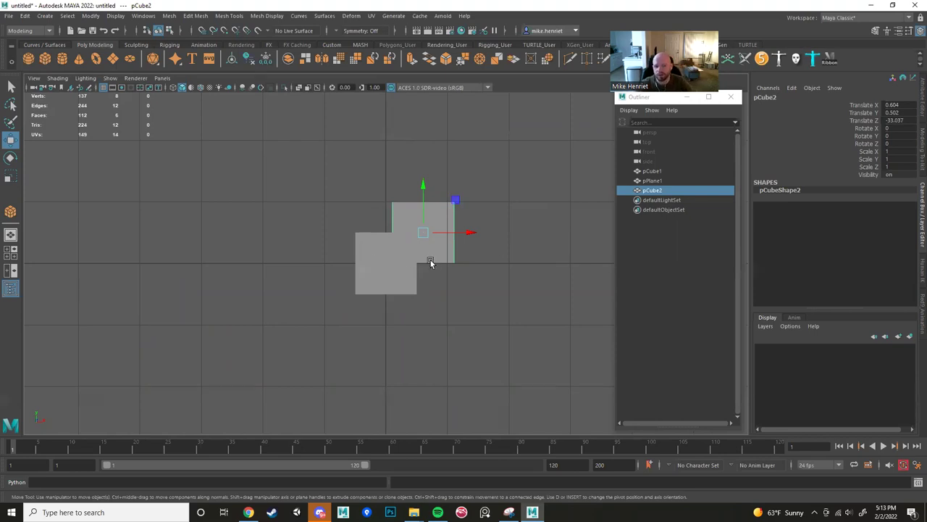
key("space")
key("space")
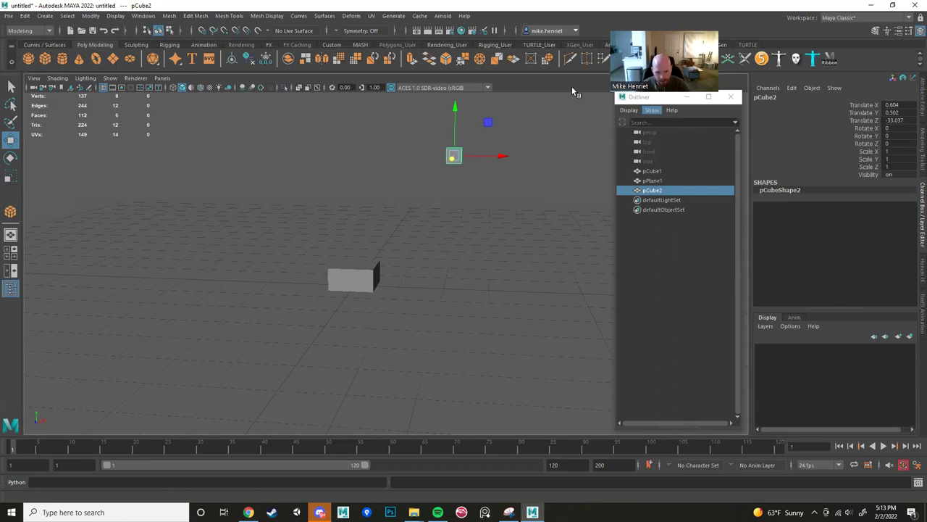
key("space")
key("space")
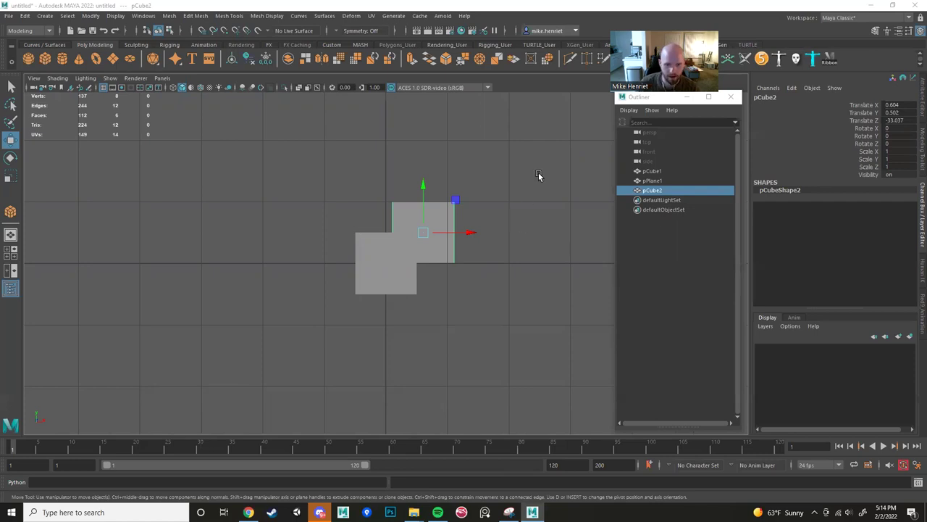
key("space")
key("space")
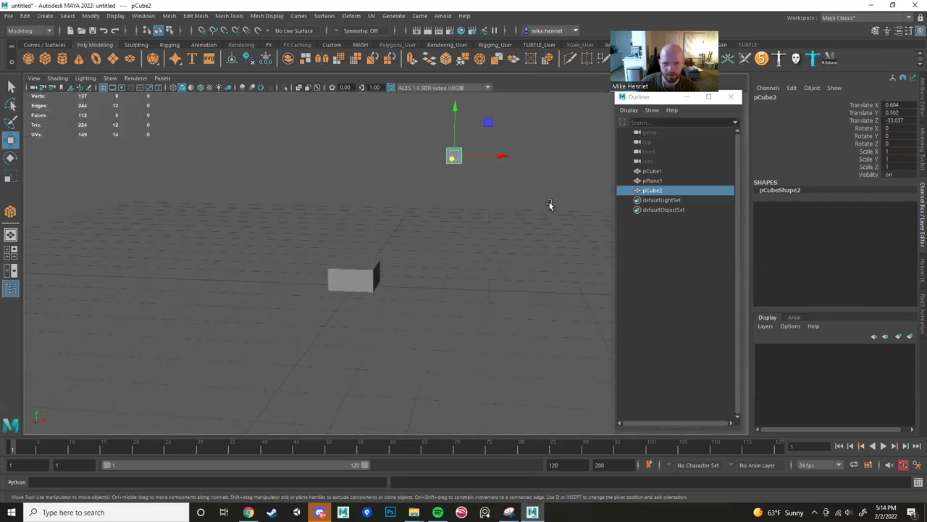
Select pCube1 and move it to about 0.386 in X and 2.41 in Y.
left_click(365, 273)
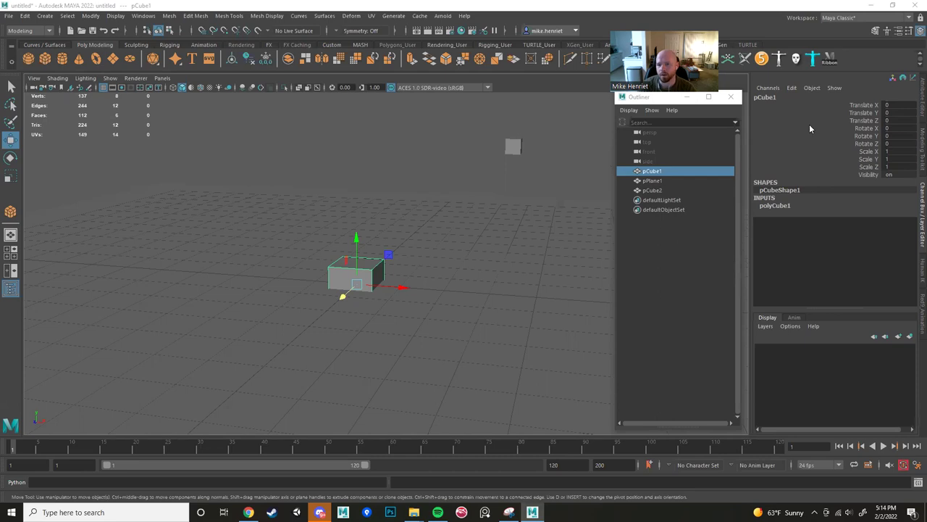
left_click_drag(357, 239, 327, 122)
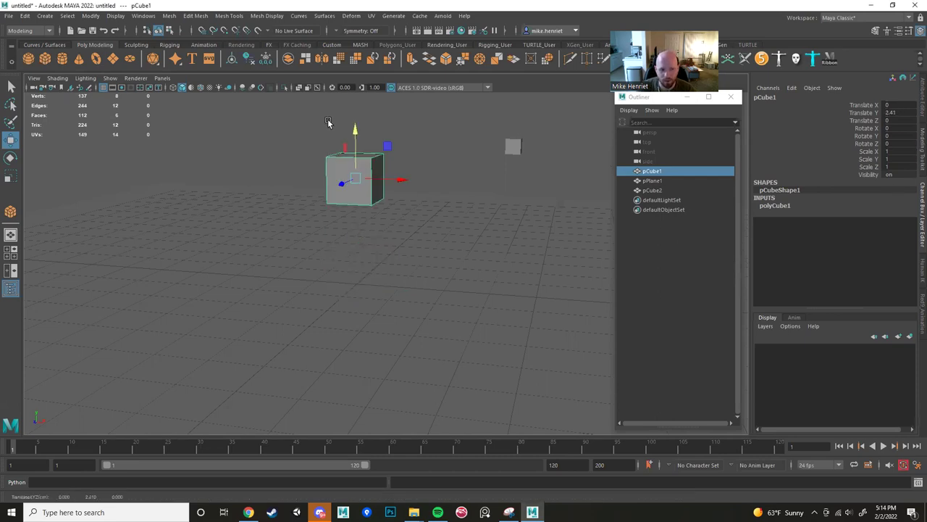
left_click_drag(398, 180, 461, 212)
Rotate pCube1 freely about all three axes and scale it uniformly to about 1.661.
key("e")
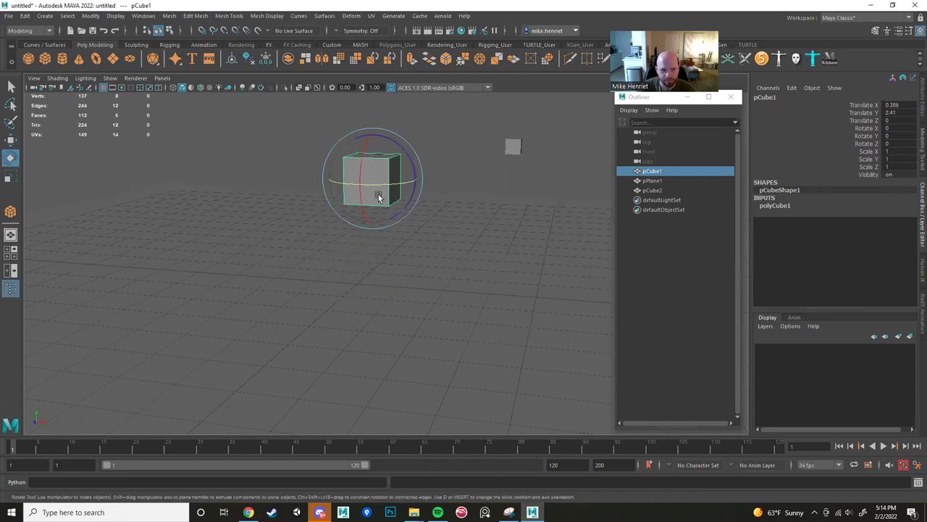
left_click_drag(378, 194, 365, 220)
key("r")
left_click_drag(372, 179, 501, 215)
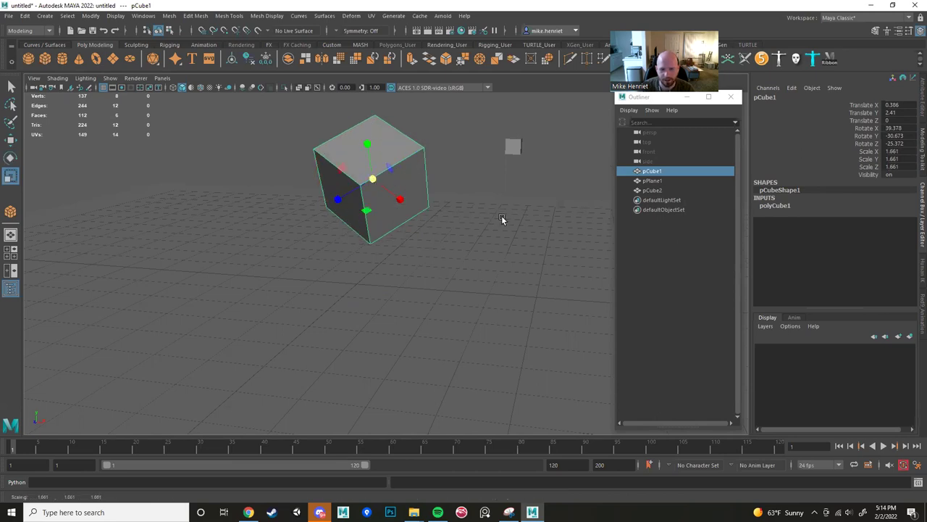
left_click(891, 128)
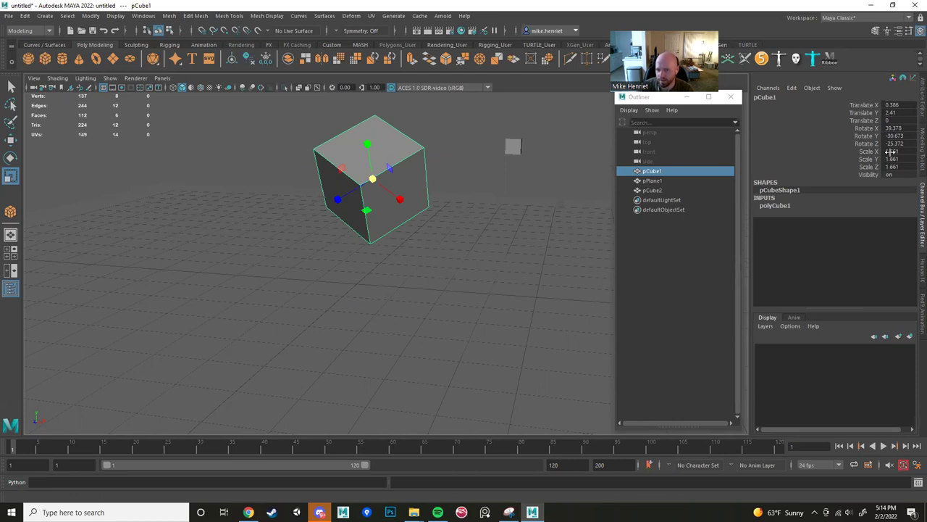
key("e")
left_click_drag(366, 178, 395, 156)
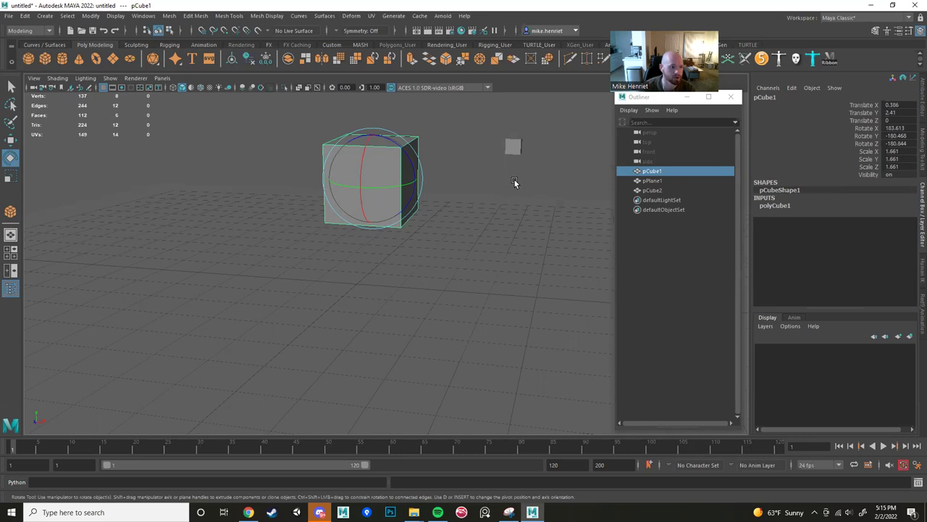
Undo the rotations, scaling and moves made to pCube1 and reselect it in the perspective view.
key("ctrl+z")
key("ctrl+z")
key("ctrl+z")
key("ctrl+z")
key("ctrl+z")
key("ctrl+z")
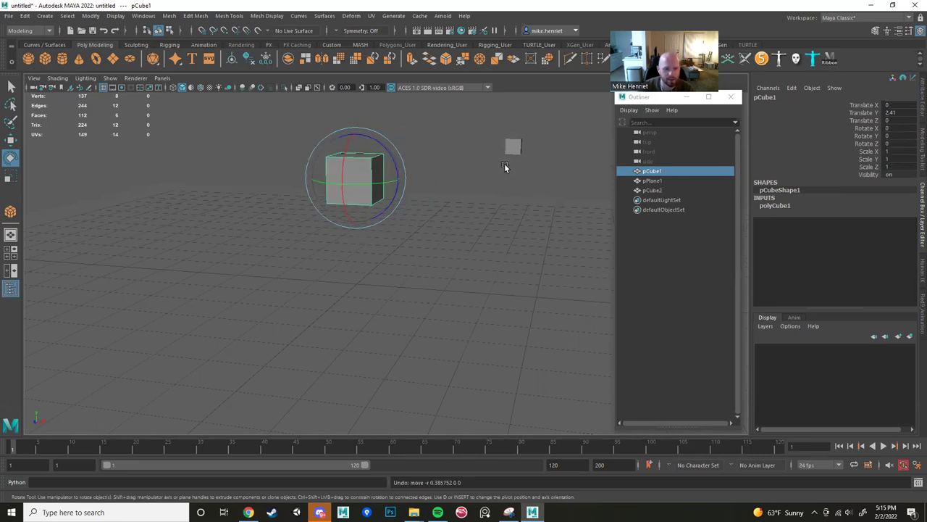
left_click(377, 160)
left_click_drag(219, 216, 420, 240, "alt")
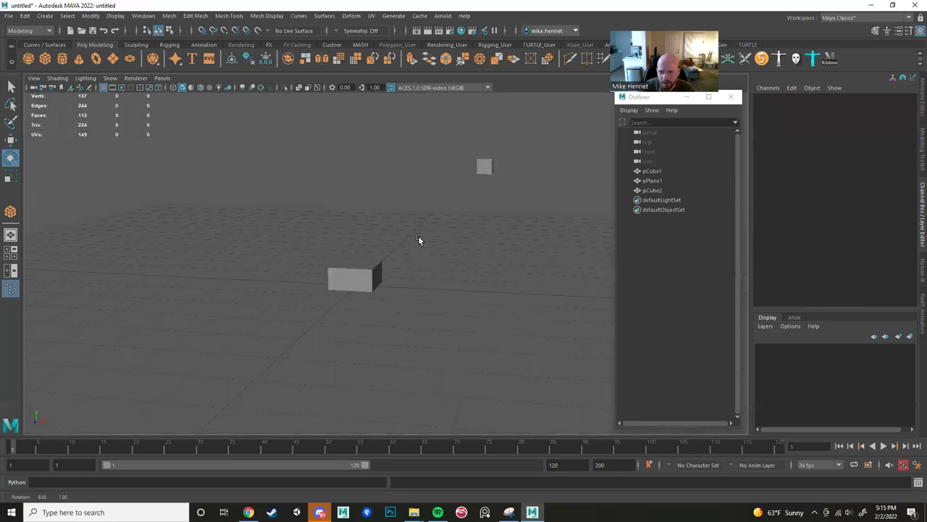
left_click(352, 275)
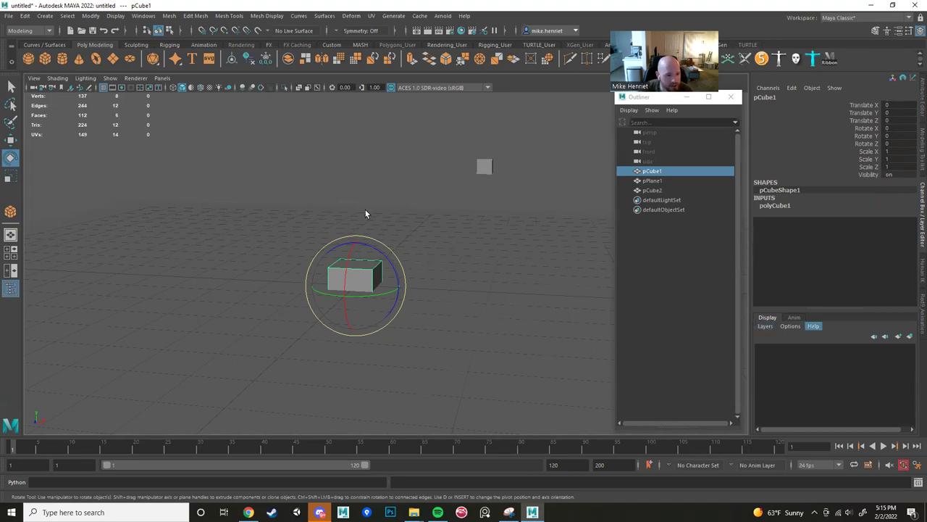
left_click_drag(378, 213, 407, 199, "alt")
Move the distant pCube2 near the grid centre, to about -2.593 in X and -3.349 in Z.
left_click(400, 130)
scroll(389, 186, "down", 8)
key("w")
left_click_drag(439, 169, 388, 263)
scroll(416, 248, "up", 8)
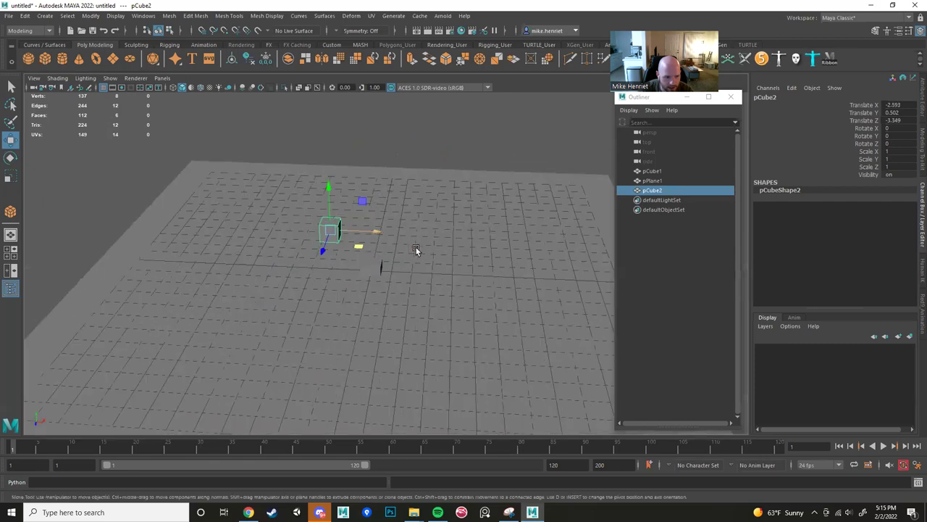
Duplicate pCube2 along X and repeat the offset duplication for five evenly spaced copies, the last at about 5.78 in X.
key("ctrl+d")
left_click_drag(340, 190, 390, 195)
key("shift+d")
key("shift+d")
key("shift+d")
key("shift+d")
scroll(388, 201, "down", 4)
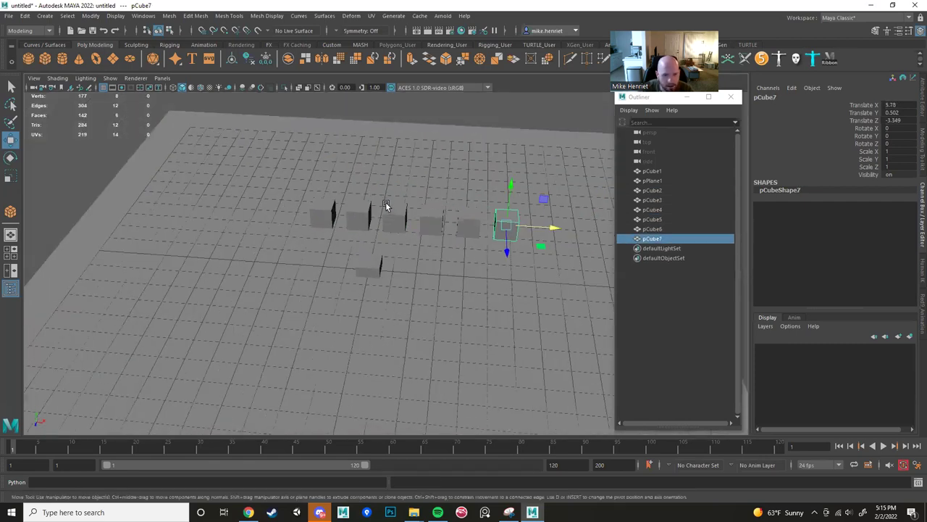
Select pCube4 through pCube7 together and stretch them vertically to about 3.695 in Scale Y.
left_click(473, 221, "shift")
left_click(432, 221, "shift")
left_click(398, 222, "shift")
key("r")
left_click_drag(395, 177, 447, 270)
Move pCube4 and pCube5 together across the ground plane, placing pCube4 at about -3.981 in X and -9.187 in Z.
key("w")
left_click(457, 208)
left_click(430, 199, "shift")
left_click_drag(446, 227, 410, 148)
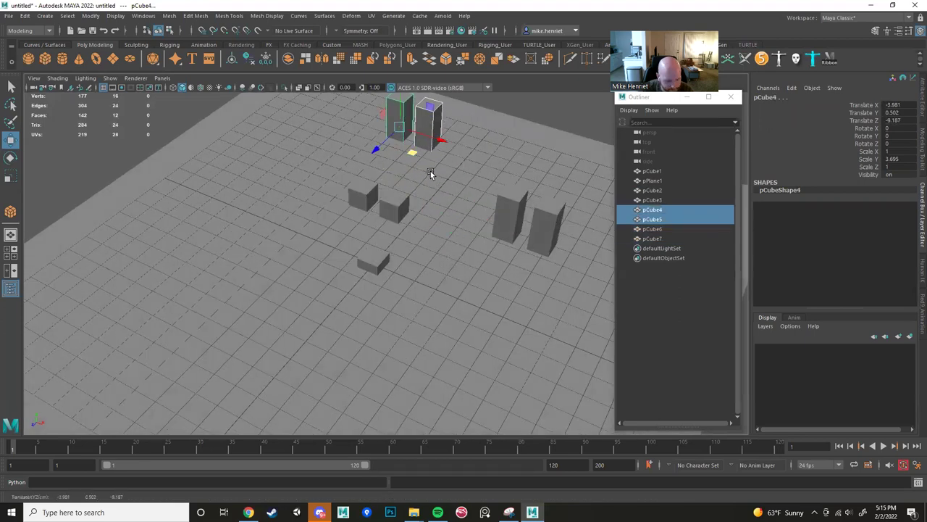
Duplicate the two tall cubes, move the copies beside the row, and enlarge them to about 3.418 in X and Z and 12.63 in Y.
key("ctrl+d")
scroll(429, 244, "down", 4)
left_click_drag(406, 212, 346, 239)
key("r")
left_click_drag(337, 208, 391, 218)
scroll(345, 249, "up", 3)
left_click_drag(346, 249, 389, 213, "alt")
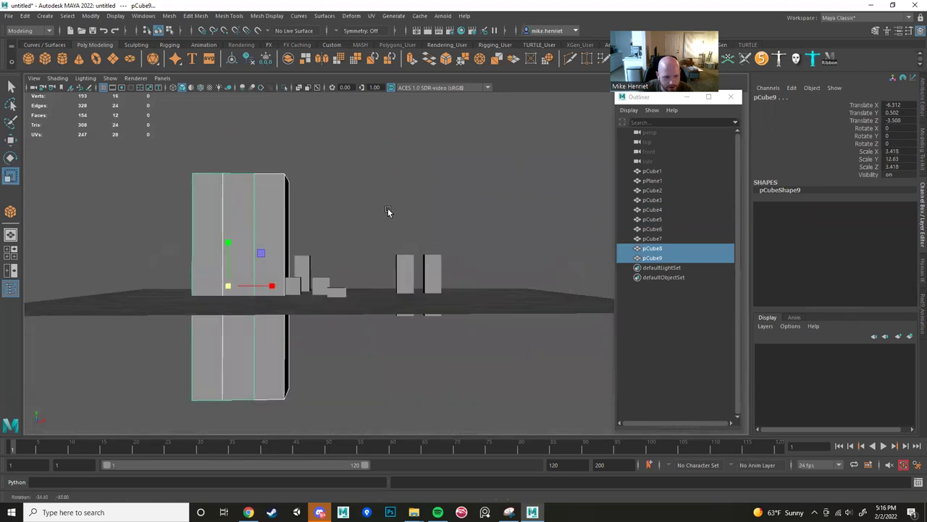
Select pCube2 through pCube9 together, leaving out pCube1 and the ground plane.
left_click_drag(179, 161, 486, 281)
left_click_drag(150, 136, 409, 268)
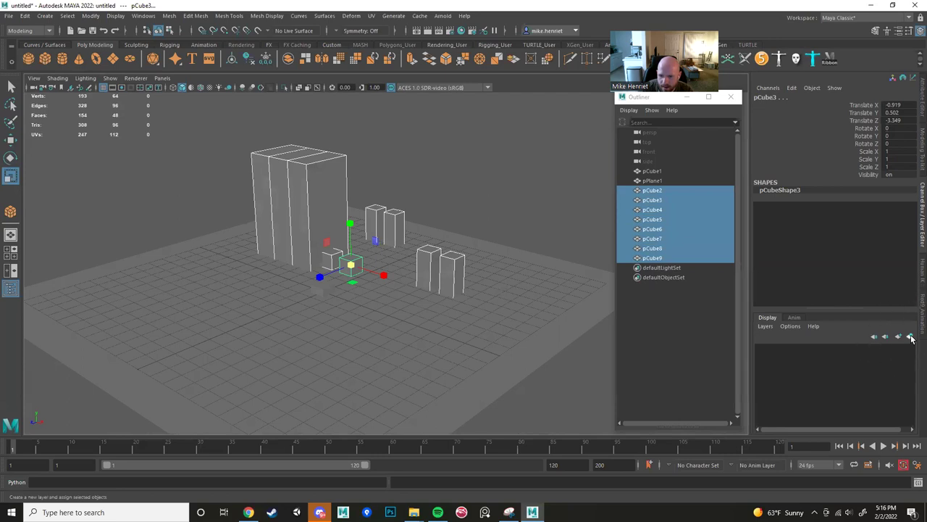
Create a new display layer containing the selected cubes pCube2 to pCube9.
key("ctrl")
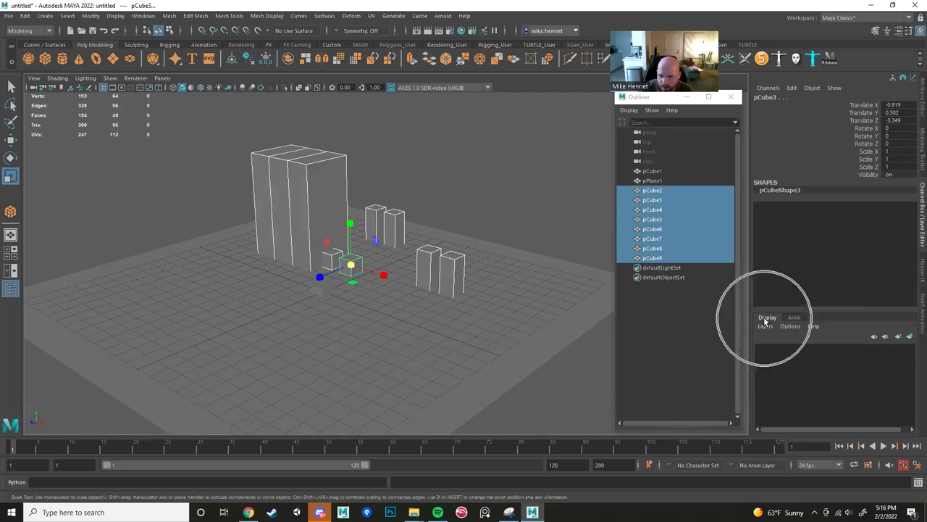
left_click(909, 337)
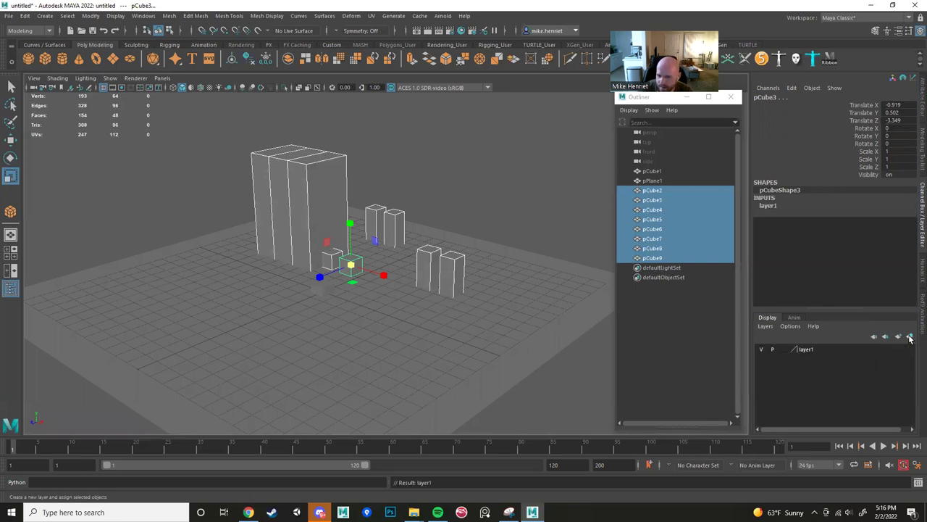
Toggle the new layer's visibility off and on several times to compare the scene with and without its cubes.
left_click(760, 349)
left_click(760, 349)
left_click(759, 349)
left_click(759, 349)
left_click(760, 349)
left_click(760, 349)
left_click(760, 349)
left_click(760, 349)
left_click(760, 350)
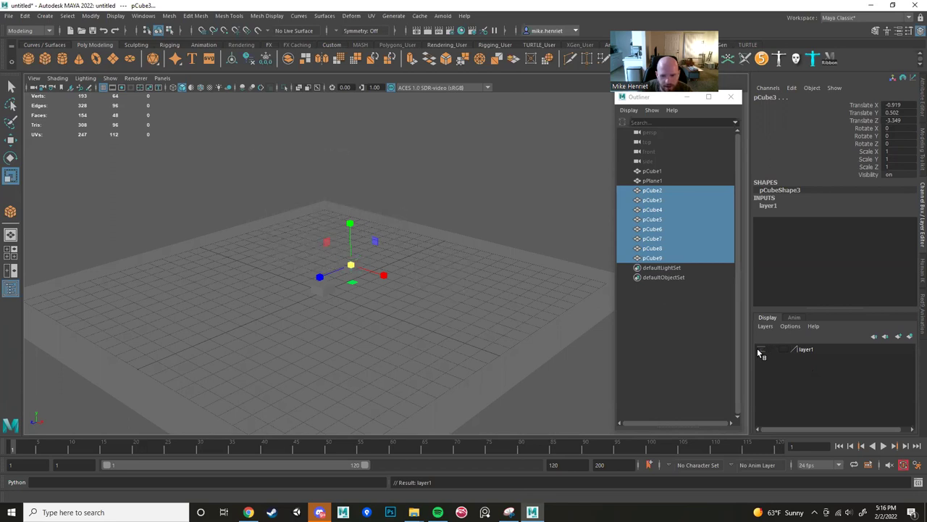
left_click(760, 349)
left_click(759, 349)
left_click(759, 350)
left_click(821, 371)
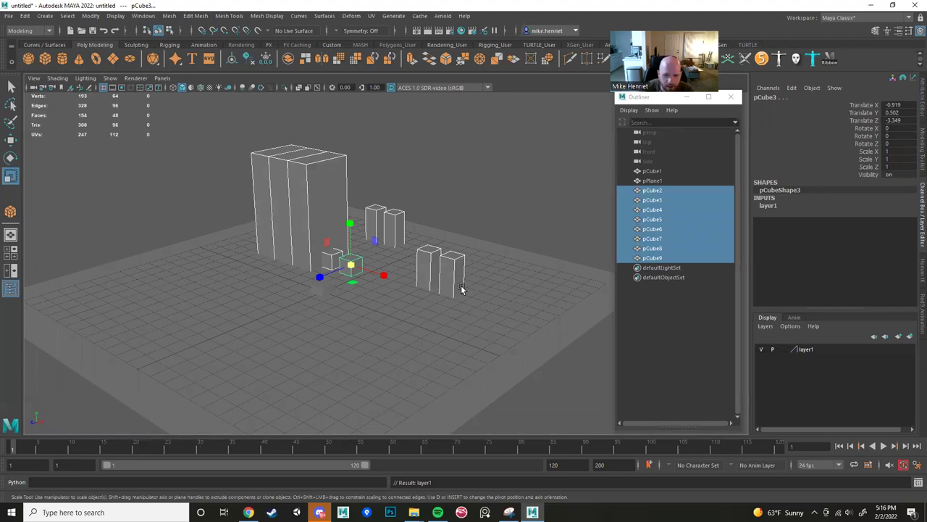
Hide the display layer and view the ground plane and the remaining cube on their own.
left_click_drag(462, 289, 454, 308, "alt")
right_click_drag(304, 301, 374, 311, "alt")
left_click_drag(374, 311, 457, 300, "alt")
middle_click_drag(457, 300, 544, 291, "alt")
right_click_drag(543, 291, 740, 411, "alt")
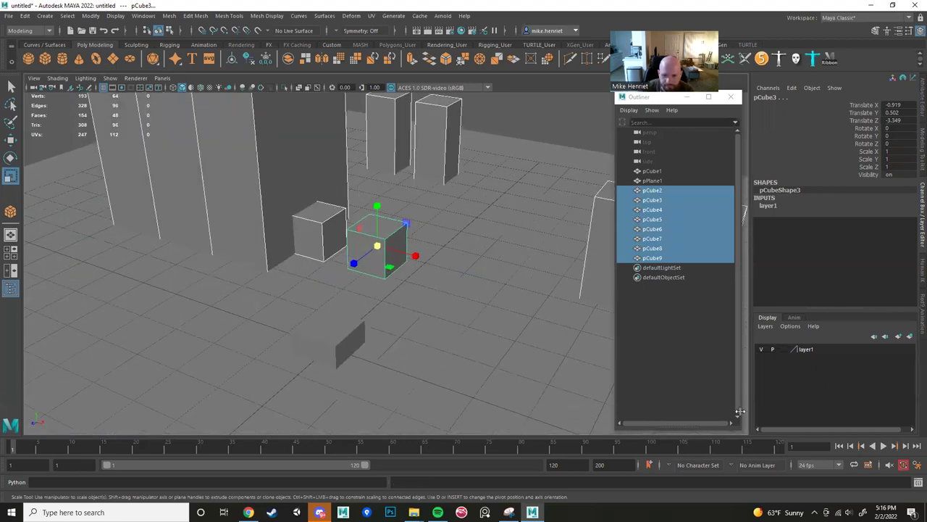
left_click(761, 349)
right_click_drag(432, 305, 311, 290, "alt")
left_click(474, 312)
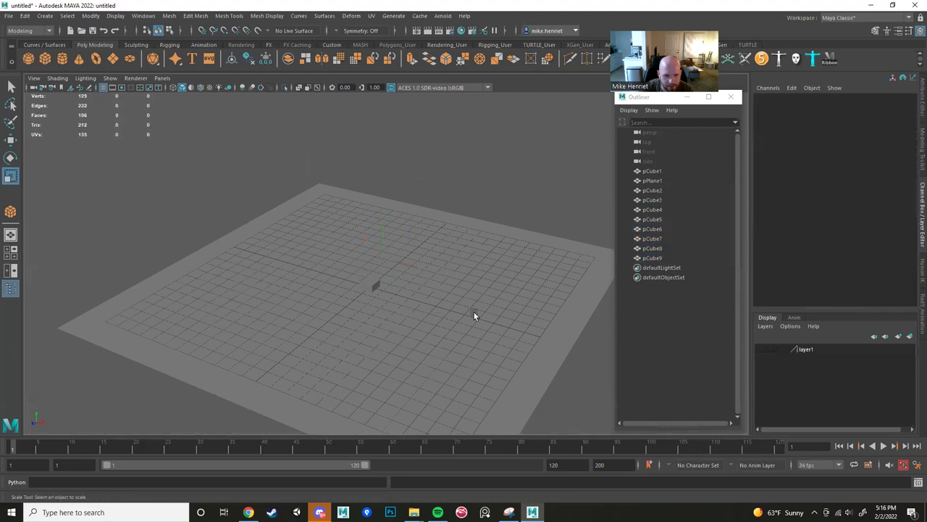
left_click_drag(473, 312, 469, 350, "alt")
Make the layer's cubes visible again and clear the ground plane selection.
left_click(422, 215)
scroll(423, 214, "up", 5)
key("ctrl+shift+h")
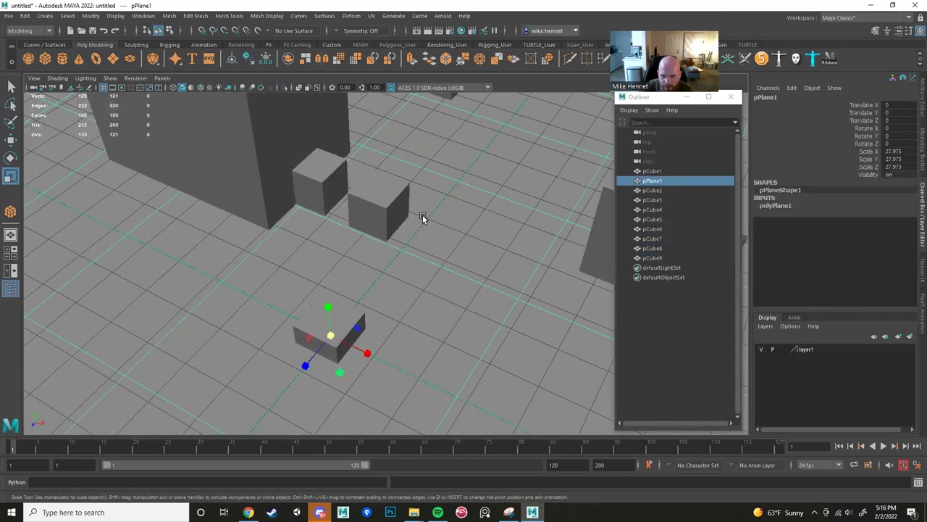
scroll(422, 214, "down", 5)
left_click_drag(422, 214, 509, 249, "alt")
key("ctrl+z")
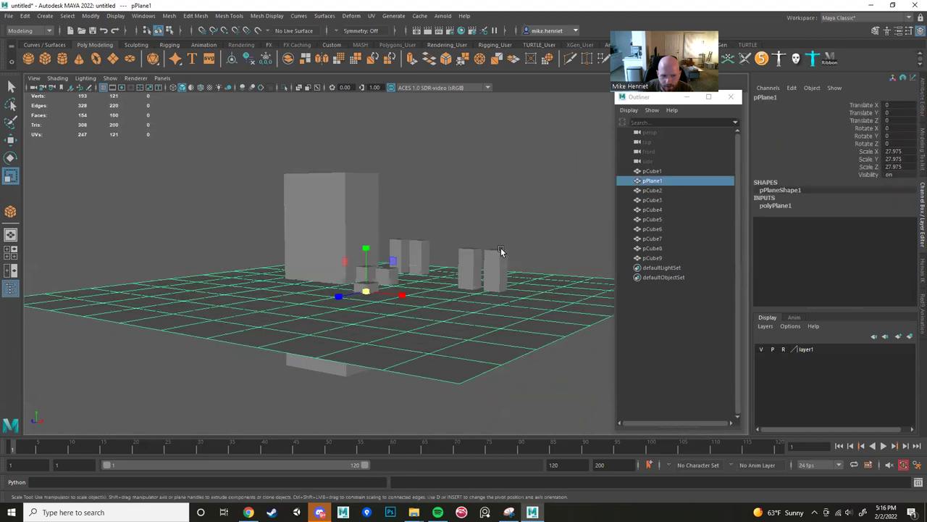
left_click(303, 149)
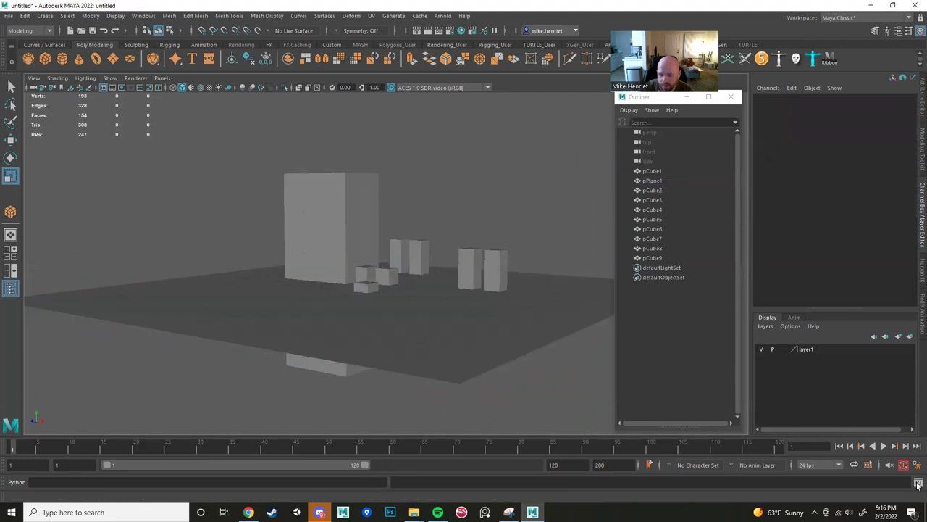
Delete the layer's cubes pCube2 to pCube9, keeping the original cube and the ground plane.
left_click_drag(410, 225, 472, 229, "alt")
left_click(420, 300)
scroll(421, 299, "up", 5)
left_click(471, 230)
left_click_drag(452, 283, 398, 307, "alt")
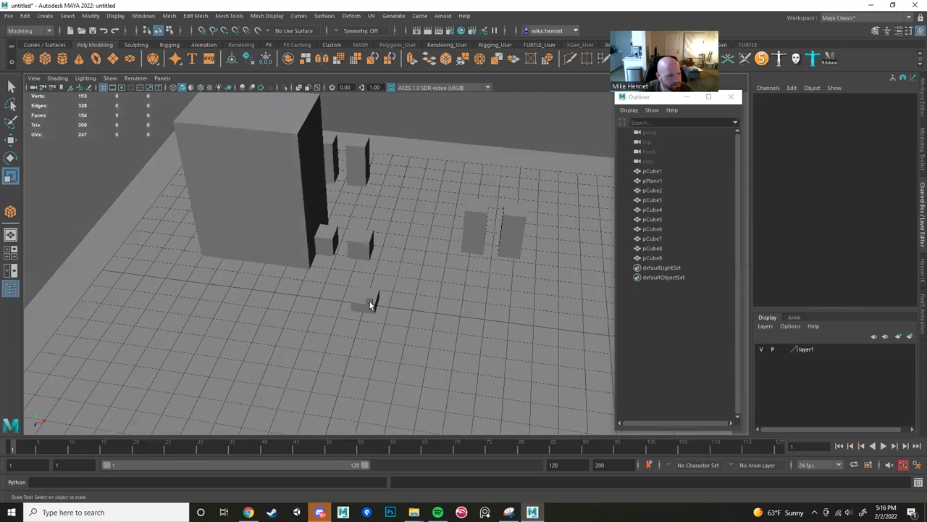
left_click(370, 303)
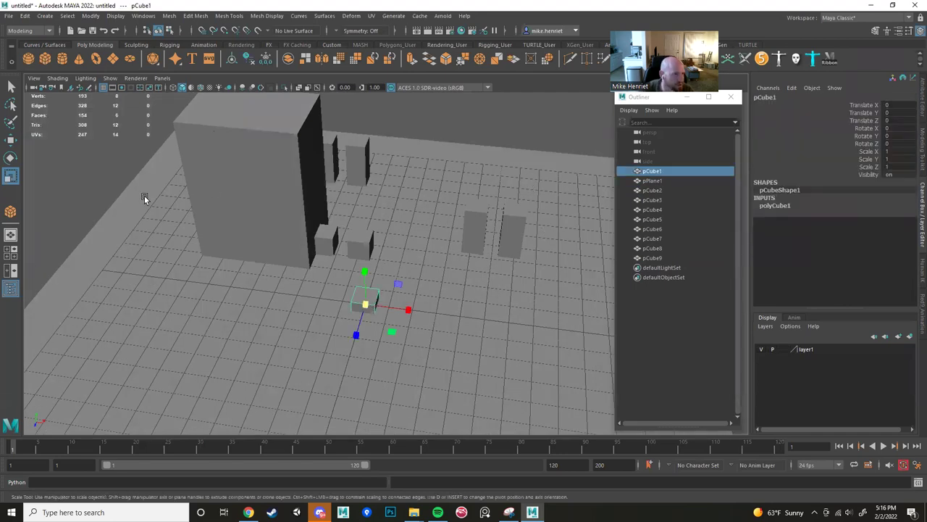
left_click_drag(371, 175, 188, 171, "alt")
left_click_drag(248, 151, 474, 250)
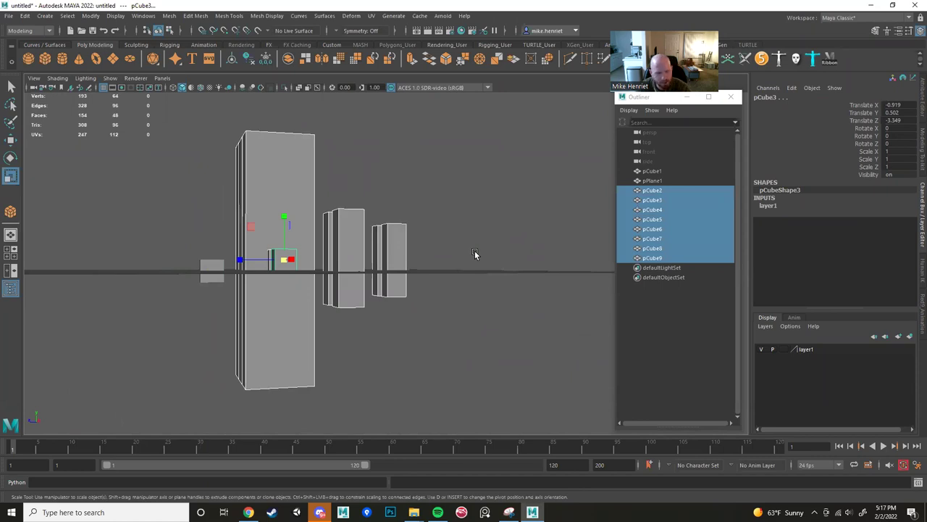
key("Delete")
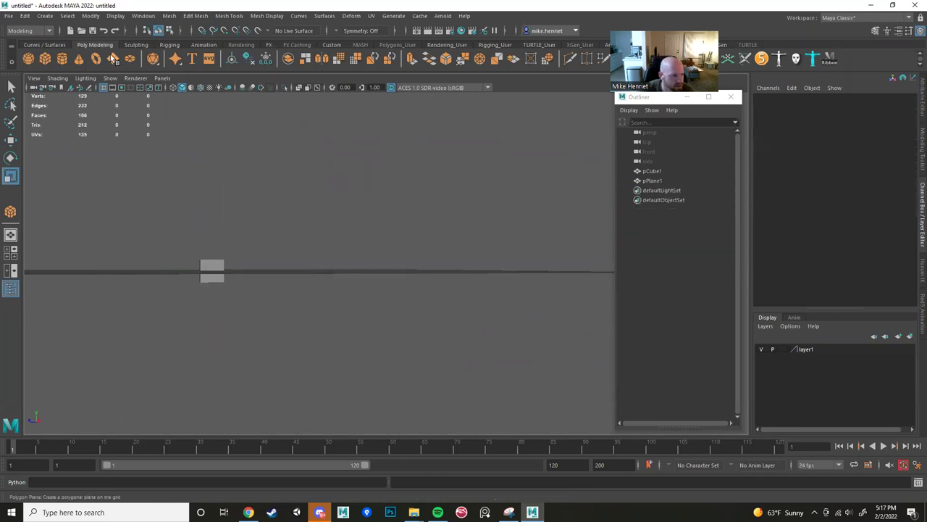
Create a polygon sphere, place it beside the cube at about X 2.8, Y 1.05, and enlarge it unevenly.
left_click(28, 58)
left_click_drag(240, 185, 386, 186, "alt")
scroll(386, 187, "up", 1)
key("w")
left_click_drag(285, 249, 444, 330, "alt")
key("r")
left_click_drag(355, 323, 332, 340)
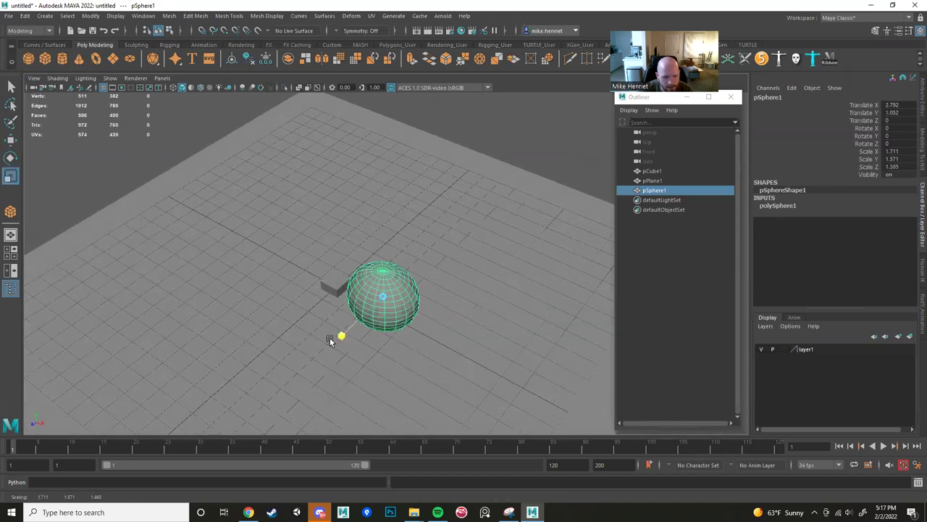
Duplicate the original cube, scale the copy to about 4.41, and move it to about X -5.74, Y 1.14, Z -2.32.
scroll(402, 310, "down", 5)
left_click_drag(401, 310, 327, 314, "alt")
left_click(346, 265)
scroll(400, 281, "up", 4)
key("w")
left_click_drag(413, 271, 310, 230, "alt")
key("ctrl+d")
key("r")
key("w")
mouse_move(382, 247)
left_mouse_down("alt")
mouse_move(406, 256)
mouse_move(428, 300)
mouse_move(387, 313)
mouse_move(284, 302)
mouse_move(313, 284)
mouse_move(365, 310)
mouse_move(389, 306)
mouse_move(315, 325)
mouse_move(384, 286)
mouse_move(430, 231)
mouse_move(425, 216)
mouse_move(484, 201)
mouse_move(455, 201)
left_mouse_up("alt")
Delete the ground plane, the large duplicate cube and the sphere, keeping only the original cube.
left_click(354, 303)
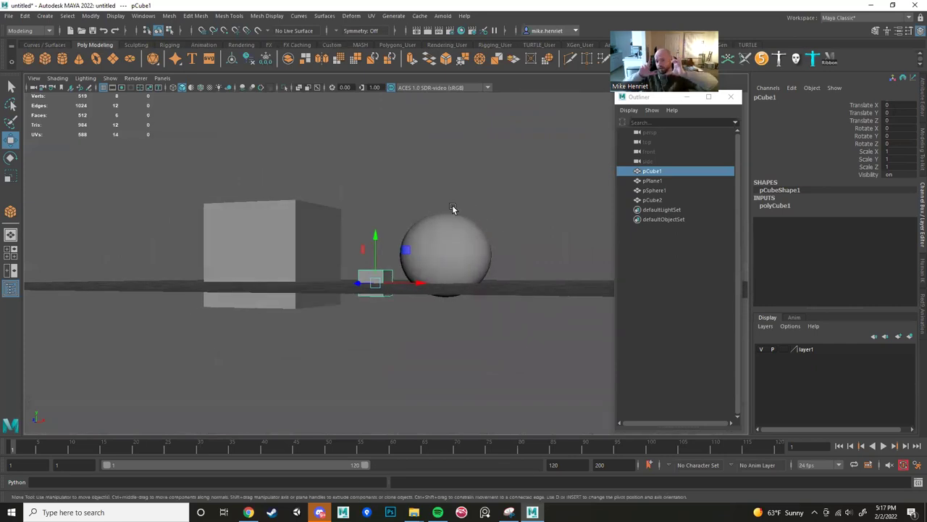
left_click(439, 294)
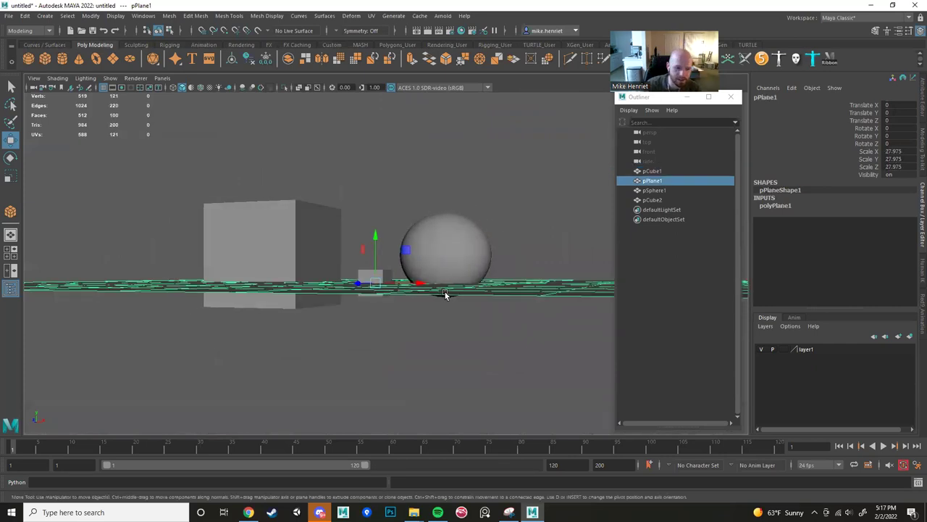
scroll(443, 293, "up", 3)
key("Delete")
scroll(445, 305, "down", 5)
left_click(264, 220)
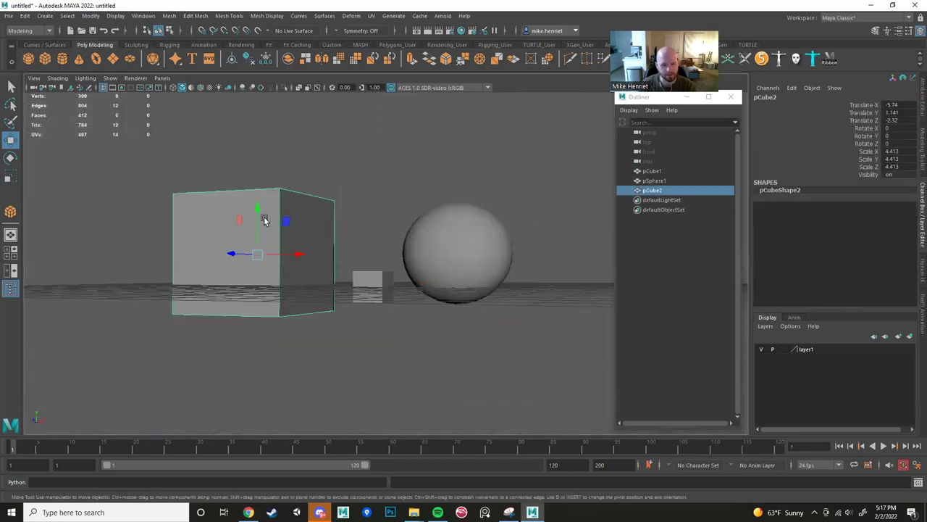
left_click(445, 252, "shift")
key("Delete")
Raise the cube to about Y 0.506 and move it far off the grid to about X -24.76.
left_click_drag(418, 267, 335, 344, "alt")
right_click_drag(335, 344, 378, 295, "alt")
left_click_drag(378, 296, 377, 292, "alt")
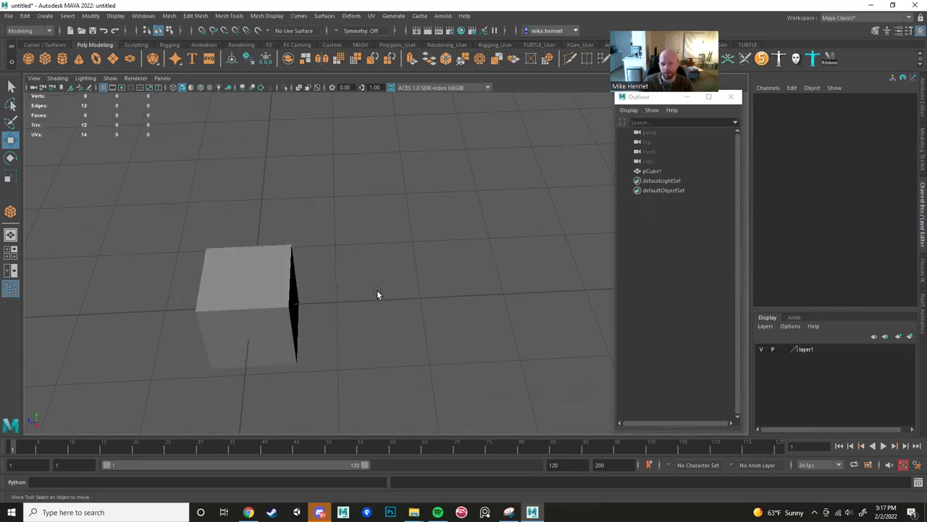
left_click(256, 261)
left_click_drag(260, 264, 16, 270, "alt")
right_click_drag(455, 263, 355, 263, "alt")
left_click_drag(189, 268, 26, 261)
right_click_drag(456, 275, 356, 276, "alt")
left_click_drag(422, 265, 267, 268, "alt")
scroll(375, 273, "up", 6)
scroll(395, 231, "down", 5)
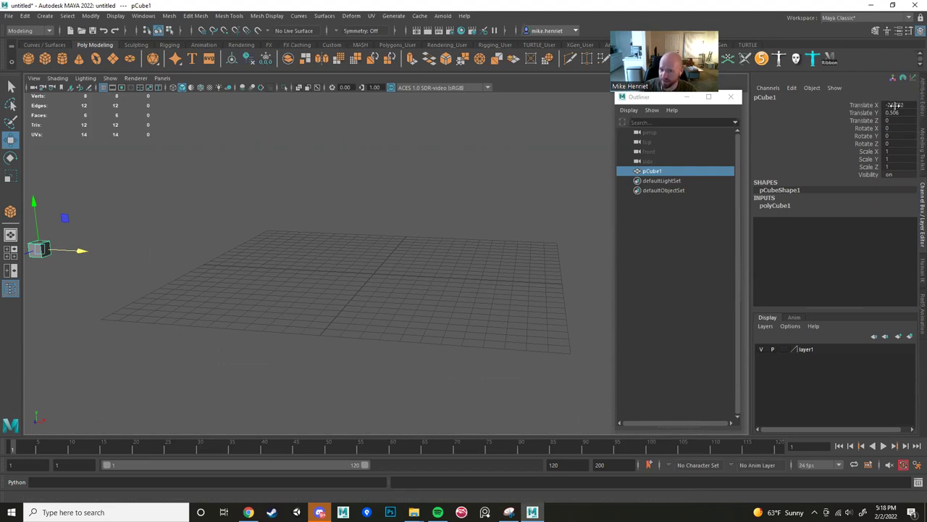
Return the cube to X 0 at the centre of the grid.
scroll(400, 219, "up", 3)
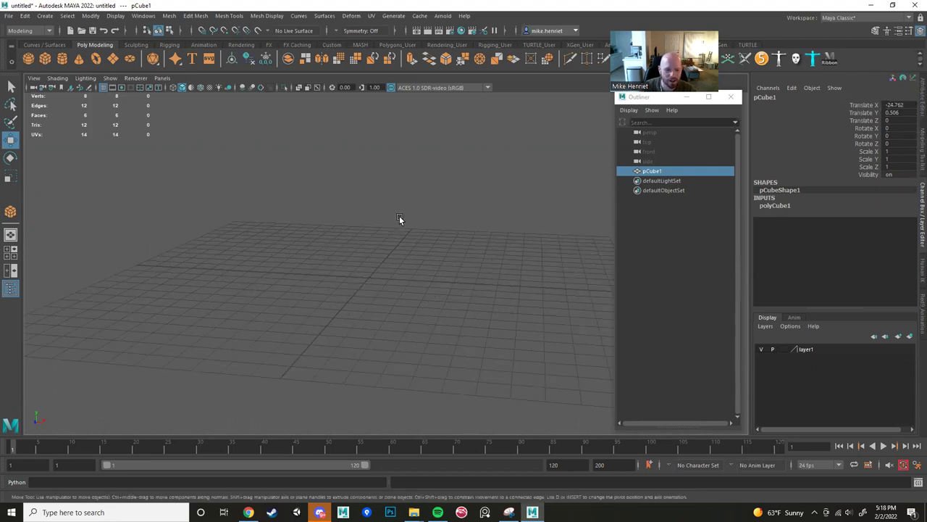
left_click_drag(393, 219, 319, 224, "alt")
middle_click_drag(315, 220, 347, 248)
scroll(348, 248, "down", 2)
left_click_drag(349, 250, 414, 268, "alt")
scroll(412, 263, "up", 3)
middle_click_drag(419, 260, 425, 256, "alt")
scroll(424, 257, "up", 4)
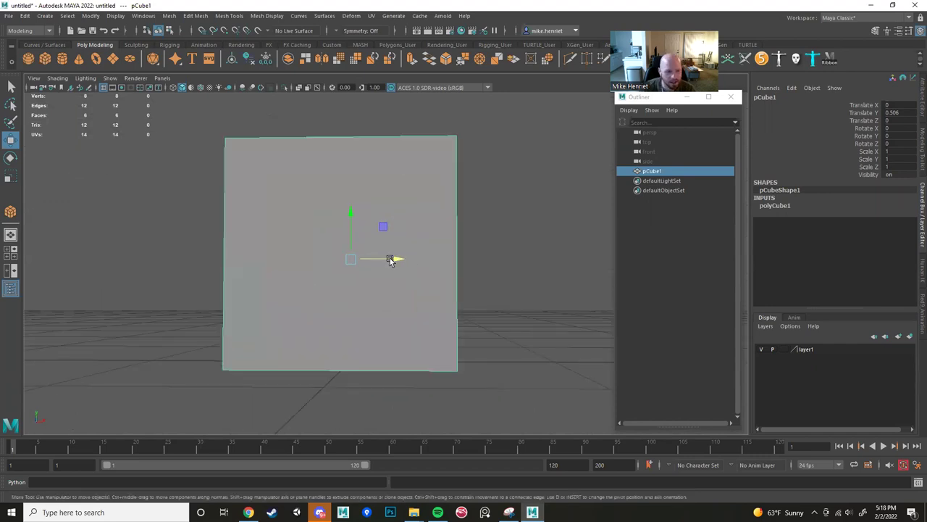
scroll(391, 260, "down", 5)
left_click_drag(392, 259, 349, 263, "alt")
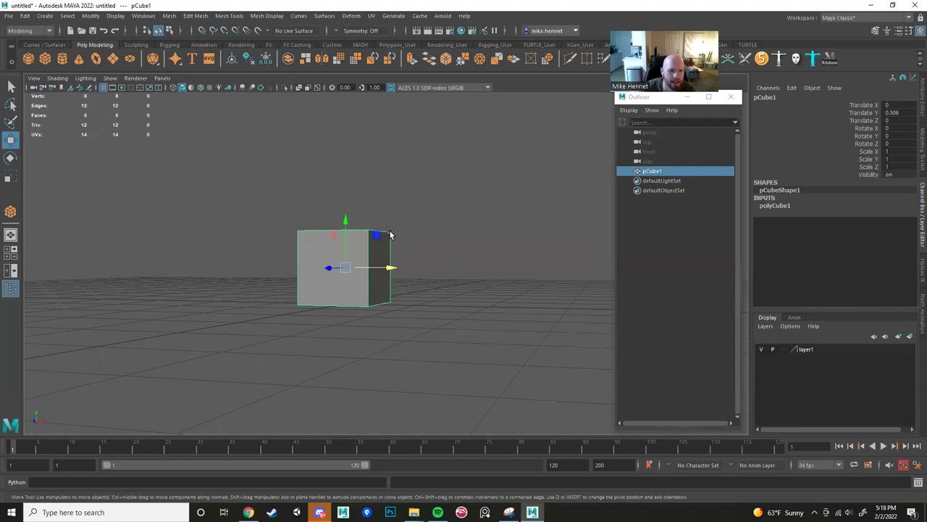
Move the cube away from the origin to about X 2.398, Y 2.445, Z -2.637.
left_click_drag(390, 233, 575, 231)
scroll(456, 259, "down", 2)
left_click_drag(456, 259, 378, 259, "alt")
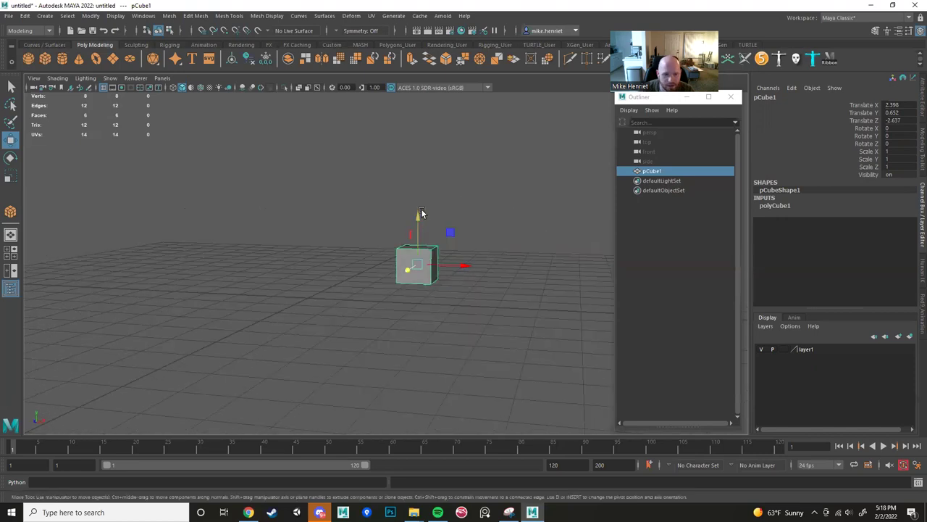
left_click_drag(421, 213, 422, 151)
left_click_drag(458, 260, 412, 269, "alt")
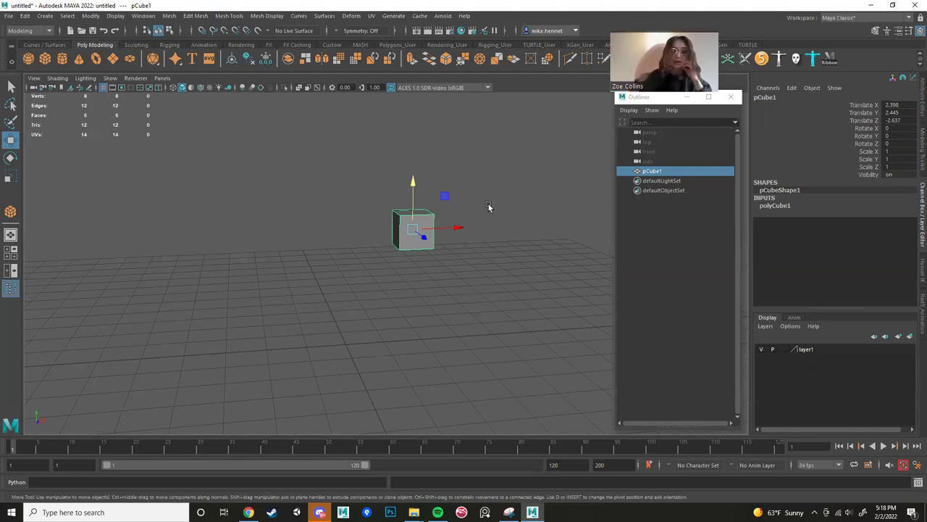
left_click_drag(488, 205, 484, 249, "alt")
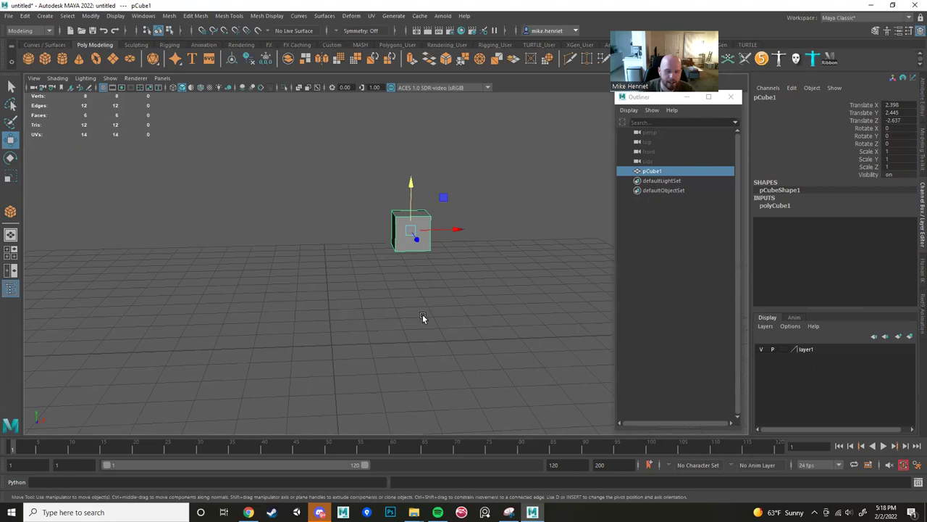
Move the cube along the X axis beyond the grid to about X 15.555.
scroll(422, 316, "down", 5)
left_click_drag(434, 261, 402, 301)
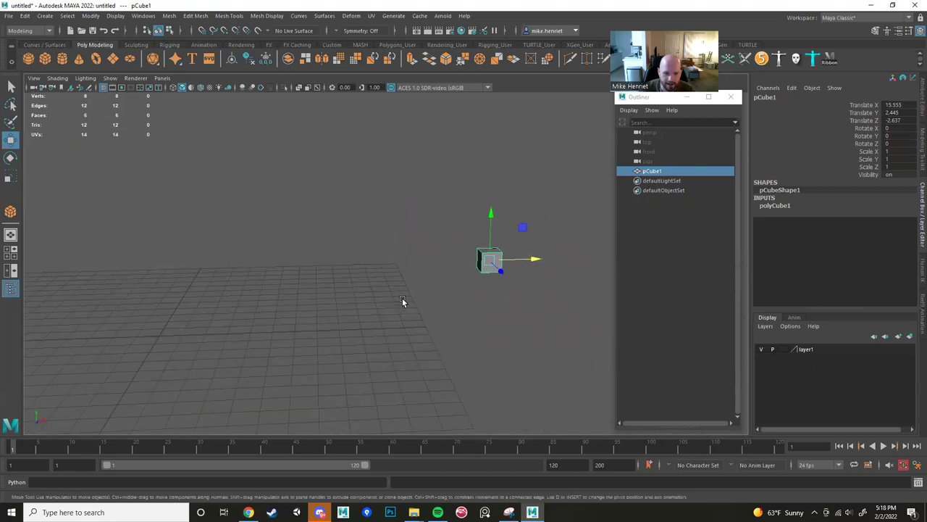
key("ctrl")
key("ctrl")
key("ctrl")
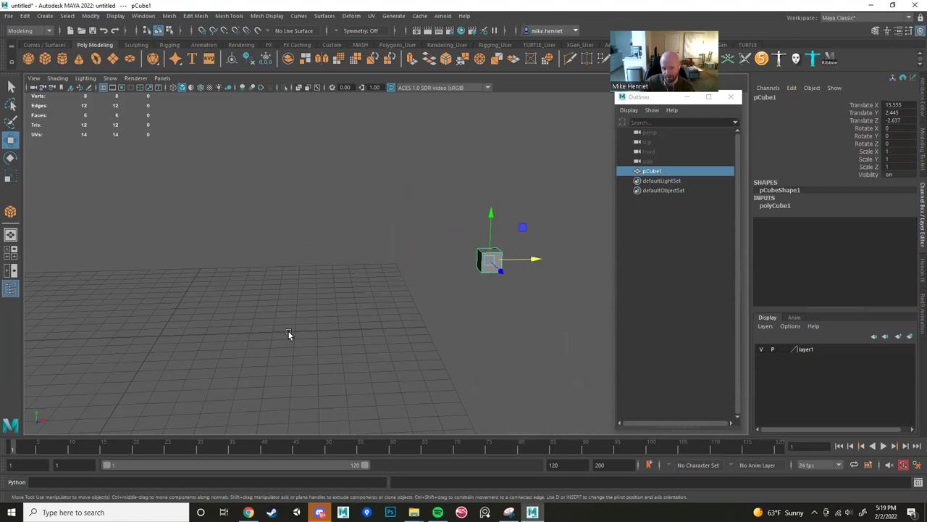
Undo the cube's recent moves away from the origin.
key("ctrl+z")
key("ctrl+z")
key("ctrl+z")
key("ctrl+z")
middle_click_drag(226, 342, 462, 281, "alt")
scroll(462, 281, "up", 8)
left_click_drag(463, 281, 416, 292, "alt")
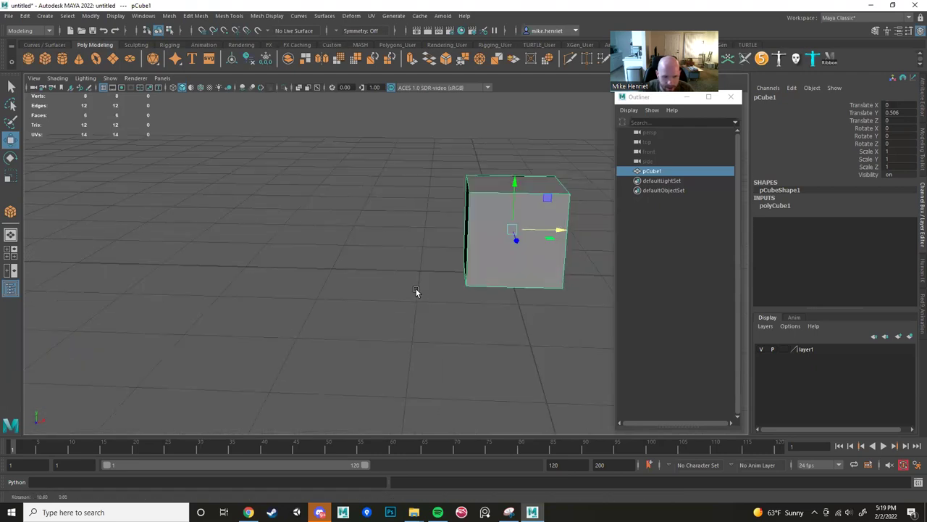
middle_click_drag(415, 291, 320, 259, "alt")
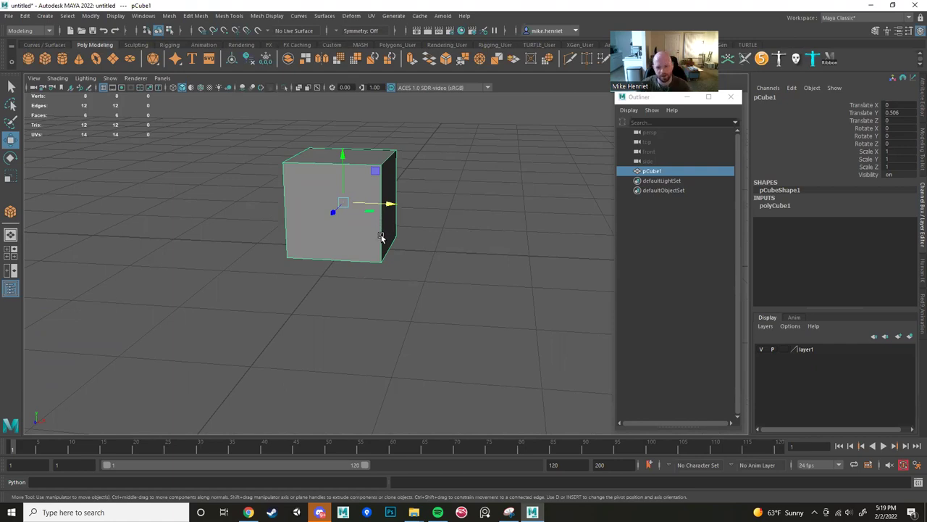
Try a small shift of the cube along the X axis and undo it.
left_click_drag(401, 206, 403, 209)
key("ctrl+z")
scroll(439, 248, "down", 6)
middle_click_drag(428, 284, 428, 299, "alt")
scroll(428, 299, "up", 4)
scroll(426, 296, "down", 10)
scroll(435, 241, "up", 8)
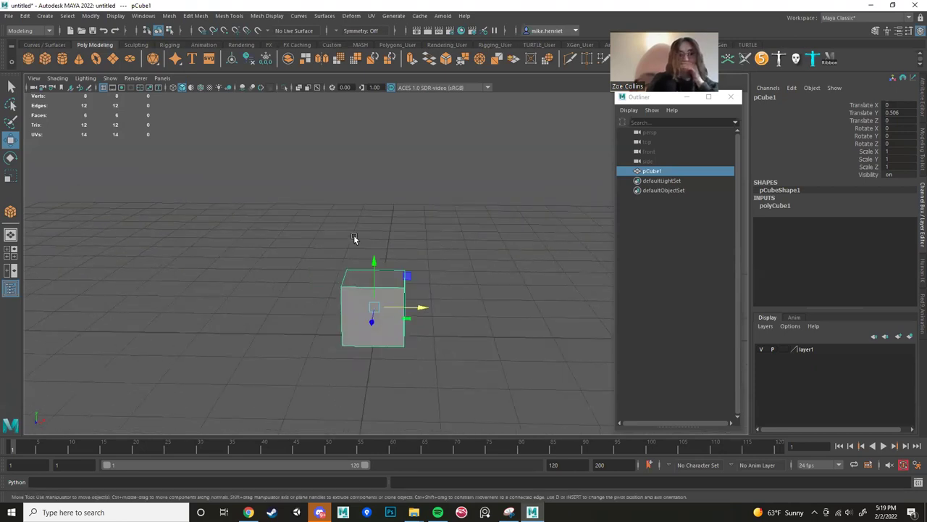
left_click_drag(348, 226, 530, 248, "alt")
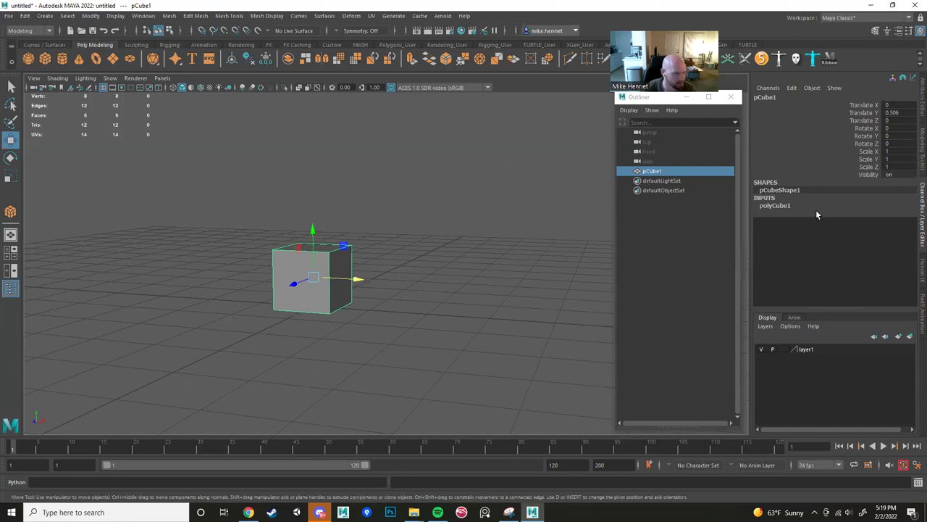
Frame the selected cube in the viewport and start timeline playback.
left_click_drag(225, 241, 405, 243, "alt")
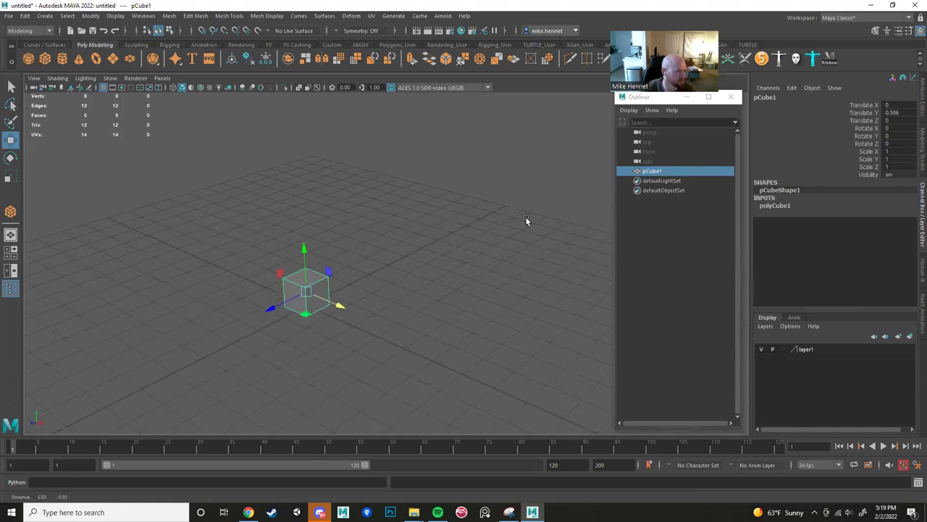
scroll(526, 220, "up", 2)
key("f")
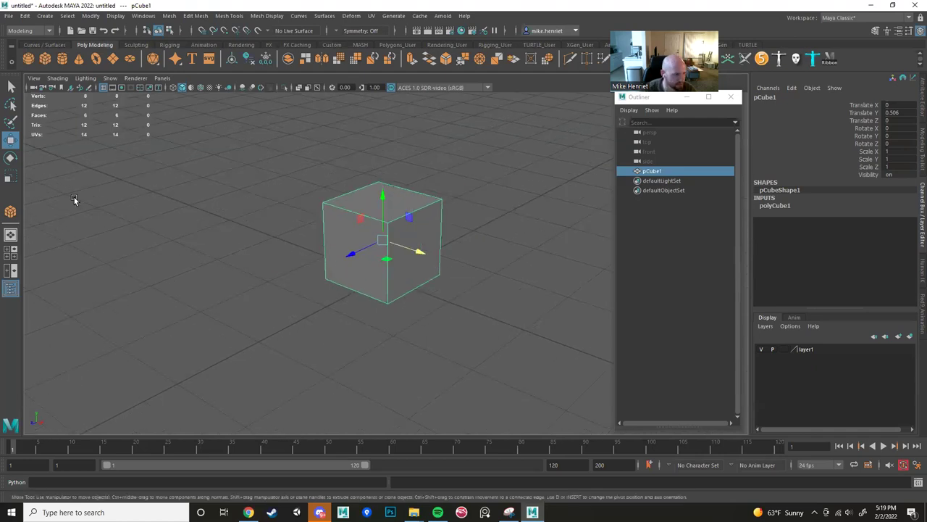
scroll(279, 389, "down", 3)
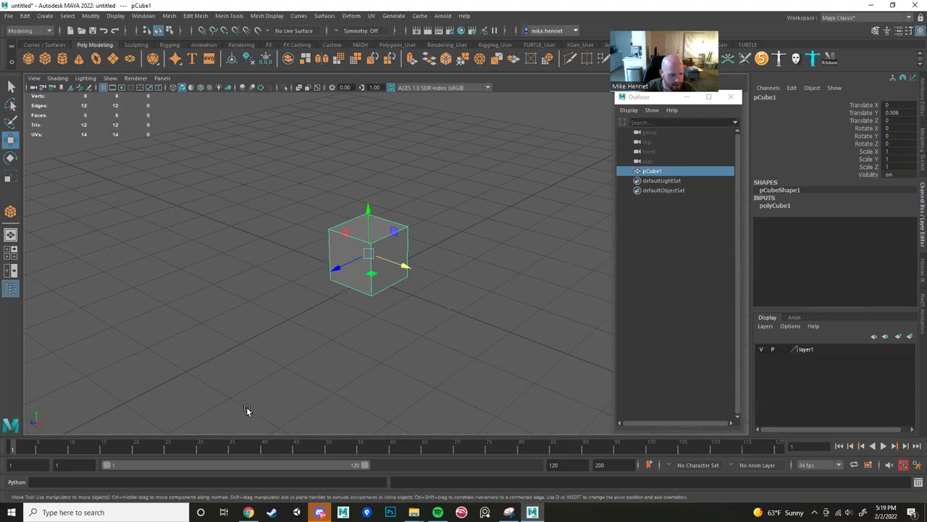
key("alt+v")
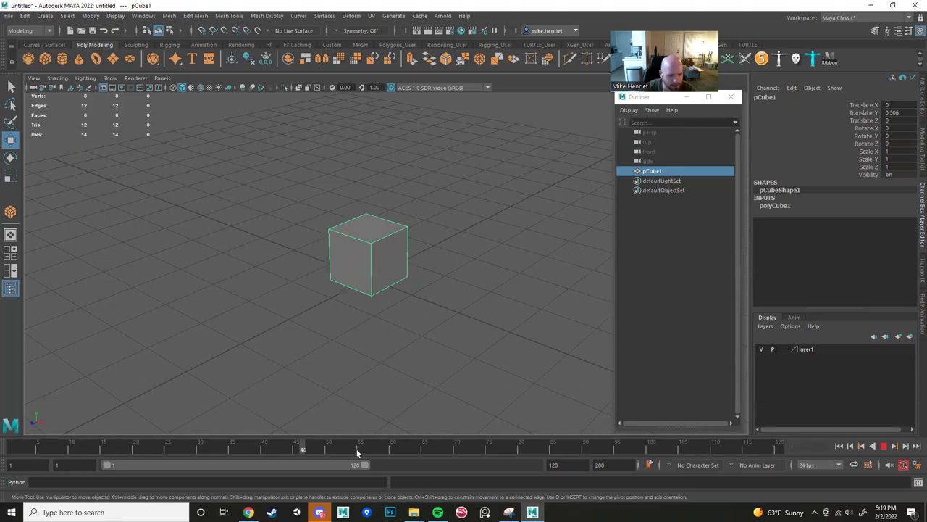
Stop the playback, scrub through the timeline and play it again, and return to frame 1.
key("Escape")
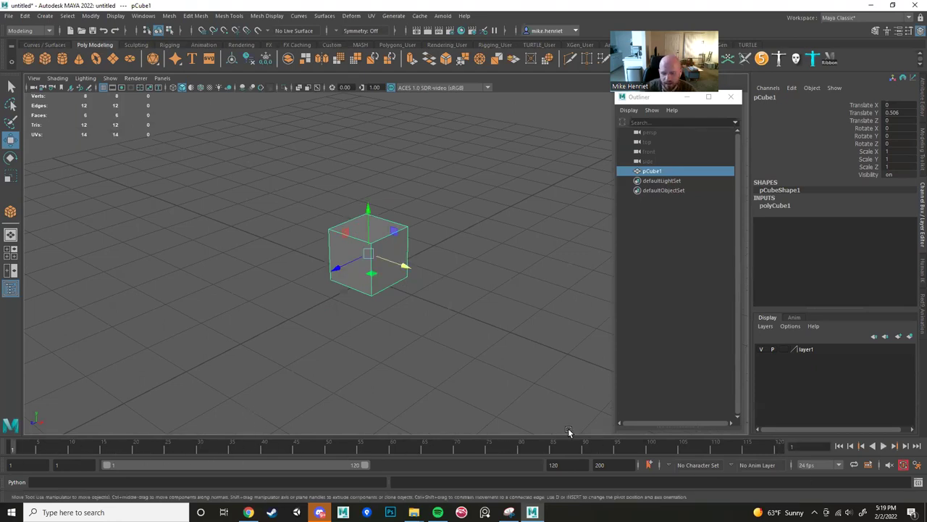
left_click_drag(21, 454, 470, 454)
key("alt+v")
left_click_drag(6, 463, 381, 449)
mouse_move(206, 448)
left_mouse_down()
mouse_move(726, 478)
mouse_move(12, 463)
mouse_move(107, 450)
mouse_move(209, 457)
mouse_move(5, 451)
mouse_move(3, 441)
left_mouse_up()
Create a polygon cylinder and move it behind the cube to about X 0.478, Z -5.932.
right_click_drag(492, 313, 384, 329, "alt")
left_click_drag(387, 326, 420, 297, "alt")
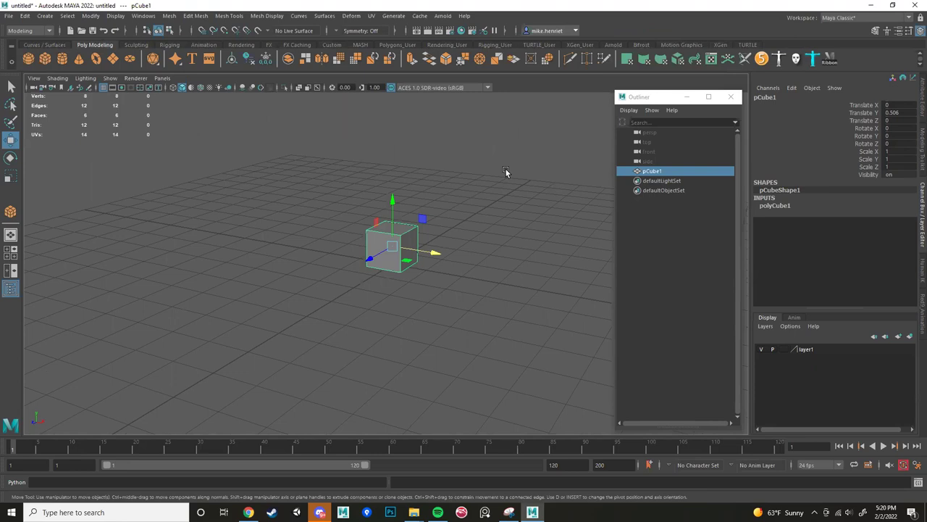
left_click_drag(506, 169, 401, 238, "alt")
left_click(62, 58)
left_click_drag(396, 284, 246, 140)
Create a polygon cone and move it beside the cylinder to about X -3.699, Z -5.087.
left_click(79, 58)
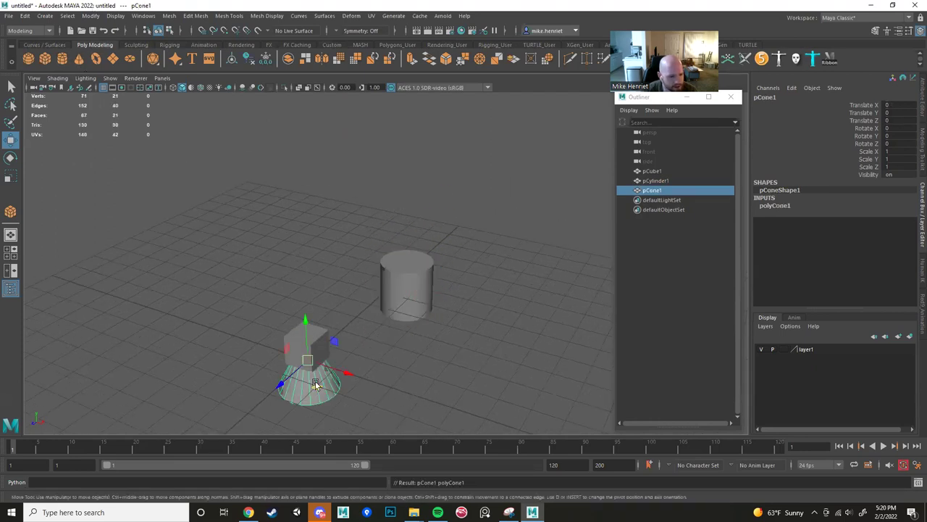
left_click_drag(316, 387, 313, 292)
scroll(340, 297, "down", 3)
Duplicate the cone and cylinder together and move the copies so the new cone sits at about X -9.297, Z -1.541.
left_click(406, 278, "shift")
left_click_drag(406, 278, 433, 325, "alt")
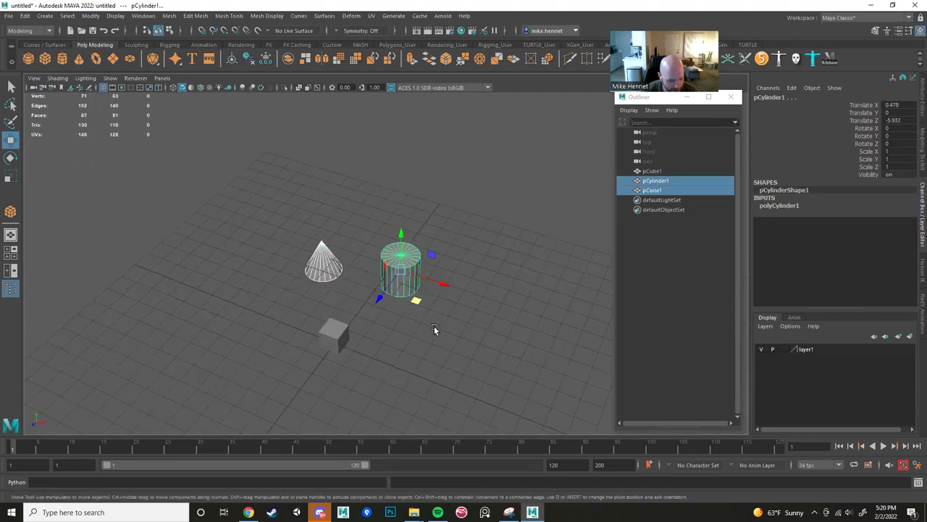
left_click(491, 306)
left_click(321, 263)
left_click_drag(257, 178, 464, 311)
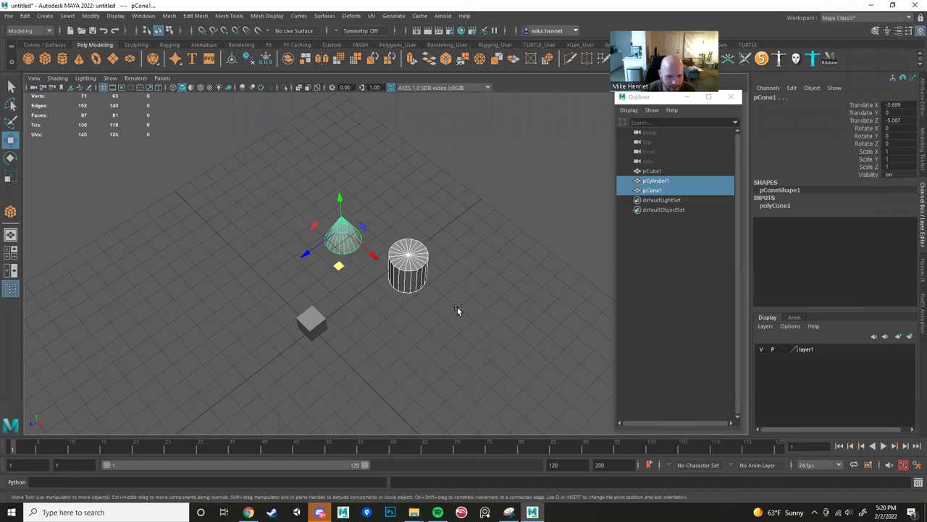
key("ctrl+d")
left_click_drag(338, 266, 420, 237)
Duplicate the copied pair, place the new cone and cylinder behind the others and scale them up to about 2.287.
key("ctrl+d")
key("r")
scroll(421, 235, "down", 2)
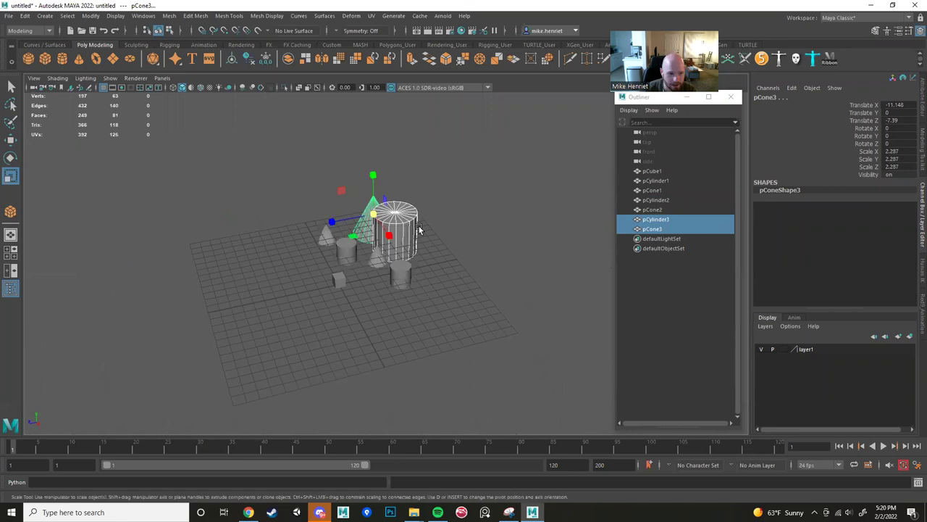
Duplicate the enlarged cone and cylinder and move the copies alongside, with the new cylinder at about X -1.326, Z -10.045.
key("w")
left_click_drag(355, 234, 391, 227)
key("ctrl+d")
Select all the cones and cylinders without the cube and assign them to a new display layer.
scroll(431, 262, "up", 3)
left_click_drag(332, 240, 545, 365)
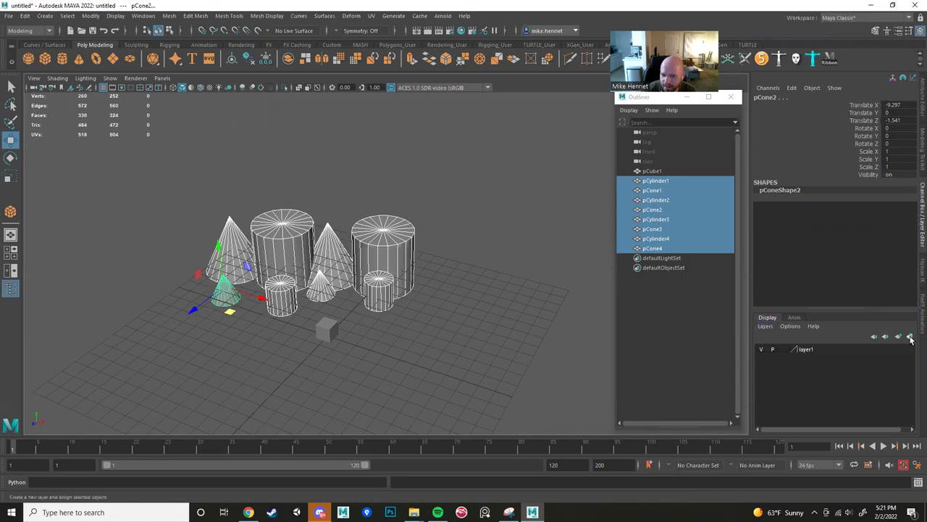
key("ctrl")
key("ctrl")
key("ctrl")
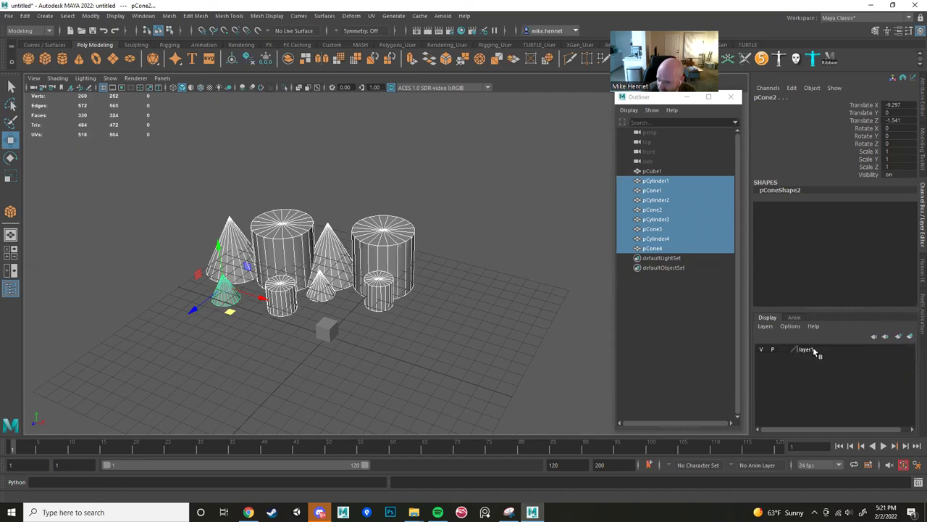
left_click(813, 349)
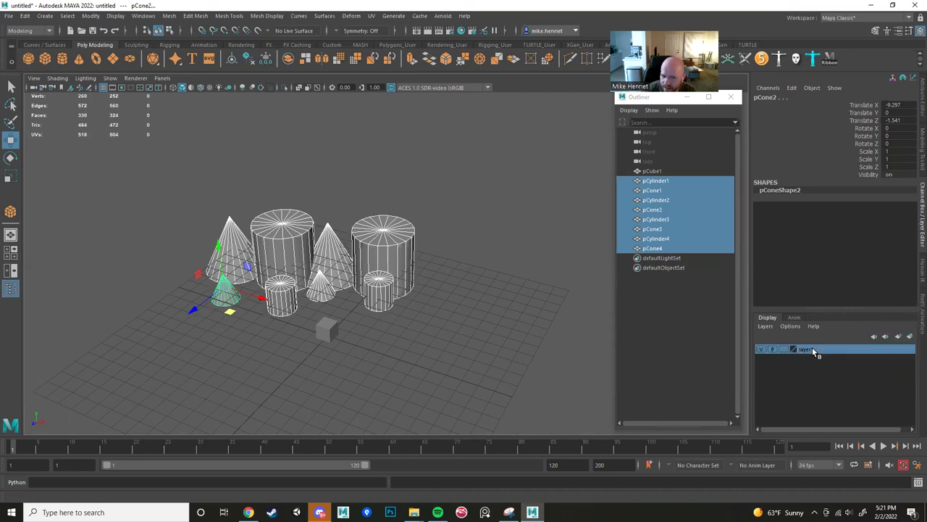
right_click(813, 351)
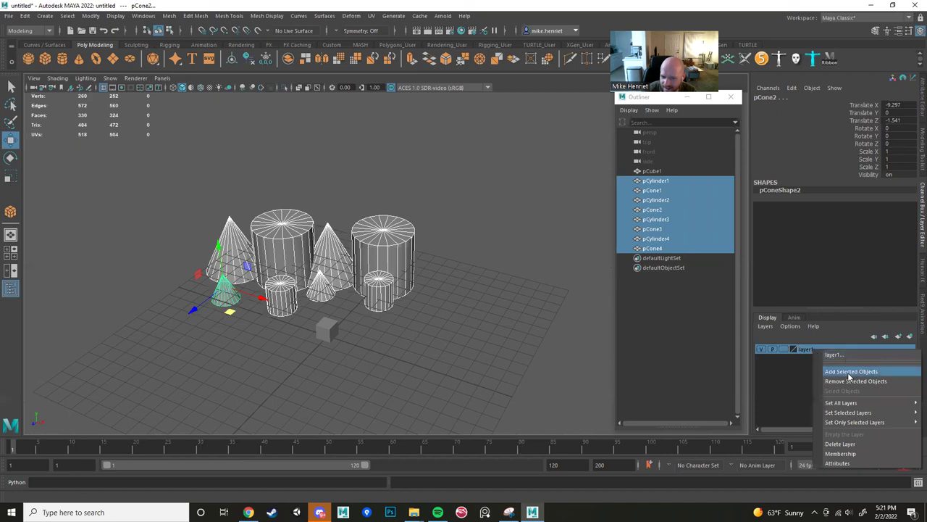
left_click(796, 376)
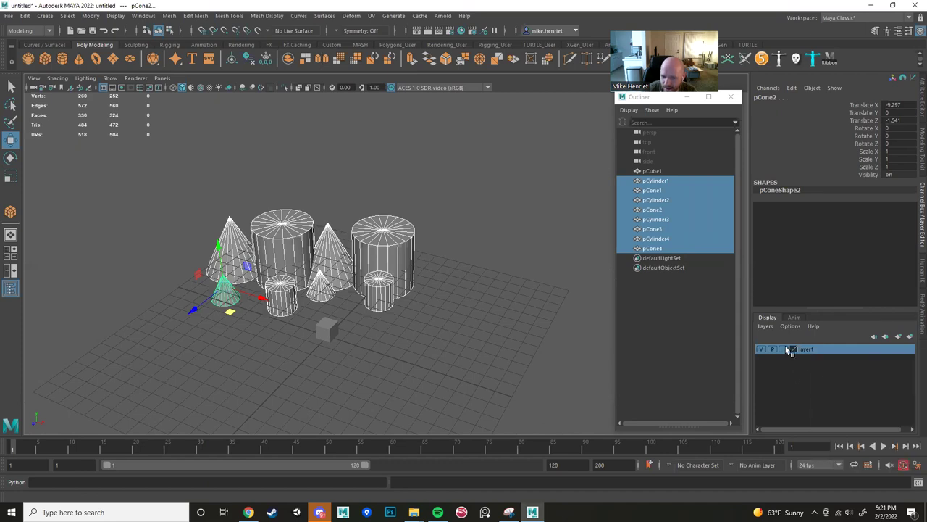
left_click(910, 339)
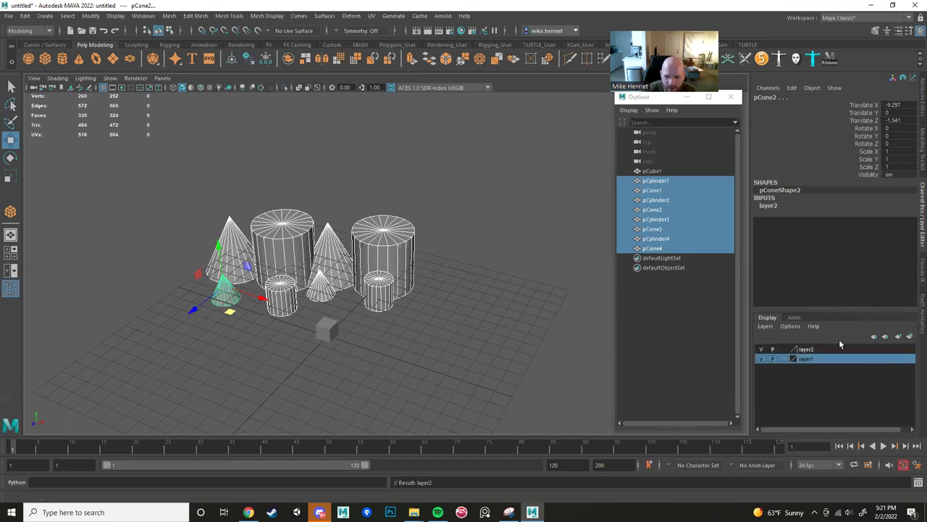
Toggle the visibility of layer2 off and on several times, ending with the layer visible.
left_click(760, 350)
left_click(760, 350)
left_click(760, 350)
left_click(760, 350)
left_click(761, 350)
left_click(761, 350)
left_click(760, 350)
left_click(761, 350)
left_click(761, 350)
left_click(761, 350)
left_click(761, 350)
left_click(761, 349)
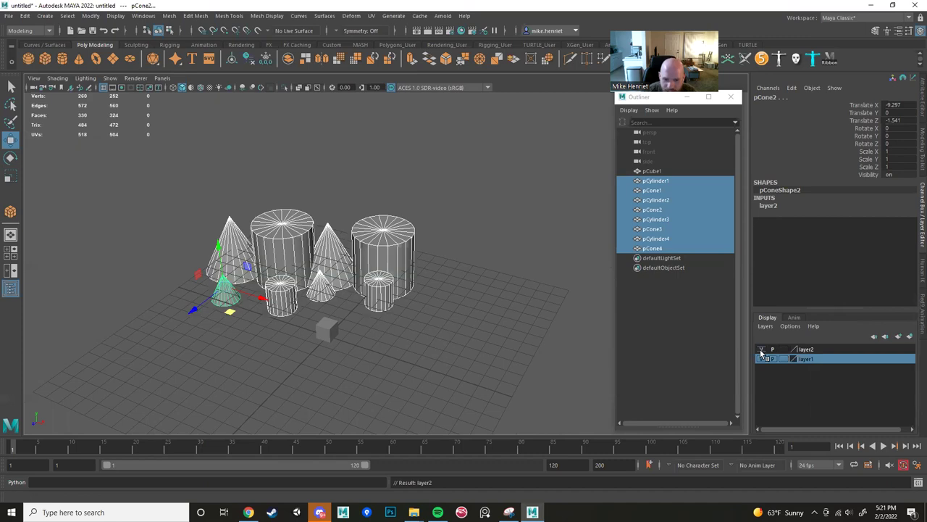
Clear the selection, bring up the hotbox, and switch to the four-view layout and back to the perspective view.
mouse_move(472, 219)
left_mouse_down("alt")
mouse_move(463, 225)
mouse_move(472, 230)
mouse_move(467, 208)
mouse_move(478, 206)
left_mouse_up("alt")
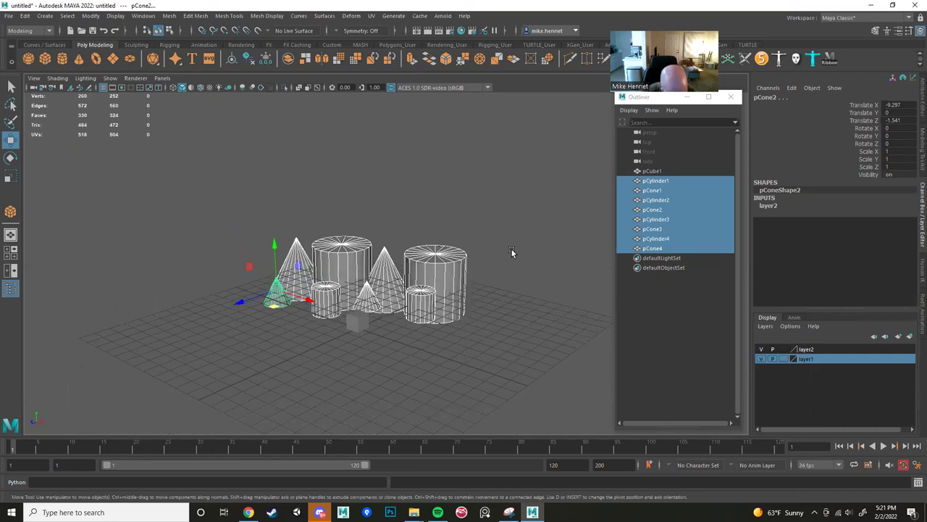
left_click(365, 192)
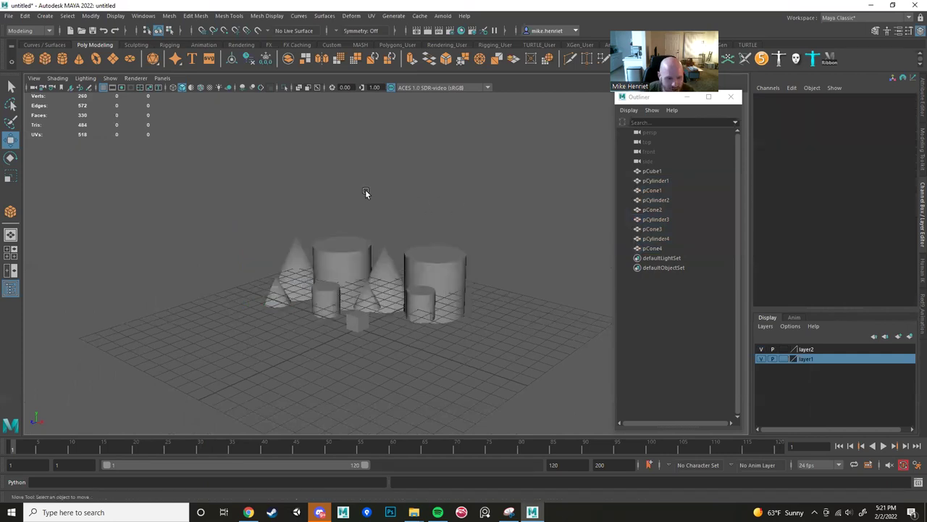
key("space")
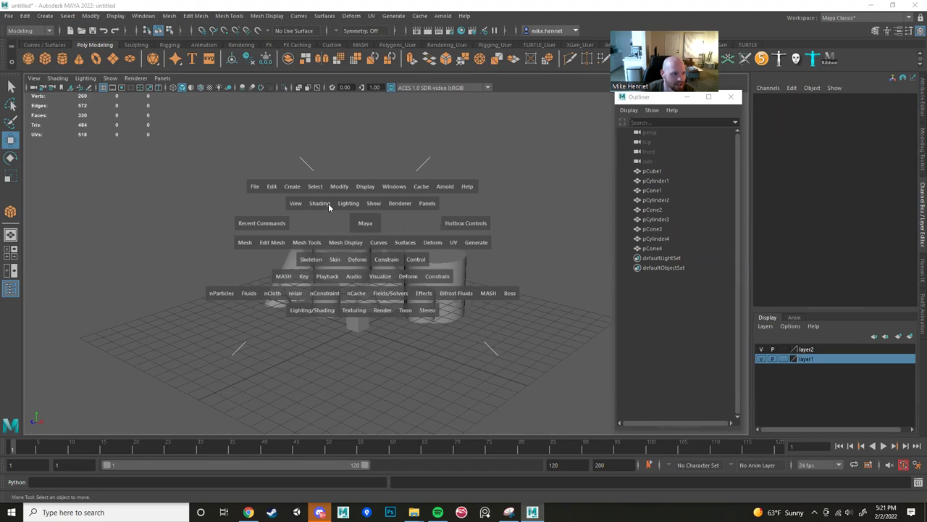
key("space")
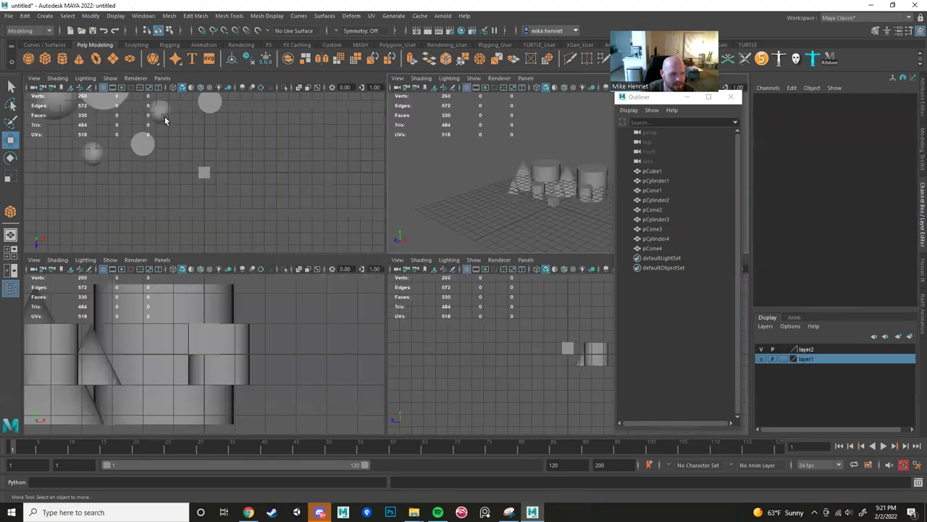
key("space")
Switch the menu set to Rigging, try two other menu sets, and return to Modeling.
left_click(29, 31)
left_click(33, 54)
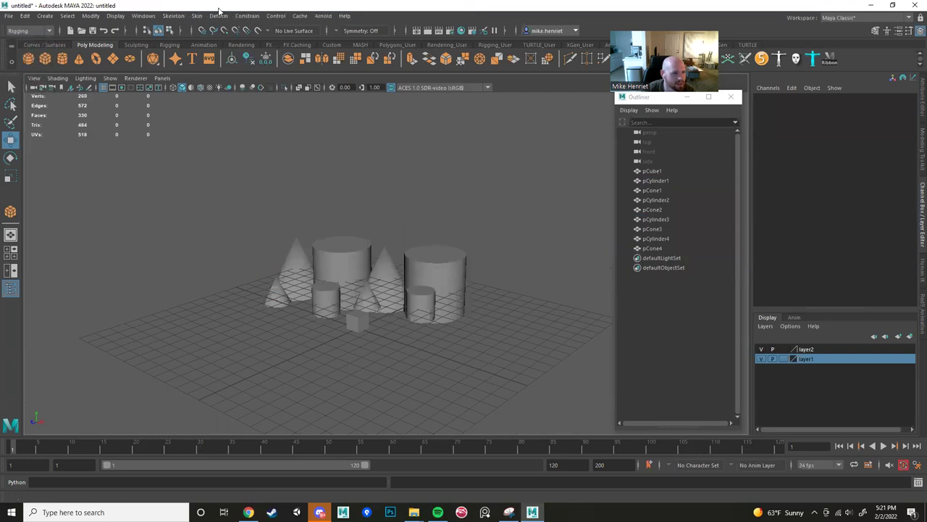
left_click(29, 30)
left_click(22, 61)
left_click(29, 31)
left_click(23, 70)
left_click(31, 31)
left_click(30, 42)
Look at the hotbox menus, and bring up the component selection conversion menu on the large cylinder nearest the front.
key("space")
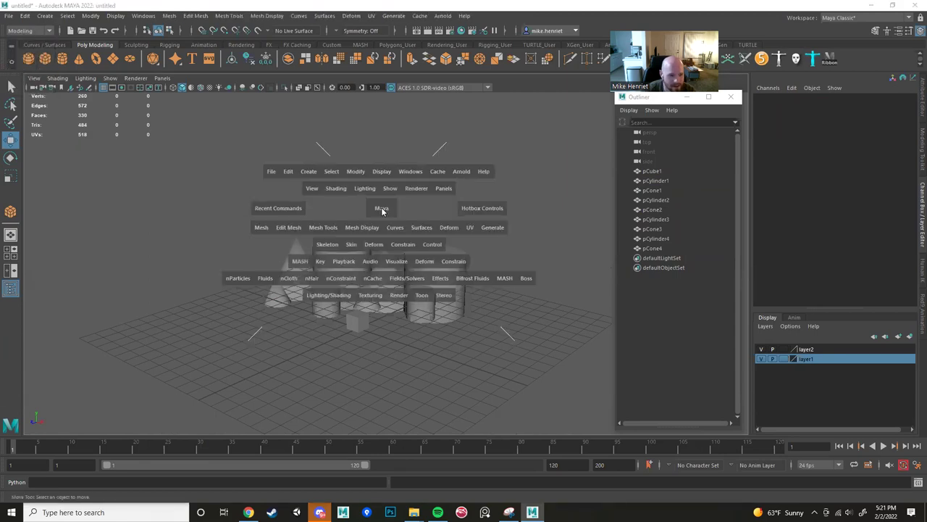
left_click(323, 227)
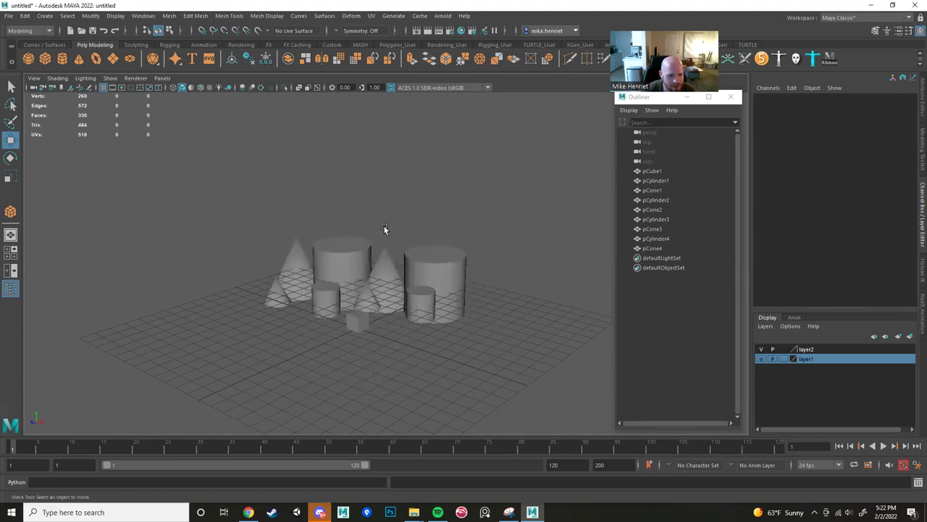
left_click(471, 278)
middle_click_drag(467, 295, 426, 270, "alt")
scroll(422, 250, "up", 5)
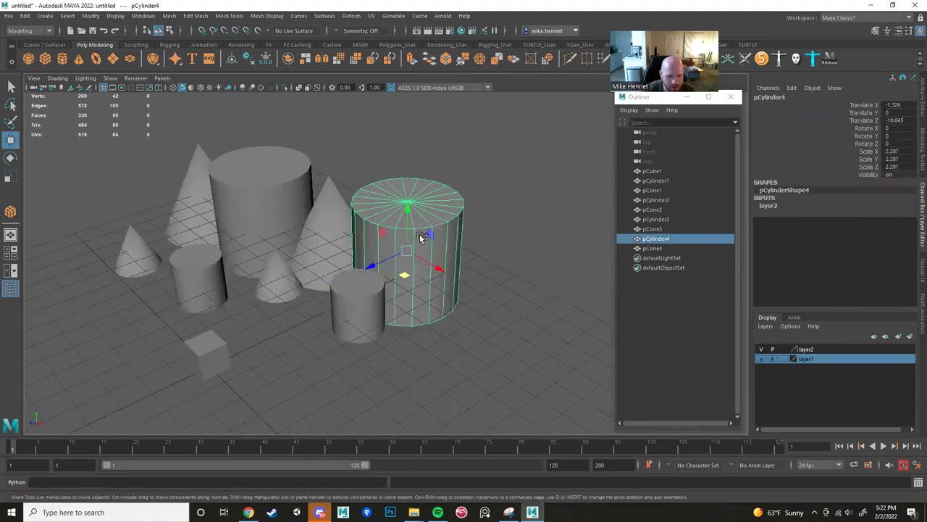
key("w")
left_click(421, 236)
left_click(421, 238)
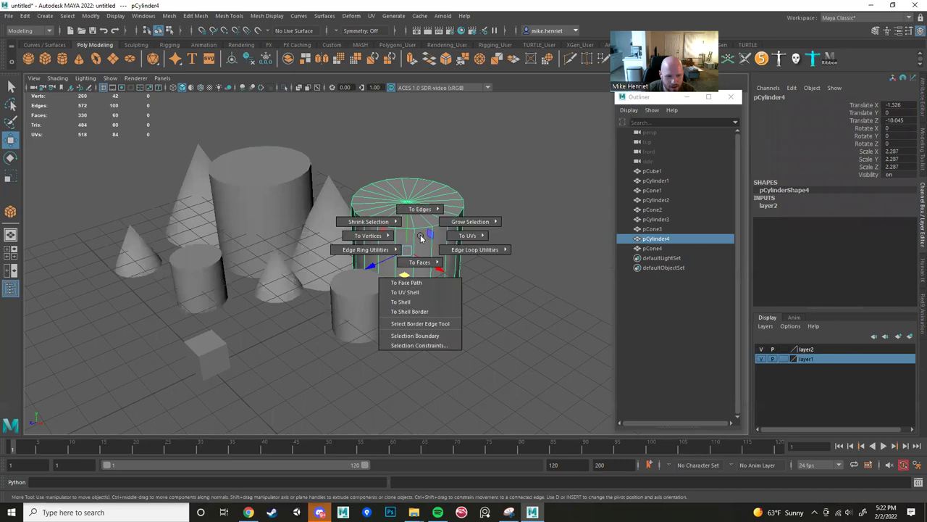
right_click(422, 238)
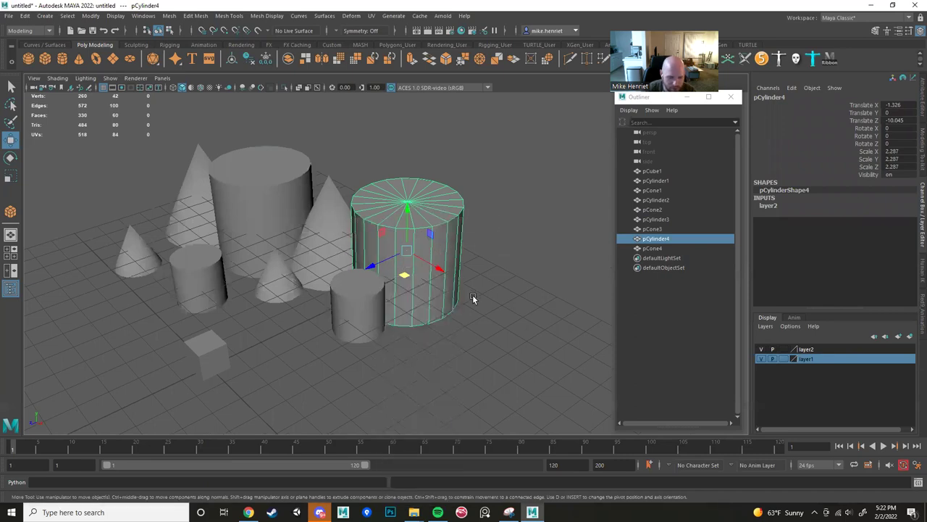
Delete all the cones and cylinders, keeping only the cube in the scene.
left_click(379, 303, "shift")
left_click_drag(463, 309, 381, 248, "alt")
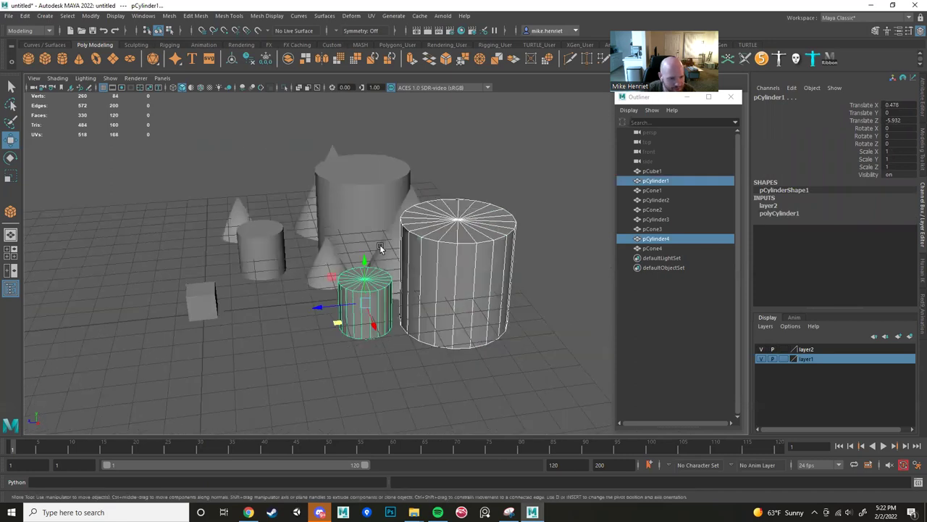
scroll(306, 219, "down", 4)
left_click_drag(335, 161, 501, 308)
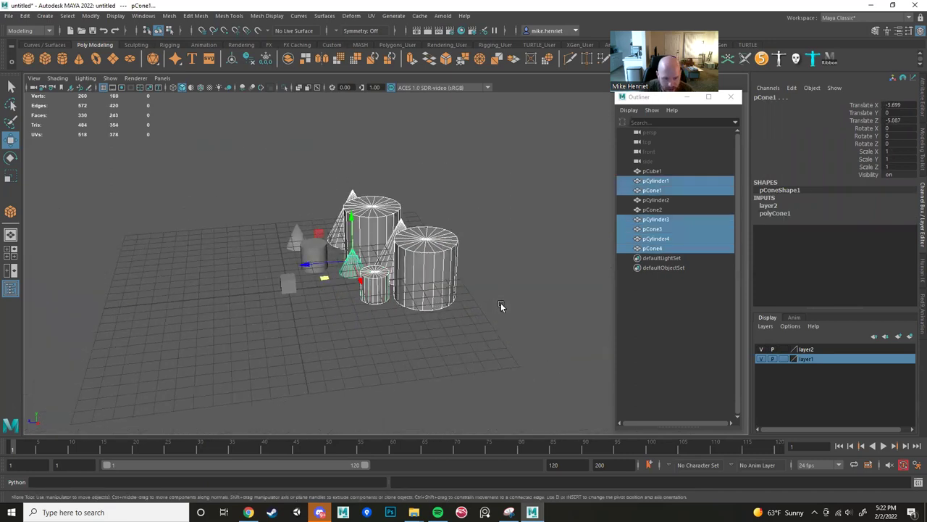
key("Delete")
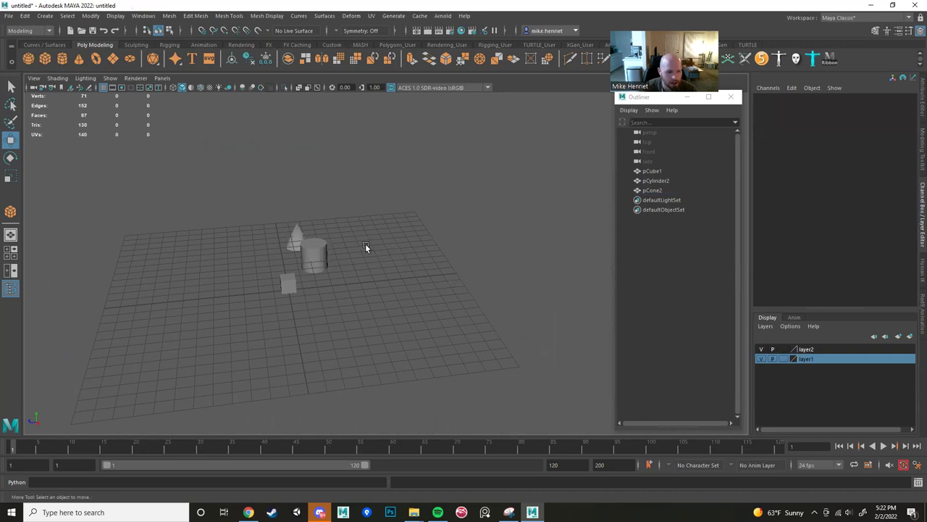
left_click_drag(290, 220, 349, 252)
key("Delete")
Select the cube and examine it up close from several angles.
scroll(327, 254, "up", 10)
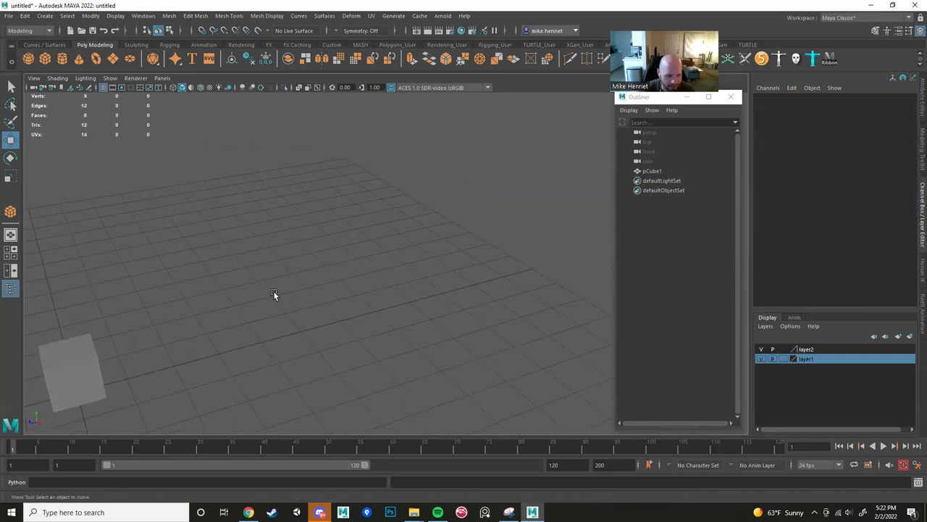
middle_click_drag(274, 292, 469, 215, "alt")
scroll(359, 258, "up", 3)
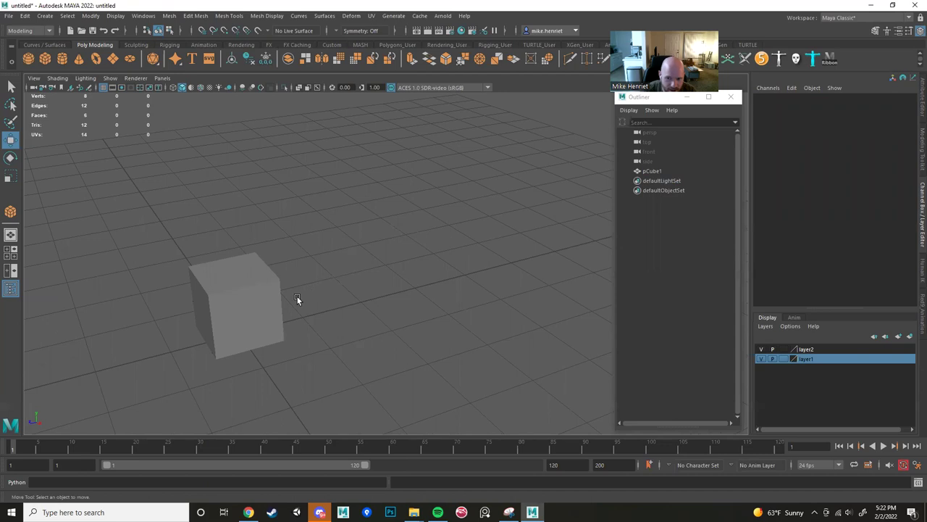
left_click(254, 294)
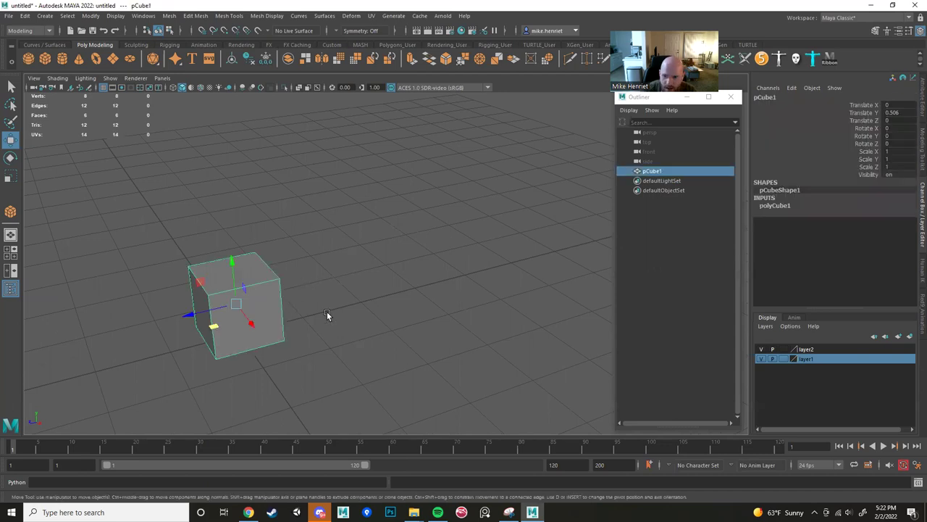
left_click_drag(310, 295, 406, 312, "alt")
middle_click_drag(406, 312, 438, 274, "alt")
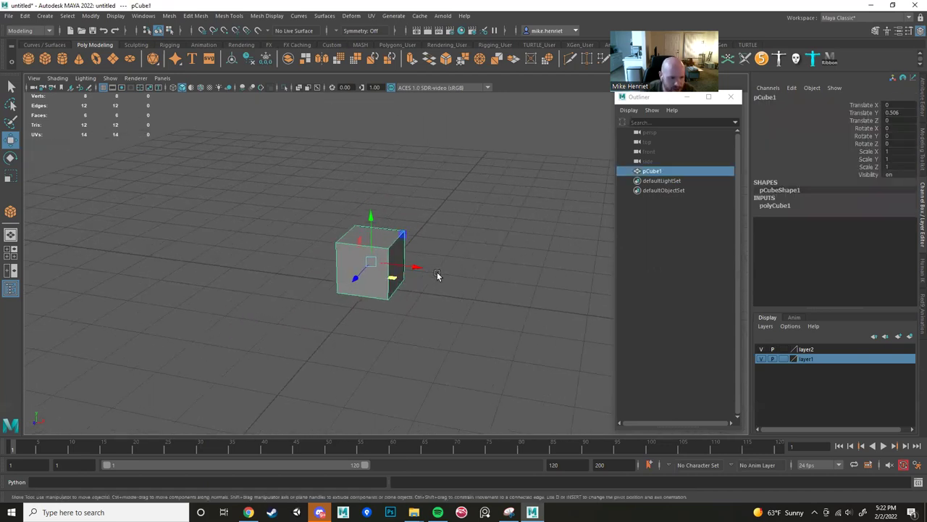
scroll(428, 283, "up", 4)
left_click_drag(420, 296, 394, 311, "alt")
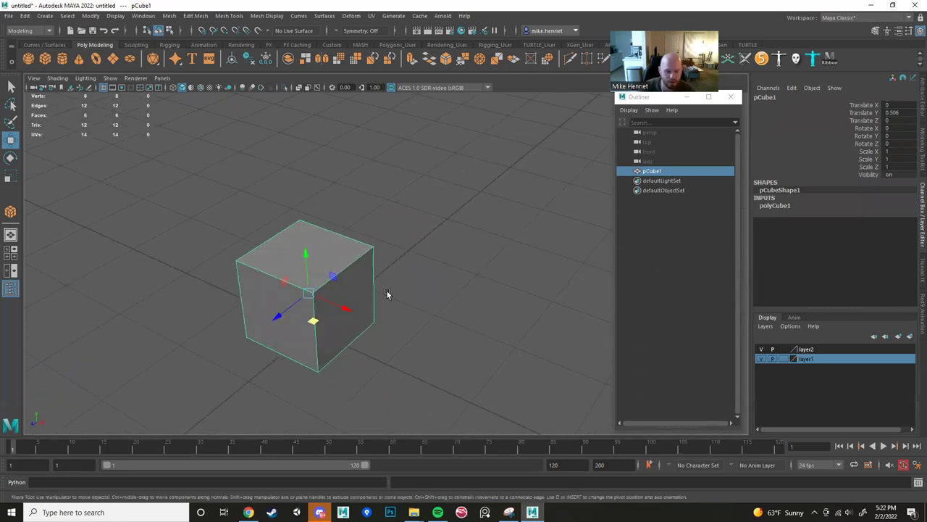
left_click_drag(326, 253, 22, 117, "alt")
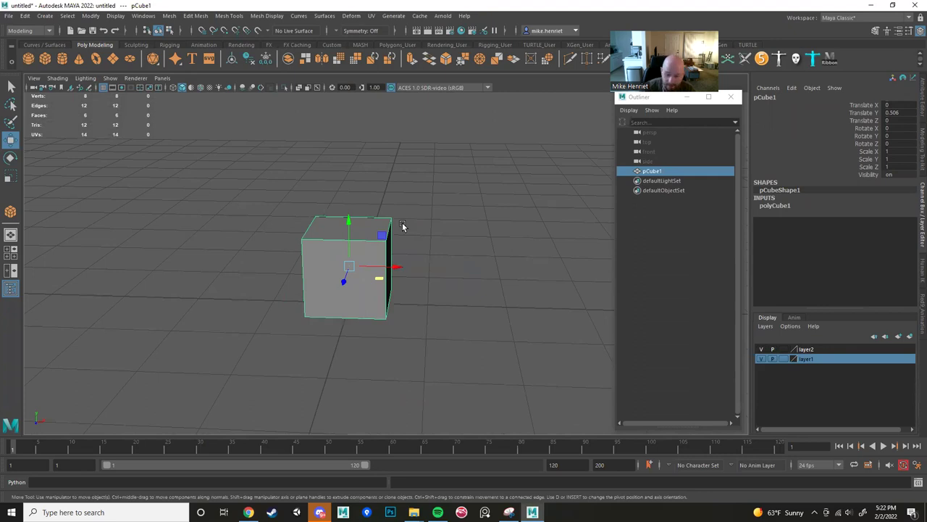
left_click_drag(402, 261, 330, 273, "alt")
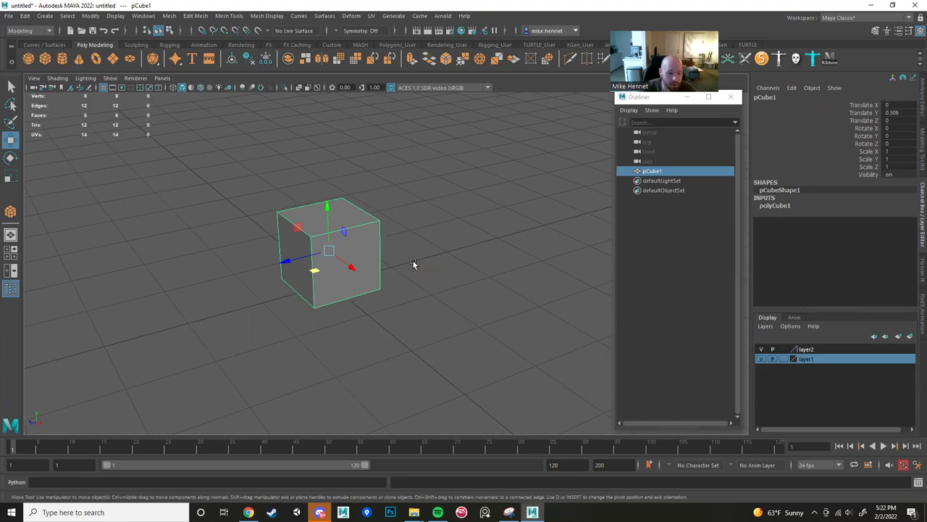
Show the Modeling Toolkit for the selected cube and bring its mesh, component and move settings into view.
left_click(917, 164)
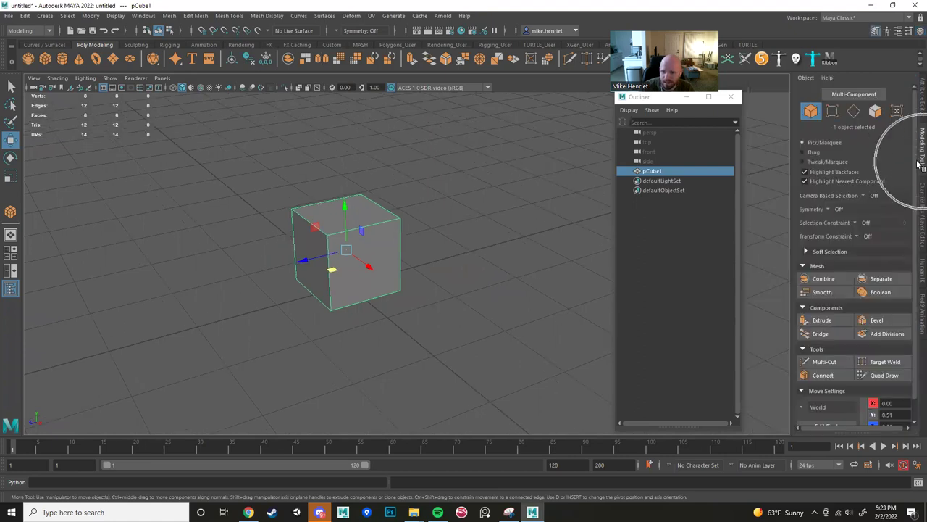
scroll(869, 362, "down", 1)
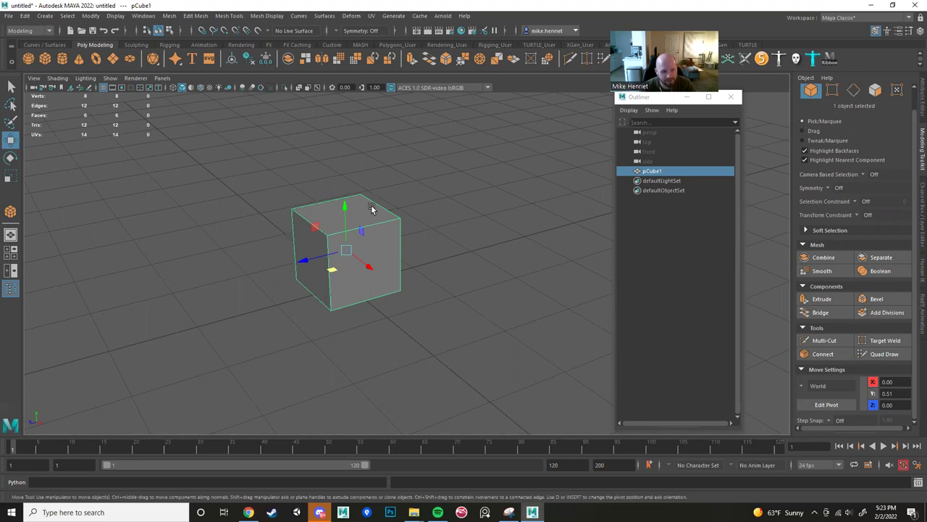
Open the cube's component selection options and switch the cube to vertex mode.
scroll(353, 315, "up", 5)
left_click_drag(302, 299, 376, 298, "alt")
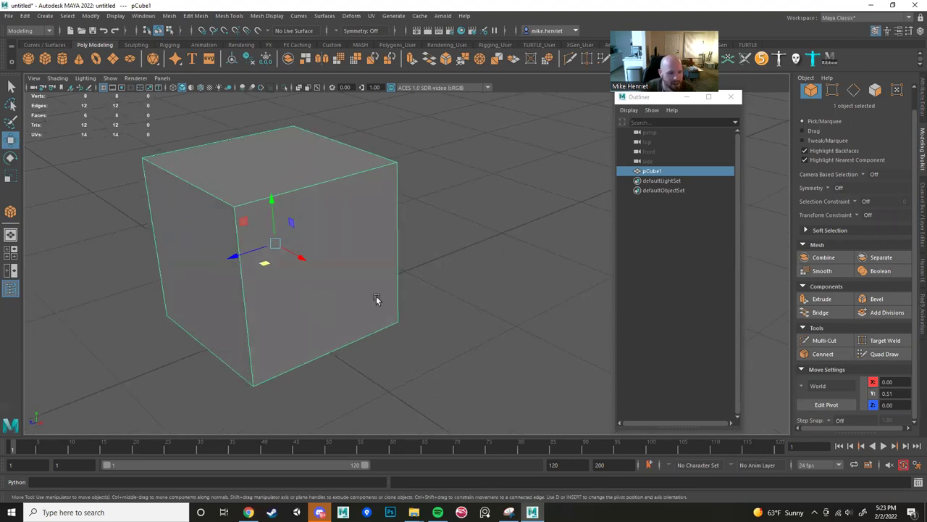
middle_click_drag(376, 298, 431, 290, "alt")
left_click_drag(432, 290, 459, 199, "alt")
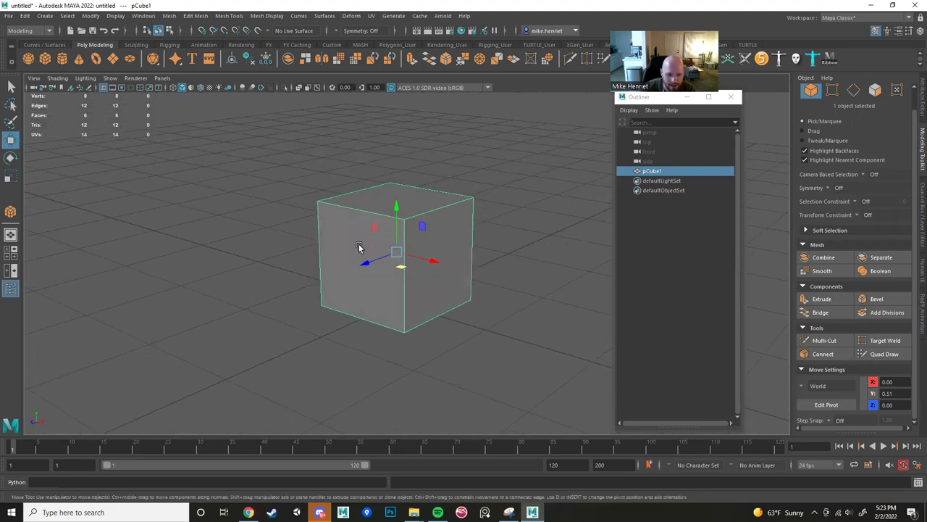
right_click(448, 211)
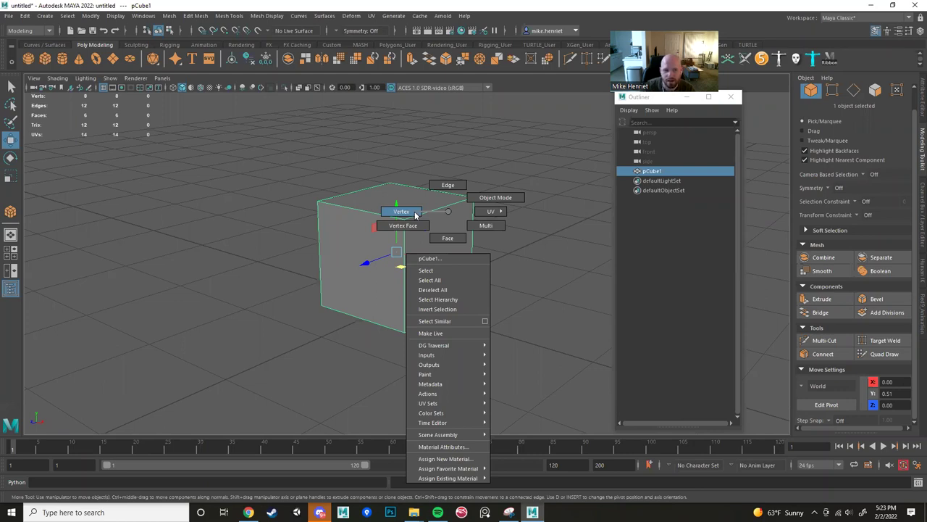
left_click(448, 210)
right_click_drag(447, 211, 437, 285)
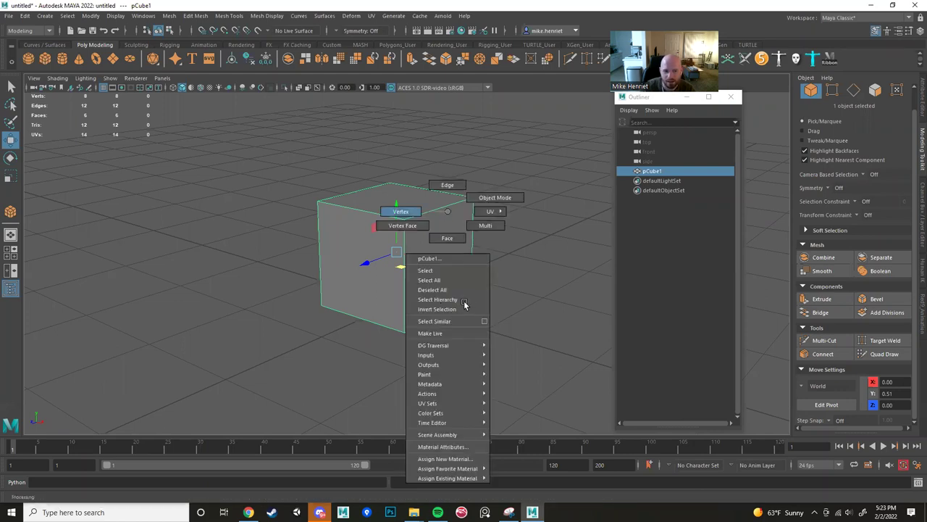
right_click_drag(448, 211, 400, 210)
left_click_drag(401, 210, 486, 217, "alt")
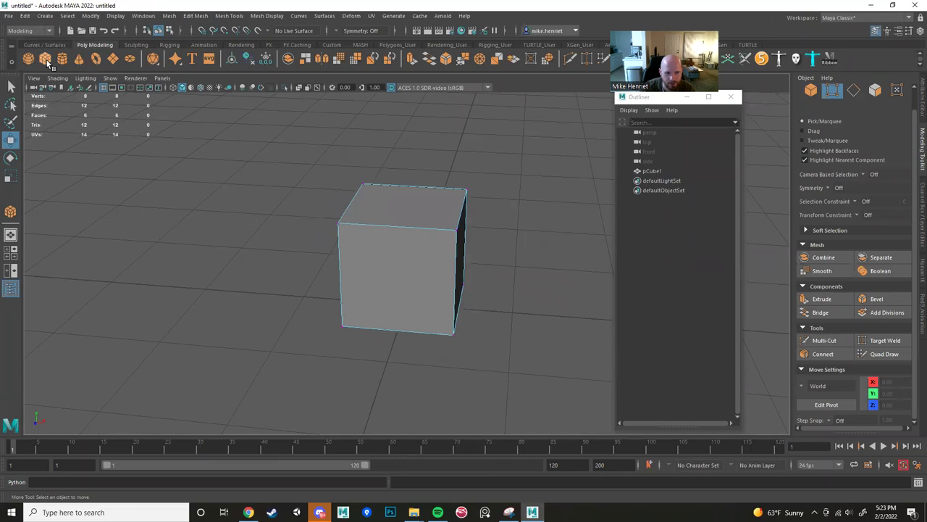
Select a single top corner vertex of the cube.
mouse_move(407, 219)
left_mouse_down("alt")
mouse_move(357, 210)
mouse_move(314, 254)
mouse_move(413, 212)
left_mouse_up("alt")
key("F9")
left_click(413, 212)
left_click_drag(488, 234, 406, 246, "alt")
right_click_drag(377, 231, 338, 234)
left_click_drag(340, 246, 371, 282, "alt")
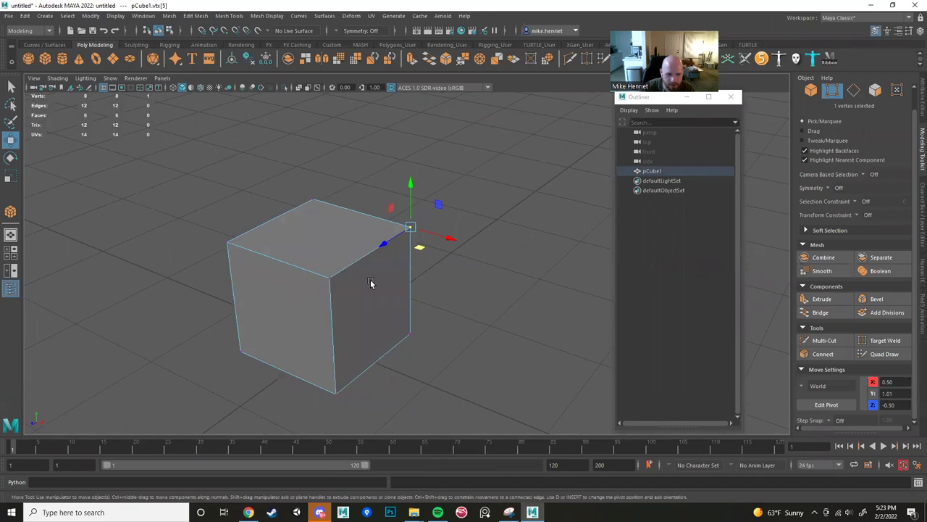
Pick other top corner vertices one at a time, ending with the front one at X 0.50, Z 0.50.
left_click_drag(478, 293, 409, 271, "alt")
left_click(403, 228)
left_click_drag(492, 197, 439, 236, "alt")
middle_click_drag(439, 236, 290, 254, "alt")
left_click(423, 229)
left_click(416, 217)
left_click_drag(494, 247, 435, 247, "alt")
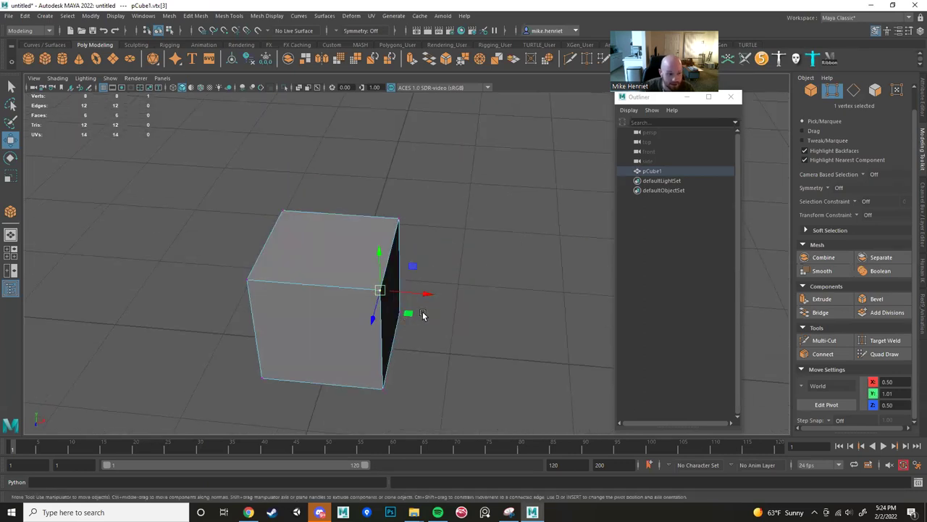
Pull the selected front top corner vertex inward along the X axis.
left_click_drag(425, 297, 395, 293)
left_click_drag(438, 322, 310, 265, "alt")
left_click_drag(274, 236, 374, 256)
middle_click_drag(248, 266, 316, 267, "alt")
left_click_drag(323, 244, 356, 271, "alt")
left_click_drag(338, 322, 324, 327, "alt")
middle_click_drag(324, 326, 254, 367, "alt")
Select the two top vertices on the back edge and move them inward along Z.
left_click_drag(293, 172, 478, 261)
left_click_drag(478, 260, 427, 276, "alt")
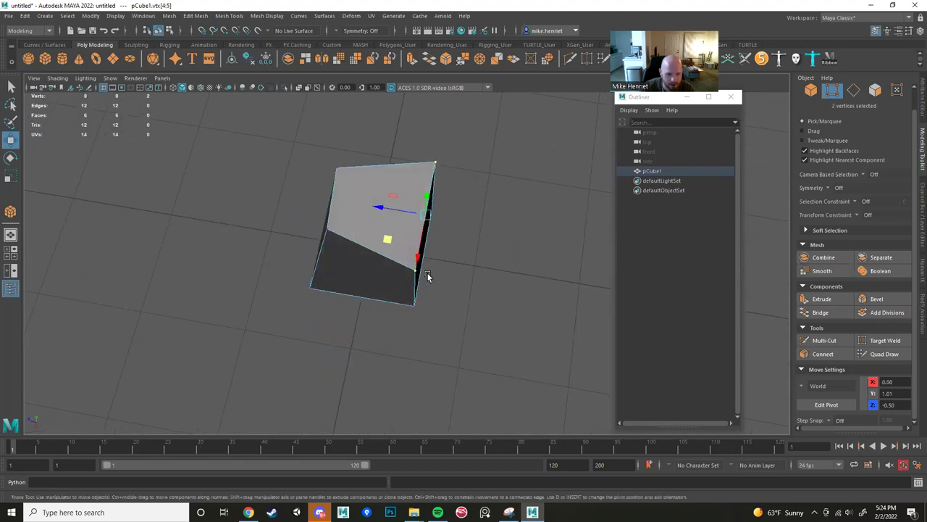
left_click_drag(382, 210, 373, 207)
left_click_drag(462, 263, 406, 247, "alt")
left_click_drag(441, 206, 433, 188)
middle_click_drag(436, 244, 393, 290, "alt")
left_click_drag(394, 290, 296, 258, "alt")
Select the four top vertices, scale them inward to taper the cube, and try the Rotate tool on them.
key("r")
left_click_drag(253, 215, 435, 341)
key("e")
left_click_drag(443, 297, 417, 319)
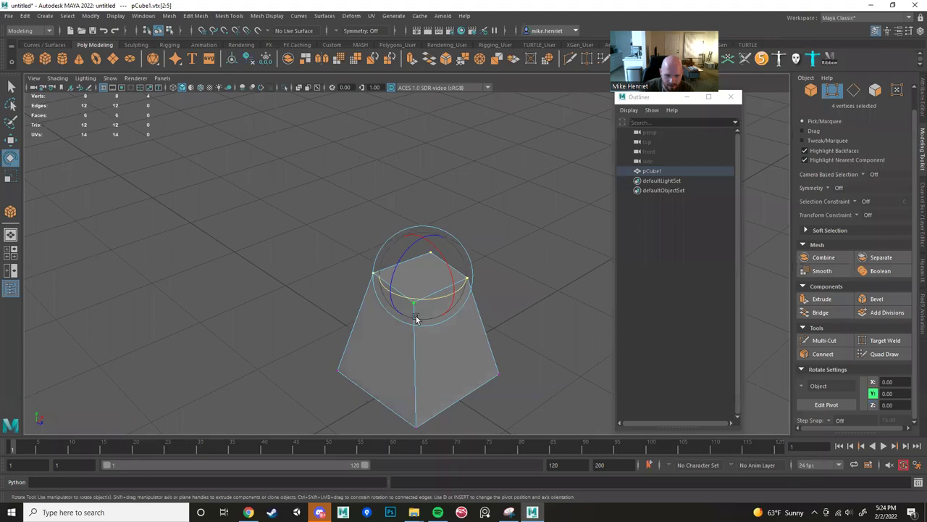
left_click_drag(277, 261, 381, 219, "alt")
Lower the four top vertices with the Move tool to flatten the tapered cube.
key("w")
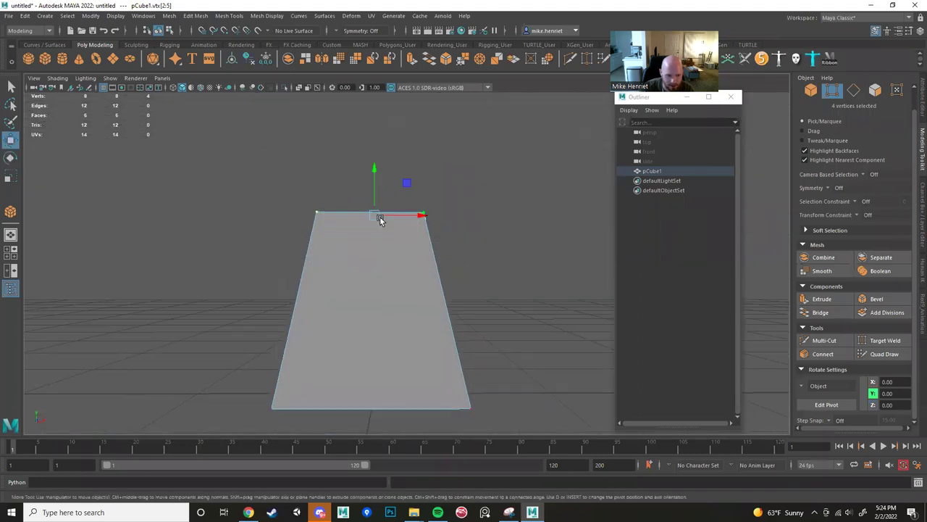
left_click_drag(374, 171, 375, 234)
scroll(374, 234, "down", 3)
left_click_drag(434, 290, 348, 281, "alt")
scroll(419, 284, "up", 4)
left_click_drag(362, 241, 373, 226)
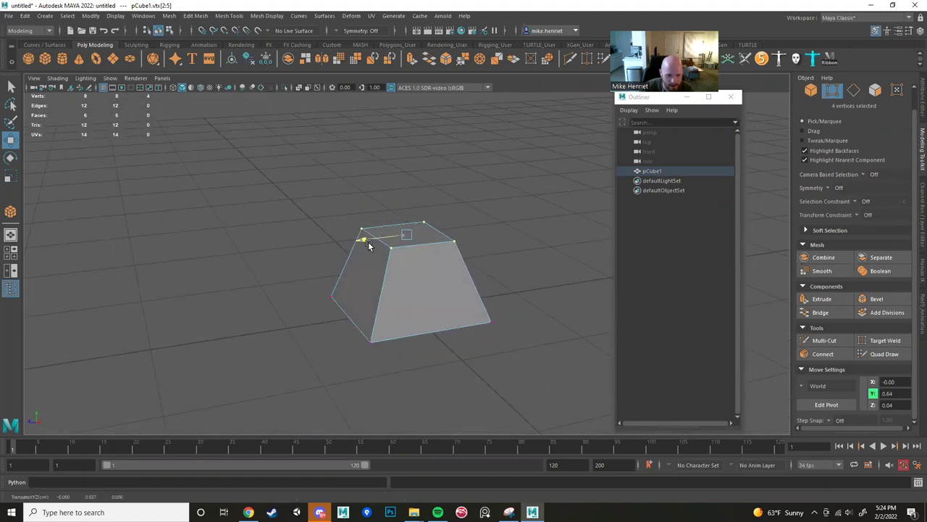
Scale the four top vertices outward beyond the base and lower them almost to the bottom face.
key("r")
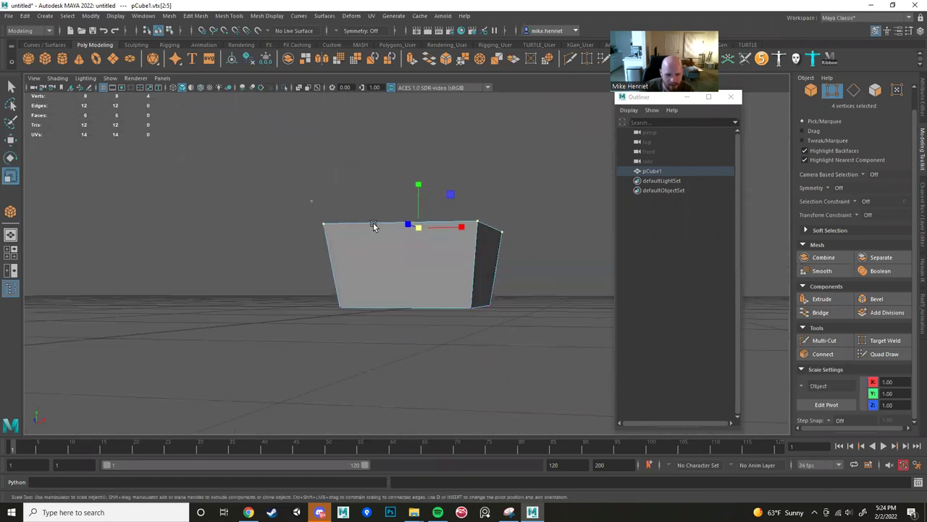
key("w")
left_click_drag(414, 187, 411, 248)
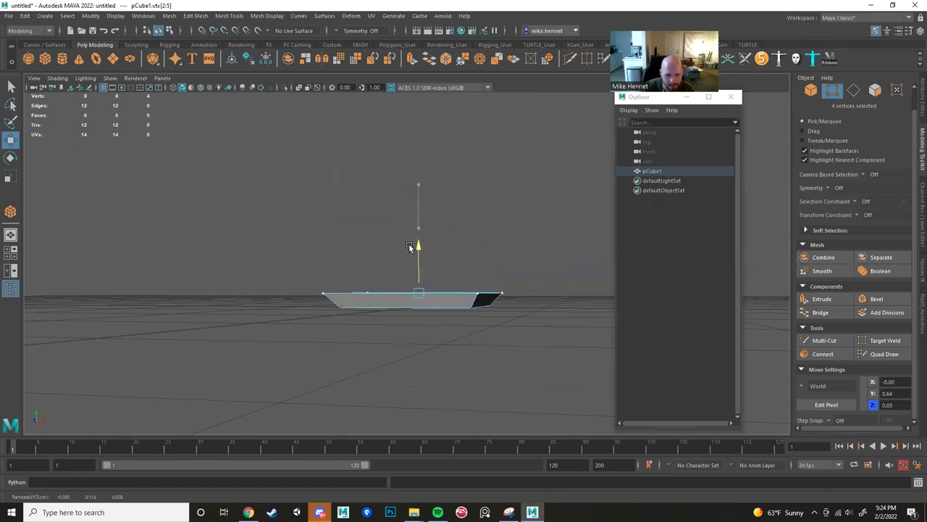
key("r")
left_click_drag(428, 297, 523, 267, "alt")
Undo the last scaling and lowering of the four top vertices.
key("ctrl+z")
key("ctrl+z")
key("ctrl+z")
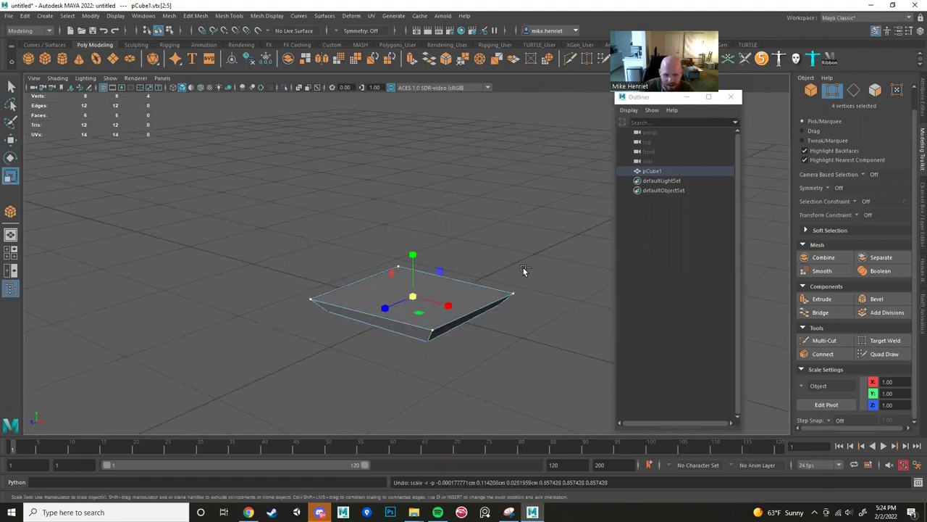
key("ctrl+z")
key("ctrl+z")
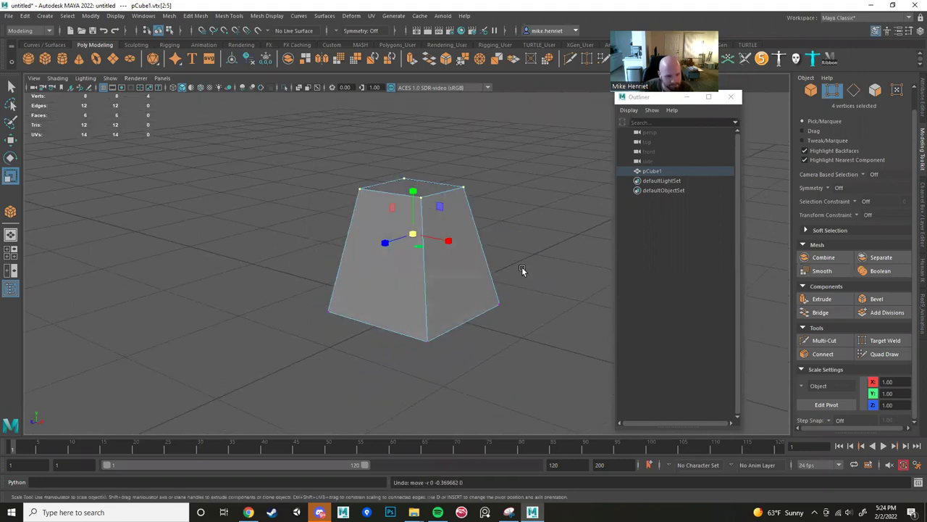
Confirm vertex mode on the tapered cube and select one top corner vertex on its back edge.
right_click_drag(519, 271, 434, 264, "alt")
right_click_drag(355, 254, 433, 235, "alt")
middle_click_drag(434, 236, 352, 314, "alt")
left_click_drag(464, 235, 392, 240, "alt")
right_click(396, 228)
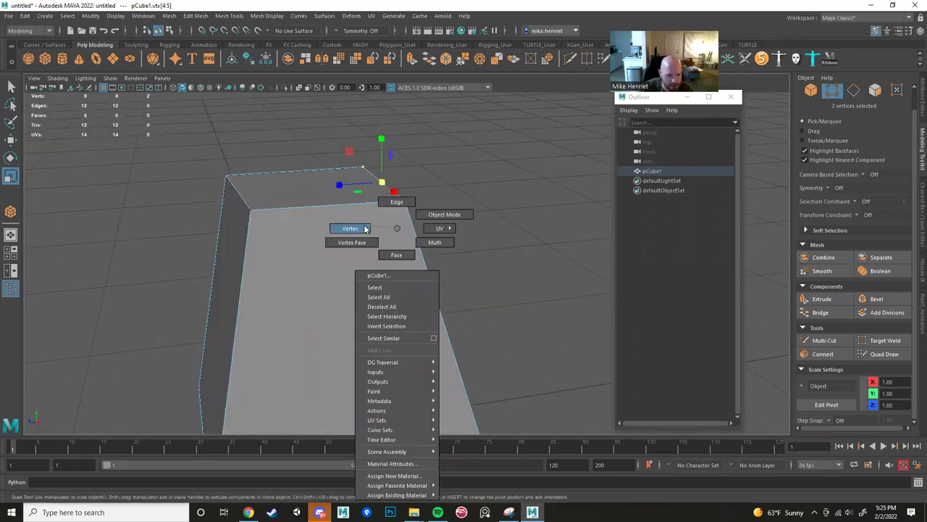
right_click(379, 228)
left_click(328, 226)
left_click(404, 200)
Move the selected top corner vertex outward along X with the Move tool.
left_click_drag(428, 231, 290, 268, "alt")
key("w")
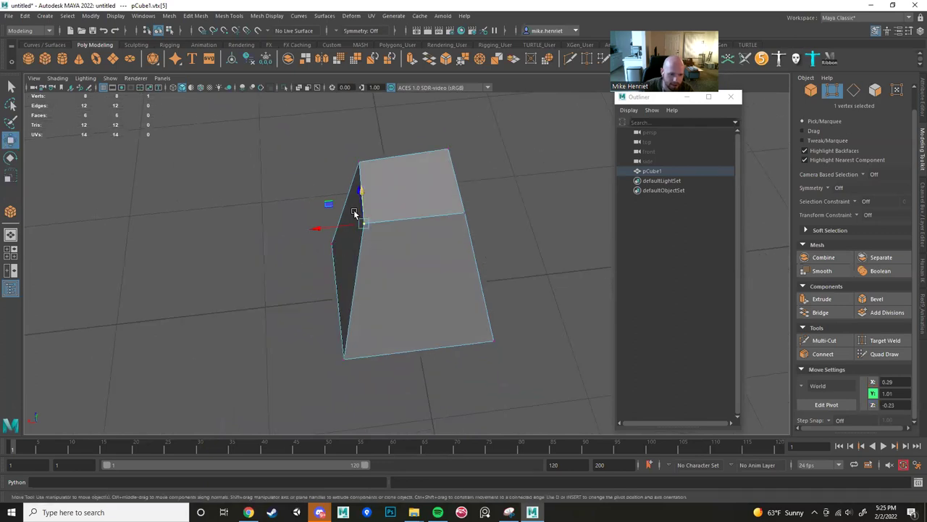
left_click_drag(336, 206, 381, 221, "alt")
left_click_drag(319, 258, 324, 310)
left_click_drag(323, 310, 396, 238, "alt")
Select the next top corner vertices in turn, pulling the last one outward to about X -0.41, Z 0.42.
left_click(367, 215)
left_click_drag(372, 272, 342, 244, "alt")
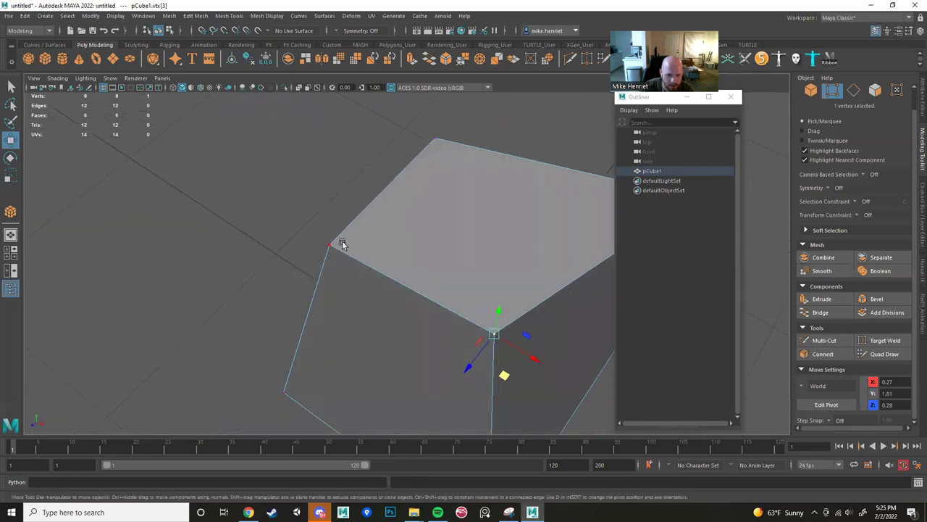
scroll(337, 287, "down", 8)
right_click_drag(431, 250, 395, 235)
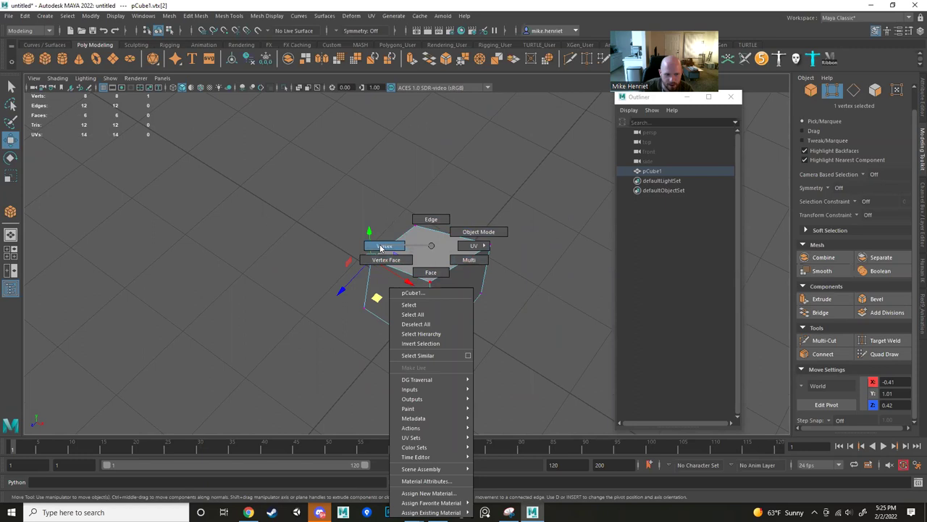
right_click_drag(382, 248, 384, 247)
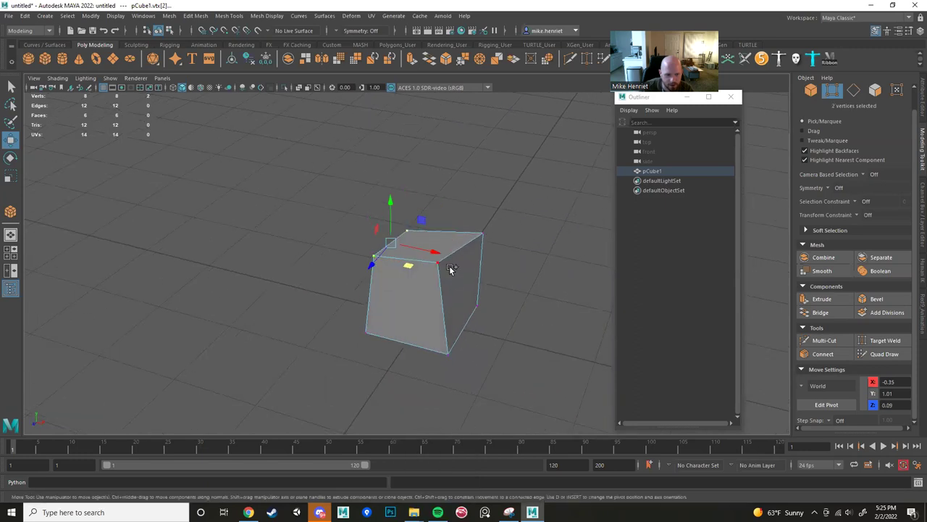
left_click(378, 262)
scroll(379, 275, "up", 5)
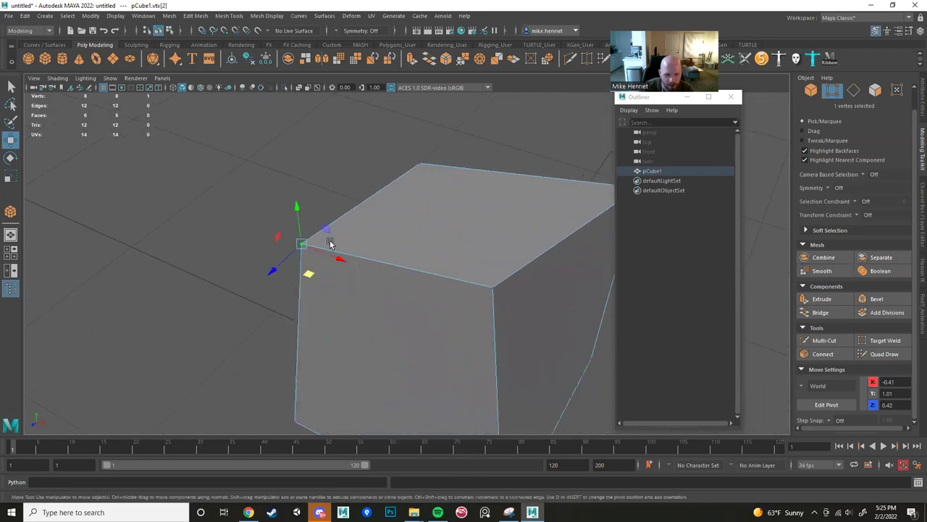
Select the two top vertices on the negative X side and shift them slightly outward along X.
left_click_drag(457, 262, 500, 312, "alt")
mouse_move(398, 224)
left_mouse_down()
mouse_move(387, 226)
mouse_move(425, 244)
mouse_move(397, 245)
mouse_move(436, 215)
mouse_move(413, 221)
mouse_move(390, 249)
mouse_move(391, 267)
mouse_move(397, 240)
left_mouse_up()
scroll(373, 247, "down", 5)
scroll(399, 240, "up", 5)
scroll(400, 244, "down", 5)
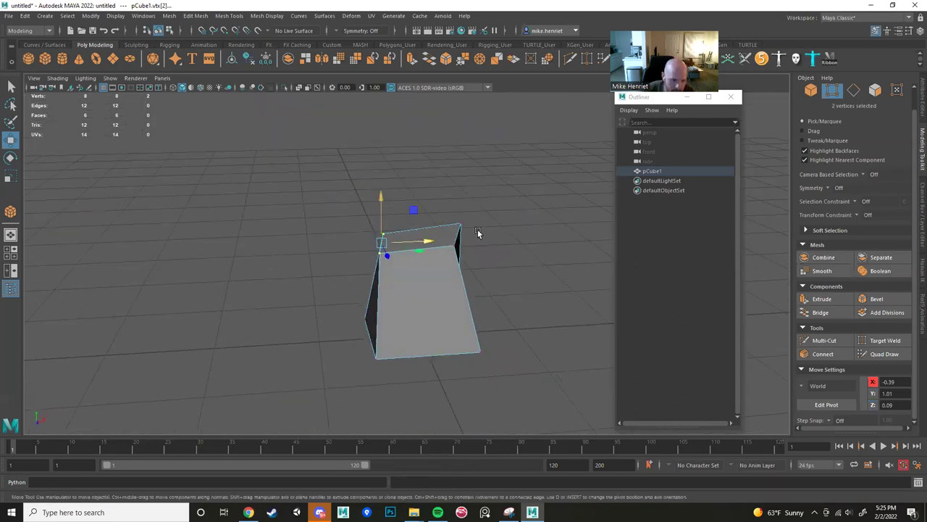
scroll(457, 228, "up", 2)
Add the remaining top vertices to the selection until all four are selected.
left_click_drag(495, 266, 497, 145, "alt")
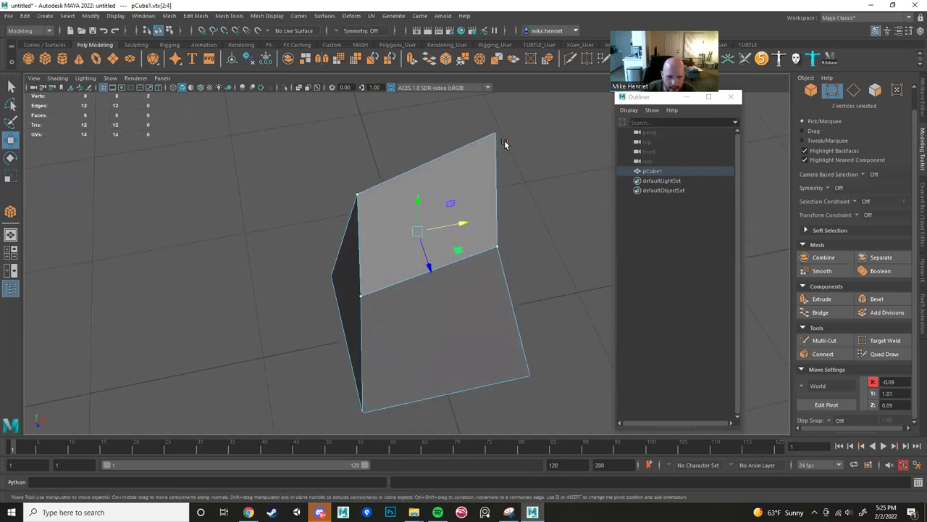
left_click(497, 134, "shift")
left_click_drag(515, 210, 457, 230, "alt")
scroll(460, 276, "down", 4)
left_click_drag(459, 276, 416, 300, "alt")
Rotate the four top vertices to tilt the top of the cube into a slope.
key("e")
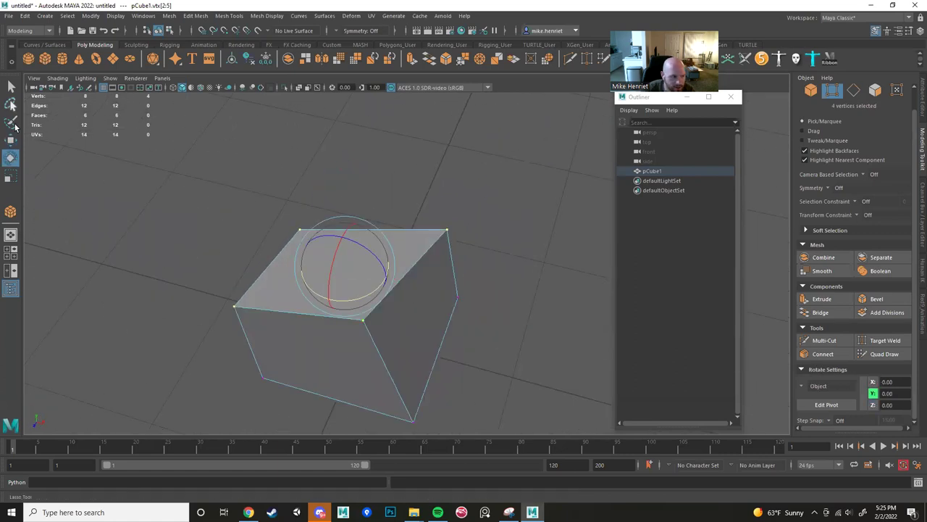
mouse_move(399, 252)
left_mouse_down("alt")
mouse_move(350, 285)
mouse_move(375, 255)
mouse_move(333, 207)
mouse_move(327, 220)
mouse_move(279, 232)
mouse_move(412, 234)
mouse_move(390, 229)
mouse_move(406, 258)
mouse_move(368, 252)
mouse_move(405, 241)
left_mouse_up("alt")
left_click_drag(398, 199, 397, 246)
right_click(397, 248)
right_click_drag(332, 243, 331, 243)
left_click_drag(330, 240, 313, 225, "alt")
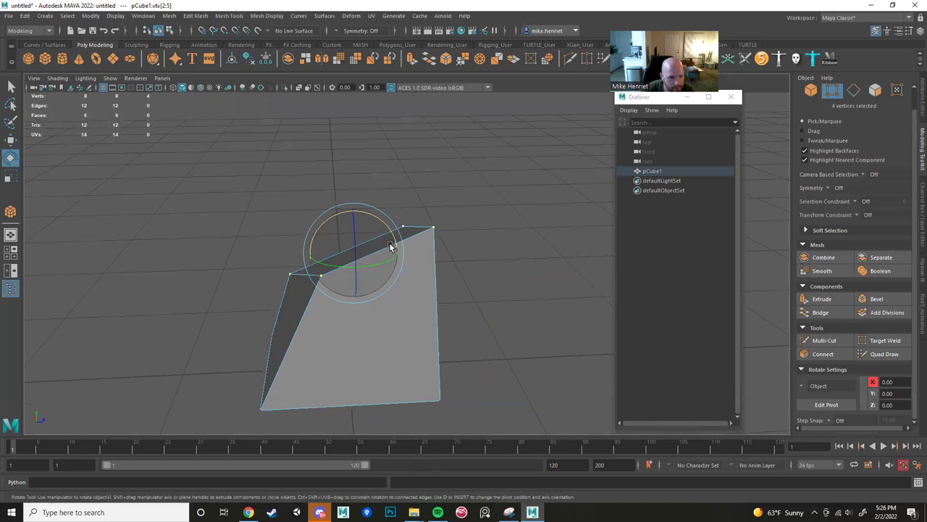
Switch the deformed cube back to object mode.
right_click(395, 246)
left_click(429, 230)
right_click_drag(397, 240, 461, 210)
Move the whole object along Z to about -1.25, and undo the move.
scroll(445, 242, "down", 5)
key("w")
left_click_drag(408, 275, 326, 269)
scroll(391, 256, "up", 5)
middle_click_drag(391, 255, 430, 229, "alt")
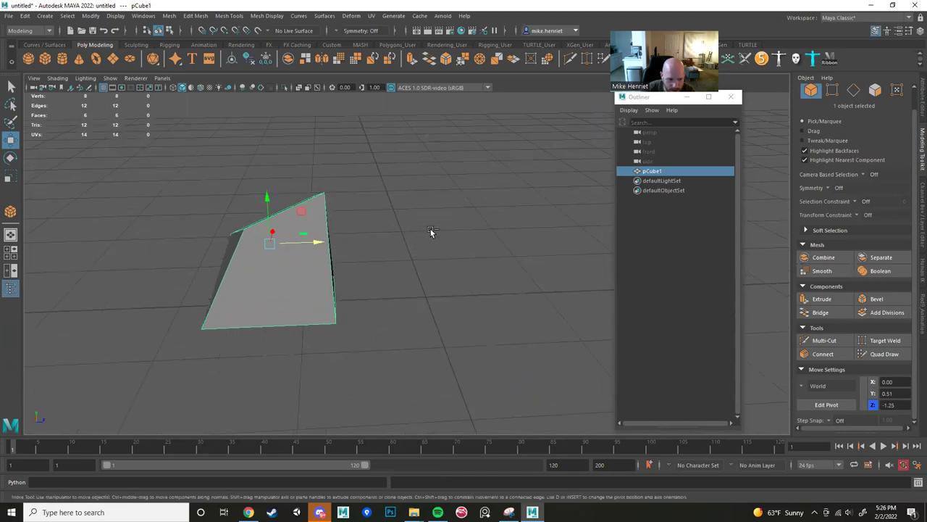
key("ctrl+z")
key("ctrl+z")
Toggle the deformed cube between vertex mode and object mode, ending in vertex mode.
right_click(437, 263)
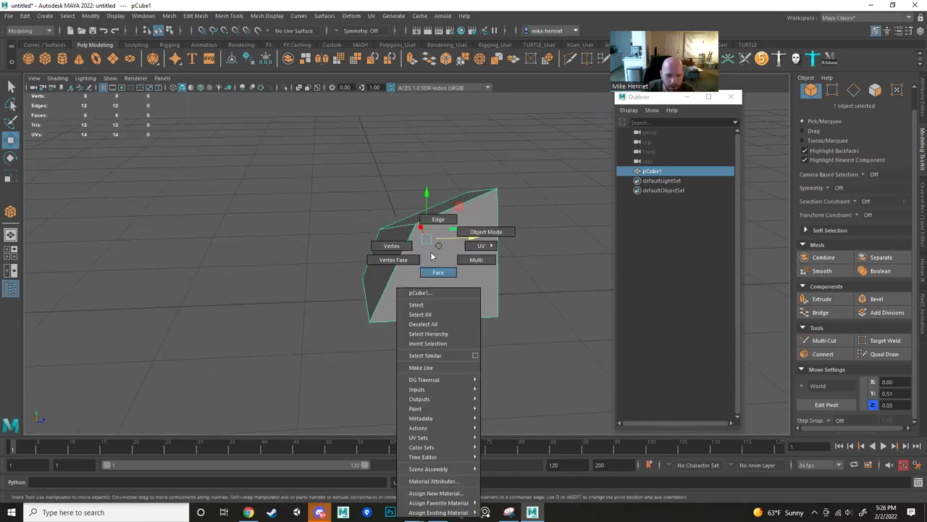
right_click_drag(396, 243, 394, 245)
middle_click_drag(436, 246, 379, 263, "alt")
scroll(379, 263, "up", 3)
left_click_drag(378, 263, 398, 254, "alt")
right_click(369, 249)
left_click(413, 233)
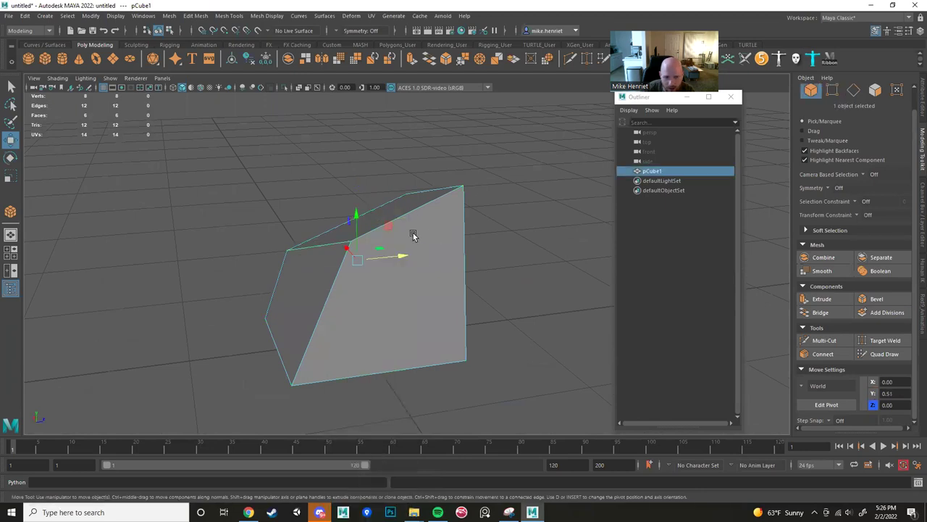
right_click(413, 233)
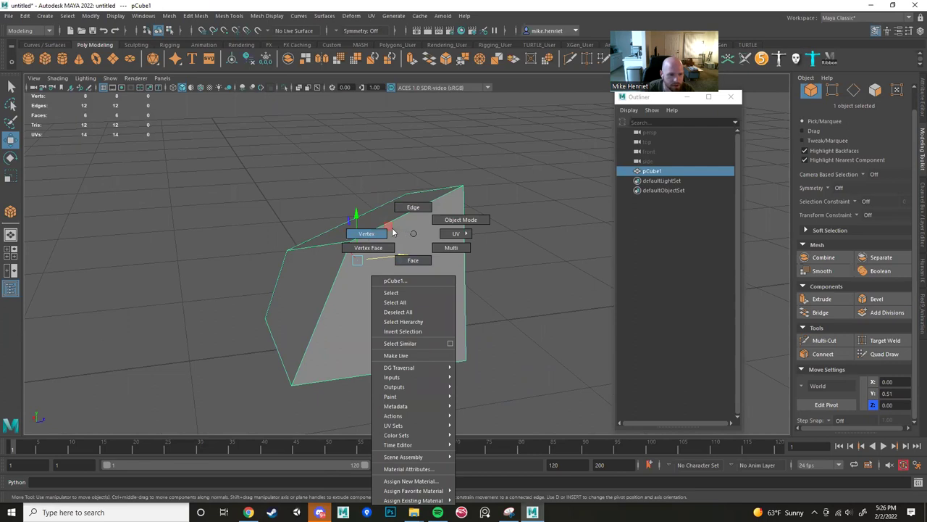
left_click(366, 233)
Select a top corner vertex, add the adjacent one on the same edge, and reposition the pair.
scroll(420, 211, "down", 4)
left_click(478, 233)
left_click_drag(478, 233, 439, 237, "alt")
scroll(391, 231, "up", 4)
left_click(389, 225)
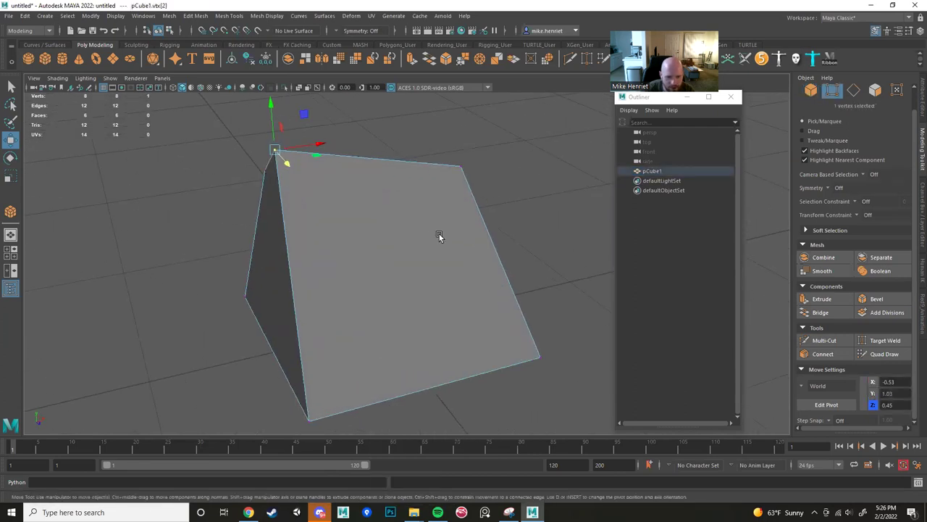
left_click(463, 172, "shift")
left_click_drag(465, 177, 476, 285, "alt")
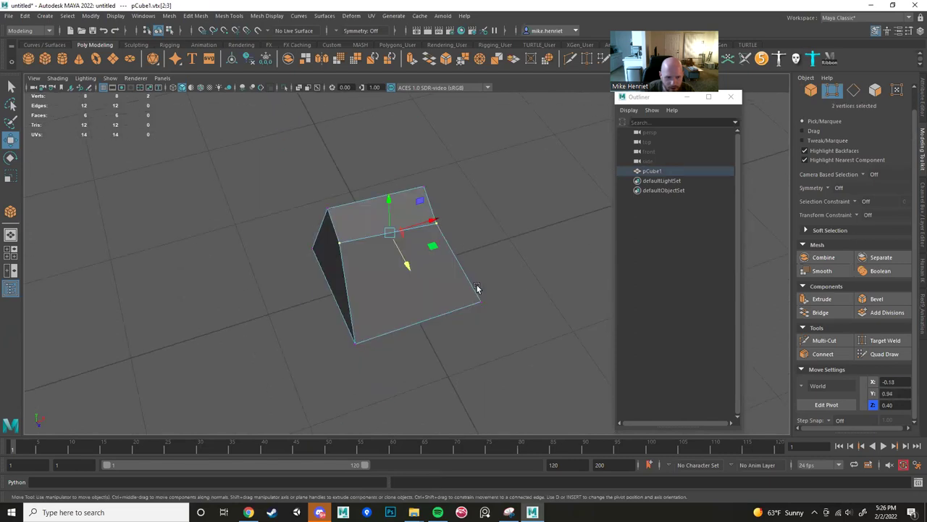
Move the opposite top corner vertex along X to about 0.20 and shift it upward in the YZ plane.
left_click_drag(350, 353, 472, 253, "alt")
left_click_drag(539, 264, 470, 265)
mouse_move(469, 264)
left_mouse_down("alt")
mouse_move(445, 274)
mouse_move(540, 318)
mouse_move(331, 311)
mouse_move(466, 289)
mouse_move(374, 259)
mouse_move(371, 303)
mouse_move(480, 344)
mouse_move(440, 317)
mouse_move(472, 261)
mouse_move(458, 273)
left_mouse_up("alt")
left_click(469, 264)
left_click_drag(458, 273, 340, 271, "alt")
scroll(394, 232, "up", 5)
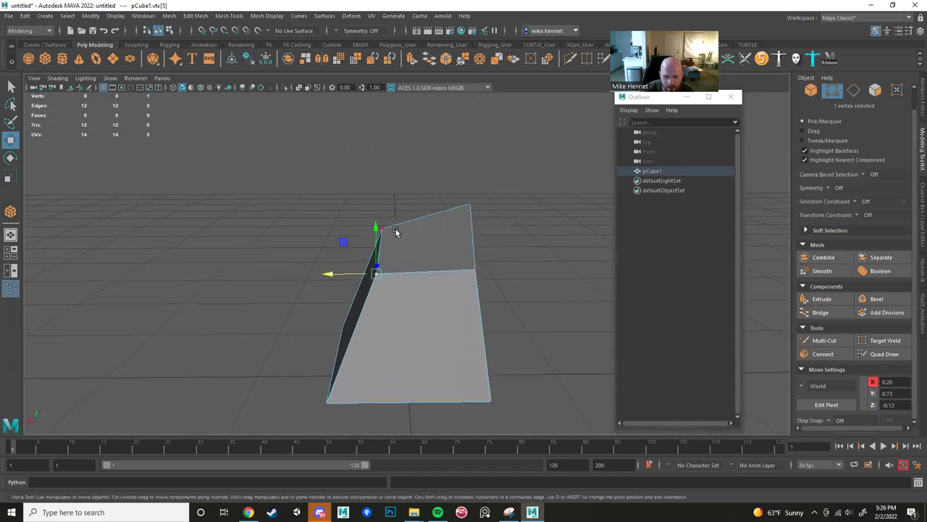
left_click_drag(345, 221, 452, 292, "alt")
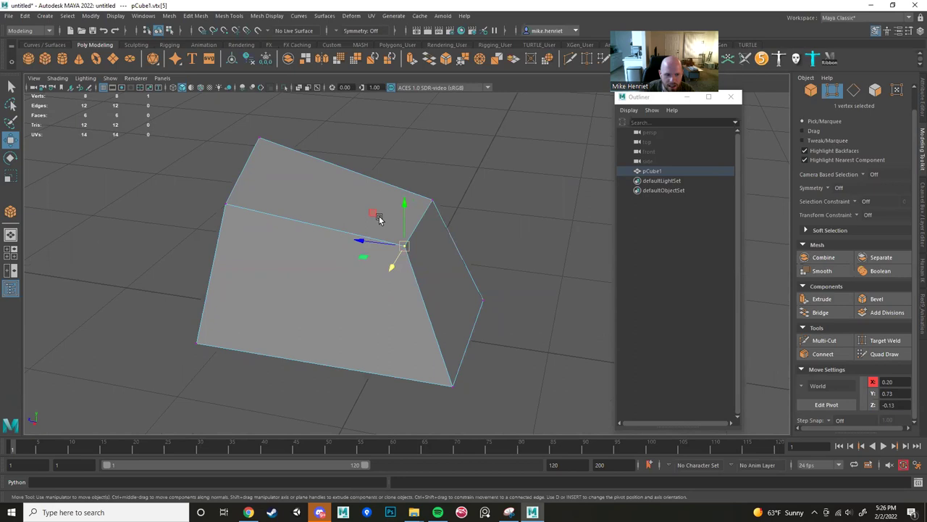
left_click_drag(372, 213, 367, 203)
Try rotating the single selected vertex, and undo the rotation.
key("e")
key("w")
key("e")
left_click(416, 210)
key("ctrl+z")
Add the neighbouring top corner vertex to the selection and rotate the pair.
key("r")
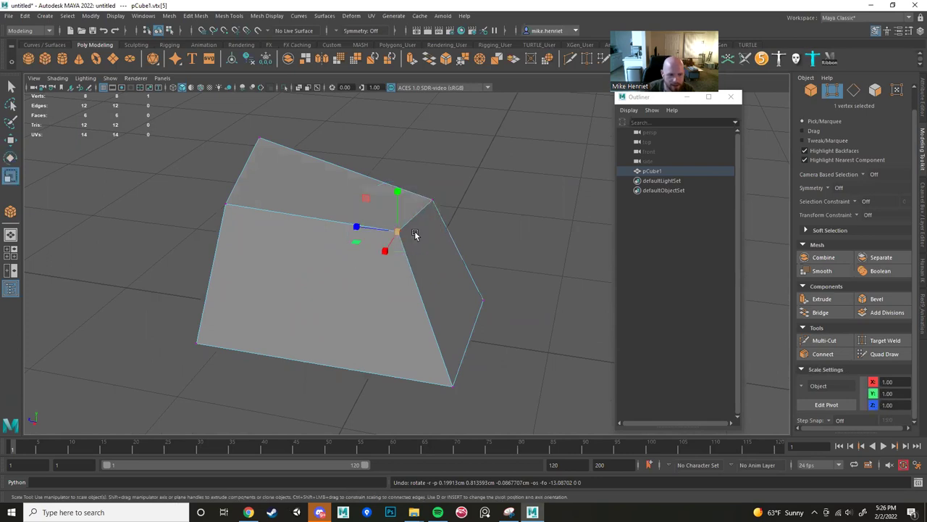
left_click(227, 208, "shift")
key("e")
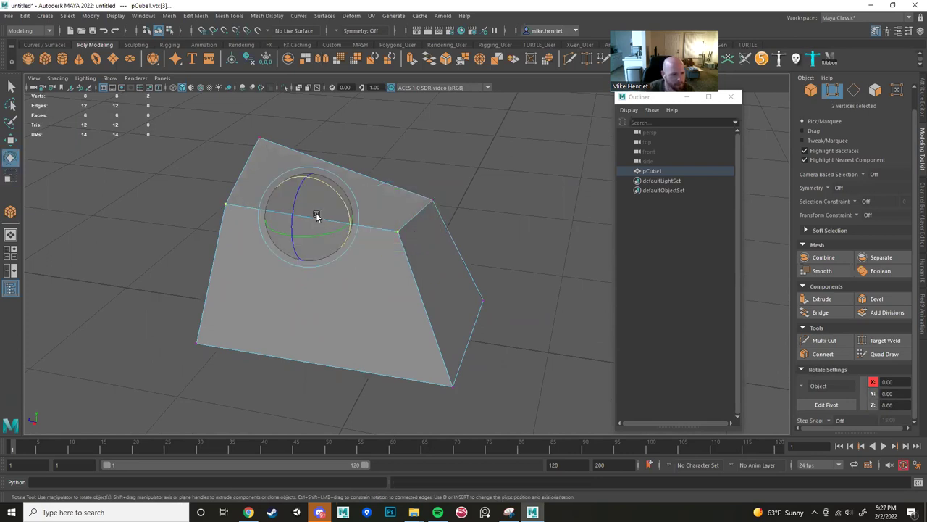
mouse_move(327, 193)
left_mouse_down()
mouse_move(339, 196)
mouse_move(315, 188)
left_mouse_up()
scroll(322, 249, "down", 5)
left_click_drag(322, 249, 444, 242, "alt")
right_click_drag(445, 242, 488, 238, "alt")
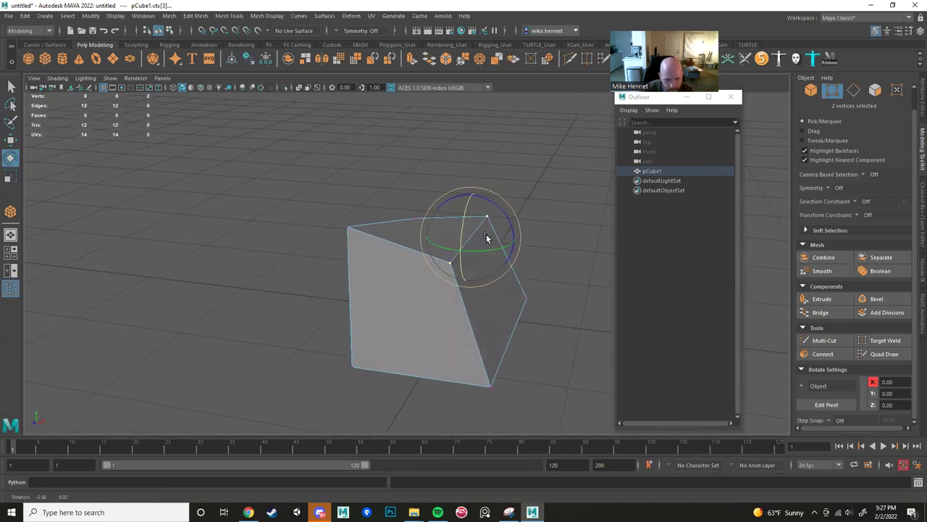
middle_click_drag(488, 239, 367, 256, "alt")
left_click_drag(366, 256, 426, 240, "alt")
scroll(426, 240, "down", 5)
left_click_drag(427, 275, 408, 283, "alt")
Select the four top vertices together and deselect individual ones until a single top corner remains selected.
left_click_drag(501, 199, 371, 365)
left_click_drag(430, 283, 424, 300, "alt")
middle_click_drag(424, 301, 471, 287, "alt")
left_click_drag(471, 288, 480, 229, "alt")
left_click_drag(376, 266, 420, 247, "alt")
left_click_drag(245, 159, 434, 281)
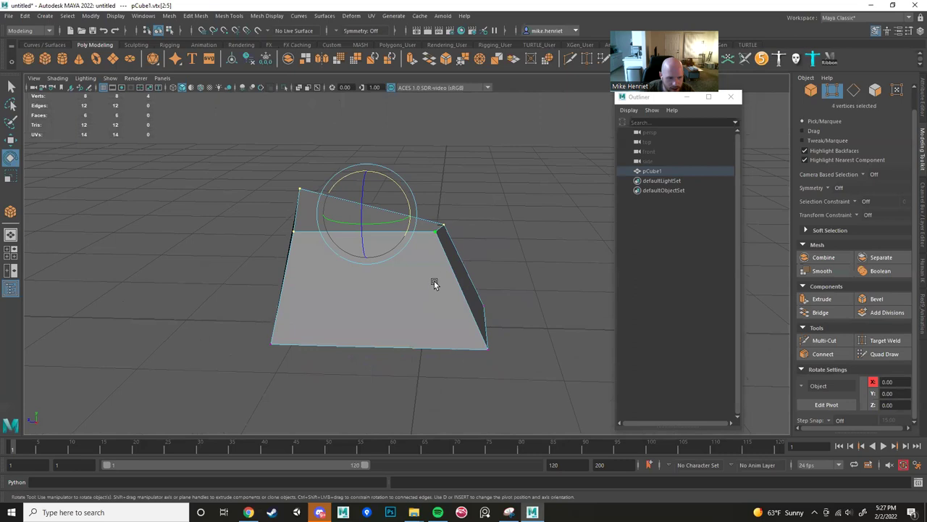
left_click(444, 227, "ctrl")
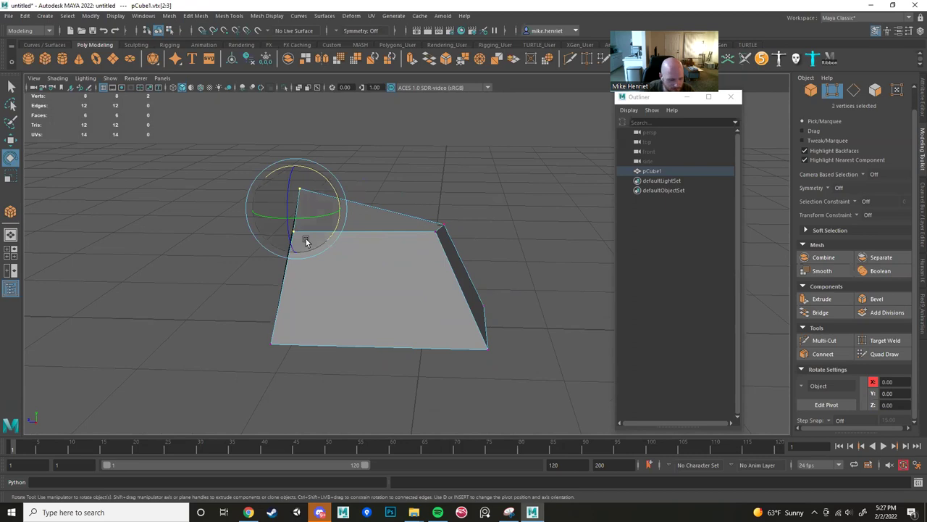
key("w")
left_click(298, 234, "ctrl")
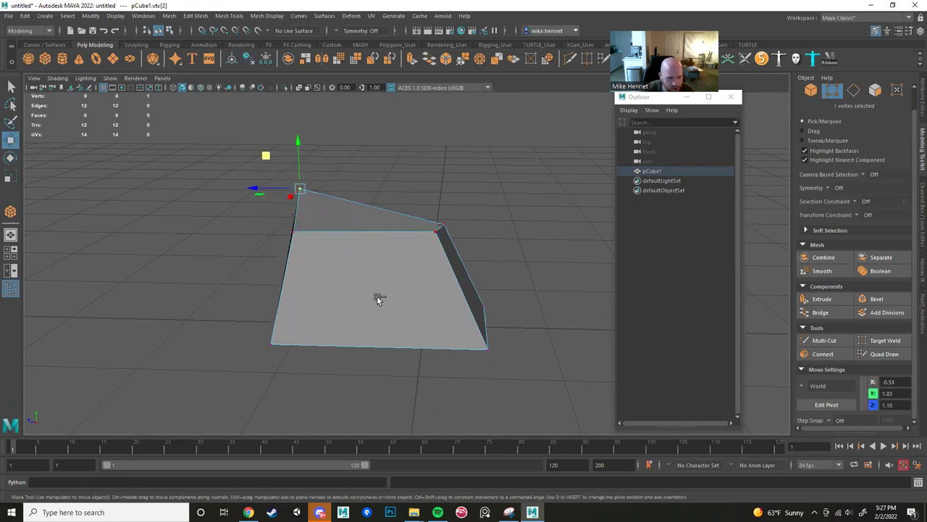
Reselect the top vertices, reduce the selection to one corner, and move it to about X -0.48, Y 0.72, Z 0.99.
left_click_drag(185, 139, 508, 259)
left_click(440, 226, "ctrl")
left_click(300, 243, "ctrl")
middle_click_drag(252, 135, 278, 191)
left_click_drag(278, 190, 335, 241, "alt")
scroll(334, 238, "down", 5)
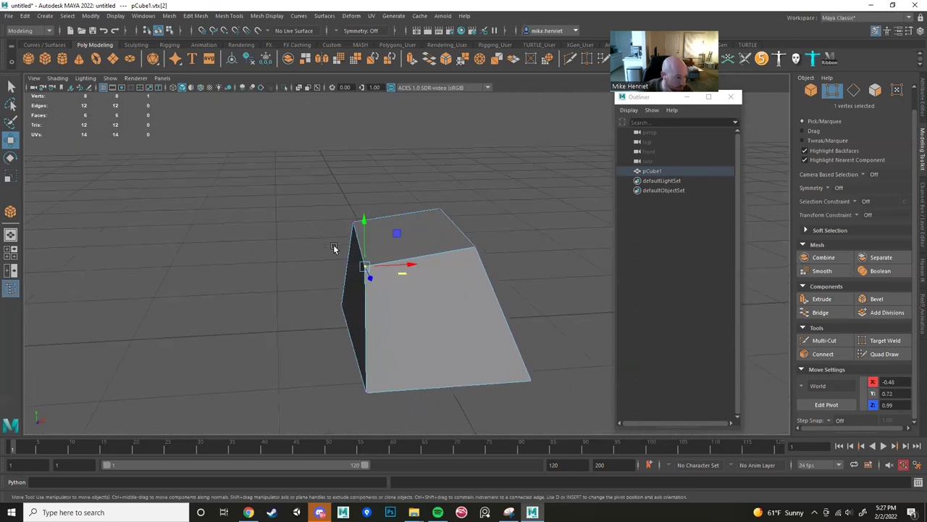
scroll(449, 281, "up", 5)
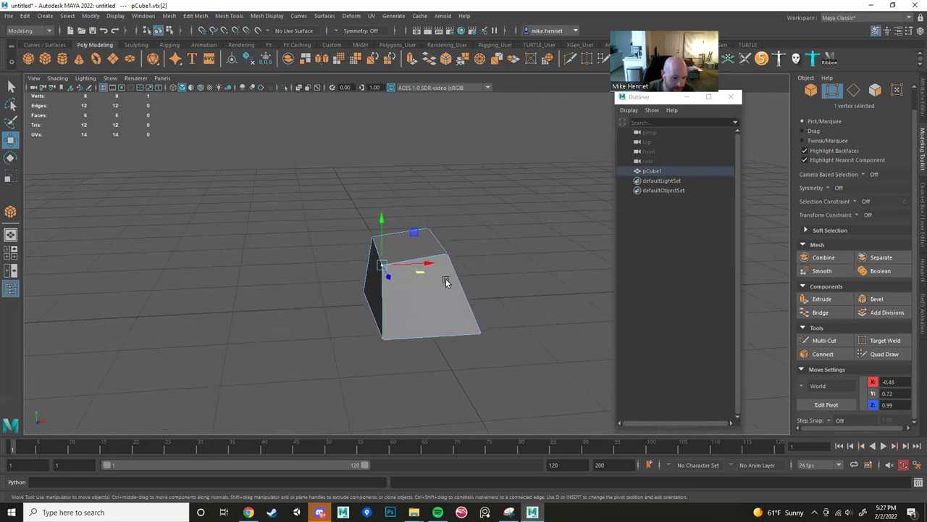
scroll(440, 232, "down", 3)
scroll(442, 225, "up", 5)
scroll(441, 225, "down", 5)
right_click(442, 228)
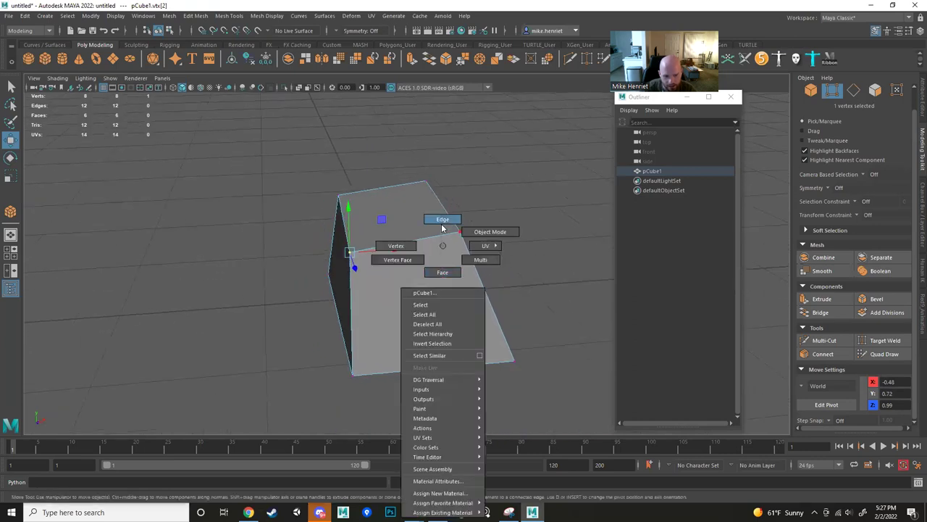
right_click_drag(438, 249, 439, 249)
scroll(433, 248, "up", 5)
left_click_drag(432, 248, 468, 217, "alt")
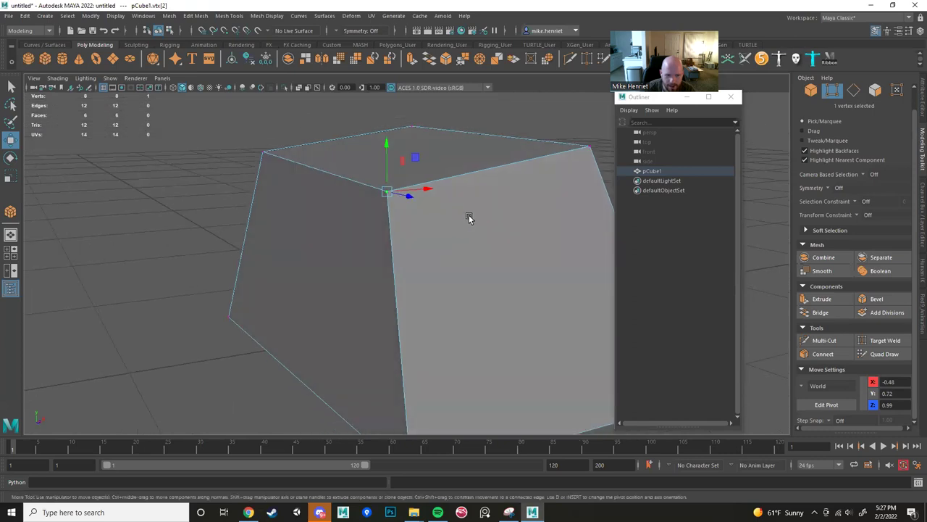
Select the two vertices at the ends of the front top edge, and clear the selection.
right_click(470, 175)
left_click(530, 162)
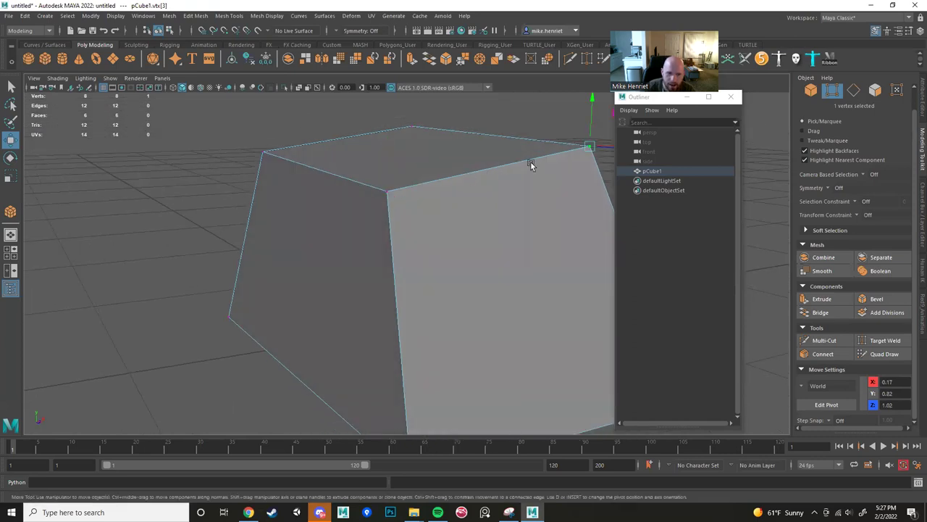
left_click(386, 192)
left_click(577, 152, "shift")
scroll(493, 234, "down", 4)
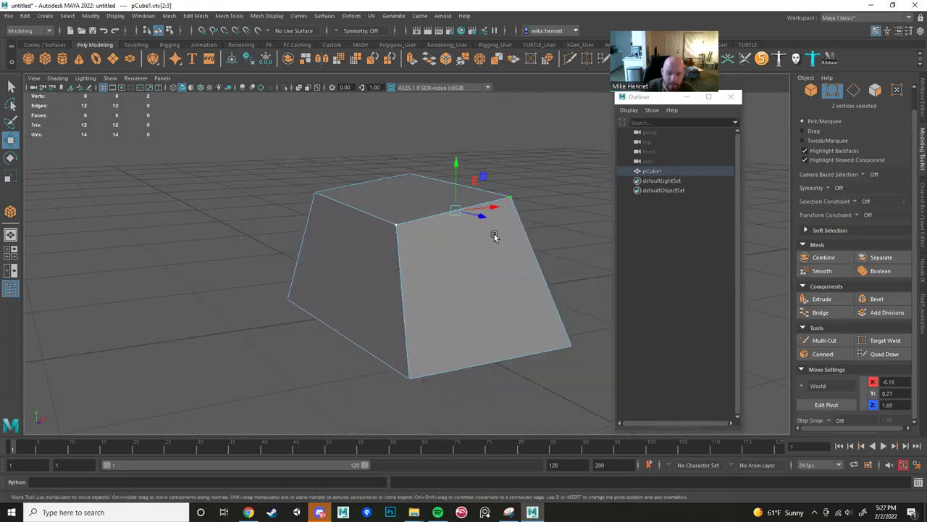
left_click(472, 271)
Switch the cube to edge mode and select the front top edge, adding four more top and side edges.
mouse_move(416, 243)
left_mouse_down("alt")
mouse_move(396, 251)
mouse_move(455, 232)
mouse_move(408, 234)
left_mouse_up("alt")
scroll(397, 250, "up", 4)
right_click_drag(402, 232, 406, 208)
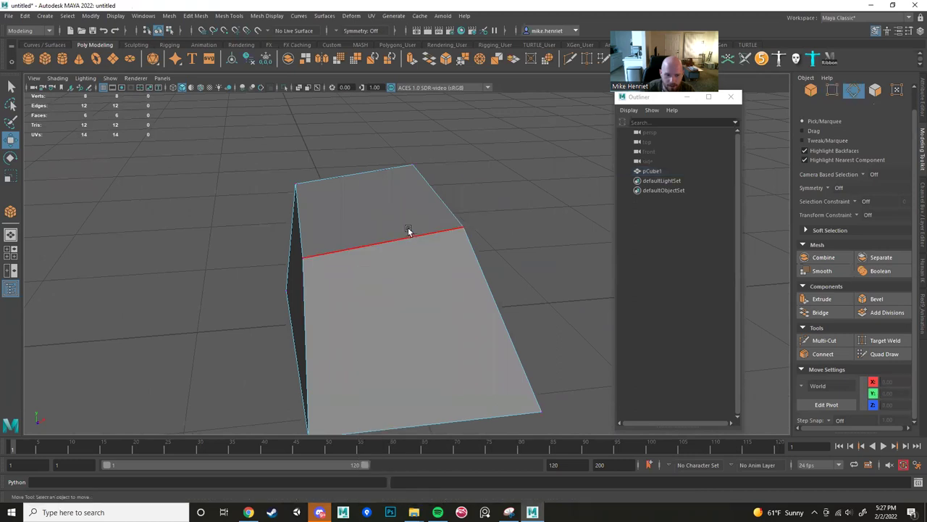
left_click(406, 236)
left_click_drag(406, 236, 347, 239, "alt")
left_click(410, 194, "shift")
left_click(315, 277, "shift")
left_click(304, 188, "shift")
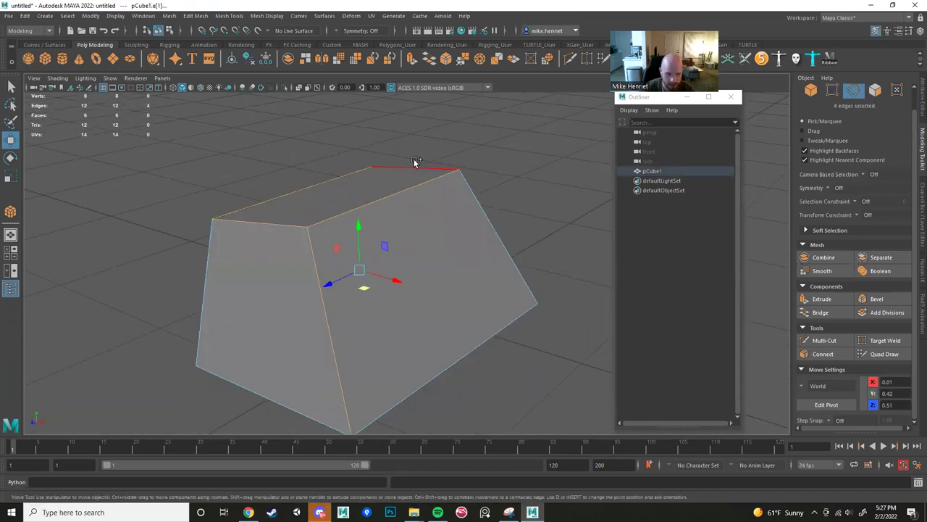
left_click(481, 232, "shift")
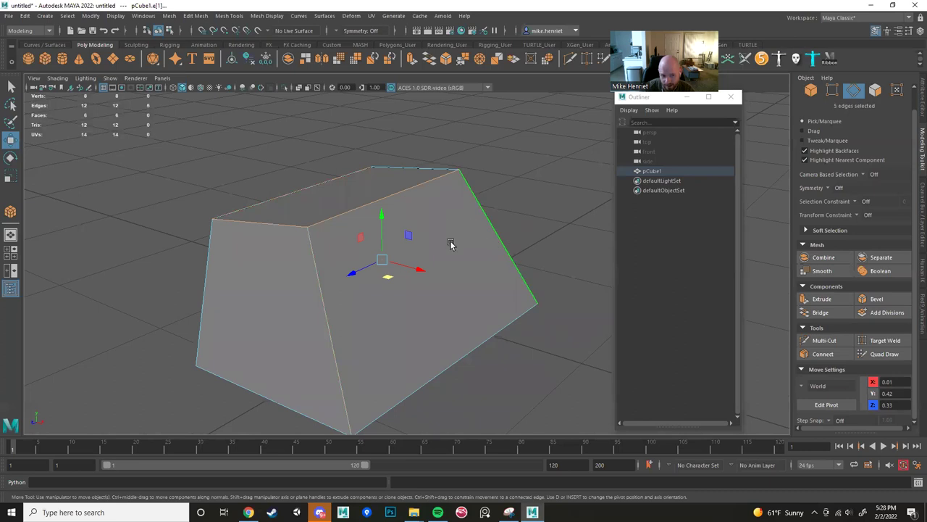
Select only the slanted side edge and move it along X to about 0.56.
left_click(505, 248)
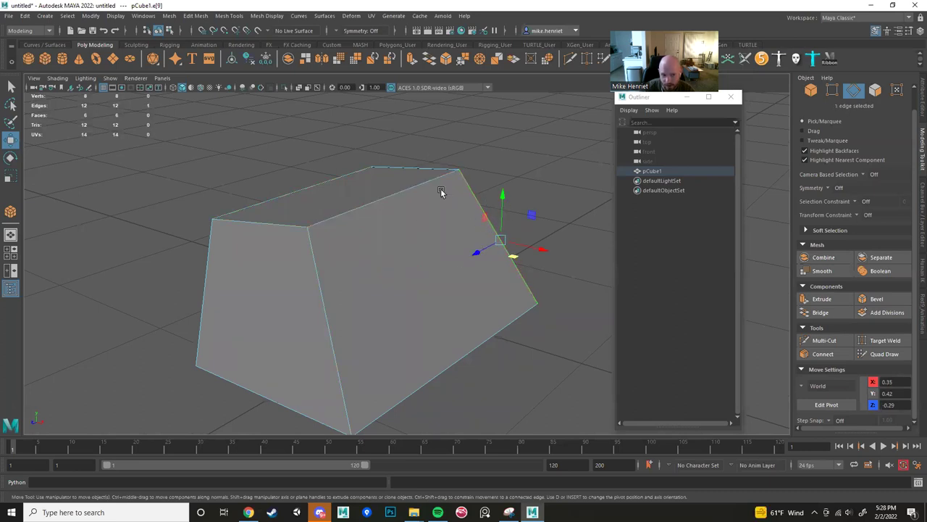
left_click_drag(472, 248, 549, 260, "alt")
scroll(449, 269, "down", 5)
left_click_drag(439, 269, 368, 271, "alt")
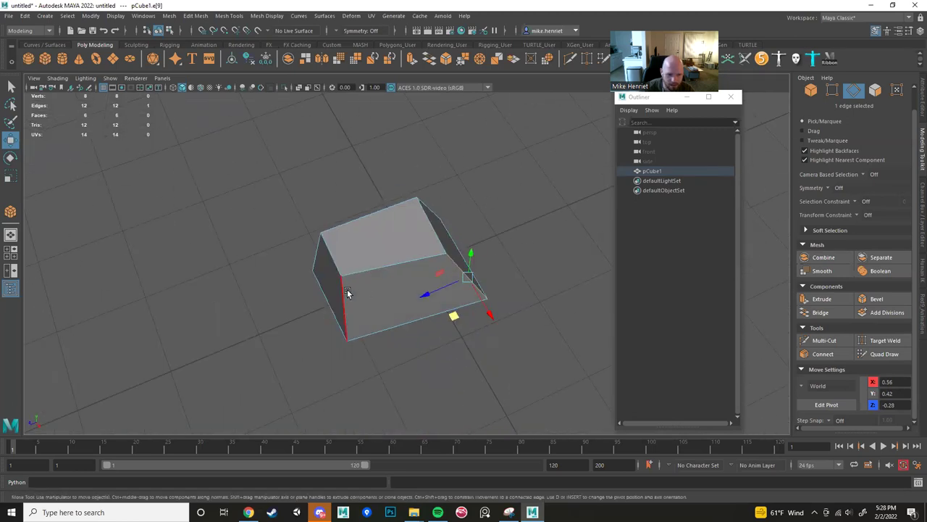
Select a long top edge together with the base edge on the same side and move them outward along X.
left_click(411, 265, "shift")
left_click(428, 245)
left_click_drag(425, 261, 460, 247, "alt")
scroll(447, 247, "up", 5)
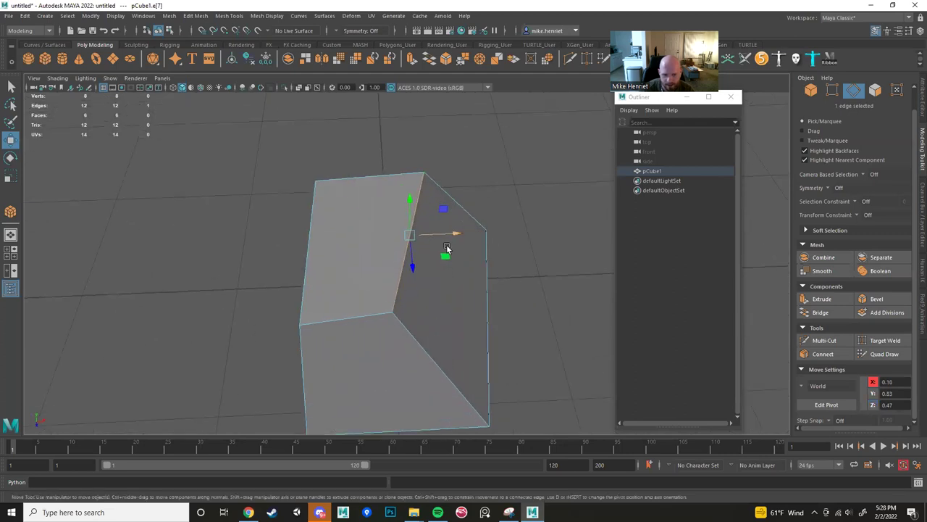
left_click(484, 320, "shift")
left_click_drag(501, 269, 542, 272)
scroll(507, 275, "down", 4)
left_click_drag(393, 282, 450, 263, "alt")
Pull the front base edge outward, and move the front top edge along X to about -0.05.
left_click(395, 341)
left_click_drag(396, 341, 361, 335, "alt")
left_click(393, 278, "shift")
left_click_drag(425, 306, 389, 314, "alt")
left_click(391, 320)
left_click_drag(388, 365, 395, 401)
left_click(419, 277)
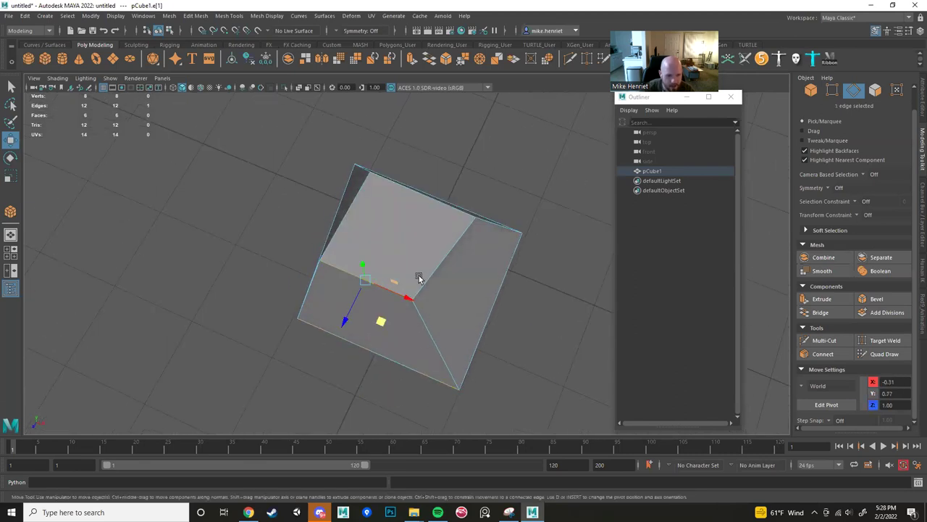
left_click_drag(408, 301, 401, 250)
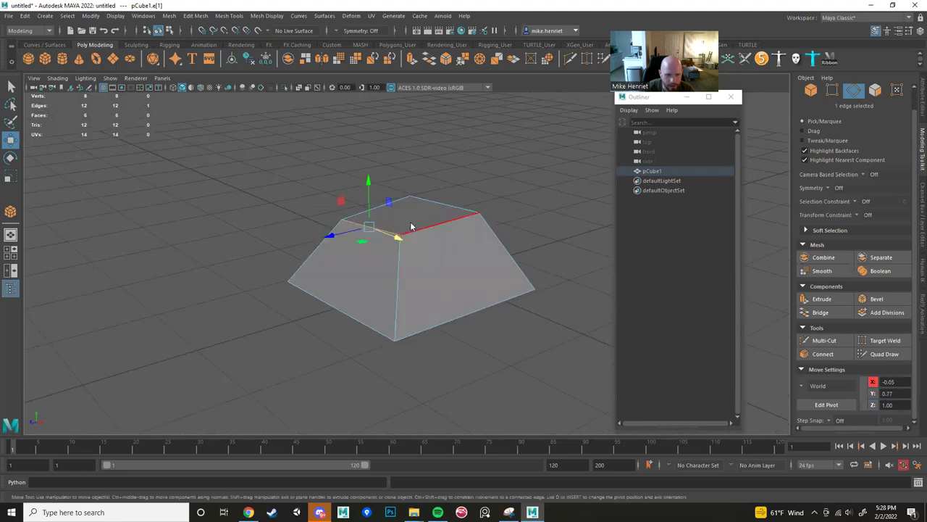
Switch the cube to face mode and select its top face.
right_click(410, 224)
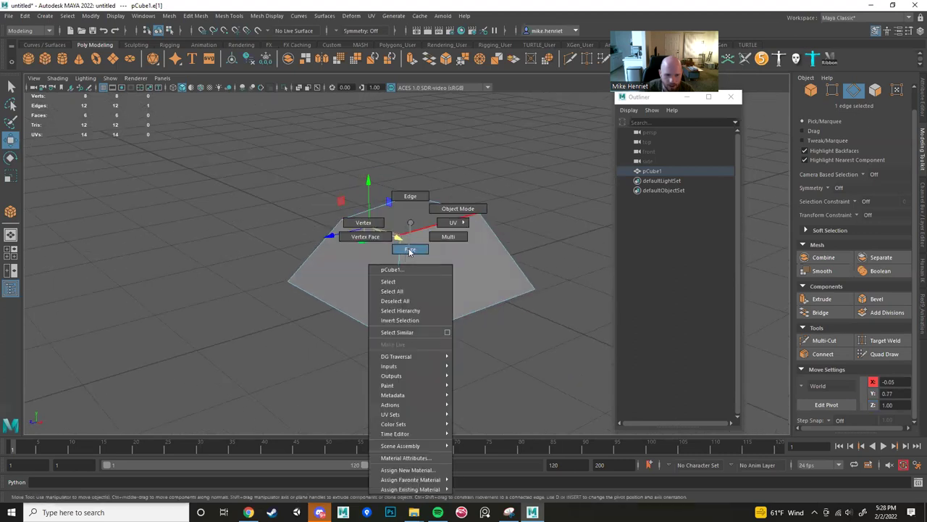
left_click(410, 250)
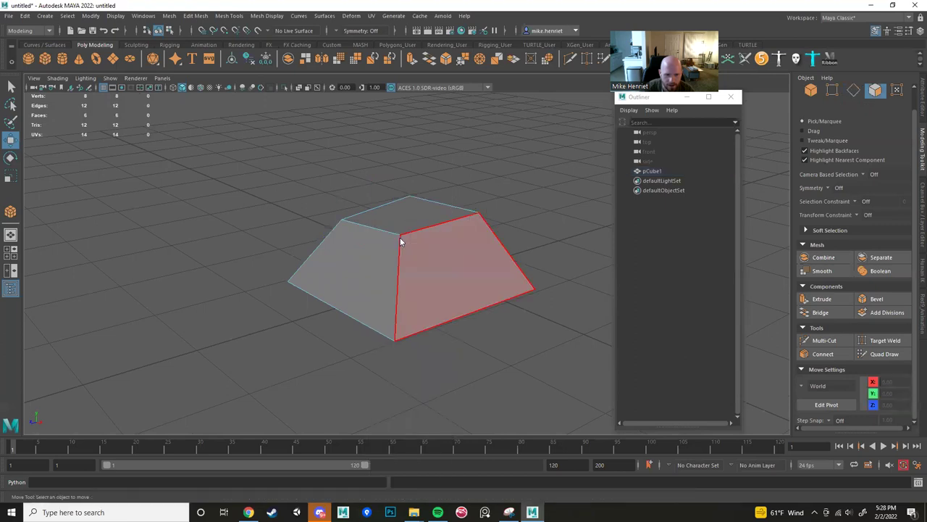
right_click(399, 237)
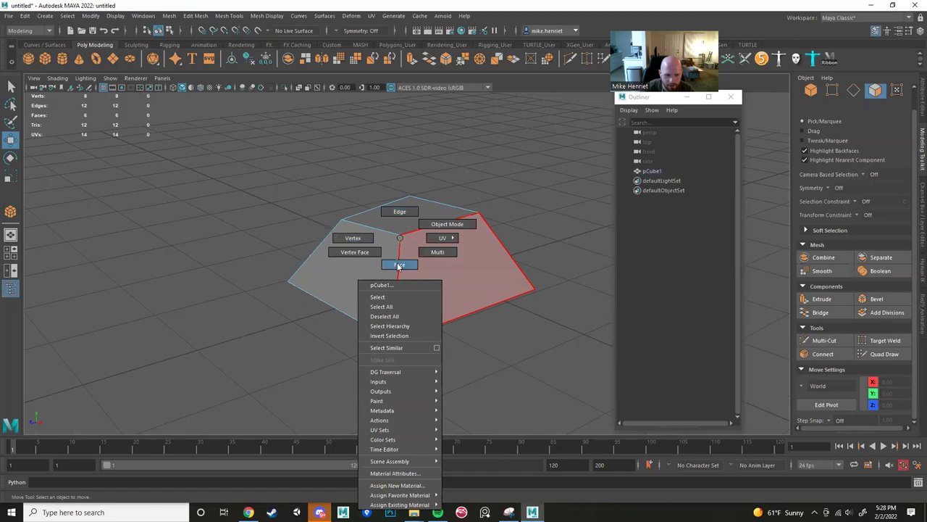
left_click(398, 267)
left_click(411, 268)
left_click_drag(344, 270, 393, 280, "alt")
left_click(393, 281)
left_click_drag(341, 292, 428, 323, "alt")
left_click(396, 282)
left_click(426, 223)
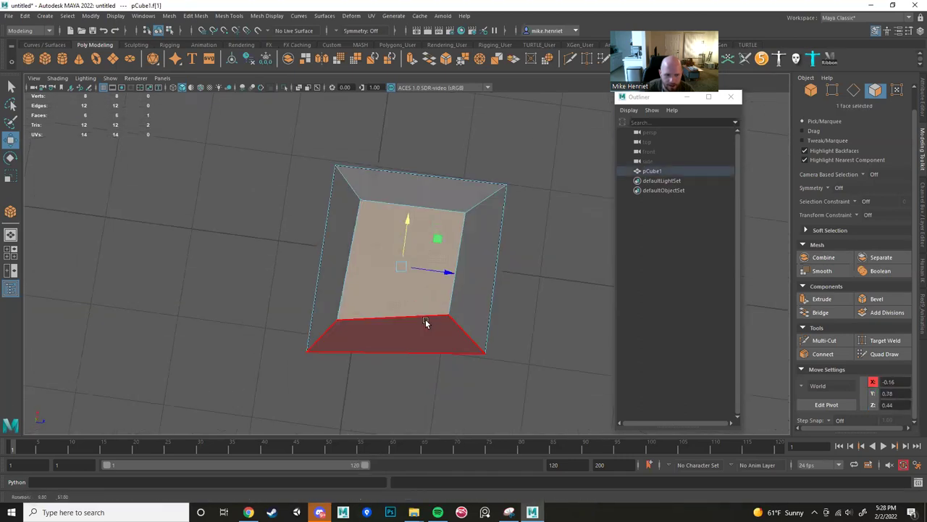
Examine the selected top face and the surrounding side faces from above and from several angles.
scroll(408, 286, "up", 3)
left_click_drag(407, 286, 441, 222, "alt")
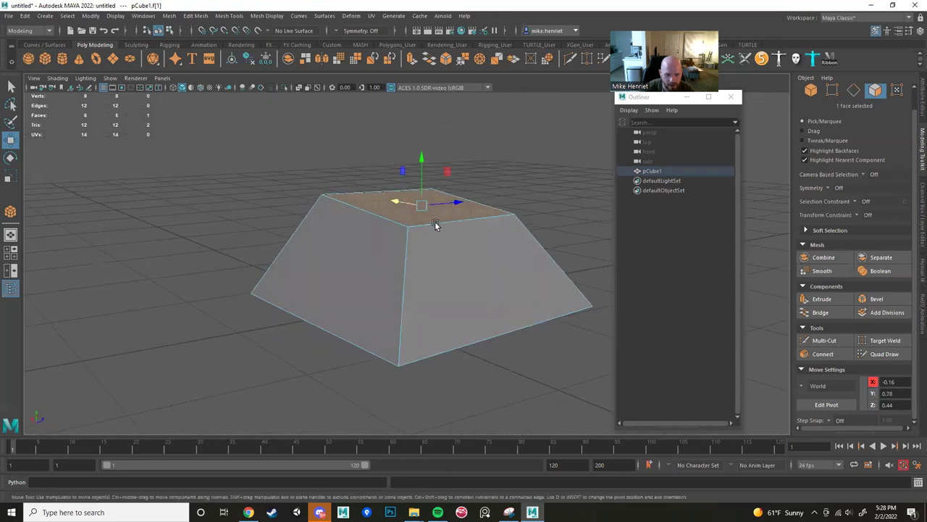
left_click_drag(365, 218, 320, 277, "alt")
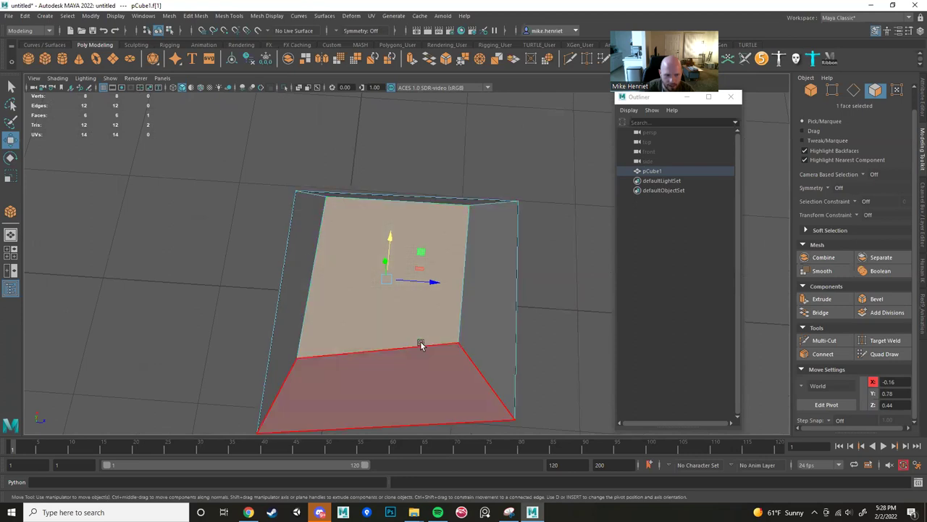
left_click_drag(343, 201, 579, 312, "alt")
left_click(491, 338)
left_click(410, 267)
left_click_drag(412, 268, 532, 279, "alt")
left_click_drag(377, 263, 332, 243, "alt")
left_click(412, 290)
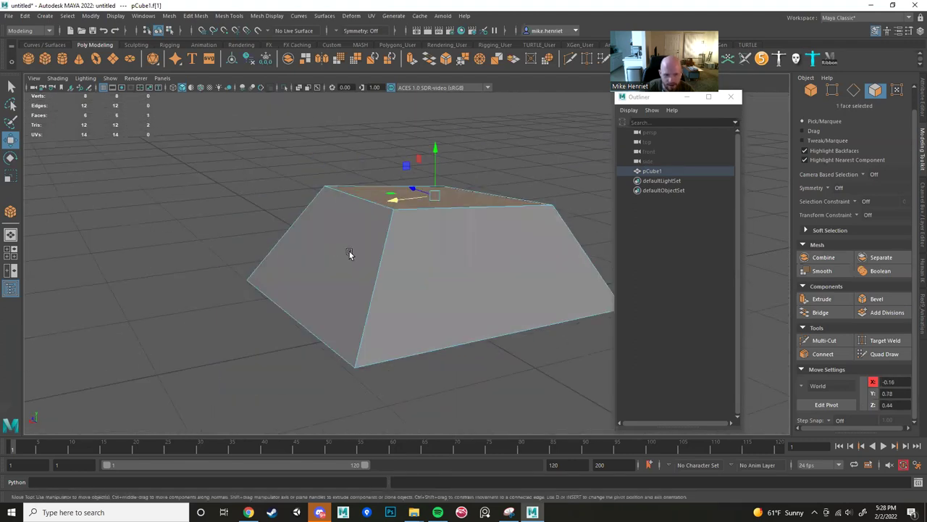
Select a side face and add the adjacent side faces to the selection.
left_click(438, 320)
left_click_drag(438, 319, 370, 317, "alt")
left_click_drag(474, 269, 378, 303, "alt")
left_click(483, 276, "shift")
left_click(443, 315, "shift")
left_click_drag(444, 315, 371, 305, "alt")
left_click_drag(382, 218, 373, 235)
left_click_drag(494, 246, 399, 130, "alt")
Select only the top face and raise it to about Y 2.86, Z 0.54 to form a tall tapered block.
left_click(435, 243)
scroll(346, 218, "down", 4)
left_click_drag(344, 255, 308, 279, "alt")
left_click_drag(406, 163, 406, 121)
left_click_drag(458, 324, 397, 279, "alt")
left_click_drag(370, 207, 361, 119)
scroll(271, 211, "down", 4)
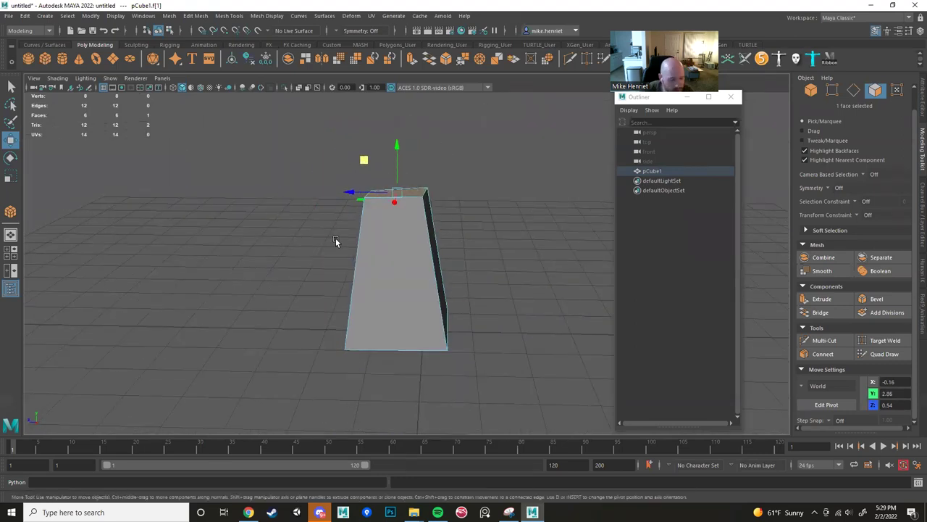
left_click_drag(335, 241, 442, 240, "alt")
Choose face mode again and select individual side faces of the tapered block one at a time.
right_click(418, 206)
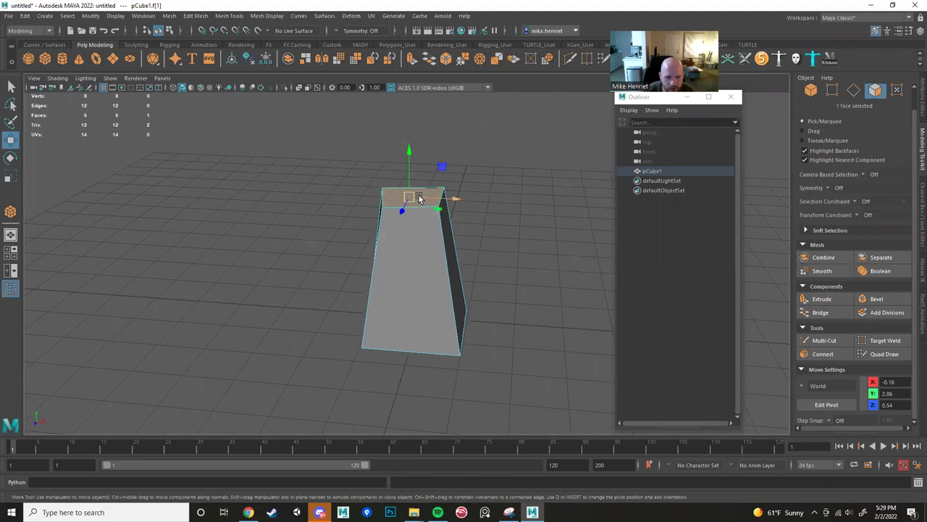
right_click(422, 209)
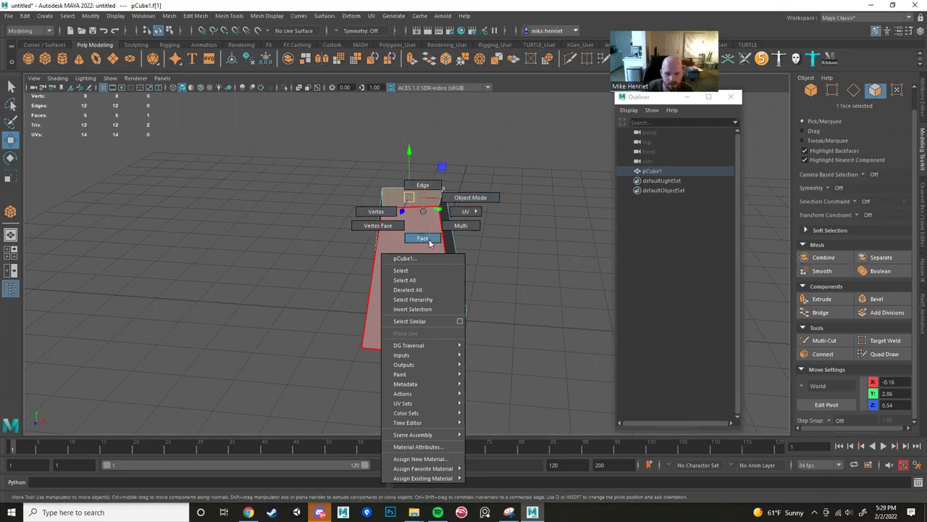
right_click_drag(422, 213, 422, 237)
left_click(437, 289)
left_click_drag(489, 311, 411, 307, "alt")
left_click(436, 236)
Examine the tapered block with its side face selected from several angles and distances.
left_click_drag(444, 276, 551, 290, "alt")
scroll(398, 313, "up", 6)
scroll(336, 295, "down", 6)
scroll(500, 313, "down", 5)
left_click_drag(470, 323, 364, 300, "alt")
scroll(364, 300, "down", 4)
middle_click_drag(406, 317, 366, 307, "alt")
scroll(365, 306, "up", 2)
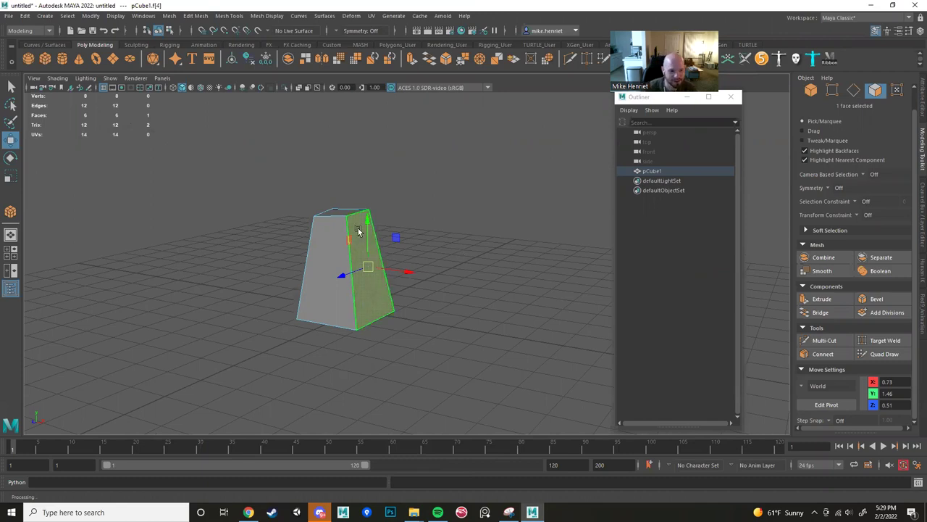
Return the tapered block to object mode and view it from a closer angle.
right_click_drag(355, 229, 388, 217)
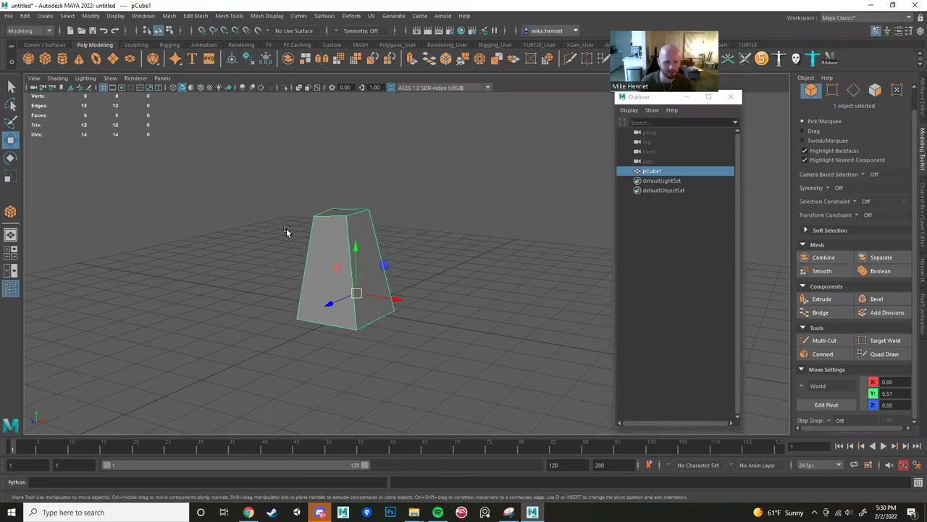
left_click_drag(289, 227, 352, 240, "alt")
middle_click_drag(352, 239, 392, 234, "alt")
scroll(393, 235, "up", 3)
left_click_drag(393, 234, 327, 215, "alt")
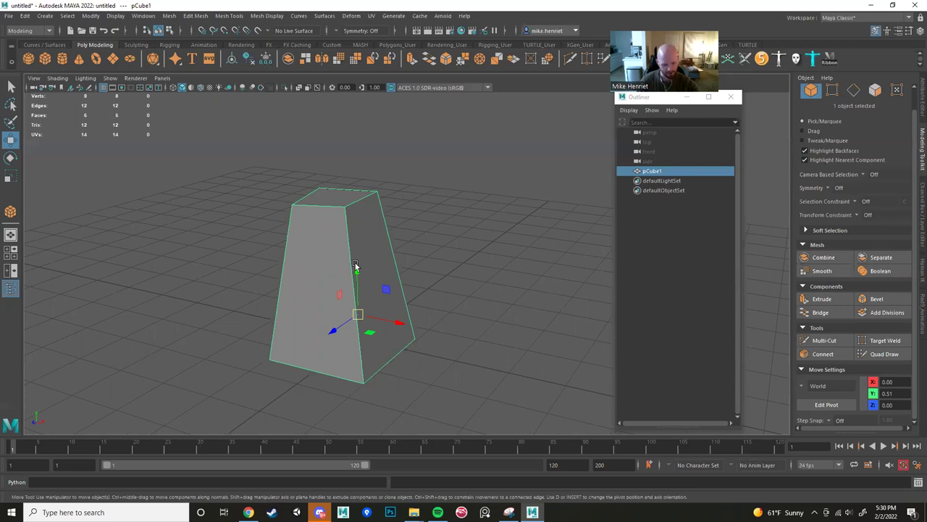
Create a second polygon cube offset along X from the tapered block, and reselect the tapered block.
left_click(48, 64)
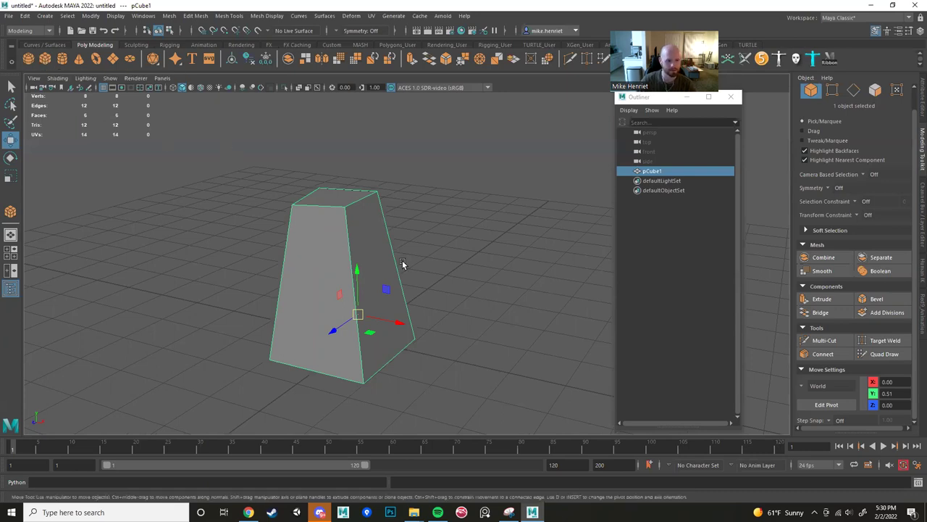
scroll(362, 260, "down", 5)
left_click_drag(410, 311, 354, 247)
left_click(353, 246)
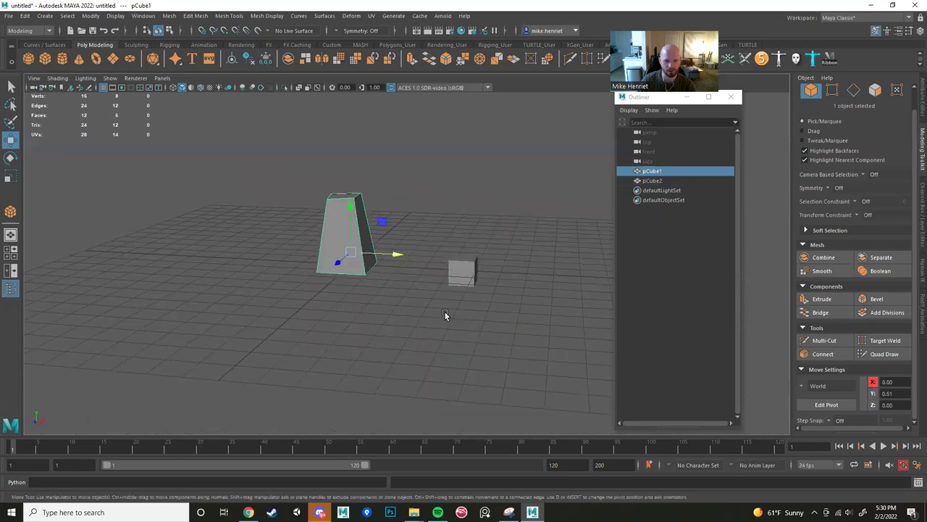
Delete the small second cube beside the tapered block.
left_click_drag(448, 311, 460, 299, "alt")
left_click(461, 297)
left_click(360, 250)
left_click(360, 249)
scroll(405, 247, "up", 5)
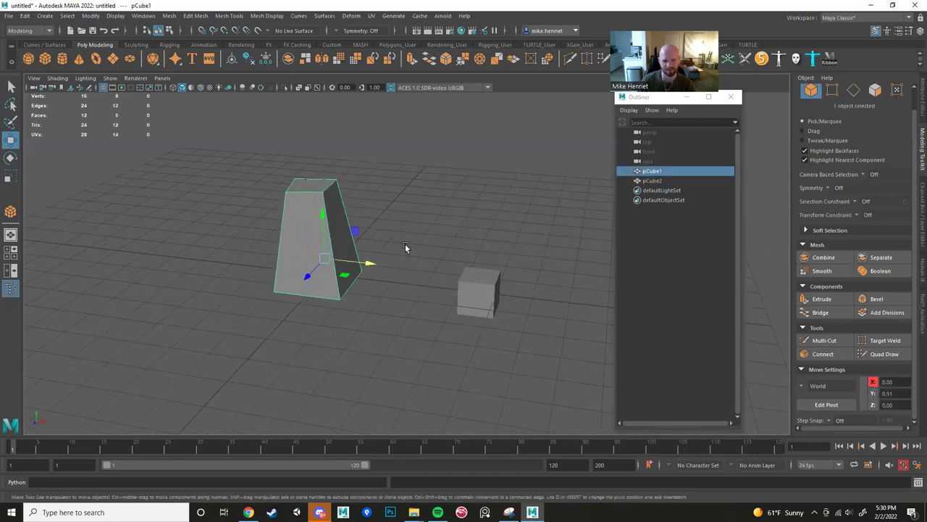
scroll(382, 248, "down", 3)
left_click_drag(382, 248, 547, 312, "alt")
left_click(417, 278)
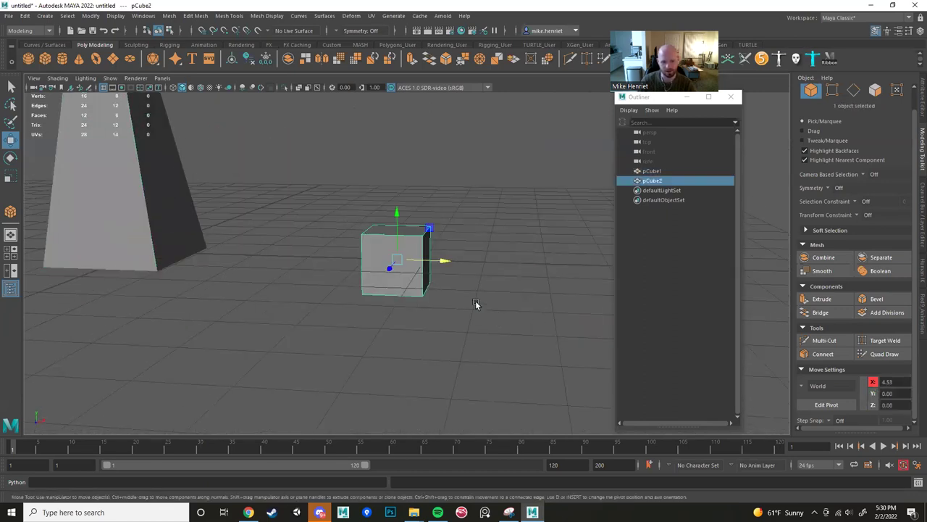
key("Delete")
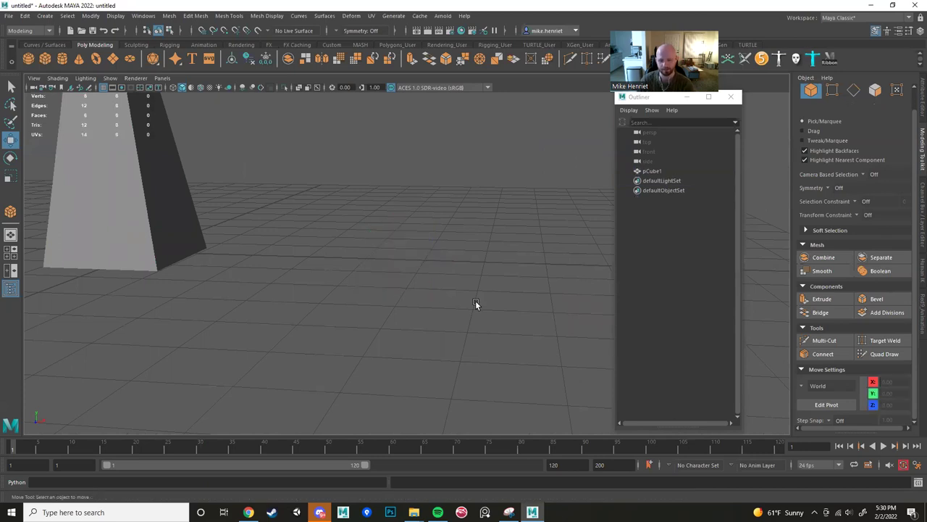
Switch the tapered block to face mode and delete its front side face.
scroll(476, 300, "down", 3)
middle_click_drag(331, 269, 428, 286, "alt")
scroll(428, 286, "up", 5)
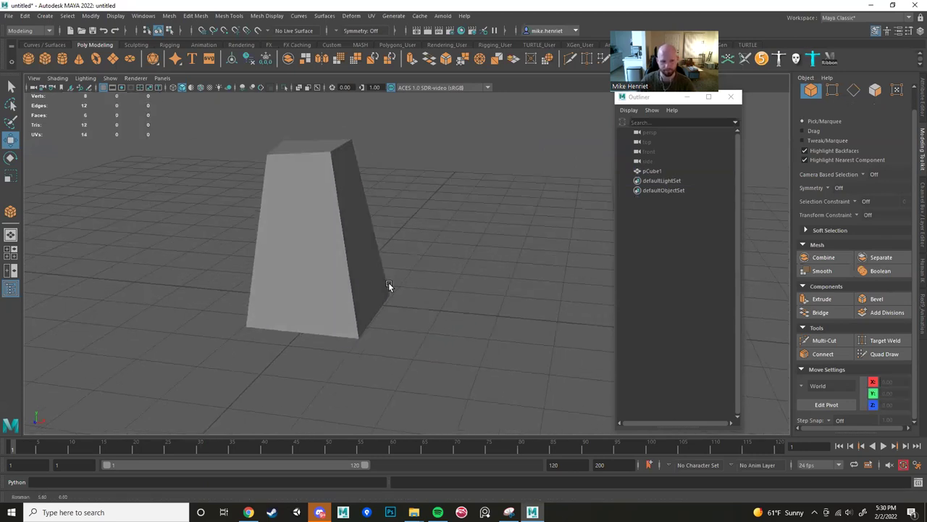
left_click_drag(394, 279, 449, 293, "alt")
left_click(429, 254)
right_click_drag(423, 226, 421, 254)
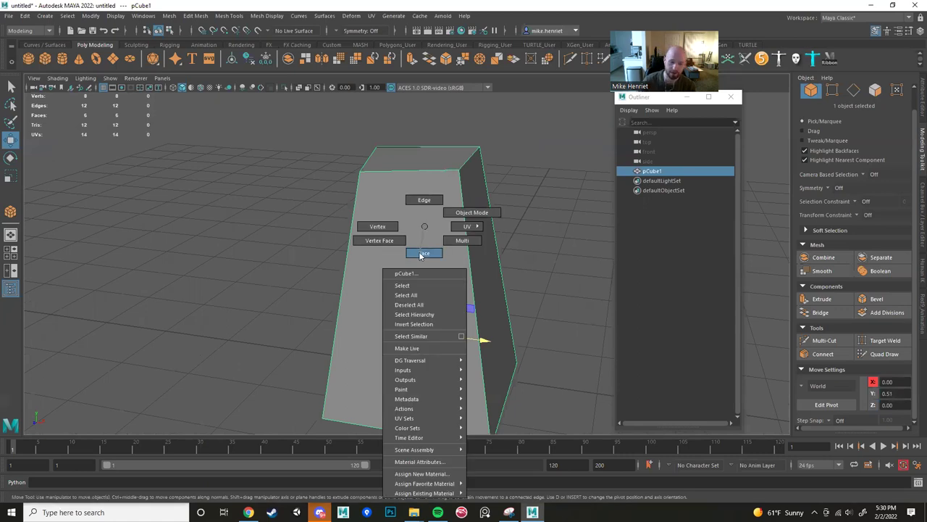
left_click(484, 268)
left_click(393, 255)
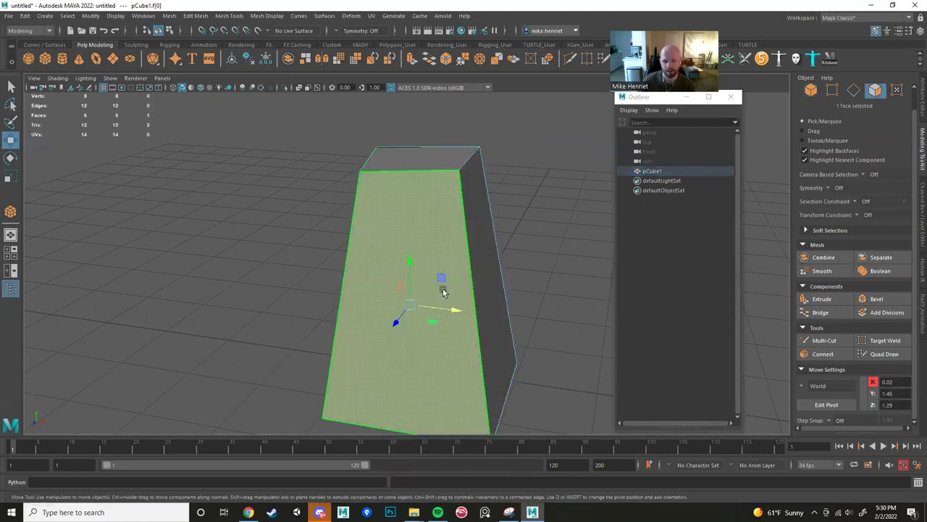
key("Delete")
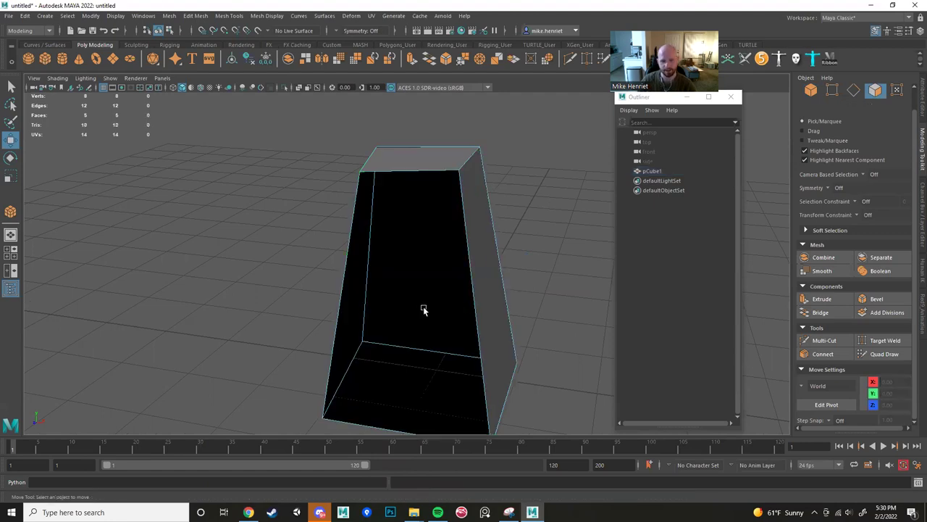
Examine the open side and hollow interior of the tapered block from several angles and distances.
scroll(424, 310, "down", 3)
left_click_drag(424, 309, 358, 311, "alt")
scroll(280, 274, "up", 3)
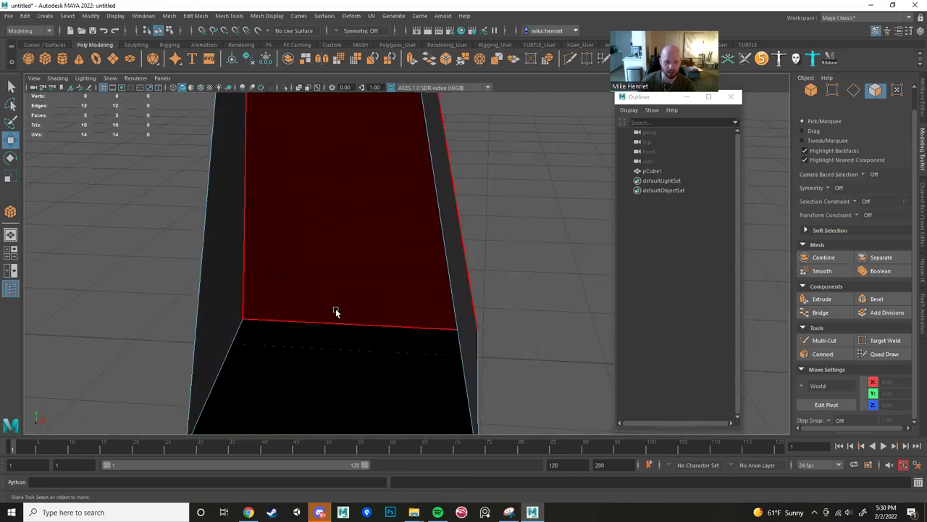
scroll(391, 336, "down", 8)
left_click_drag(450, 299, 489, 297, "alt")
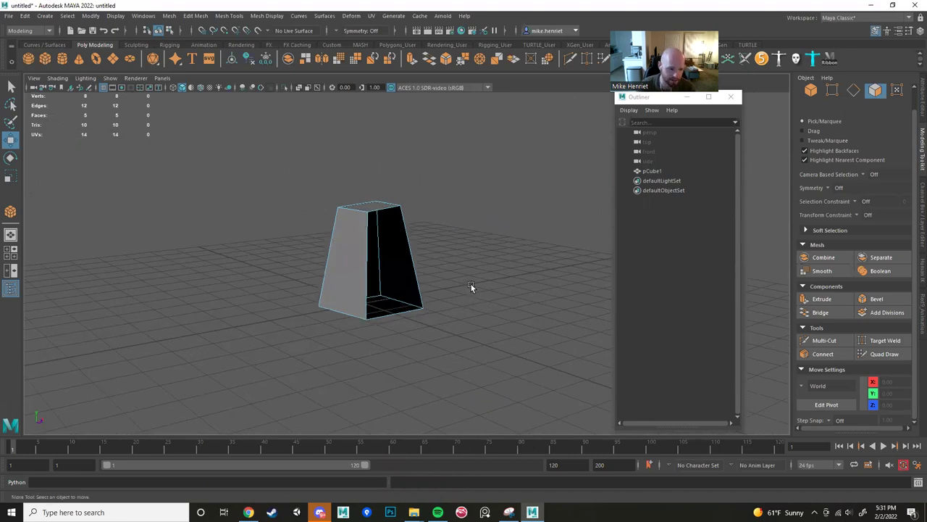
left_click_drag(459, 307, 371, 314, "alt")
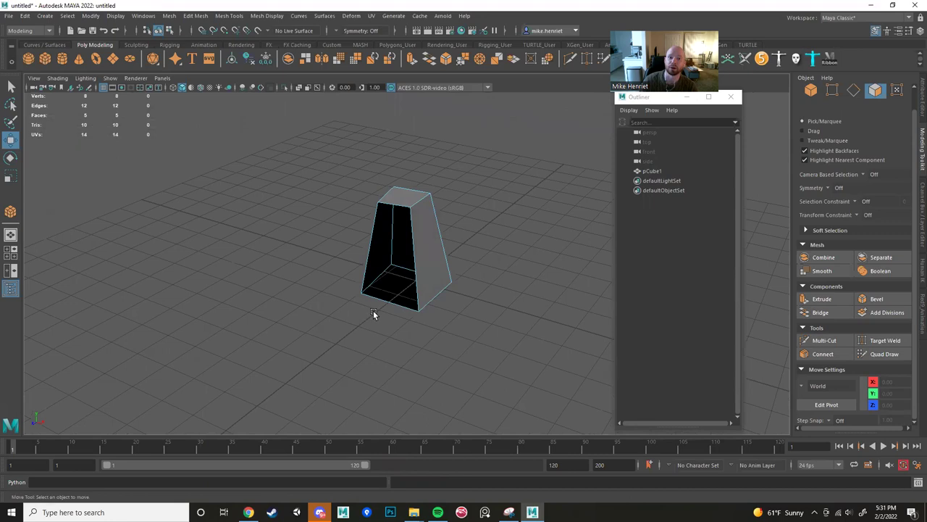
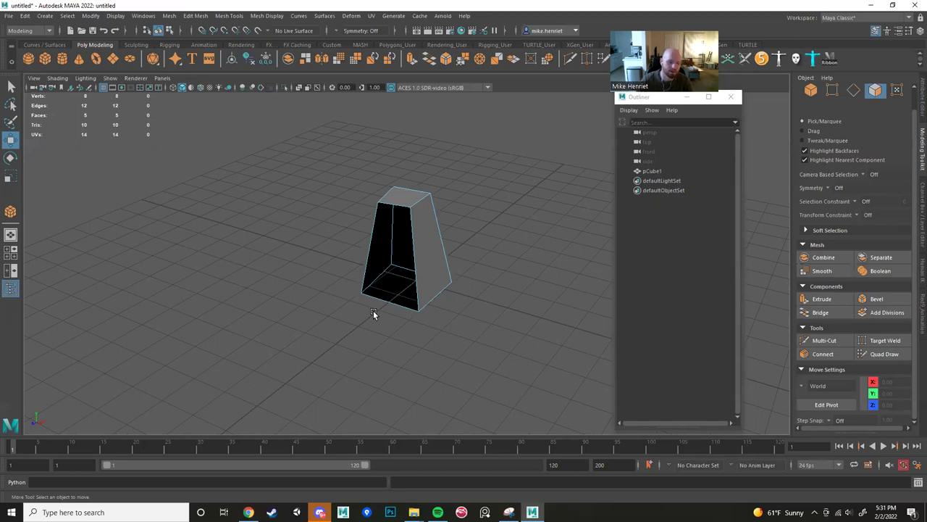
scroll(379, 310, "up", 5)
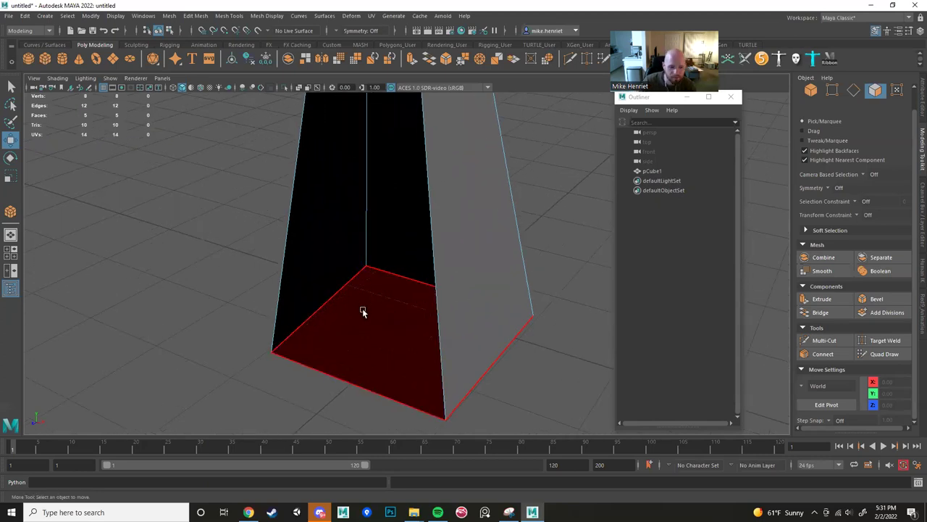
left_click_drag(363, 312, 461, 269, "alt")
scroll(432, 281, "down", 4)
scroll(410, 312, "down", 3)
scroll(368, 310, "up", 5)
scroll(462, 269, "down", 5)
left_click_drag(369, 277, 322, 281, "alt")
scroll(395, 285, "down", 2)
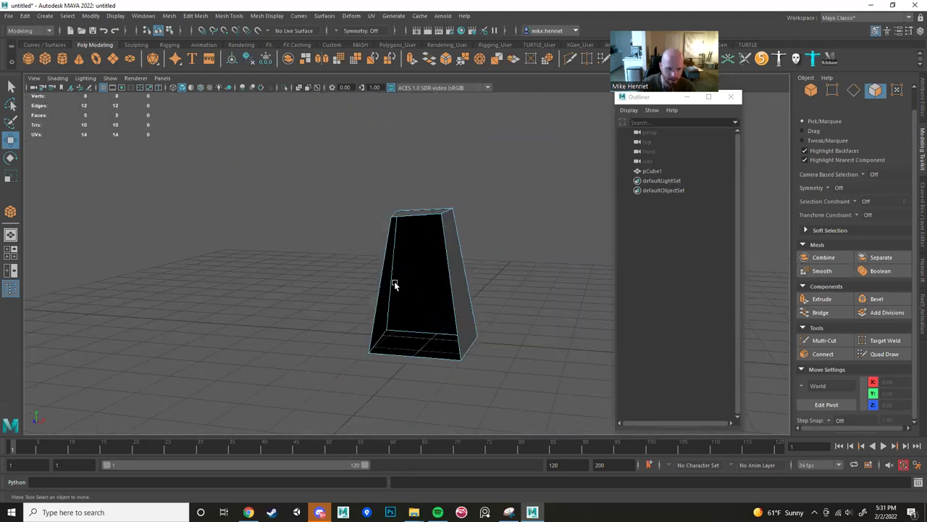
scroll(396, 284, "up", 3)
scroll(455, 306, "down", 7)
scroll(421, 303, "up", 4)
left_click_drag(420, 303, 525, 290, "alt")
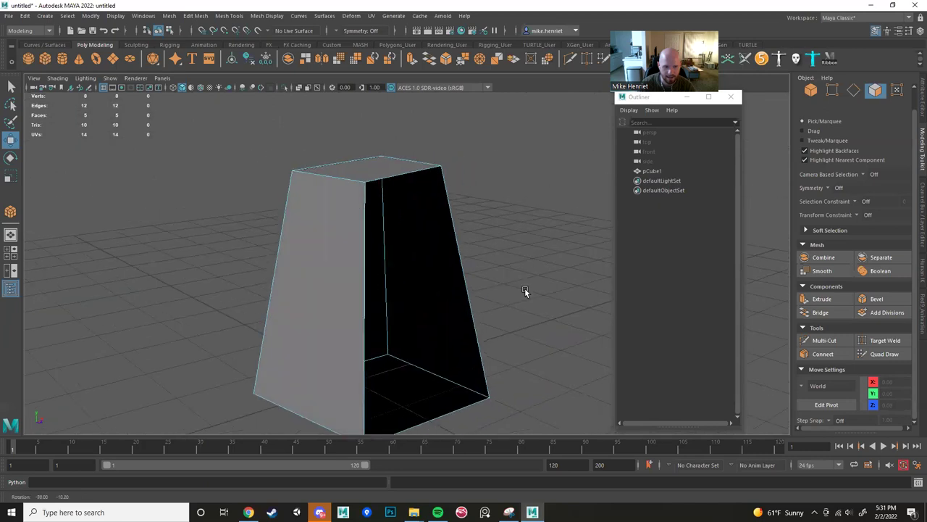
In edge mode, select the three edges meeting at one top corner of the block's closed sides and delete them.
scroll(525, 291, "down", 3)
left_click_drag(271, 237, 418, 249, "alt")
scroll(418, 250, "up", 3)
right_click_drag(404, 220, 404, 194)
left_click(409, 207)
left_click(397, 203, "shift")
left_click(400, 238, "shift")
left_click_drag(425, 267, 448, 276, "alt")
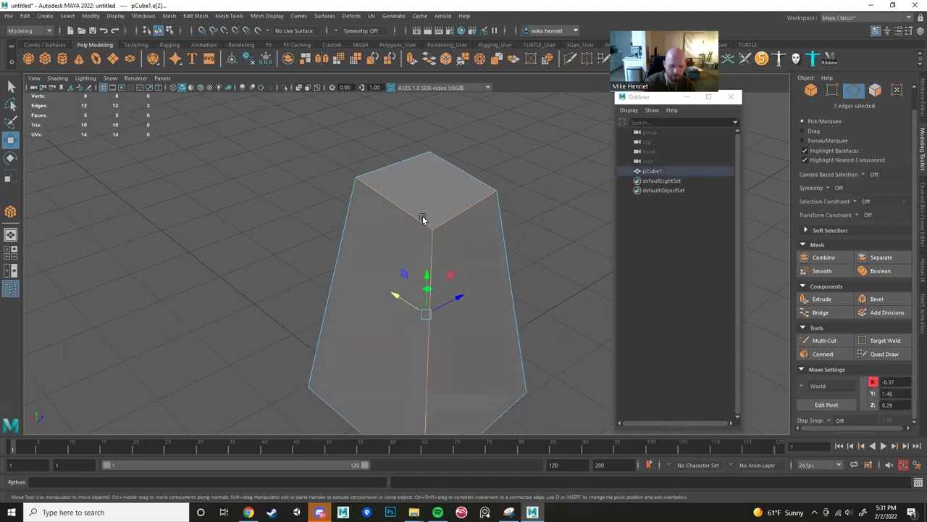
key("Delete")
Inspect the block and undo the deletion of the three corner edges.
left_click_drag(550, 268, 430, 341, "alt")
scroll(539, 254, "down", 5)
key("ctrl+z")
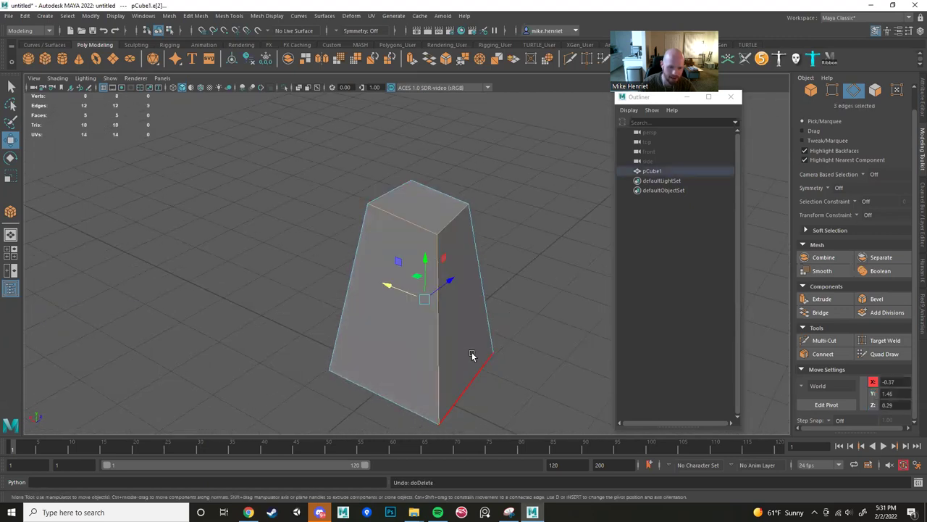
Delete the three corner edges once more and select the large merged face in face mode.
key("Delete")
left_click_drag(456, 280, 418, 240, "alt")
right_click_drag(419, 240, 416, 263)
left_click(416, 263)
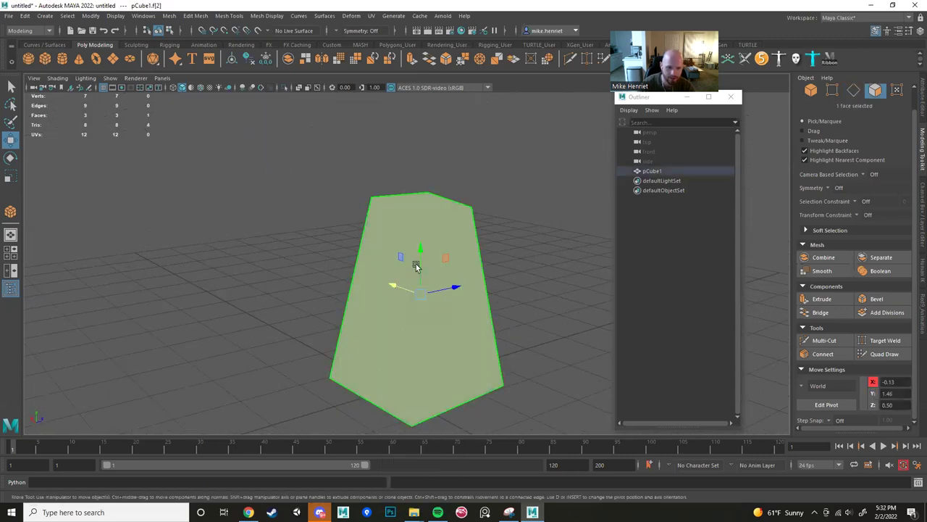
left_click_drag(460, 306, 454, 335, "alt")
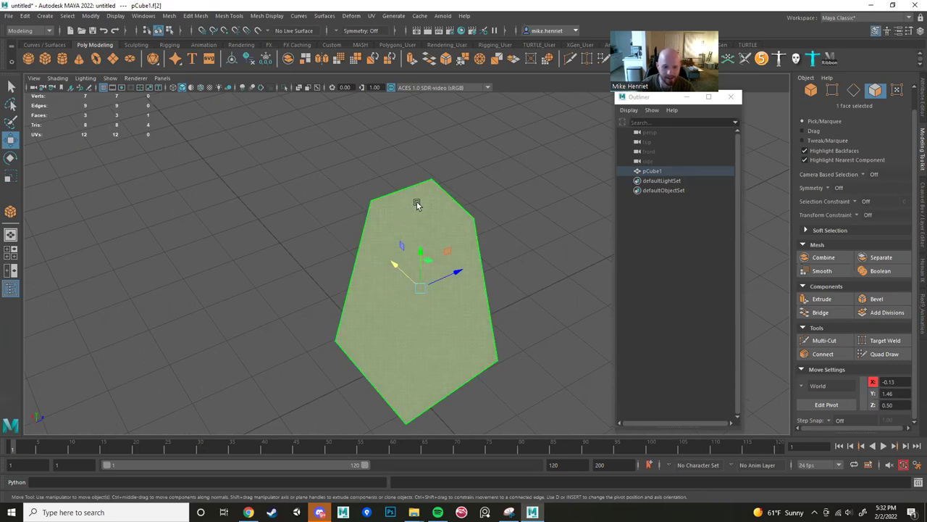
left_click_drag(410, 219, 562, 201, "alt")
Undo the face selection, the face mode switch and the edge deletion.
key("ctrl+z")
key("ctrl+z")
key("ctrl+z")
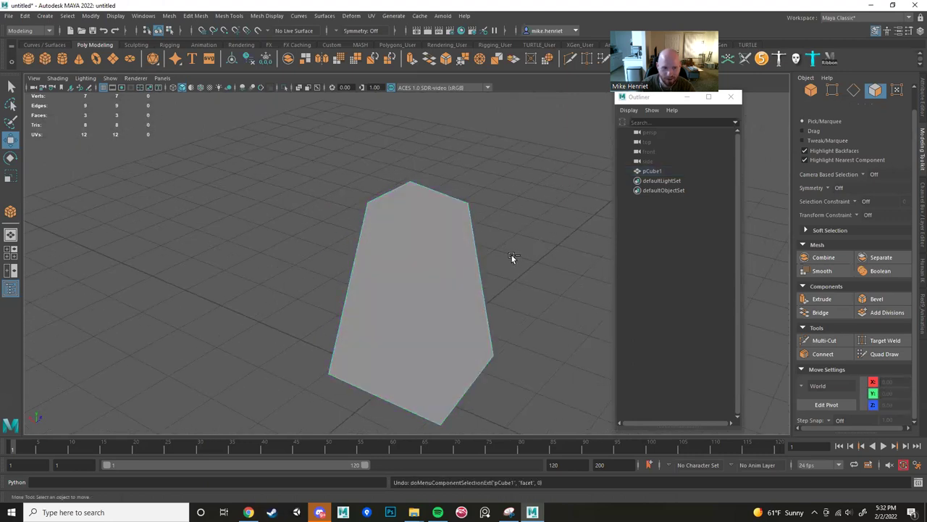
Switch to face mode and select the top and side faces of the block one at a time.
left_click_drag(510, 254, 439, 244, "alt")
right_click_drag(442, 228, 442, 254)
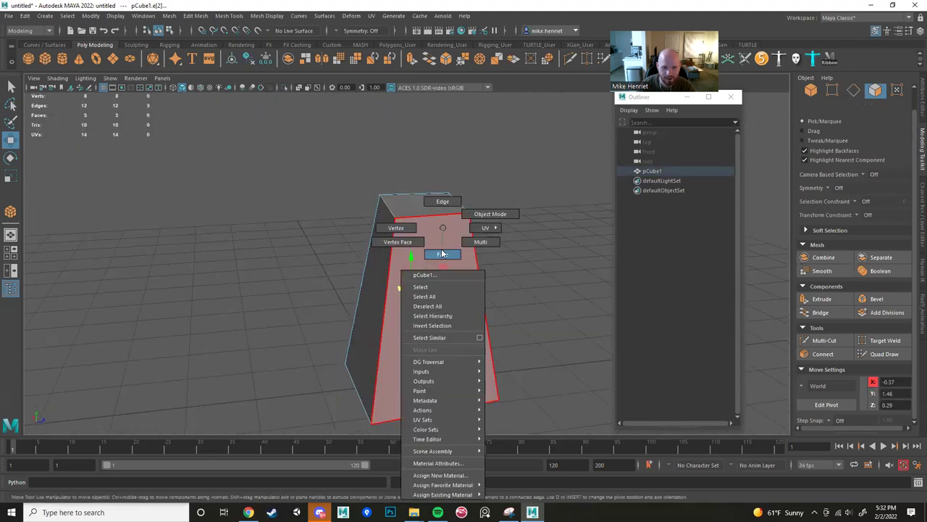
left_click(433, 255)
left_click(414, 217)
left_click_drag(403, 256, 525, 256, "alt")
left_click(370, 267)
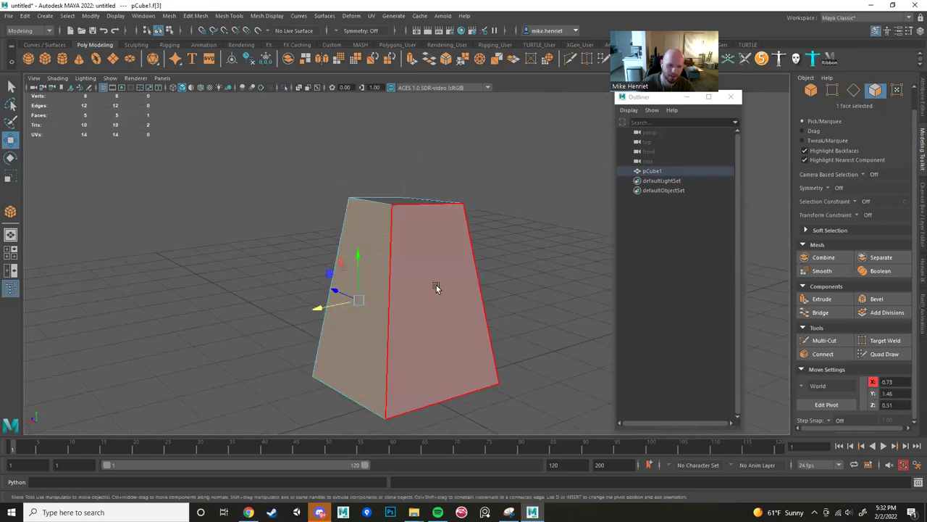
left_click(436, 285)
In edge mode, try deleting a single vertical corner edge of the block, and undo back to the three-edge selection.
left_click_drag(479, 284, 383, 288, "alt")
right_click_drag(435, 226, 445, 202)
left_click(473, 255)
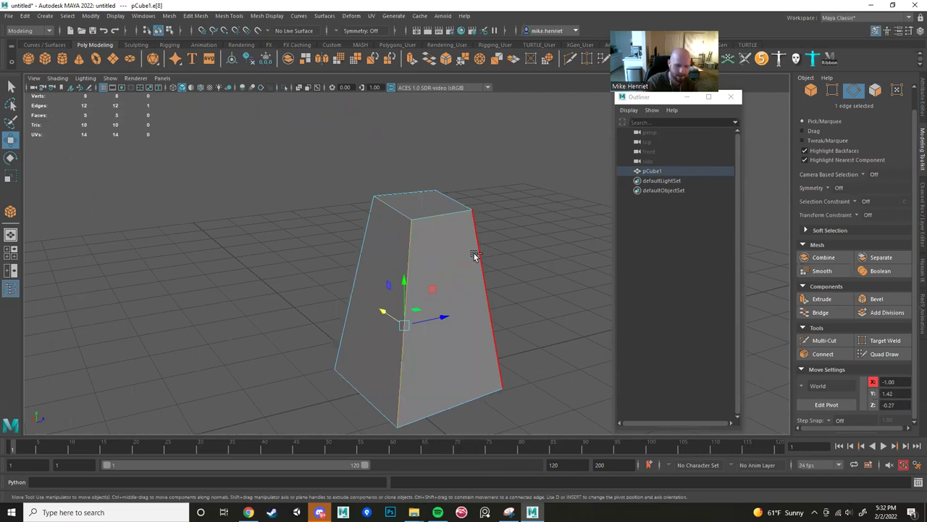
key("ctrl+Delete")
left_click_drag(477, 247, 416, 247, "alt")
key("ctrl+z")
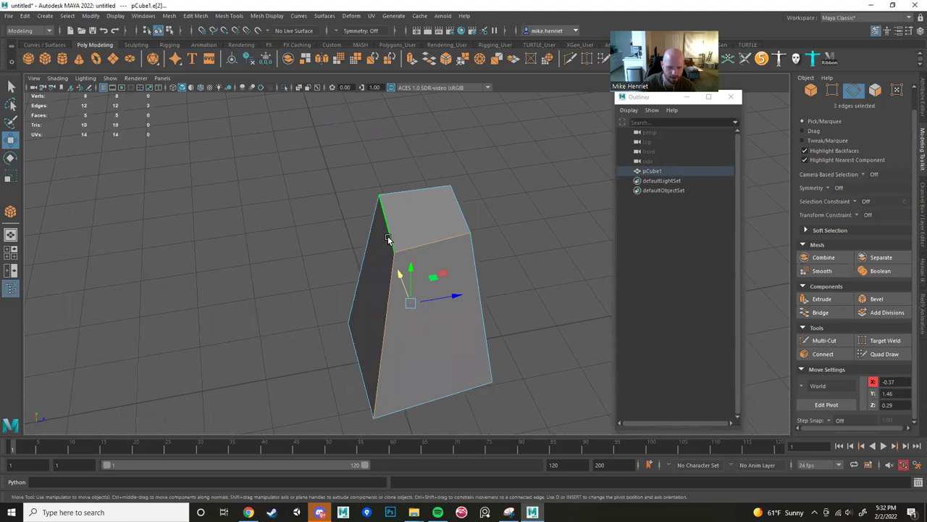
Delete the three selected corner edges and examine the remaining vertices of the shape in vertex mode.
key("ctrl+Delete")
left_click_drag(426, 204, 476, 227, "alt")
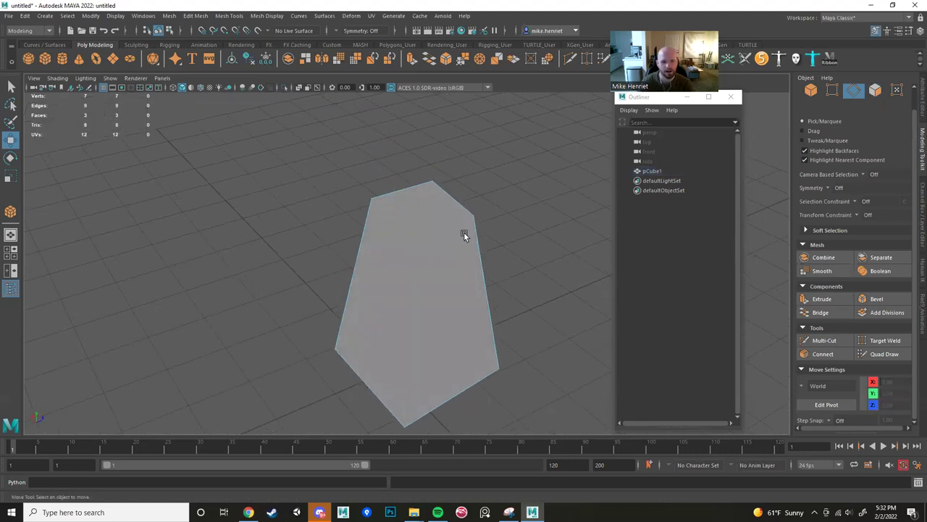
left_click(355, 265)
right_click_drag(443, 261, 401, 243)
left_click_drag(525, 255, 444, 344, "alt")
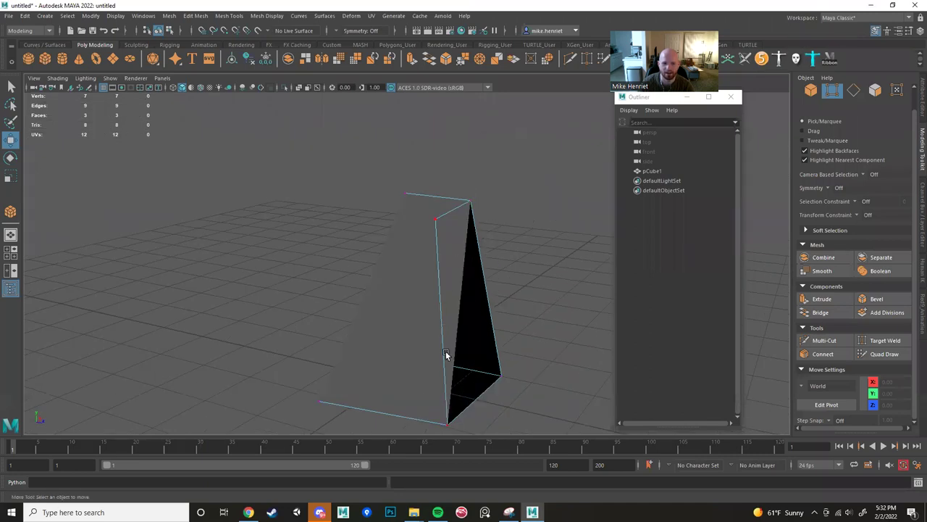
left_click_drag(431, 391, 524, 354, "alt")
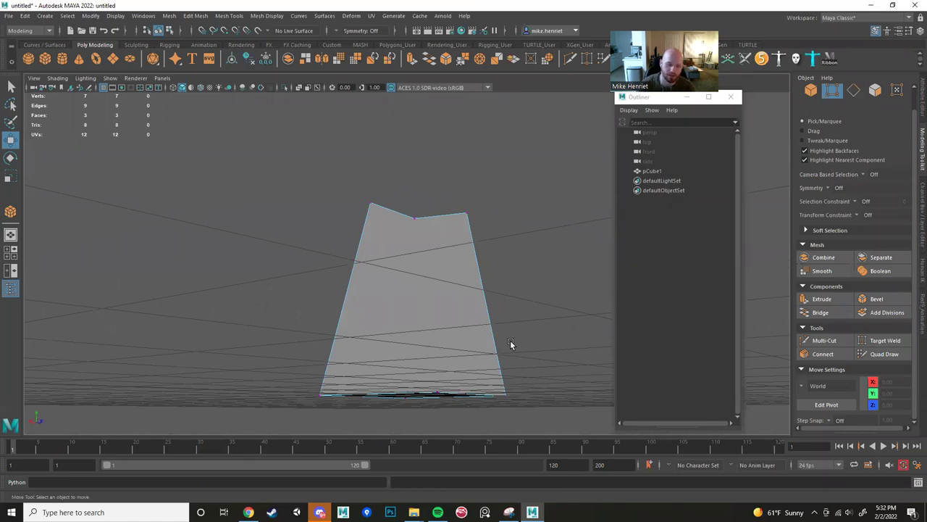
left_click_drag(455, 241, 416, 272, "alt")
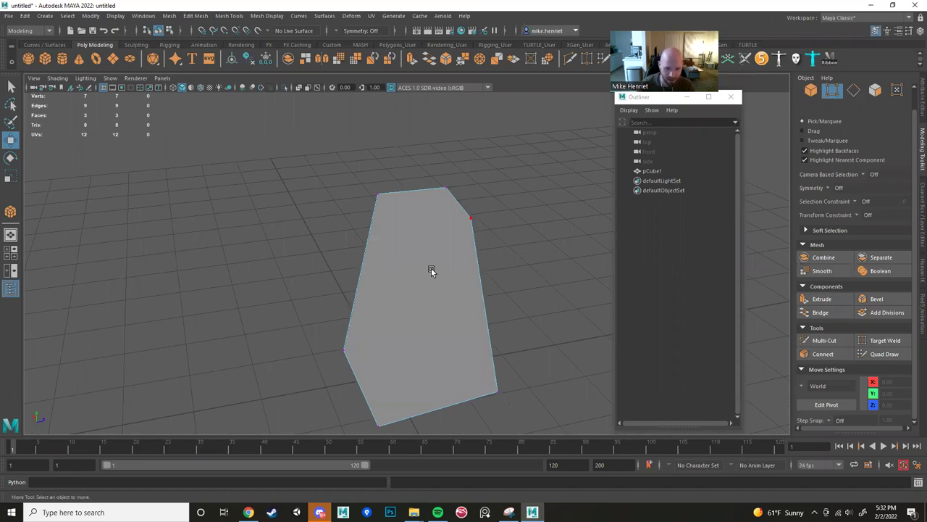
Return the shape to object mode, and undo back towards the state before the three corner edges were deleted.
right_click_drag(431, 267, 472, 238)
left_click_drag(472, 238, 475, 272, "alt")
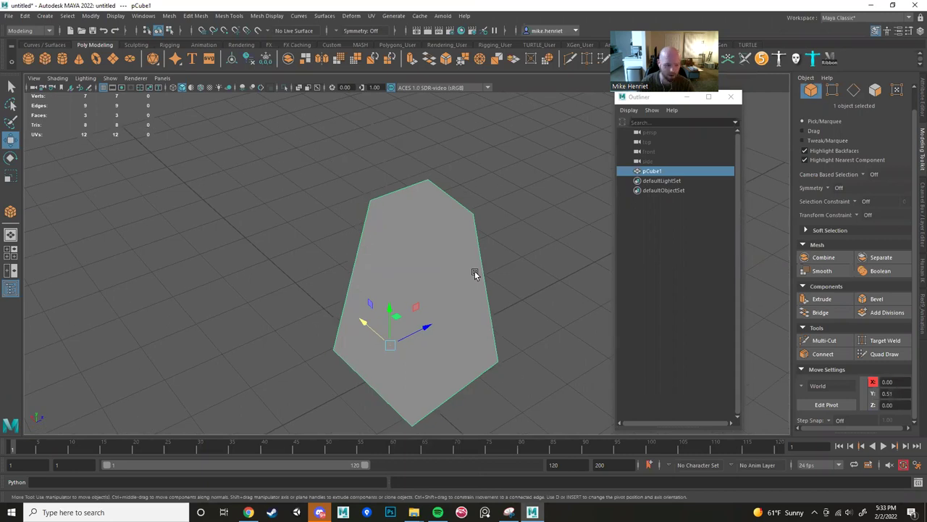
key("ctrl+z")
key("ctrl+z")
key("ctrl+z")
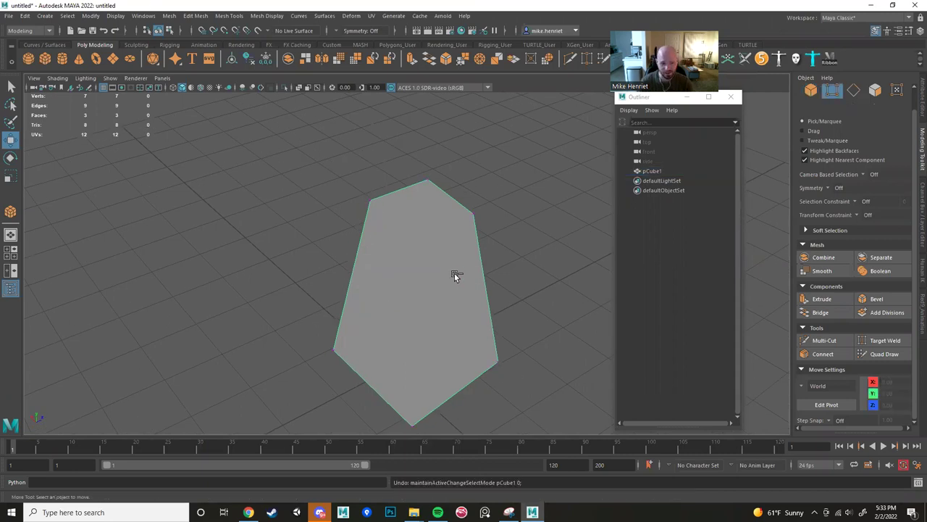
Cut a diagonal edge across a side face with Multi-Cut, from its upper corner to the opposite lower corner.
left_click_drag(460, 310, 441, 268, "alt")
left_click(811, 339)
left_click(398, 200)
left_click_drag(507, 343, 490, 358, "alt")
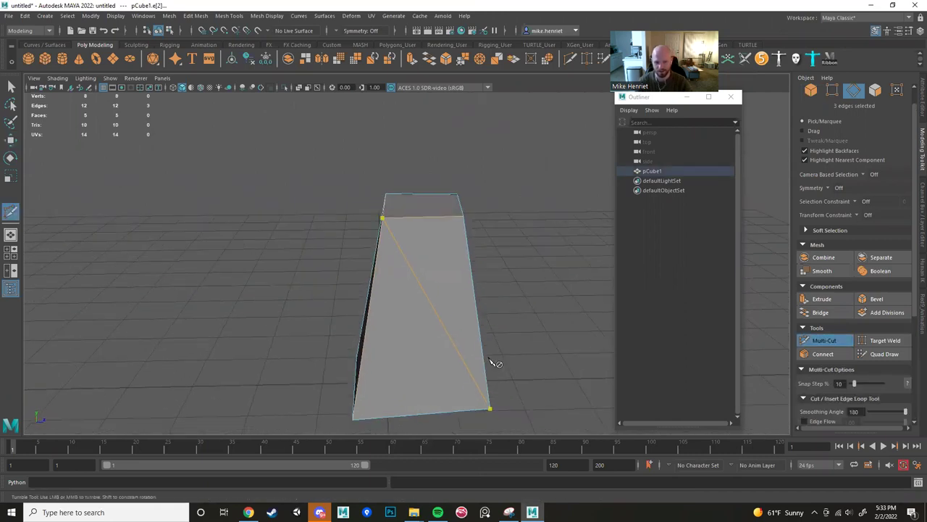
right_click(490, 357)
right_click_drag(491, 346, 518, 345, "alt")
left_click_drag(481, 330, 422, 326, "alt")
key("w")
Switch to face mode and select each of the two triangular faces on the cut side in turn.
middle_click_drag(422, 326, 439, 187, "alt")
right_click_drag(438, 184, 440, 211)
left_click(439, 211)
left_click_drag(402, 282, 403, 284, "alt")
left_click(402, 284)
left_click(430, 311)
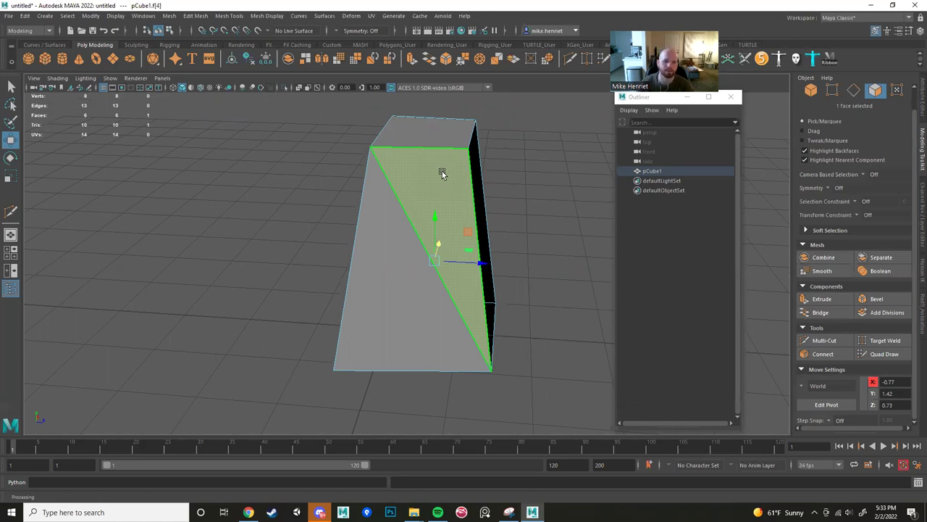
left_click(406, 268)
right_click(439, 187)
left_click(439, 186)
Switch to edge mode and delete the diagonal edge splitting the side face, then inspect the block.
left_click_drag(327, 290, 398, 279, "alt")
scroll(404, 298, "up", 3)
scroll(420, 293, "down", 2)
right_click_drag(389, 255, 388, 218)
left_click(431, 247)
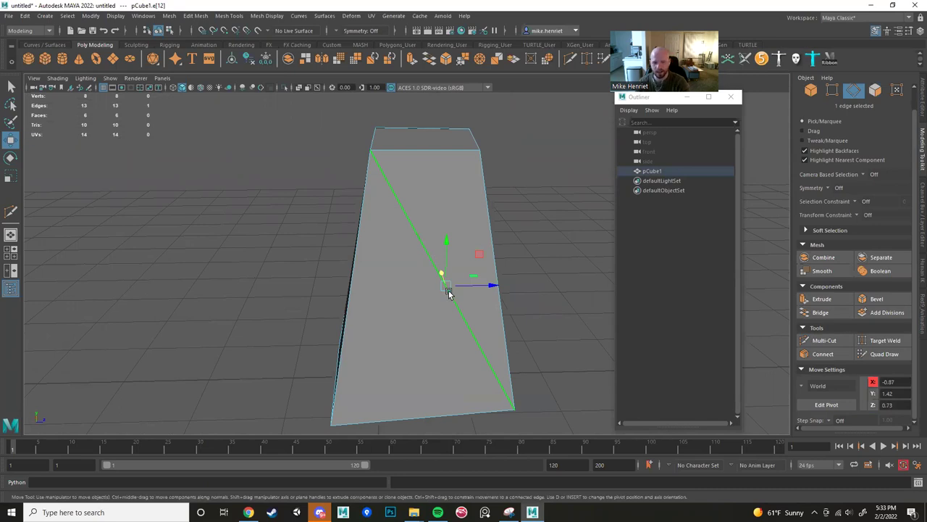
key("Delete")
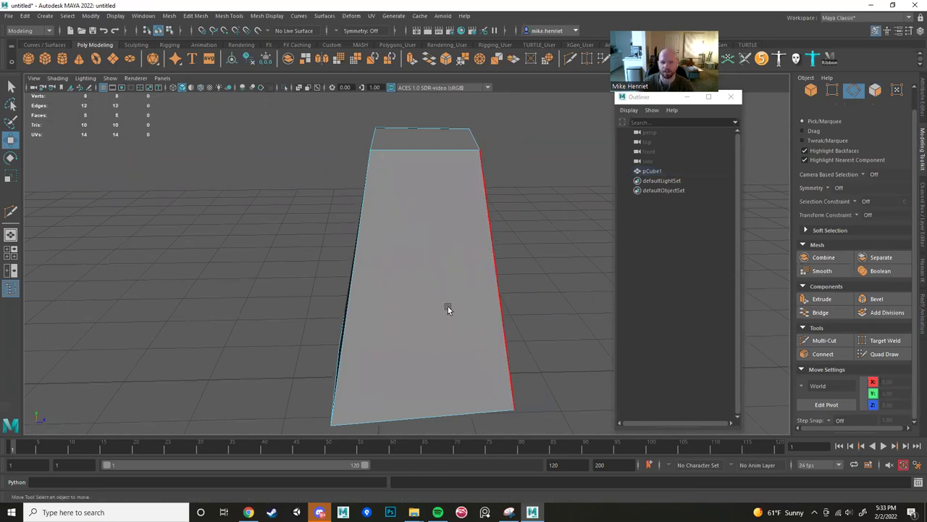
left_click_drag(447, 306, 425, 257, "alt")
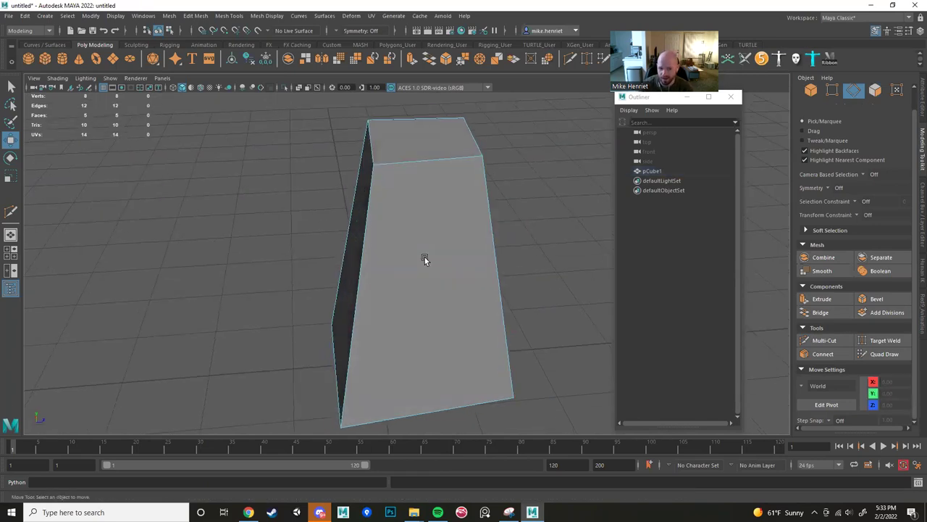
left_click_drag(375, 196, 474, 261, "alt")
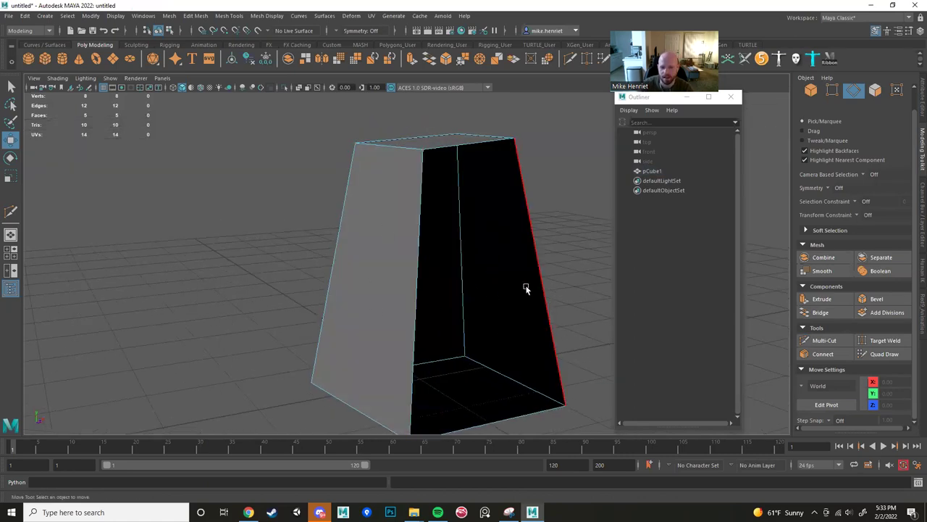
Select the two opposite upright border edges of the block's open side and bridge them to close it with a face.
right_click_drag(526, 287, 413, 315, "alt")
left_click_drag(414, 305, 348, 302, "alt")
left_click_drag(423, 283, 399, 297, "alt")
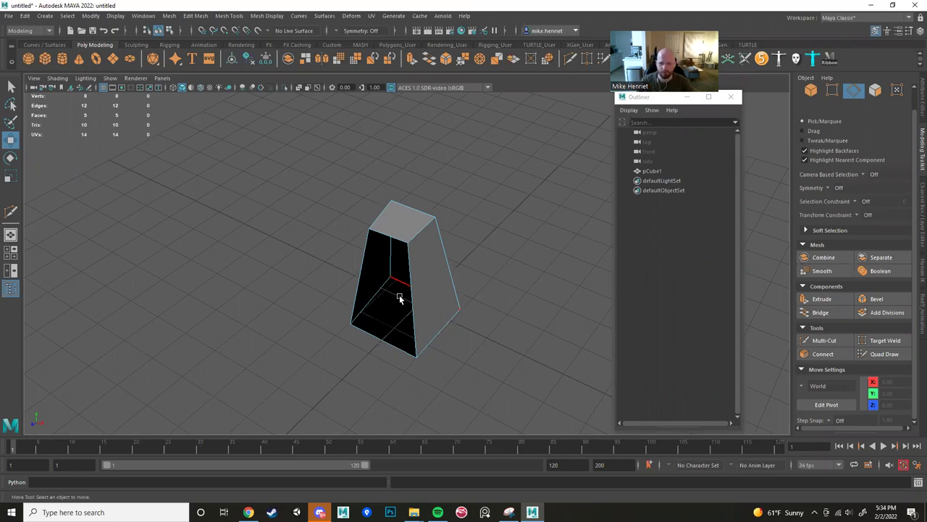
left_click_drag(426, 262, 440, 234, "alt")
double_click(450, 258)
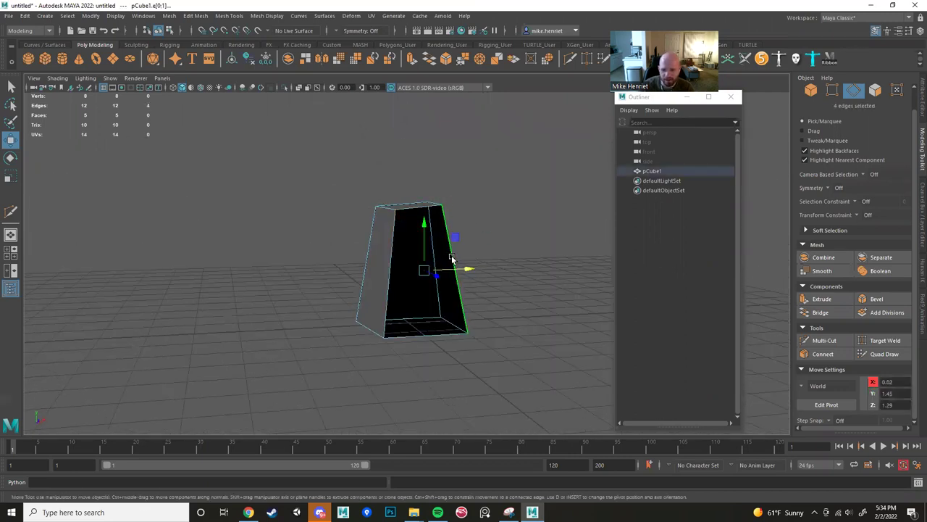
left_click(447, 229)
left_click(388, 250, "shift")
left_click(829, 316)
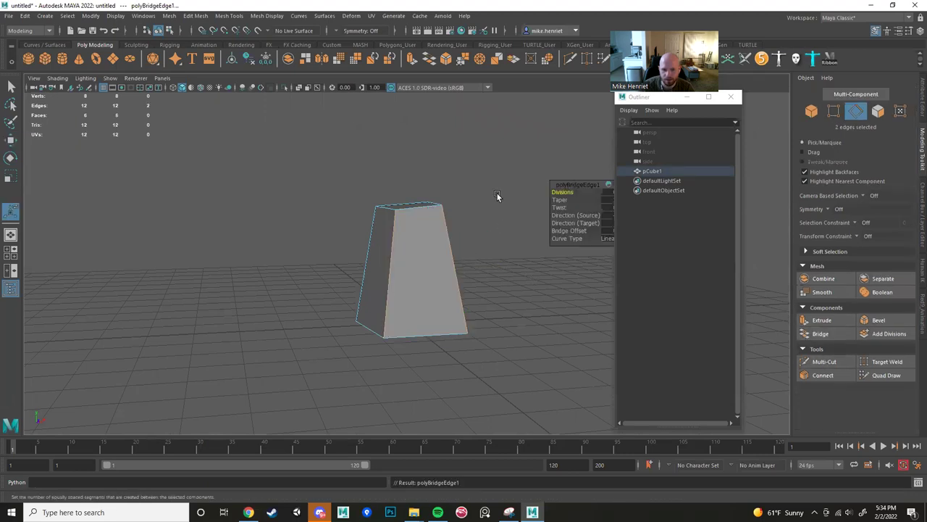
left_click(497, 221)
left_click_drag(486, 269, 497, 254, "alt")
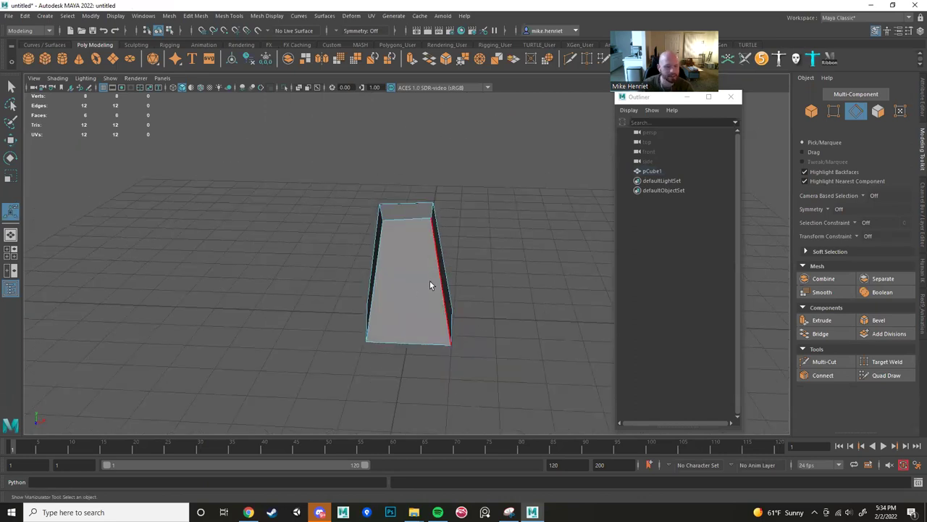
Switch to vertex mode and move the four vertices of one side outward along X to straighten that side.
right_click_drag(418, 310, 386, 245)
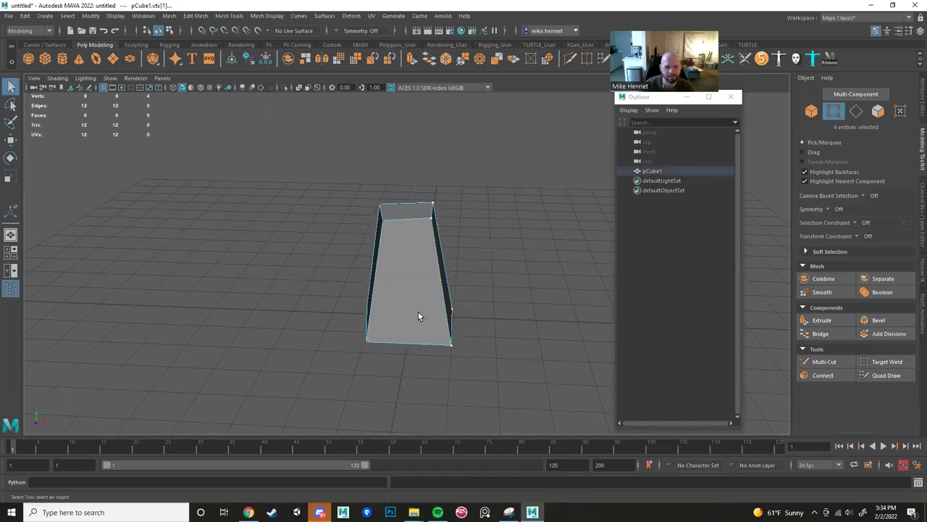
scroll(418, 315, "down", 3)
key("r")
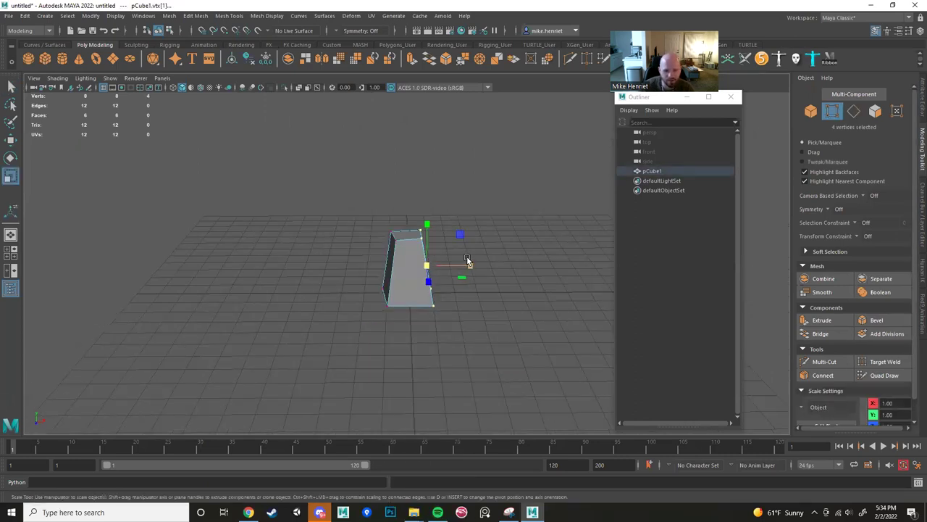
key("w")
left_click_drag(472, 268, 482, 266)
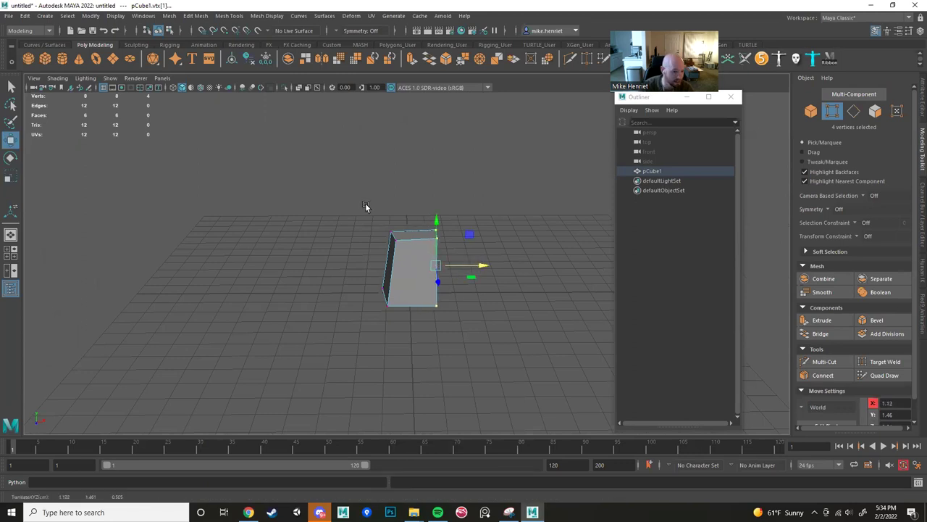
Select the block's top vertices, then its bottom vertices, and scale each set vertically to level it.
key("r")
left_click_drag(336, 254, 438, 327, "alt")
left_click_drag(372, 218, 477, 247)
left_click(407, 199)
left_click_drag(334, 297, 518, 370)
left_click(408, 289)
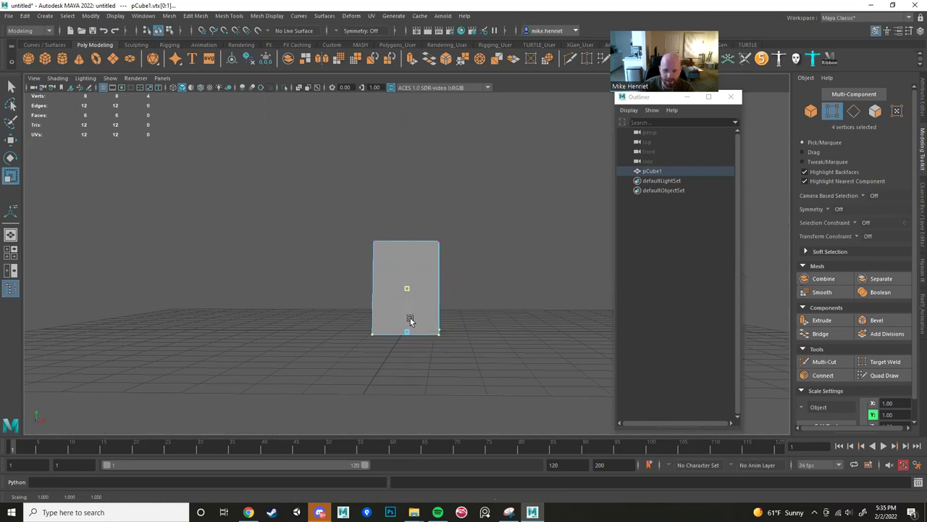
left_click_drag(501, 333, 506, 361, "alt")
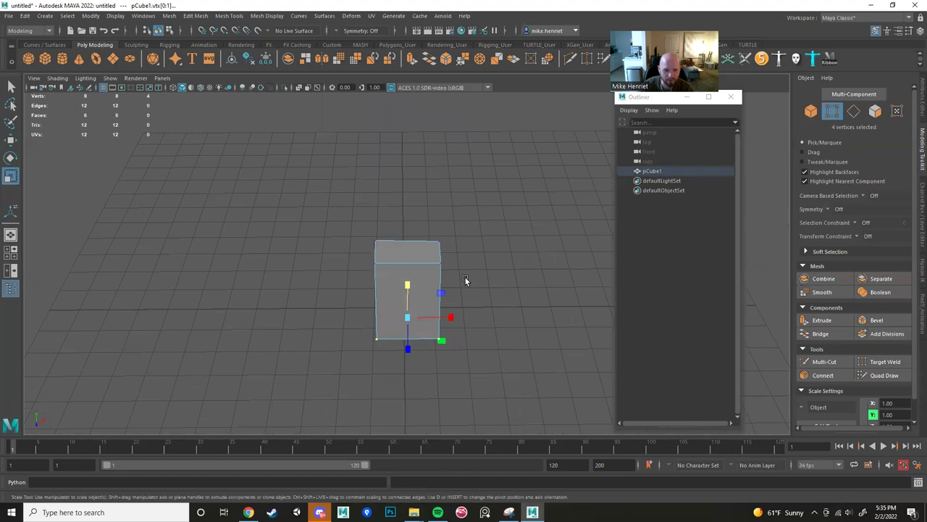
left_click_drag(437, 237, 431, 213, "alt")
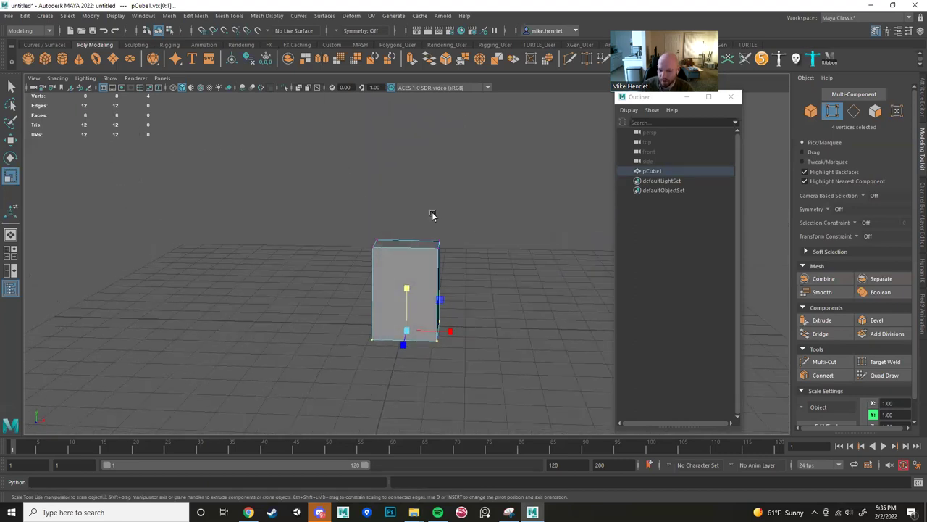
Return the block to object mode and delete it.
scroll(435, 257, "up", 3)
scroll(436, 262, "down", 3)
left_click_drag(437, 266, 428, 250, "alt")
right_click_drag(428, 249, 550, 214)
key("Delete")
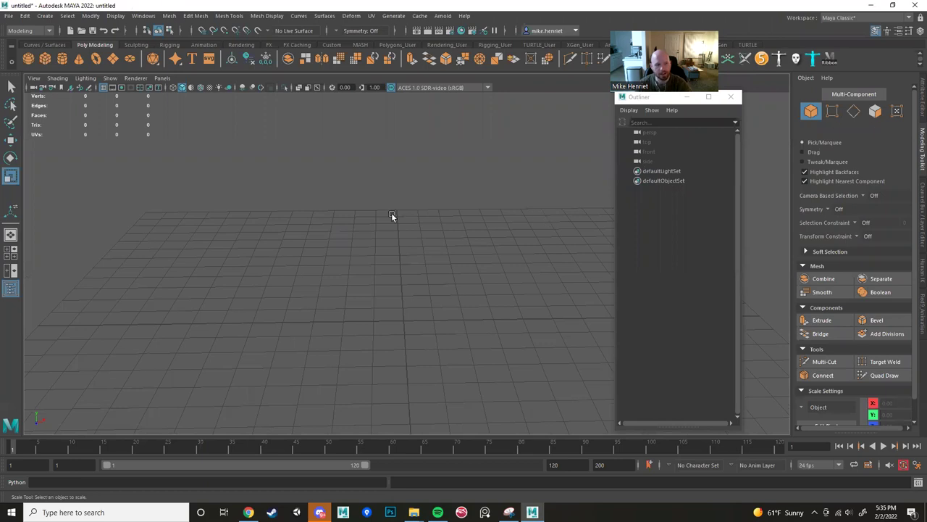
Create a new polygon cube and select it, framed large in a three-quarter view.
left_click(45, 58)
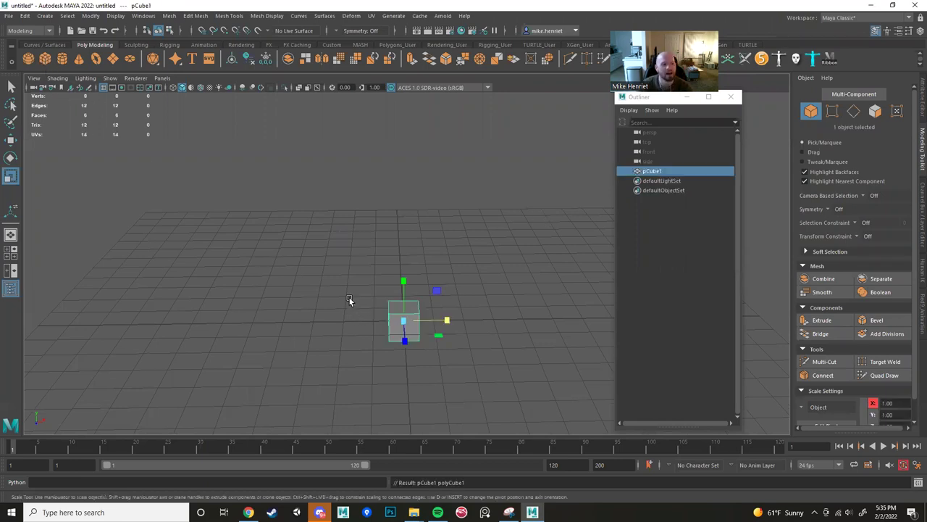
left_click(268, 269)
scroll(315, 341, "up", 5)
left_click_drag(311, 360, 300, 360, "alt")
middle_click_drag(300, 360, 325, 288, "alt")
left_click(430, 302)
right_click_drag(466, 303, 507, 355, "alt")
middle_click_drag(507, 358, 385, 281, "alt")
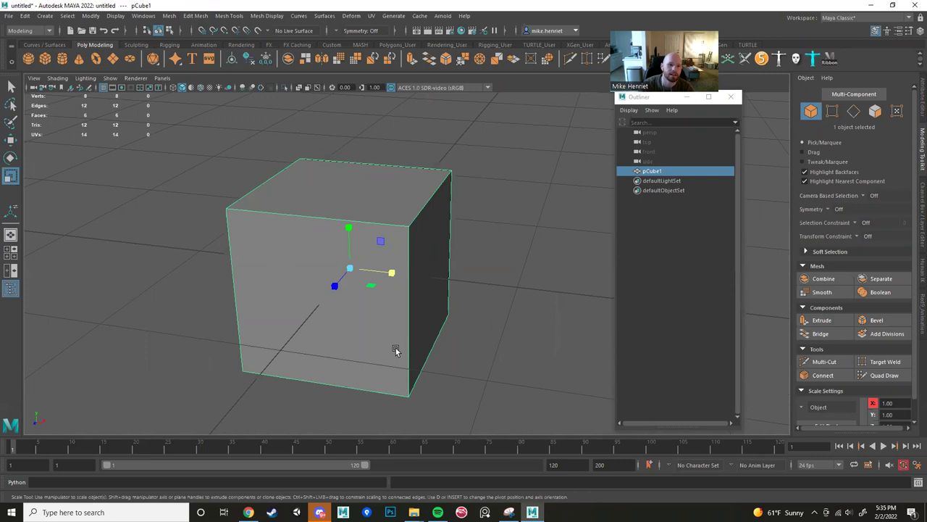
Insert a centred vertical edge loop around the cube with Multi-Cut.
left_click(824, 361)
left_click(346, 230, "ctrl")
left_click_drag(329, 283, 333, 280, "alt")
scroll(348, 281, "down", 5)
key("w")
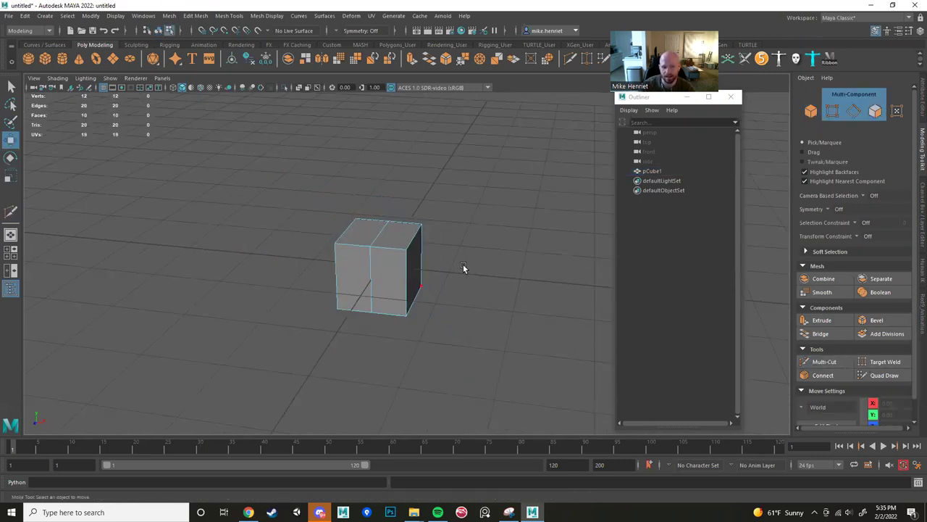
Raise the cube's six top vertices to about Y 1.31 and scale them along Z to change the top's depth.
left_click_drag(463, 268, 526, 274, "alt")
right_click_drag(429, 246, 383, 229)
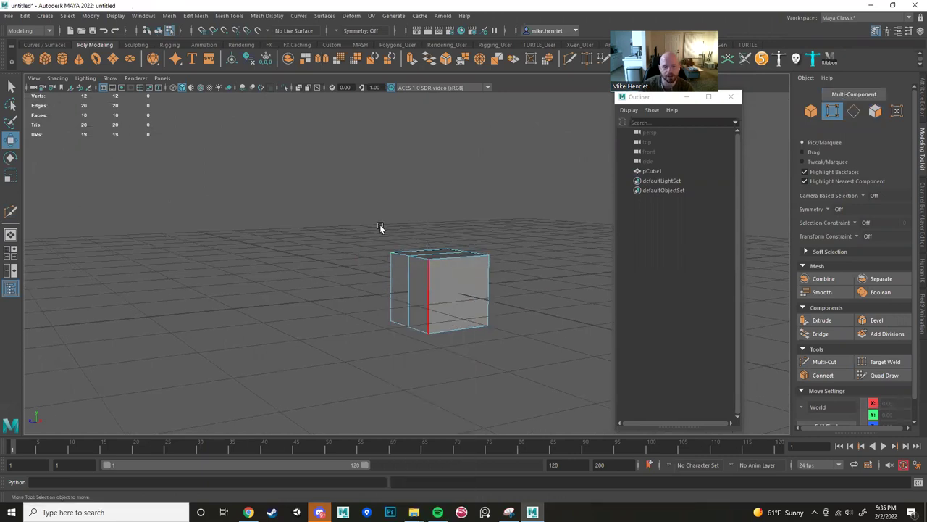
mouse_move(350, 216)
left_mouse_down()
mouse_move(516, 282)
mouse_move(411, 207)
mouse_move(372, 258)
mouse_move(365, 218)
left_mouse_up()
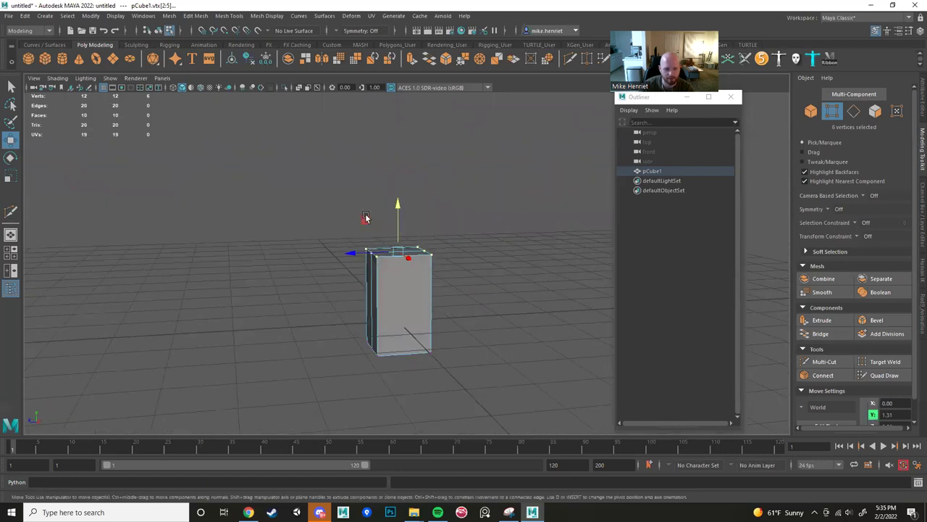
key("r")
left_click_drag(351, 254, 461, 247)
key("w")
Set symmetry to Object X and lower the top outer corner vertices to about Y 1.07 to form a central peak.
scroll(375, 264, "down", 3)
scroll(375, 266, "up", 5)
scroll(461, 246, "up", 4)
left_click_drag(504, 163, 465, 247)
left_click(830, 210)
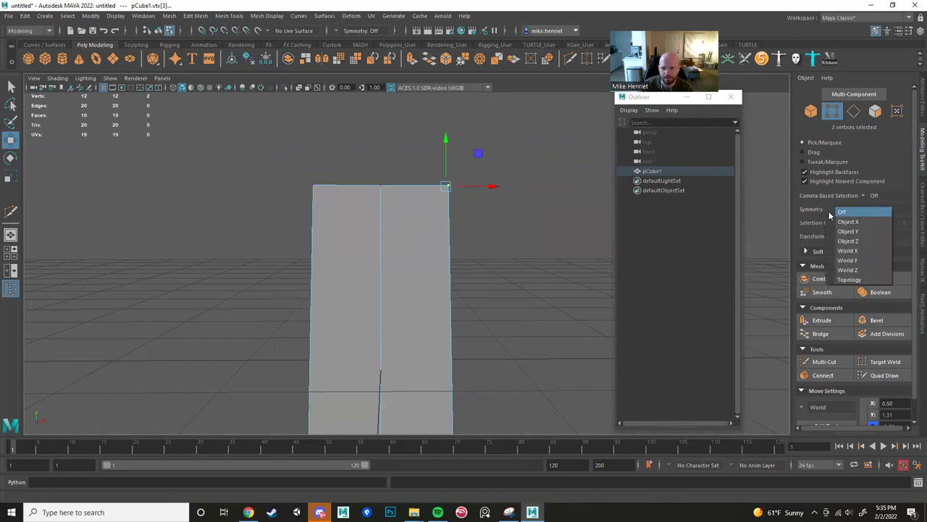
left_click(848, 221)
left_click_drag(445, 142, 444, 172)
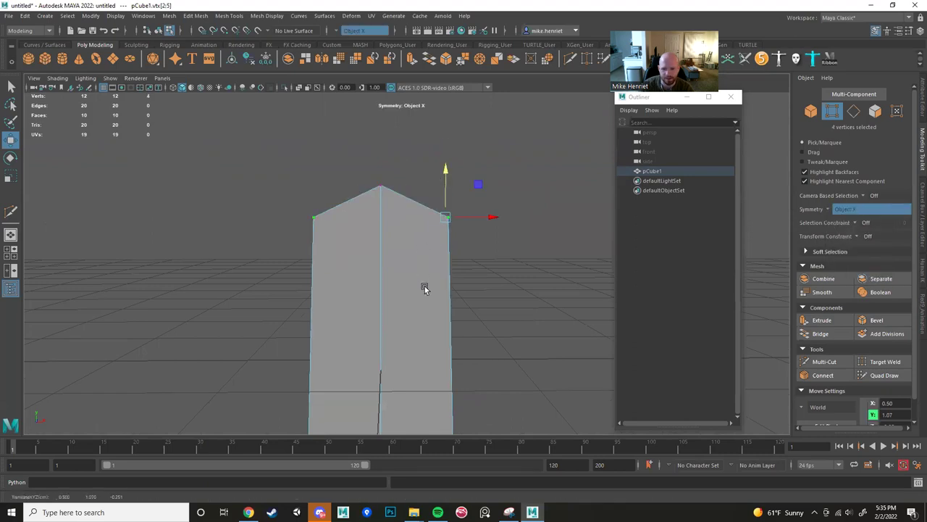
Insert a horizontal edge loop around the middle of the body with Multi-Cut and shift vertices to round the sides.
scroll(425, 288, "down", 5)
left_click_drag(425, 288, 410, 297, "alt")
left_click(807, 361)
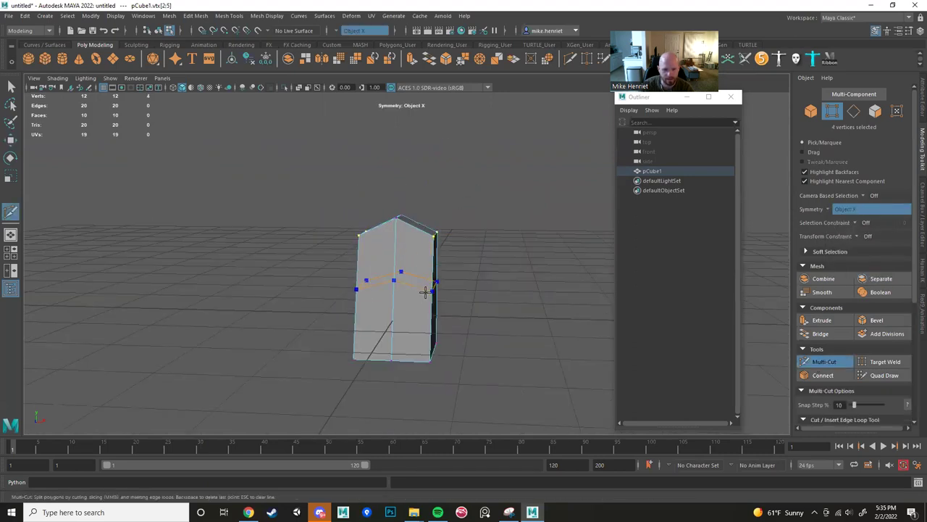
left_click(425, 291, "ctrl")
key("w")
left_click_drag(481, 333, 413, 291)
left_click(413, 286)
left_click_drag(380, 247, 372, 257)
Insert two more horizontal edge loops with Multi-Cut, one above and one below the middle loop.
left_click_drag(419, 301, 500, 290, "alt")
left_click(813, 363)
left_click_drag(377, 275, 354, 274, "alt")
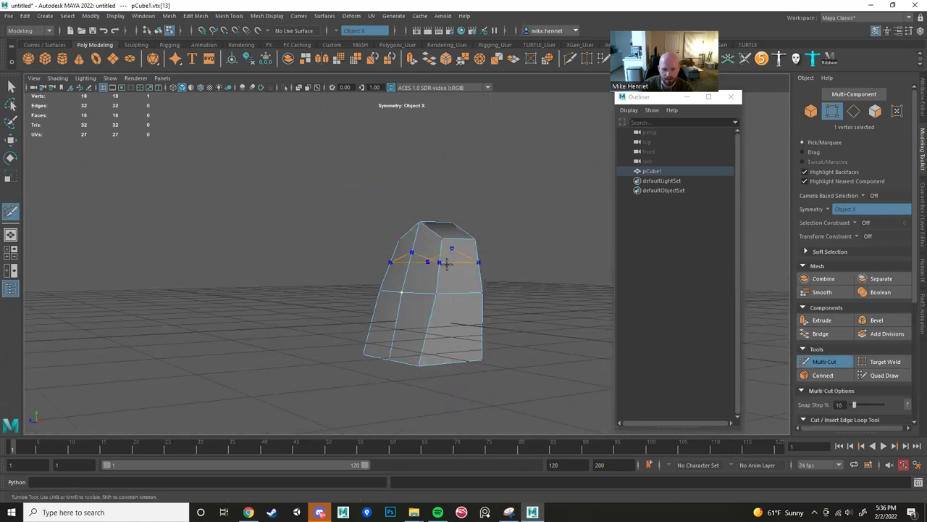
left_click(447, 265, "ctrl")
left_click(436, 333, "ctrl")
left_click_drag(456, 341, 426, 334, "alt")
key("w")
Select all eight front faces of the body, extrude them outward, and add an offset to inset them.
scroll(387, 309, "up", 4)
left_click_drag(387, 308, 515, 260, "alt")
scroll(480, 279, "down", 2)
left_click_drag(510, 273, 460, 281, "alt")
mouse_move(413, 284)
right_mouse_down()
mouse_move(413, 295)
mouse_move(415, 274)
right_mouse_up()
left_click_drag(381, 255, 371, 264, "alt")
left_click(370, 250)
left_click(371, 273, "shift")
left_click(373, 307, "shift")
left_click(363, 338, "shift")
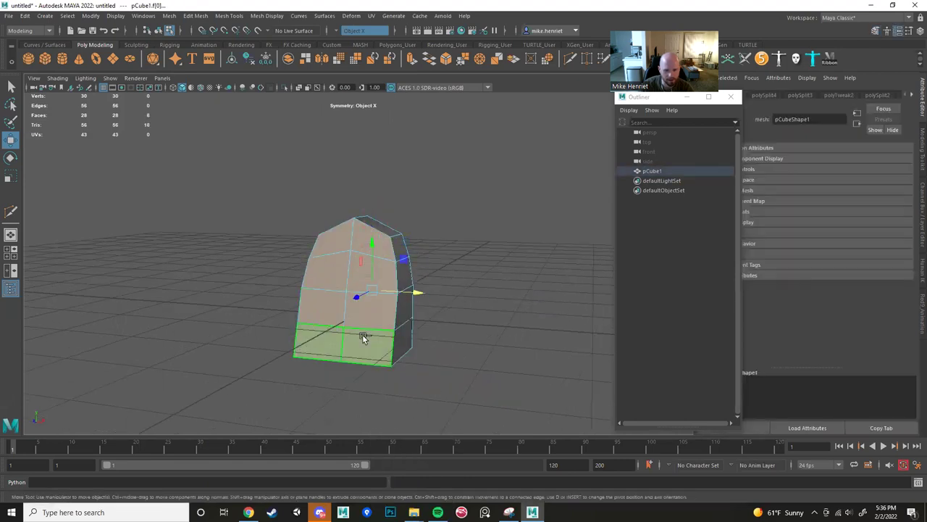
left_click(922, 167)
left_click(825, 321)
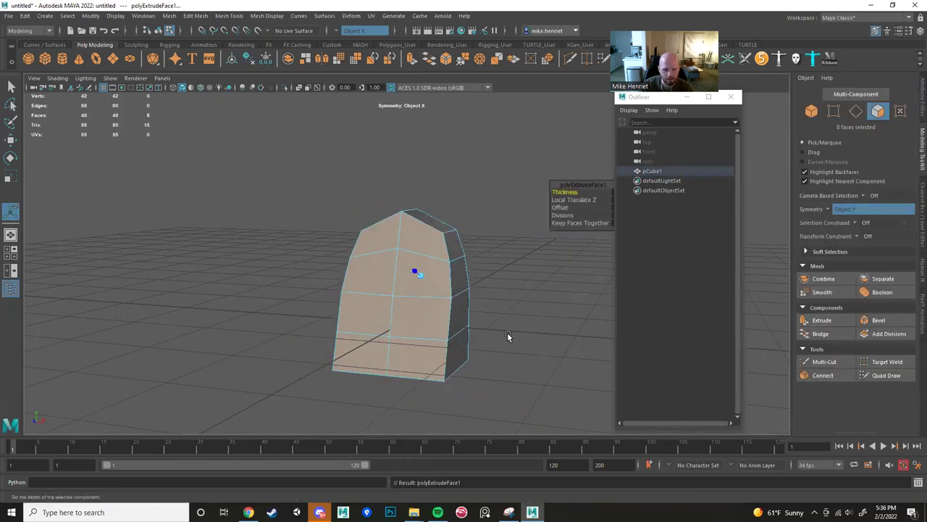
left_click_drag(507, 336, 392, 268, "alt")
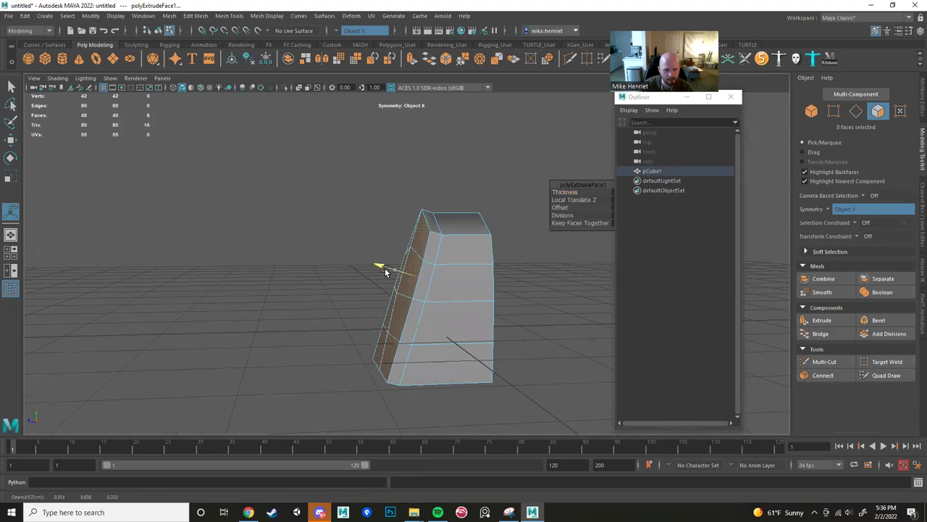
left_click_drag(566, 207, 569, 209)
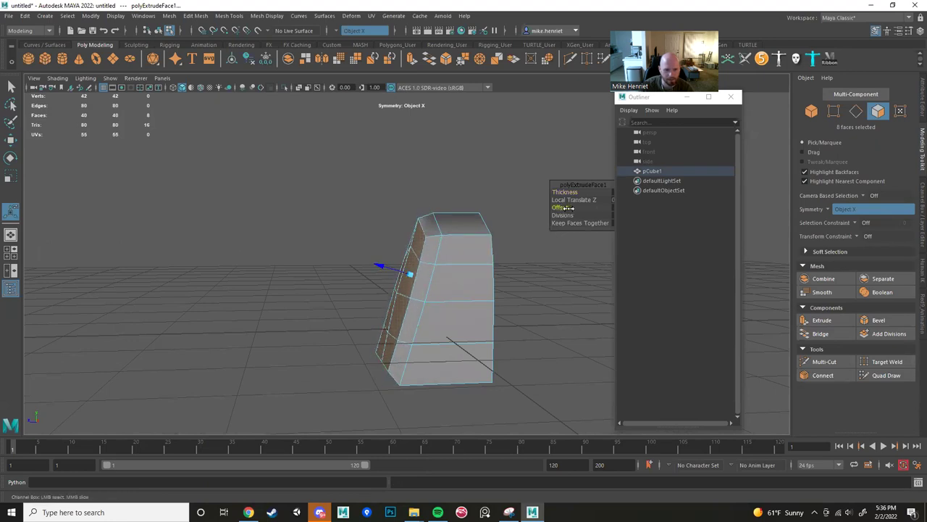
Select the four lower front faces and extrude them outward as a protruding panel.
left_click_drag(445, 268, 505, 279, "alt")
left_click(411, 325)
left_click(406, 355, "shift")
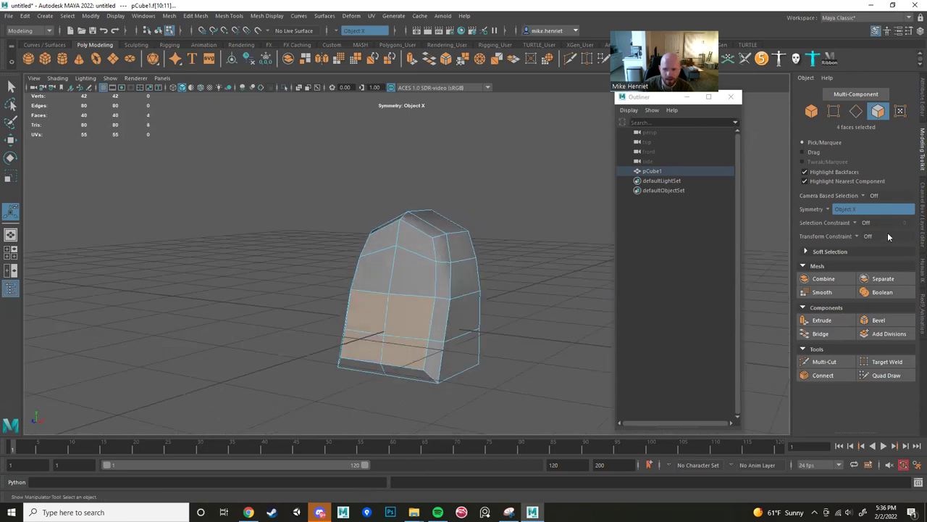
left_click(822, 321)
left_click_drag(348, 310, 331, 310)
left_click_drag(384, 324, 355, 297, "alt")
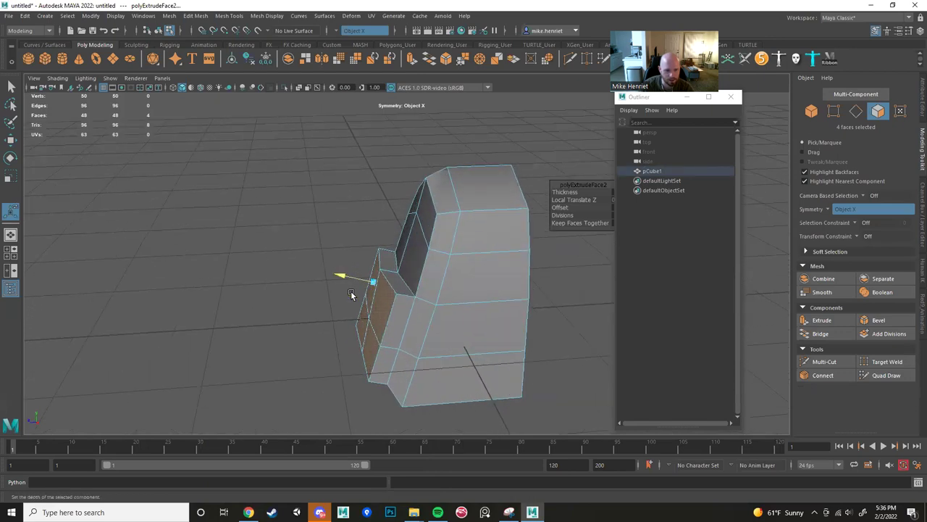
Bevel the outer rim edges of the protruding front panel with a fraction of 0.3, redoing the first bevel with a corrected edge selection.
right_click_drag(351, 293, 383, 335, "alt")
key("w")
right_click_drag(381, 248, 381, 228)
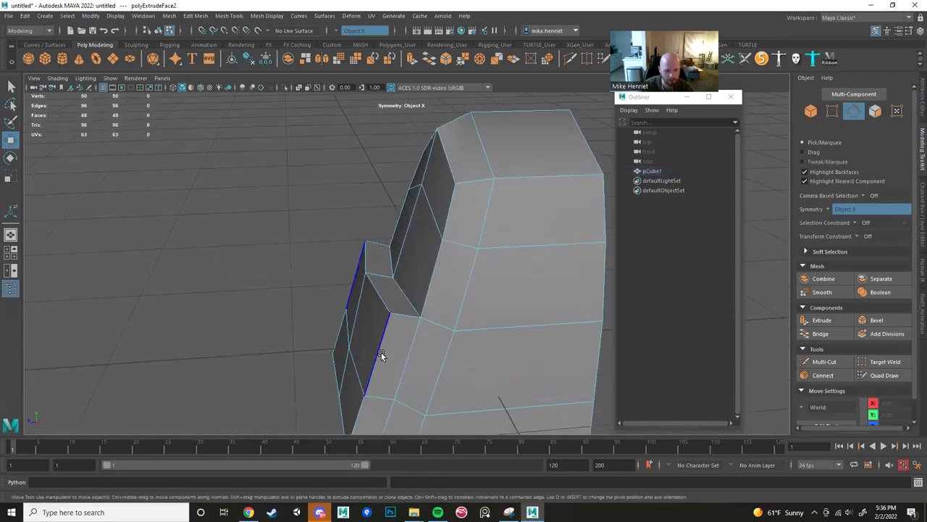
double_click(382, 354)
left_click_drag(425, 215, 414, 263, "alt")
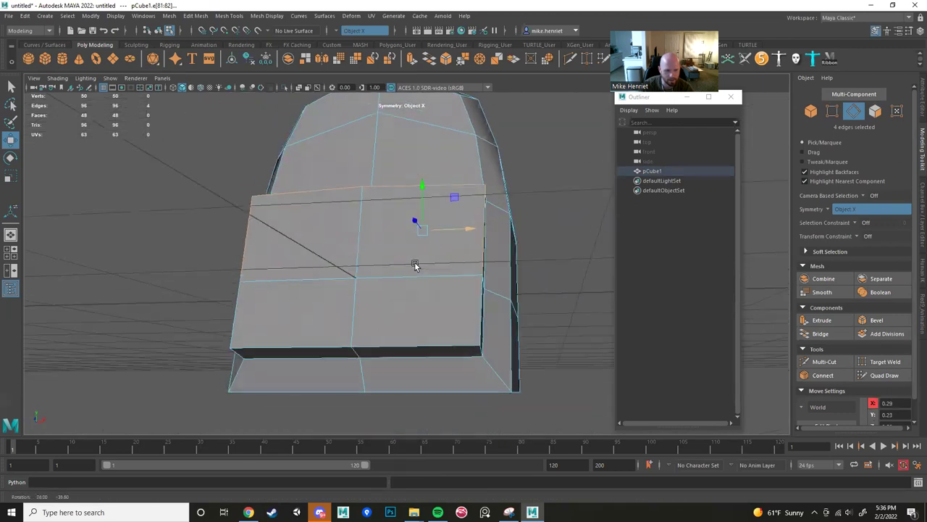
left_click(424, 345, "shift")
left_click(876, 319)
left_click_drag(451, 295, 430, 321, "alt")
key("ctrl+z")
left_click(429, 312, "shift")
left_click(880, 319)
scroll(458, 296, "down", 3)
middle_click_drag(457, 296, 442, 323, "alt")
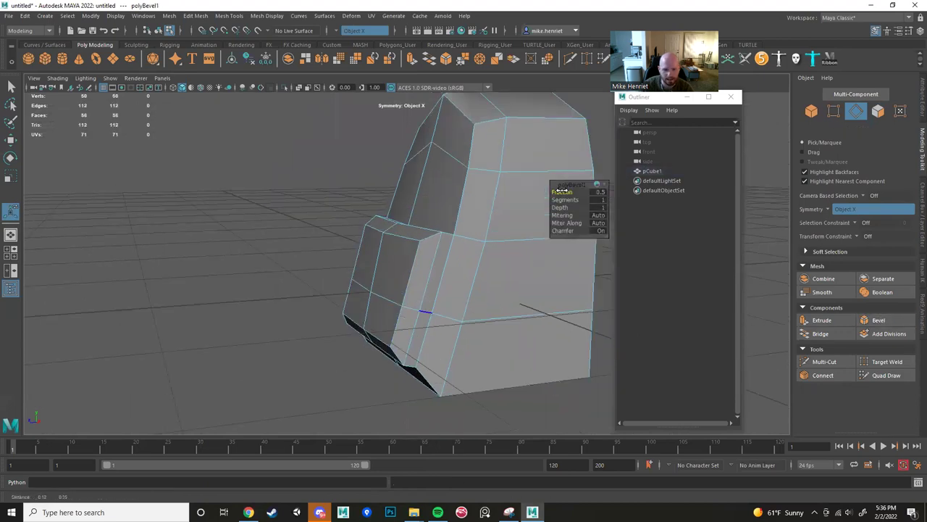
scroll(561, 191, "up", 2)
left_click_drag(562, 190, 526, 191)
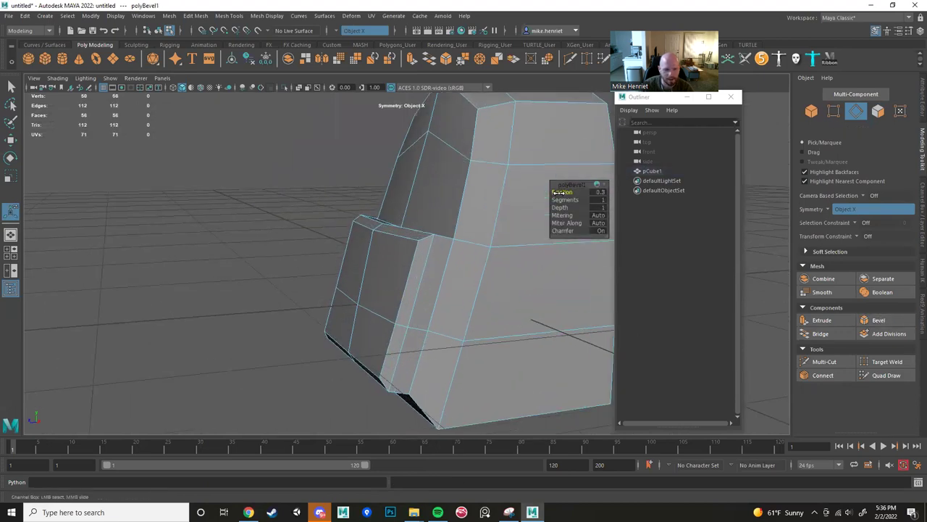
Insert an edge loop with Multi-Cut running up the body's side and over the top, just behind the front rim.
scroll(442, 292, "down", 3)
left_click_drag(431, 289, 558, 317, "alt")
left_click(821, 368)
left_click(415, 257, "ctrl")
scroll(398, 314, "up", 4)
left_click_drag(398, 315, 396, 281, "alt")
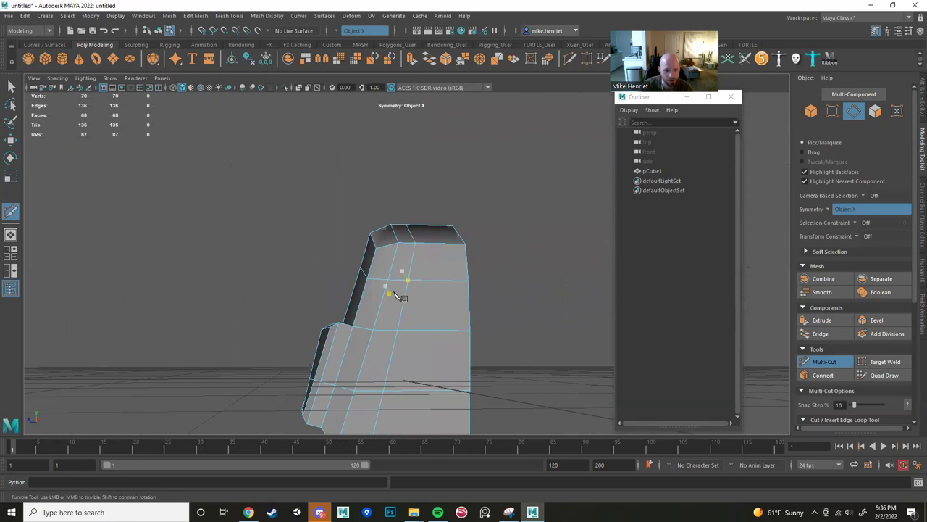
key("w")
Switch to edge mode, select the peaked edges topping the recessed front face, and lower them to about Y 1.09.
right_click_drag(381, 245, 381, 222)
double_click(379, 301)
left_click_drag(368, 265, 481, 291, "alt")
left_click(387, 256)
left_click_drag(454, 250, 355, 237, "alt")
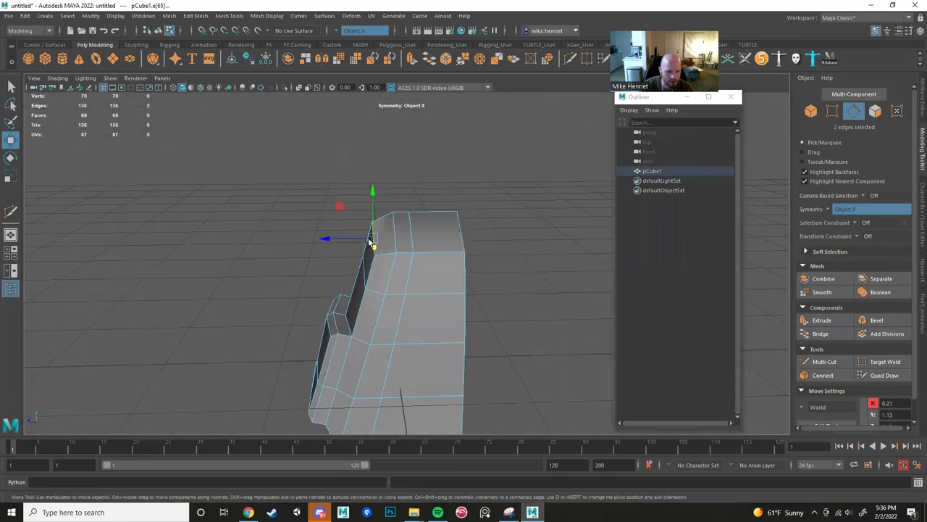
middle_click_drag(369, 241, 386, 281, "alt")
left_click_drag(386, 282, 359, 250, "alt")
right_click_drag(362, 253, 422, 278, "alt")
left_click(415, 279)
left_click_drag(338, 226, 352, 250, "alt")
middle_click_drag(382, 251, 377, 255)
left_click_drag(376, 278, 482, 254, "alt")
left_click(422, 252)
right_click_drag(482, 254, 466, 246, "alt")
left_click_drag(466, 246, 466, 229, "alt")
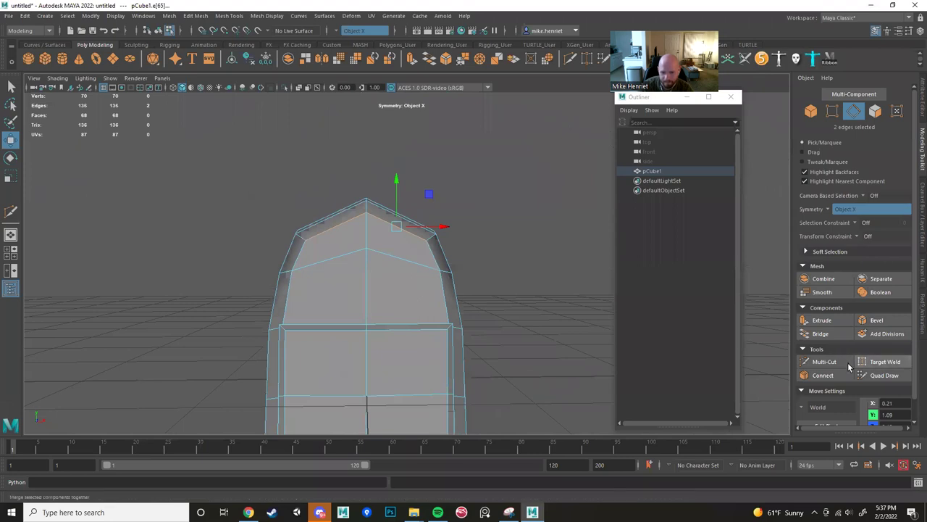
Insert a mirrored pair of vertical edge loops with Multi-Cut, midway between the centre line and each side.
left_click(802, 362)
left_click(407, 327, "ctrl")
key("w")
left_click_drag(435, 331, 375, 304, "alt")
right_click_drag(375, 305, 401, 292, "alt")
middle_click_drag(400, 292, 412, 263, "alt")
left_click_drag(412, 263, 408, 257, "alt")
Switch to vertex mode, select the vertices where the new loops cross the top rim, and raise them to about Y 1.19.
right_click_drag(406, 246, 365, 244)
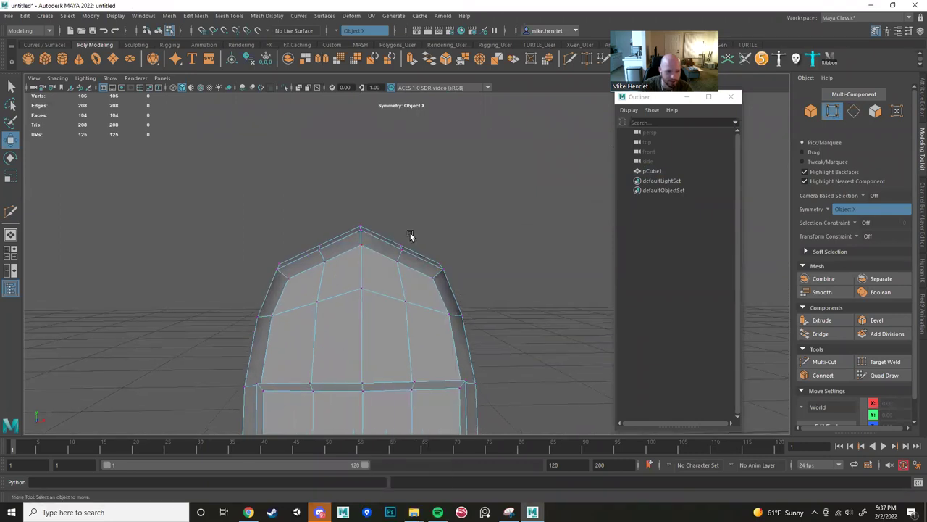
left_click_drag(383, 285, 384, 284)
left_click_drag(449, 271, 423, 281, "alt")
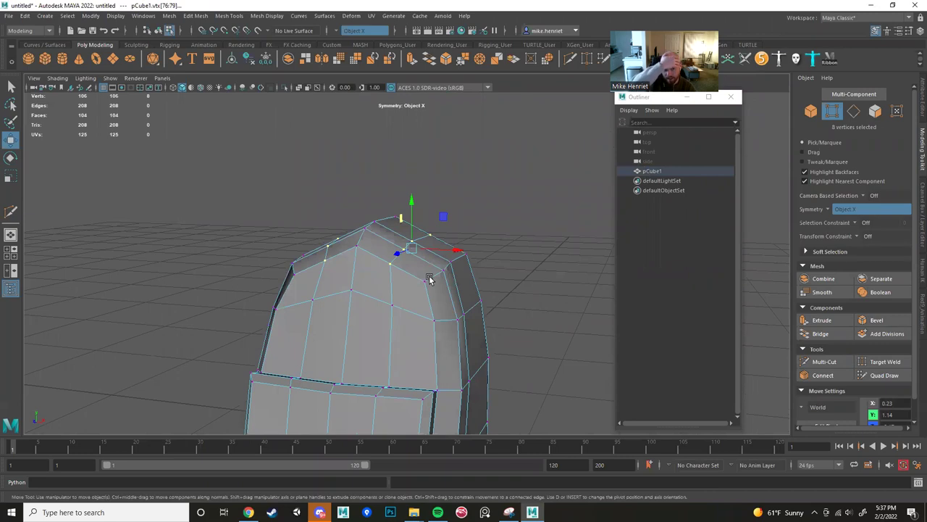
left_click_drag(424, 277, 353, 267, "alt")
middle_click_drag(411, 218, 412, 211)
left_click_drag(413, 211, 465, 259, "alt")
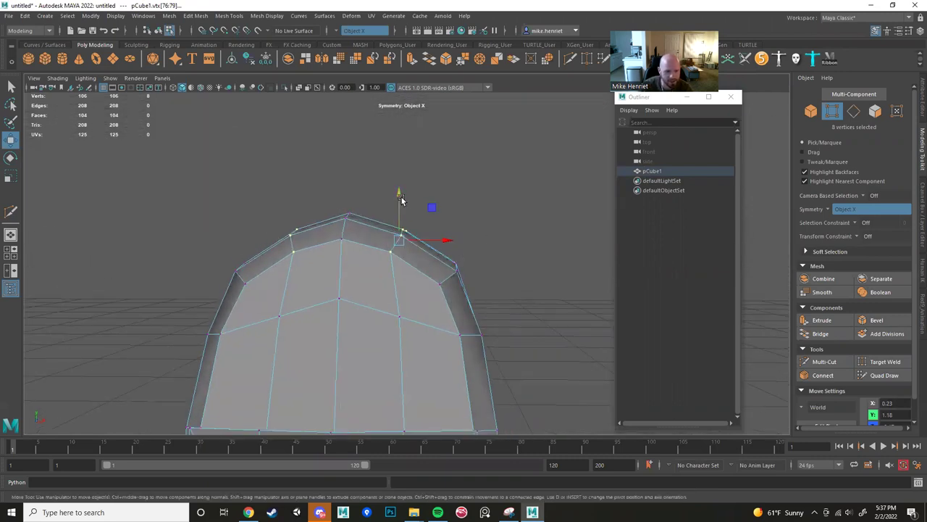
left_click_drag(430, 205, 433, 202)
right_click_drag(434, 218, 290, 319, "alt")
left_click_drag(583, 288, 569, 305, "alt")
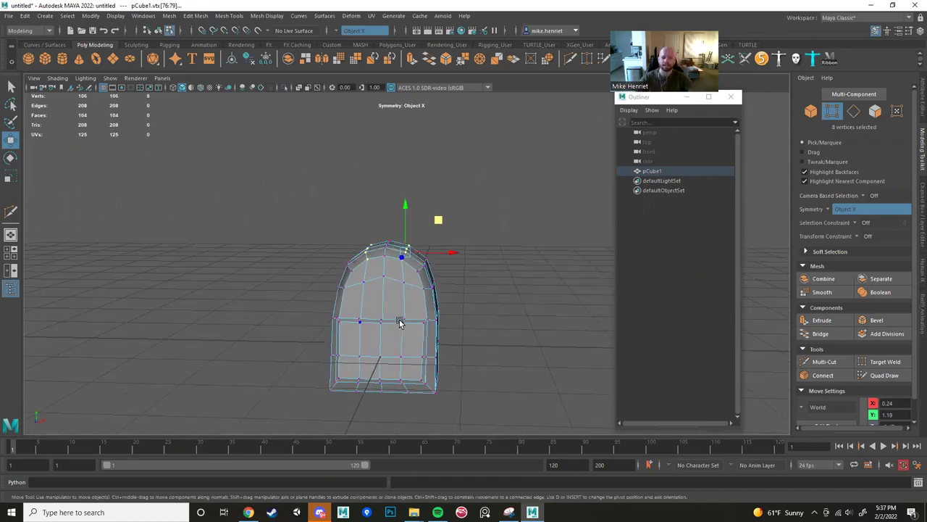
Lower the centre vertex of the upper cross edge on the recessed front face to about Y 0.89.
scroll(366, 283, "up", 3)
left_click(365, 302)
scroll(406, 296, "up", 2)
left_click_drag(408, 296, 394, 173)
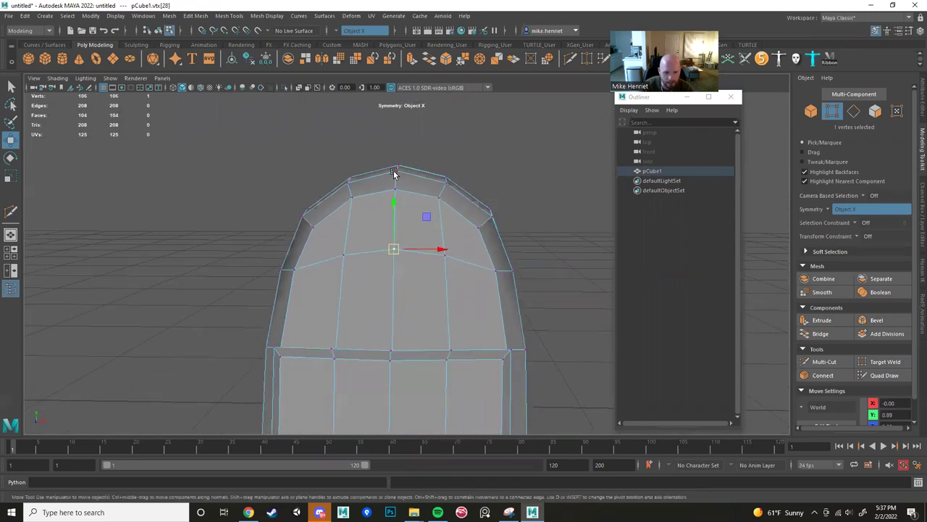
Insert many extra vertical edge loops with Multi-Cut between the existing ones across the rounded top.
left_click(824, 361)
left_click(441, 188, "ctrl")
middle_click(472, 209, "ctrl")
middle_click_drag(468, 216, 443, 236, "alt")
scroll(443, 236, "up", 3)
middle_click(438, 215, "ctrl")
middle_click(439, 219, "ctrl")
middle_click(406, 194, "ctrl")
middle_click(375, 191, "ctrl")
middle_click_drag(385, 214, 386, 251, "alt")
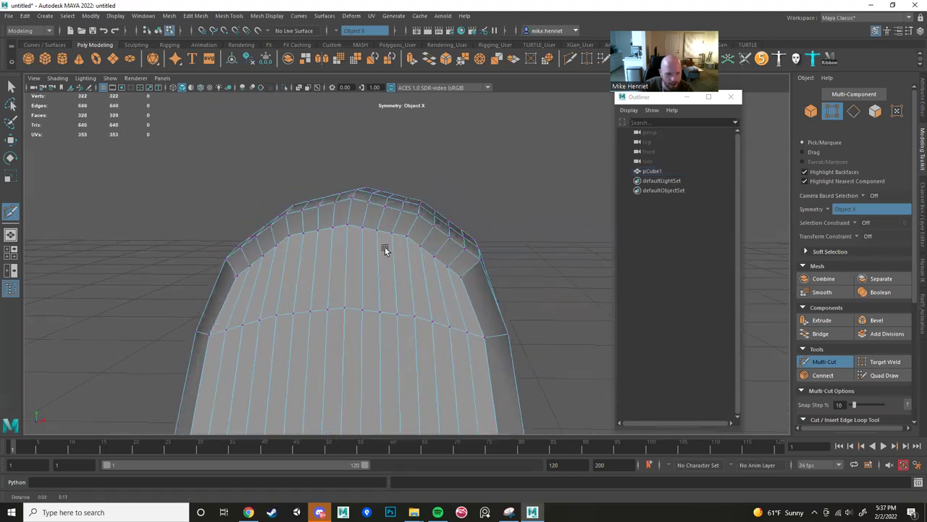
Select vertices of the extra loops along the top rim and raise them to about Y 1.27 to round the peak.
scroll(386, 250, "up", 4)
key("w")
middle_click_drag(420, 189, 454, 235, "alt")
left_click_drag(454, 234, 443, 217, "alt")
left_click_drag(376, 168, 457, 236)
left_click_drag(412, 164, 381, 197)
left_click_drag(424, 161, 425, 158)
middle_click_drag(407, 186, 391, 181, "alt")
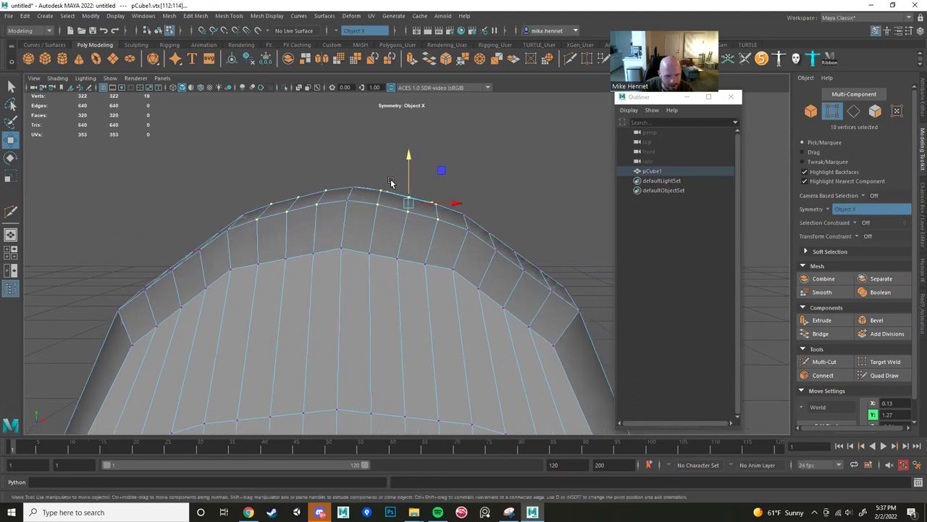
left_click_drag(410, 162, 408, 159)
scroll(415, 210, "up", 2)
scroll(435, 250, "down", 4)
left_click(440, 268)
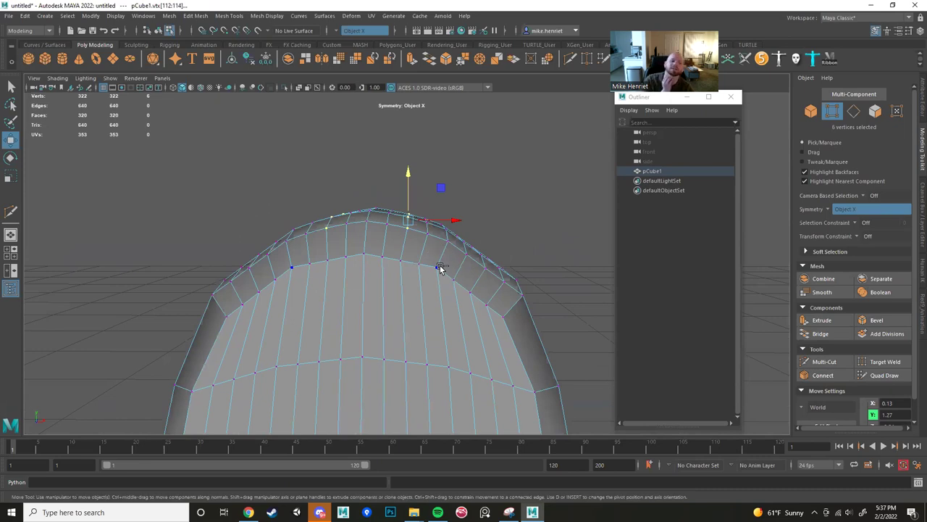
Undo the top-rim vertex moves and all the extra Multi-Cut edge loops.
key("ctrl+z")
key("ctrl+z")
key("ctrl+z")
key("ctrl+z")
key("ctrl+z")
key("ctrl+z")
key("ctrl+z")
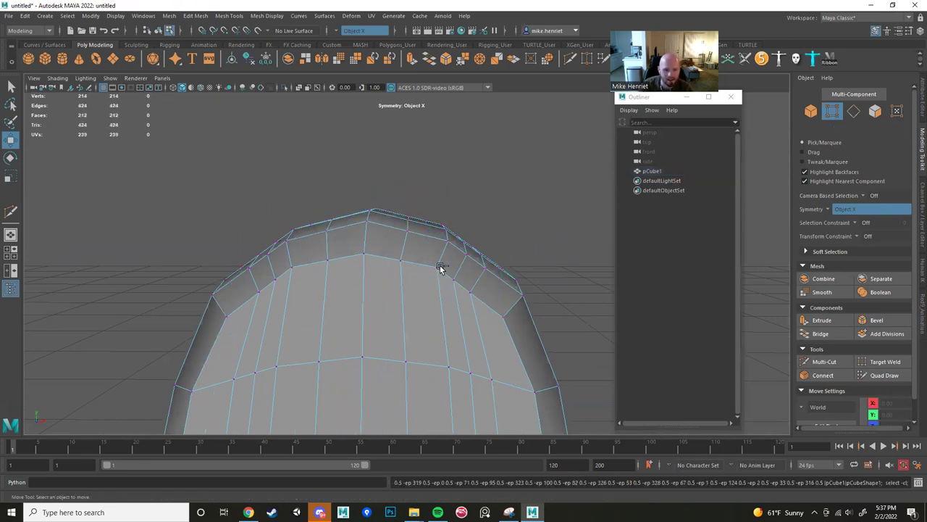
key("ctrl+z")
key("ctrl+z")
key("ctrl+z")
scroll(420, 267, "down", 6)
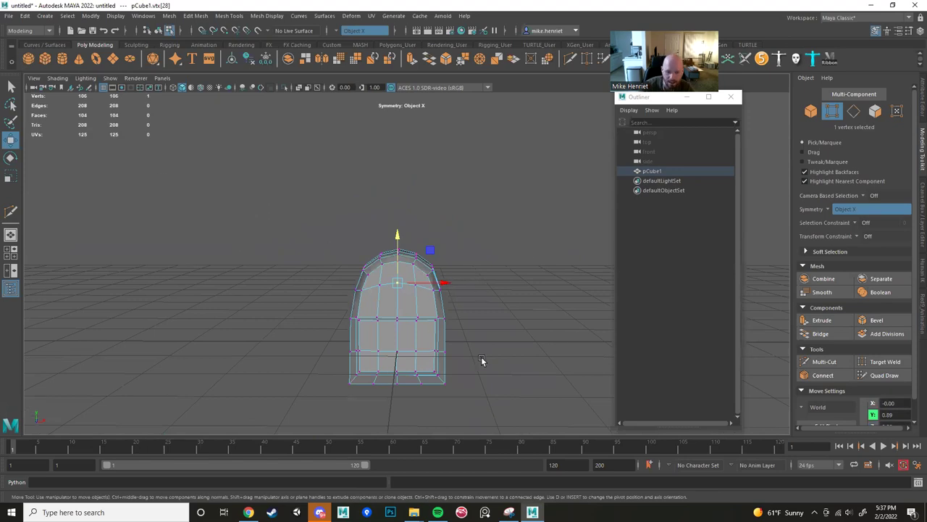
left_click_drag(470, 358, 385, 360, "alt")
middle_click_drag(398, 331, 393, 272, "alt")
scroll(392, 272, "up", 6)
left_click_drag(393, 273, 464, 283, "alt")
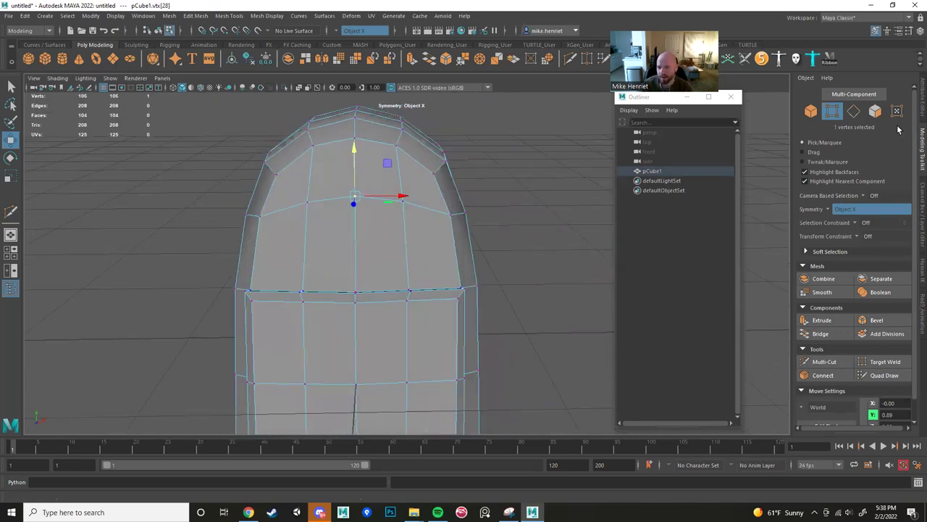
left_click(917, 152)
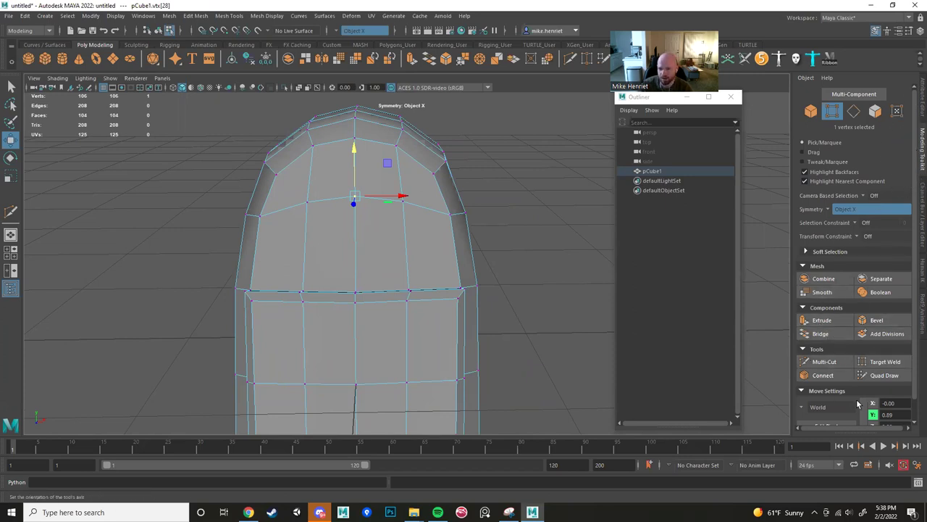
left_click(918, 154)
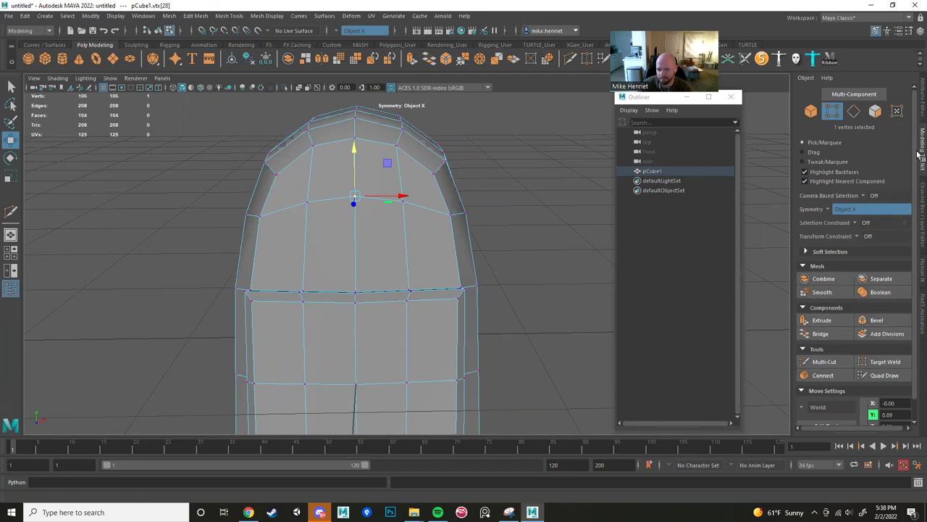
Switch to object mode and move the whole body back along Z, clear of the grid origin.
scroll(393, 300, "down", 5)
left_click_drag(393, 300, 409, 267, "alt")
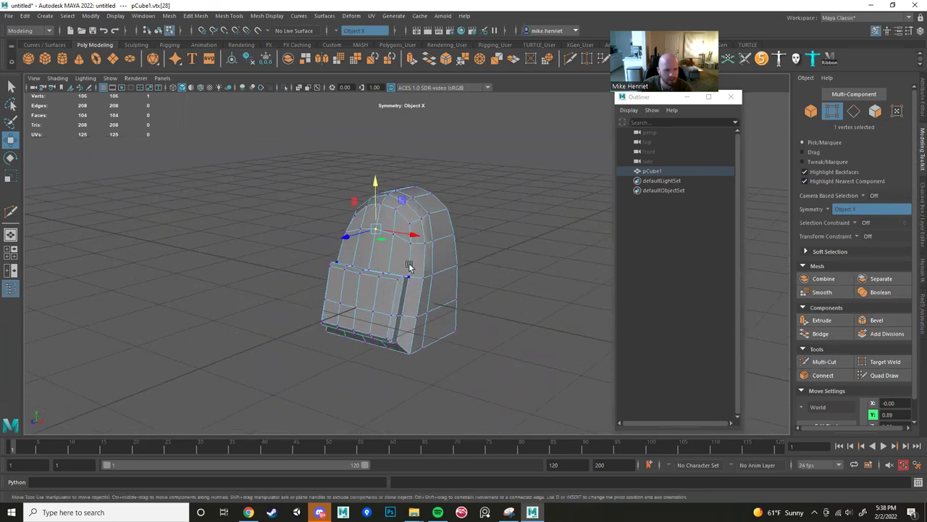
right_click_drag(410, 267, 449, 234)
left_click_drag(366, 310, 604, 210)
scroll(235, 247, "down", 2)
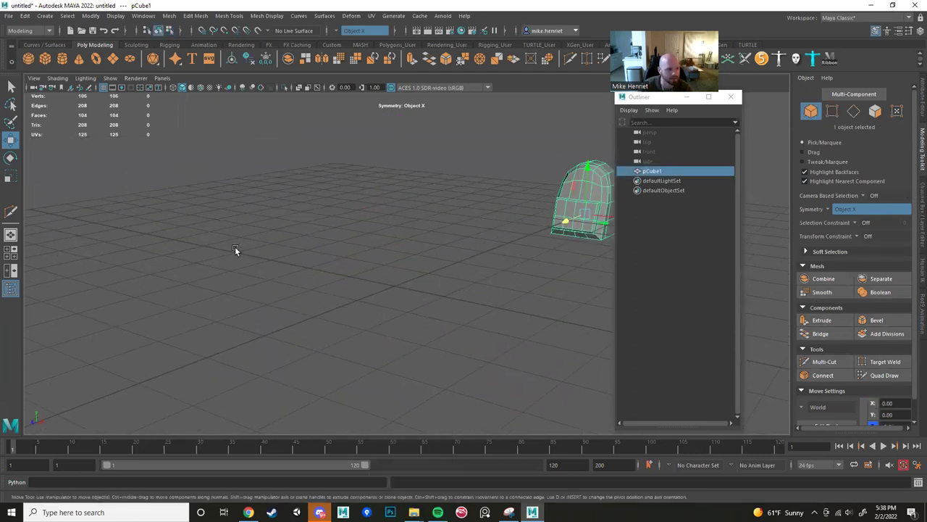
scroll(235, 248, "down", 1)
Create a new polygon cube at the grid origin, in front of the body, and frame it.
left_click(46, 60)
scroll(335, 297, "up", 4)
left_click_drag(335, 298, 313, 309, "alt")
right_click_drag(313, 309, 365, 305, "alt")
left_click_drag(365, 306, 384, 312, "alt")
right_click_drag(529, 372, 508, 288, "alt")
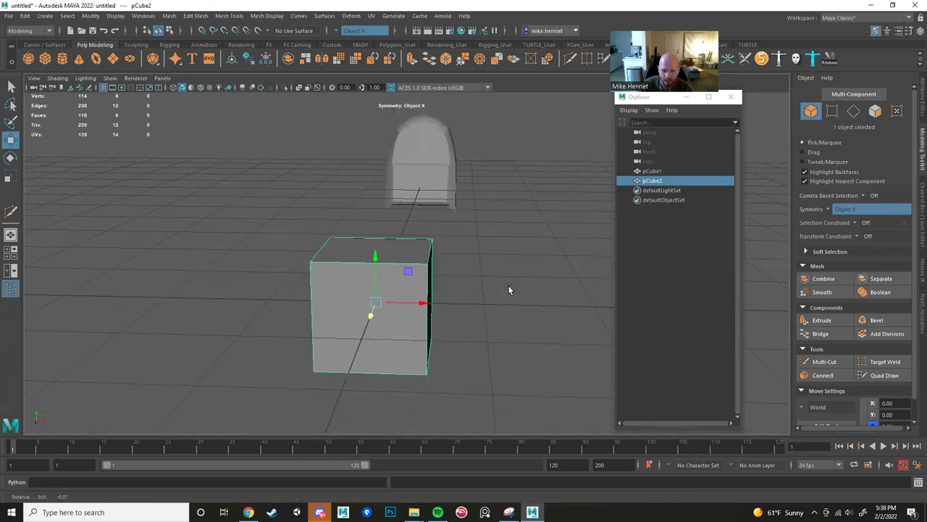
left_click_drag(509, 286, 508, 274, "alt")
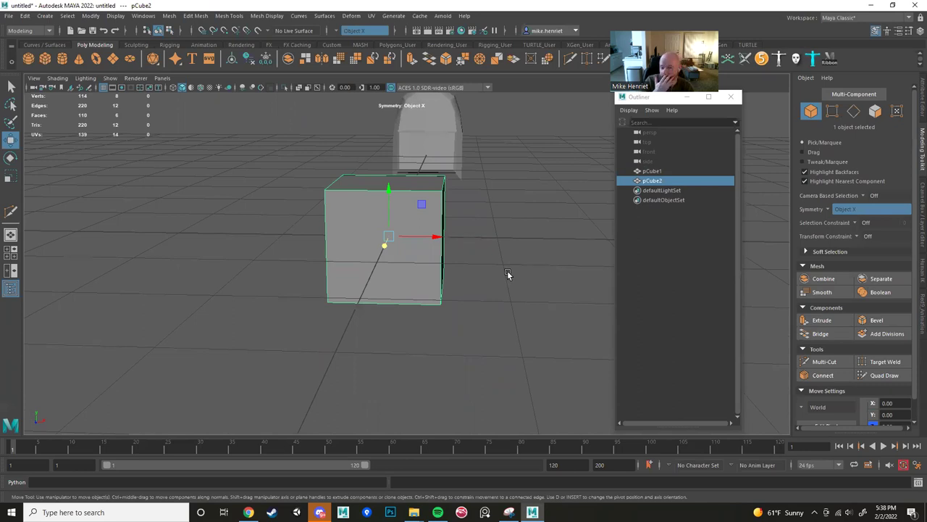
Activate Multi-Cut on the new cube and turn Object X symmetry off.
left_click(825, 364)
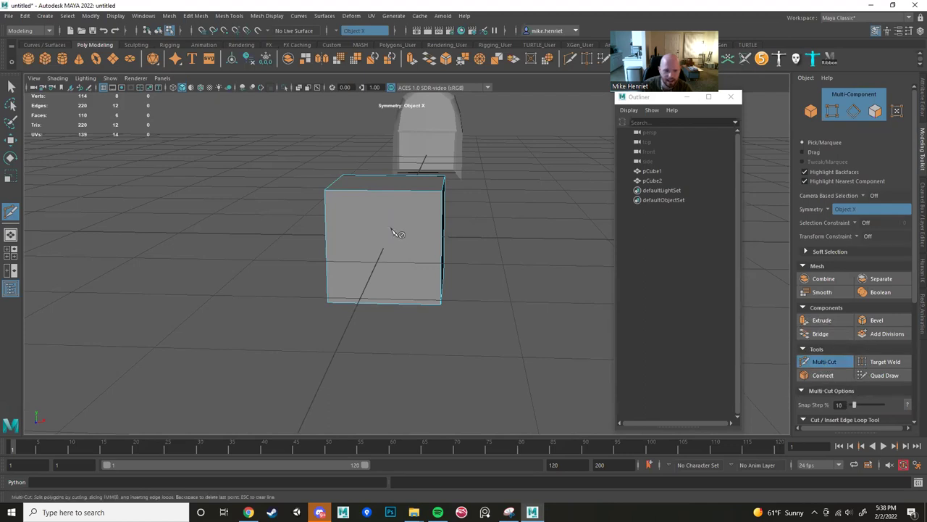
left_click_drag(412, 269, 382, 274, "alt")
scroll(382, 264, "up", 4)
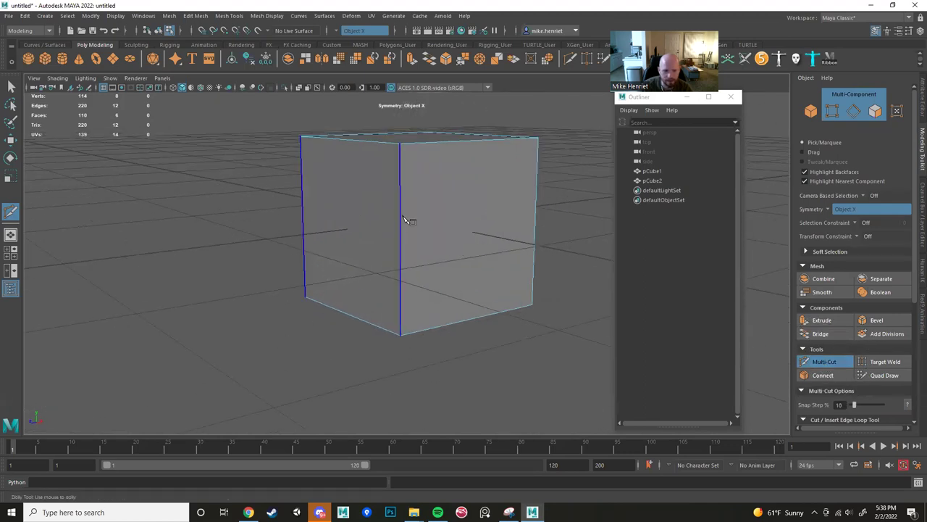
left_click_drag(404, 231, 392, 163, "alt")
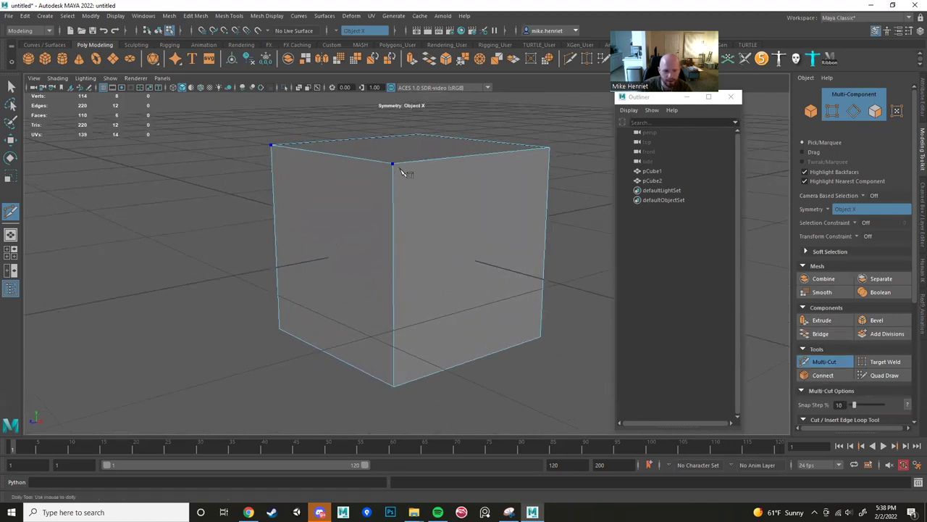
left_click(852, 211)
left_click(849, 215)
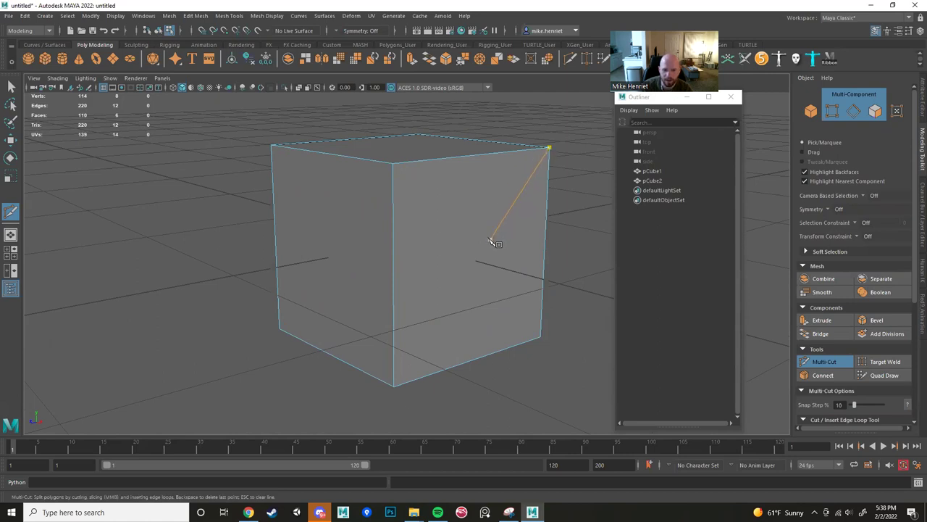
Cut a path across two adjacent side faces, from one upper corner down through their shared vertical edge to the opposite upper corner.
key("BackSpace")
left_click(489, 252)
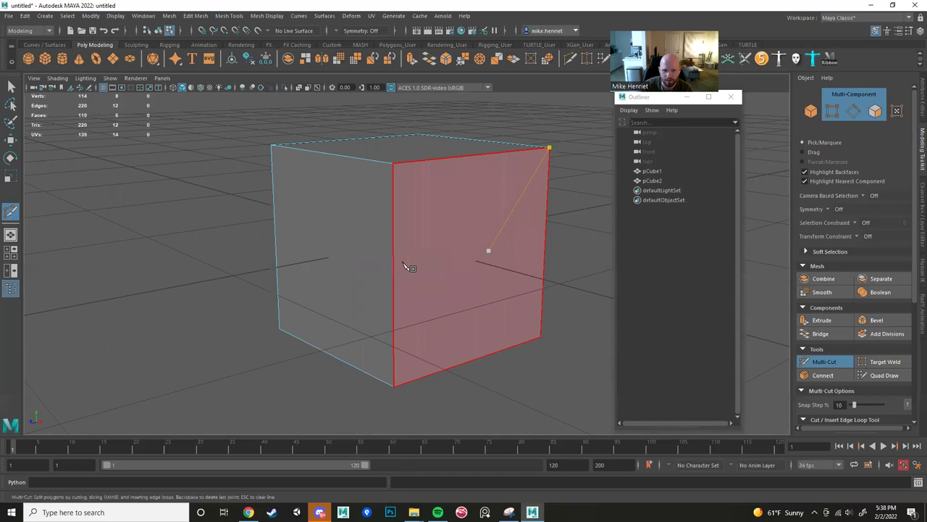
left_click(395, 268)
left_click_drag(345, 267, 335, 229, "alt")
left_click(346, 261)
left_click(255, 169)
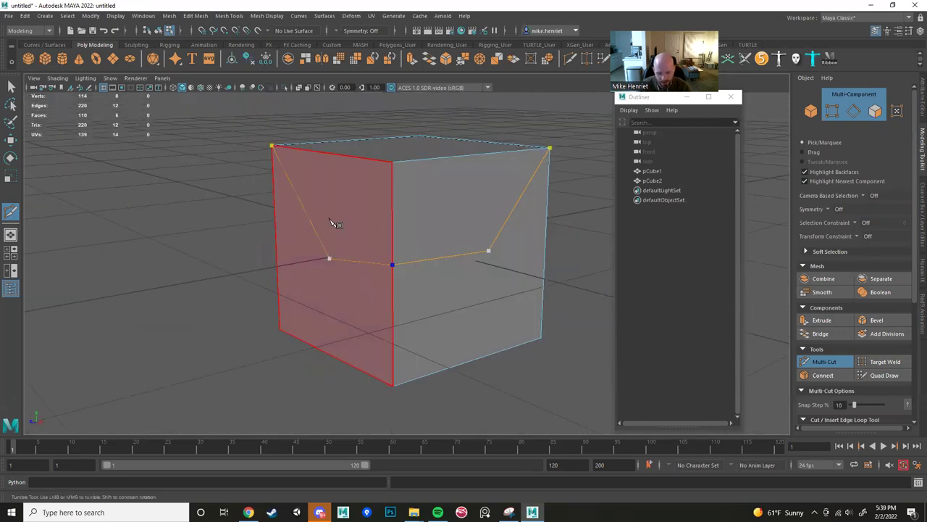
key("Return")
Inspect the cube's lower side face below the cut in face mode, then undo the selection and the cut.
left_click_drag(337, 212, 451, 290, "alt")
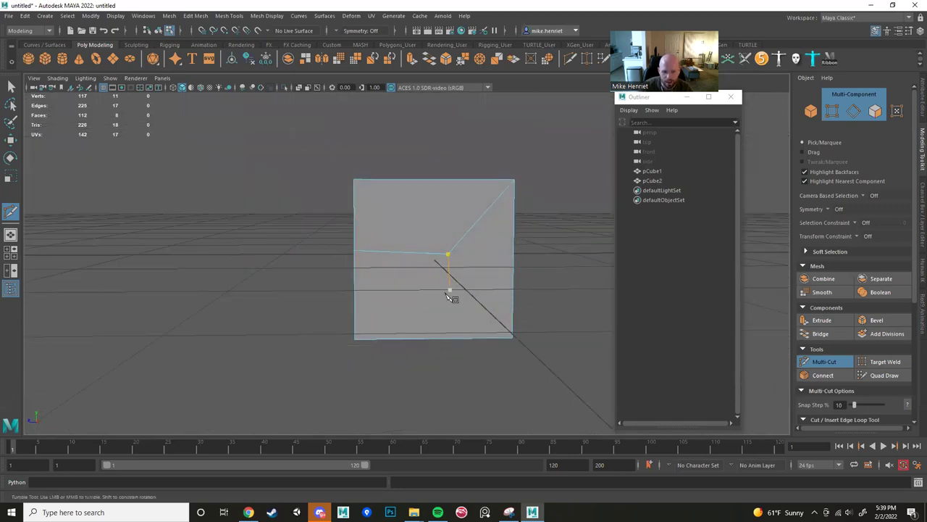
key("w")
right_click_drag(463, 247, 464, 279)
left_click(462, 284)
left_click_drag(461, 284, 452, 256, "alt")
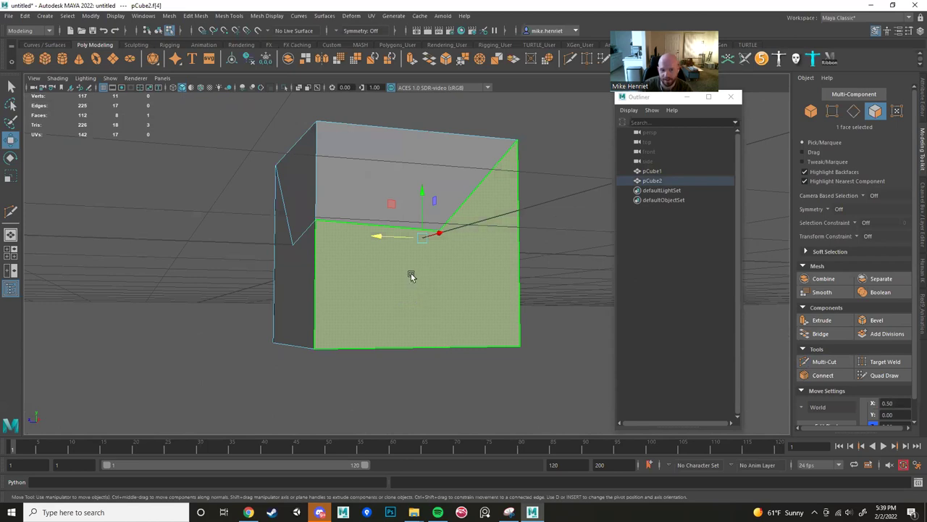
left_click_drag(378, 255, 357, 255, "alt")
key("ctrl+z")
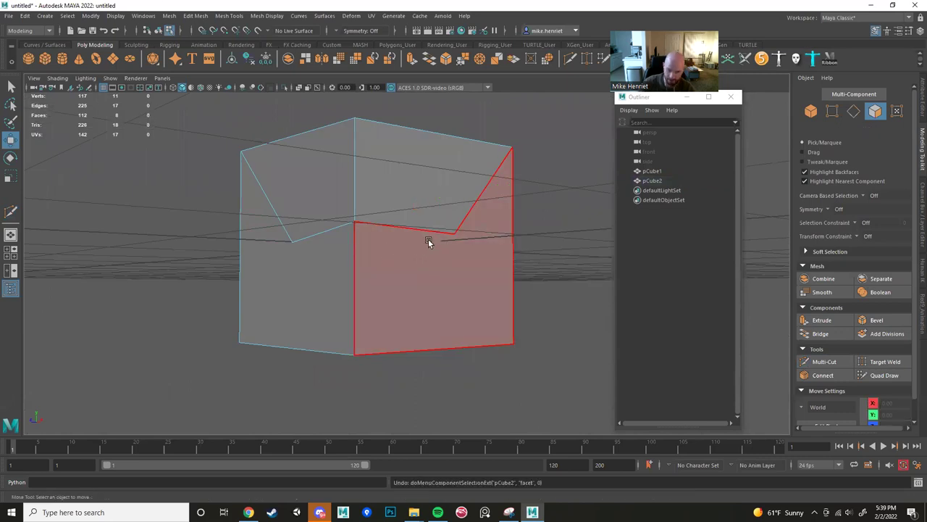
key("ctrl+z")
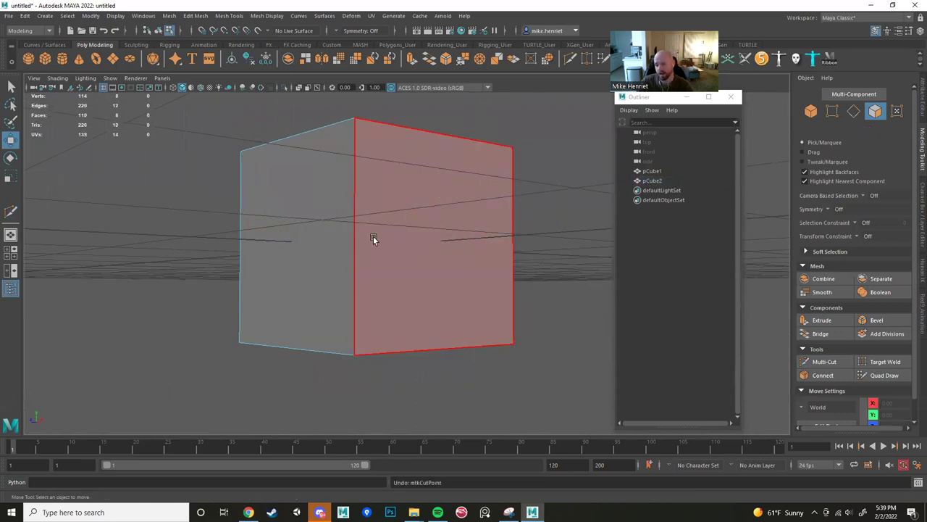
Insert a horizontal edge loop with Multi-Cut around the cube, midway up its height.
left_click(824, 360)
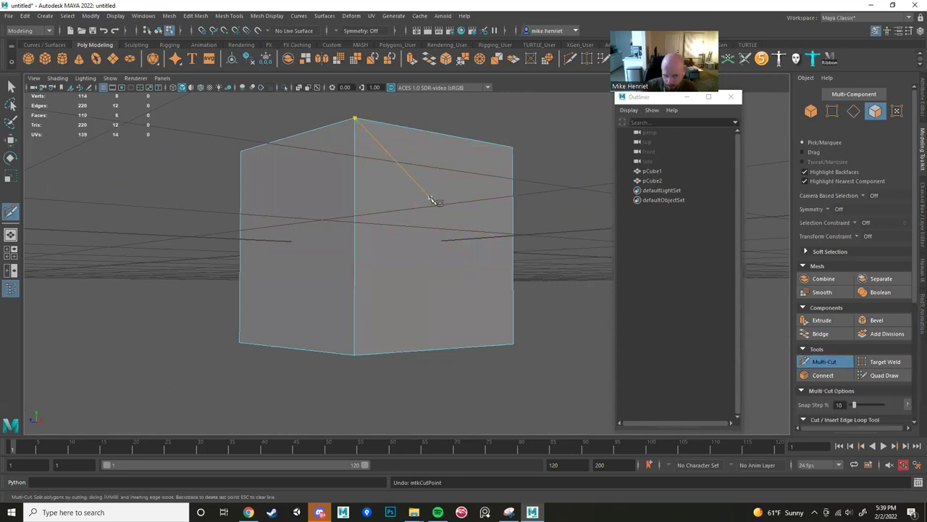
left_click_drag(432, 200, 425, 210, "alt")
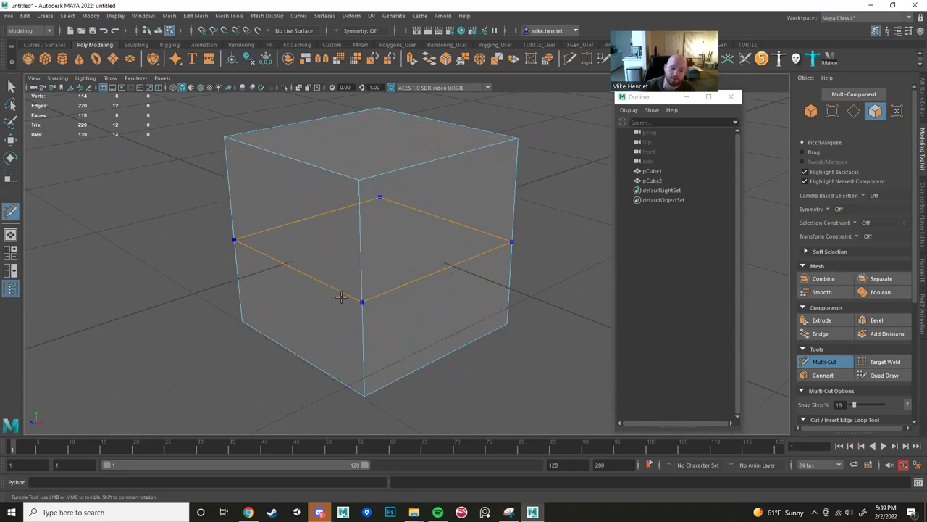
left_click_drag(424, 293, 389, 284, "alt")
key("ctrl+z")
key("ctrl+z")
scroll(366, 251, "down", 8)
scroll(399, 279, "up", 5)
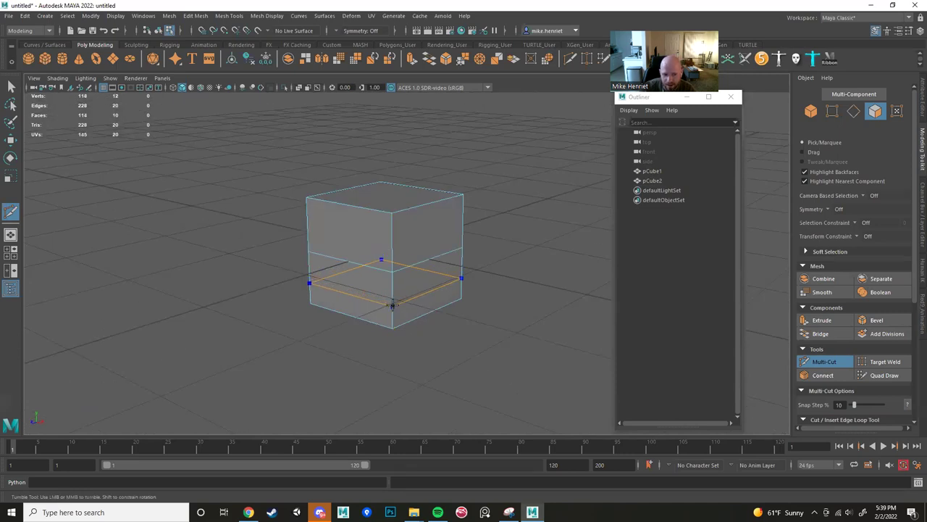
scroll(366, 299, "up", 5)
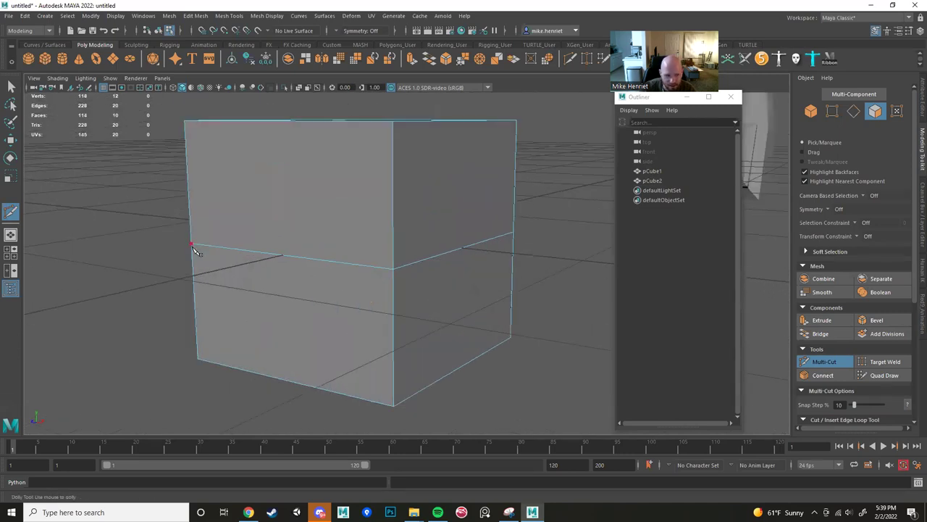
Undo the last cut on the cube and insert a centred edge loop running vertically around it and over the top.
left_click_drag(435, 247, 374, 241, "alt")
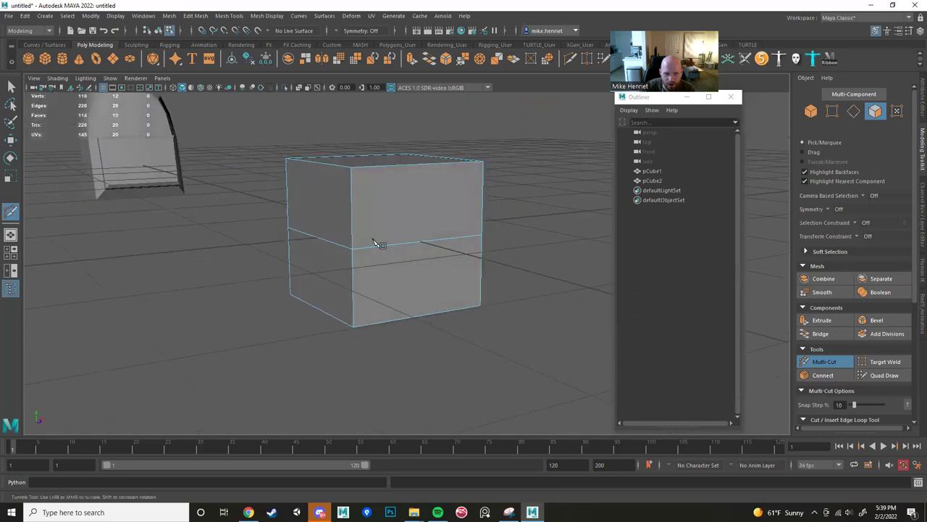
left_click_drag(435, 191, 379, 209, "alt")
key("ctrl+z")
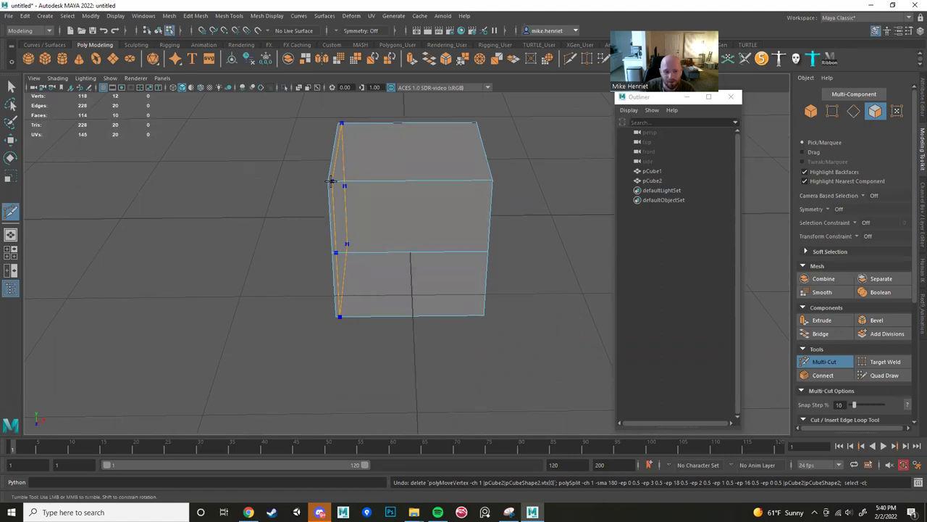
middle_click(331, 181, "ctrl")
left_click_drag(417, 216, 428, 315, "alt")
right_click_drag(428, 315, 361, 278, "alt")
mouse_move(361, 278)
left_mouse_down("alt")
mouse_move(388, 301)
mouse_move(361, 280)
left_mouse_up("alt")
right_click_drag(362, 280, 249, 273, "alt")
left_click_drag(249, 273, 300, 266, "alt")
scroll(288, 264, "up", 5)
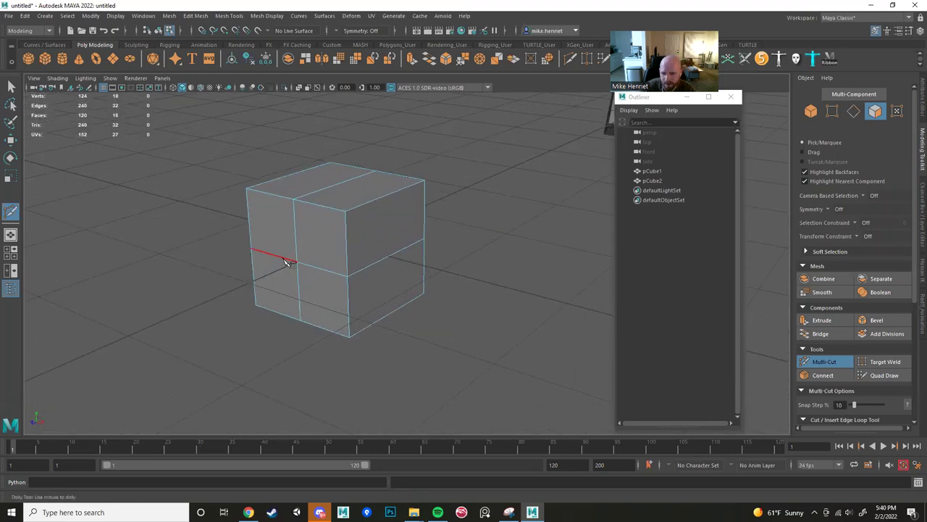
scroll(287, 262, "up", 2)
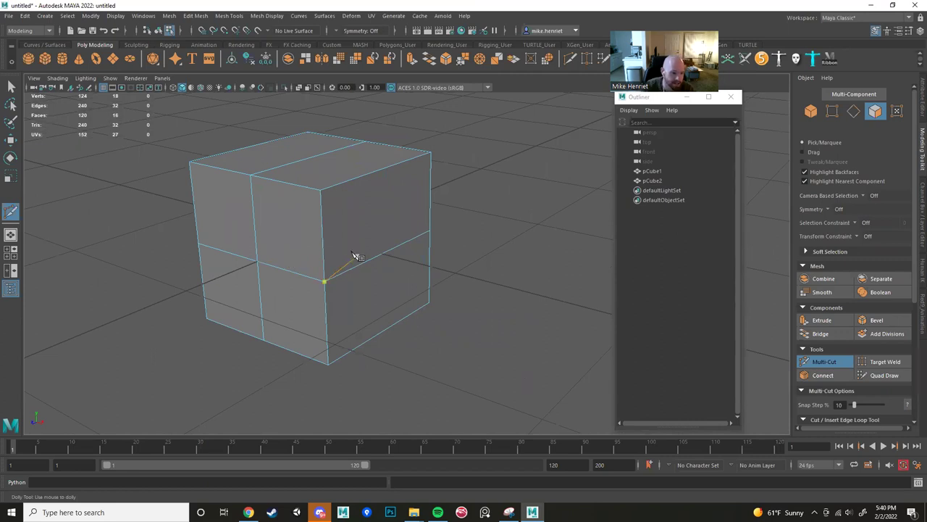
Insert another centred vertical edge loop around the cube with Multi-Cut, crossing the existing vertical loop at right angles.
scroll(304, 240, "up", 1)
scroll(306, 237, "down", 4)
key("w")
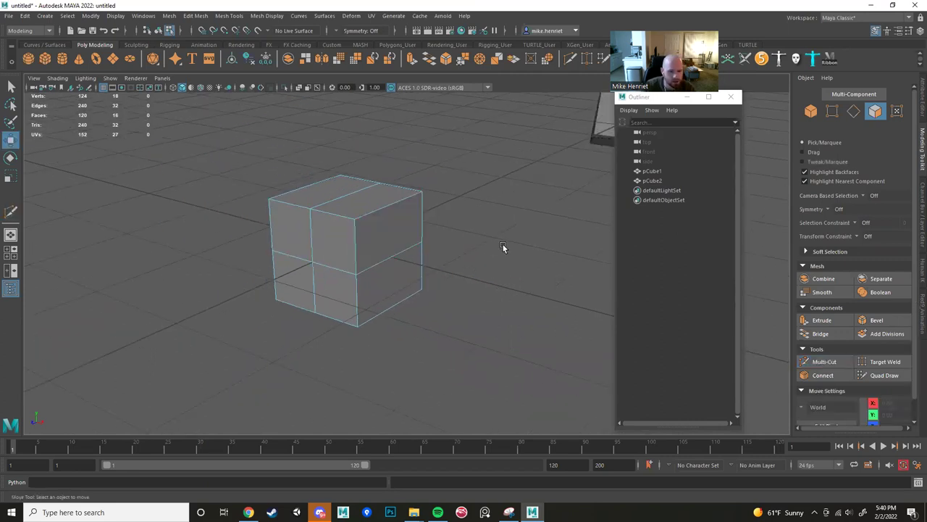
left_click(818, 361)
left_click_drag(338, 236, 299, 234, "alt")
middle_click(360, 214, "ctrl")
left_click_drag(400, 235, 372, 239, "alt")
middle_click_drag(373, 239, 387, 279, "alt")
scroll(362, 261, "up", 3)
key("w")
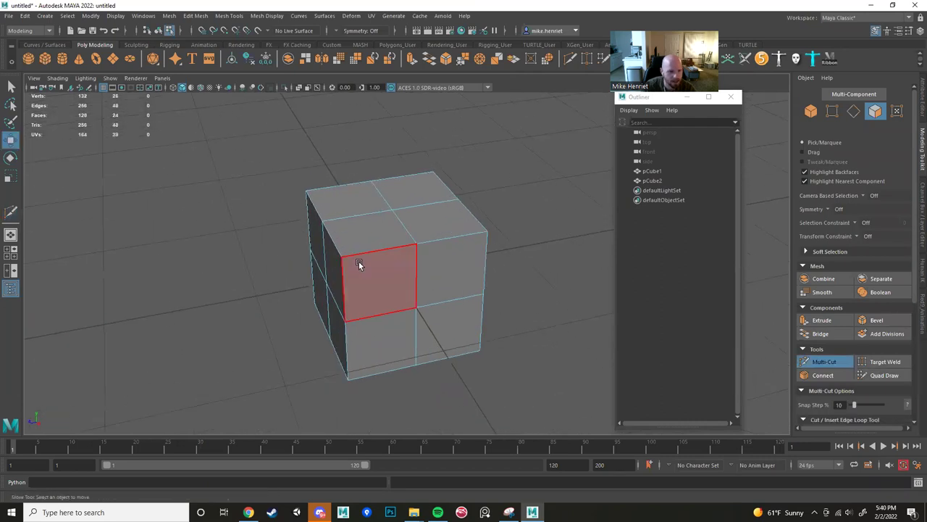
Switch the cube to vertex mode and select its eight corner vertices.
right_click_drag(355, 259, 286, 236)
left_click(341, 256)
left_click_drag(429, 282, 486, 227, "alt")
left_click(487, 234, "shift")
left_click(445, 164, "shift")
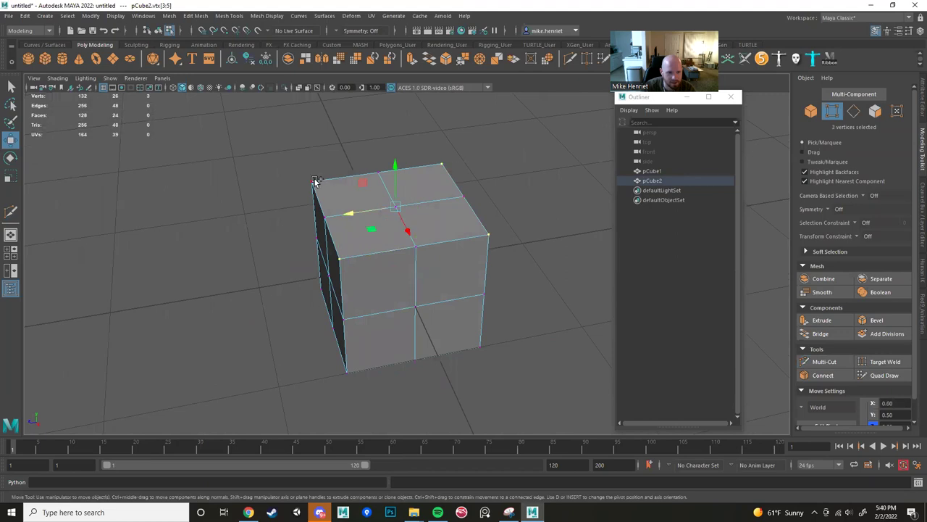
mouse_move(365, 225)
left_mouse_down("alt")
mouse_move(317, 196)
mouse_move(365, 178)
mouse_move(354, 227)
left_mouse_up("alt")
right_click(315, 207)
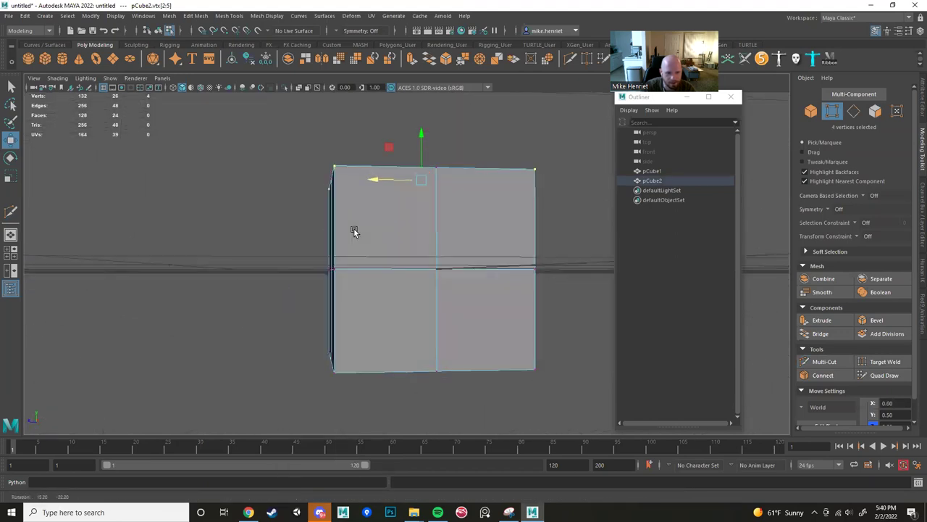
left_click(332, 372, "shift")
left_click_drag(419, 349, 482, 322, "alt")
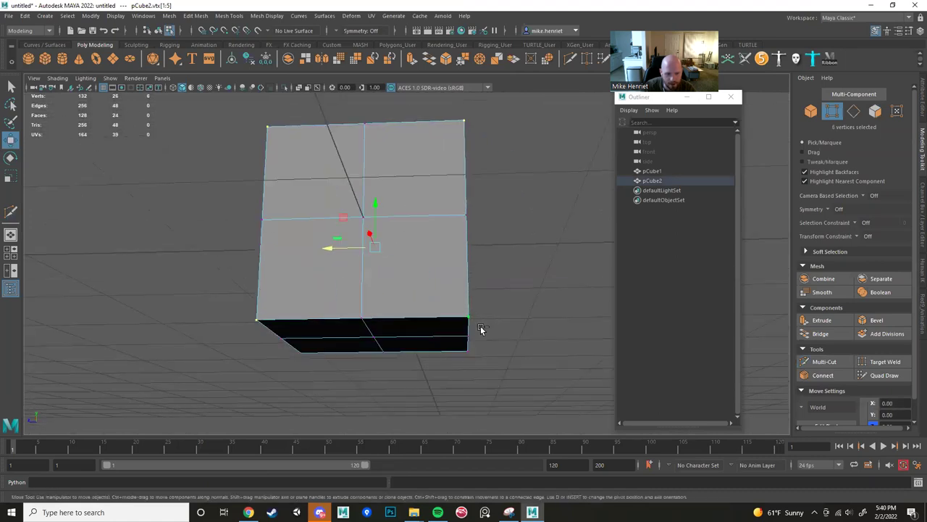
left_click(302, 355, "shift")
left_click_drag(302, 355, 377, 340, "alt")
Try rotating the corner vertices, undo the rotation, and scale them uniformly inward to about 0.72.
key("e")
left_click_drag(349, 278, 295, 228)
key("ctrl+z")
key("r")
Select the protruding mid-edge vertices around the faceted shape and try scaling them together.
left_click(293, 228)
left_click(330, 219, "shift")
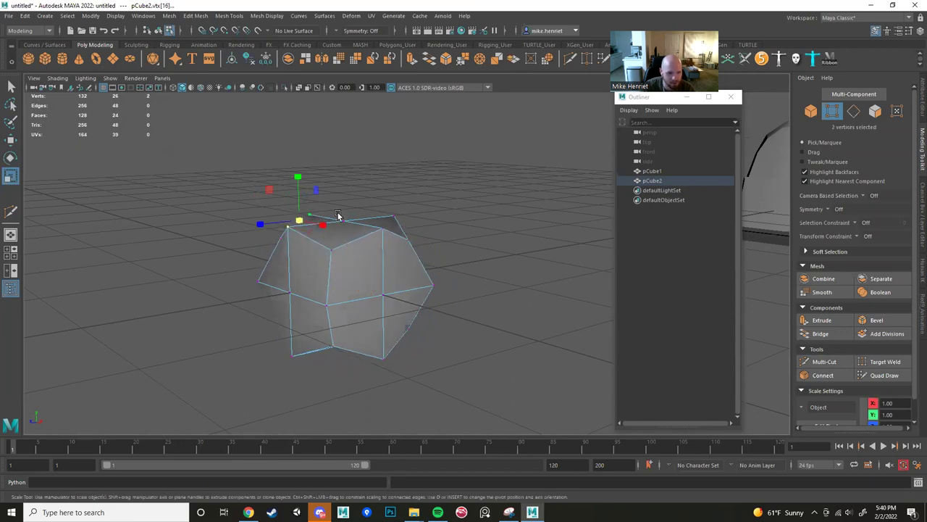
left_click(371, 359, "shift")
left_click_drag(422, 370, 509, 308, "alt")
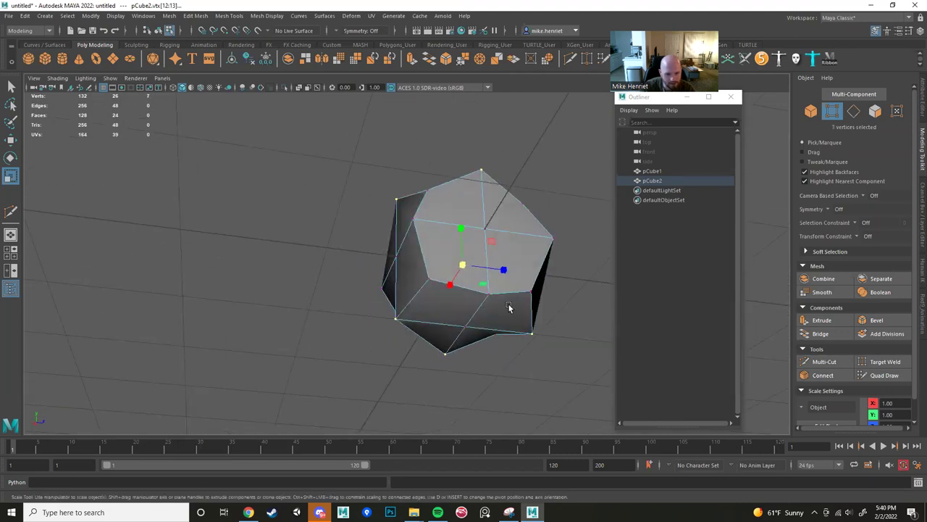
left_click_drag(468, 283, 451, 309)
scroll(382, 355, "up", 6)
scroll(408, 306, "down", 5)
scroll(410, 308, "up", 3)
Undo the vertex scaling on the cube and clear the vertex selection.
key("ctrl+z")
key("ctrl+z")
key("ctrl+z")
key("ctrl+z")
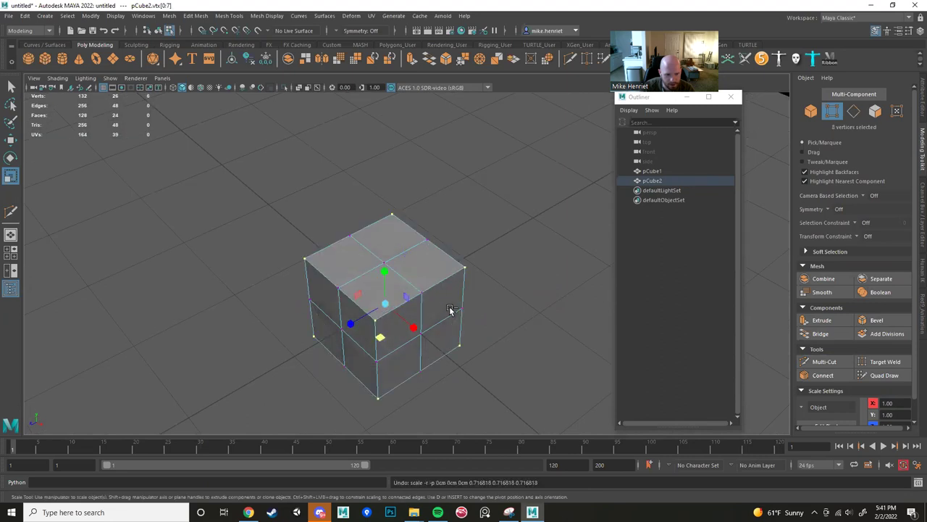
left_click_drag(462, 310, 523, 289, "alt")
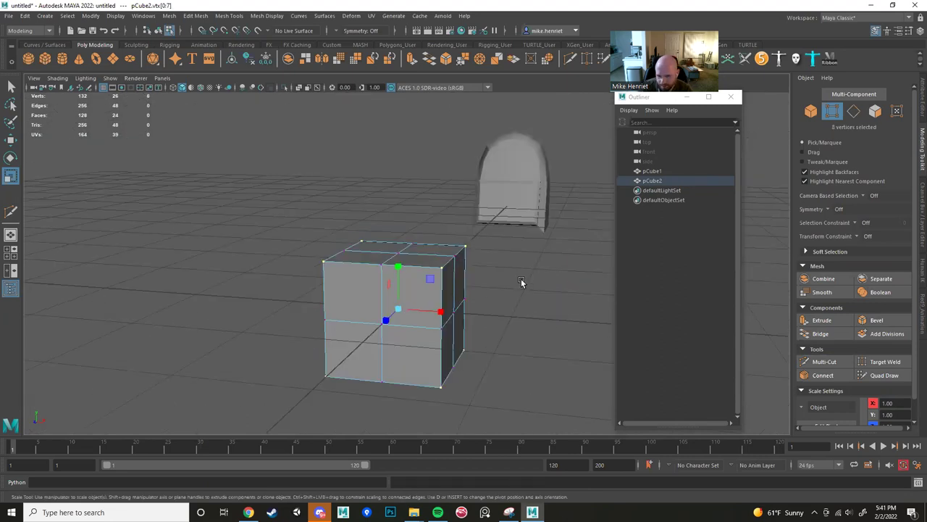
left_click(510, 289)
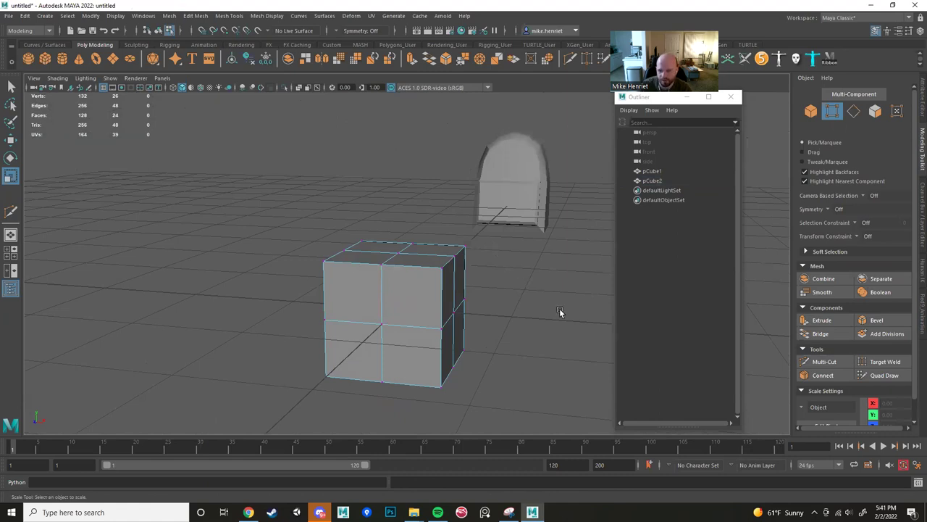
left_click_drag(391, 255, 355, 252, "alt")
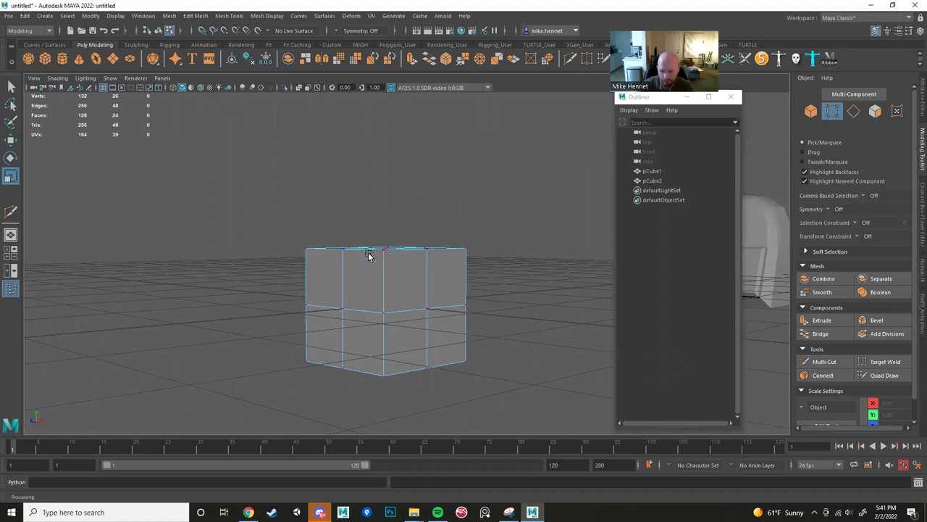
left_click_drag(382, 244, 466, 254, "alt")
scroll(423, 258, "up", 2)
scroll(465, 255, "up", 2)
left_click_drag(391, 246, 374, 242, "alt")
scroll(373, 242, "down", 5)
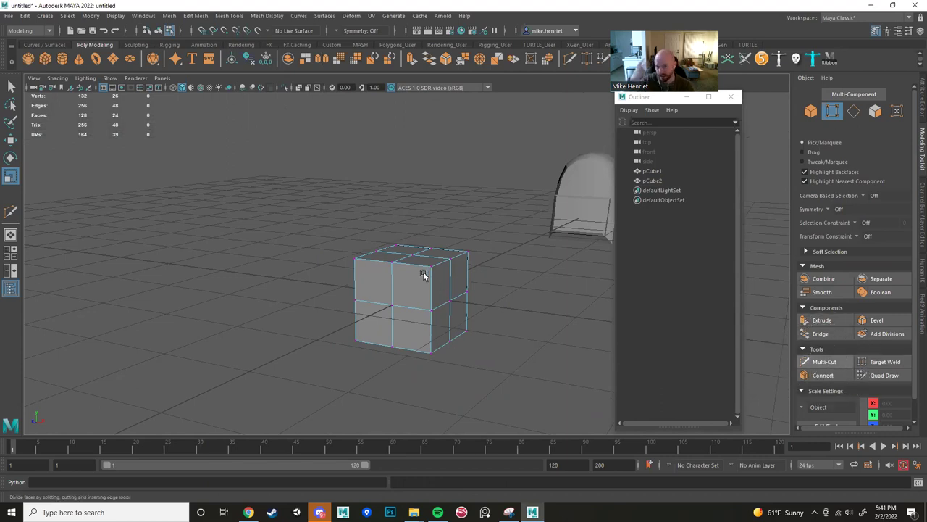
key("r")
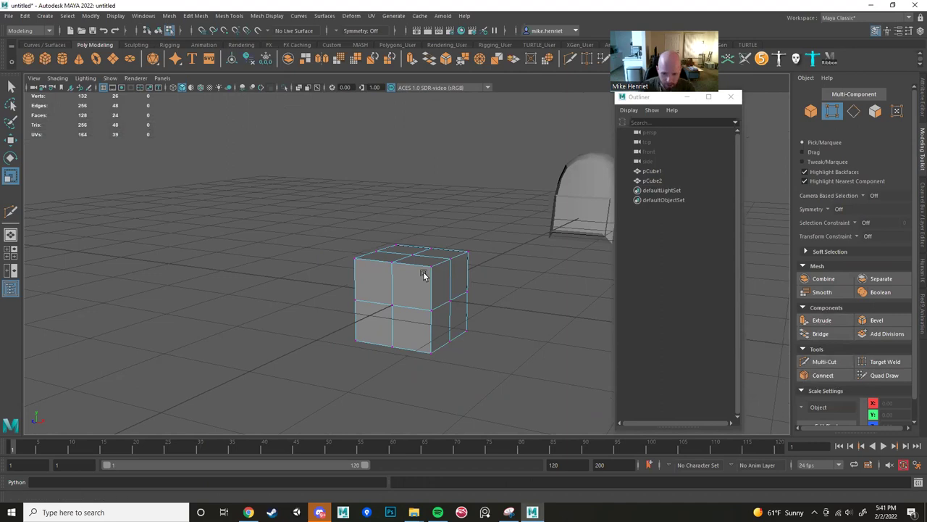
Switch the cube to face mode and select the two upper faces of one side.
right_click(424, 275)
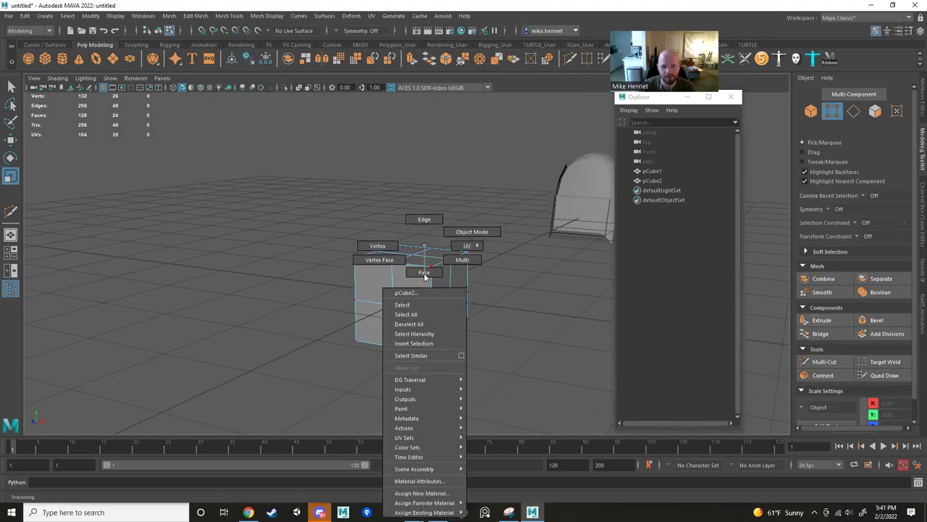
left_click(424, 271)
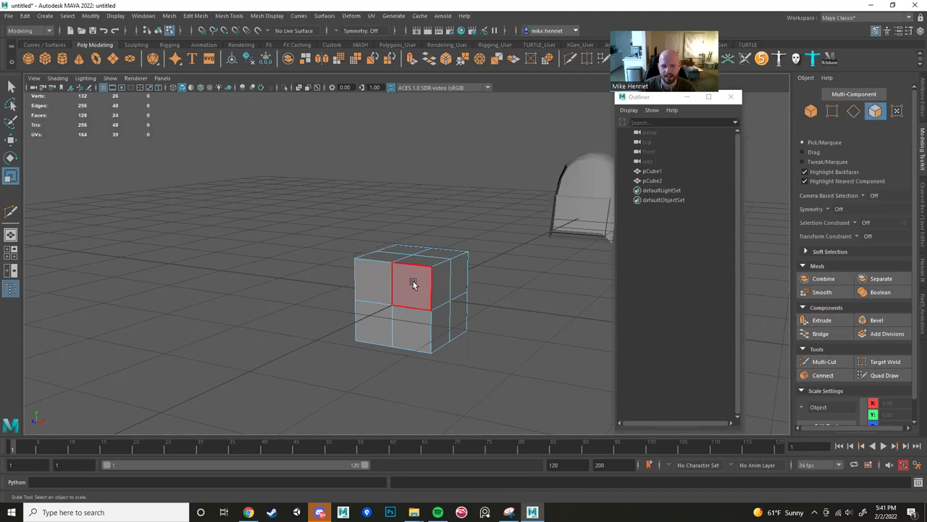
left_click(413, 284)
left_click(370, 274, "shift")
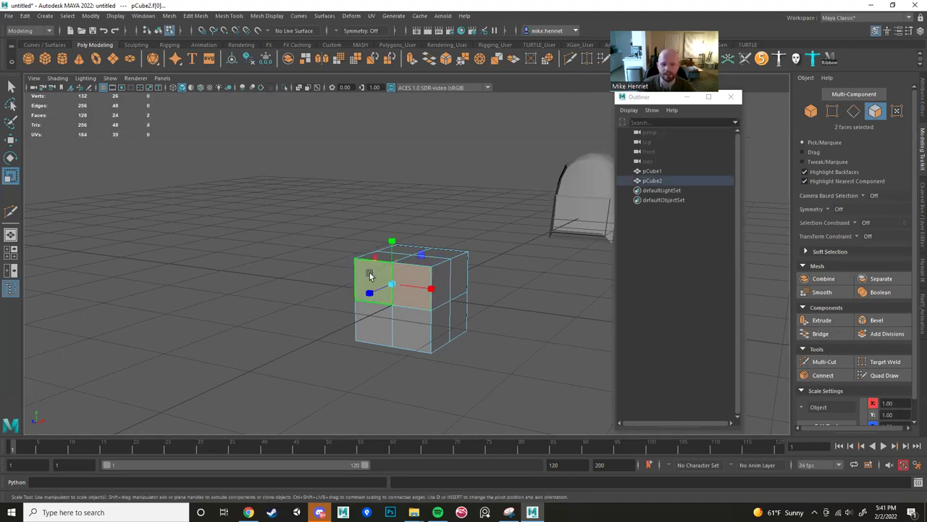
scroll(352, 338, "up", 8)
scroll(399, 356, "down", 5)
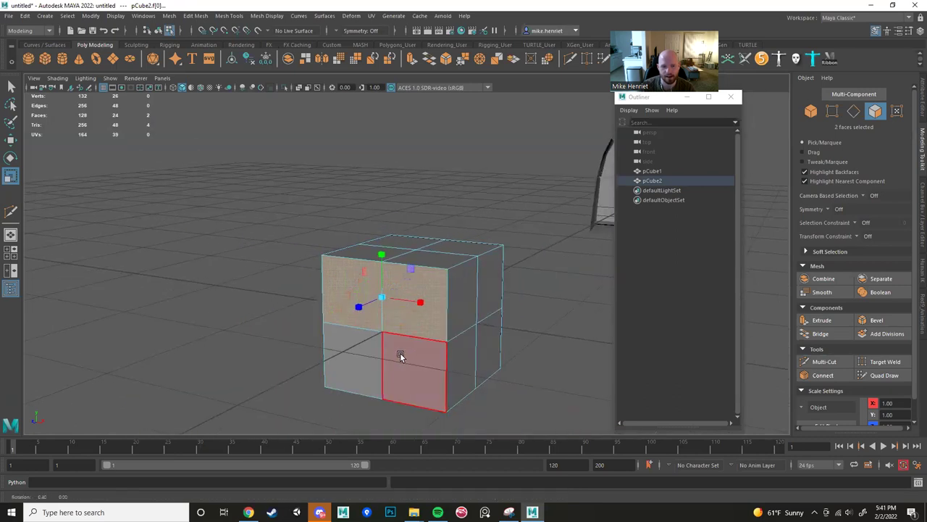
left_click_drag(400, 356, 340, 358, "alt")
middle_click_drag(340, 359, 395, 363, "alt")
scroll(395, 364, "up", 4)
left_click_drag(396, 364, 444, 376, "alt")
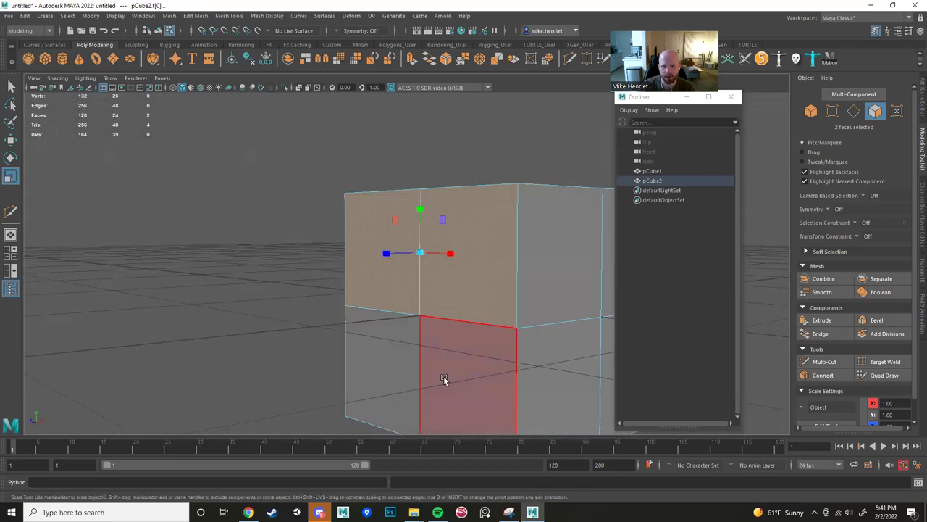
scroll(444, 378, "down", 5)
left_click_drag(461, 288, 395, 270, "alt")
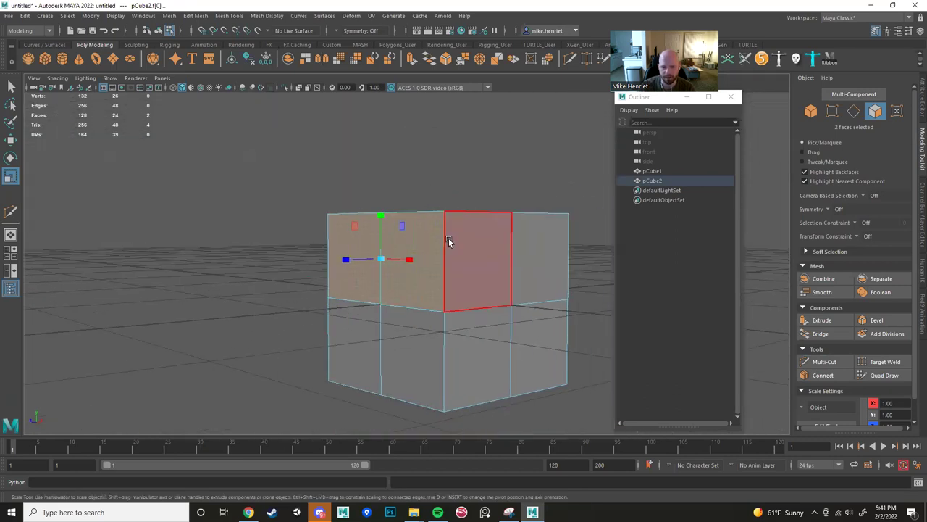
Reselect the side's two upper faces, extrude them outward with Local Translate Z 0.504, and move the Outliner off the extrude settings.
left_click(388, 242)
left_click(375, 254, "shift")
right_click(447, 228)
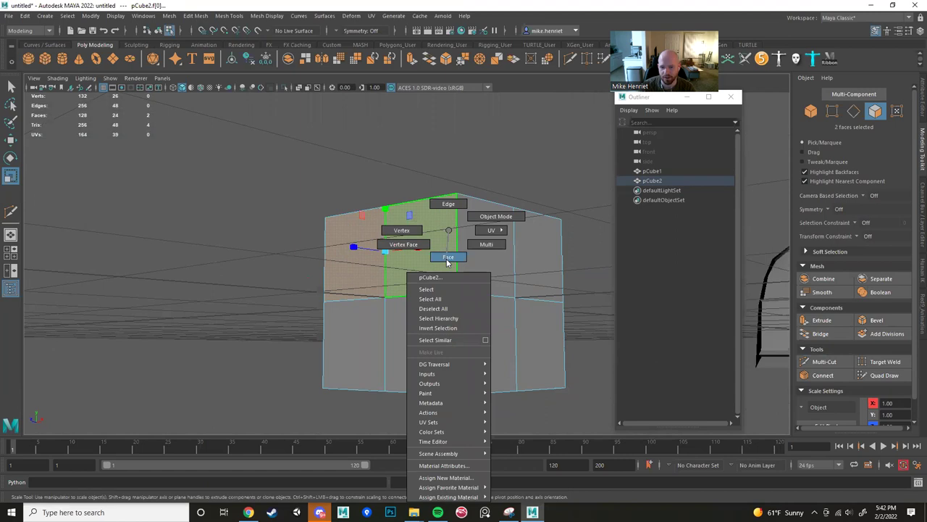
left_click(447, 258)
left_click(822, 321)
left_click_drag(442, 306, 292, 230, "alt")
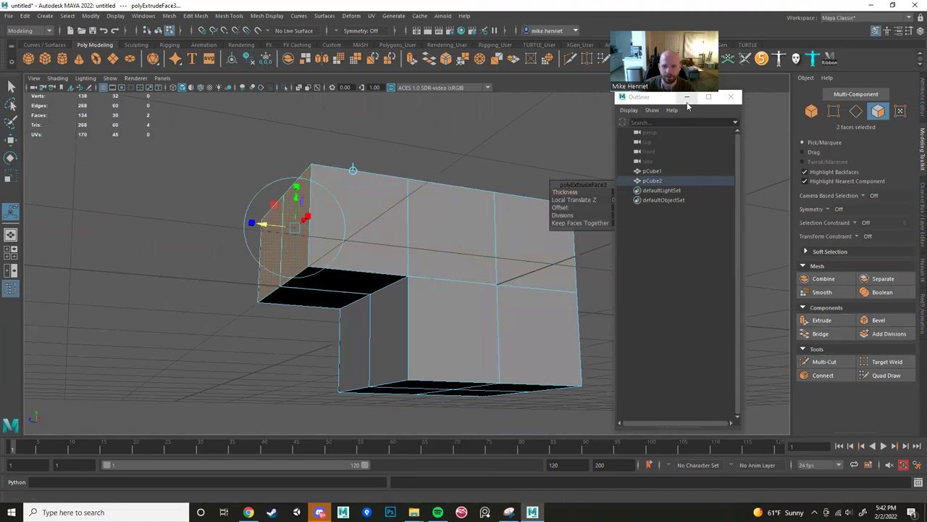
left_click_drag(671, 102, 847, 122)
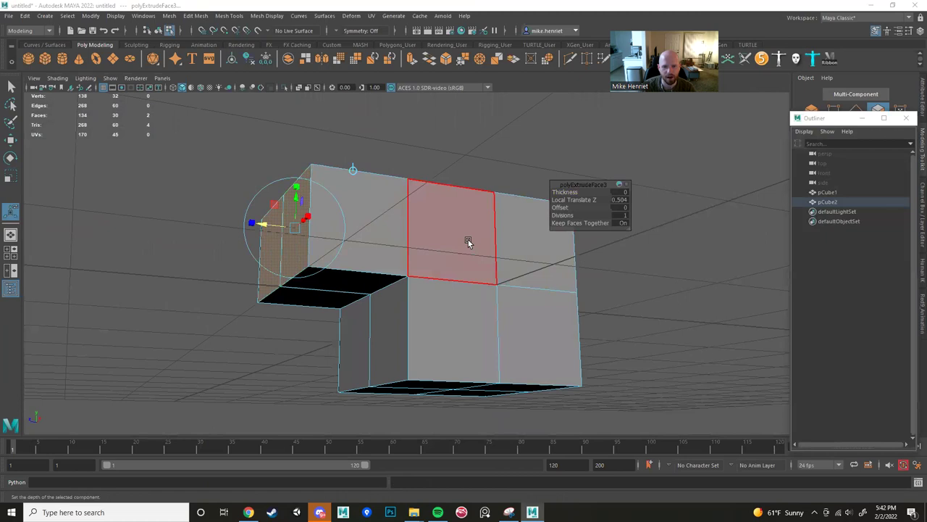
Undo the outward pull of the extruded faces, try a thickness on the extrusion, and undo that too.
key("ctrl+z")
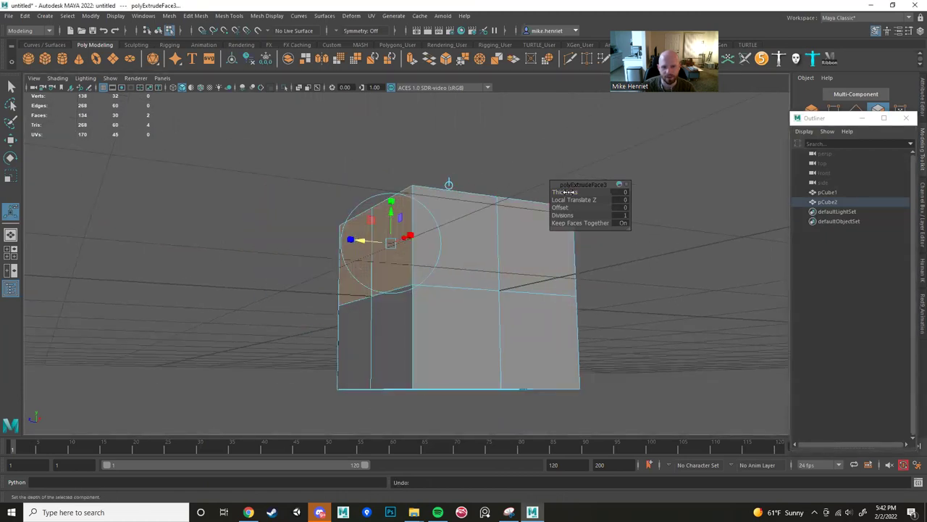
mouse_move(566, 192)
left_mouse_down()
mouse_move(580, 192)
mouse_move(570, 196)
left_mouse_up()
key("ctrl+z")
Inset the two extruded upper faces by setting the extrusion's Offset to 0.129.
left_click_drag(480, 228, 512, 226, "alt")
left_click_drag(558, 207, 560, 208)
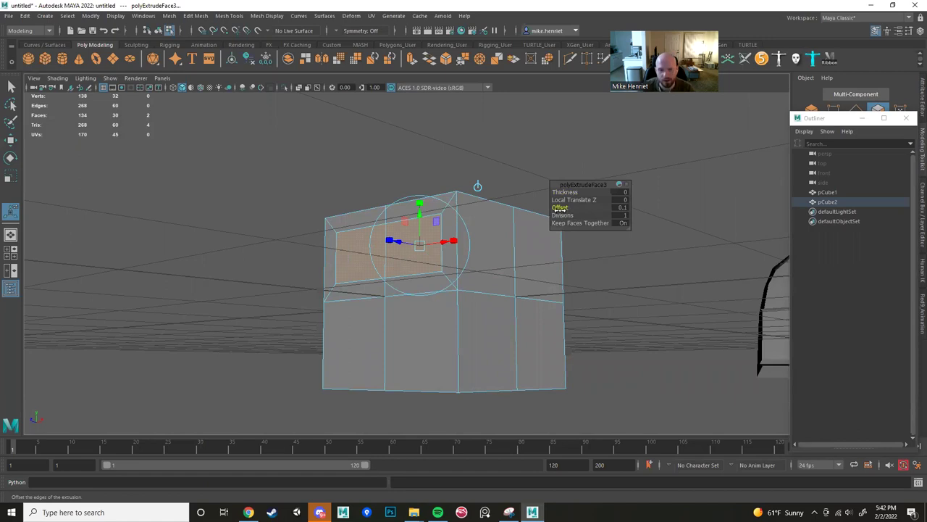
left_click_drag(560, 207, 577, 229)
left_click_drag(587, 284, 554, 289, "alt")
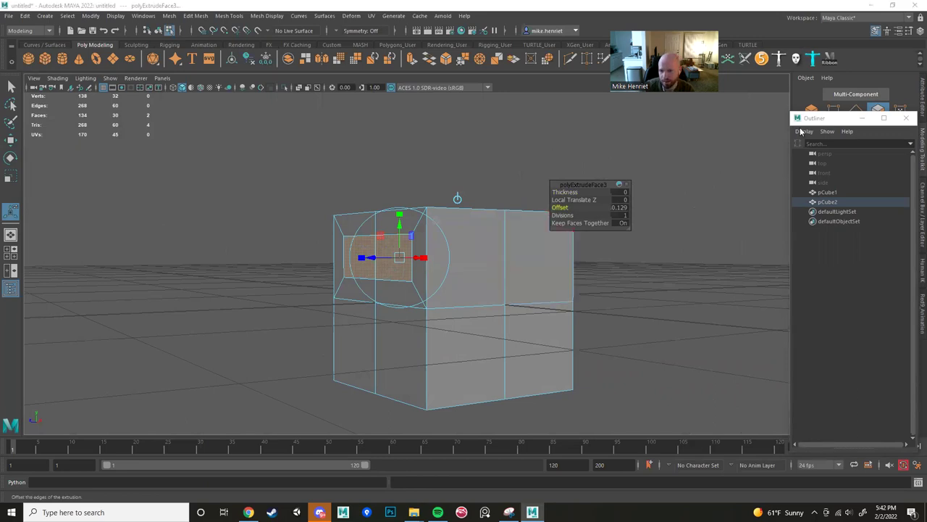
Extrude the two inset faces again with Offset 0.036 and Thickness -0.152 to form a recess.
left_click_drag(833, 118, 680, 118)
left_click(822, 319)
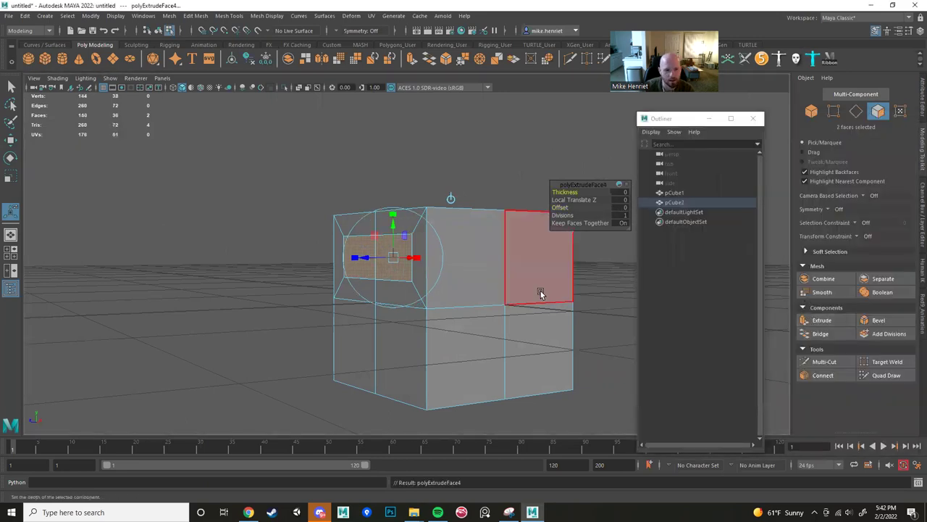
left_click_drag(561, 207, 489, 194)
left_click(565, 192)
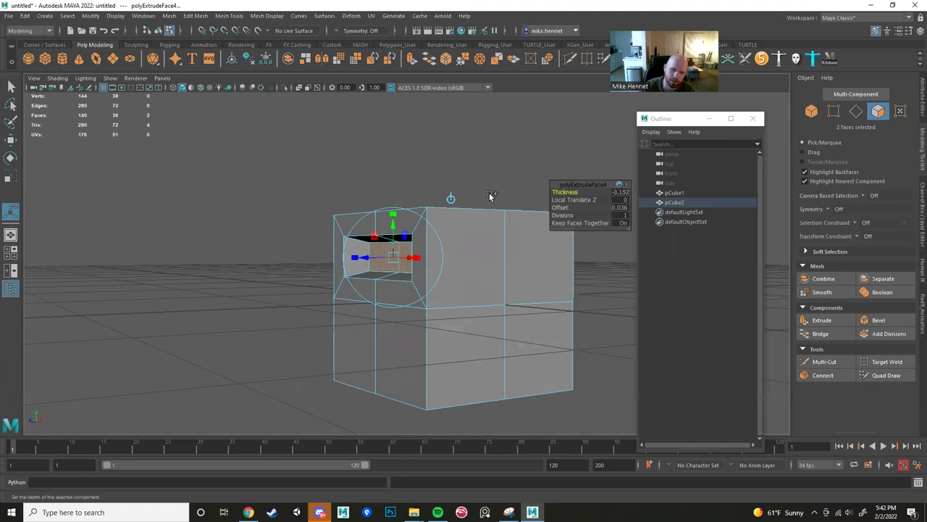
Select the two lower faces on the adjacent side and extrude them outward with Offset 0.084 and Thickness 0.433.
left_click(462, 368)
left_click(522, 362, "shift")
left_click_drag(562, 381, 373, 355, "alt")
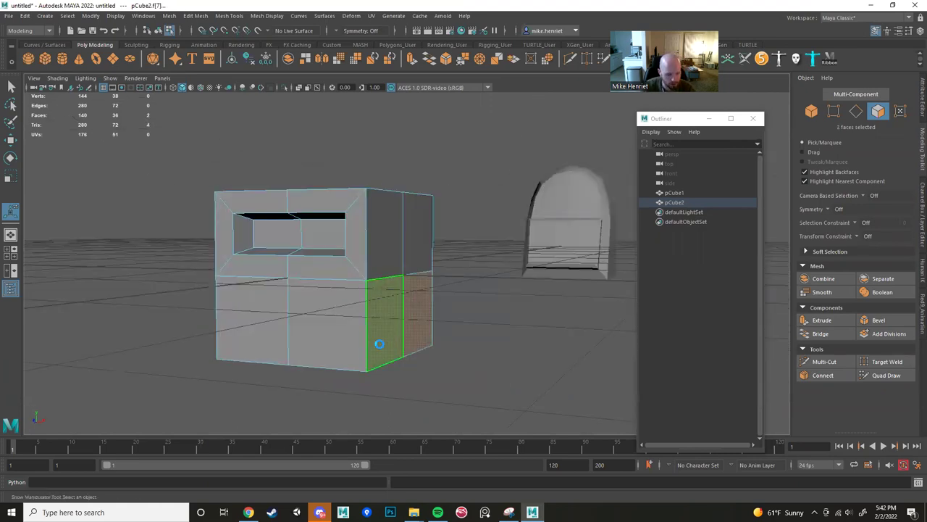
key("ctrl+e")
left_click_drag(563, 207, 774, 219)
scroll(485, 314, "down", 3)
scroll(403, 321, "up", 3)
left_click_drag(485, 315, 435, 305, "alt")
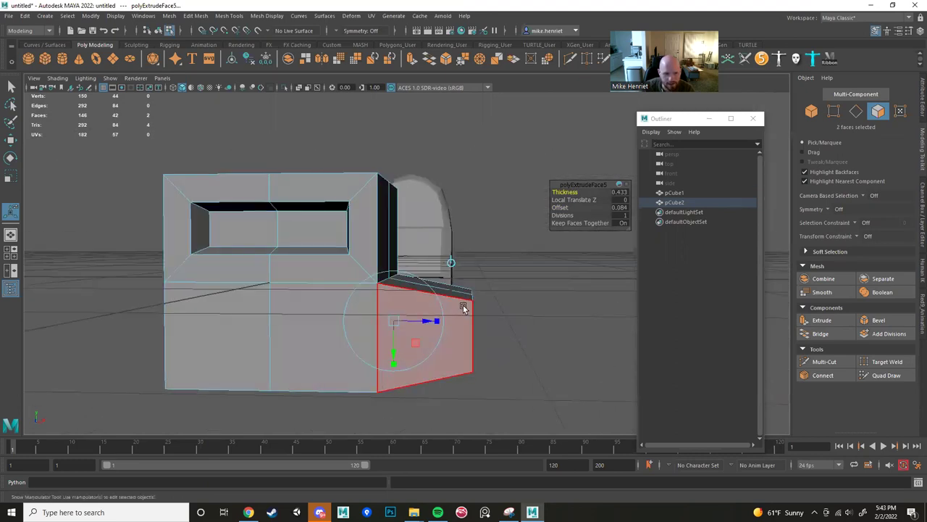
Select the full loop of side faces around the new lower extrusion.
left_click(462, 306)
double_click(451, 290, "shift")
left_click_drag(488, 396, 457, 399, "alt")
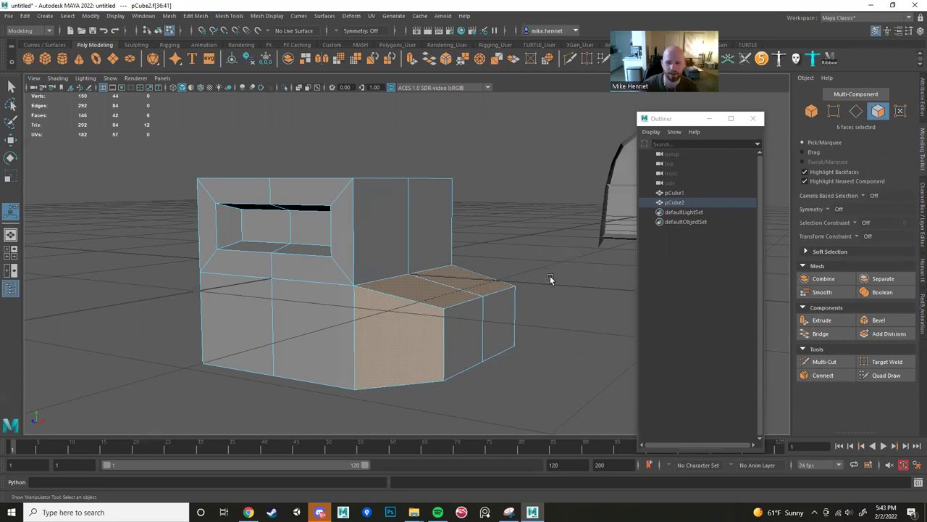
scroll(547, 275, "down", 3)
left_click_drag(545, 274, 468, 264, "alt")
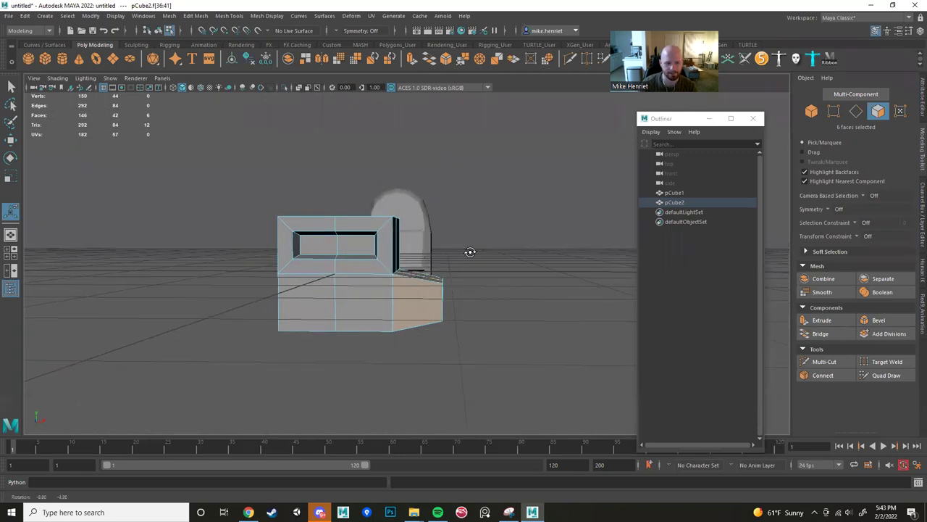
scroll(475, 255, "up", 2)
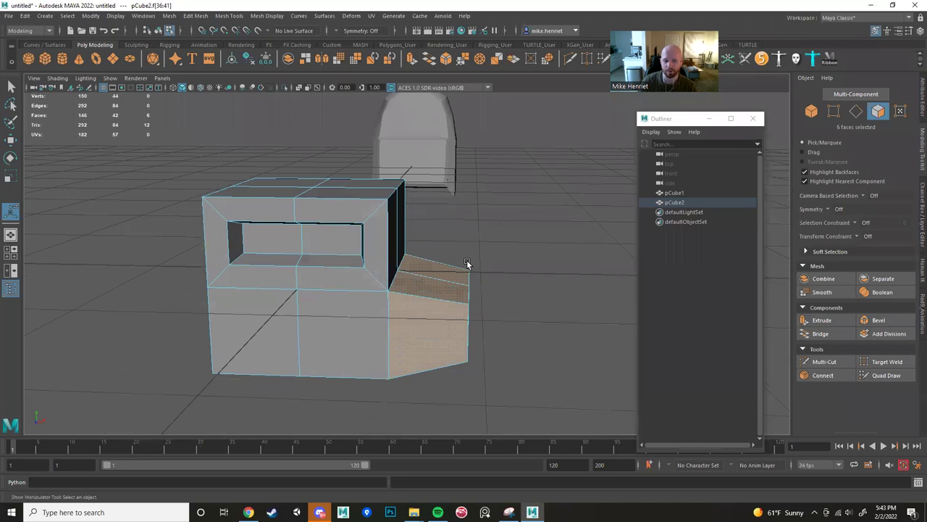
Extrude the lower face under the recess, farthest from the side extrusion, with Thickness and Offset at 0, and clear the selection.
left_click(298, 354)
left_click_drag(299, 355, 358, 316, "alt")
key("Right")
key("Left")
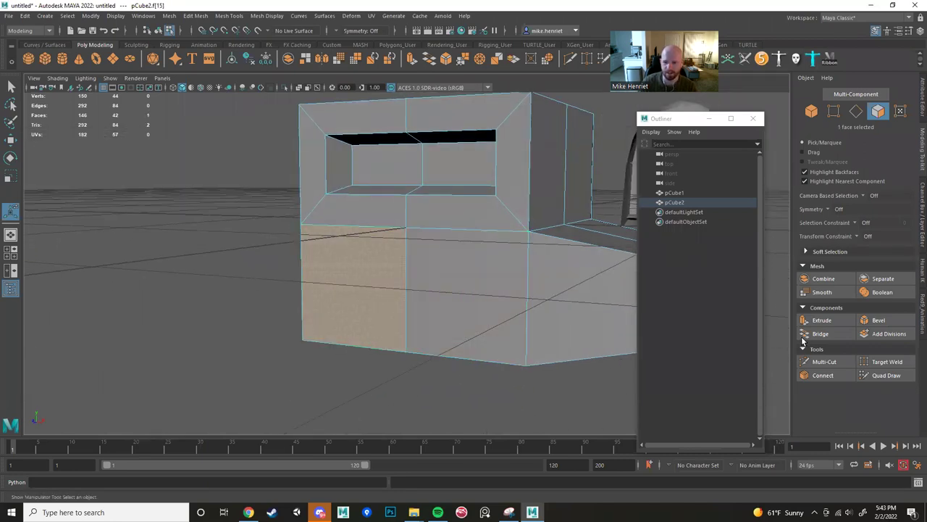
left_click(819, 320)
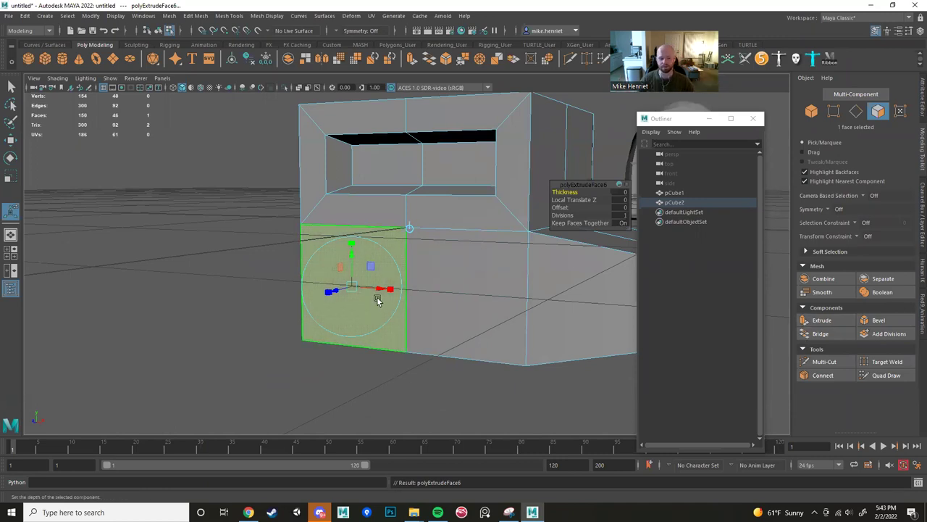
key("ctrl")
key("ctrl")
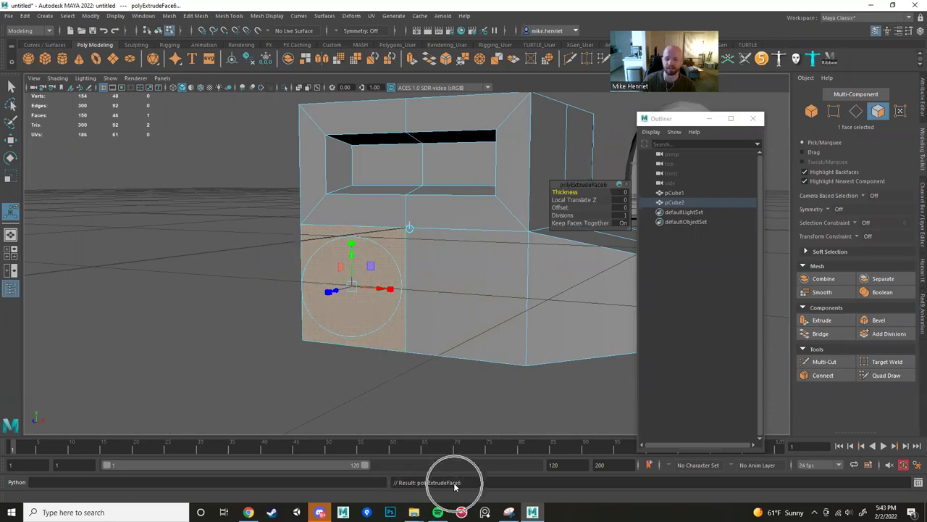
key("ctrl")
key("ctrl")
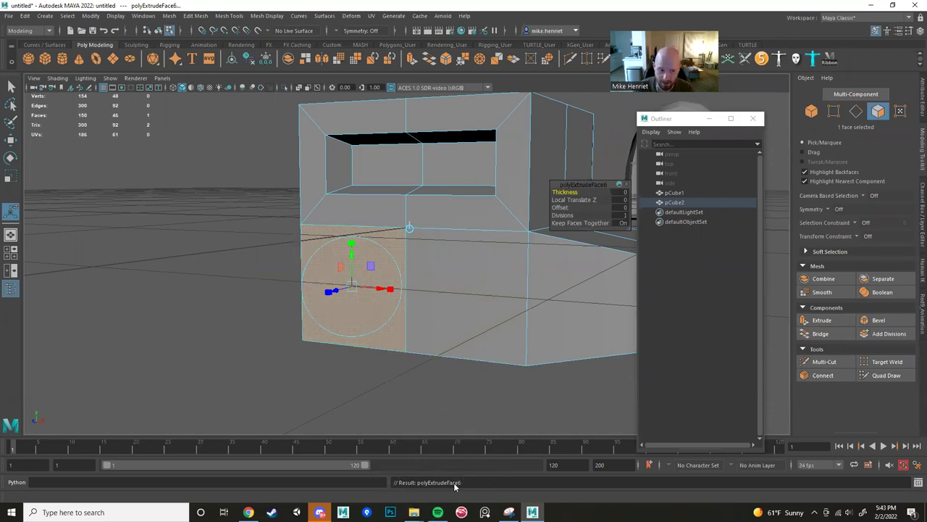
left_click(240, 362)
scroll(240, 363, "down", 5)
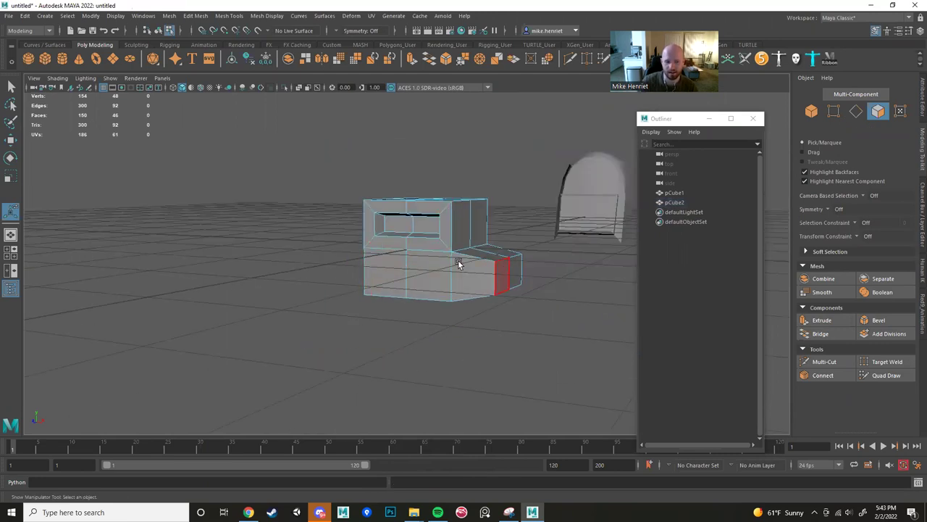
Pull the zero-thickness extruded face outward to expose its hidden side faces, and return it flush with the cube.
scroll(439, 276, "up", 8)
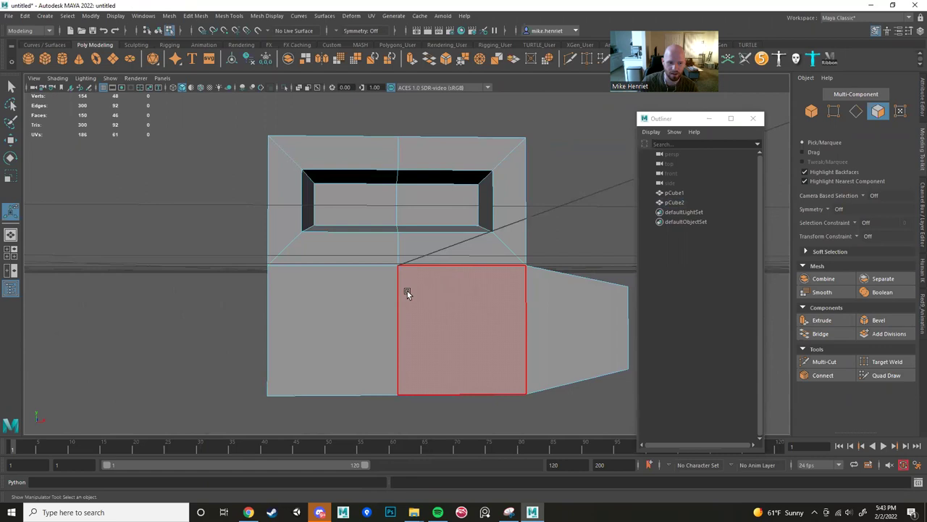
left_click_drag(399, 290, 398, 274, "alt")
middle_click_drag(398, 274, 439, 240, "alt")
scroll(406, 261, "up", 3)
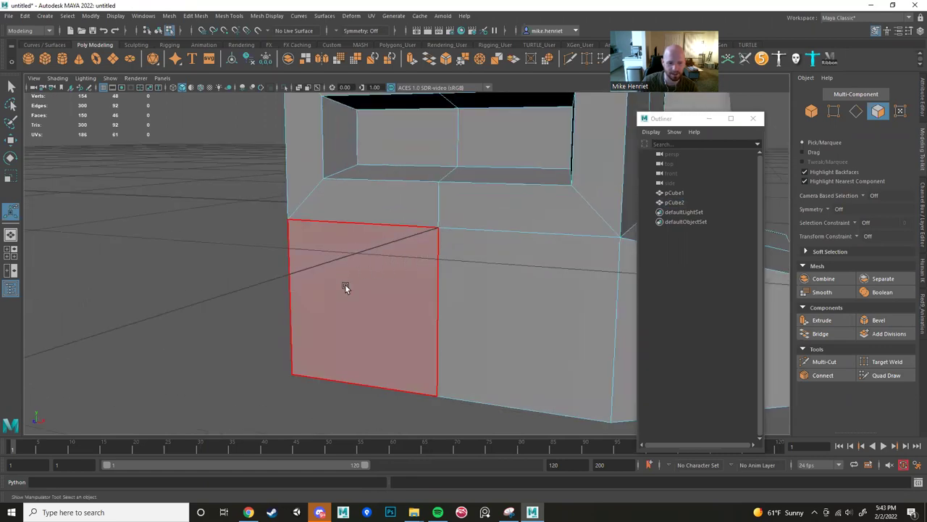
left_click(344, 284)
left_click_drag(391, 292, 242, 316, "alt")
key("w")
left_click(367, 260)
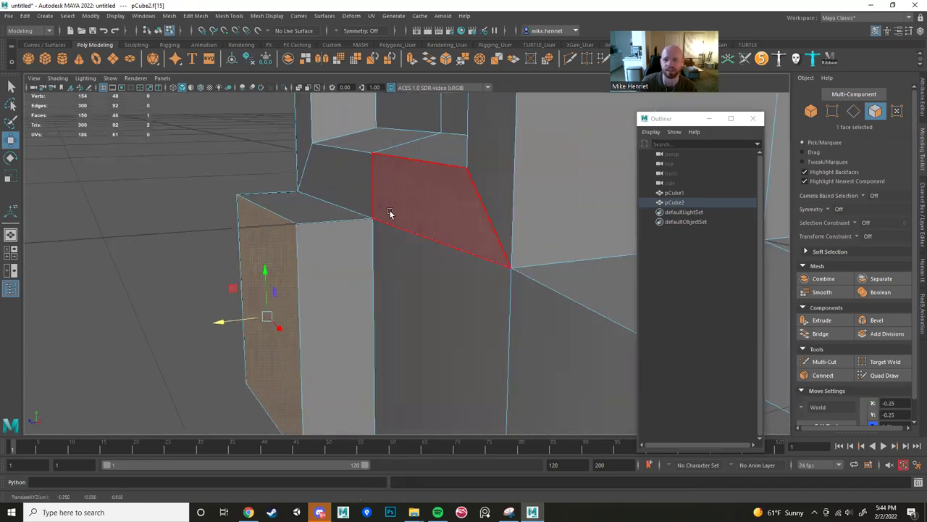
left_click_drag(393, 203, 429, 239, "alt")
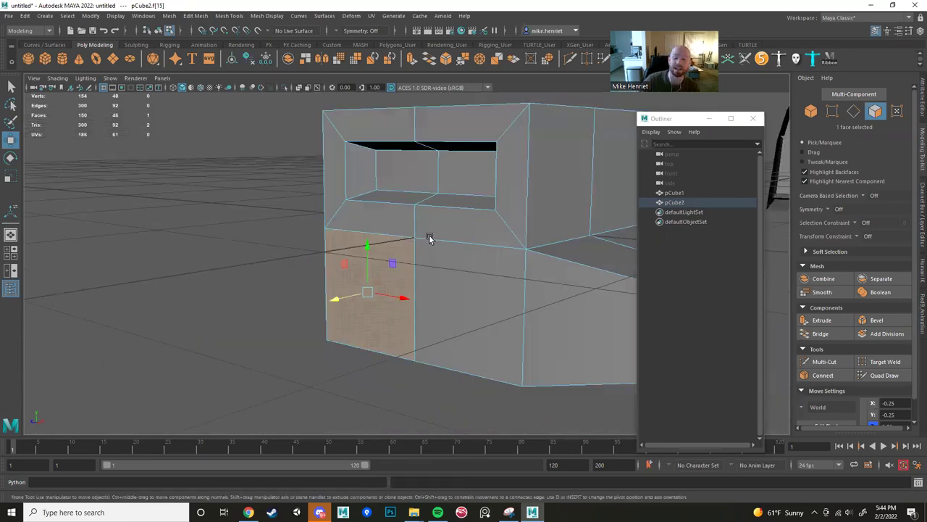
Select the corner vertex beneath the recess's centre edge and examine the overlapping vertices of the flush extrusion up close.
scroll(425, 205, "down", 3)
left_click_drag(425, 204, 398, 213, "alt")
scroll(396, 223, "up", 5)
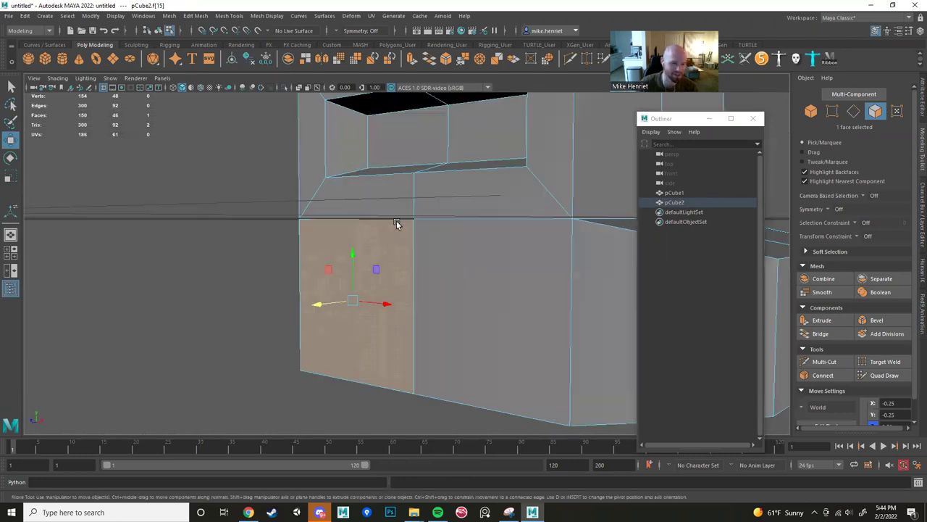
right_click_drag(321, 214, 283, 208)
scroll(391, 228, "up", 2)
scroll(391, 227, "up", 2)
left_click(425, 193)
middle_click_drag(425, 210, 420, 254, "alt")
scroll(415, 262, "up", 5)
scroll(416, 261, "down", 2)
scroll(439, 263, "up", 1)
right_click_drag(421, 254, 416, 253, "alt")
scroll(416, 253, "down", 3)
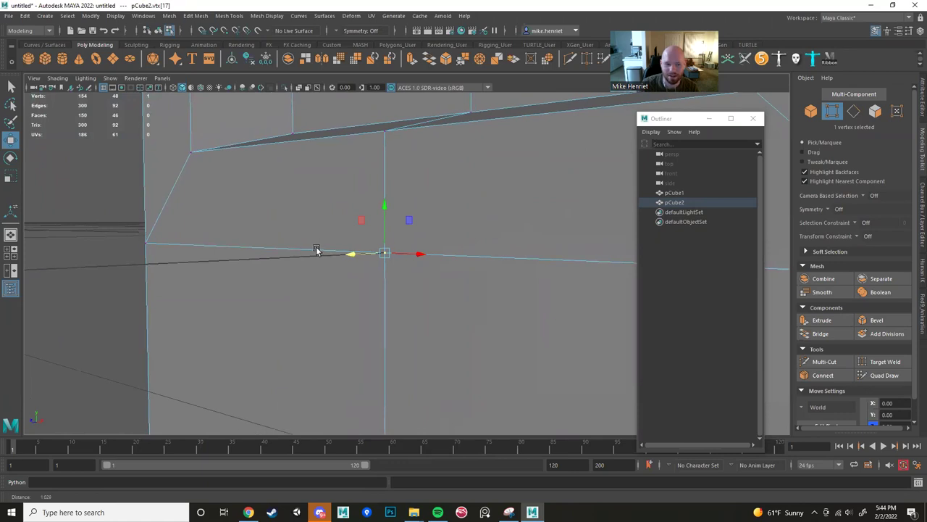
scroll(319, 250, "up", 3)
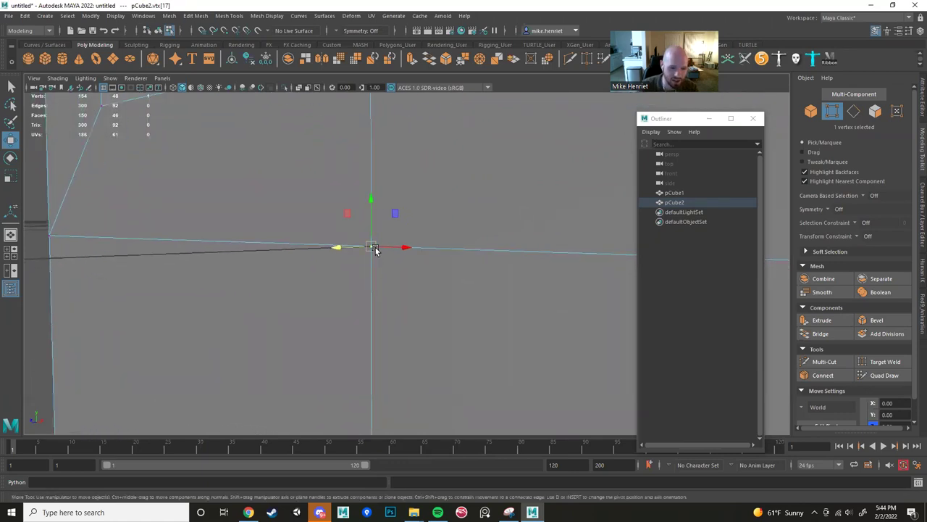
scroll(426, 239, "down", 2)
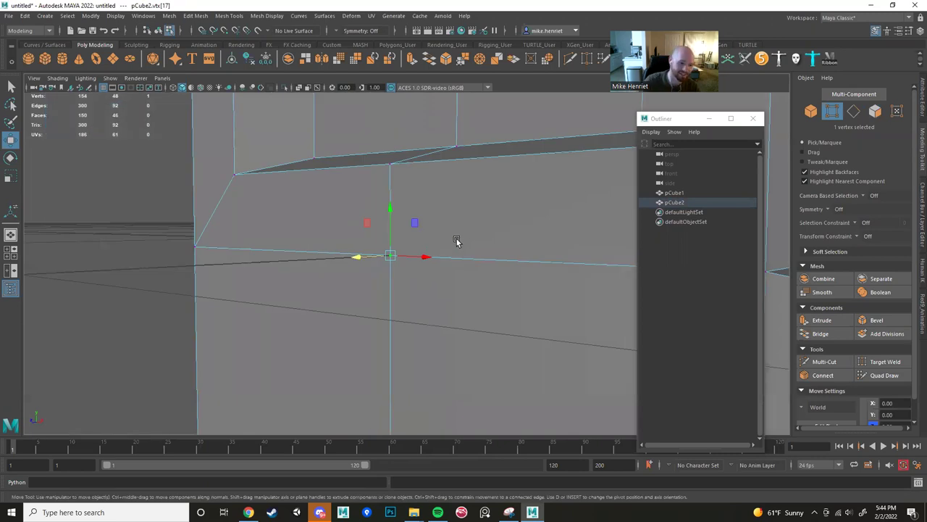
scroll(405, 259, "down", 2)
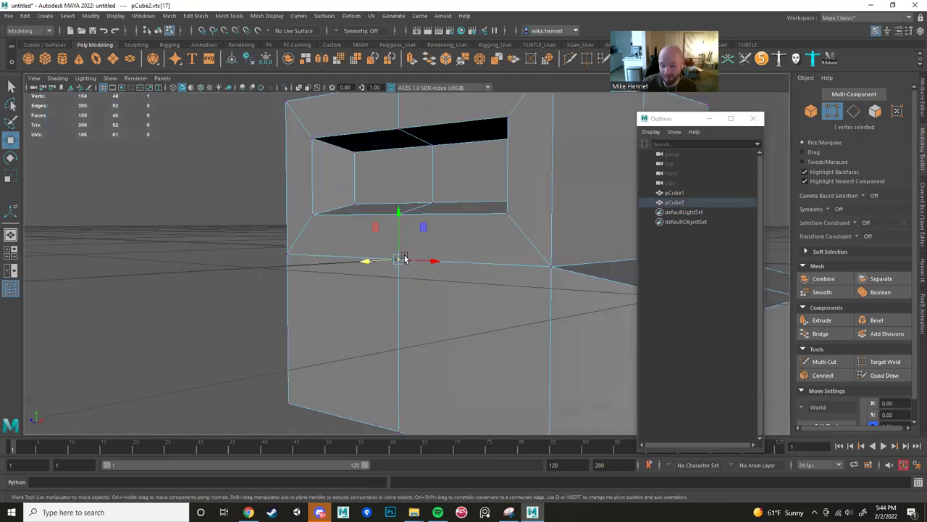
Select the flush extruded face under the recess and scale it down uniformly to separate it from its border.
right_click_drag(354, 277, 368, 286)
left_click(367, 286)
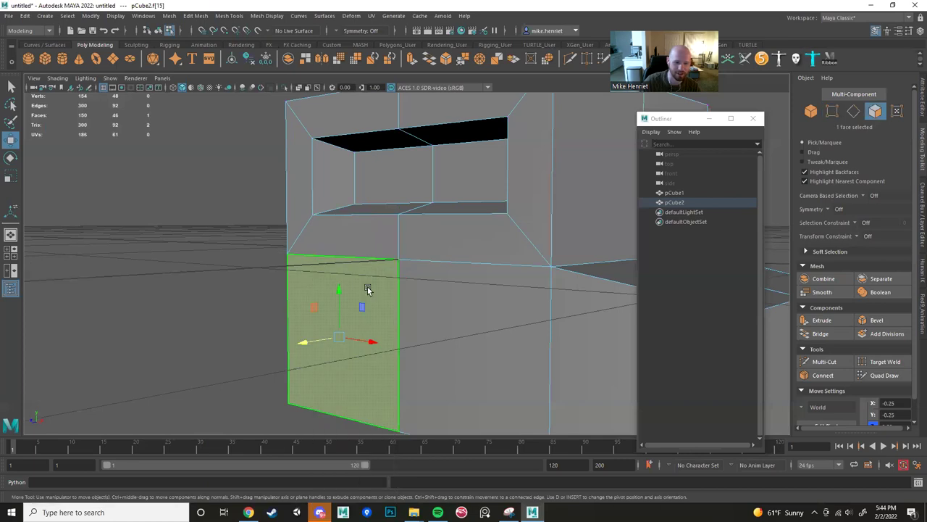
key("r")
left_click_drag(341, 336, 313, 328)
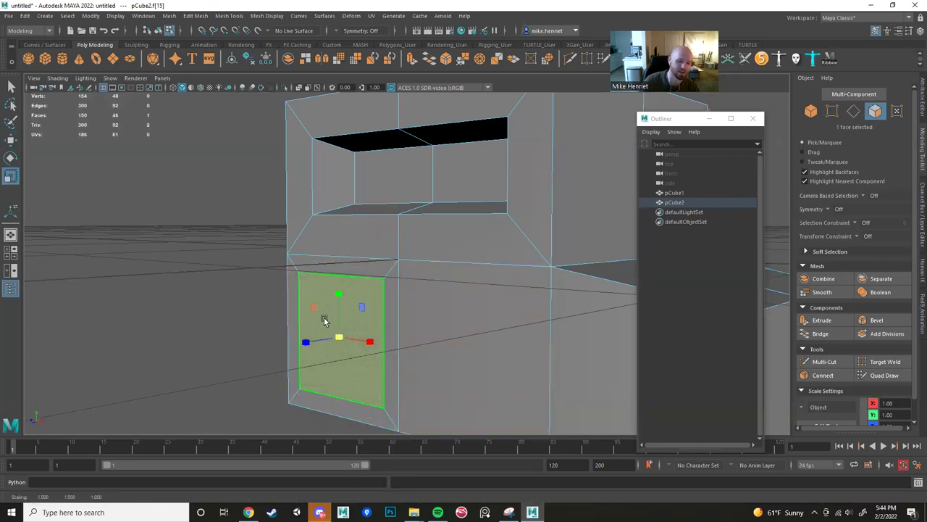
scroll(333, 305, "down", 1)
scroll(315, 311, "up", 1)
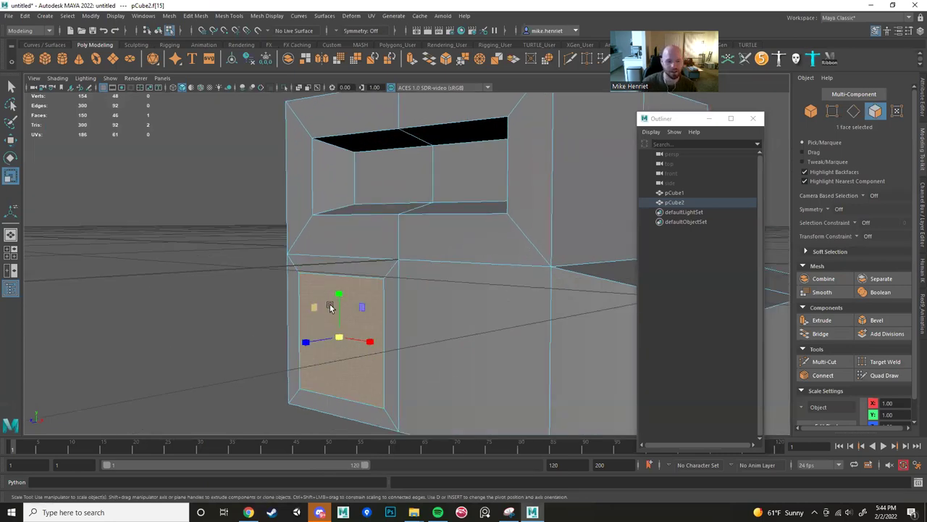
Move the scaled-down face outward from the cube so it forms a tapered block.
left_click_drag(365, 329, 389, 308, "alt")
key("w")
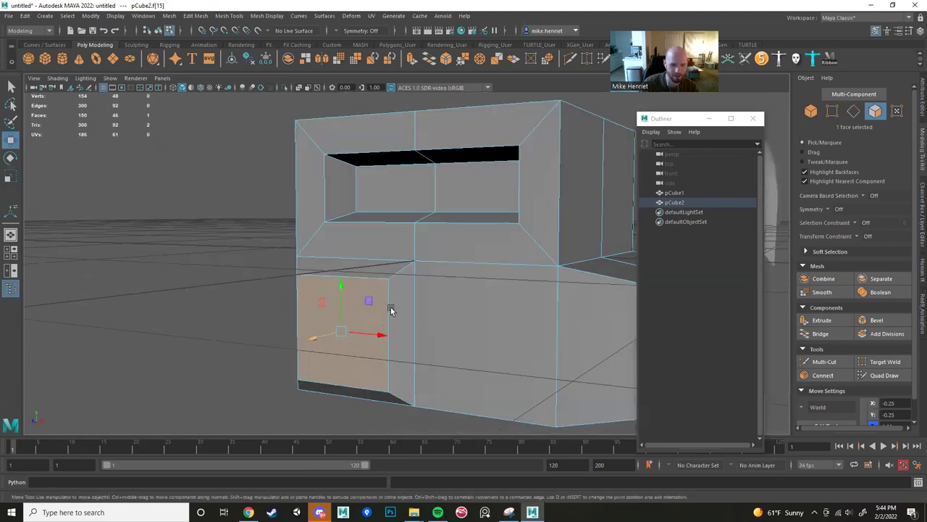
right_click_drag(389, 308, 410, 304, "alt")
middle_click_drag(410, 305, 410, 253, "alt")
left_click_drag(410, 253, 391, 245, "alt")
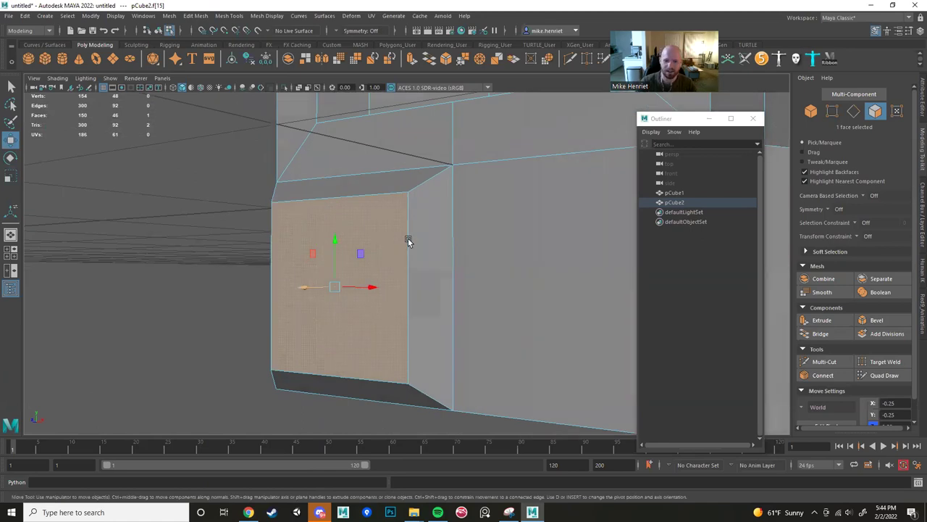
Merge the tapered block's four outer vertices onto the matching corners of its base with Target Weld.
left_click(896, 367)
left_click(896, 368)
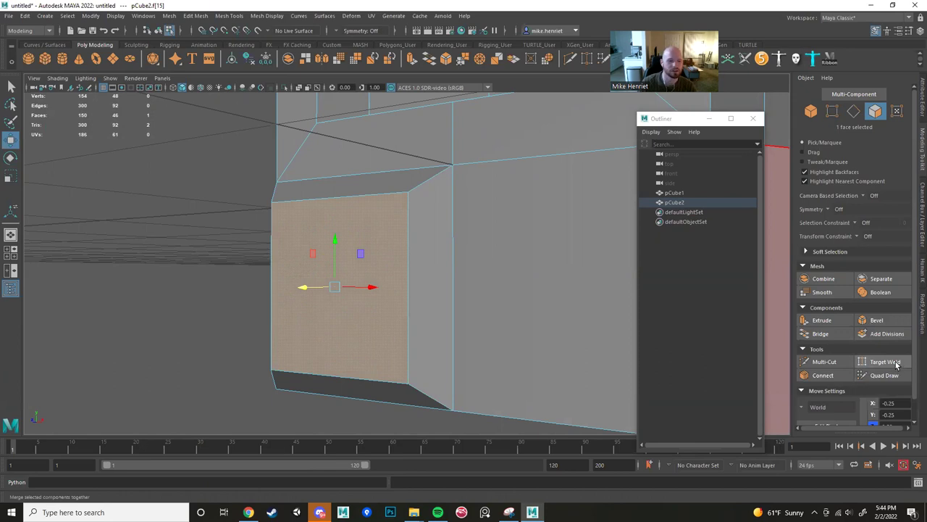
left_click(896, 364)
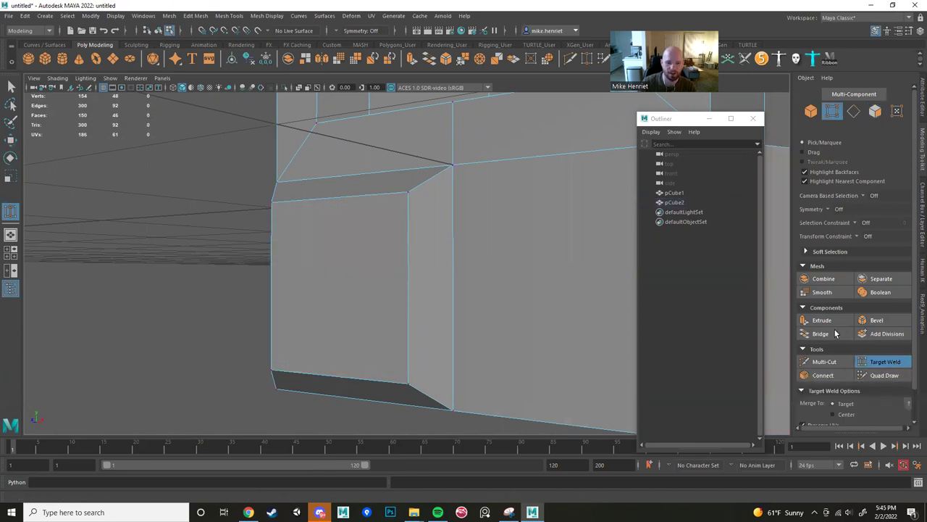
left_click_drag(381, 212, 384, 229, "alt")
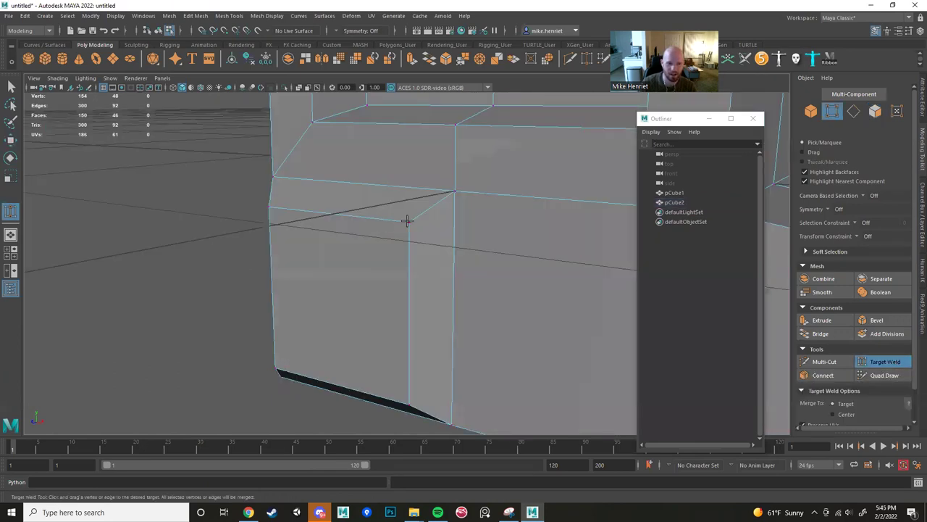
right_click(407, 221)
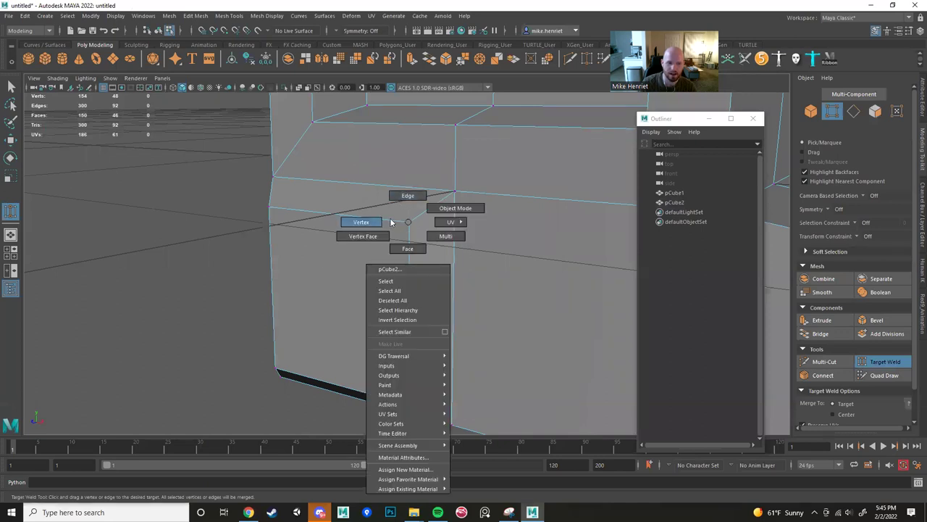
mouse_move(359, 224)
right_mouse_down()
mouse_move(404, 228)
mouse_move(354, 231)
right_mouse_up()
left_click_drag(386, 231, 392, 206, "alt")
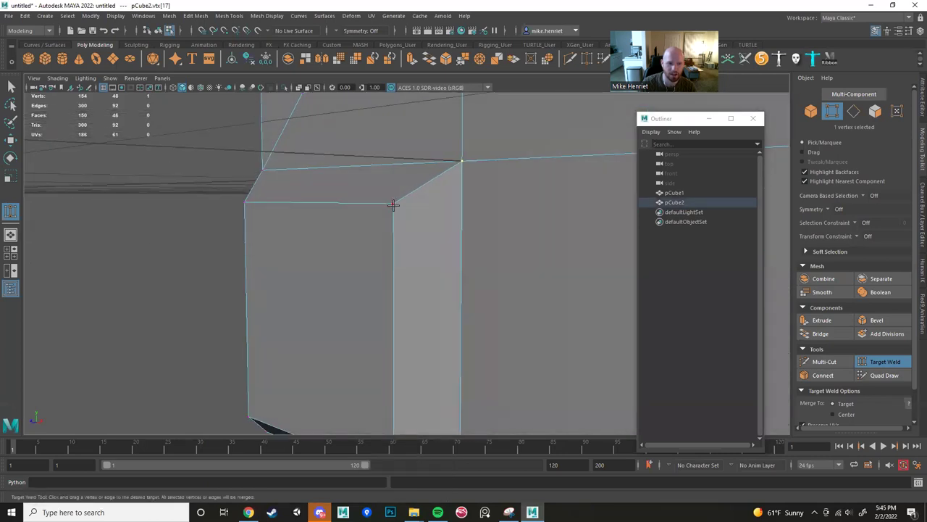
left_click(393, 204)
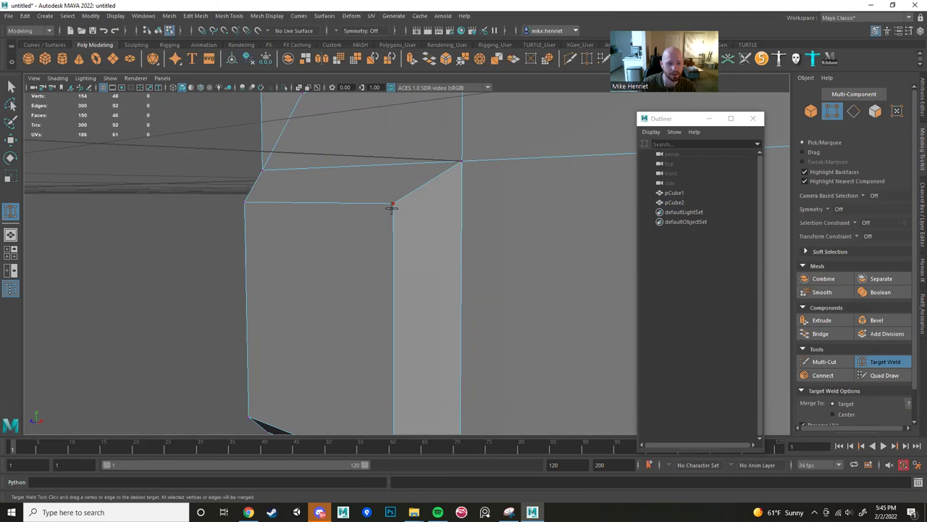
left_click_drag(431, 196, 470, 164)
left_click_drag(469, 164, 427, 316, "alt")
left_click_drag(380, 313, 312, 287, "alt")
left_click_drag(347, 249, 298, 263, "alt")
Try moving the outer corner vertex below the recess sideways along X with the Move tool, and undo the move.
key("w")
left_click(348, 233)
middle_click_drag(297, 263, 357, 305, "alt")
right_click_drag(358, 305, 405, 304, "alt")
left_click_drag(405, 304, 382, 293, "alt")
middle_click_drag(382, 293, 384, 251, "alt")
left_click_drag(418, 242, 553, 237)
key("ctrl+z")
right_click_drag(398, 221, 332, 222, "alt")
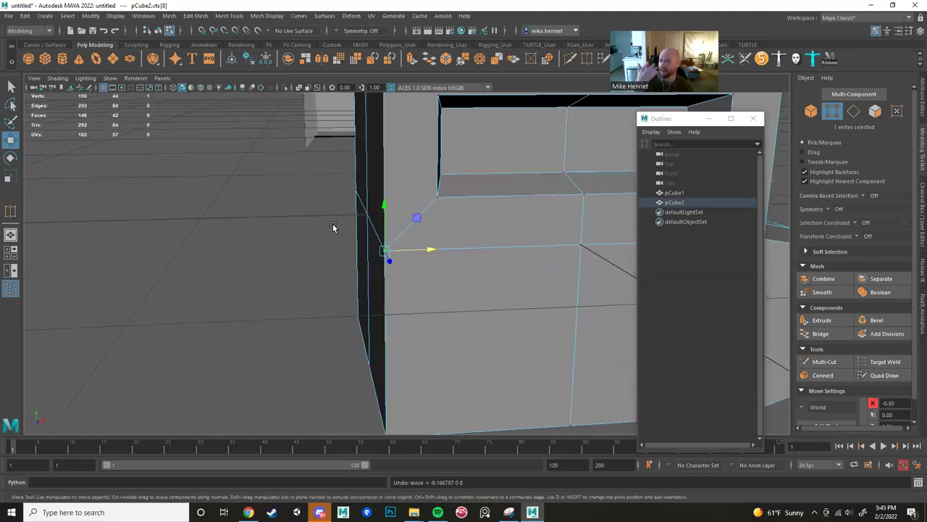
Switch to face selection and select the lower face under the recess, farthest from the side extrusion.
scroll(356, 305, "down", 8)
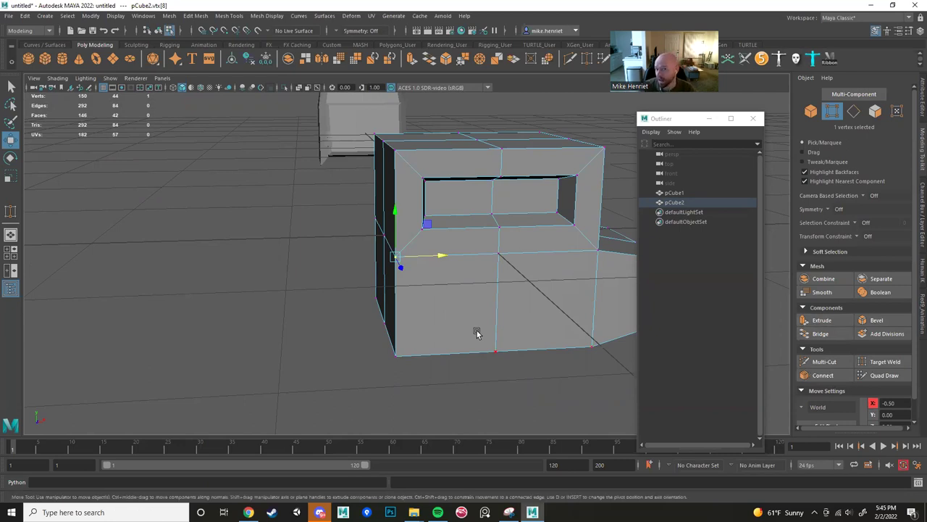
scroll(475, 335, "down", 6)
left_click_drag(474, 338, 346, 299, "alt")
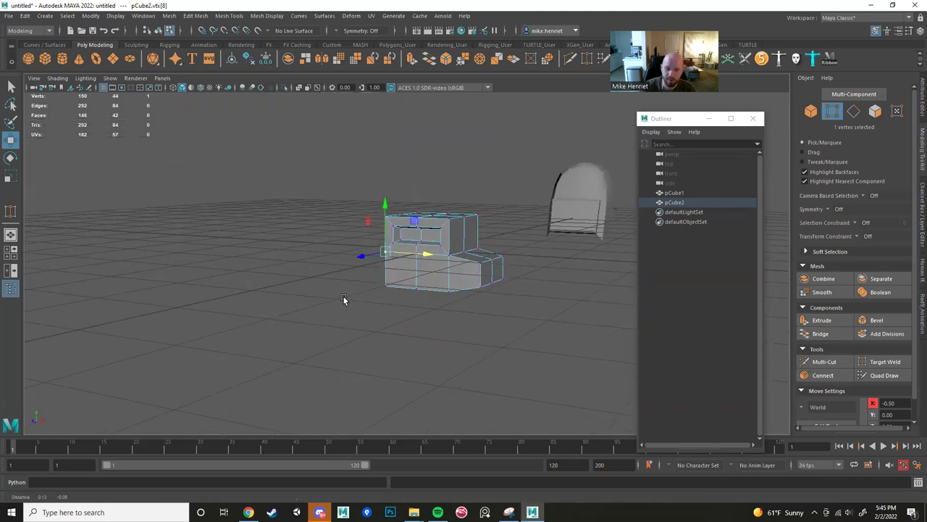
scroll(346, 299, "up", 6)
scroll(346, 297, "up", 6)
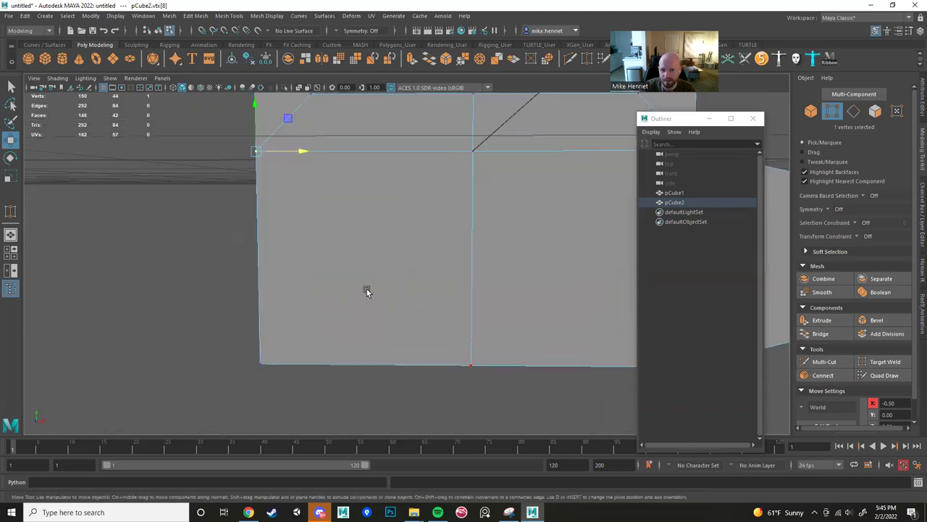
scroll(385, 288, "down", 5)
right_click_drag(382, 245, 466, 319)
scroll(427, 365, "down", 2)
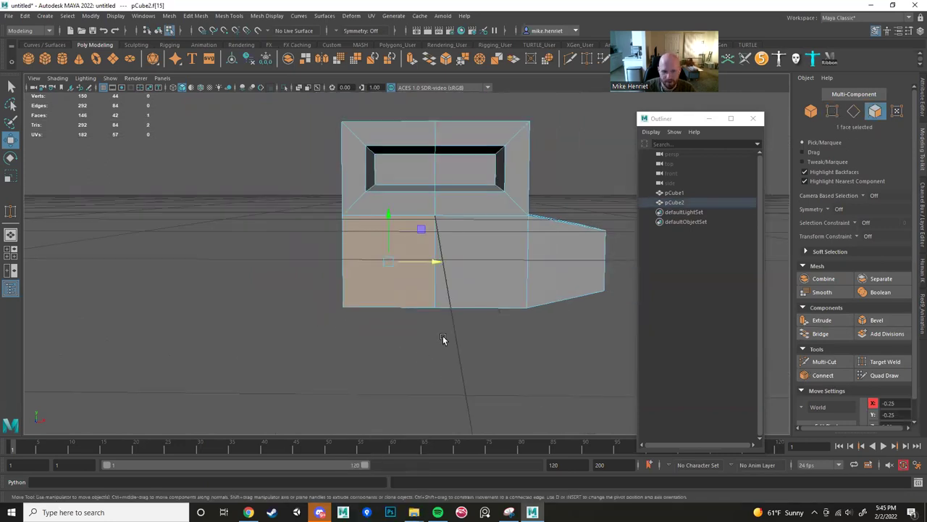
left_click_drag(443, 341, 456, 360, "alt")
scroll(456, 360, "up", 4)
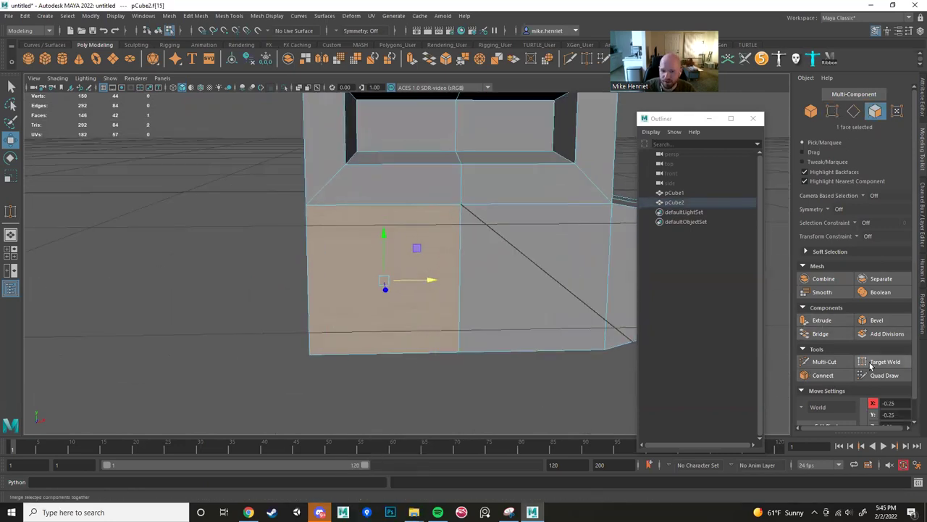
Extrude the selected lower face again with Thickness, Local Translate Z and Offset at 0, and deselect it.
left_click_drag(484, 303, 453, 318, "alt")
scroll(416, 336, "up", 4)
left_click_drag(396, 316, 373, 321, "alt")
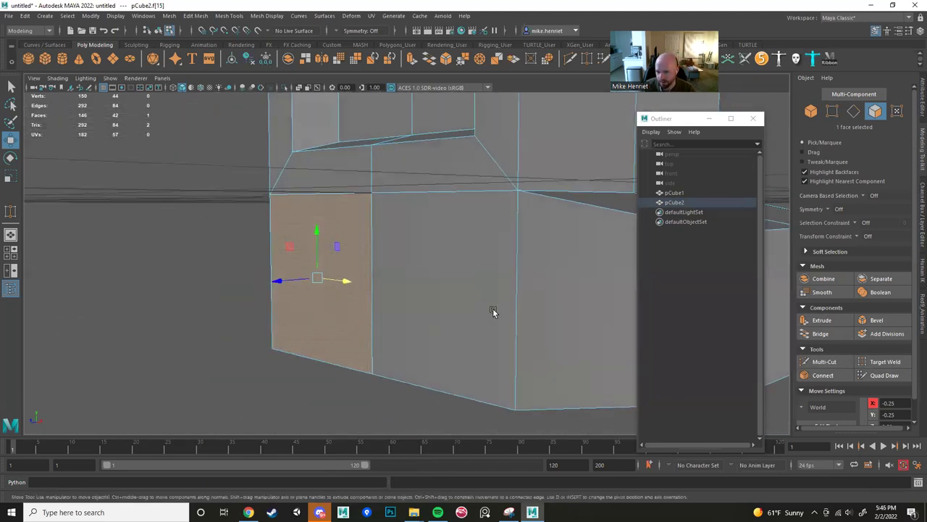
scroll(422, 273, "down", 3)
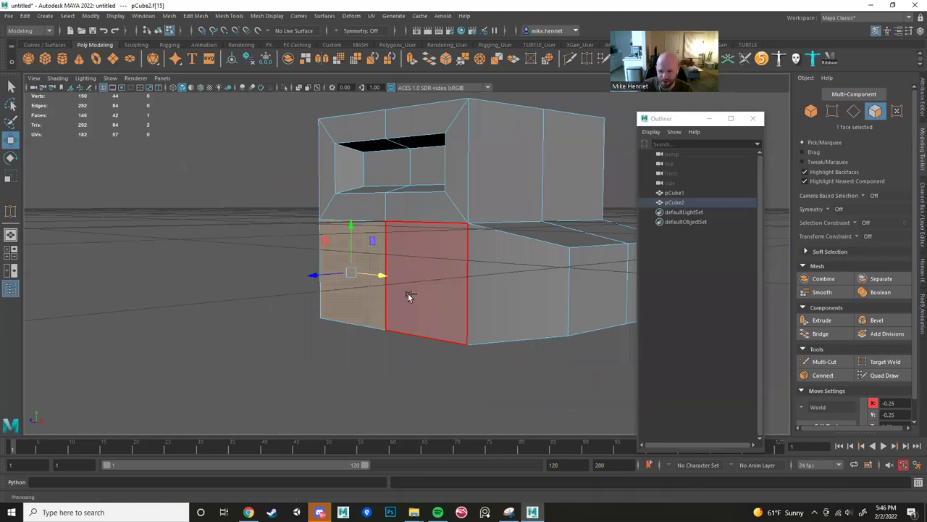
left_click(797, 320)
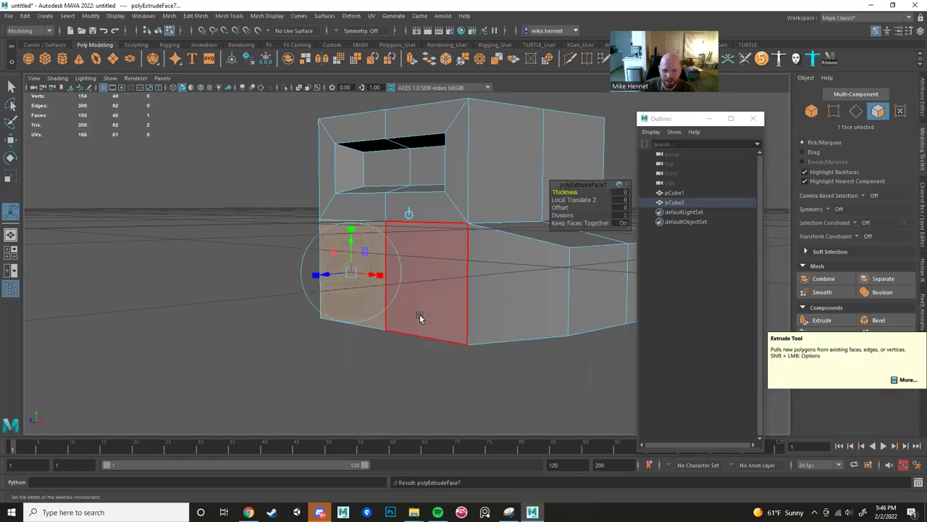
left_click_drag(420, 317, 443, 323, "alt")
left_click(297, 315)
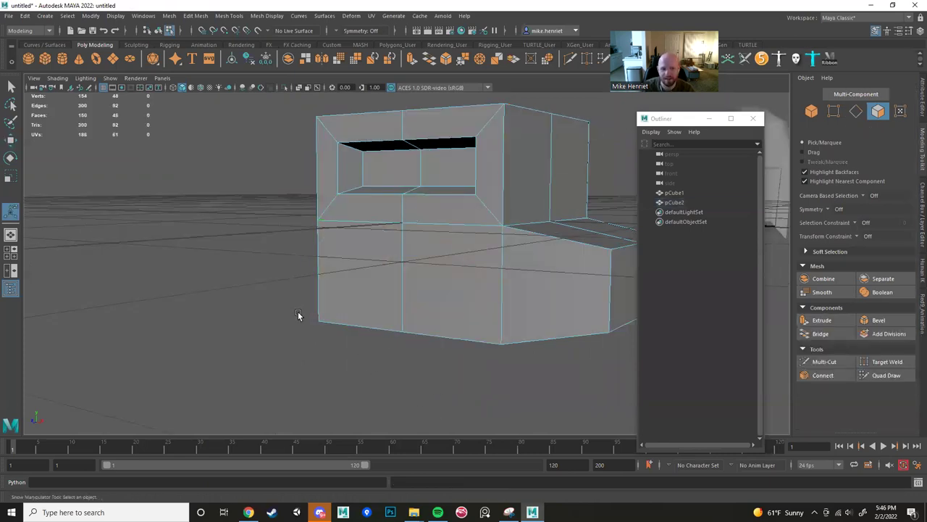
Try pulling the lower face under the recess outward with an extrusion Local Translate Z of 0.342, and undo the pull and the extrusion.
left_click_drag(297, 315, 283, 316, "alt")
left_click(353, 262)
left_click_drag(323, 280, 256, 286)
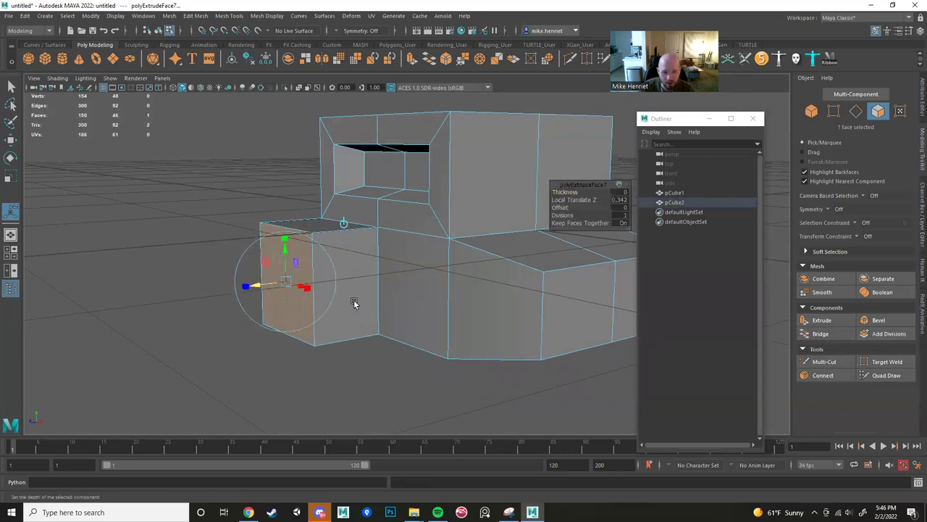
scroll(355, 303, "down", 5)
key("ctrl+z")
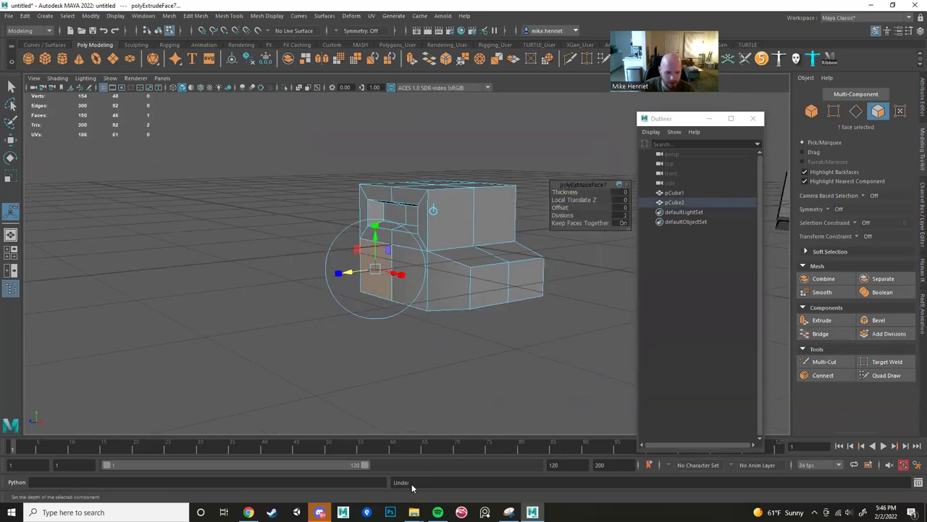
key("ctrl+z")
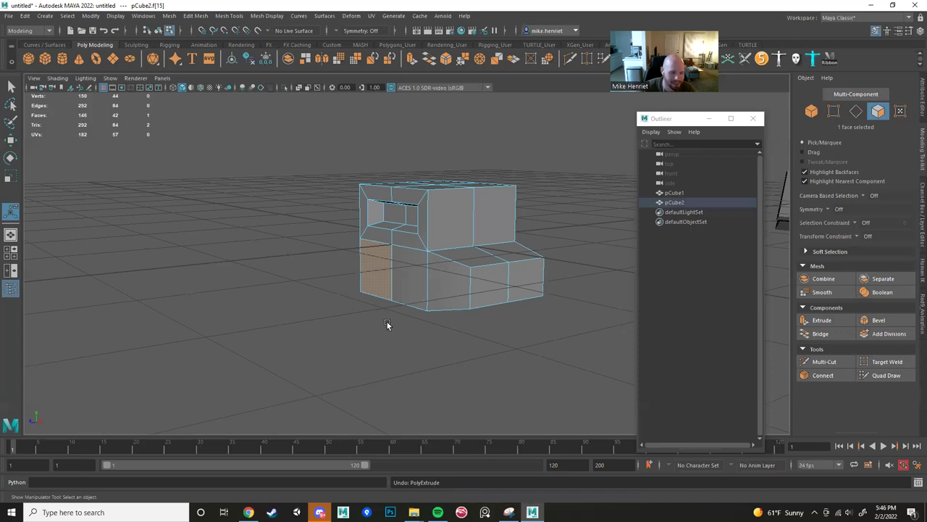
Extrude the selected lower face under the recess again in place, without pulling it out.
scroll(387, 323, "up", 6)
left_click_drag(338, 285, 372, 306, "alt")
scroll(400, 293, "down", 3)
scroll(436, 321, "down", 3)
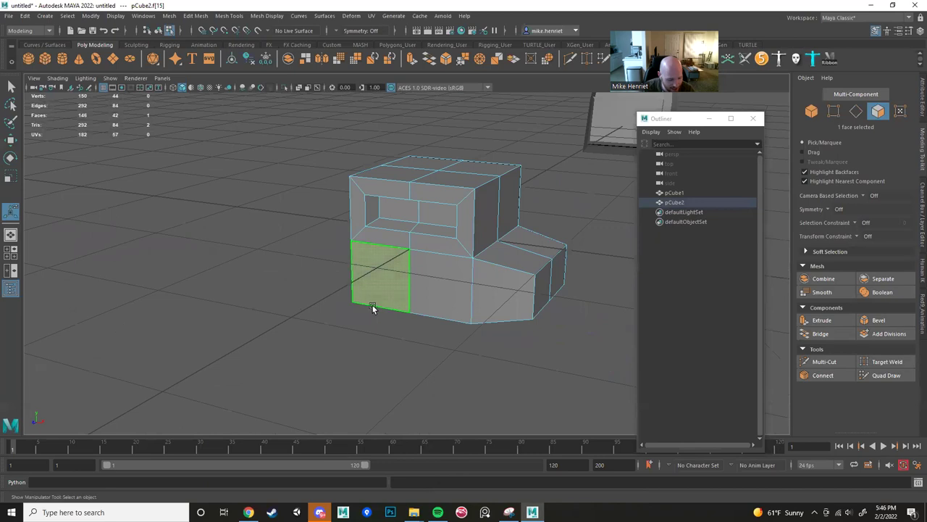
key("ctrl+e")
left_click_drag(480, 314, 467, 340, "alt")
scroll(498, 343, "up", 3)
scroll(496, 344, "down", 3)
left_click_drag(478, 339, 492, 247, "alt")
Switch to vertex selection and select the corner vertices around the extruded lower face.
right_click_drag(493, 242, 449, 244)
scroll(327, 317, "down", 5)
left_click_drag(327, 316, 288, 322, "alt")
right_click_drag(364, 253, 363, 266)
left_click_drag(262, 238, 369, 347)
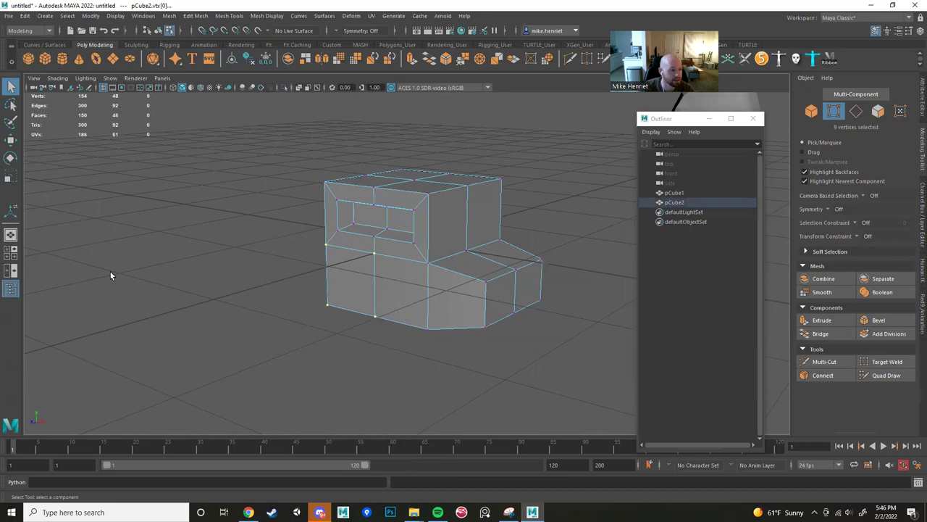
left_click_drag(239, 123, 243, 177, "alt")
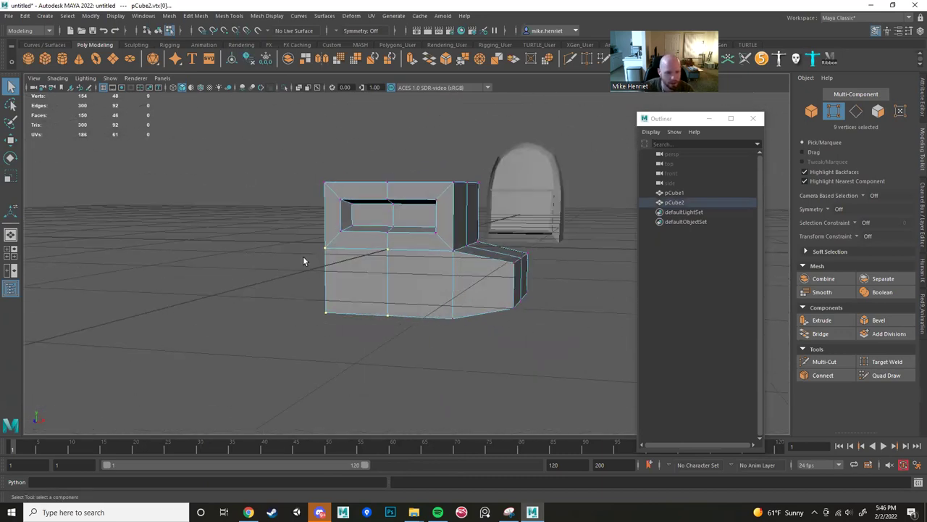
Select the extruded lower face and try pulling it outward with the Move tool, undoing each pull.
key("F11")
left_click(340, 275)
left_click_drag(340, 275, 305, 296, "alt")
right_click_drag(304, 296, 341, 282, "alt")
key("w")
middle_click_drag(341, 282, 362, 280, "alt")
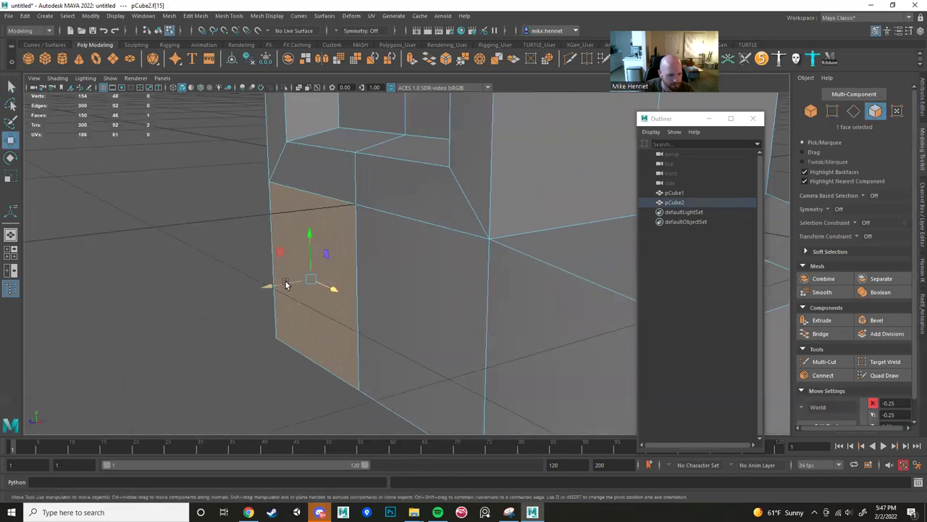
left_click_drag(284, 284, 209, 295, "shift")
key("ctrl+z")
left_click_drag(310, 282, 215, 285)
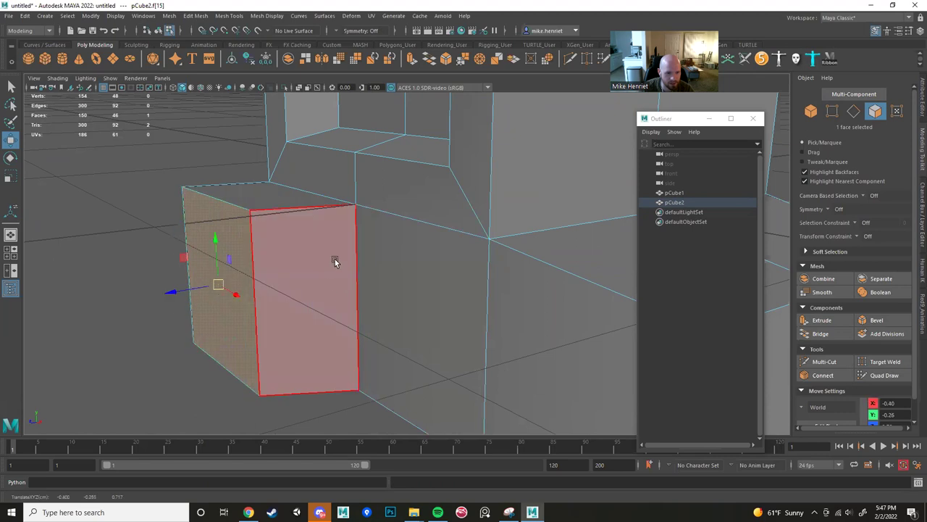
left_click_drag(335, 261, 406, 261, "alt")
scroll(409, 258, "down", 5)
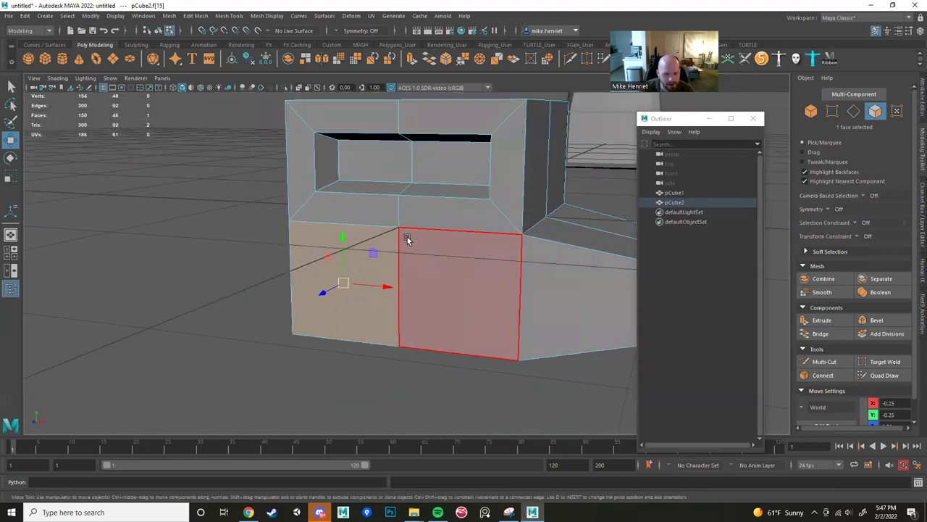
Return to vertex selection, select all vertices around the lower face and the recess's lower edge, and merge them with a 0.01 distance threshold.
right_click(409, 239)
left_click(361, 237)
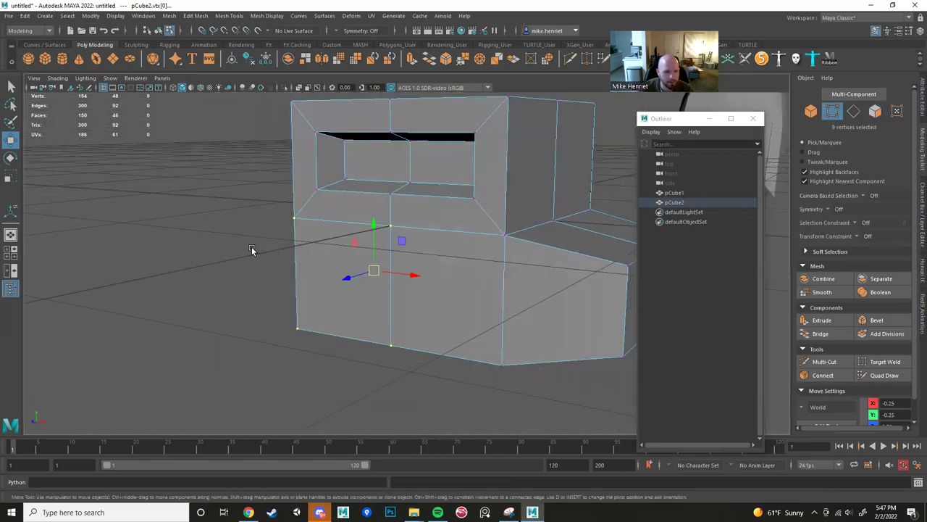
left_click_drag(252, 247, 235, 247, "alt")
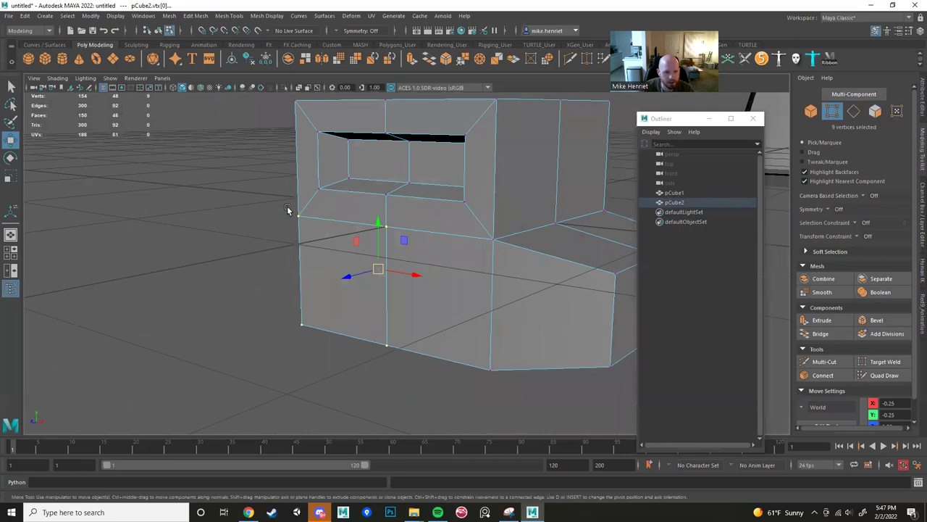
left_click_drag(140, 185, 432, 421, "ctrl+shift")
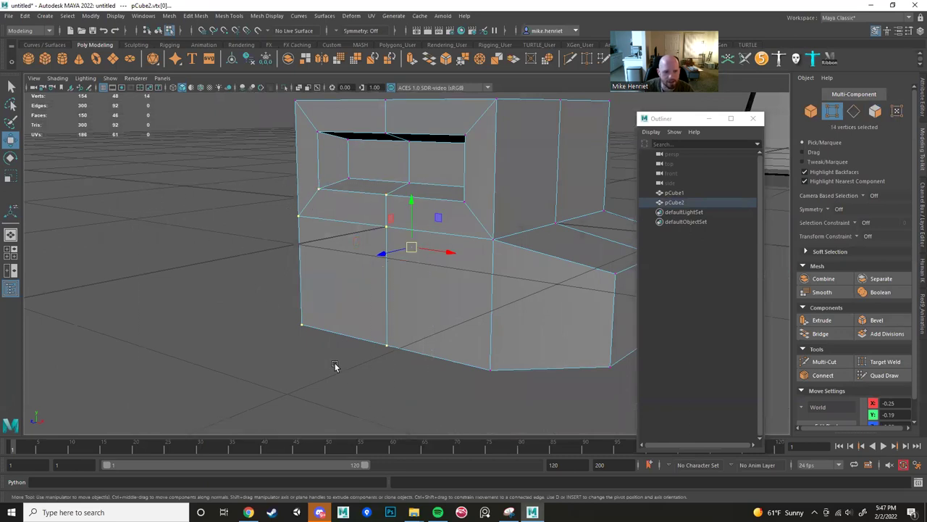
left_click(196, 18)
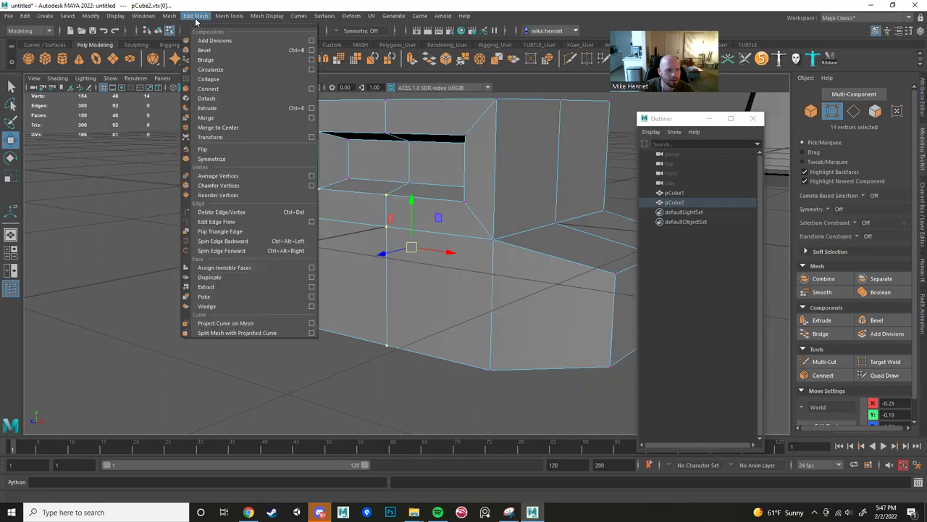
left_click(219, 117)
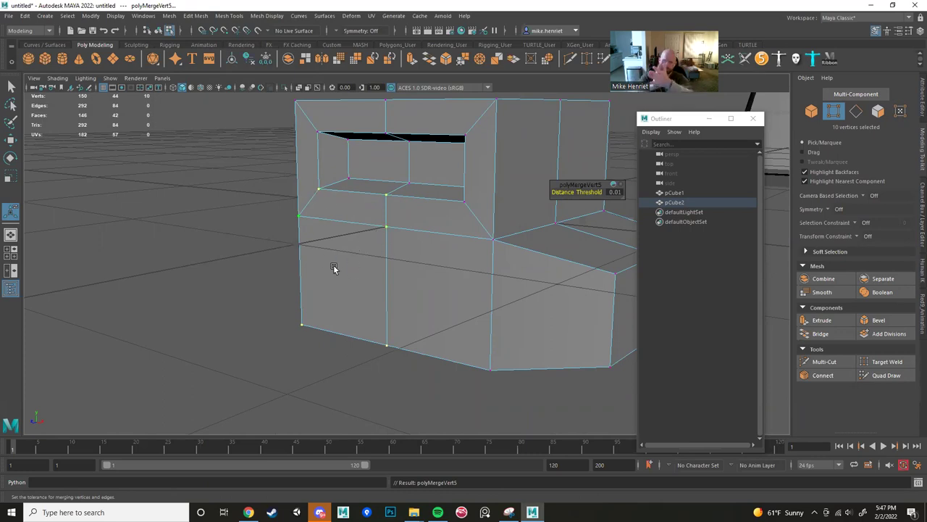
Switch to face selection, select the merged lower face under the recess, and test pulling it along Z with the Move tool.
right_click_drag(336, 247, 336, 265)
left_click(349, 292)
key("w")
left_click_drag(351, 292, 364, 375)
scroll(297, 327, "down", 5)
scroll(365, 374, "up", 2)
left_click_drag(377, 283, 387, 344, "alt")
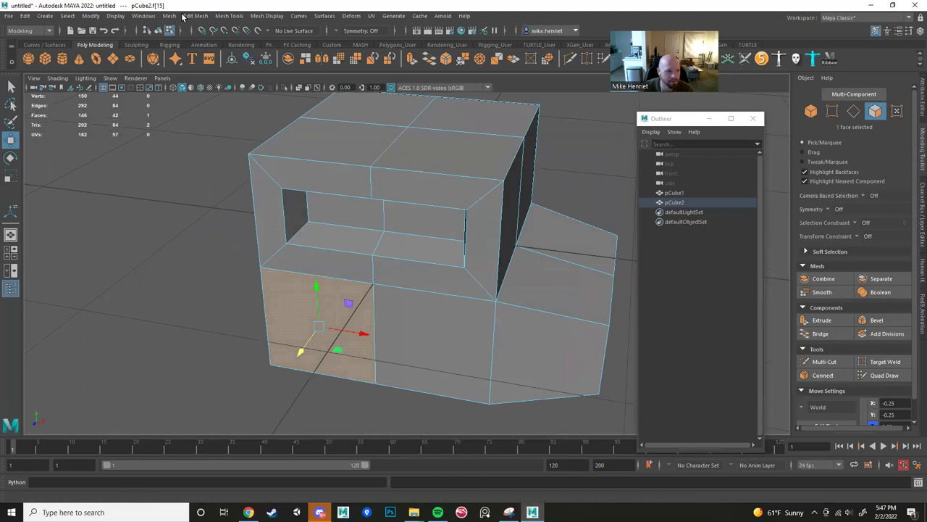
Switch to Chrome to view the February 2022 course calendar in Canvas, and return to Maya.
left_click(190, 16)
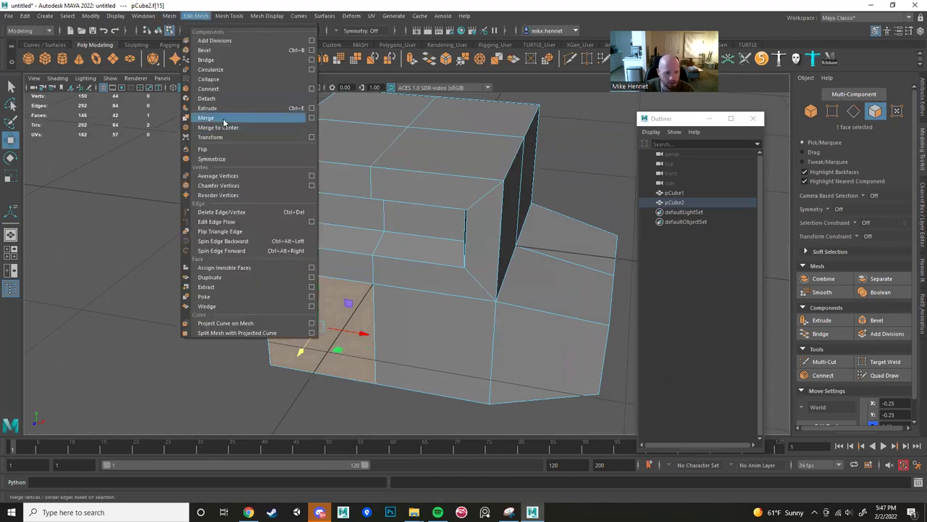
left_click(190, 16)
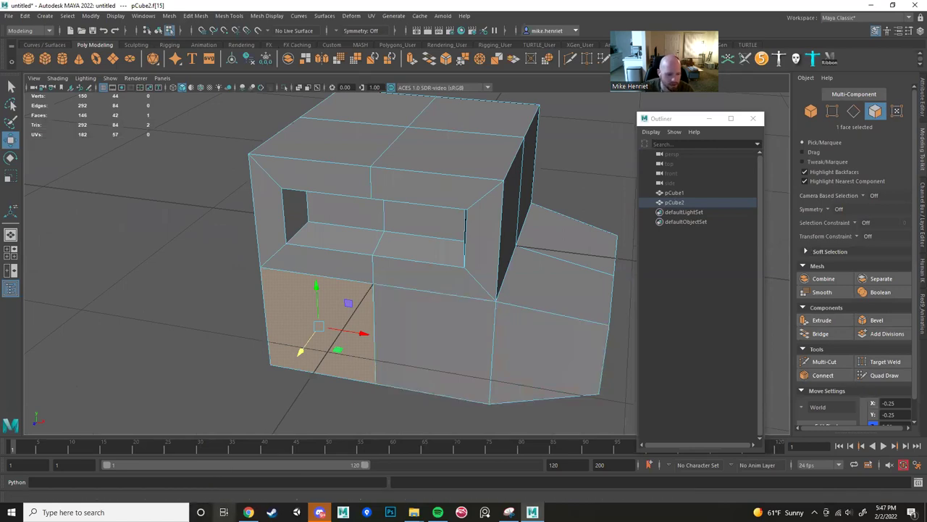
left_click(249, 512)
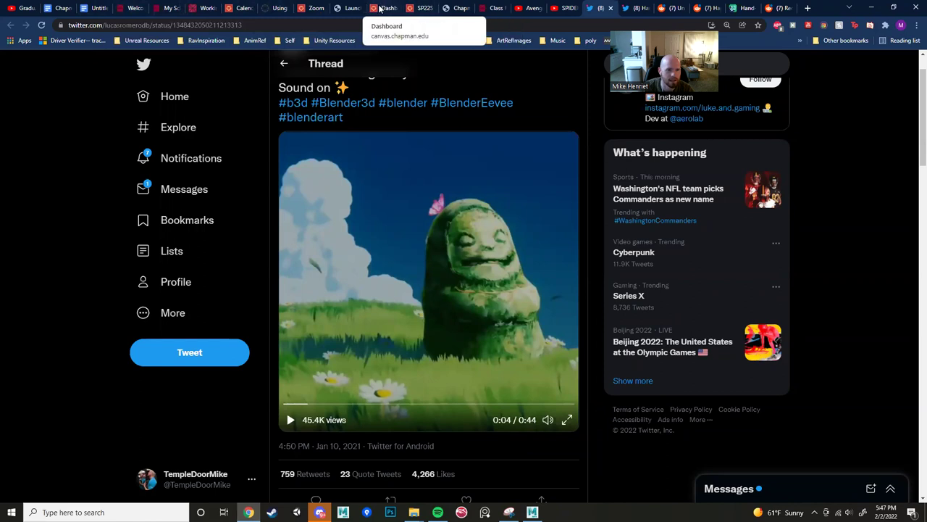
left_click(239, 7)
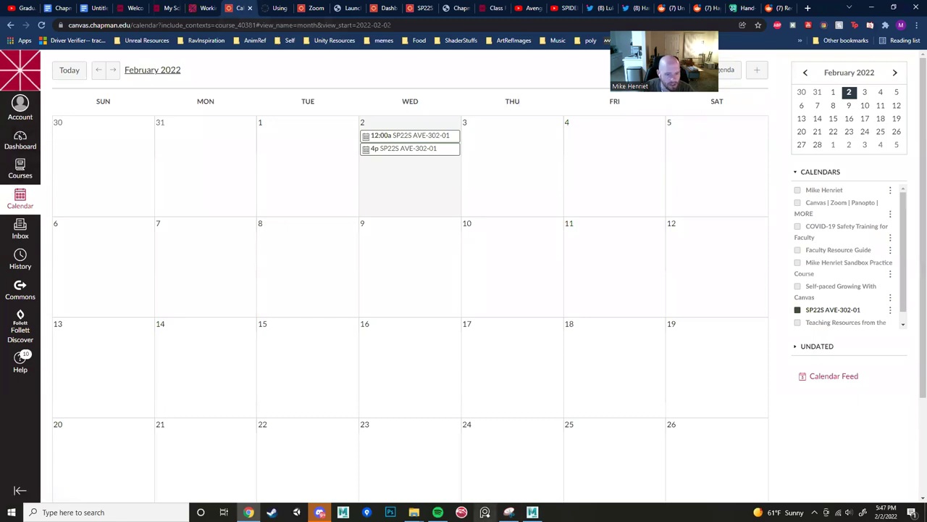
left_click(532, 512)
Return the stepped pCube2 mesh to object mode and move it along X to about -4.17.
scroll(449, 290, "down", 5)
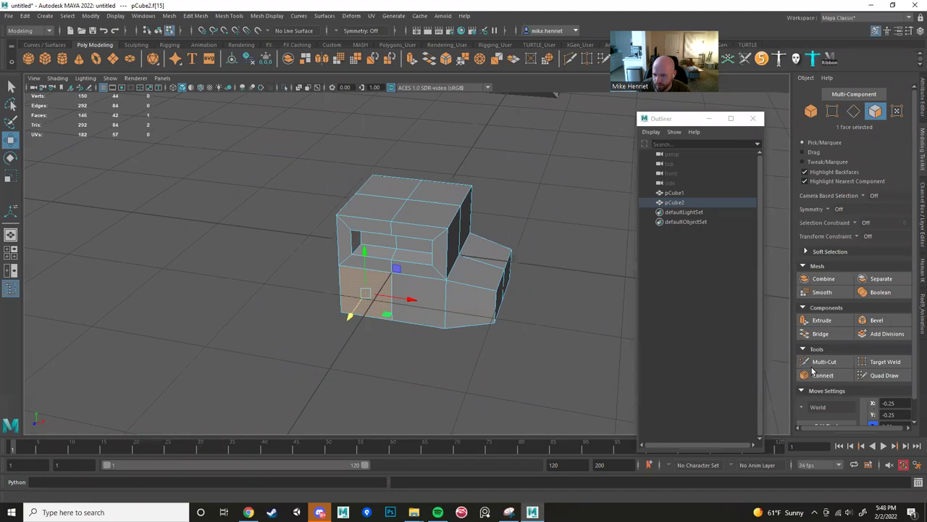
scroll(507, 313, "down", 4)
scroll(506, 310, "down", 2)
left_click_drag(506, 310, 420, 273, "alt")
scroll(422, 271, "up", 3)
right_click_drag(432, 246, 497, 218)
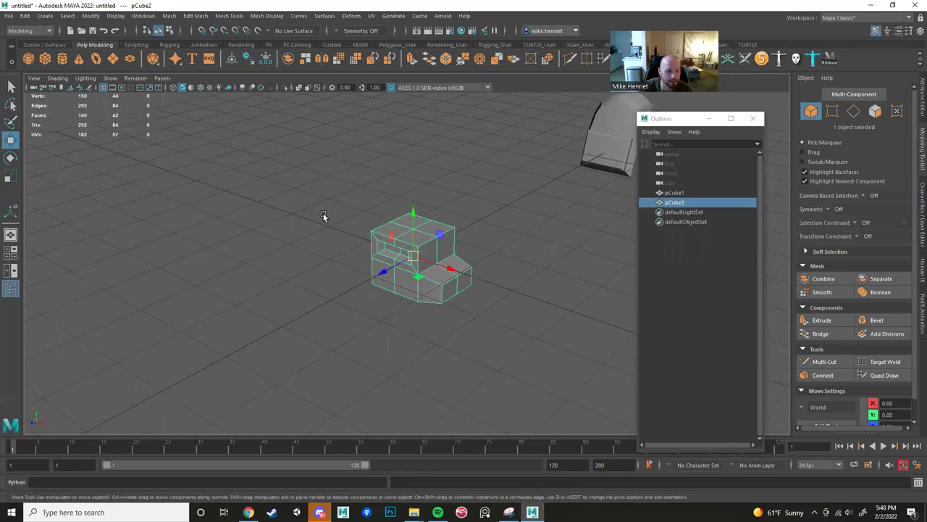
left_click_drag(452, 269, 284, 210)
scroll(383, 247, "down", 3)
left_click_drag(384, 249, 403, 245, "alt")
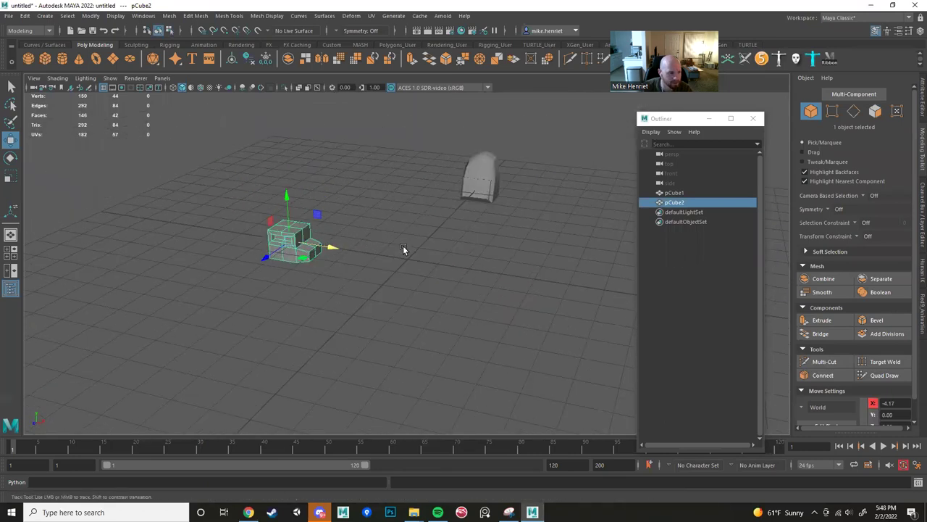
Create a polygon cube at the origin, beside the stepped mesh.
scroll(403, 245, "up", 2)
left_click(45, 58)
scroll(463, 309, "up", 5)
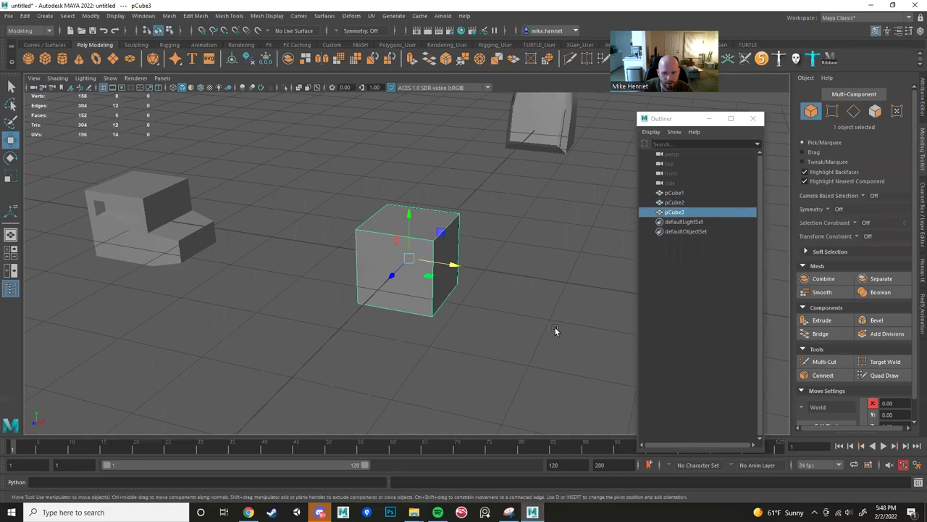
scroll(449, 298, "down", 6)
left_click_drag(443, 298, 464, 290, "alt")
middle_click_drag(464, 290, 452, 292, "alt")
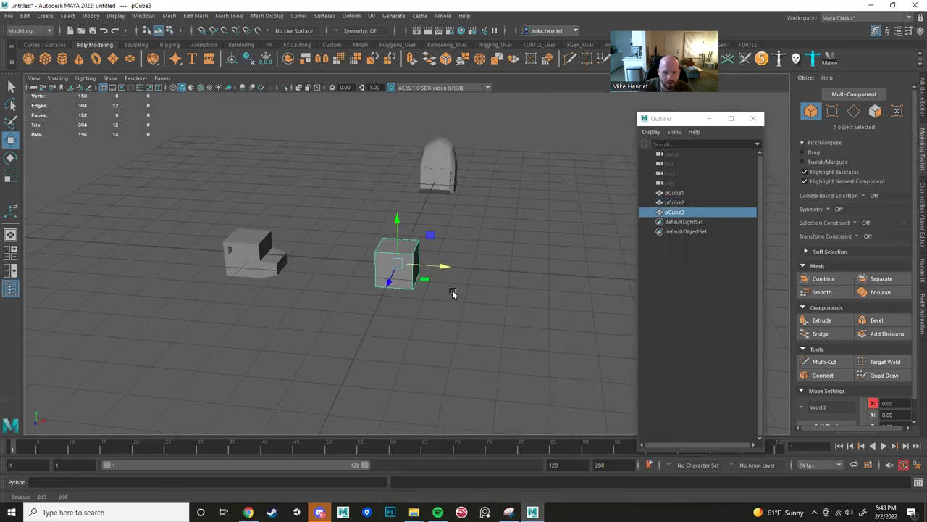
scroll(453, 291, "up", 3)
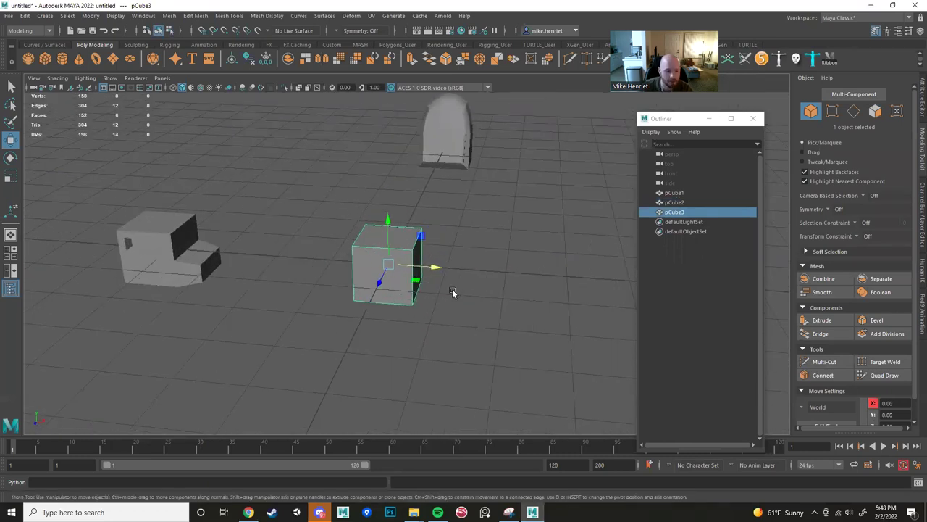
Insert three edge loops through the new cube with Multi-Cut, one in each direction.
left_click(824, 361)
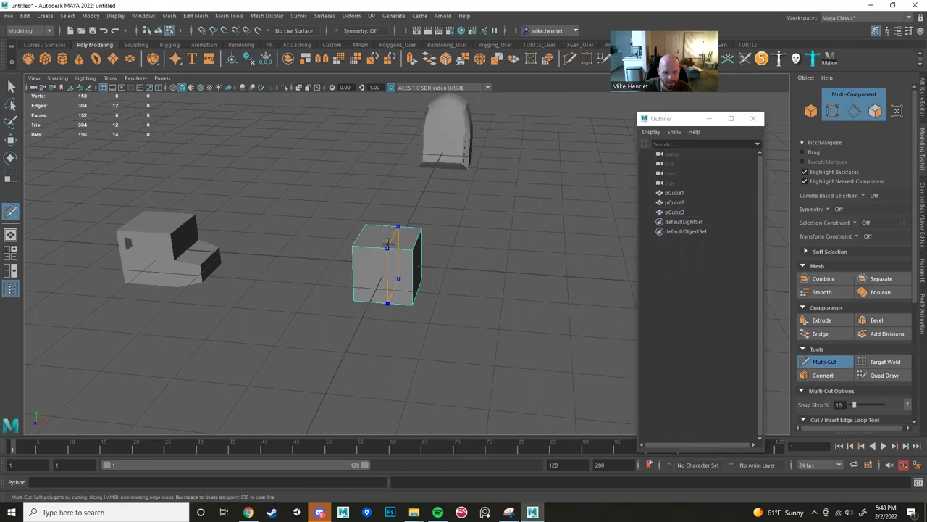
left_click(387, 244, "ctrl")
scroll(414, 303, "up", 4)
left_click_drag(414, 304, 347, 283, "alt")
middle_click(359, 292, "ctrl")
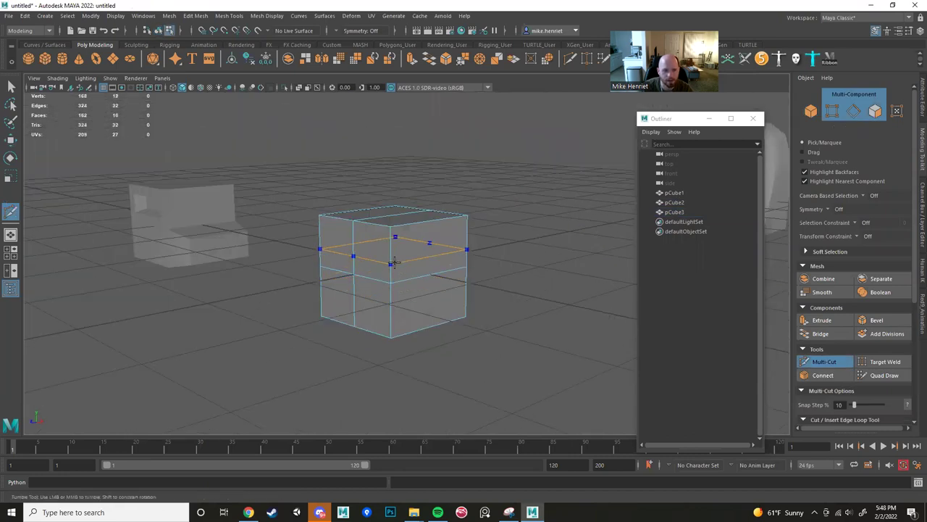
middle_click(418, 275, "ctrl")
left_click_drag(414, 292, 408, 260, "alt")
scroll(365, 287, "down", 4)
key("w")
Select the cube's nine top vertices and scale them inward along both horizontal axes to taper the upper half.
scroll(391, 281, "up", 5)
scroll(408, 261, "up", 1)
middle_click_drag(408, 261, 415, 298, "alt")
left_click_drag(413, 296, 356, 281, "alt")
right_click_drag(426, 263, 377, 245)
left_click_drag(379, 277, 441, 265, "alt")
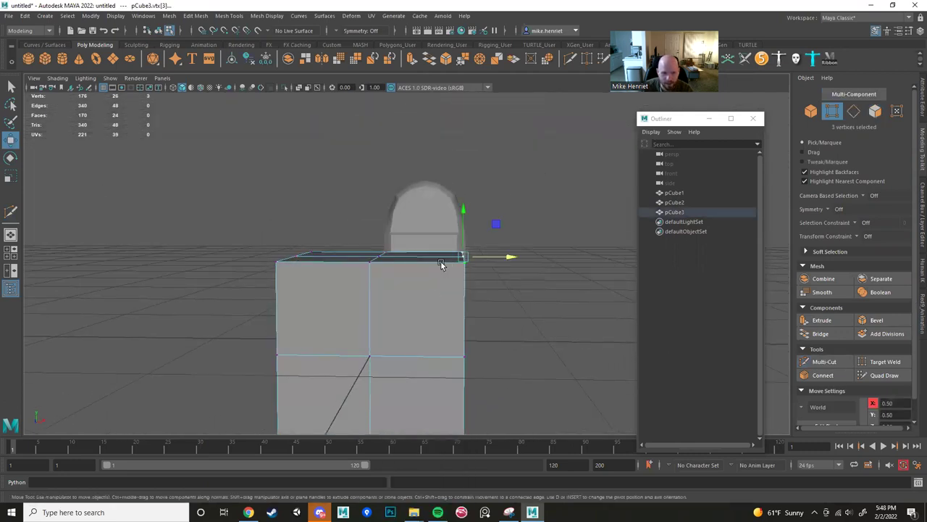
left_click_drag(259, 234, 335, 311, "shift")
key("r")
left_click_drag(413, 256, 347, 253)
left_click_drag(263, 220, 482, 260, "shift")
left_click_drag(376, 250, 399, 253)
left_click_drag(398, 280, 425, 270, "alt")
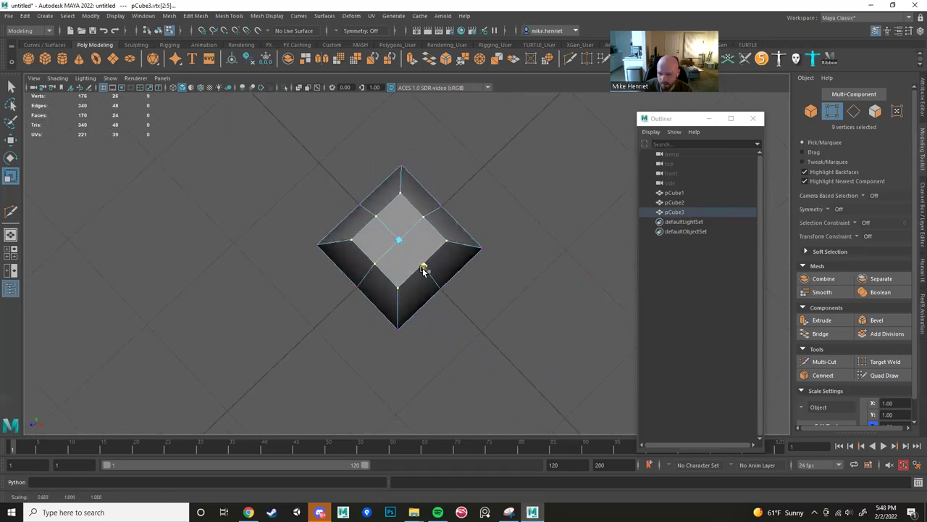
left_click_drag(450, 306, 430, 314, "alt")
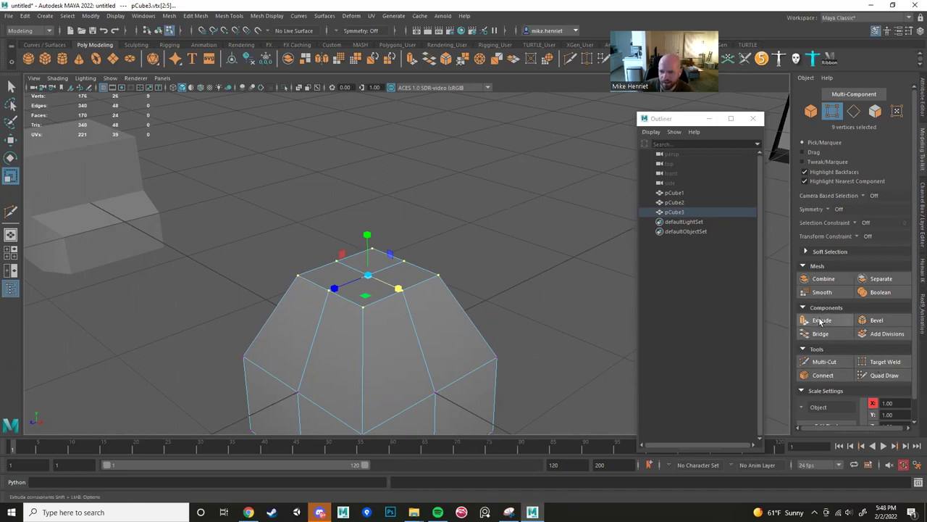
left_click_drag(448, 312, 405, 270, "alt")
Delete the tapered cube and the stepped pCube2 mesh, keeping only the arched pCube1 mesh.
scroll(387, 401, "down", 10)
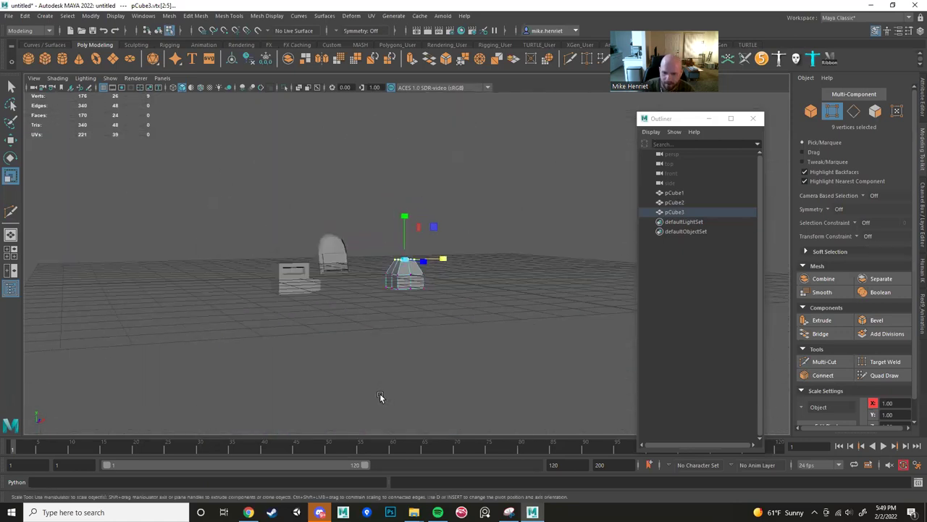
left_click_drag(380, 397, 317, 406, "alt")
right_click_drag(391, 284, 442, 242)
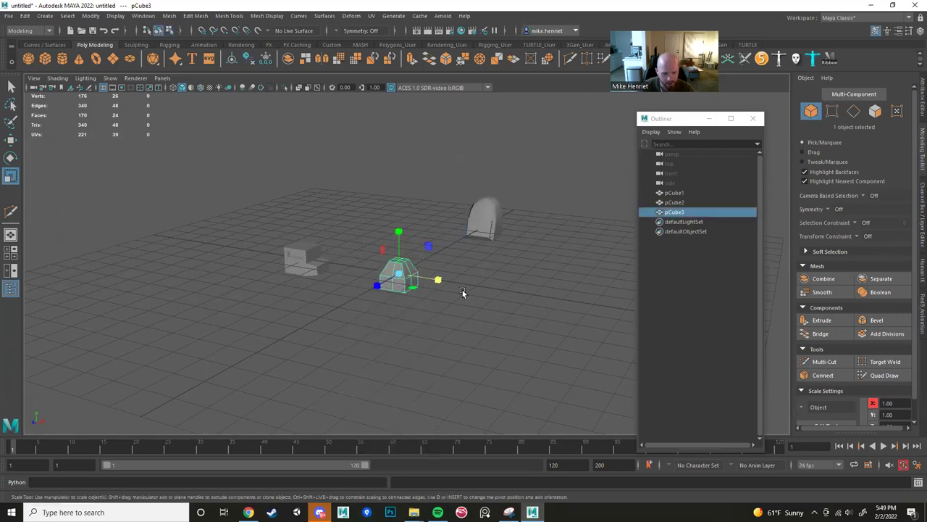
key("Delete")
left_click(301, 259)
key("Delete")
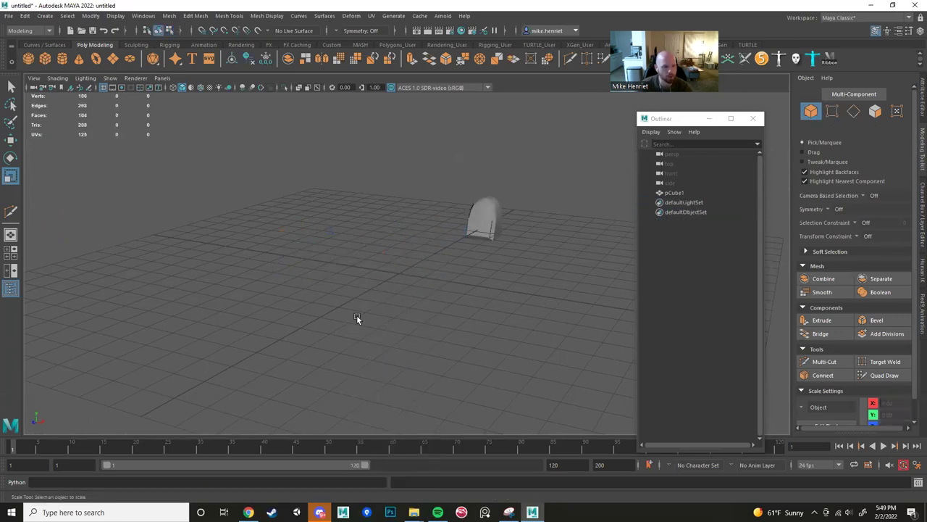
Raise the arched pCube1 mesh to 0.50 on Y so it rests on the grid.
left_click(463, 215)
key("w")
left_click_drag(481, 186, 478, 179)
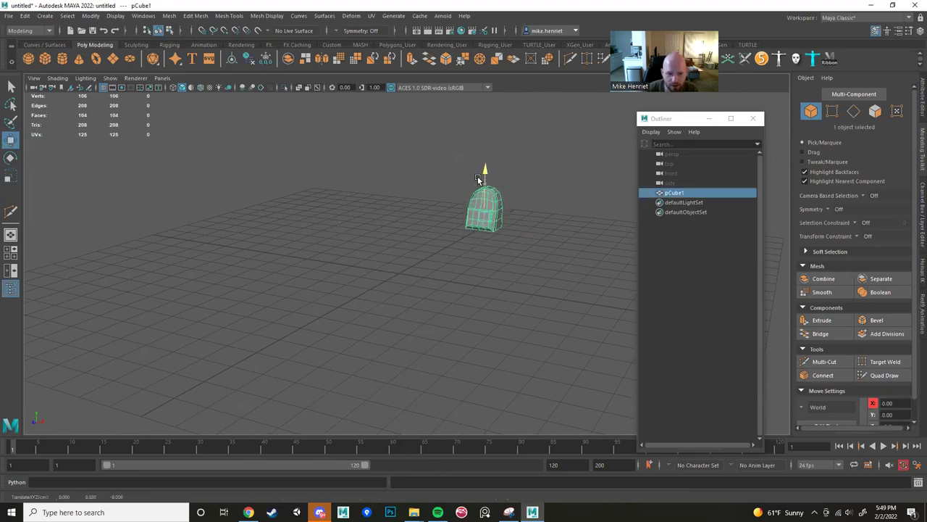
scroll(474, 199, "down", 3)
middle_click_drag(447, 280, 403, 318, "alt")
scroll(403, 318, "up", 6)
left_click_drag(404, 318, 289, 307, "alt")
scroll(405, 322, "down", 5)
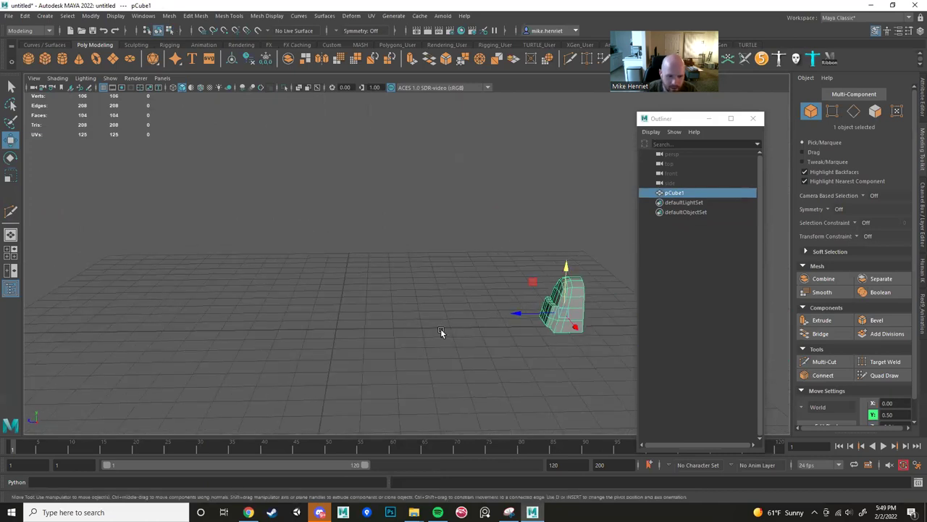
Create a polygon plane at the origin and scale it uniformly to about 29.23 as a ground surface.
middle_click_drag(441, 330, 349, 278, "alt")
scroll(349, 278, "up", 4)
scroll(353, 273, "down", 4)
scroll(354, 274, "down", 3)
left_click_drag(202, 261, 261, 203, "alt")
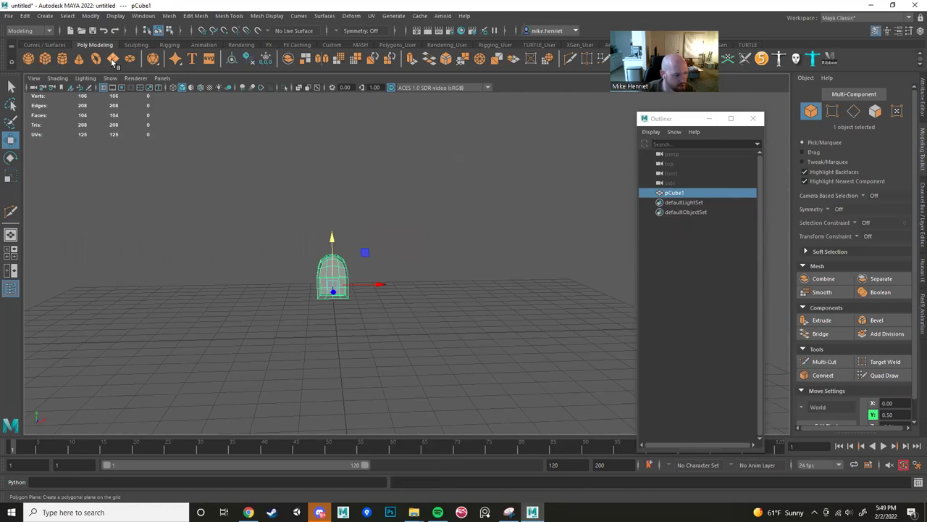
left_click(112, 63)
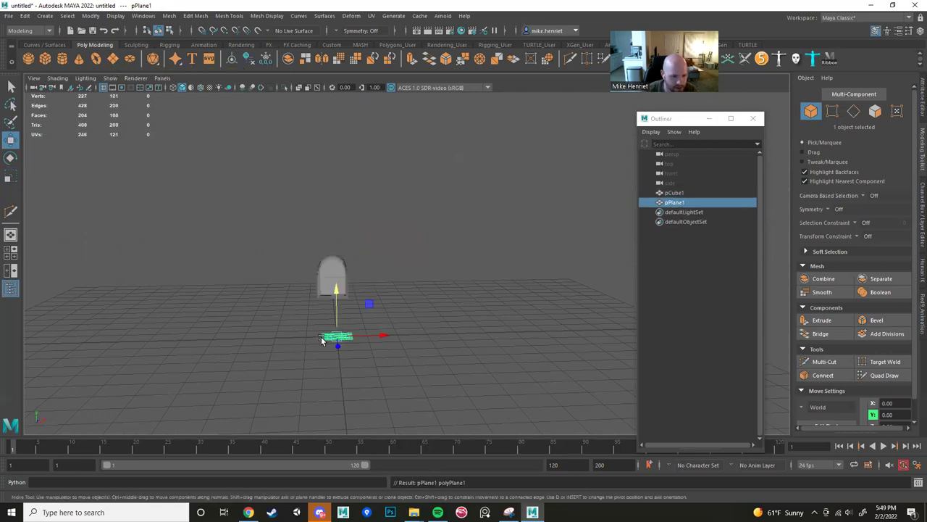
key("r")
left_click_drag(337, 335, 778, 425)
scroll(360, 334, "down", 5)
left_click_drag(381, 342, 424, 326, "alt")
scroll(426, 295, "up", 2)
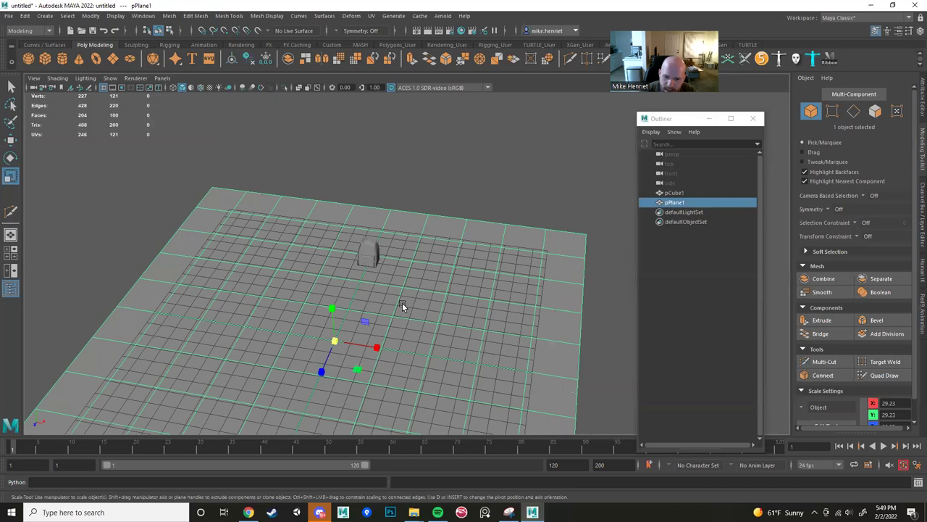
Try adding extra edge loops across the ground plane in both directions with Multi-Cut.
left_click(823, 361)
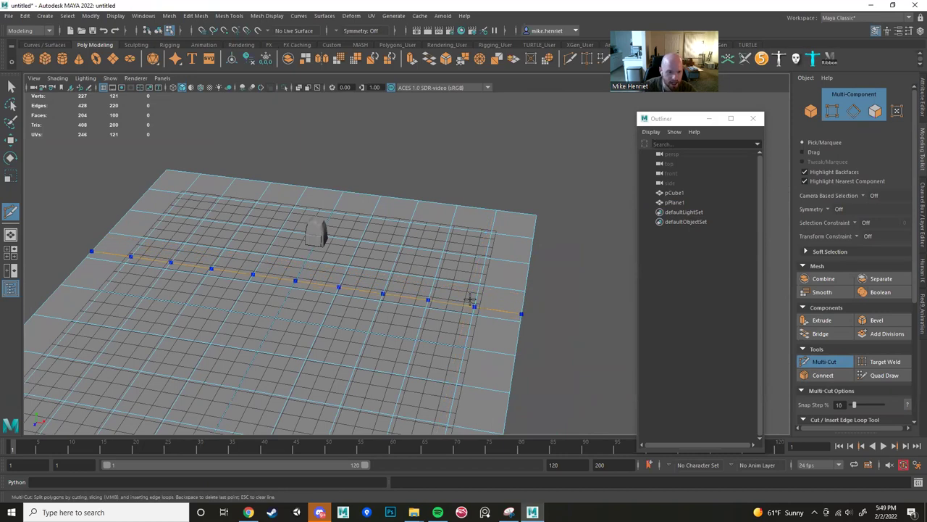
left_click(469, 298, "ctrl")
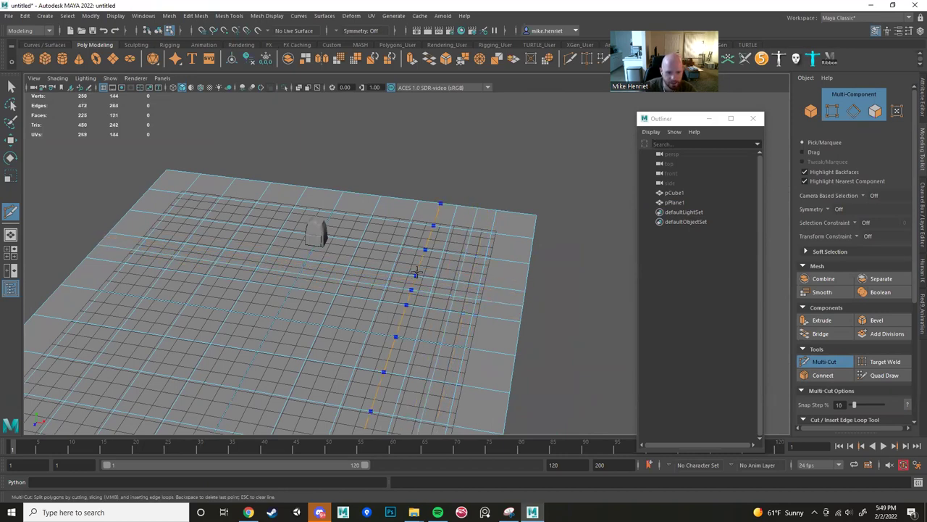
left_click_drag(457, 299, 404, 263, "alt")
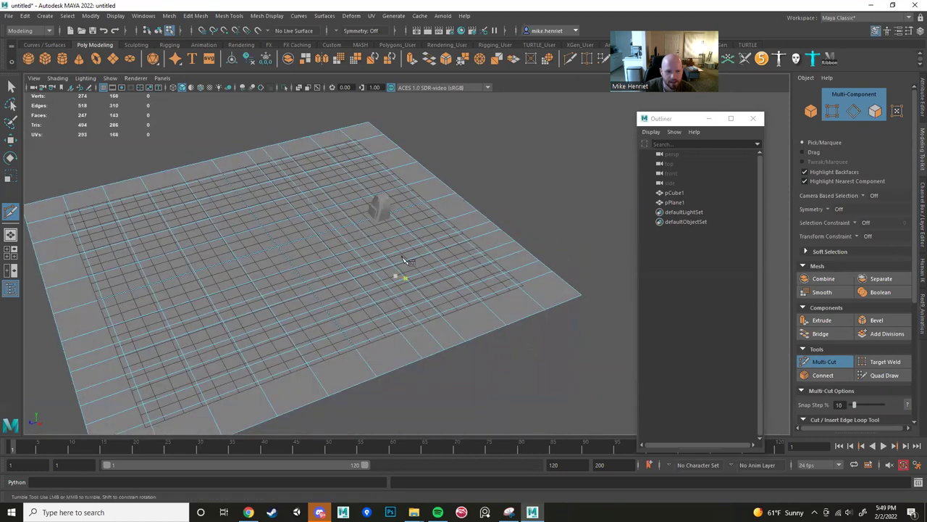
left_click(393, 243, "ctrl")
left_click_drag(496, 284, 411, 278, "alt")
Undo the edge loops cut into the ground plane, including one more trial loop.
key("ctrl+z")
key("ctrl+z")
key("ctrl+z")
key("ctrl+z")
key("ctrl+z")
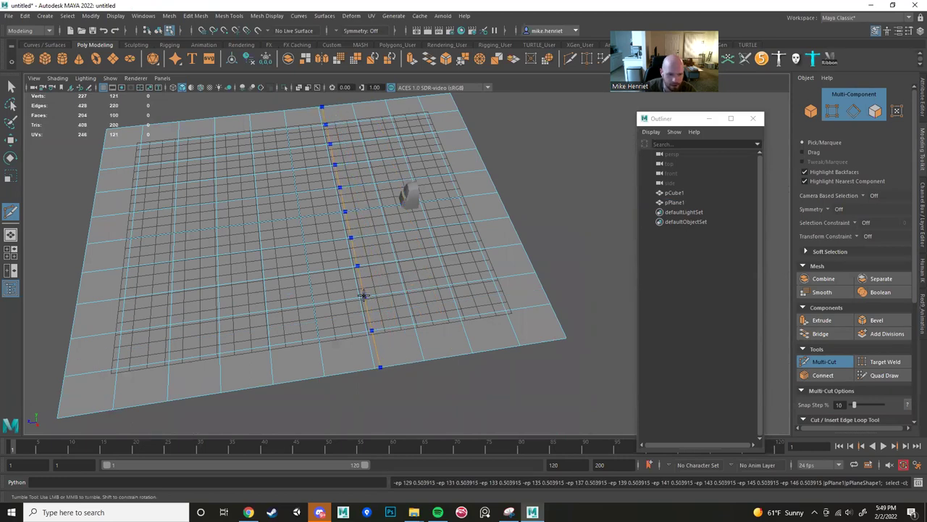
left_click(364, 296, "ctrl")
key("ctrl+z")
Leave Multi-Cut, return to object mode and select the whole ground plane.
scroll(409, 292, "down", 7)
scroll(406, 292, "up", 5)
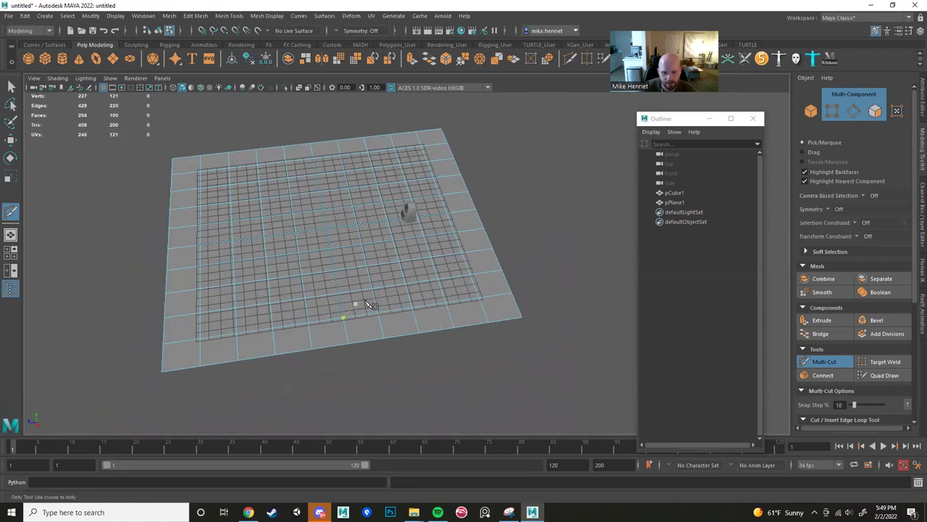
left_click_drag(366, 301, 430, 288, "alt")
scroll(431, 287, "up", 4)
key("w")
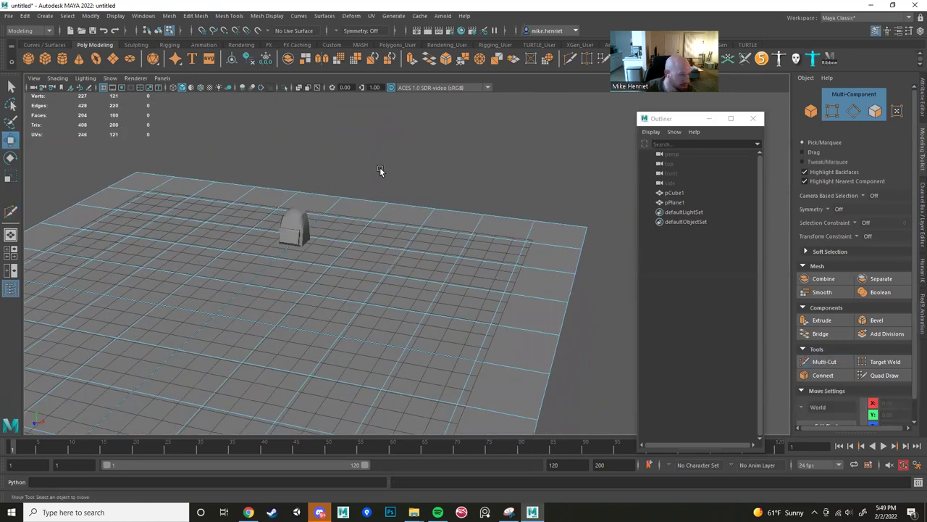
right_click_drag(353, 228, 407, 205)
left_click(400, 217)
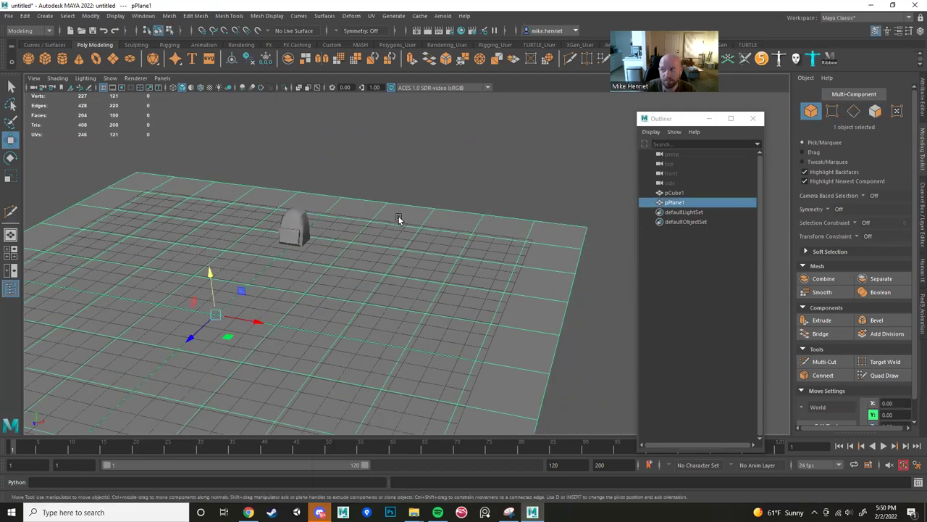
Create a new polygon cube at the origin of the ground plane.
left_click_drag(381, 201, 449, 208, "alt")
scroll(450, 208, "up", 3)
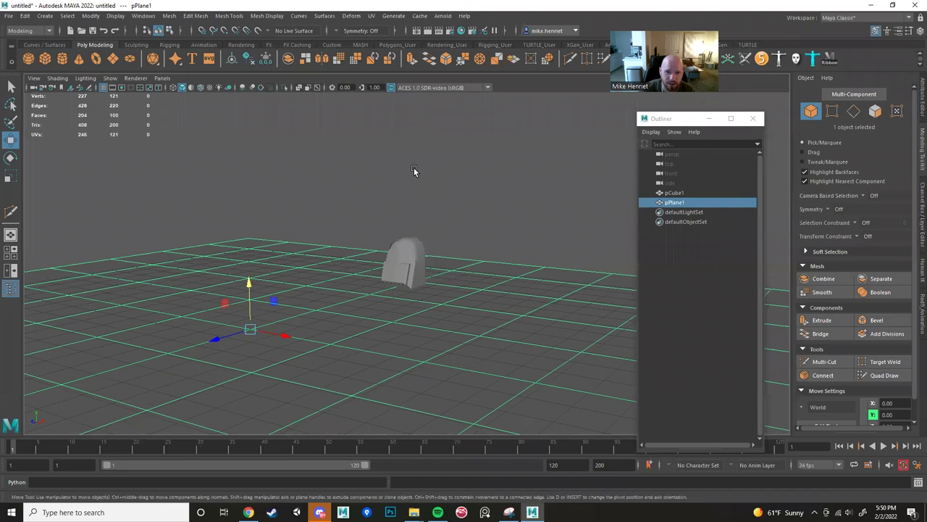
scroll(383, 169, "down", 3)
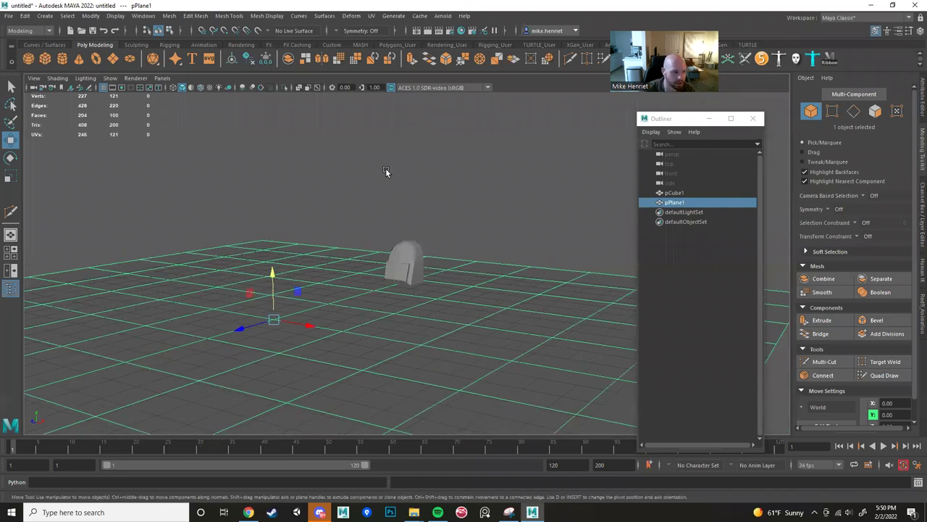
left_click_drag(382, 170, 459, 200, "alt")
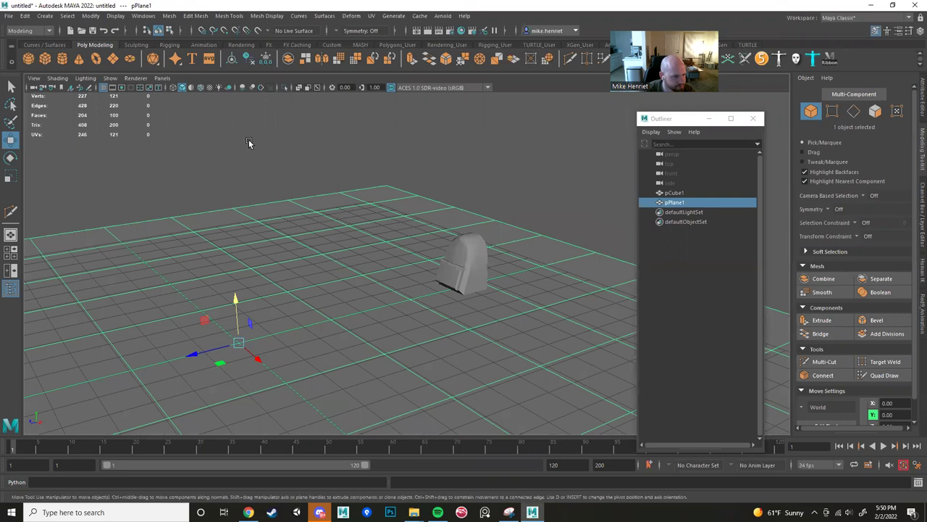
left_click_drag(249, 142, 389, 231, "alt")
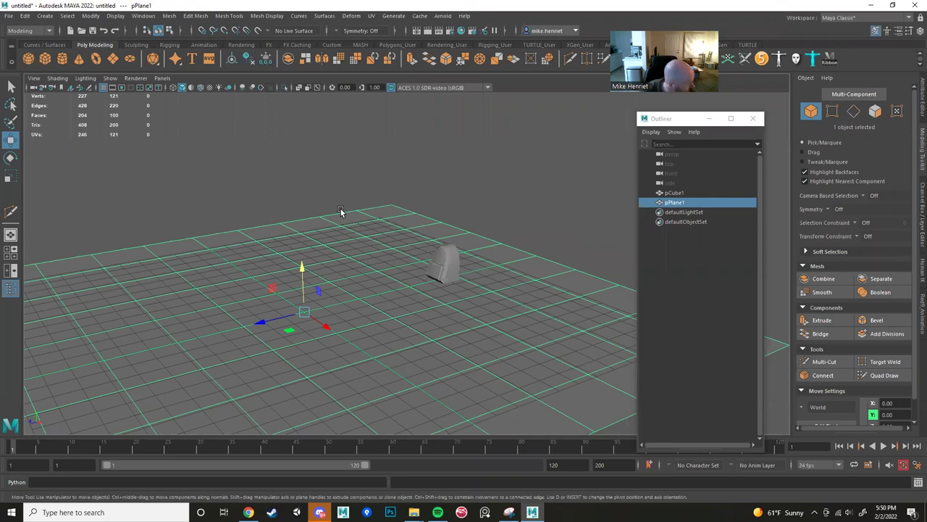
mouse_move(398, 208)
left_mouse_down("alt")
mouse_move(483, 207)
mouse_move(393, 203)
left_mouse_up("alt")
left_click(65, 58)
scroll(373, 213, "down", 5)
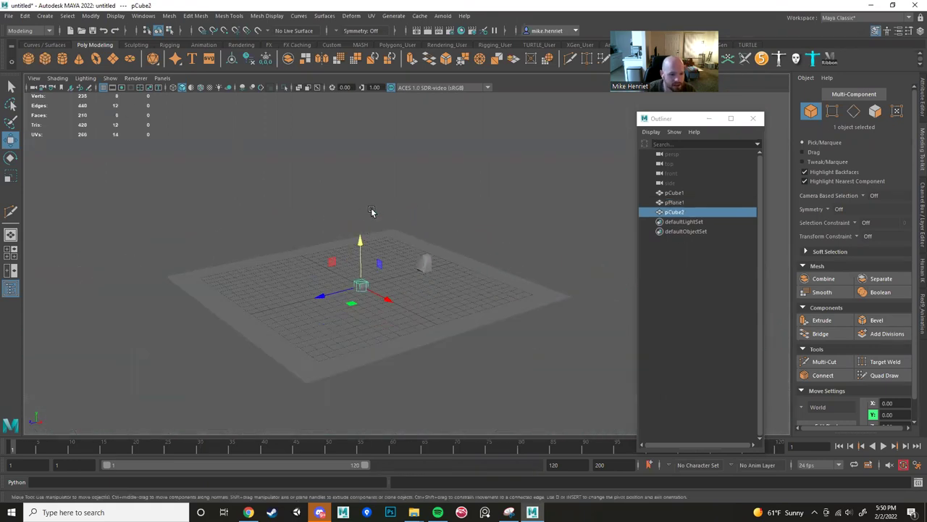
Scale the cube into a wall about 29.3 long and 7.7 high along the back edge of the ground plane.
scroll(372, 213, "up", 4)
key("r")
left_click_drag(283, 317, 284, 317)
key("w")
left_click_drag(294, 285, 483, 206)
key("r")
scroll(520, 242, "down", 4)
left_click_drag(520, 241, 447, 239, "alt")
scroll(374, 232, "up", 3)
left_click_drag(381, 231, 355, 172)
left_click_drag(421, 199, 421, 145)
middle_click_drag(419, 196, 419, 197)
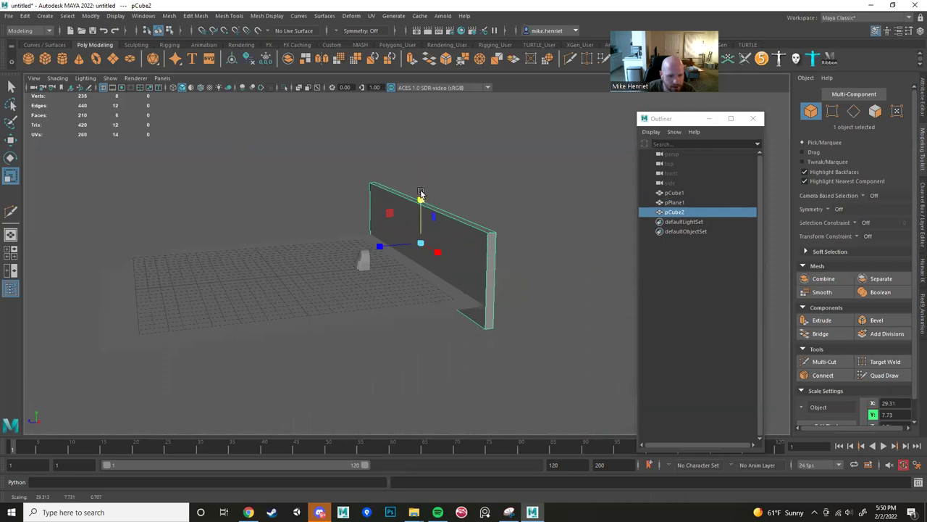
Raise the back wall to stand on the ground plane and thin it to about 0.23.
key("w")
left_click_drag(424, 191, 420, 182)
key("r")
left_click_drag(380, 226, 467, 258)
Duplicate the back wall, pull the copy forward over the plane and set its Y rotation to 90.
key("ctrl+d")
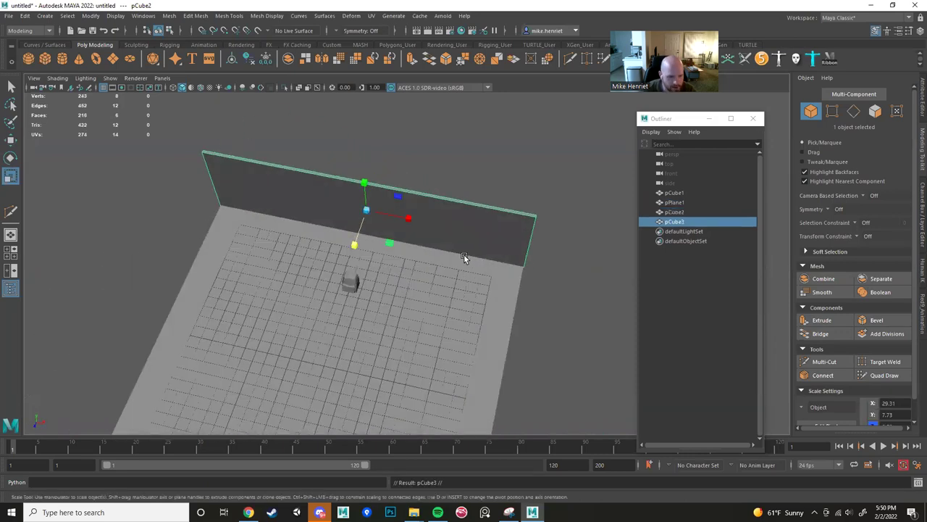
key("w")
left_click_drag(352, 243, 308, 363)
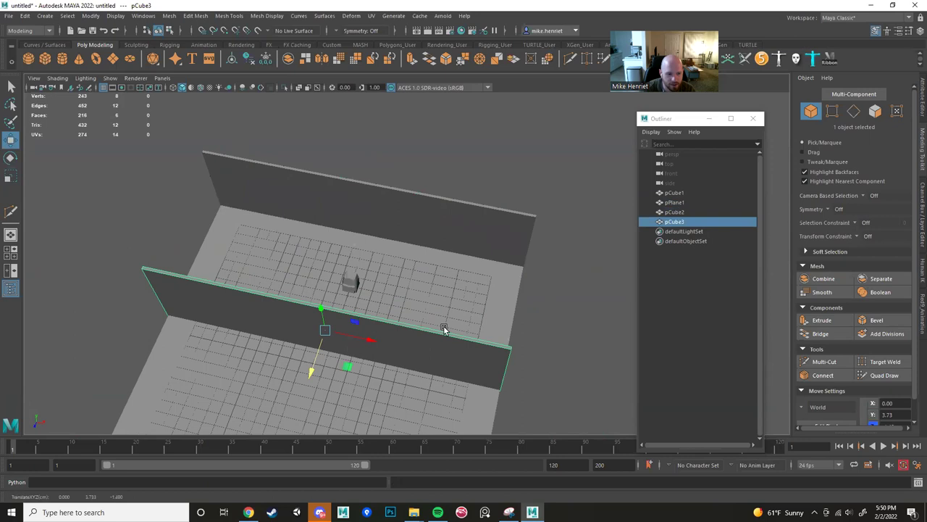
key("e")
left_click(918, 199)
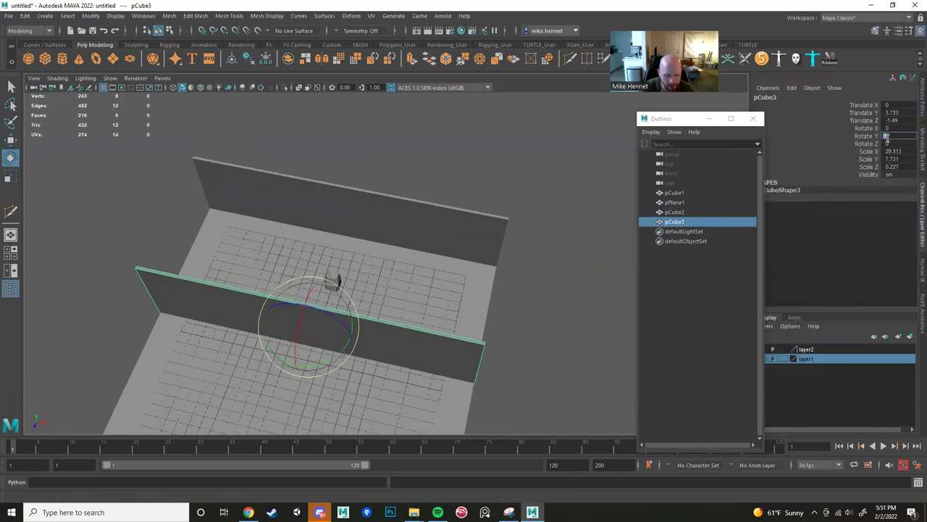
key("Return")
Move the rotated wall to a side edge of the plane and place a duplicate on the opposite side.
scroll(332, 279, "down", 3)
key("w")
left_click_drag(361, 337, 467, 318)
key("ctrl+d")
scroll(343, 279, "up", 5)
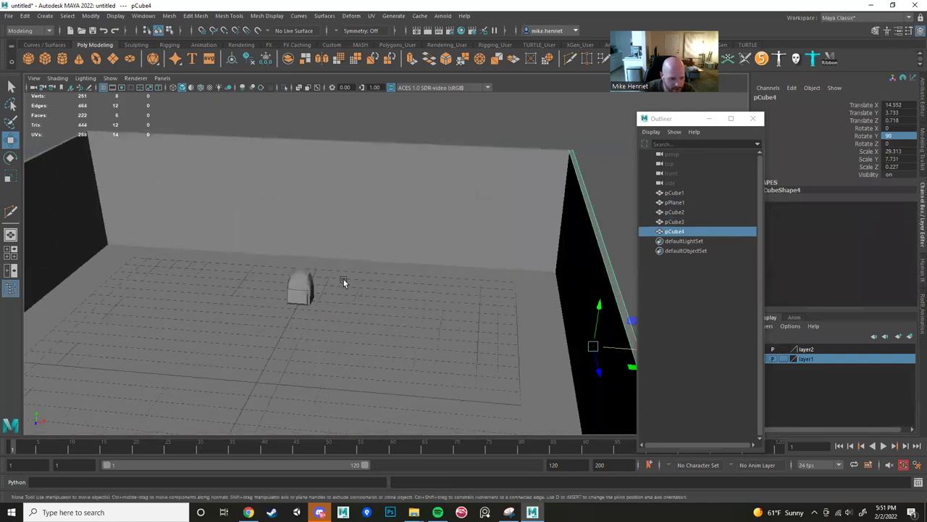
Create a new polygon cube and raise it to about 2.68 above the ground plane.
left_click(301, 288)
left_click_drag(429, 293, 419, 269, "alt")
scroll(362, 271, "down", 4)
left_click_drag(342, 271, 355, 254, "alt")
middle_click_drag(355, 254, 376, 253, "alt")
scroll(376, 253, "down", 4)
left_click(50, 60)
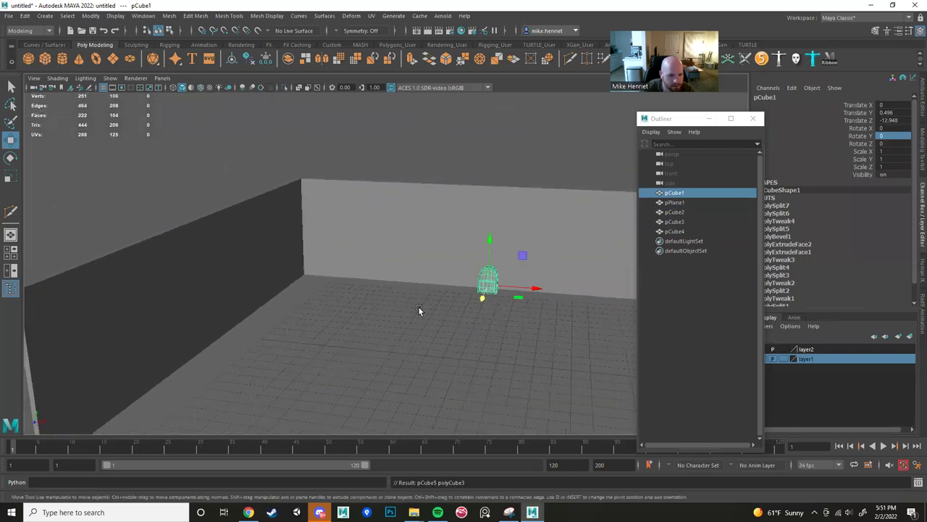
scroll(407, 299, "down", 3)
middle_click_drag(404, 296, 396, 293, "alt")
scroll(383, 280, "up", 3)
left_click_drag(346, 268, 344, 176)
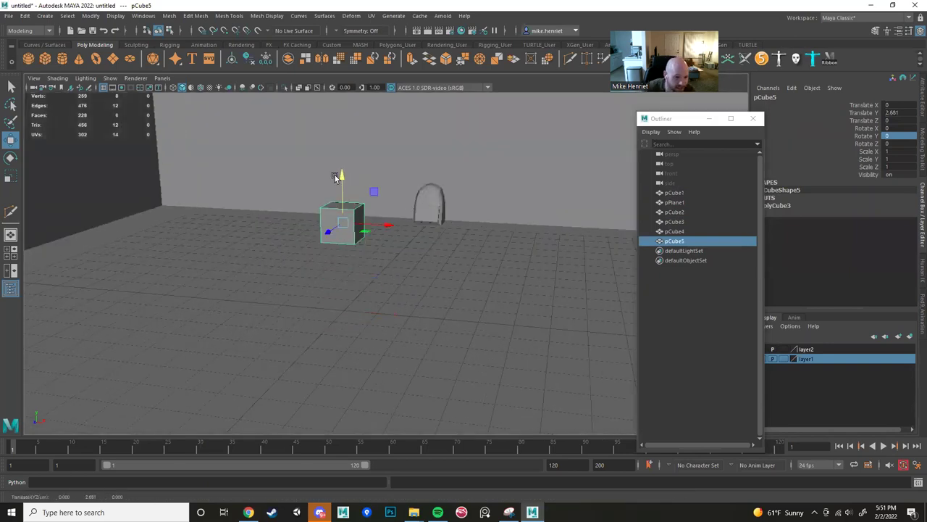
Flatten the cube into a tabletop about 8.43 × 0.12 × 2.7 and move it near the back wall beside the arched object.
key("r")
left_click_drag(341, 174, 507, 287)
scroll(462, 298, "down", 5)
key("w")
left_click_drag(356, 283, 466, 238)
left_click_drag(466, 238, 437, 215, "alt")
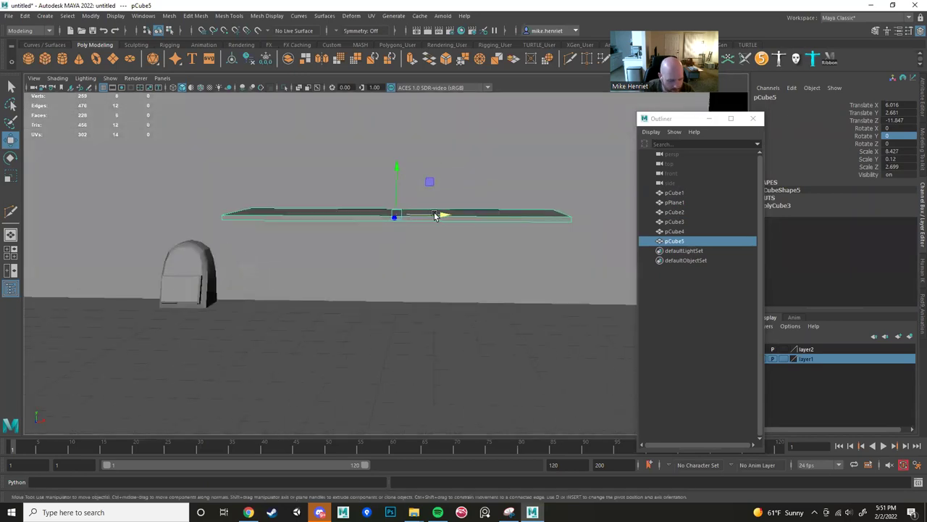
Duplicate the tabletop, shrink the copy to a beam about 0.18 wide and 0.19 thick, and place it under the tabletop's end.
key("ctrl+d")
key("r")
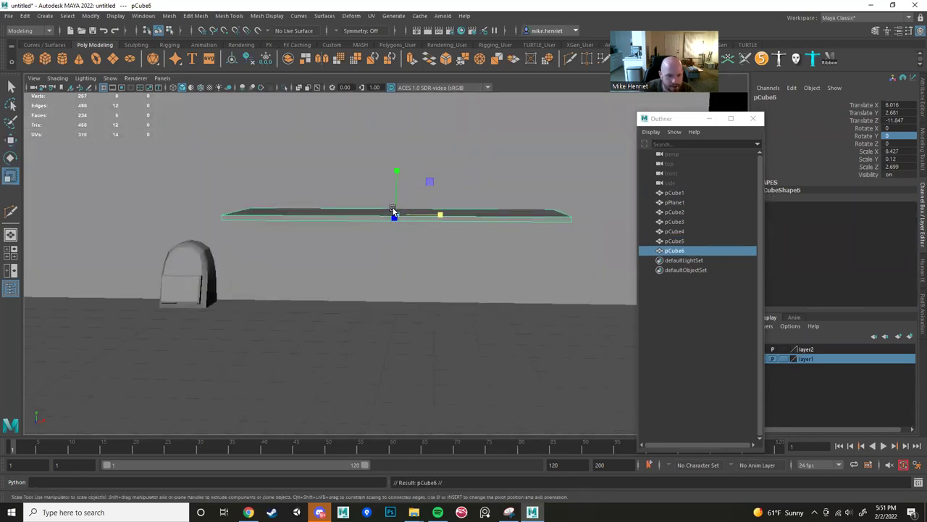
left_click_drag(440, 215, 457, 201)
scroll(421, 258, "up", 4)
middle_click_drag(458, 203, 192, 226)
key("w")
left_click_drag(192, 226, 265, 224)
middle_click_drag(265, 224, 353, 220, "alt")
left_click_drag(353, 220, 530, 250, "alt")
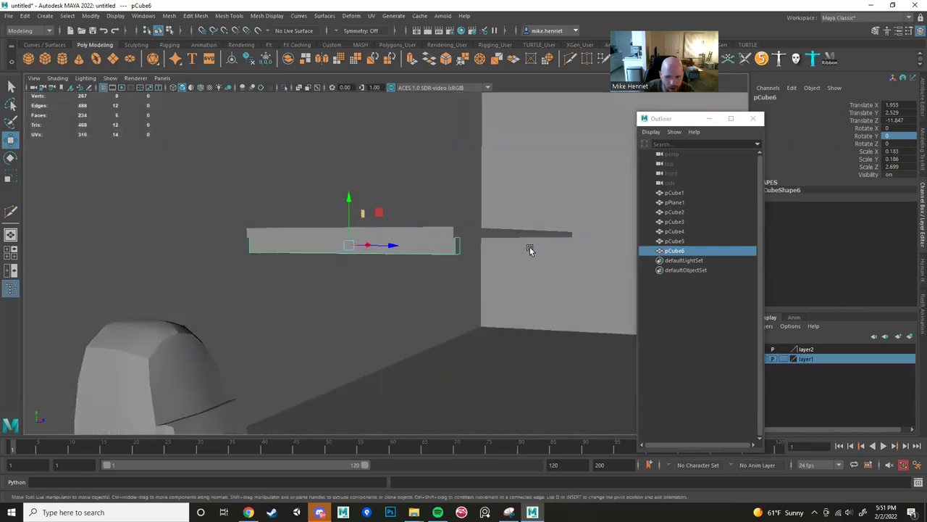
Cut an edge loop near each end of the beam with Multi-Cut.
left_click(921, 145)
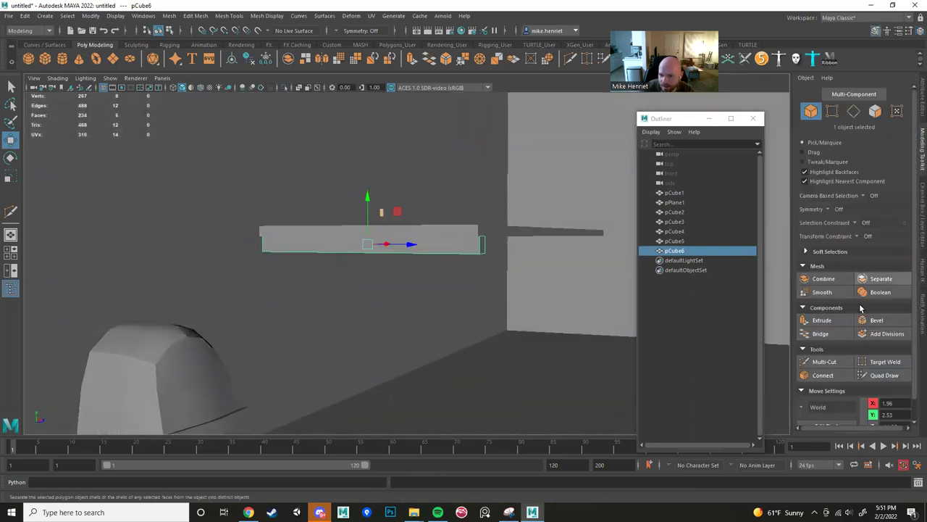
left_click(824, 361)
left_click(461, 251, "ctrl")
left_click_drag(461, 251, 416, 250, "alt")
left_click(341, 197, "ctrl")
left_click_drag(359, 239, 248, 198, "alt")
Select the two end faces on the beam's underside and extrude them about 2.37 down to the floor as table legs.
key("w")
left_click(248, 199)
right_click_drag(355, 181, 355, 205)
left_click(252, 198)
left_click(557, 168, "shift")
left_click_drag(557, 174, 336, 353, "alt")
key("ctrl+e")
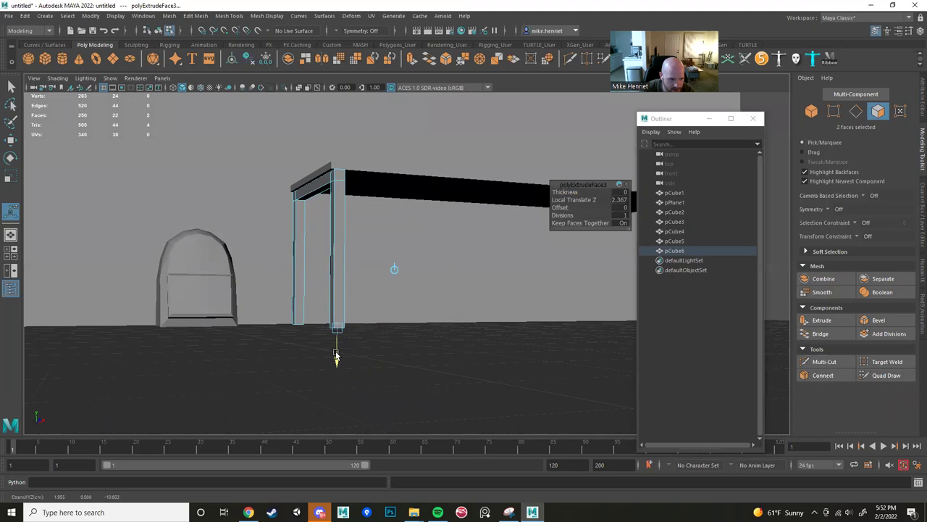
Return to object mode, duplicate the leg pair and move the copy under the opposite end of the tabletop.
right_click_drag(345, 220, 383, 205)
key("q")
left_click_drag(373, 231, 391, 297, "alt")
middle_click_drag(392, 297, 334, 261, "alt")
scroll(333, 262, "down", 3)
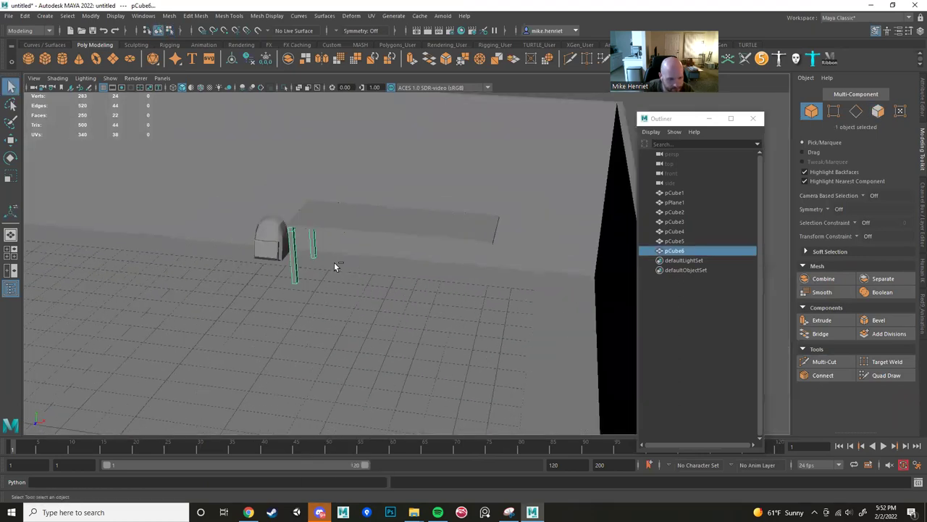
key("ctrl+d")
key("w")
left_click_drag(347, 220, 480, 276)
Select the tabletop and cut edge loops close to its borders with Multi-Cut.
left_click(446, 325)
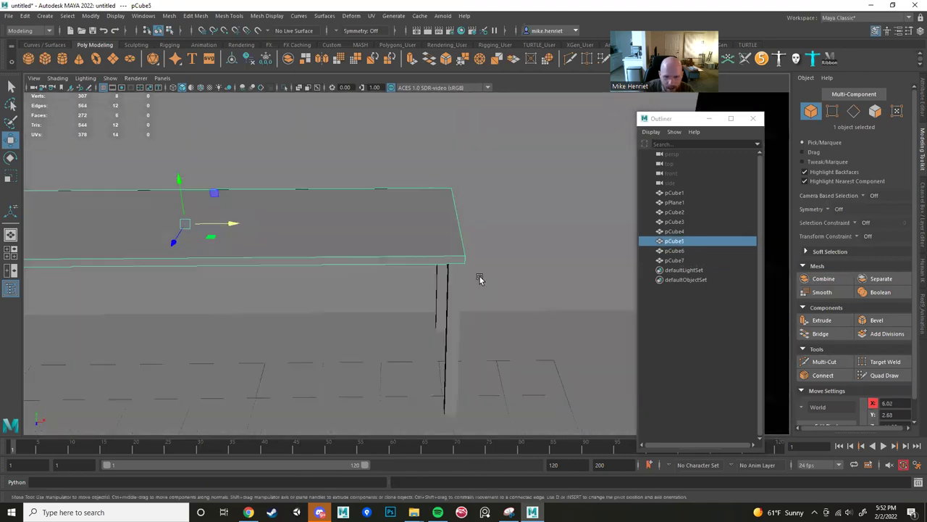
left_click(824, 360)
left_click_drag(410, 306, 460, 239, "alt")
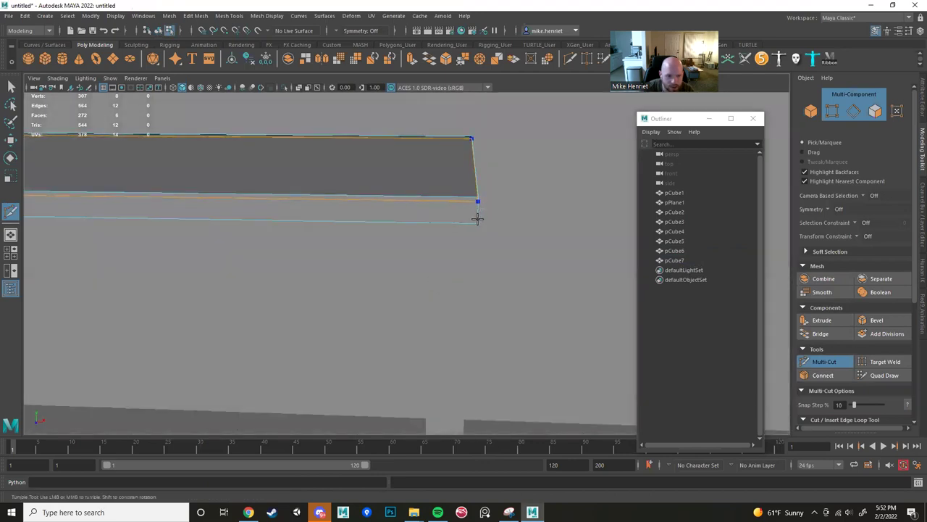
left_click(478, 218, "ctrl")
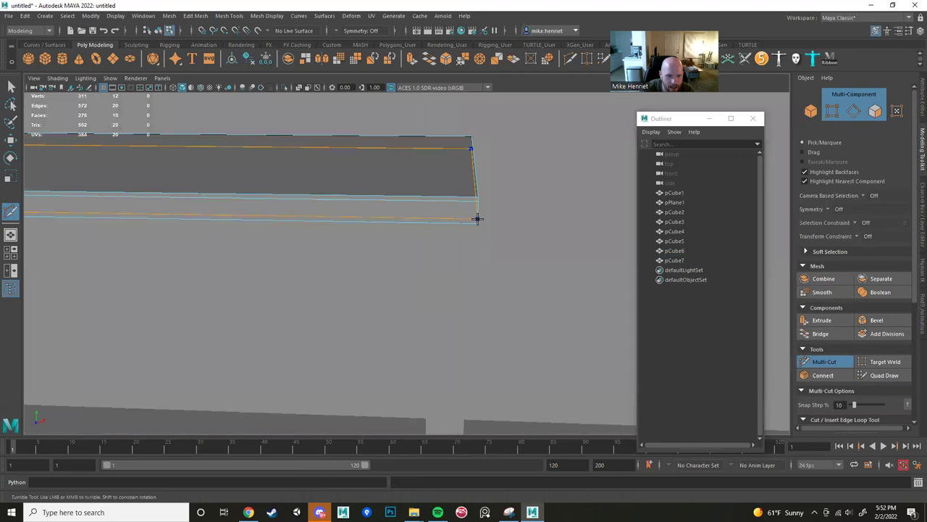
left_click(472, 200, "ctrl")
left_click(475, 202, "ctrl")
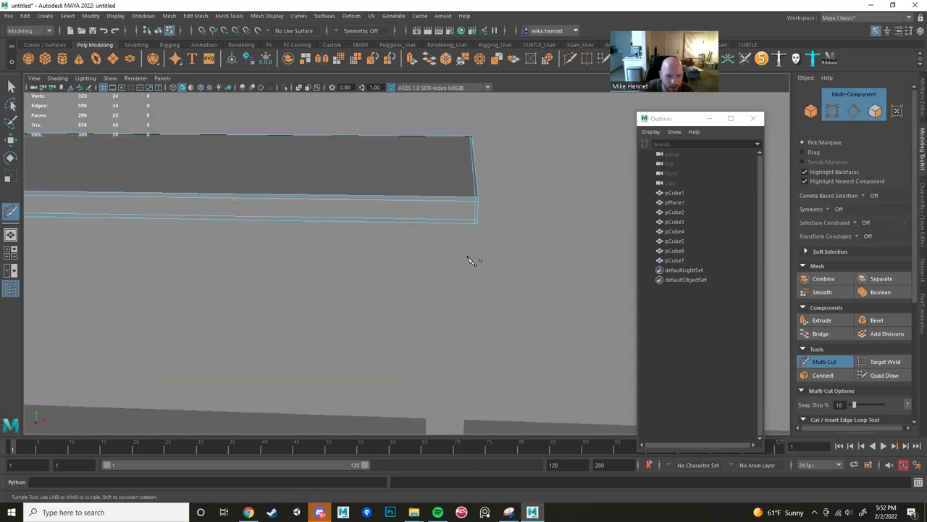
left_click_drag(468, 254, 469, 259, "alt")
Select the edges around the tabletop's upper rim and activate the Scale tool on them.
key("w")
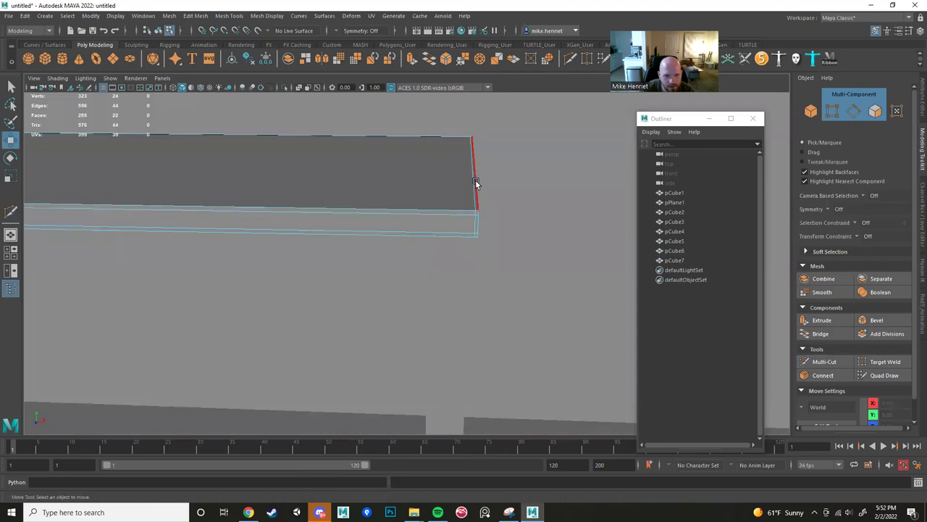
left_click(475, 183)
left_click_drag(435, 210, 437, 199, "alt")
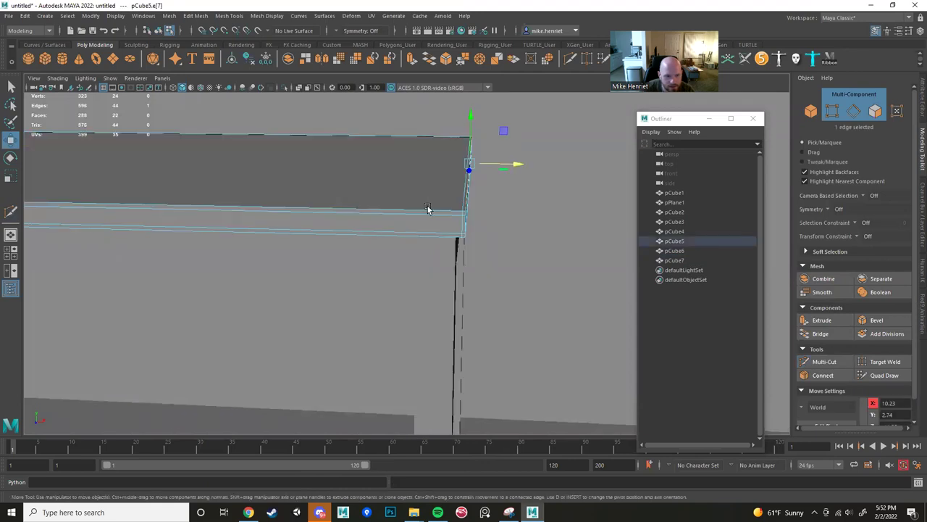
left_click(439, 147, "shift")
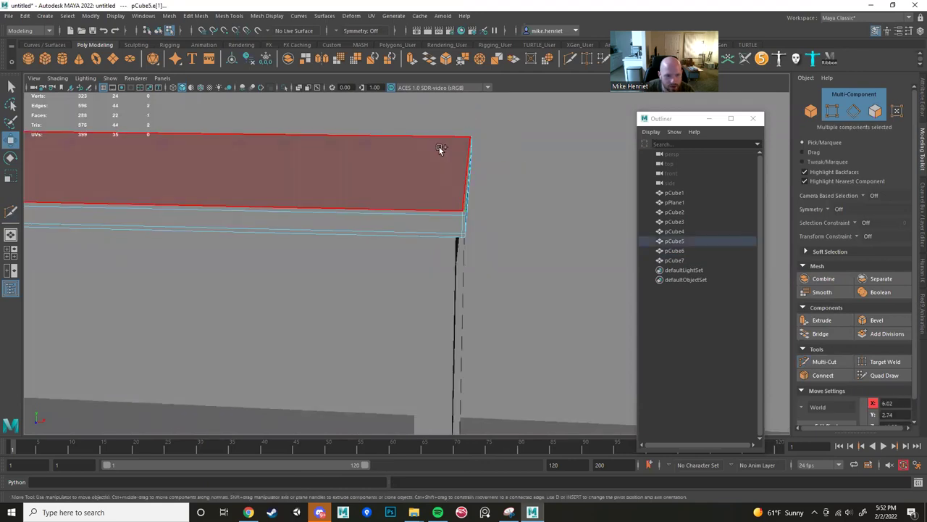
key("ctrl+z")
left_click_drag(441, 186, 467, 216, "alt")
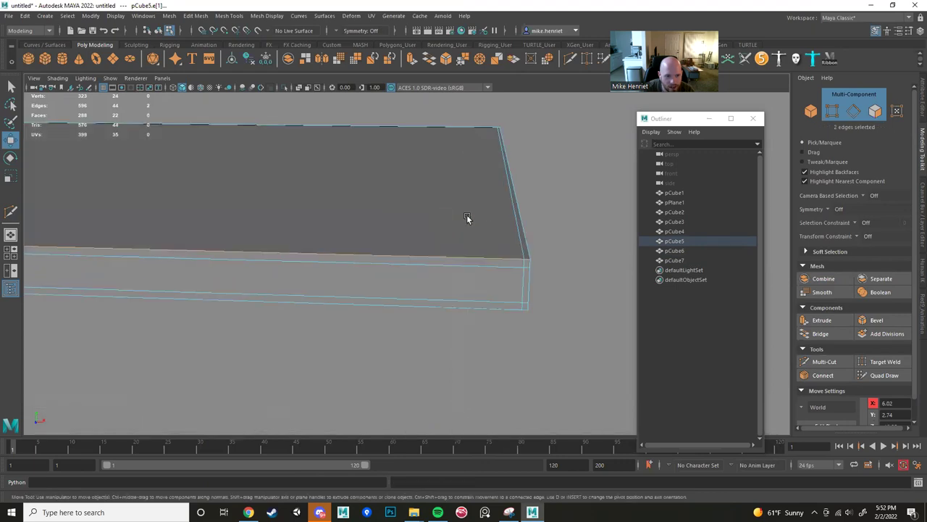
left_click(518, 205, "shift")
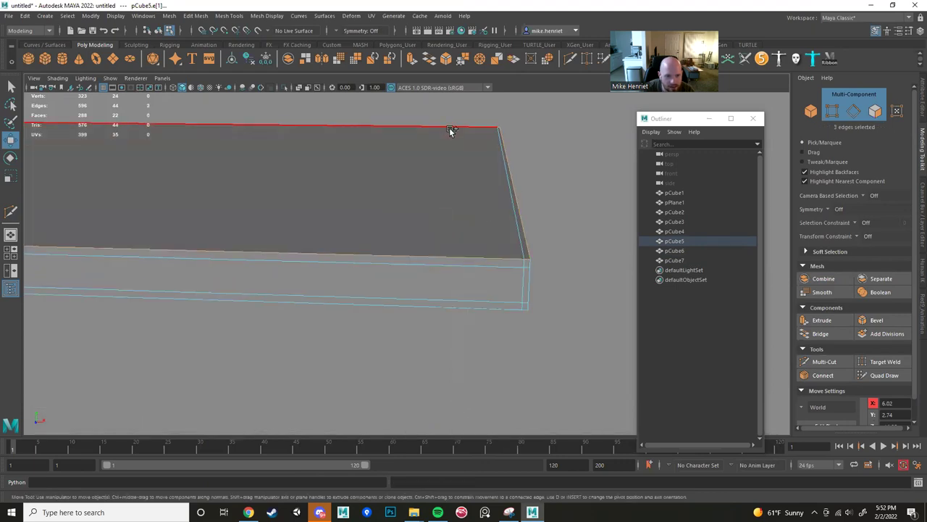
left_click(449, 128, "shift")
left_click_drag(362, 262, 328, 281, "alt")
right_click_drag(328, 281, 130, 249, "alt")
middle_click_drag(131, 250, 412, 244, "alt")
left_click_drag(412, 244, 277, 213, "alt")
left_click(264, 213, "shift")
left_click_drag(268, 249, 384, 241, "alt")
key("r")
scroll(388, 237, "down", 2)
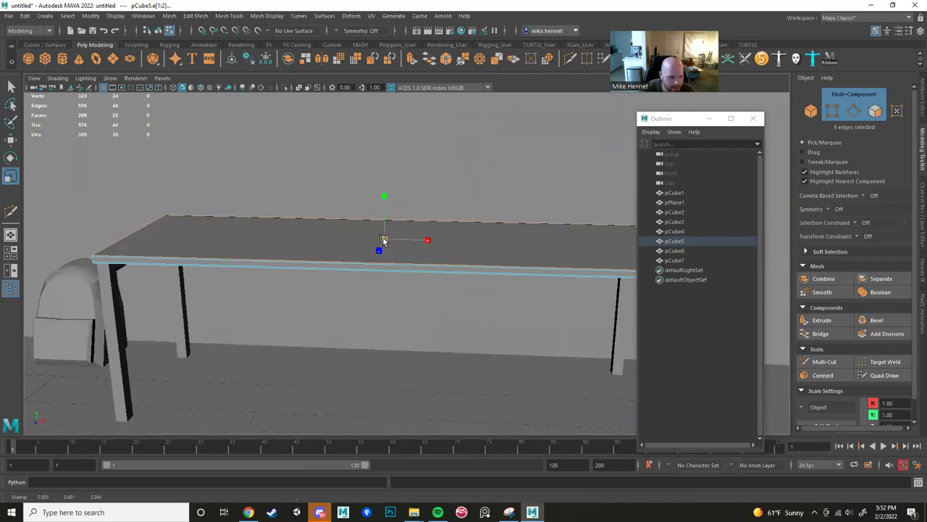
middle_click_drag(404, 276, 279, 268, "alt")
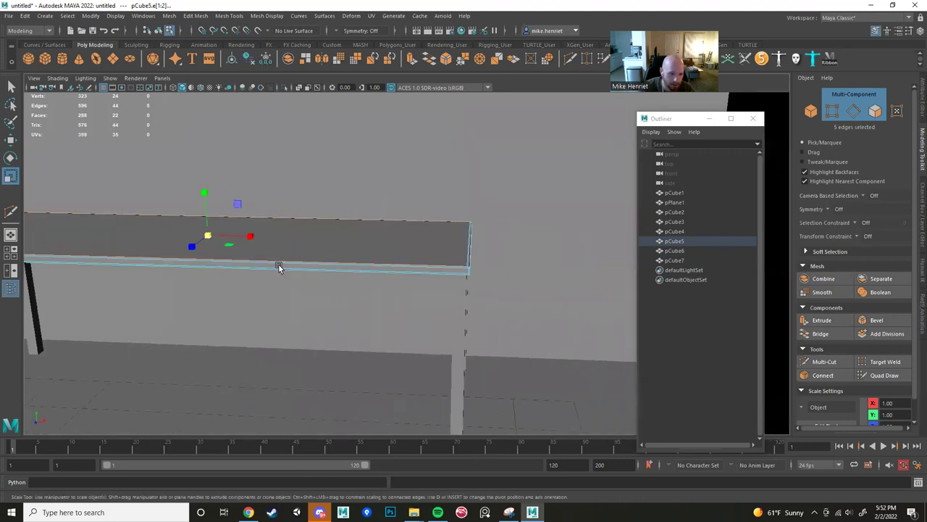
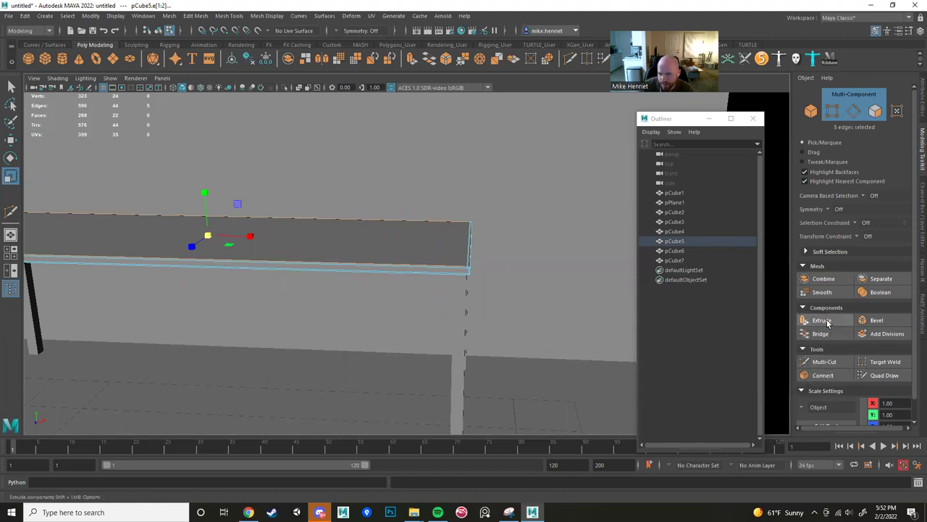
Create a polygon cylinder and scale it down into a thin upright pole.
scroll(145, 291, "down", 5)
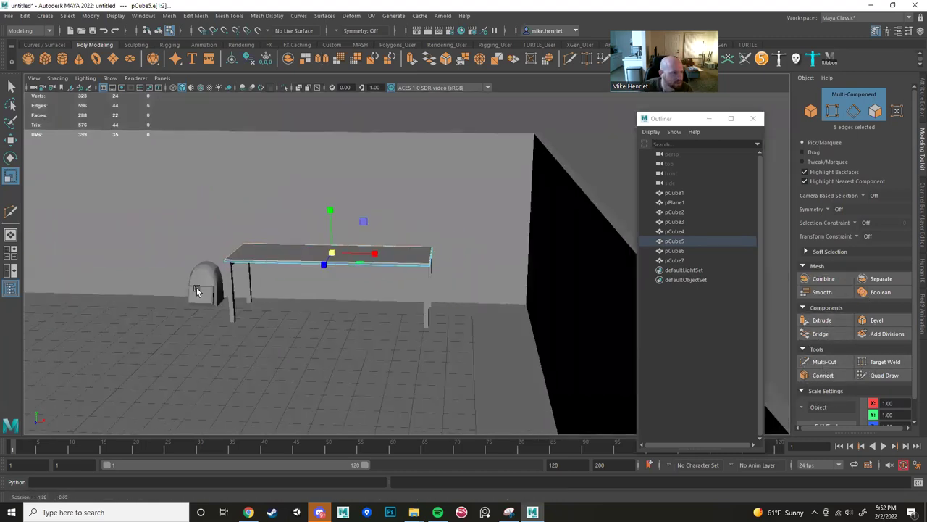
scroll(100, 127, "down", 2)
left_click(63, 59)
scroll(434, 294, "down", 4)
scroll(324, 320, "up", 3)
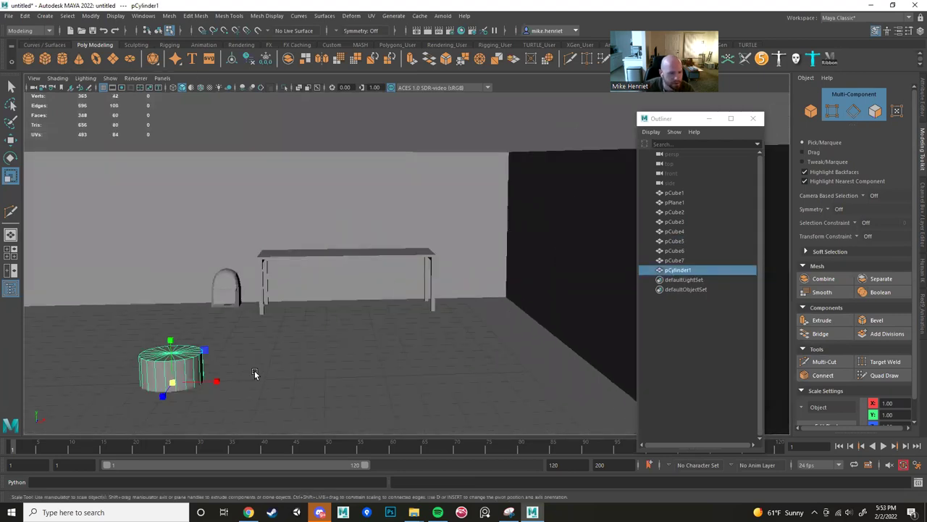
left_click_drag(270, 332, 251, 373, "alt")
middle_click_drag(251, 373, 376, 226, "alt")
middle_click_drag(235, 235, 364, 253, "alt")
left_click_drag(368, 326, 348, 315)
scroll(349, 314, "down", 5)
key("w")
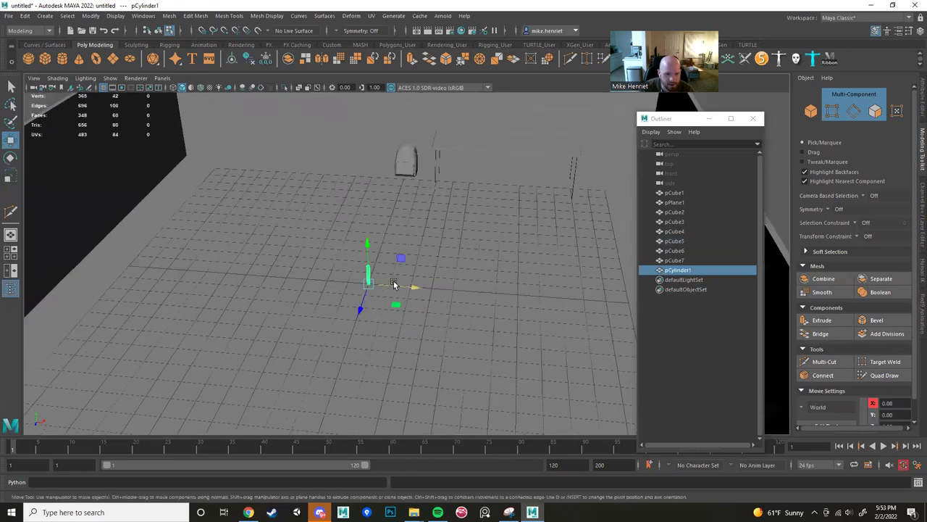
Move the pole into the back corner beside the table, at X about 12.07.
scroll(395, 286, "up", 4)
middle_click_drag(396, 285, 308, 326, "alt")
left_click_drag(172, 418, 485, 293)
left_click_drag(441, 307, 414, 213, "alt")
Select the pole's bottom faces, extrude them down towards the floor and adjust their height to Y about 0.67.
right_click_drag(414, 213, 414, 240)
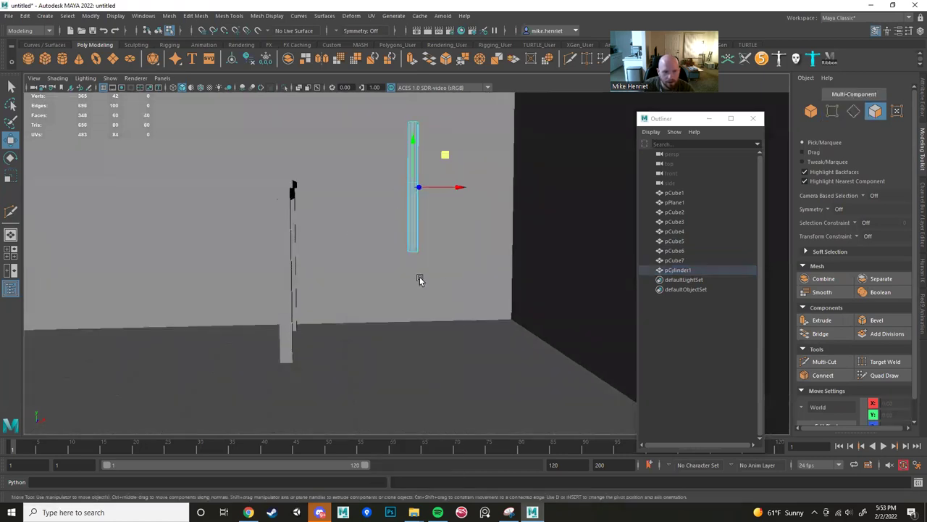
left_click(364, 199)
left_click_drag(469, 319, 352, 149)
left_click_drag(442, 217, 445, 254, "alt")
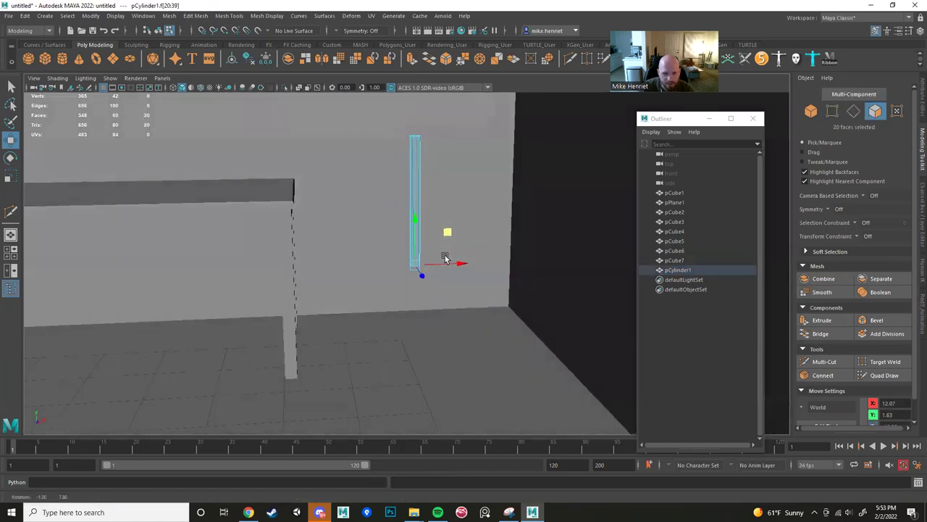
left_click(823, 320)
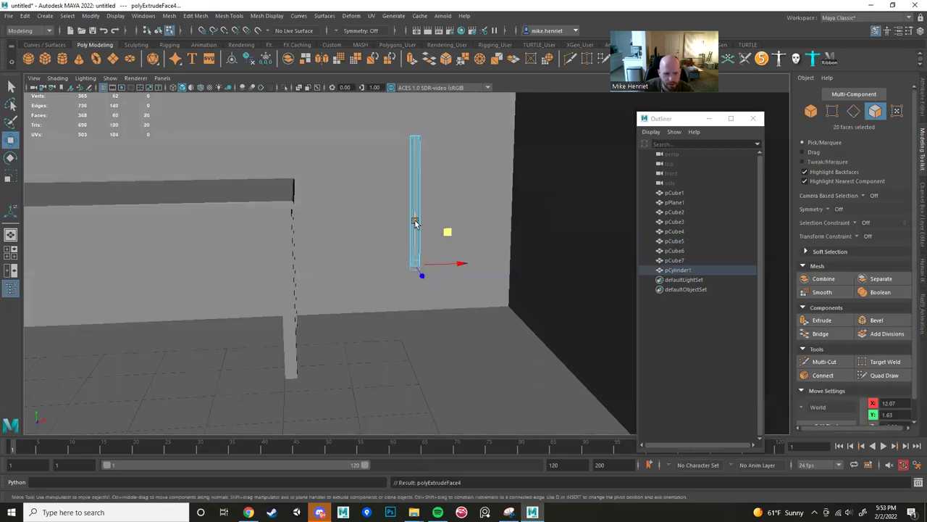
left_click_drag(415, 222, 405, 317)
key("w")
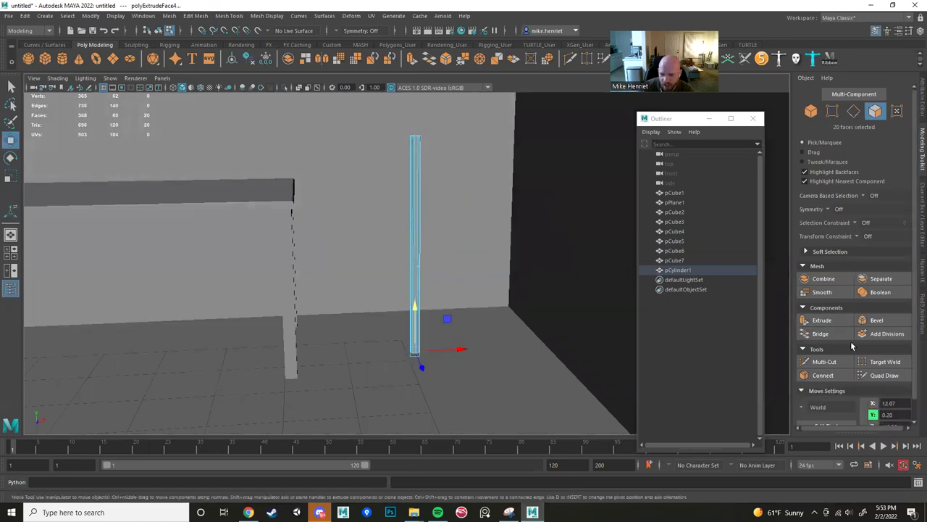
left_click_drag(415, 306, 476, 288)
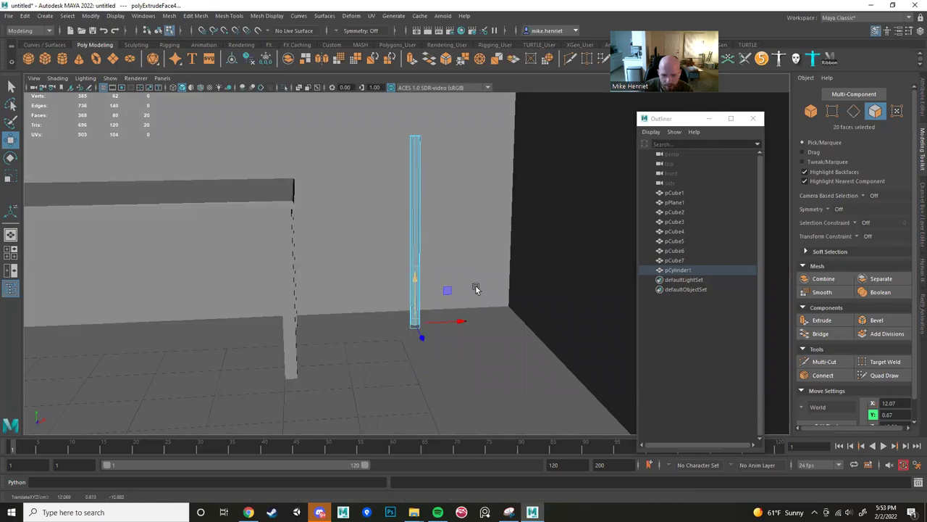
Extrude the pole's bottom faces again and scale them outward into a wide, flared base.
left_click(821, 320)
key("r")
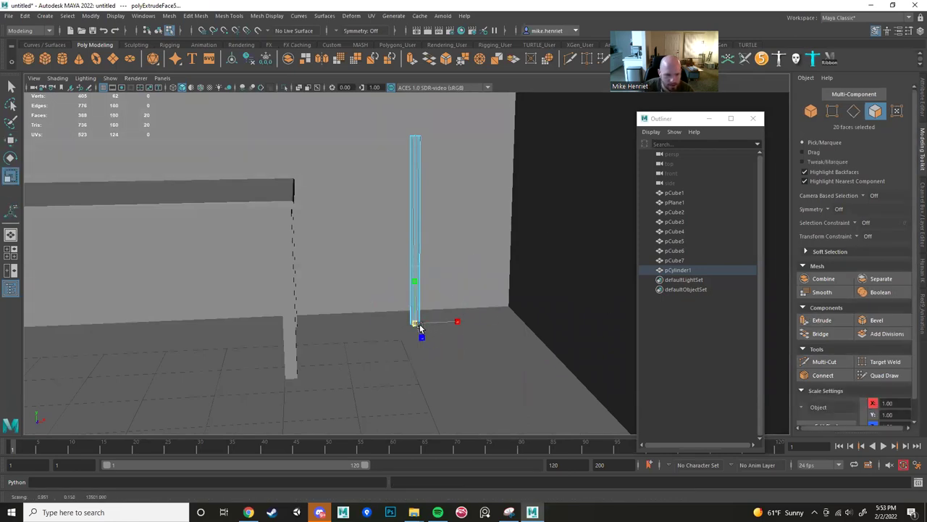
key("w")
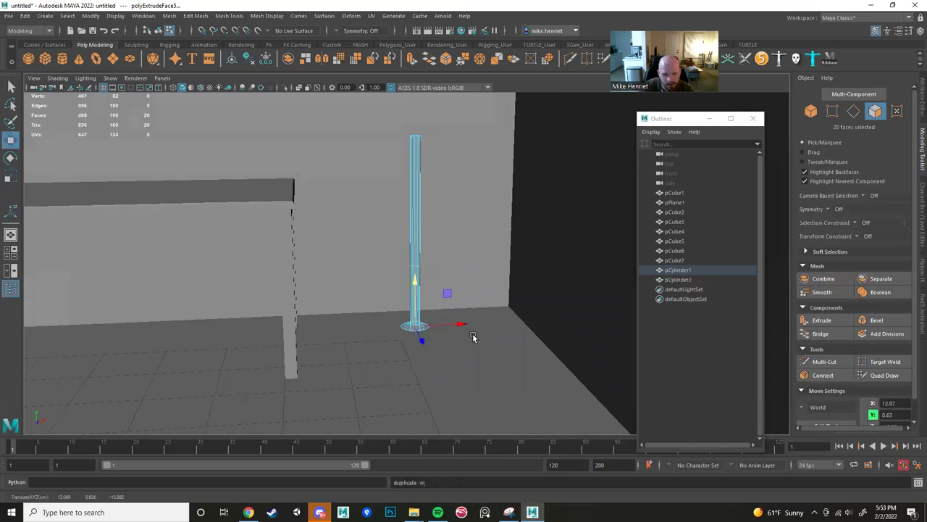
Undo the pole's duplication, then extrude the base's bottom faces down towards the floor and scale them outward into a cone.
key("ctrl+z")
left_click_drag(464, 336, 386, 265, "alt")
key("ctrl+e")
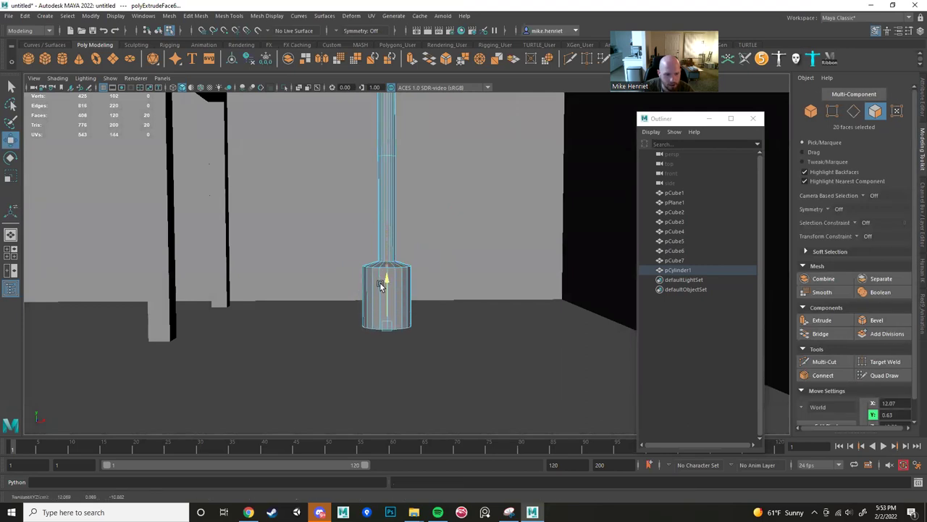
left_click_drag(377, 291, 386, 292, "alt")
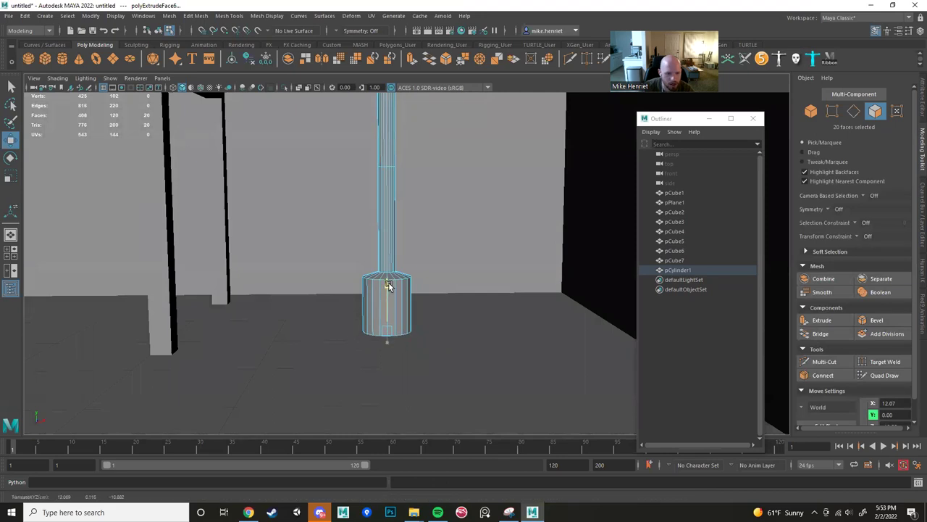
key("r")
left_click_drag(386, 325, 384, 280)
Extrude the cone's bottom faces a short way down to form a vertical rim around the base.
key("ctrl+e")
key("w")
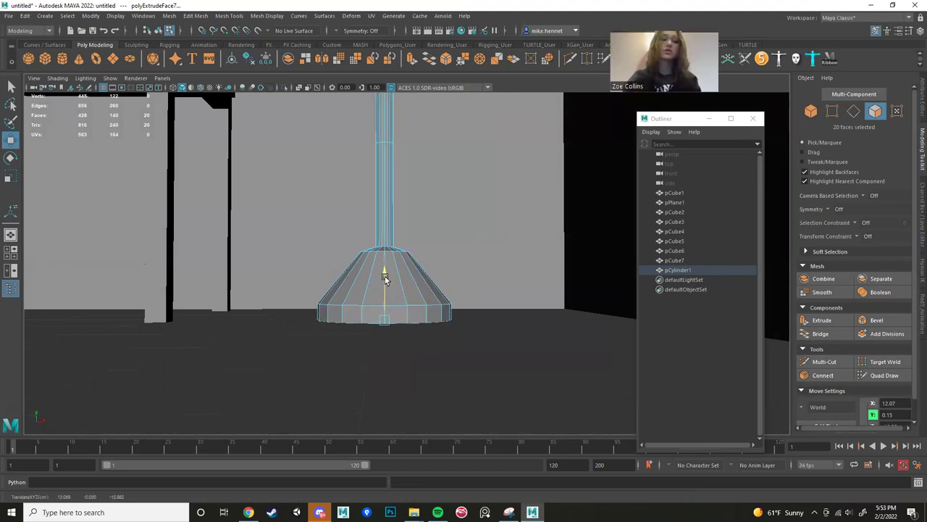
scroll(389, 276, "down", 4)
mouse_move(396, 268)
left_mouse_down("alt")
mouse_move(410, 381)
mouse_move(385, 220)
mouse_move(398, 279)
left_mouse_up("alt")
scroll(399, 273, "up", 4)
Select six adjacent vertical side faces around the pole's shaft.
left_click(394, 210)
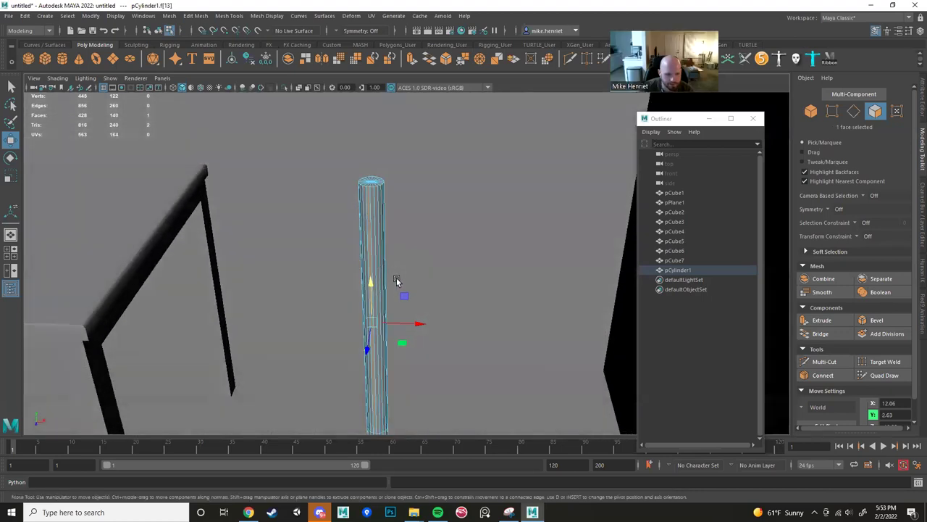
scroll(398, 278, "up", 4)
left_click(354, 227, "shift")
left_click(356, 221, "shift")
left_click(363, 219, "shift")
left_click(368, 217, "shift")
left_click_drag(362, 238, 351, 247, "alt")
left_click(304, 259, "shift")
left_click_drag(321, 279, 429, 245, "alt")
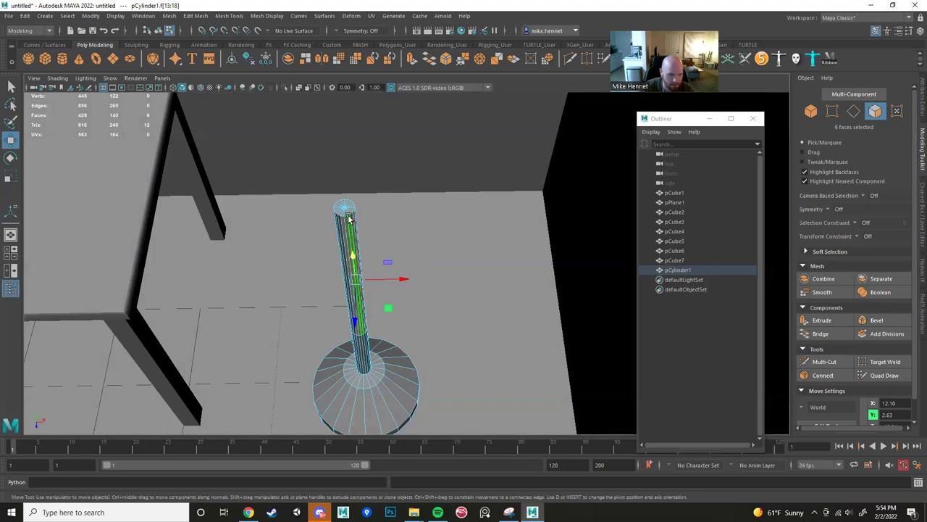
left_click_drag(409, 236, 442, 210, "alt")
Select five adjacent faces along the vertical rim of the pole's base.
left_click_drag(429, 345, 384, 240, "alt")
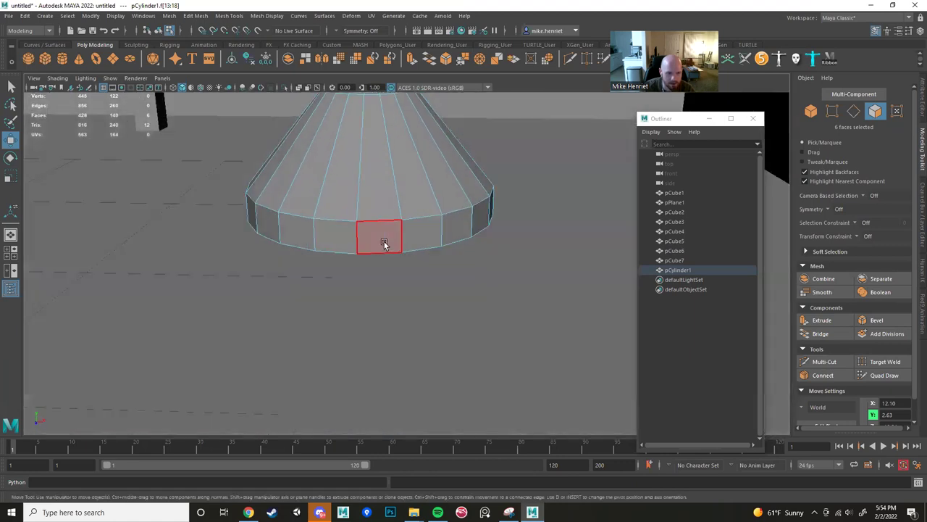
left_click(383, 240)
double_click(489, 205, "shift")
left_click_drag(489, 218, 431, 316, "alt")
Try extruding the five rim faces outward with a Local Translate Z of 0.471, and undo that offset.
key("ctrl+e")
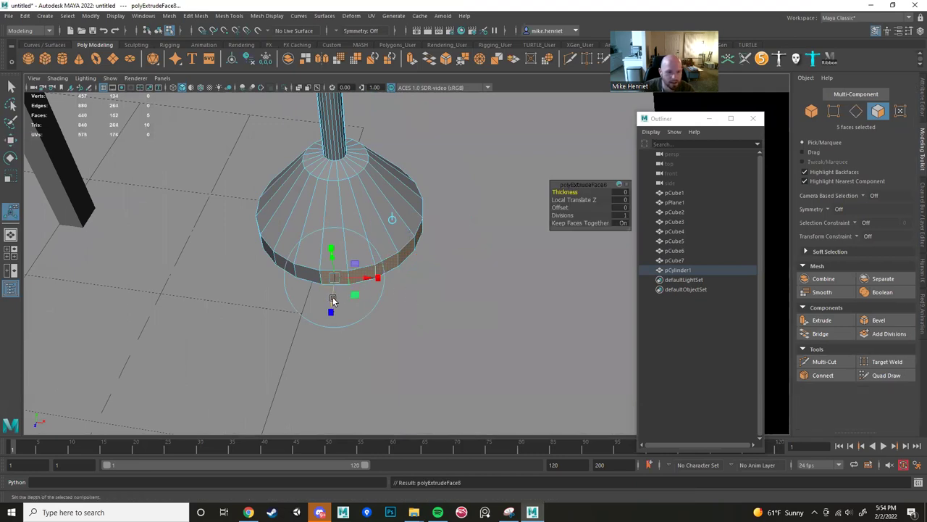
left_click_drag(330, 304, 346, 317)
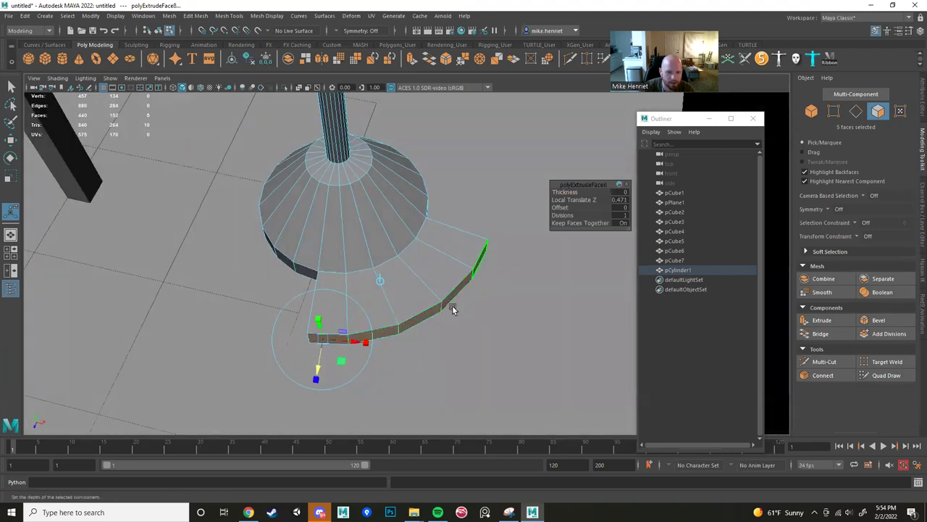
key("ctrl+z")
Try a Thickness of 0.5 on the rim face extrusion, and undo it.
left_click_drag(564, 191, 568, 191)
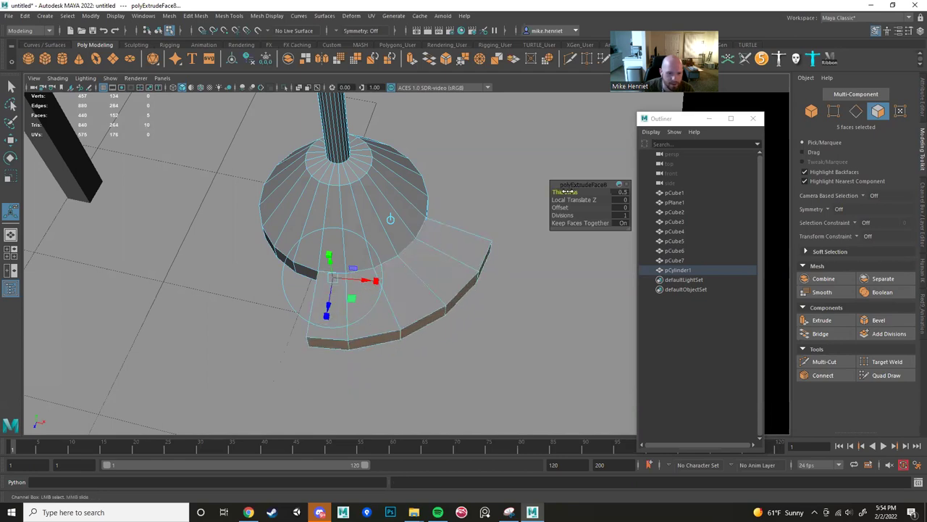
mouse_move(471, 256)
left_mouse_down("alt")
mouse_move(484, 241)
mouse_move(474, 241)
left_mouse_up("alt")
key("ctrl+z")
mouse_move(410, 282)
left_mouse_down("alt")
mouse_move(402, 284)
mouse_move(407, 270)
left_mouse_up("alt")
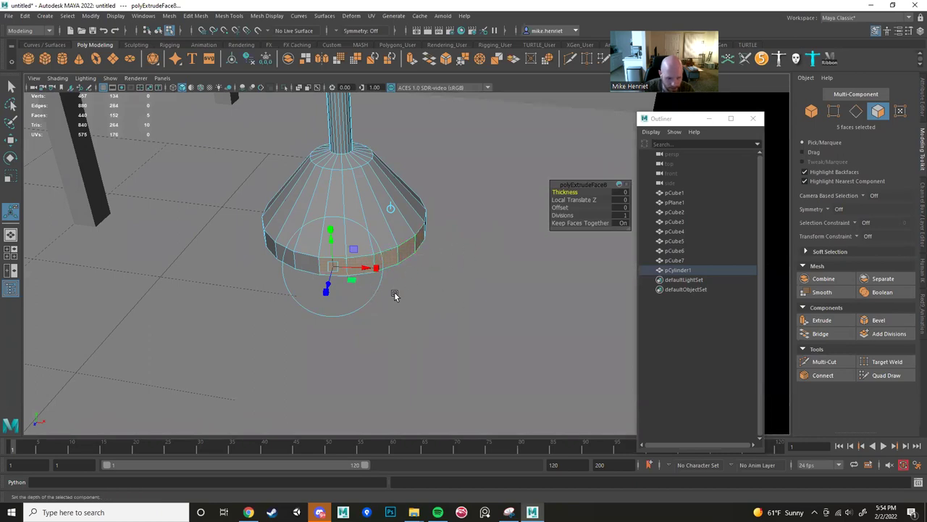
Try moving the extruded rim faces outward in the floor plane, then undo the move and the extrusion.
key("w")
left_click_drag(395, 303, 414, 314, "alt")
middle_click_drag(415, 315, 419, 324, "shift")
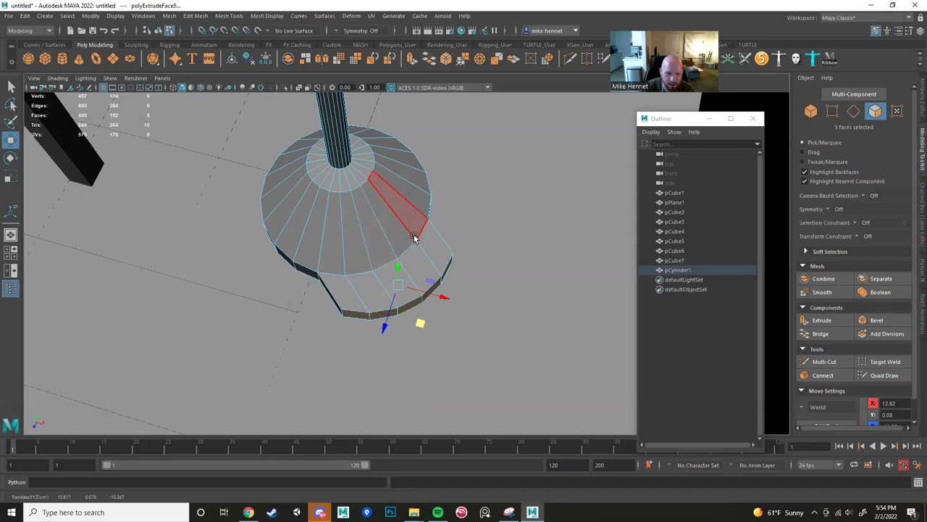
key("ctrl+z")
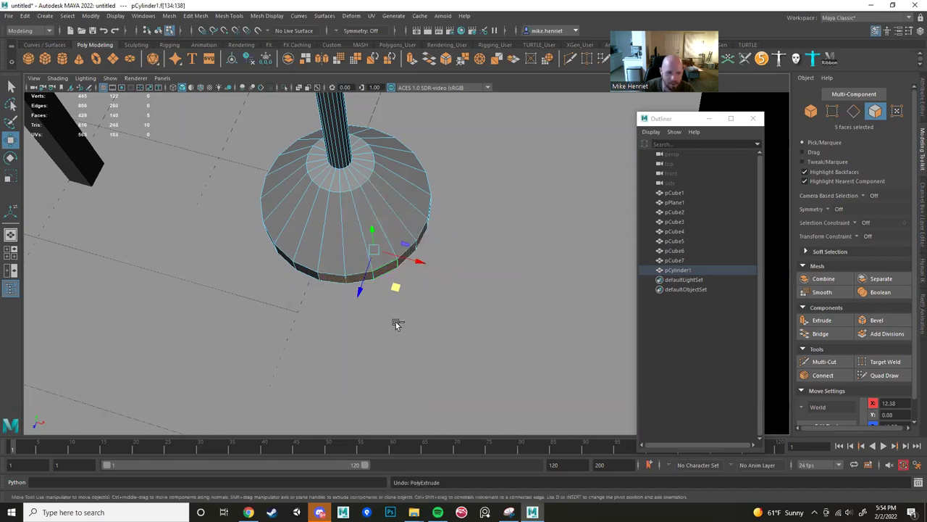
Extrude the five selected rim faces outward with a Local Translate Z of 0.316.
key("ctrl+e")
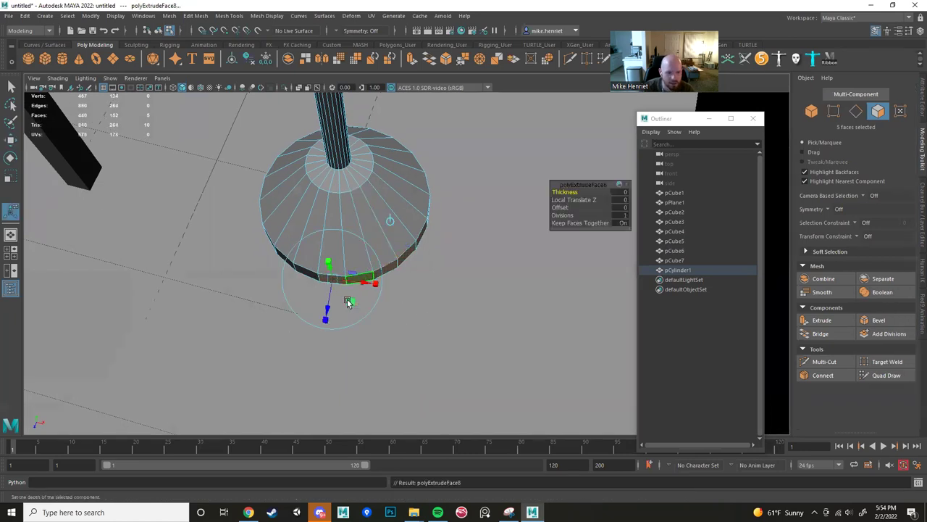
left_click_drag(326, 310, 317, 360)
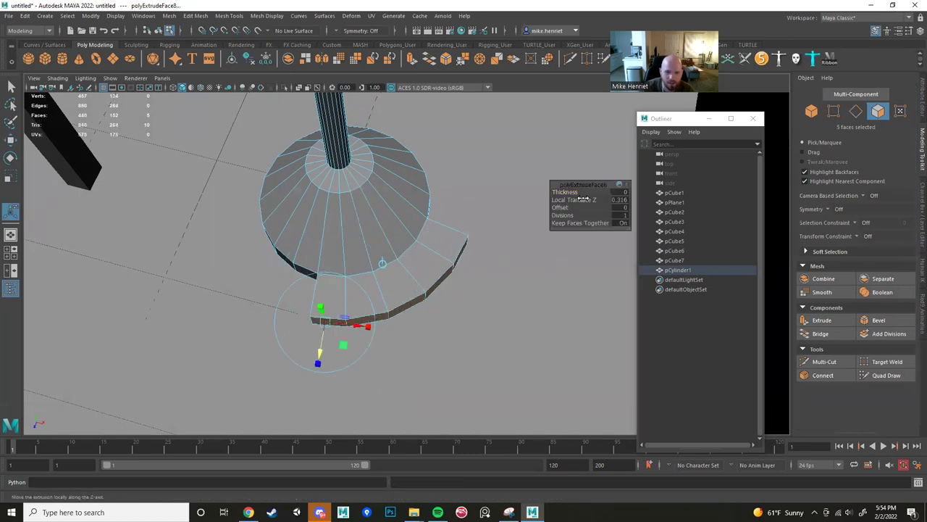
left_click_drag(479, 310, 511, 281, "alt")
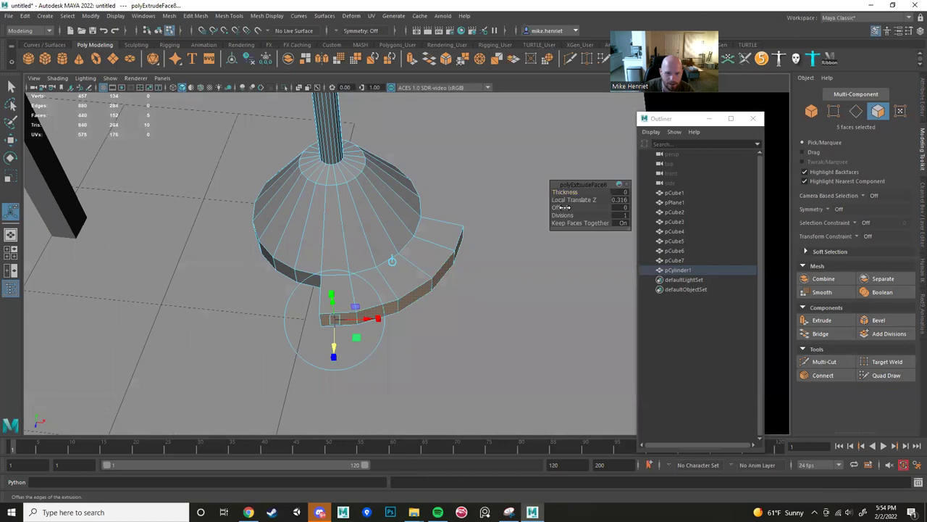
Create a polygon sphere in the middle of the room's floor.
scroll(393, 253, "down", 8)
left_click_drag(403, 226, 414, 244, "alt")
scroll(410, 190, "up", 5)
middle_click_drag(389, 132, 389, 242, "alt")
left_click_drag(389, 242, 385, 269, "alt")
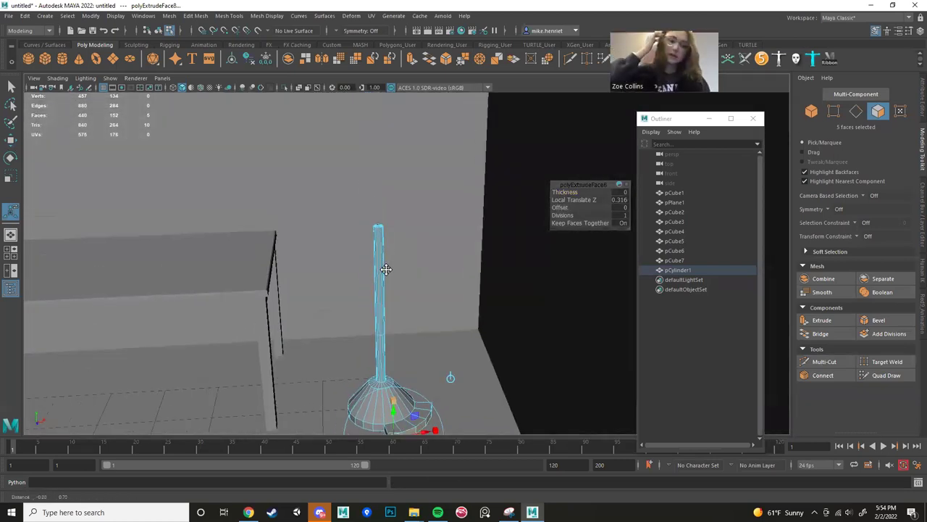
scroll(386, 270, "up", 4)
scroll(386, 270, "down", 10)
middle_click_drag(372, 290, 429, 198, "alt")
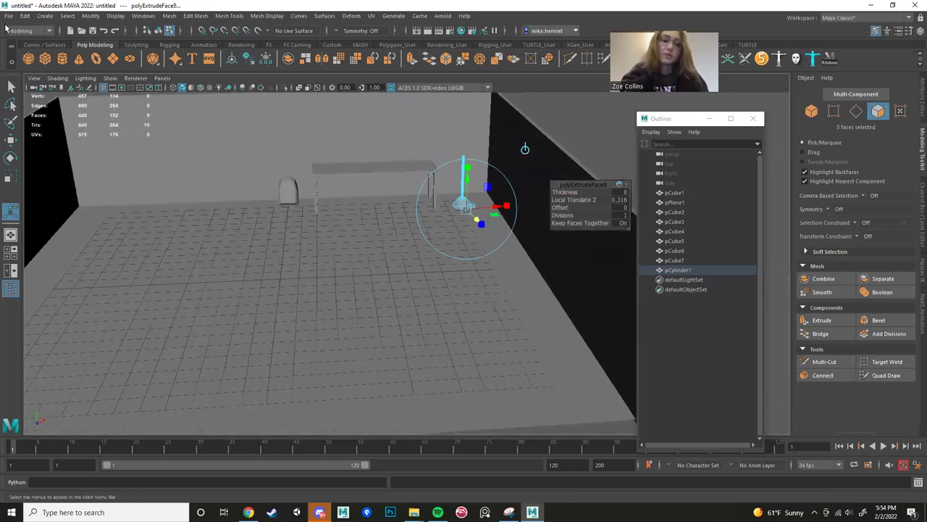
left_click(30, 62)
Select a patch of faces on the upper side of the sphere.
scroll(300, 221, "up", 5)
middle_click_drag(196, 226, 362, 223, "alt")
scroll(362, 224, "up", 3)
left_click_drag(363, 223, 278, 197, "alt")
middle_click_drag(277, 197, 484, 272, "alt")
scroll(435, 272, "up", 4)
right_click_drag(429, 275, 429, 273)
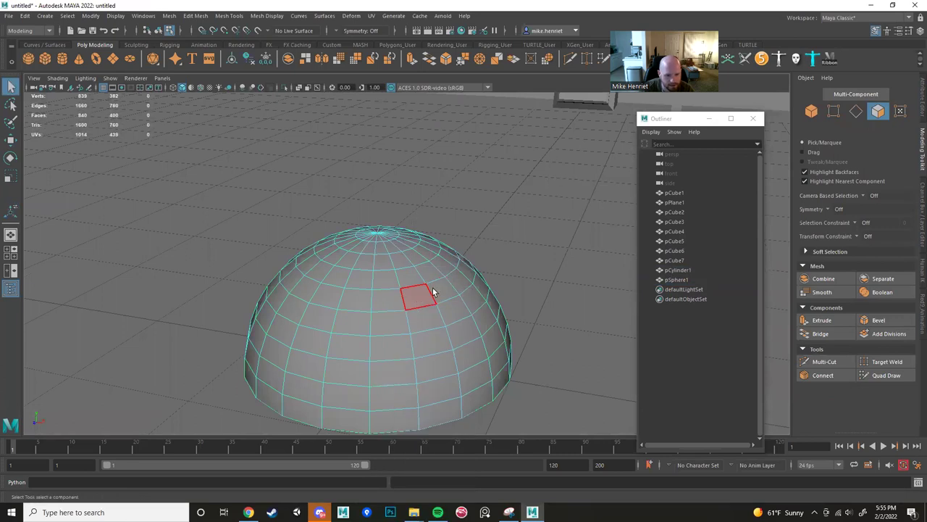
left_click_drag(433, 287, 471, 214, "alt")
middle_click_drag(470, 214, 475, 229, "alt")
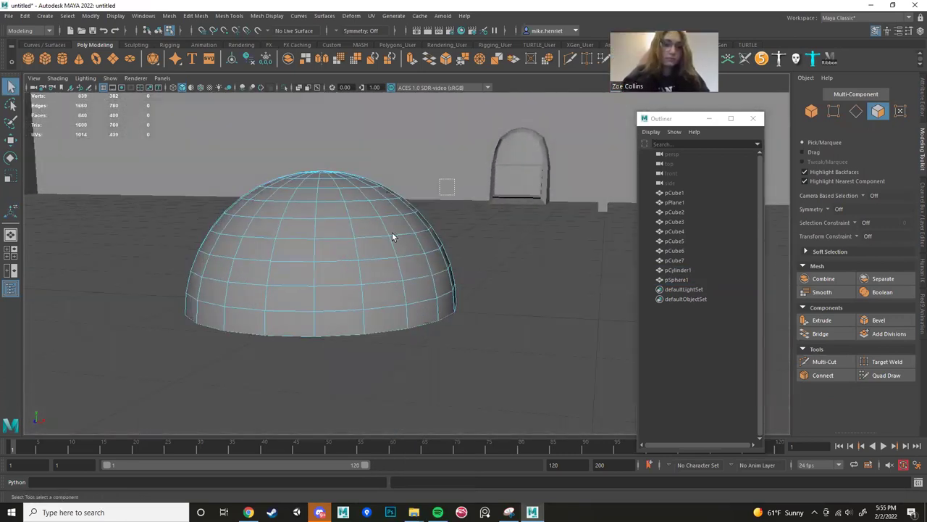
left_click_drag(450, 182, 352, 268)
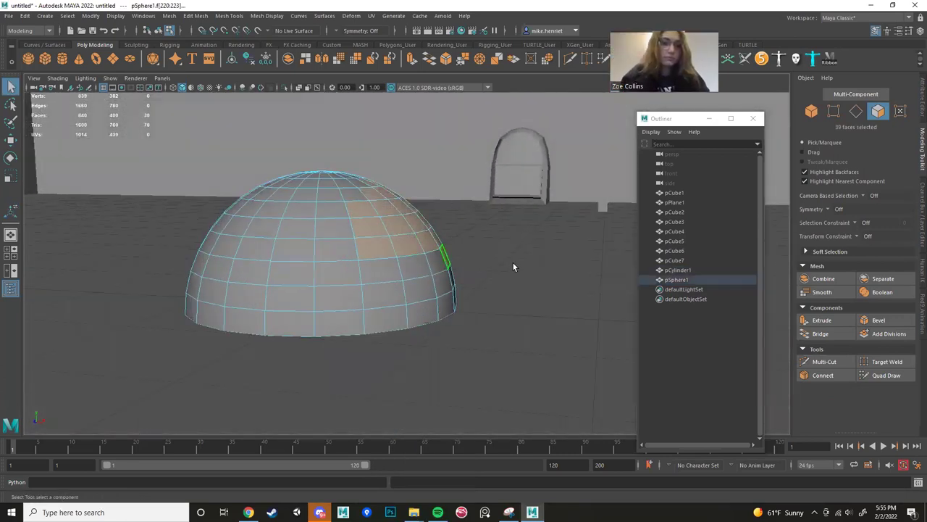
Extrude the selected sphere faces with a Thickness of 0.3.
left_click_drag(513, 265, 355, 277, "alt")
middle_click_drag(355, 275, 485, 227, "alt")
left_click_drag(485, 227, 403, 241, "alt")
scroll(401, 225, "up", 5)
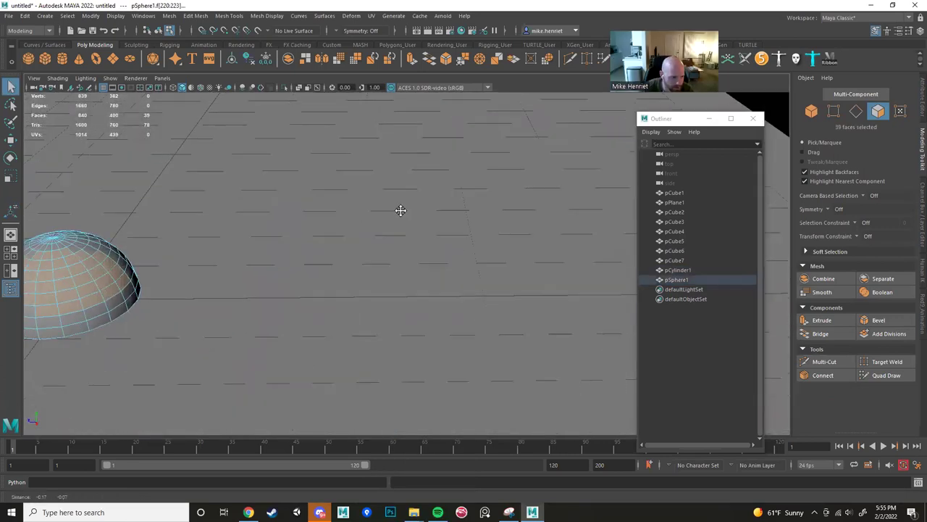
middle_click_drag(399, 210, 420, 213, "alt")
left_click_drag(420, 212, 436, 199, "alt")
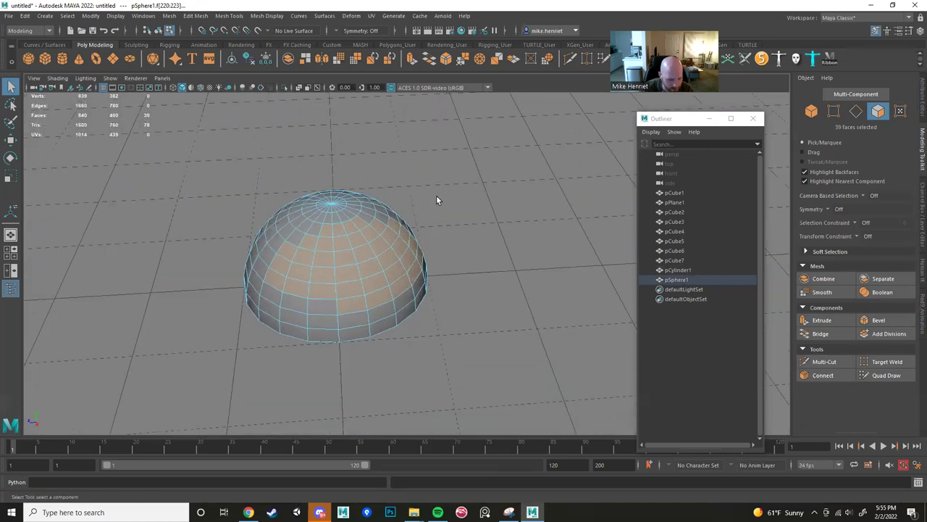
key("ctrl+e")
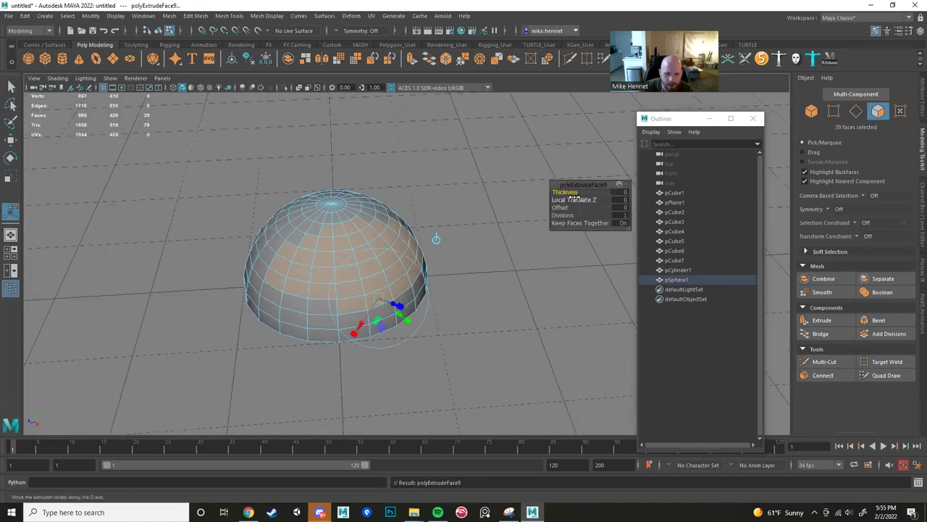
left_click_drag(570, 191, 531, 203)
Examine the extruded patch on the sphere from several angles.
middle_click_drag(530, 203, 307, 321, "alt")
right_click_drag(306, 321, 476, 314, "alt")
scroll(476, 314, "down", 4)
scroll(435, 319, "up", 4)
left_click_drag(455, 315, 416, 293, "alt")
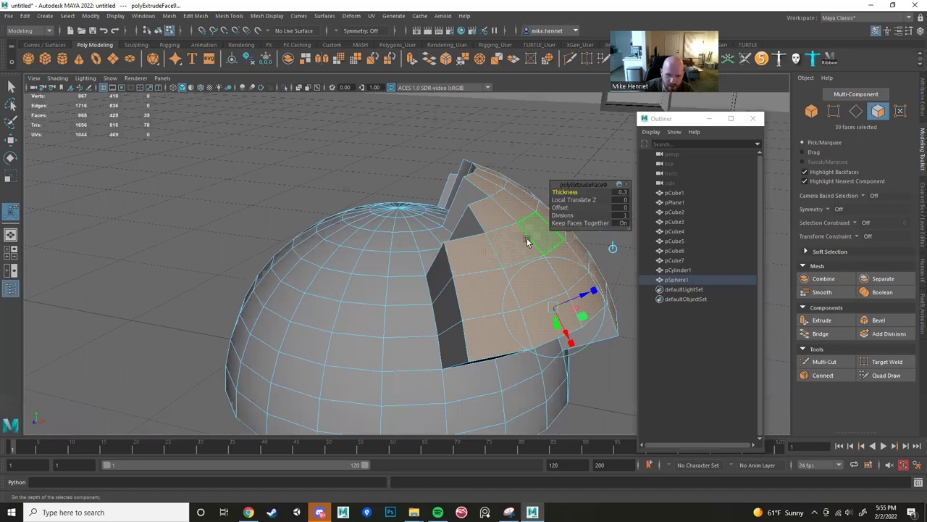
left_click_drag(527, 241, 458, 257, "alt")
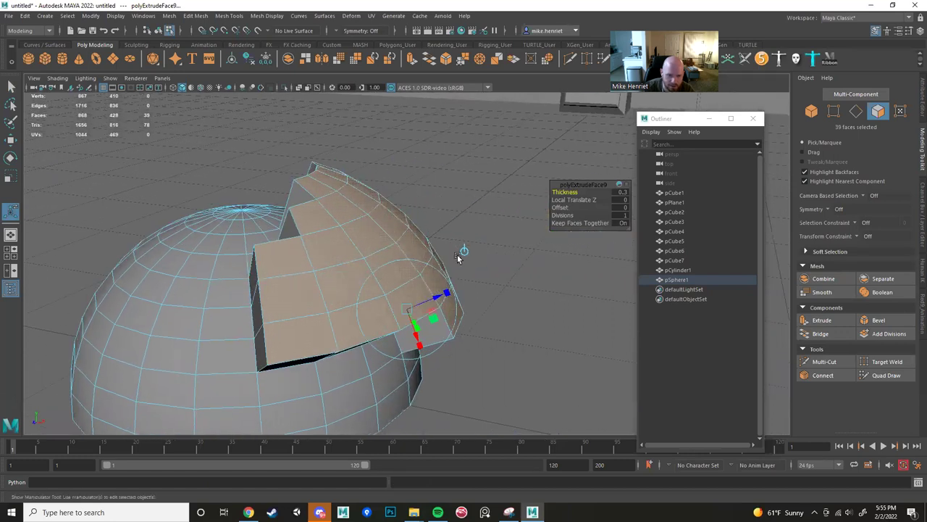
middle_click_drag(380, 214, 385, 182, "alt")
right_click_drag(384, 182, 306, 199, "alt")
scroll(432, 217, "down", 5)
middle_click_drag(432, 216, 269, 260, "alt")
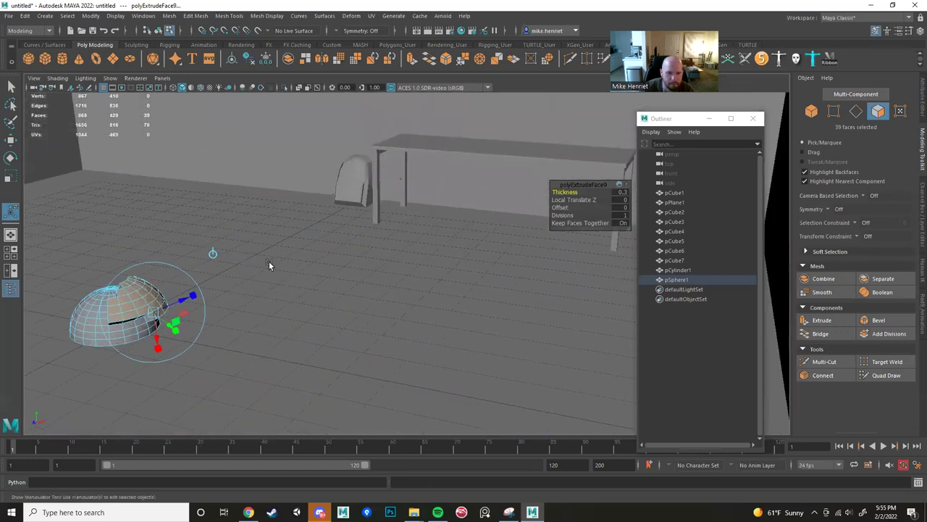
left_click_drag(268, 261, 289, 273, "alt")
middle_click_drag(289, 273, 289, 189, "alt")
Undo the sphere's face extrusion and clear the face selection.
key("ctrl+z")
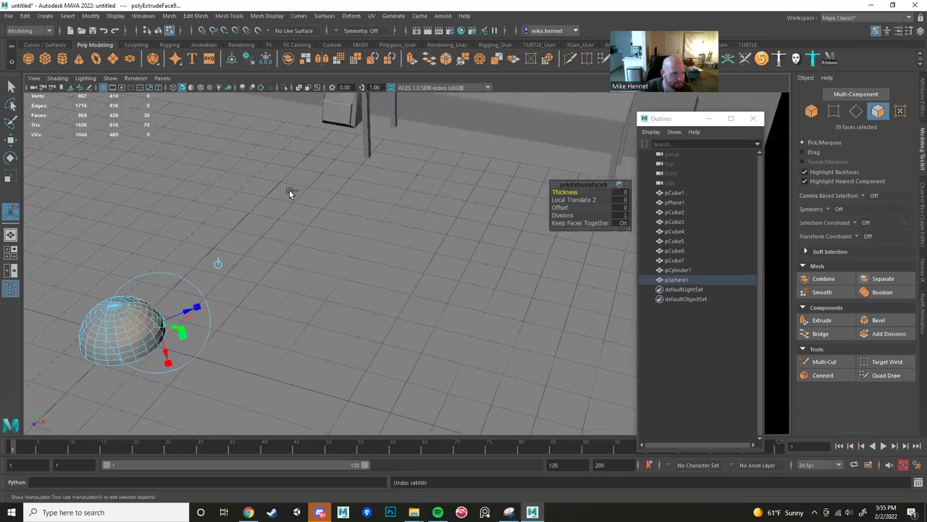
key("ctrl+z")
key("ctrl+z")
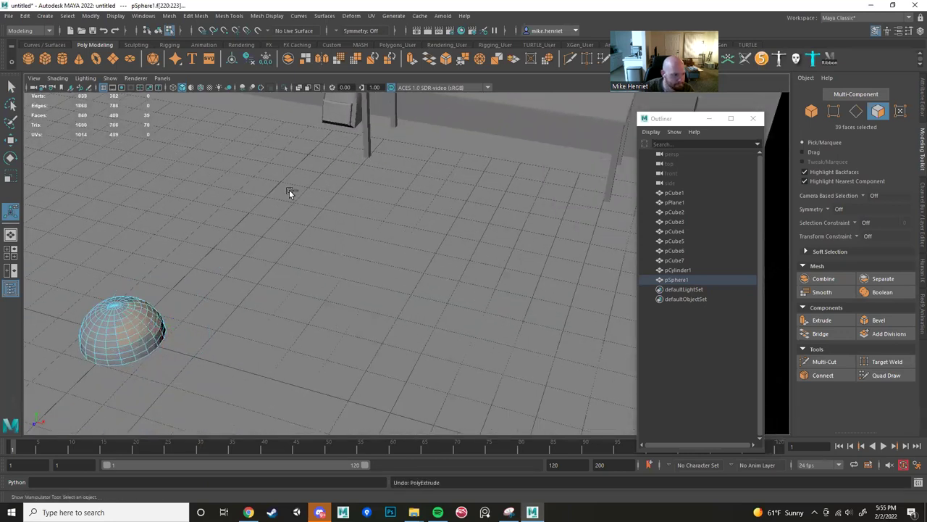
Create a polygon torus and raise it above the sphere.
middle_click_drag(225, 164, 270, 158, "alt")
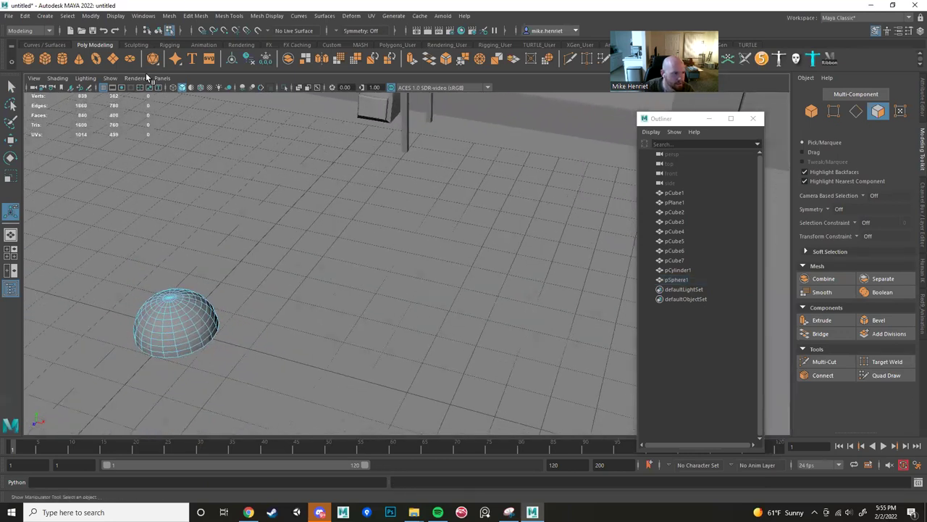
left_click(97, 61)
left_click_drag(207, 282, 191, 182)
Select a partial band of faces along the torus's inner ring and grow the selection to the neighbouring faces.
left_click_drag(255, 112, 281, 159, "alt")
key("f")
middle_click_drag(464, 235, 415, 236, "alt")
scroll(334, 221, "up", 3)
right_click_drag(420, 220, 420, 249)
left_click(375, 223)
left_click_drag(383, 228, 452, 241, "alt")
middle_click_drag(452, 240, 471, 186, "alt")
key("[")
double_click(470, 185, "shift")
key("shift+period")
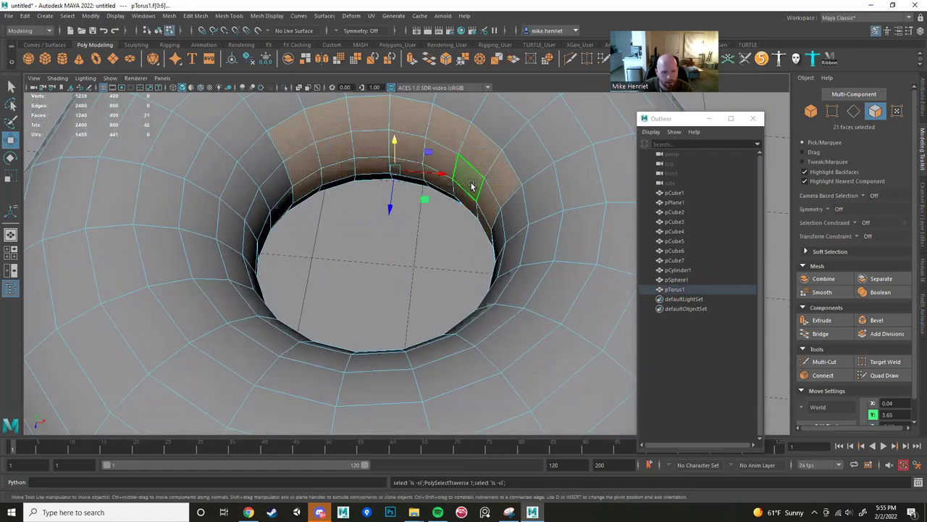
Extrude the selected inner faces of the torus with a Local Translate Z of about 0.058.
scroll(471, 186, "down", 4)
left_click_drag(456, 193, 440, 199, "alt")
scroll(439, 200, "up", 2)
middle_click_drag(440, 200, 477, 165, "alt")
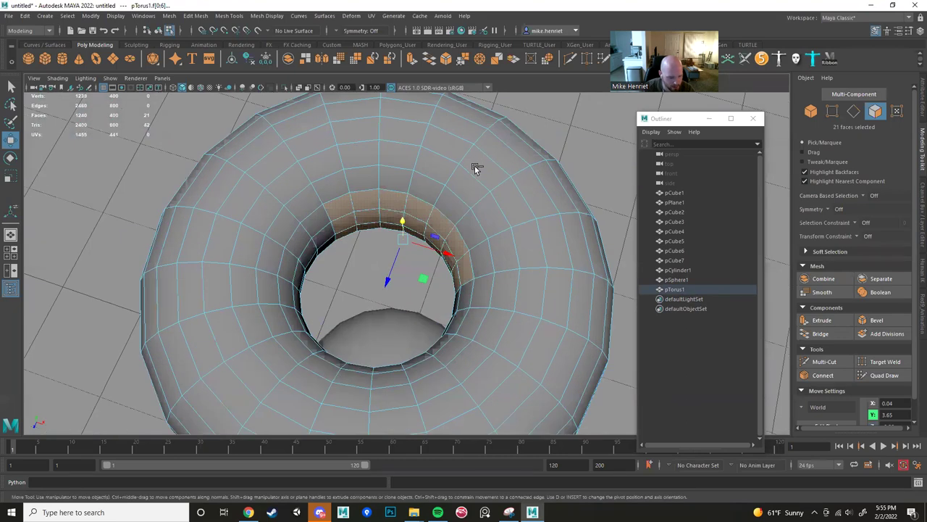
key("ctrl+e")
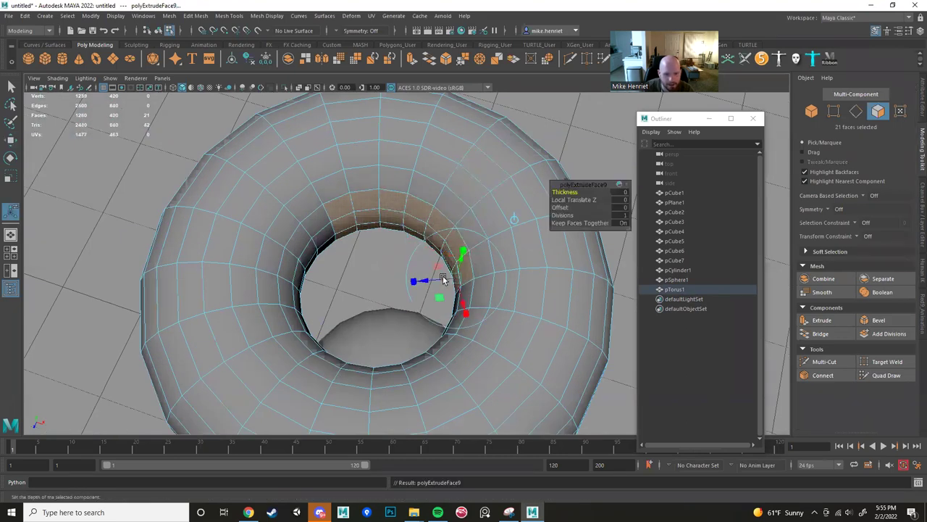
mouse_move(426, 282)
left_mouse_down()
mouse_move(306, 285)
mouse_move(205, 252)
mouse_move(290, 288)
mouse_move(322, 269)
mouse_move(416, 276)
left_mouse_up()
scroll(438, 251, "down", 6)
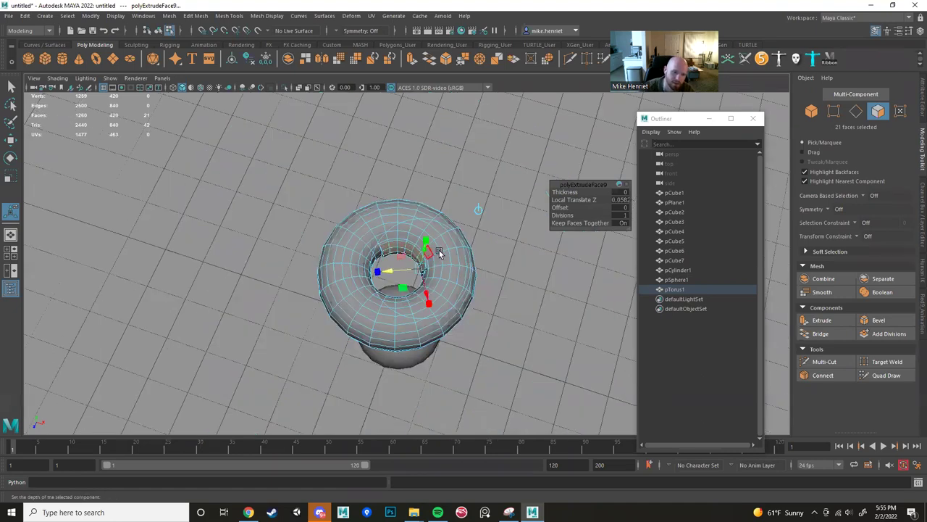
Return to object selection and delete the torus and the sphere.
scroll(435, 248, "up", 6)
scroll(431, 246, "up", 2)
scroll(408, 213, "down", 4)
right_click_drag(390, 175, 436, 153)
key("Delete")
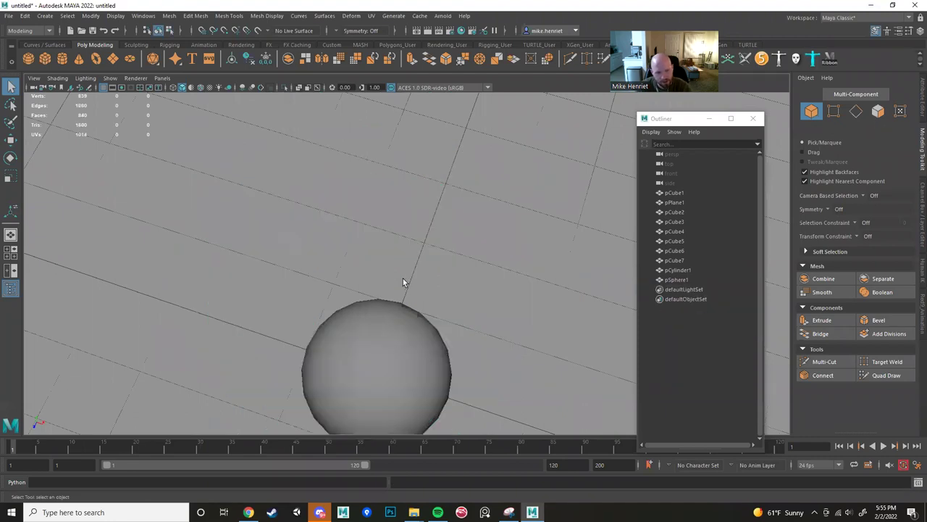
left_click(391, 342)
key("Delete")
scroll(417, 250, "down", 10)
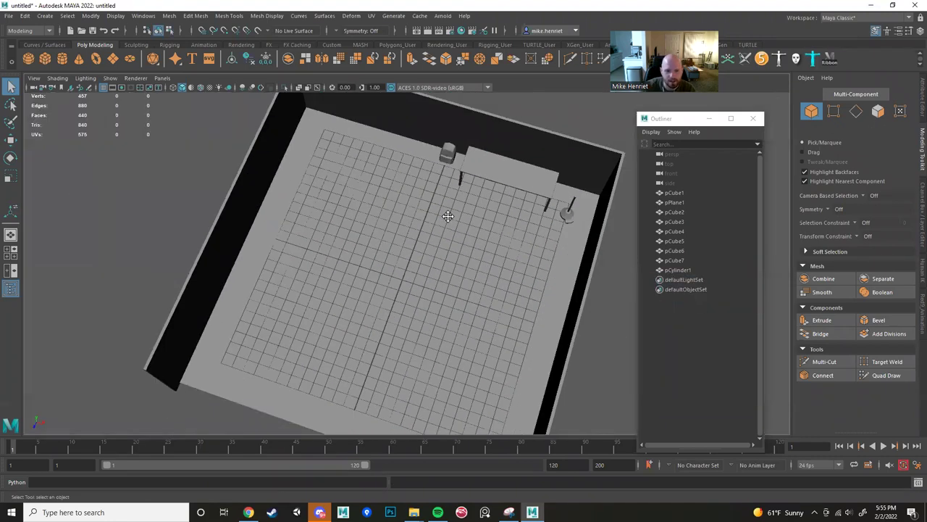
Examine the room scene with its walls, table and flared-base pole, up close and from a distance.
scroll(450, 215, "up", 4)
middle_click_drag(449, 215, 368, 271, "alt")
left_click_drag(368, 271, 459, 272, "alt")
scroll(391, 253, "down", 5)
scroll(458, 272, "up", 5)
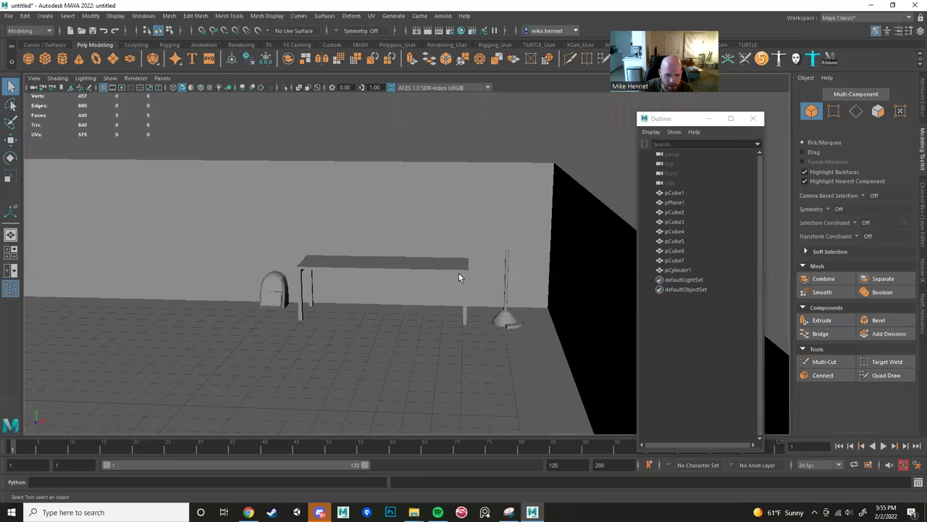
middle_click_drag(459, 272, 403, 249, "alt")
scroll(404, 249, "up", 5)
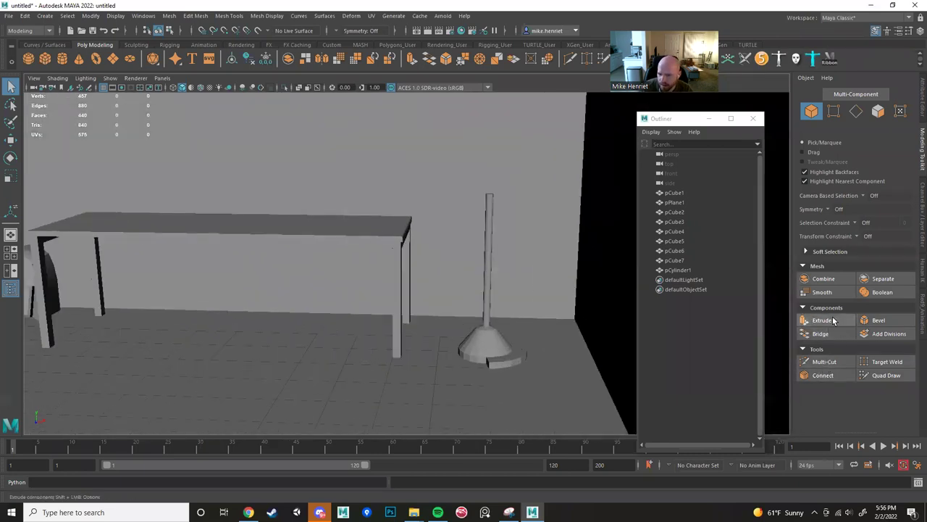
scroll(463, 252, "down", 8)
left_click_drag(333, 266, 368, 303, "alt")
scroll(342, 248, "up", 5)
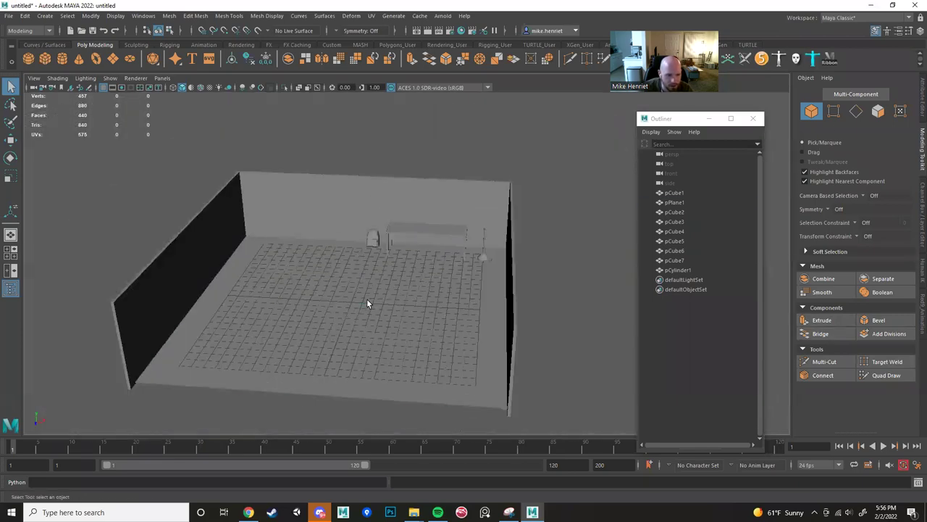
left_click(368, 303)
left_click_drag(424, 255, 386, 246, "alt")
Delete the floor's front half and the three left columns of its remaining faces, plus the left wall.
right_click_drag(385, 245, 387, 271)
scroll(347, 253, "down", 4)
left_click_drag(339, 253, 353, 239, "alt")
left_click_drag(271, 265, 368, 347, "alt")
scroll(374, 341, "up", 5)
scroll(319, 304, "down", 2)
left_click_drag(315, 302, 417, 255, "alt")
left_click_drag(412, 307, 456, 272, "alt")
middle_click_drag(457, 272, 456, 276, "alt")
left_click_drag(455, 276, 410, 253, "alt")
left_click_drag(341, 341, 352, 330)
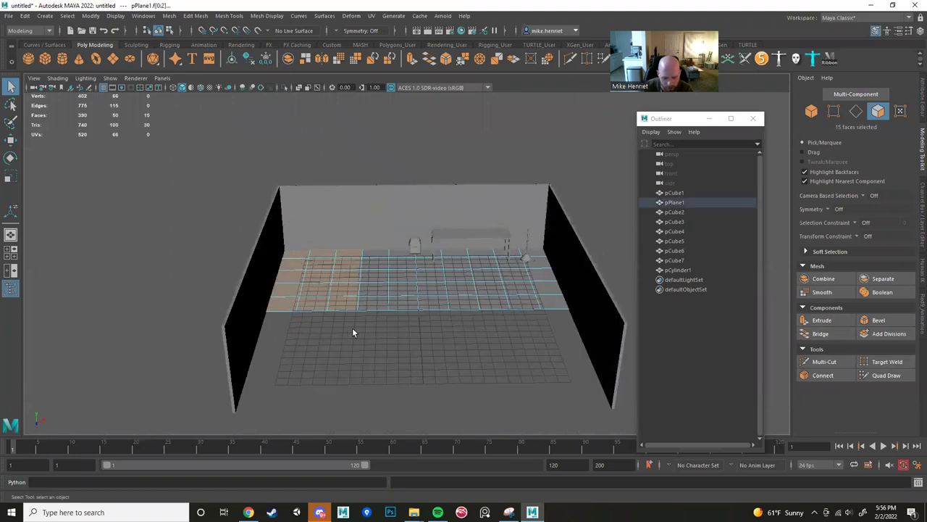
key("Delete")
right_click_drag(267, 230, 294, 212)
key("Delete")
Shorten the right wall by moving its front-end vertices back to the floor's cut edge.
left_click(587, 265)
left_click_drag(587, 265, 433, 212, "alt")
right_click_drag(433, 212, 383, 211)
left_click_drag(484, 178, 554, 308)
key("w")
left_click_drag(572, 252, 405, 256)
left_click_drag(507, 293, 456, 319, "alt")
Shorten the back wall by moving its left-end vertices inward to the floor's trimmed left edge.
left_click(281, 218)
left_click(281, 217)
left_click_drag(254, 245, 246, 204, "alt")
right_click_drag(245, 204, 197, 201)
left_click_drag(208, 166, 252, 288)
left_click_drag(331, 233, 338, 236)
scroll(464, 297, "up", 5)
left_click(399, 281)
left_click_drag(400, 281, 191, 246, "alt")
scroll(186, 233, "up", 3)
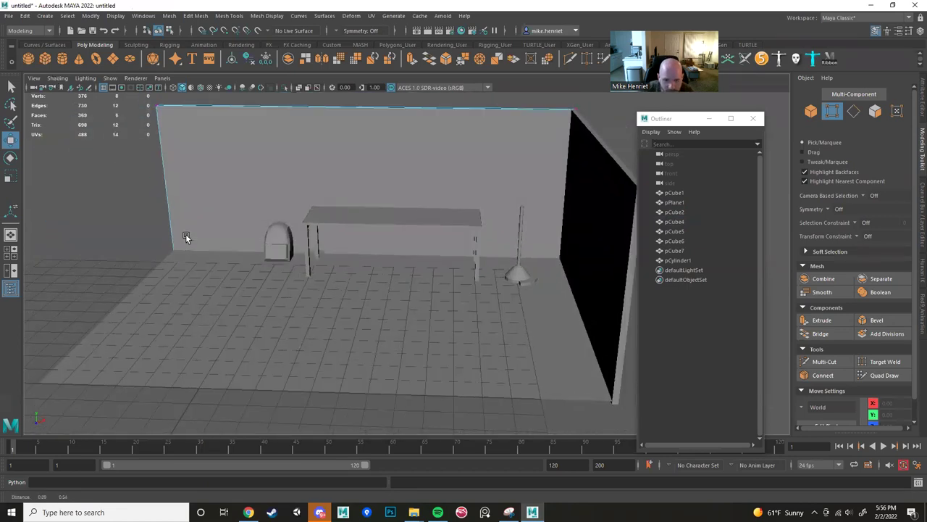
Create a polygon sphere and move it above the floor to about X 3.35, Y 4.77.
middle_click_drag(186, 234, 188, 265, "alt")
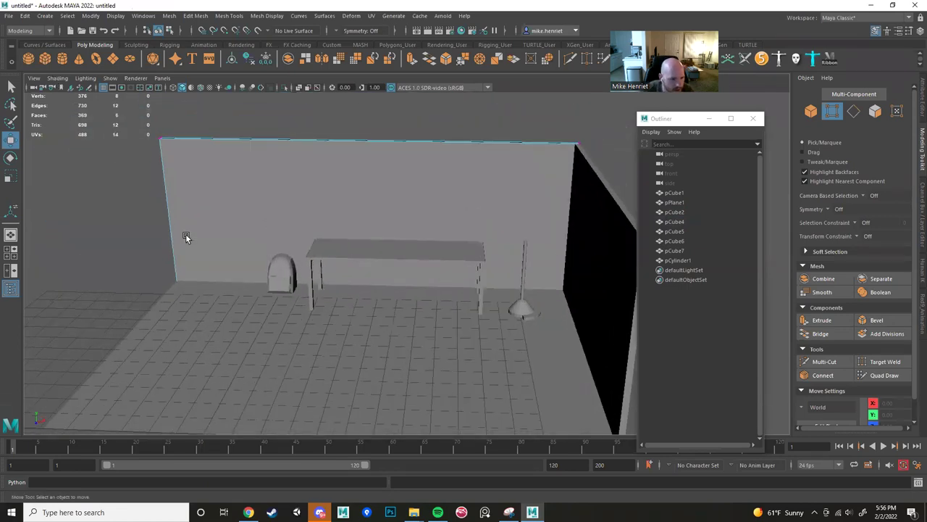
scroll(222, 234, "down", 5)
scroll(261, 270, "up", 3)
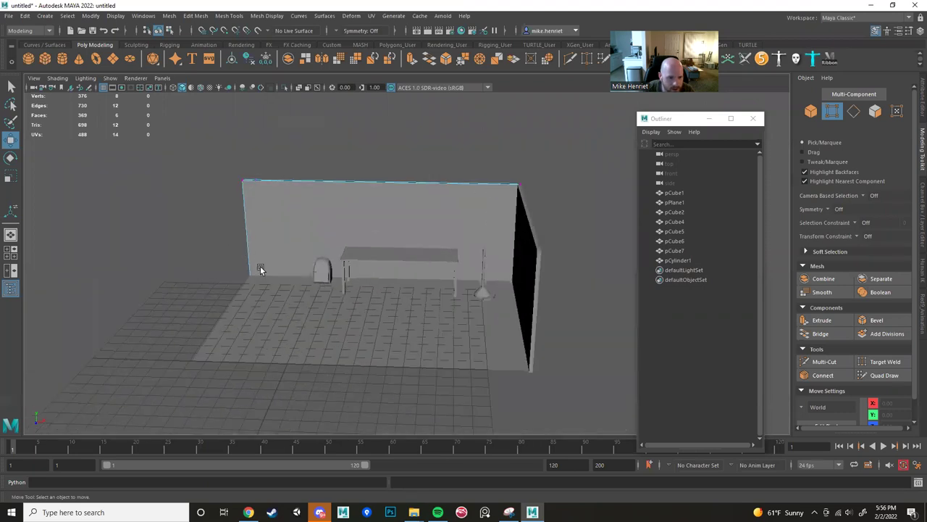
scroll(295, 244, "up", 3)
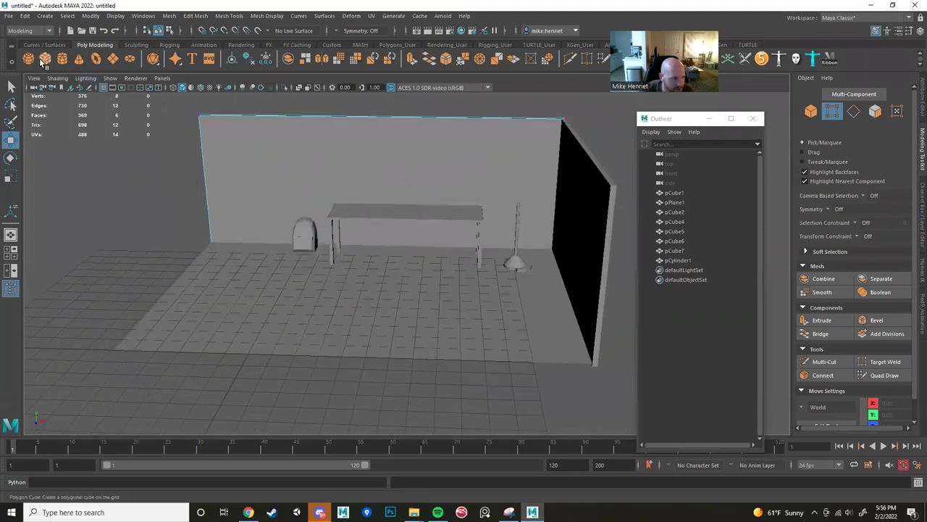
left_click(29, 58)
scroll(239, 231, "up", 3)
left_click_drag(158, 396, 199, 275)
middle_click_drag(200, 275, 335, 300, "alt")
right_click_drag(335, 300, 405, 293, "alt")
middle_click_drag(405, 293, 424, 290, "alt")
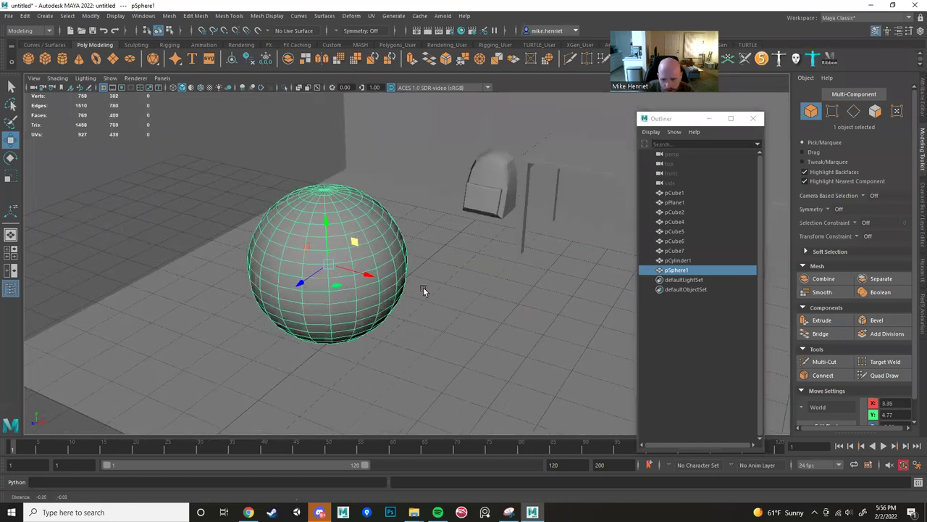
Merge one vertex on the sphere's upper front into its right-hand neighbour with Target Weld.
left_click(885, 361)
left_click_drag(412, 208, 383, 233, "alt")
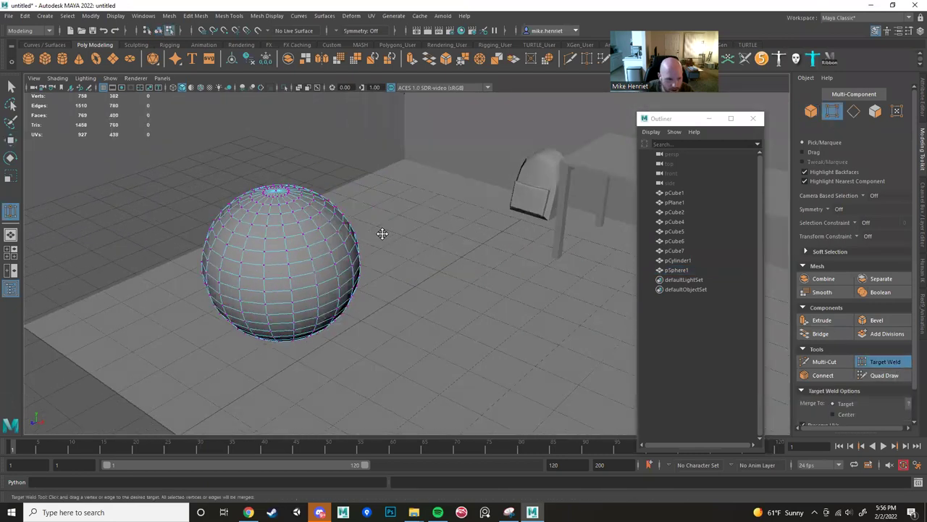
key("f")
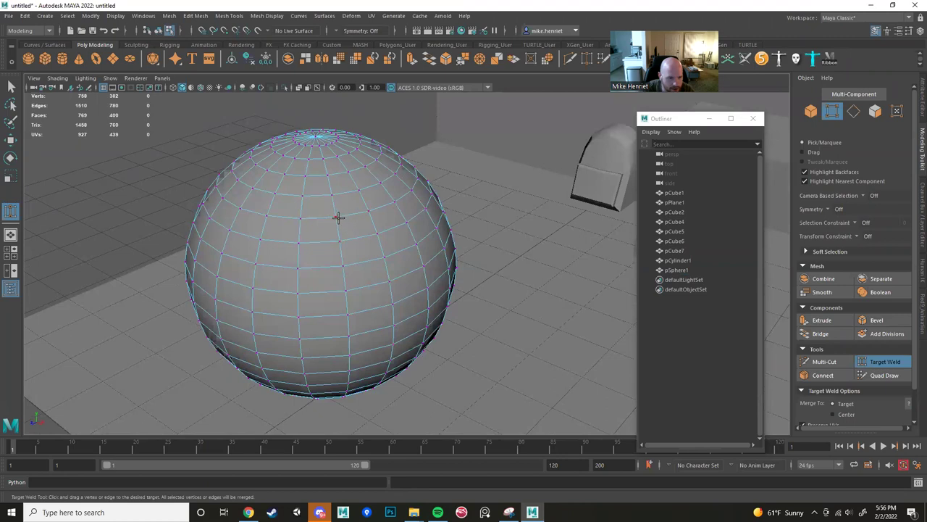
left_click_drag(338, 217, 369, 213)
key("ctrl+z")
left_click_drag(348, 214, 366, 209)
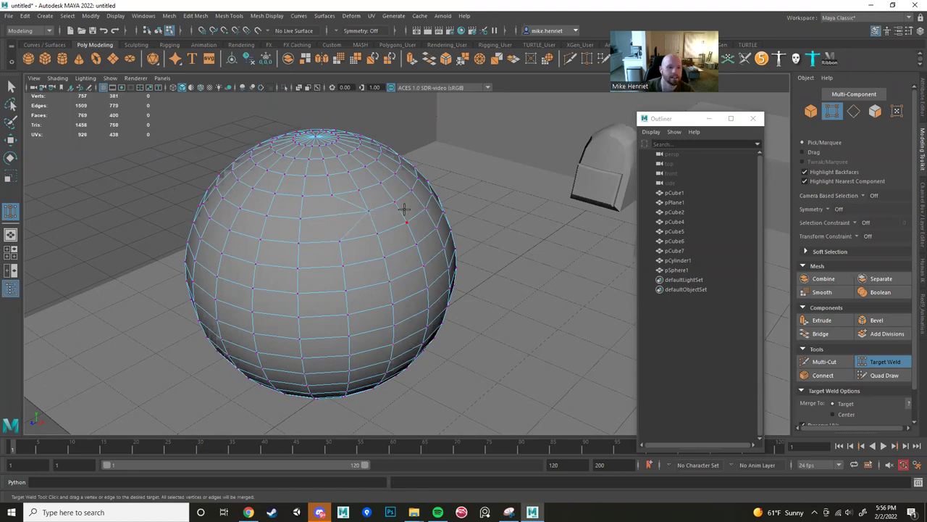
Select the welded vertex and move it slightly toward the merged vertex's original spot.
key("w")
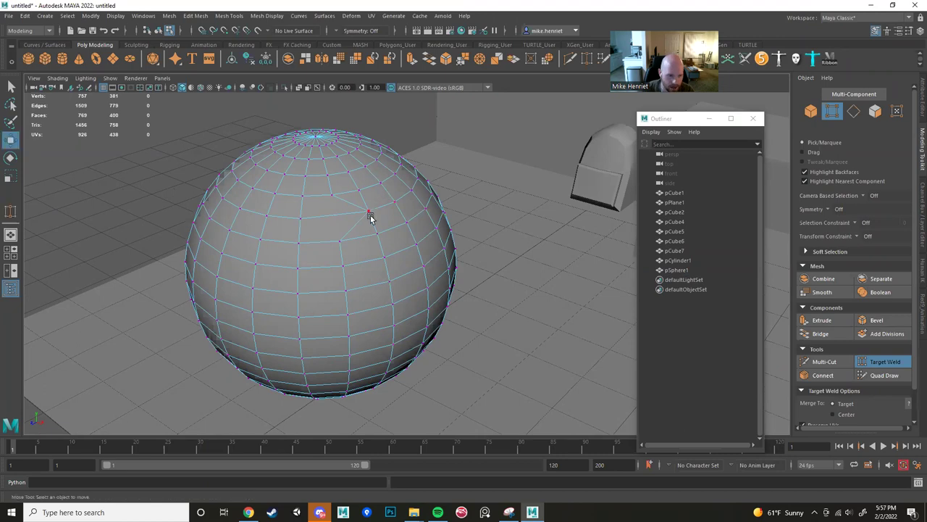
left_click(360, 219)
mouse_move(360, 218)
left_mouse_down("alt")
mouse_move(295, 261)
mouse_move(376, 224)
left_mouse_up("alt")
left_click_drag(353, 266, 338, 270)
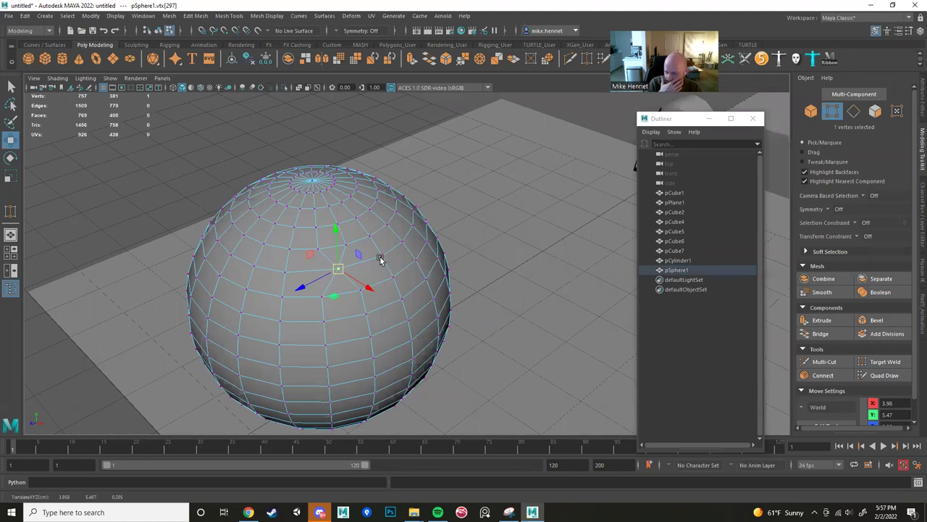
Delete two vertically adjacent faces below the welded vertex to open a hole in the sphere.
left_click_drag(378, 224, 386, 215, "alt")
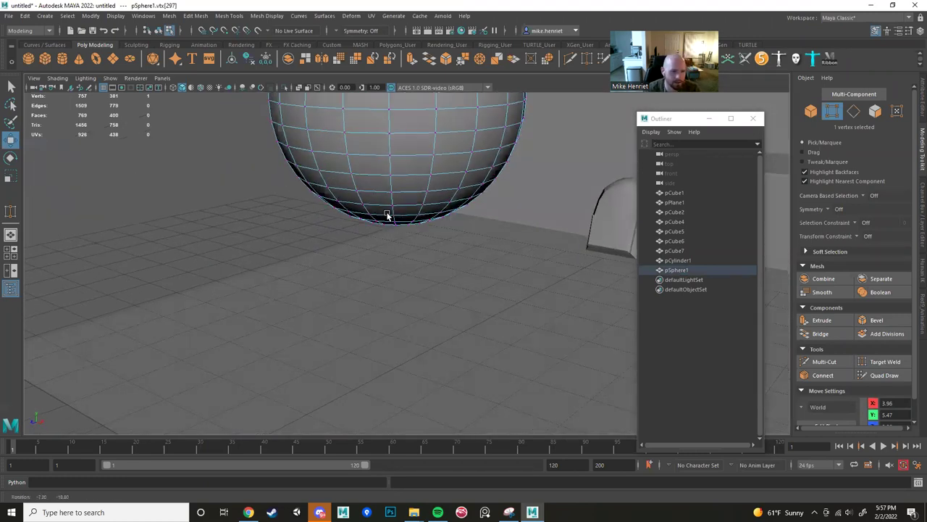
middle_click_drag(387, 215, 380, 302, "alt")
scroll(380, 302, "up", 5)
left_click_drag(380, 302, 379, 293, "alt")
scroll(380, 293, "down", 3)
right_click_drag(374, 193, 371, 224)
left_click(369, 233, "shift")
key("Delete")
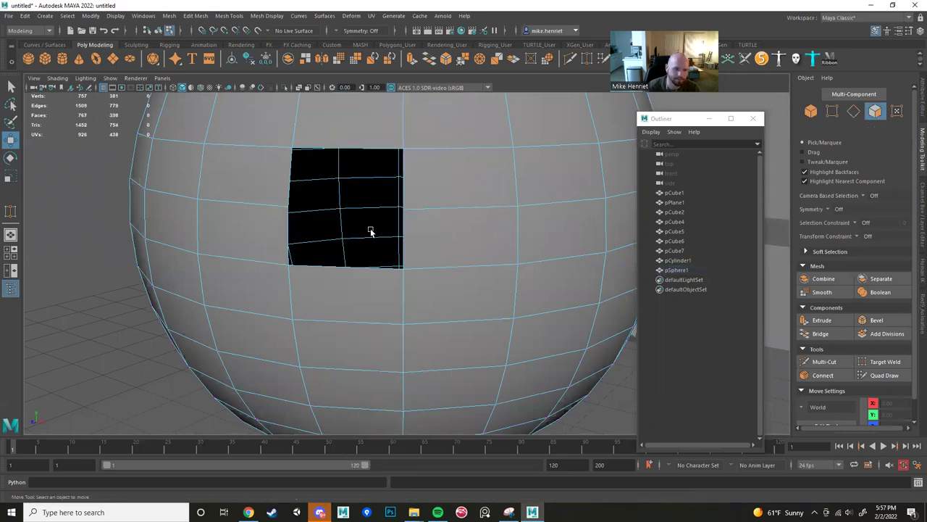
Extrude the two edges on the hole's left side and move them across toward its right side.
scroll(363, 228, "down", 4)
left_click_drag(344, 232, 252, 204, "alt")
right_click_drag(188, 174, 190, 155)
left_click(193, 169)
left_click(193, 200, "shift")
left_click_drag(219, 206, 236, 218, "alt")
key("ctrl+e")
key("w")
mouse_move(269, 269)
left_mouse_down()
mouse_move(294, 253)
mouse_move(307, 263)
left_mouse_up()
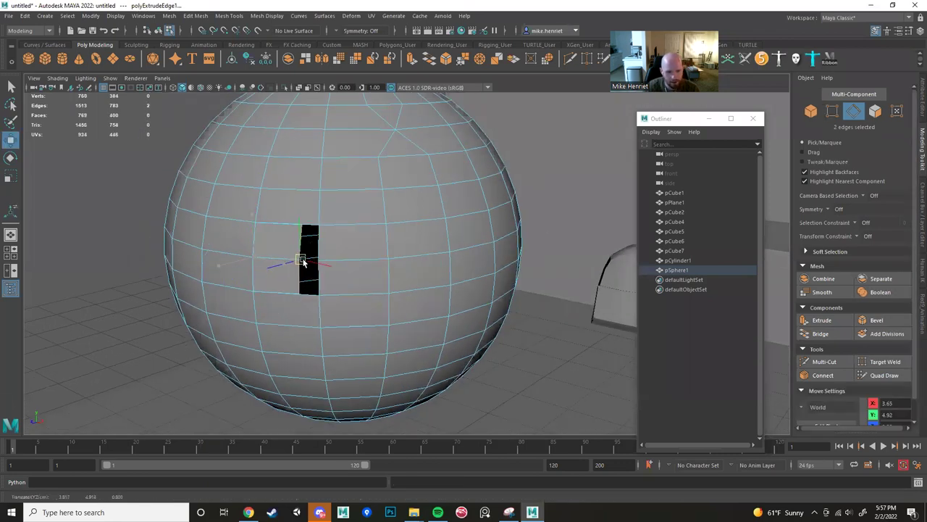
Close the remaining gap by welding the extruded edges to the hole's right border with Target Weld.
left_click(889, 362)
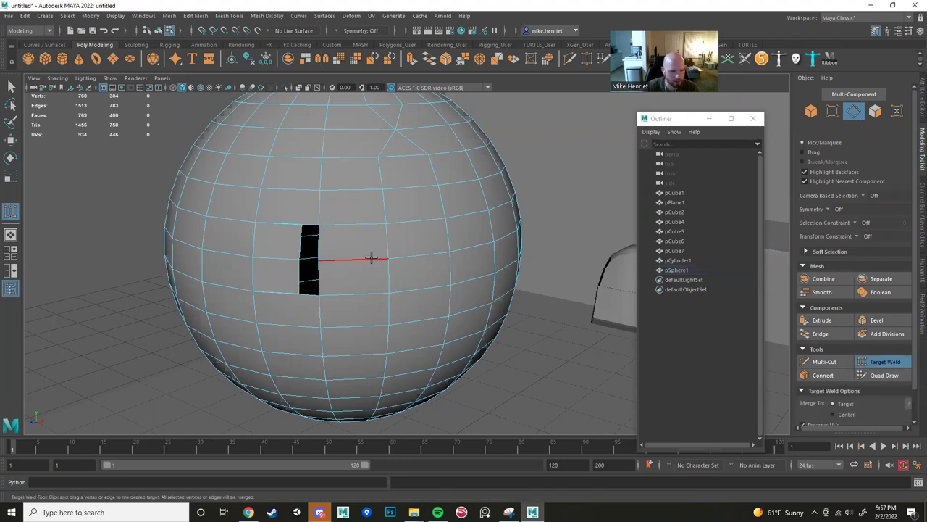
left_click_drag(316, 241, 321, 241)
left_click_drag(301, 277, 326, 278)
Examine the sphere's repaired hole and the welded vertex area from several sides.
scroll(351, 277, "down", 5)
left_click_drag(381, 270, 400, 267, "alt")
middle_click_drag(401, 267, 334, 251, "alt")
scroll(333, 250, "up", 6)
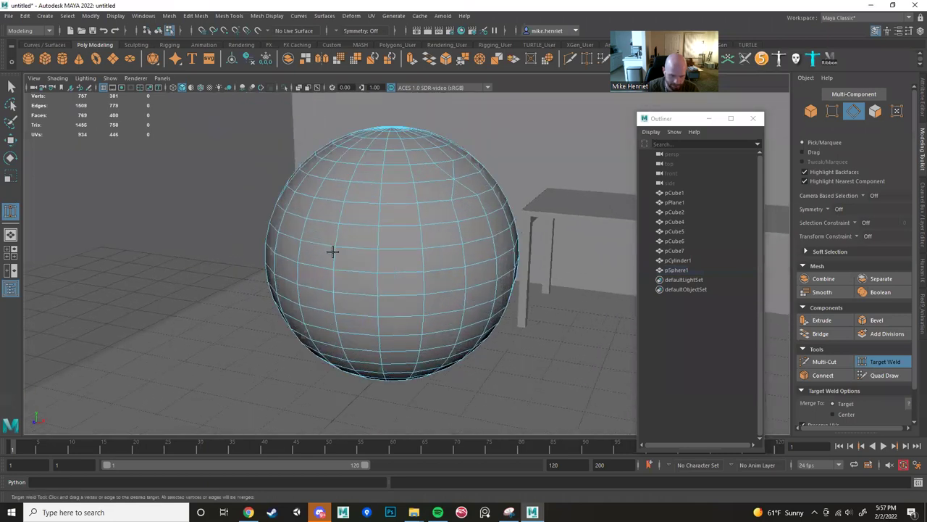
scroll(340, 249, "down", 3)
left_click_drag(345, 251, 334, 251, "alt")
middle_click_drag(334, 251, 407, 265, "alt")
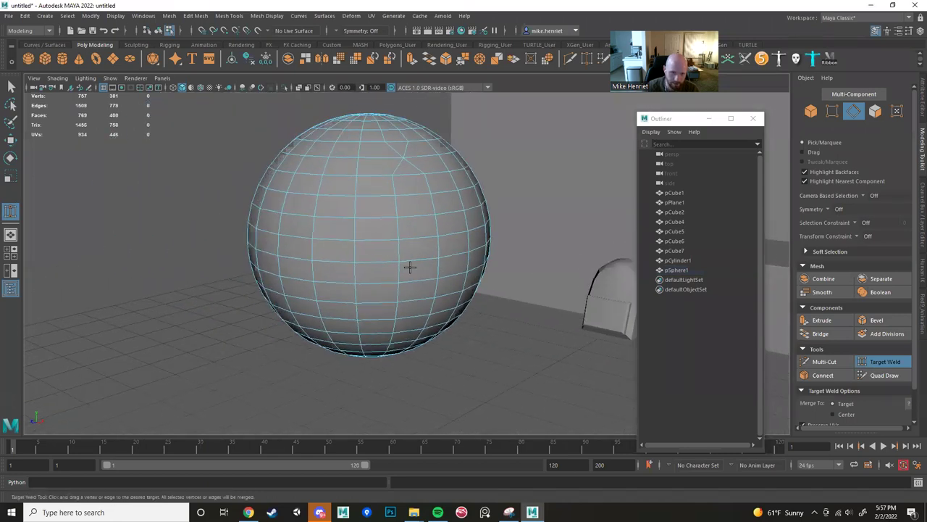
left_click_drag(416, 262, 407, 275, "alt")
middle_click_drag(406, 274, 459, 268, "alt")
scroll(459, 268, "up", 3)
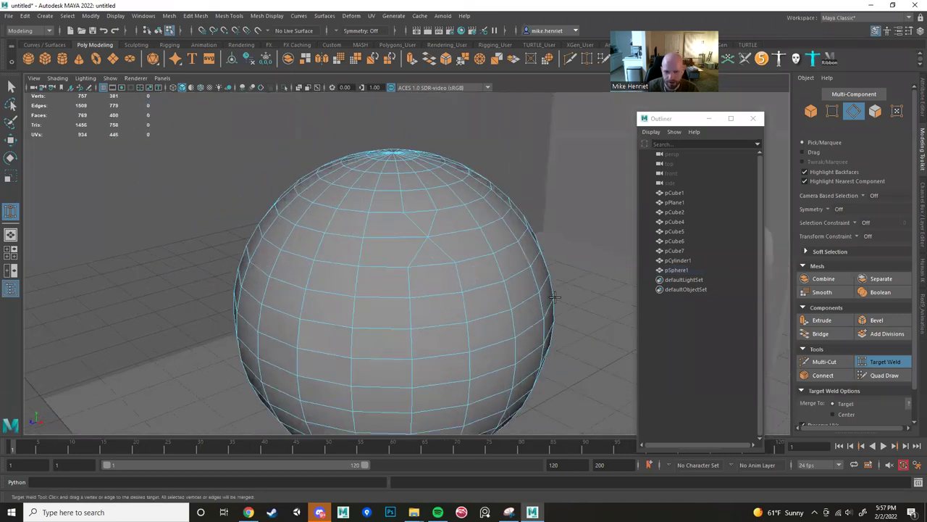
key("w")
scroll(425, 264, "down", 3)
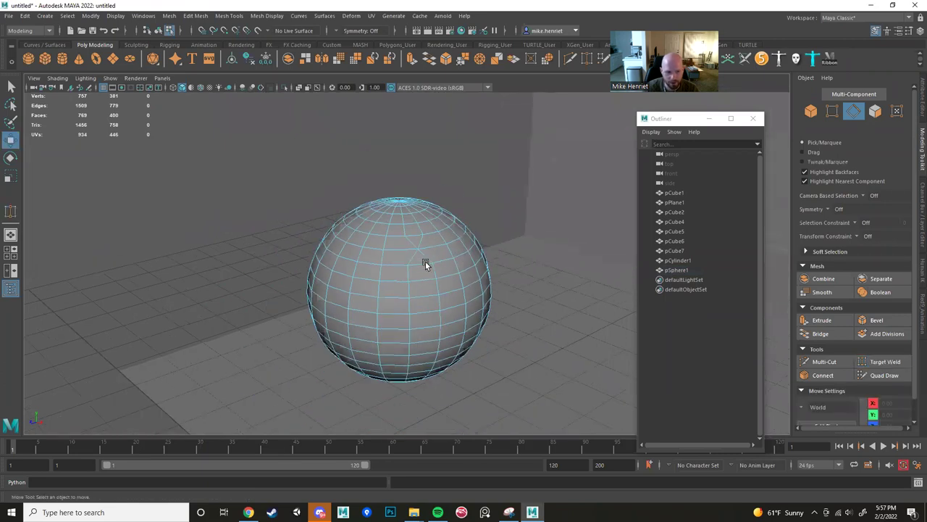
left_click_drag(400, 261, 292, 258, "alt")
middle_click_drag(427, 260, 289, 262, "alt")
left_click_drag(289, 263, 384, 252, "alt")
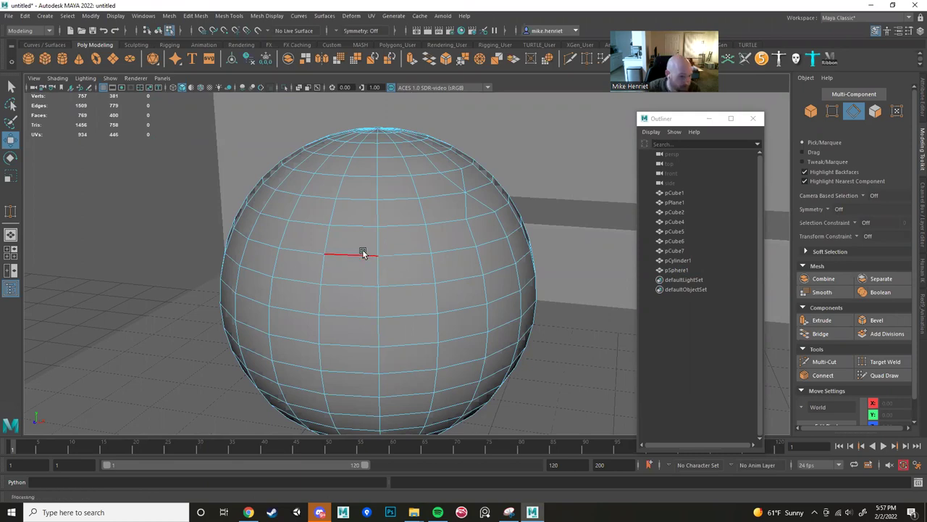
Delete the horizontal edge loop just above the sphere's equator together with its vertices.
scroll(413, 243, "down", 5)
double_click(414, 273)
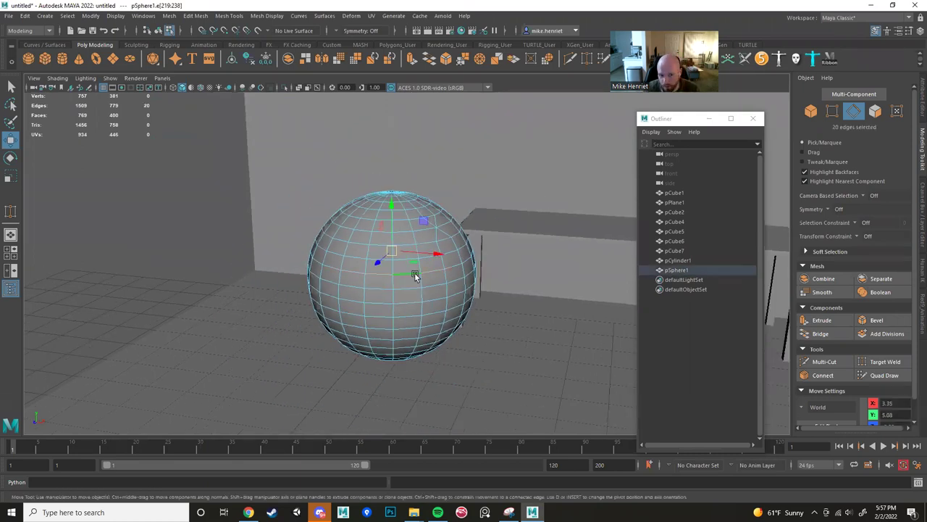
scroll(414, 275, "up", 3)
double_click(411, 315)
key("Delete")
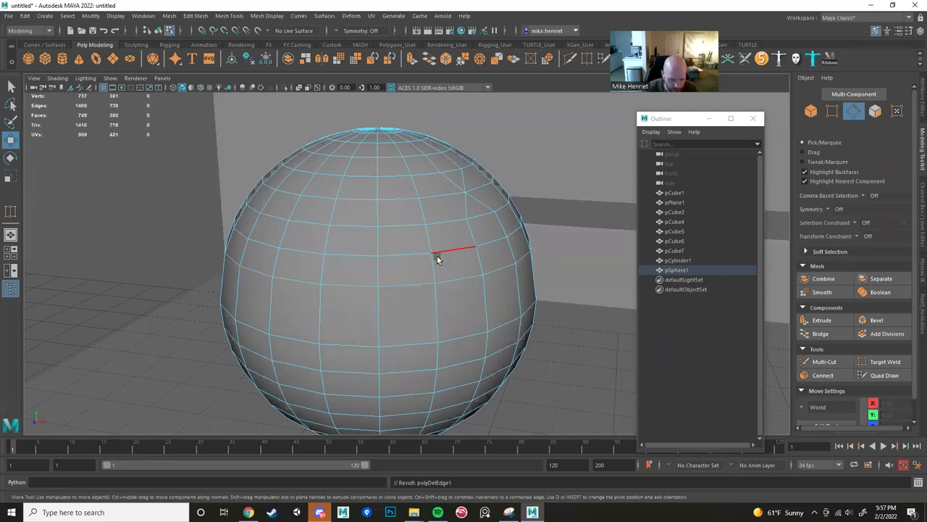
Delete only the edges of the second loop above the sphere's equator, keeping its vertices.
double_click(418, 256)
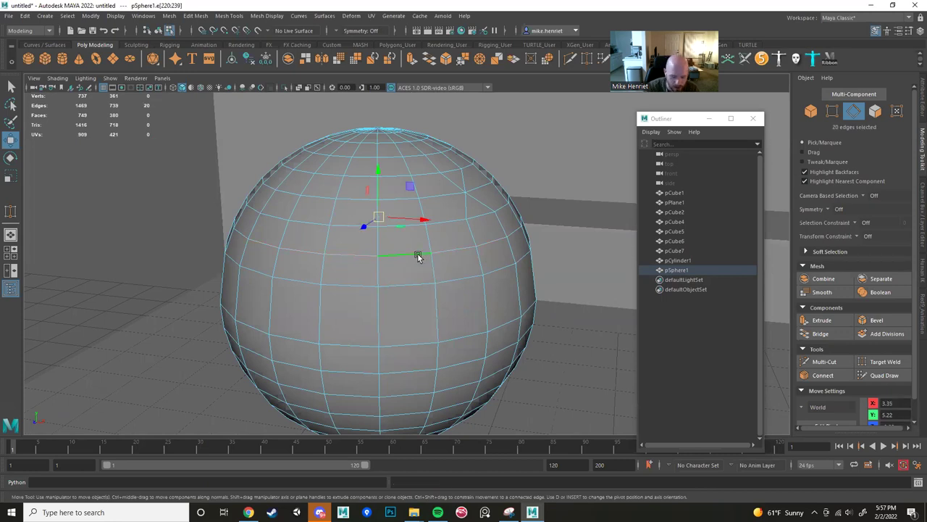
key("Delete")
key("ctrl+z")
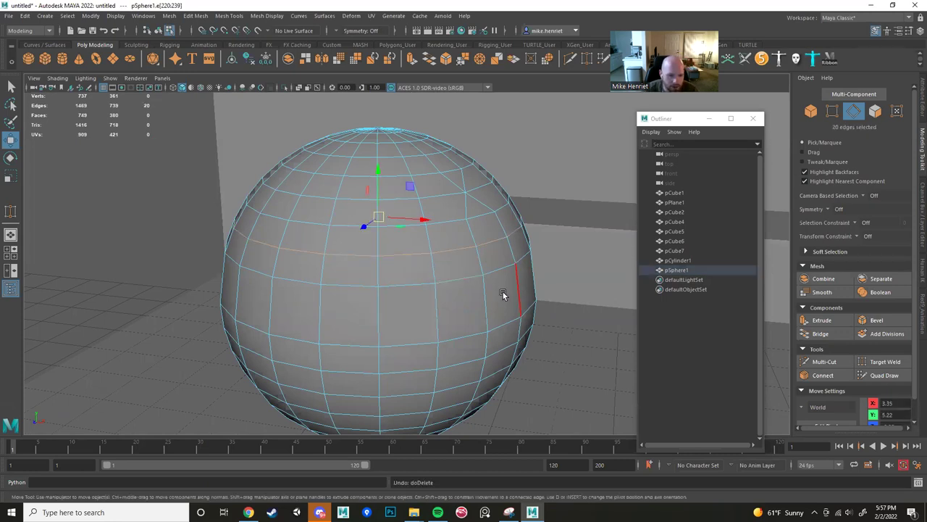
left_click_drag(503, 294, 395, 256, "alt")
left_click_drag(280, 240, 389, 304, "alt")
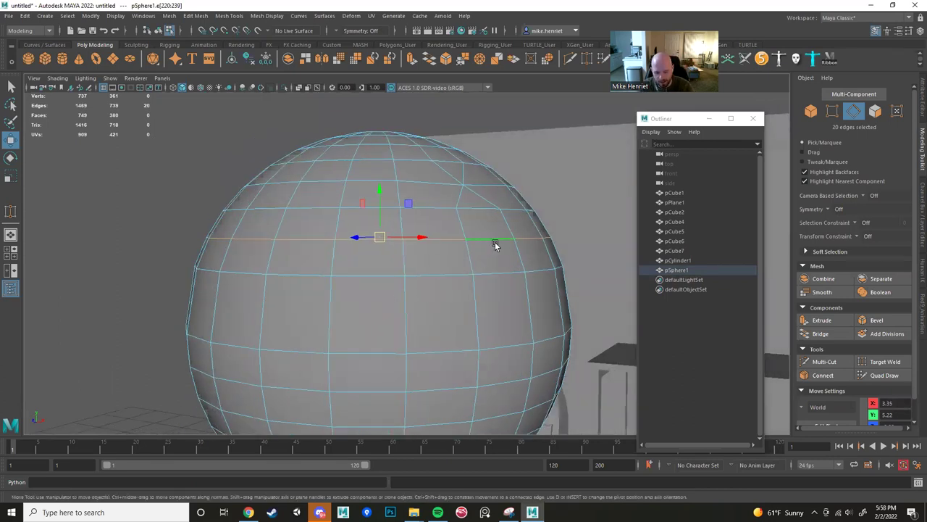
key("Delete")
Select the row of leftover vertices across the sphere's upper half and delete them.
right_click_drag(402, 241, 373, 240)
left_click_drag(586, 217, 174, 268)
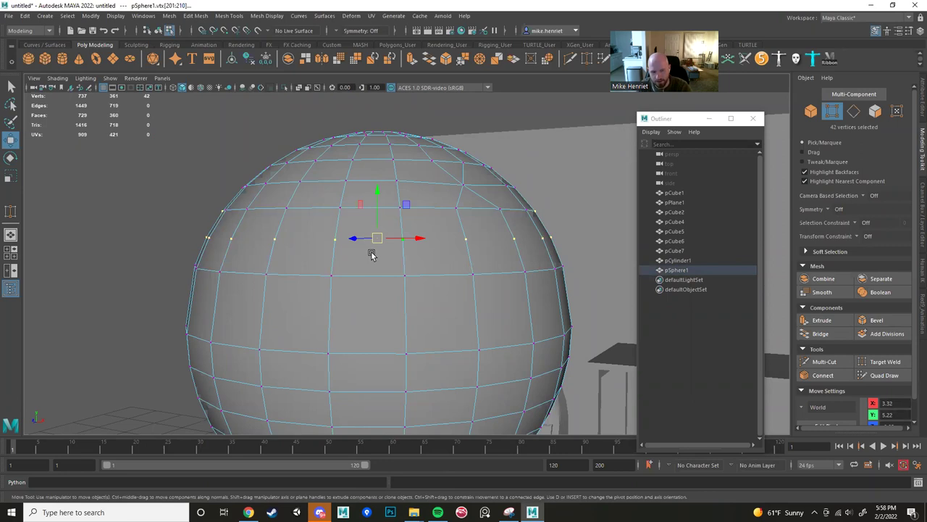
key("Delete")
Delete the horizontal edge loop just below the sphere's equator together with its vertices.
right_click_drag(388, 236, 413, 371)
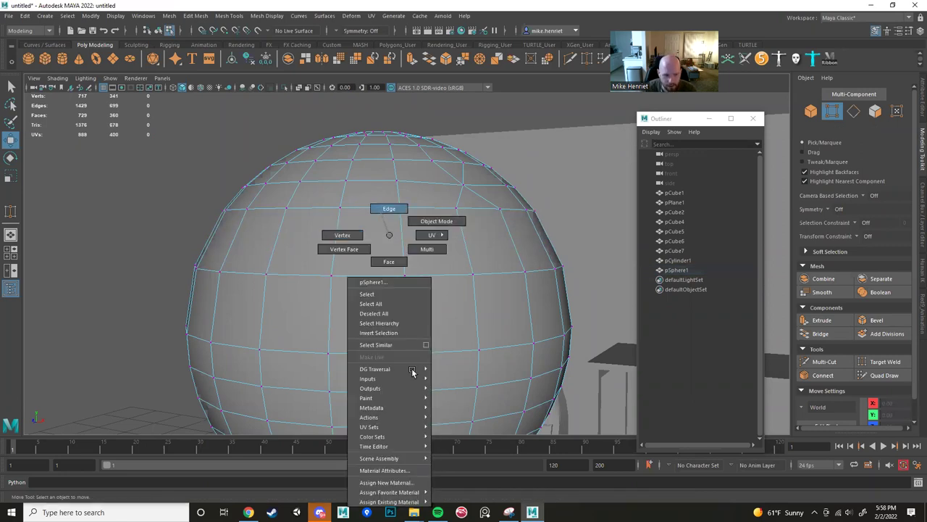
double_click(379, 355)
double_click(376, 391)
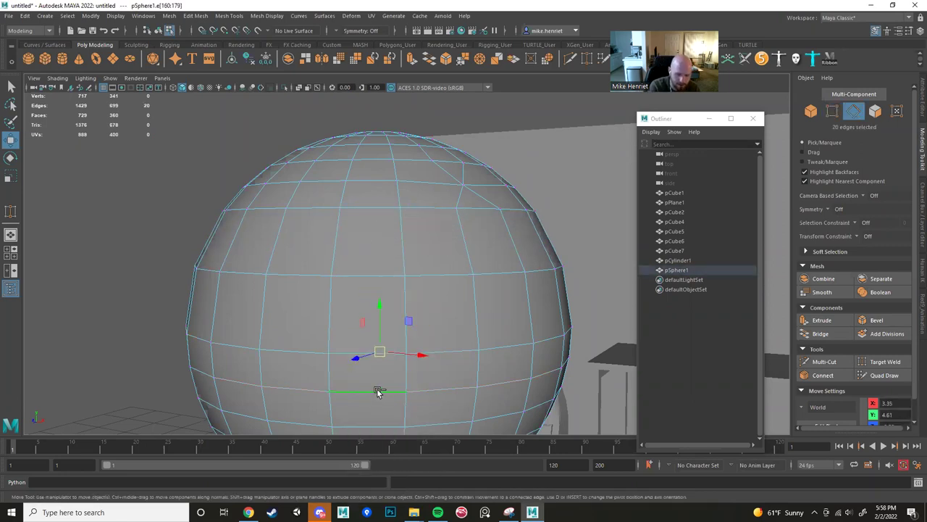
key("Delete")
left_click_drag(476, 321, 472, 276, "alt")
scroll(472, 272, "up", 5)
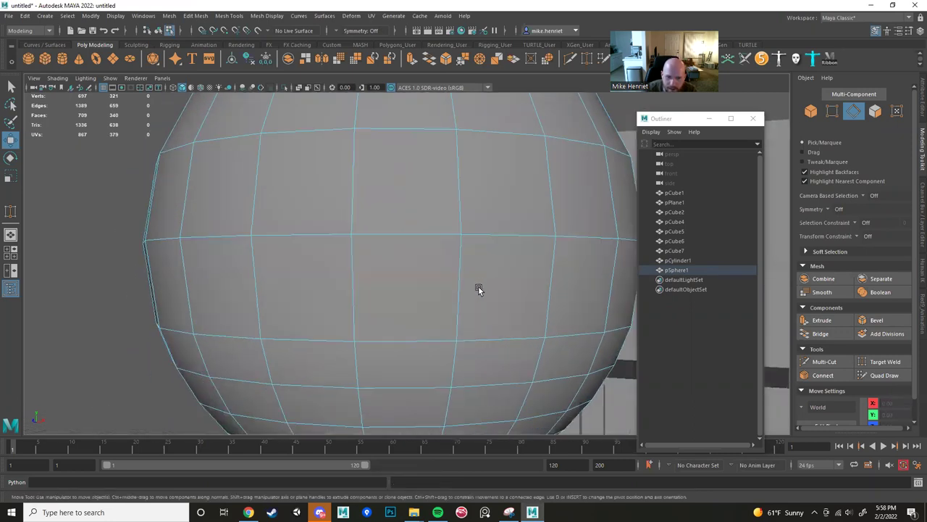
Show the sphere's vertices for checking and undo the deletion of the loop below the equator.
right_click_drag(452, 244, 403, 241)
scroll(375, 264, "down", 5)
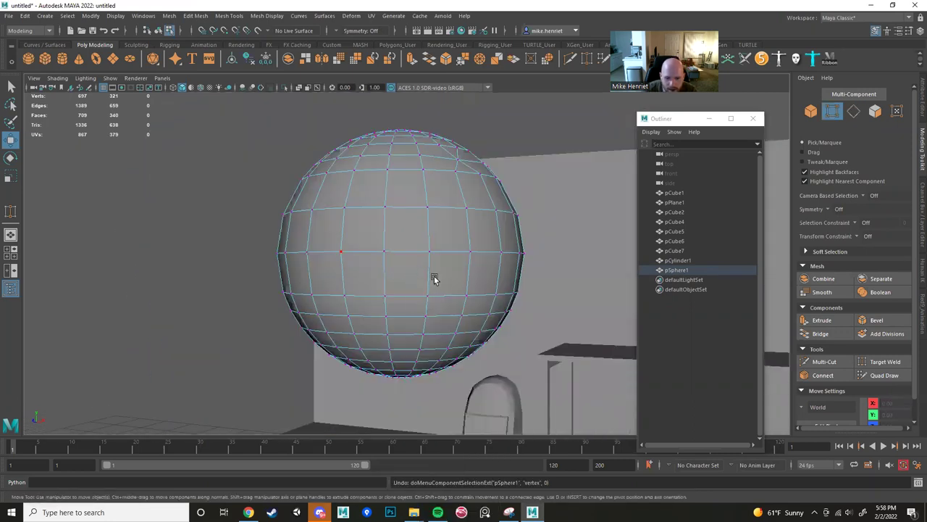
scroll(485, 304, "up", 5)
key("ctrl+z")
scroll(505, 311, "down", 5)
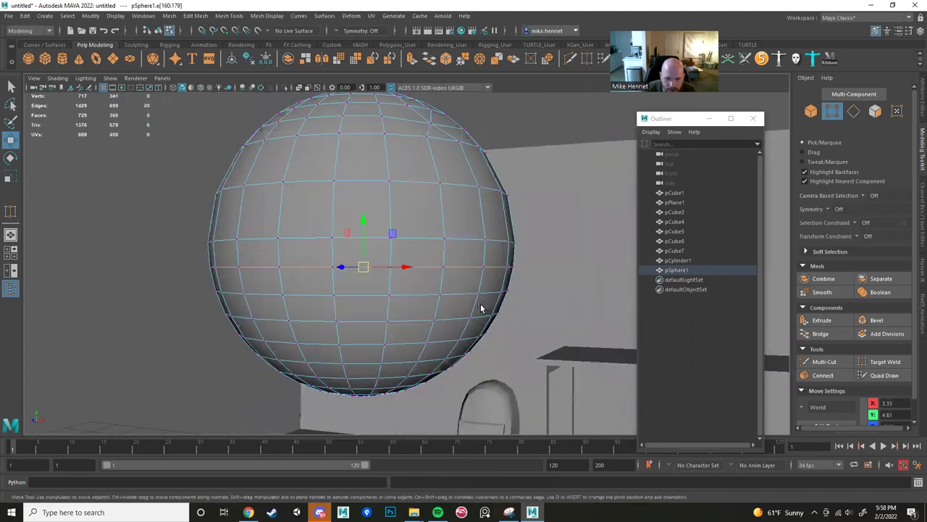
scroll(419, 290, "up", 4)
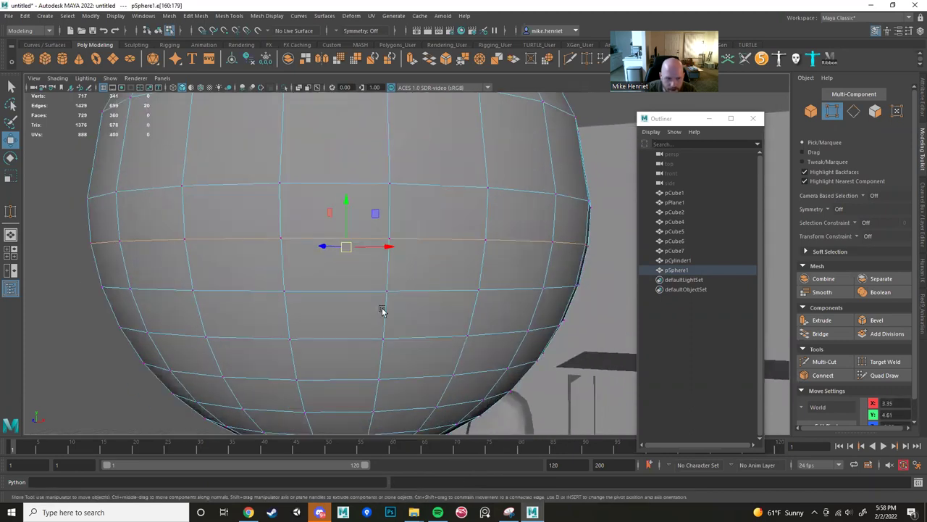
Delete the horizontal edge loop just below the sphere's equator and another loop lower down, together with their vertices.
left_click_drag(327, 302, 360, 311, "alt")
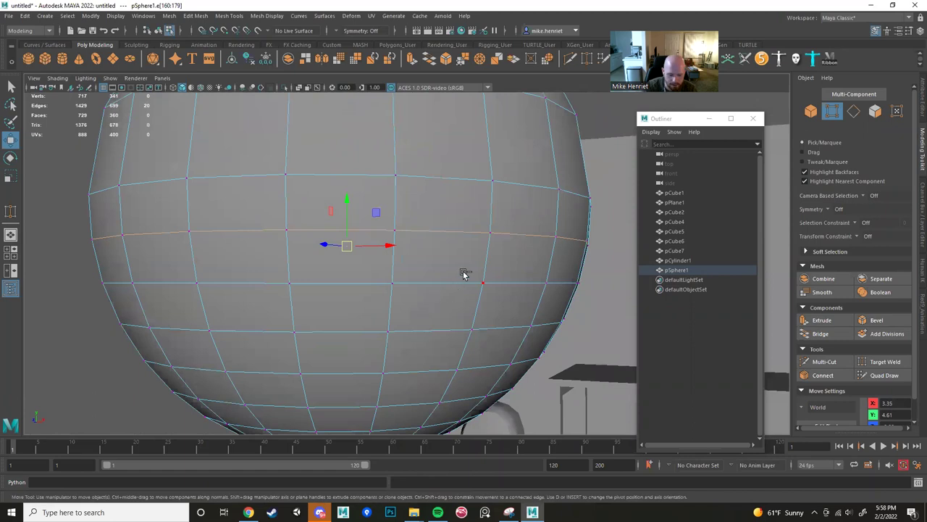
key("Delete")
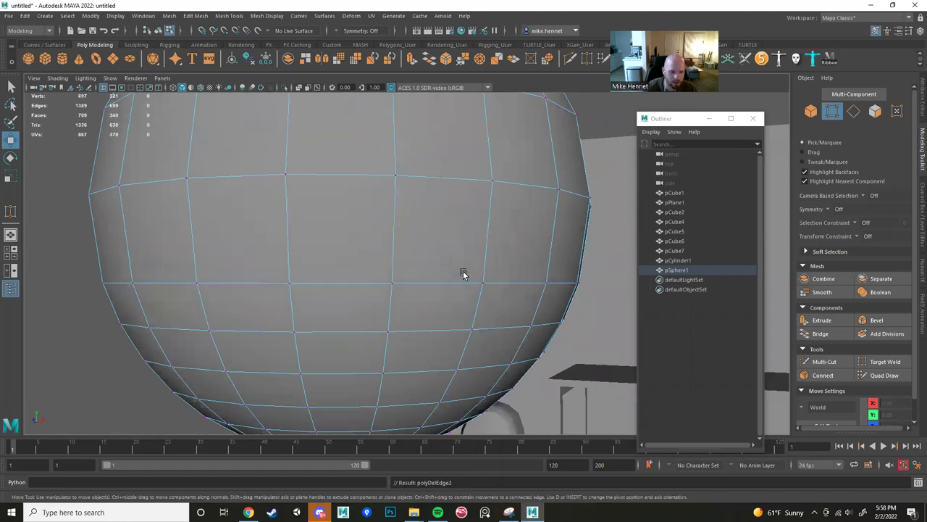
left_click(434, 330)
right_click_drag(434, 327, 433, 221)
double_click(435, 331)
key("Delete")
scroll(436, 323, "down", 5)
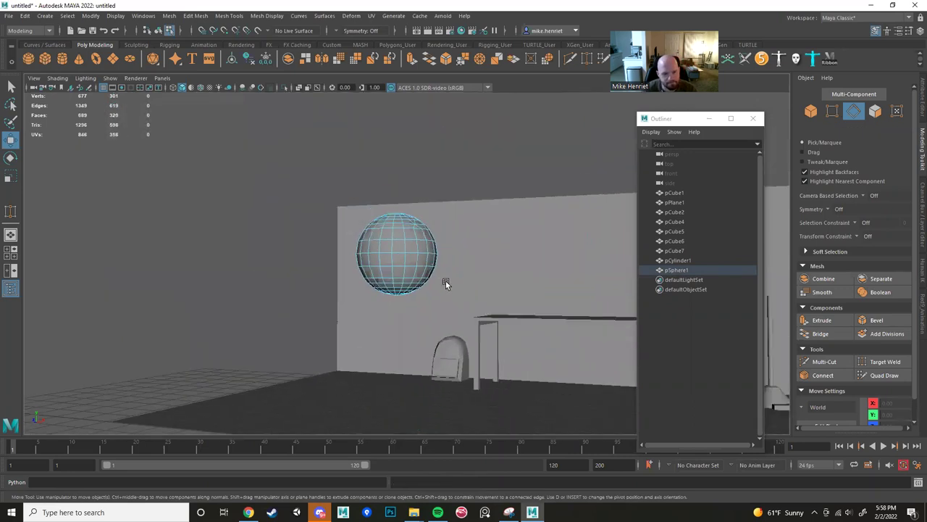
Delete two more alternating horizontal edge loops near the sphere's bottom pole, including their vertices.
scroll(443, 283, "up", 5)
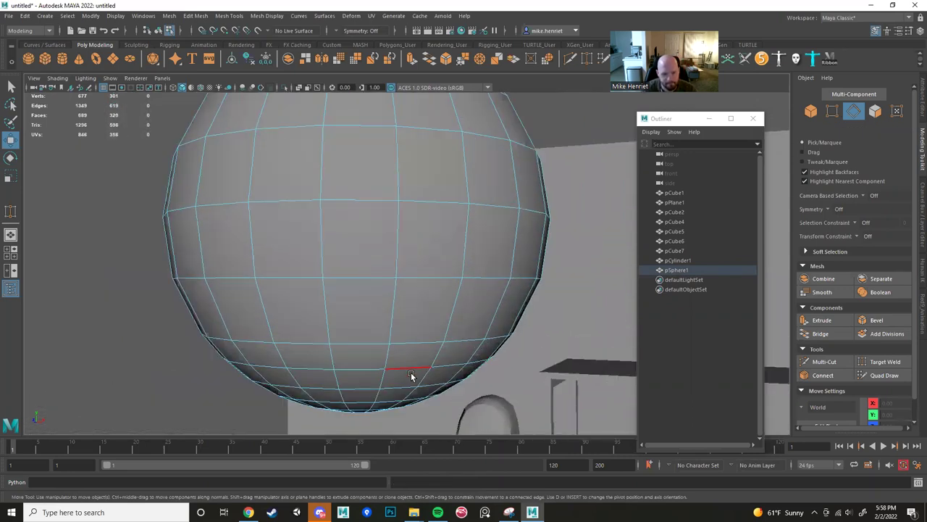
double_click(409, 371)
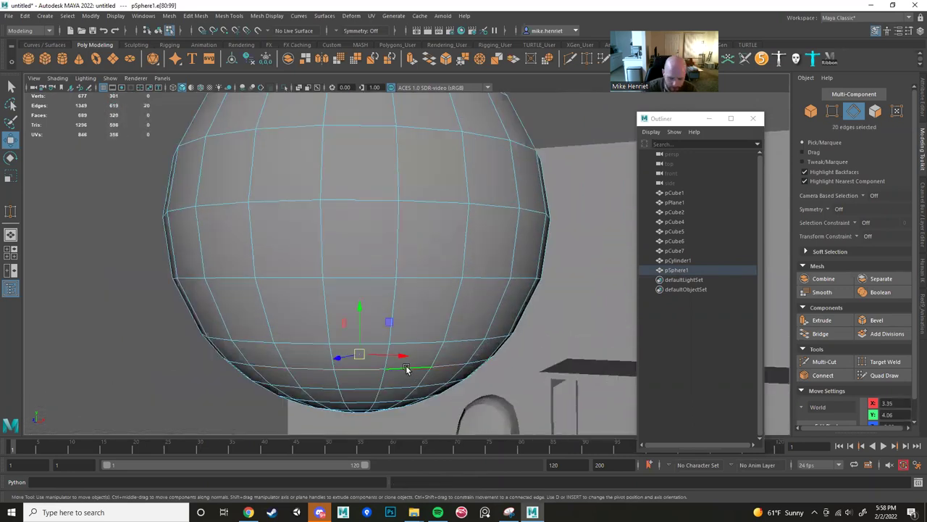
key("Delete")
double_click(386, 400)
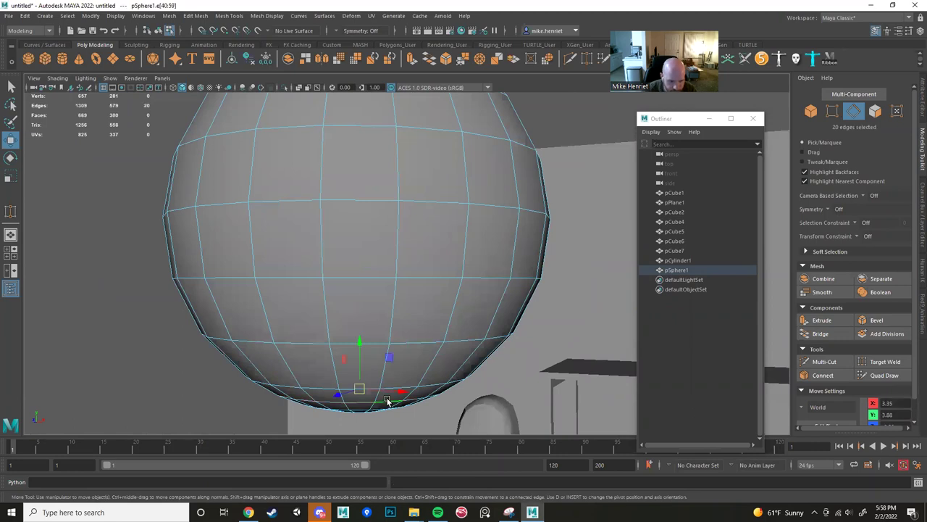
key("ctrl+Delete")
Switch the sphere back to object mode and delete the whole sphere from the room scene.
scroll(391, 266, "down", 10)
left_click_drag(391, 266, 392, 346, "alt")
middle_click_drag(391, 343, 331, 364, "alt")
right_click_drag(331, 363, 520, 223, "alt")
left_click_drag(520, 222, 451, 246, "alt")
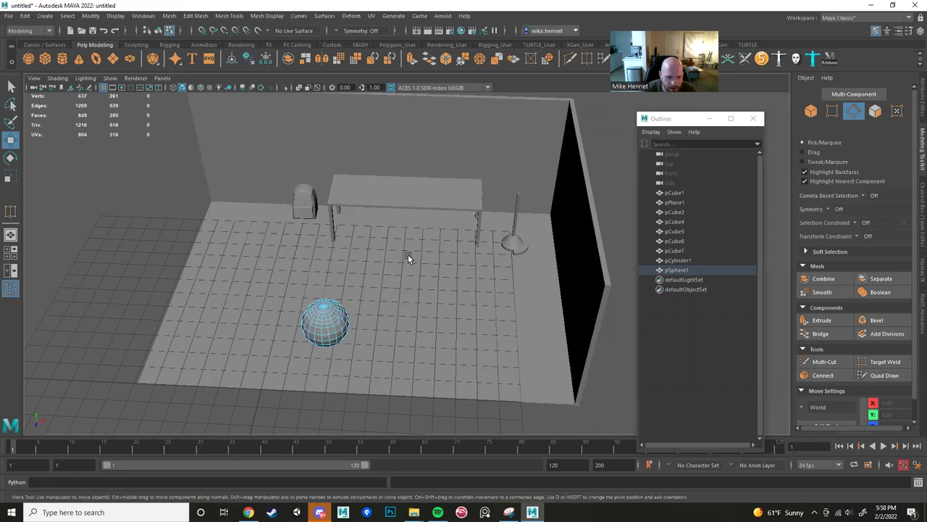
left_click_drag(411, 260, 478, 282, "alt")
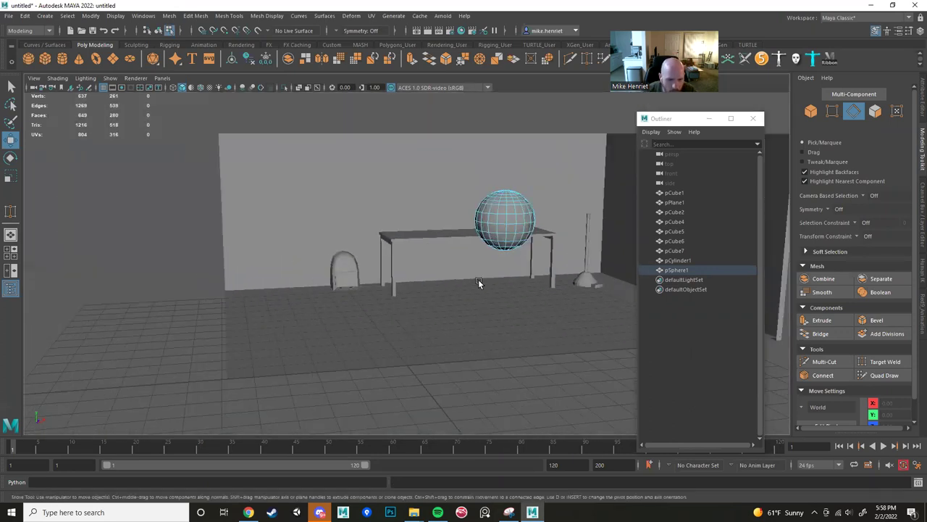
middle_click_drag(478, 283, 405, 304, "alt")
right_click_drag(410, 227, 469, 209)
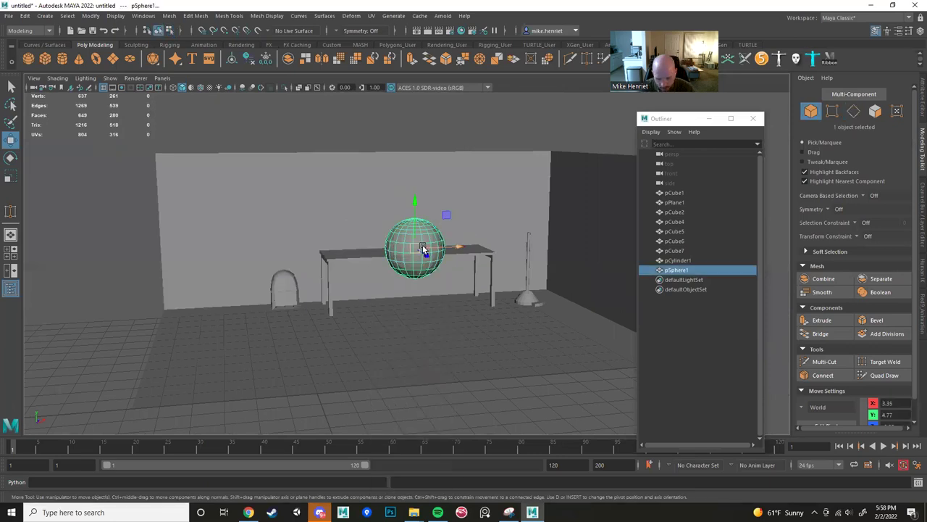
key("Delete")
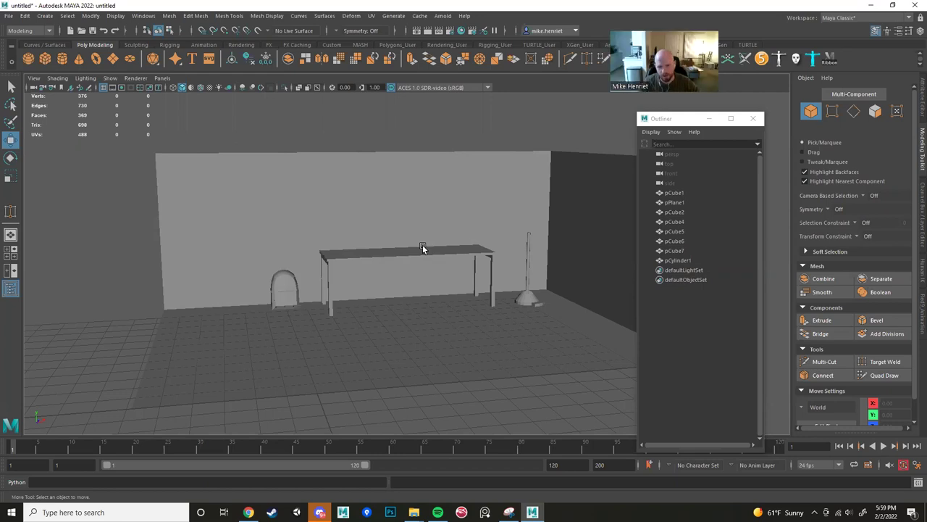
Create a subdivided polygon plane and move it onto the table so one corner overhangs the tabletop's long edge.
scroll(420, 234, "up", 6)
left_click_drag(306, 205, 159, 121, "alt")
left_click(114, 59)
scroll(378, 233, "down", 5)
left_click_drag(378, 233, 469, 282, "alt")
scroll(560, 305, "up", 4)
left_click_drag(560, 308, 296, 256, "alt")
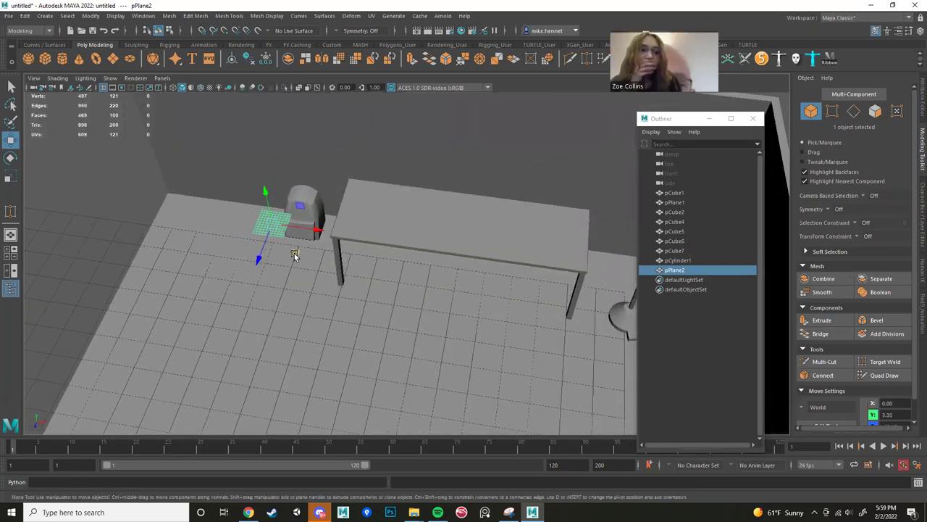
left_click_drag(444, 261, 367, 326, "alt")
left_click_drag(428, 246, 435, 289)
left_click_drag(500, 271, 463, 226, "alt")
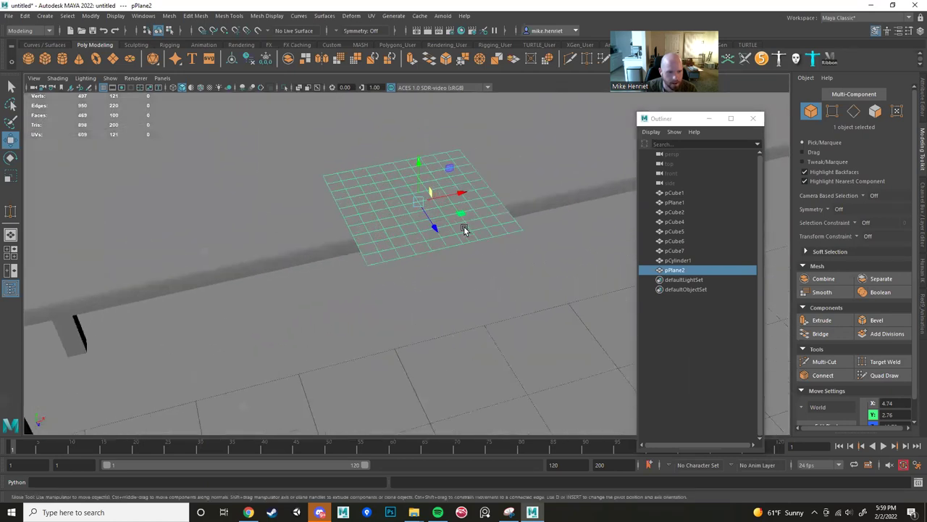
Select the vertices of the plane's overhanging corner and rotate them downward so the corner hangs over the table edge.
key("e")
left_click_drag(433, 227, 420, 263, "alt")
right_click_drag(419, 246, 418, 271)
left_click_drag(418, 271, 421, 268, "alt")
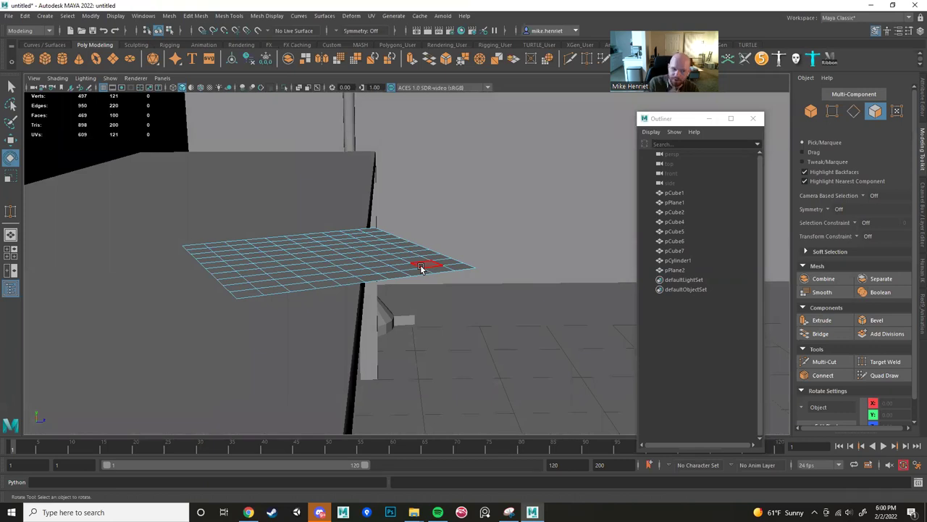
right_click_drag(392, 263, 396, 249)
left_click_drag(395, 249, 401, 253, "alt")
left_click_drag(426, 281, 485, 296)
left_click_drag(448, 210, 379, 240)
key("w")
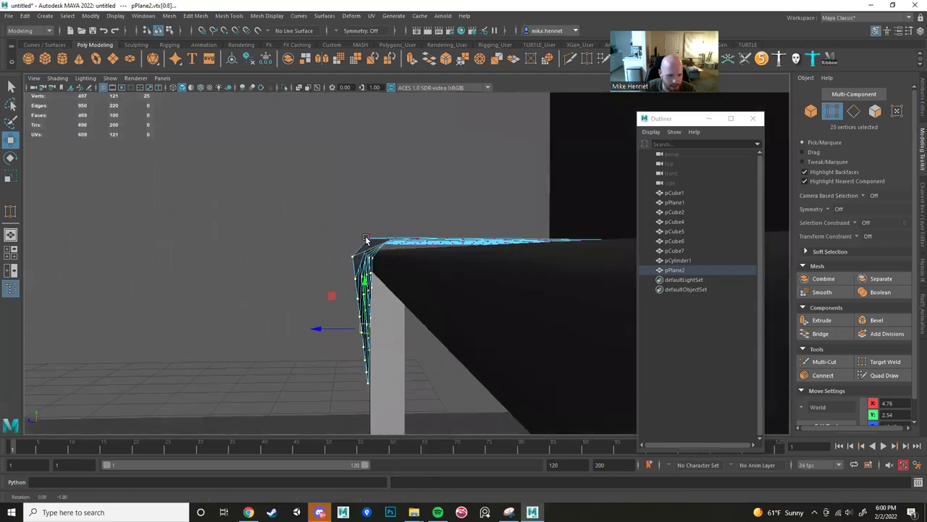
Select the row of vertices along the plane's fold and lower it toward the tabletop edge.
middle_click_drag(379, 239, 385, 245, "alt")
left_click_drag(359, 226, 382, 249)
left_click_drag(373, 205, 373, 249)
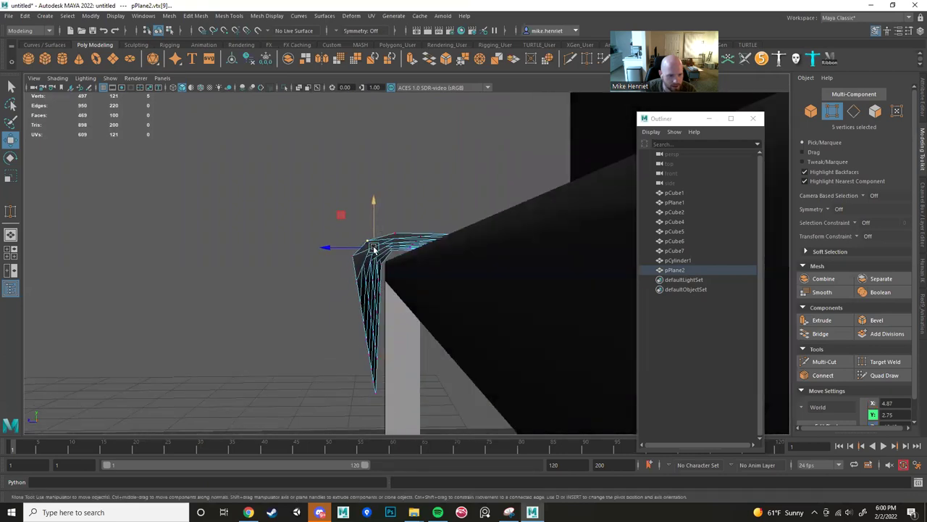
Select all vertices of the hanging corner together with the fold row and rotate them slightly to align with the table side.
left_click_drag(285, 208, 385, 410)
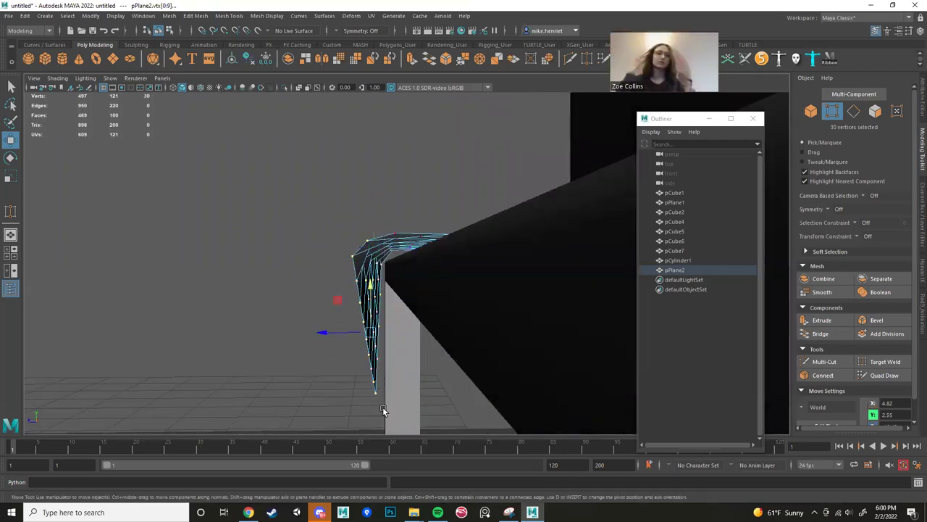
left_click_drag(390, 355, 393, 355, "alt")
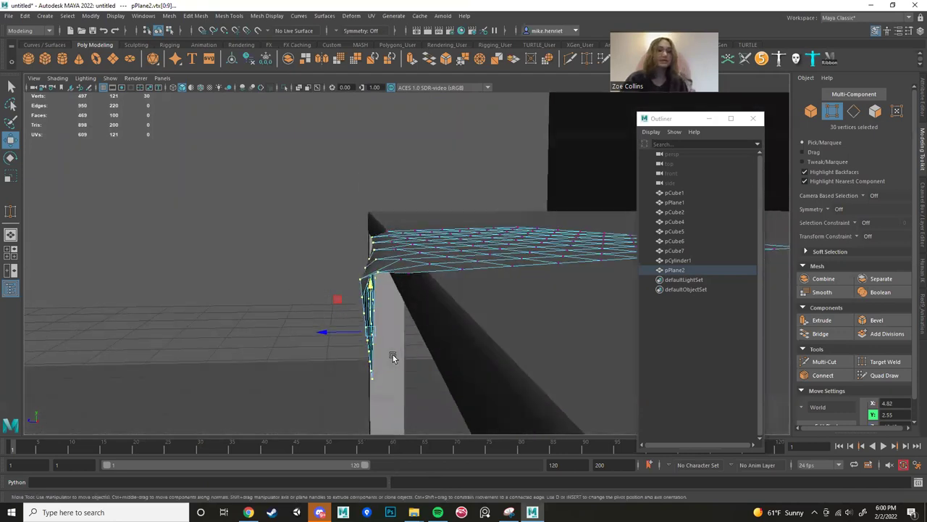
key("e")
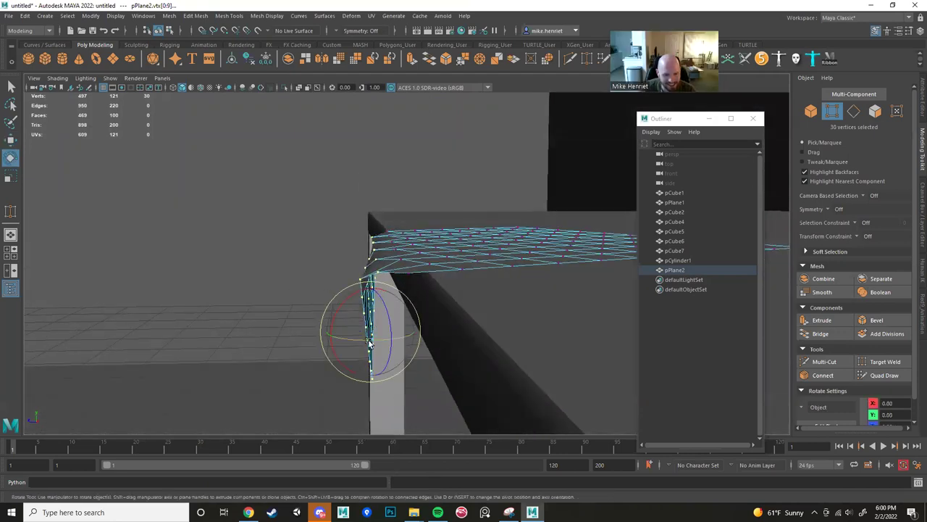
left_click_drag(369, 345, 371, 341)
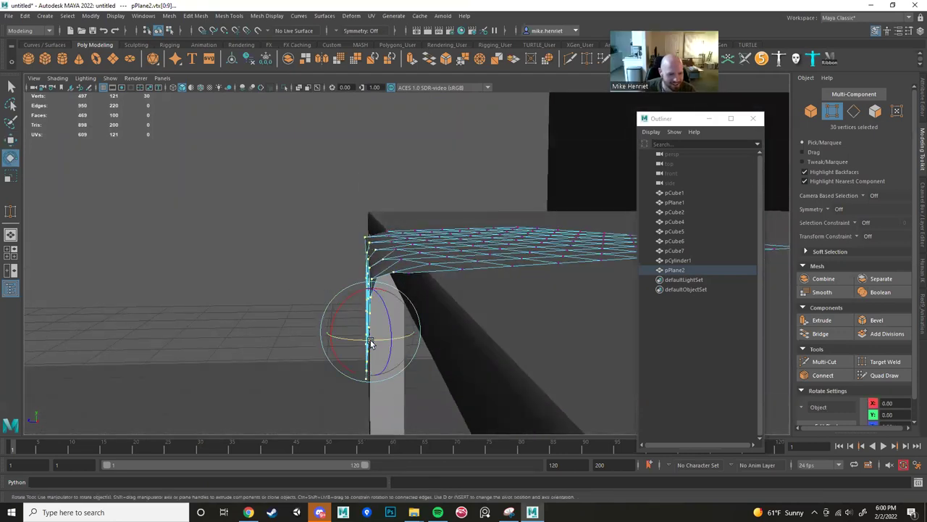
key("w")
Return the plane to object selection and examine the draped corner from above and from the side.
left_click_drag(403, 310, 423, 286, "alt")
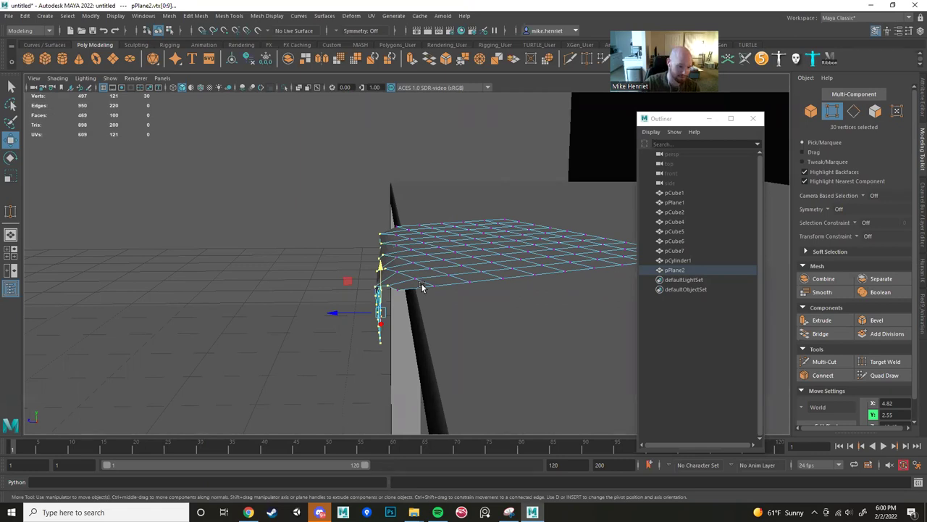
right_click_drag(503, 300, 444, 299, "alt")
left_click_drag(445, 299, 424, 265, "alt")
left_click(513, 293)
left_click(426, 264)
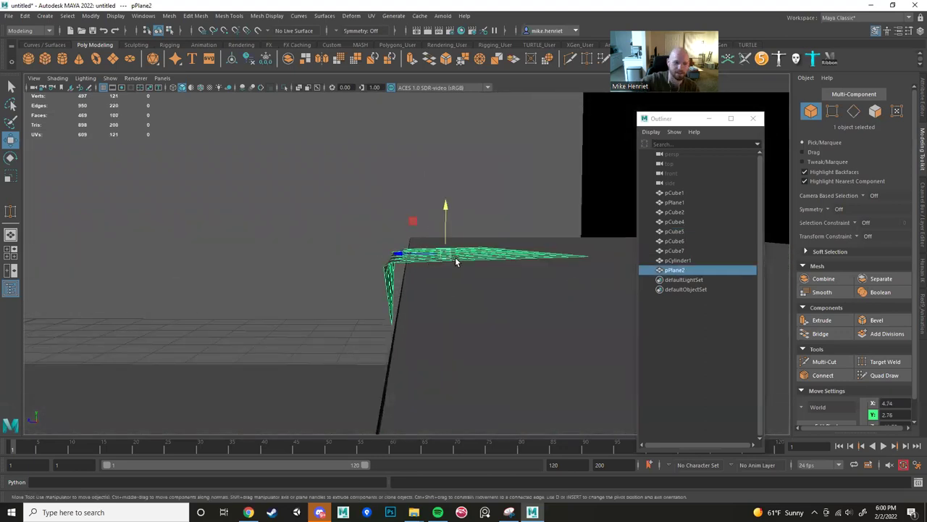
left_click_drag(439, 260, 407, 277, "alt")
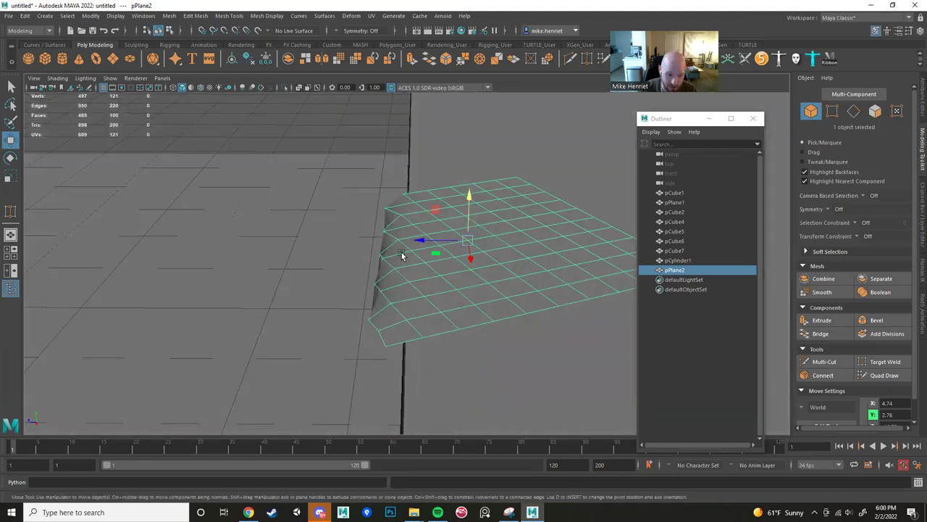
left_click_drag(391, 215, 396, 269, "alt")
left_click_drag(400, 229, 356, 258, "alt")
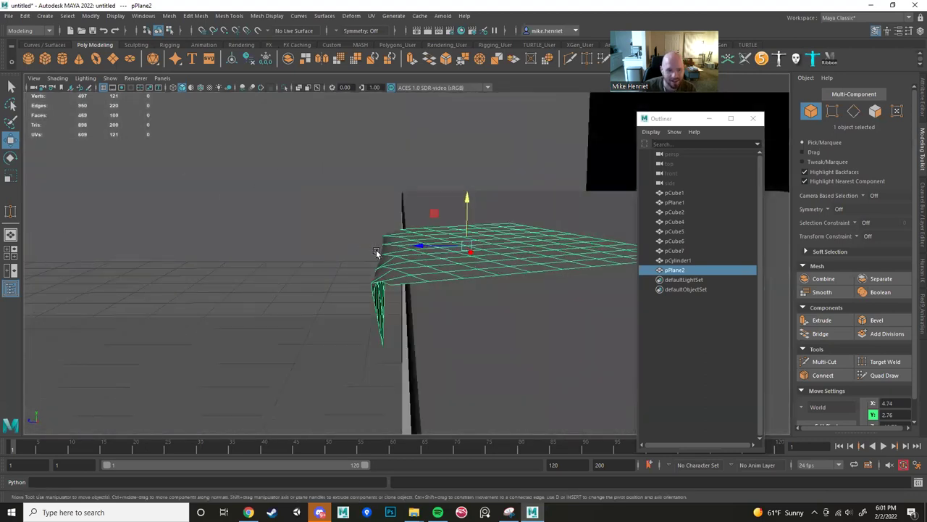
Enable soft selection on the plane's vertices, pick one vertex in its flat area and enlarge the falloff radius around it.
right_click_drag(390, 247, 350, 249)
left_click_drag(381, 258, 431, 248, "alt")
key("b")
left_click_drag(348, 283, 342, 249)
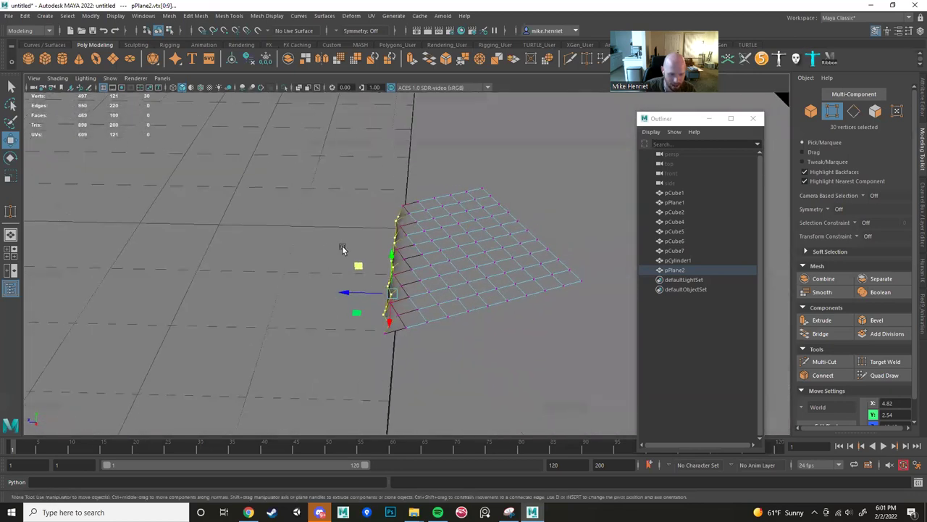
left_click(496, 260)
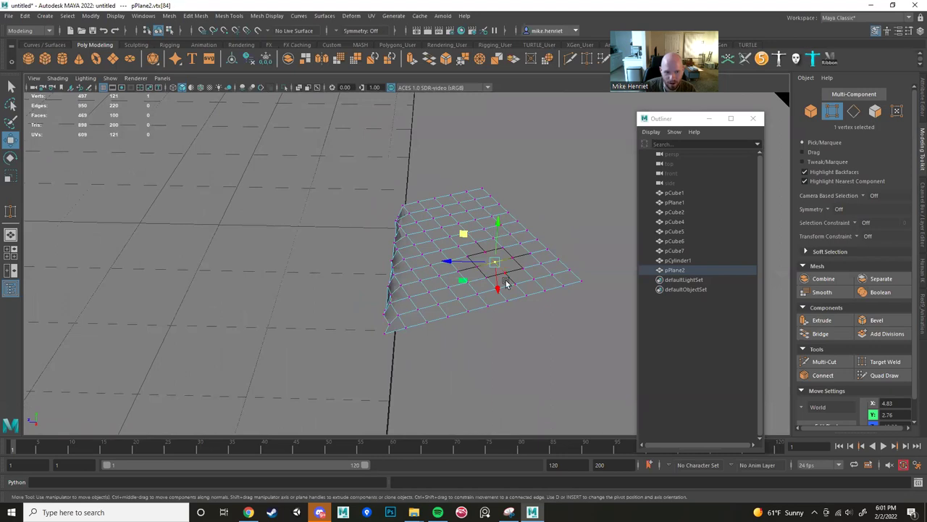
left_click_drag(512, 282, 491, 285, "alt")
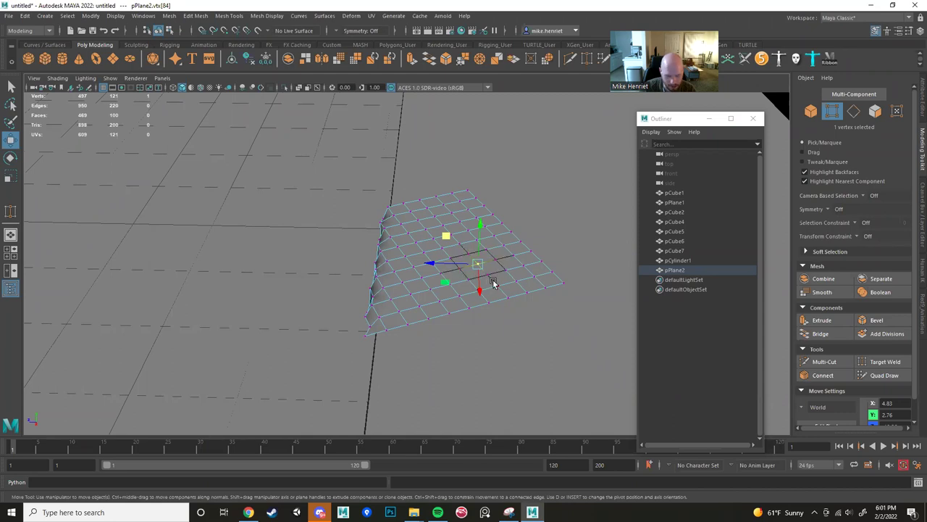
key("b")
left_click_drag(490, 275, 571, 282)
Try raising the single vertex with soft selection to form a bump in the plane, and undo the move.
left_click_drag(480, 226, 480, 177)
key("ctrl+z")
key("ctrl+z")
key("ctrl+z")
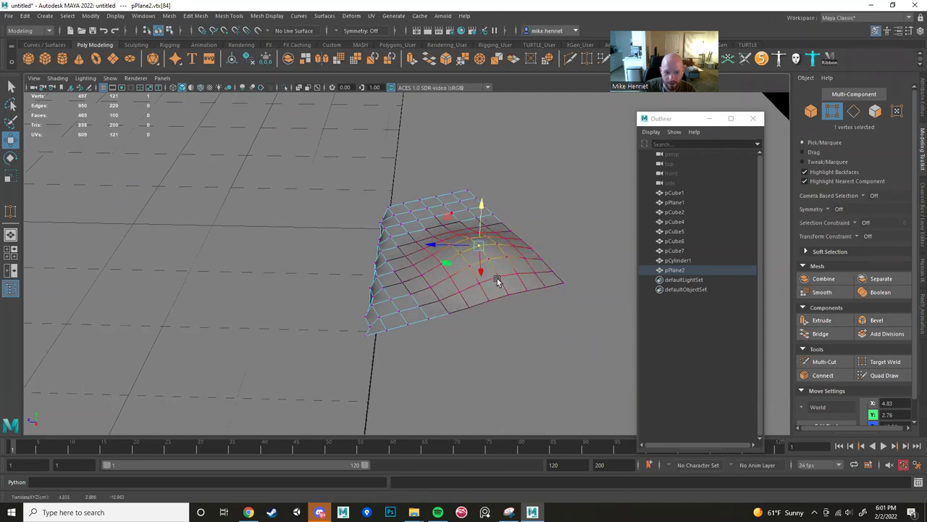
key("ctrl+z")
key("ctrl+z")
Select three vertices across the plane's flat end, reduce the soft-selection radius and raise them slightly to form a wrinkle.
left_click_drag(479, 279, 426, 262, "alt")
middle_click_drag(426, 263, 393, 288, "alt")
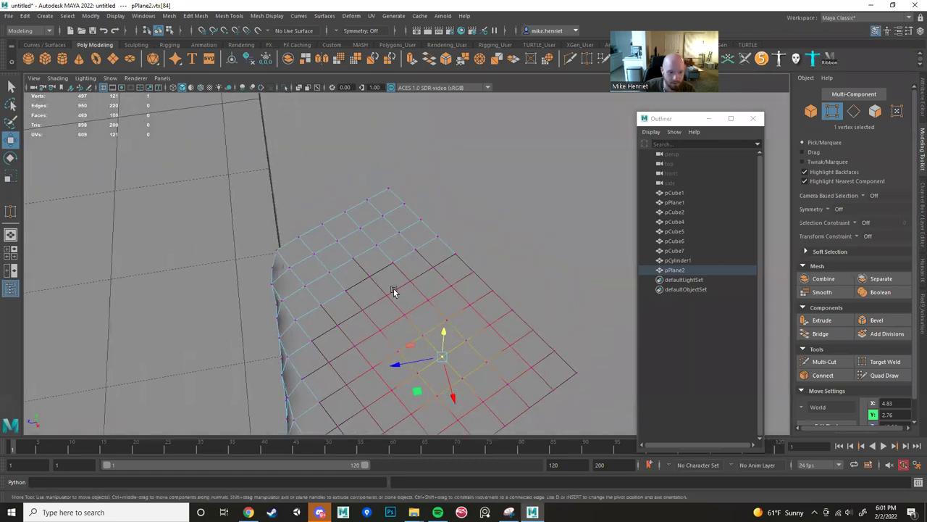
left_click(437, 237)
double_click(354, 259, "shift")
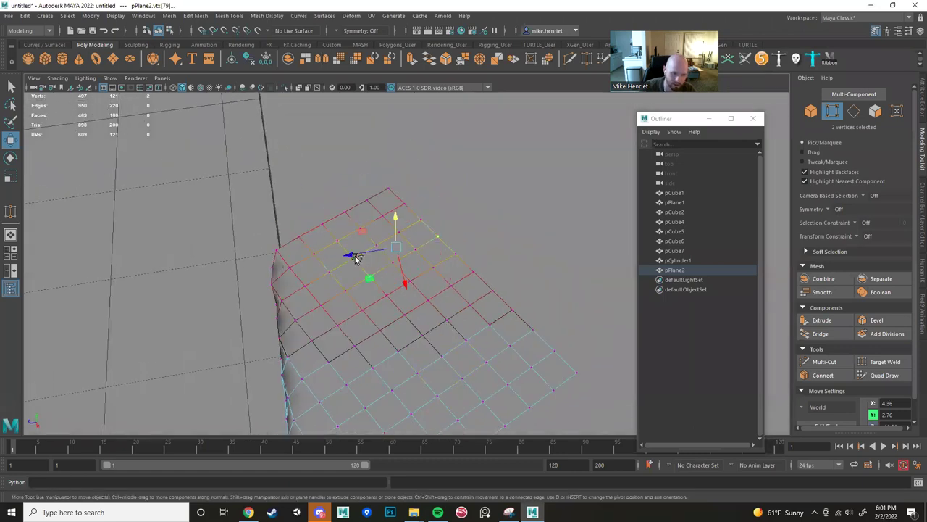
left_click(353, 259)
left_click(415, 250, "shift")
left_click(438, 238, "shift")
middle_click_drag(459, 259, 440, 284, "alt")
scroll(440, 283, "up", 2)
left_click_drag(439, 282, 415, 265, "alt")
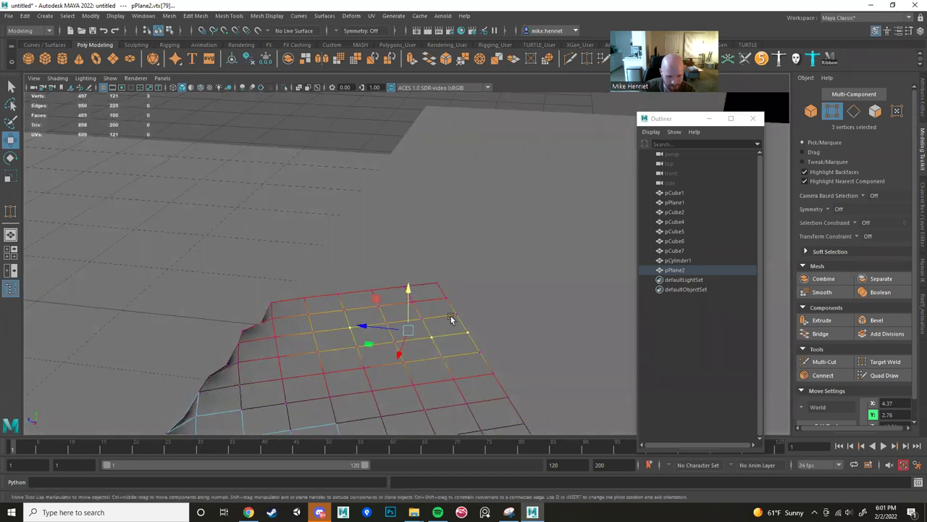
left_click_drag(435, 348, 517, 348)
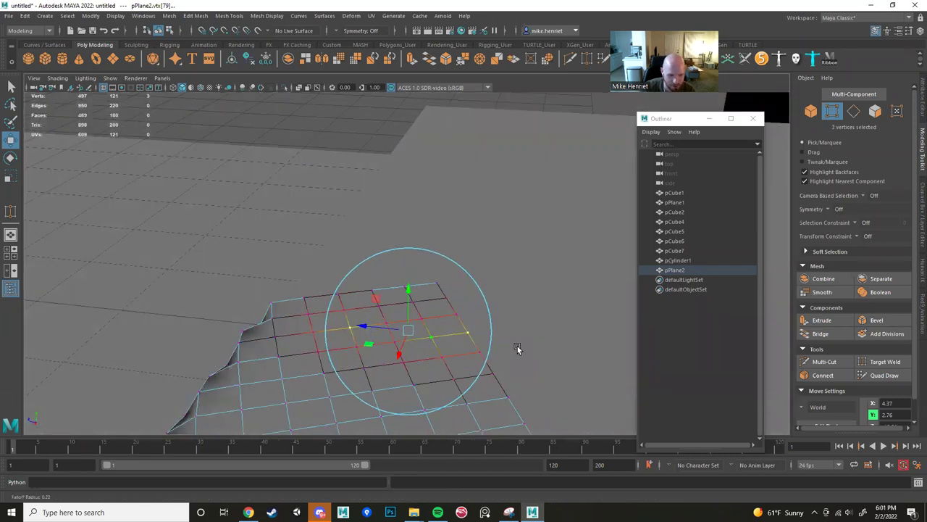
left_click_drag(410, 290, 410, 281)
Inspect the wrinkled cloth from several sides and switch the plane from vertex to face selection.
mouse_move(410, 282)
left_mouse_down("alt")
mouse_move(336, 283)
mouse_move(383, 331)
mouse_move(333, 256)
mouse_move(247, 259)
mouse_move(403, 296)
left_mouse_up("alt")
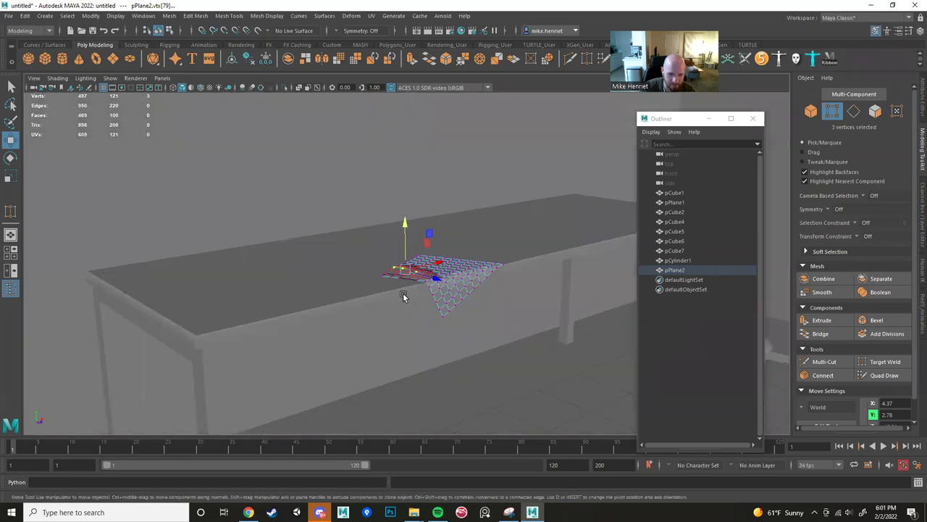
right_click_drag(403, 295, 471, 312, "alt")
middle_click_drag(471, 311, 314, 254, "alt")
left_click_drag(315, 255, 407, 238, "alt")
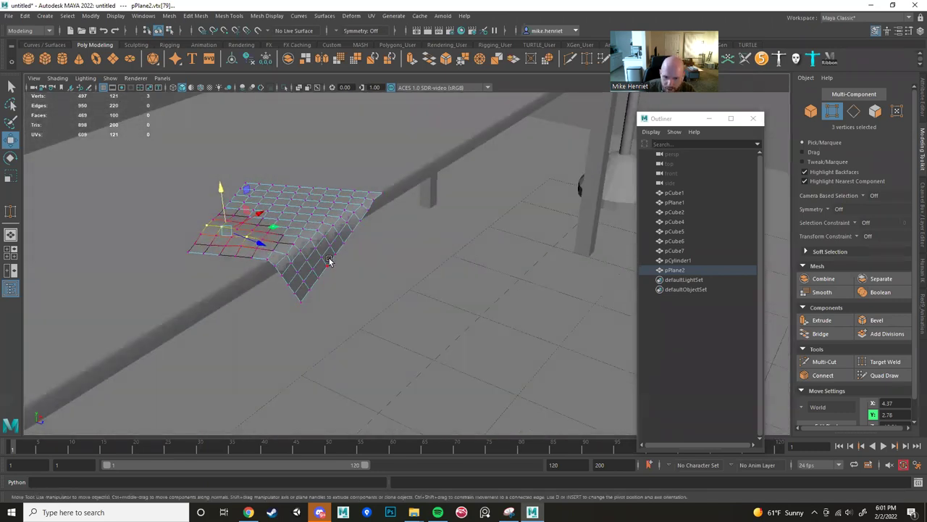
right_click_drag(394, 218, 414, 245)
mouse_move(416, 245)
left_mouse_down("alt")
mouse_move(426, 243)
mouse_move(399, 252)
left_mouse_up("alt")
Turn off soft selection and select all the faces of the draped cloth plane.
key("b")
key("b")
key("b")
key("b")
key("b")
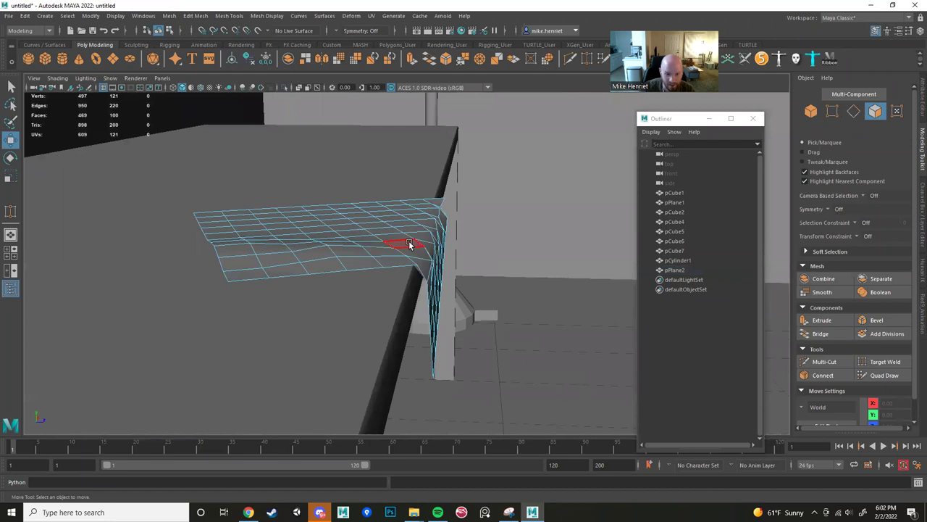
left_click_drag(406, 245, 423, 264, "alt")
double_click(354, 262)
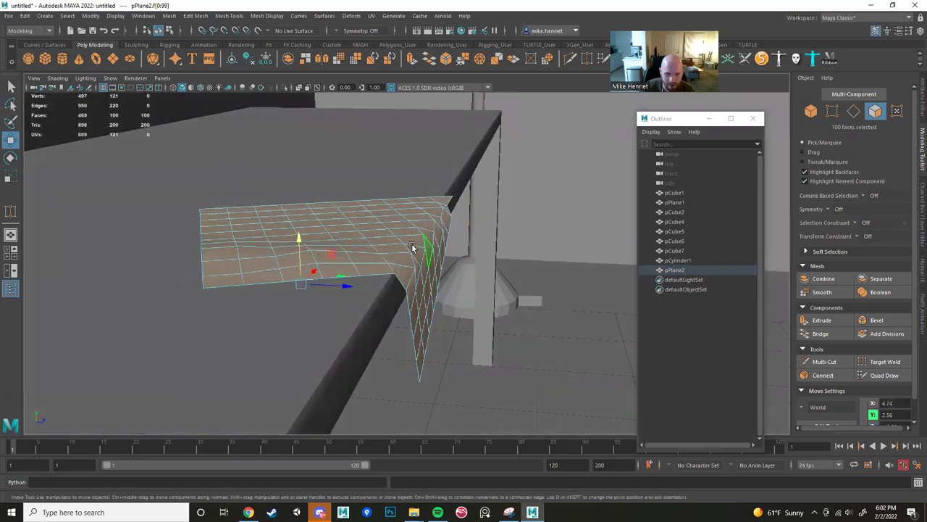
Extrude all the cloth's selected faces with a slight thickness and return to object selection.
right_click_drag(407, 241, 410, 267)
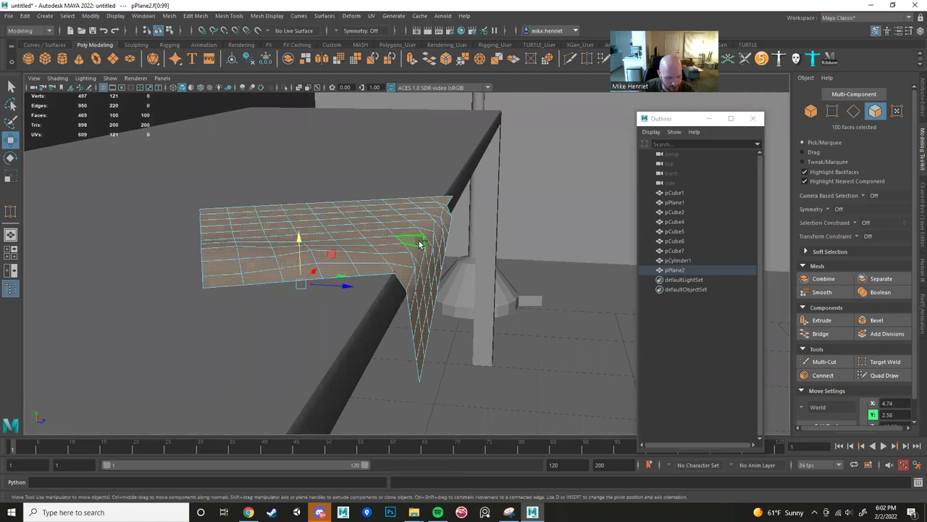
key("ctrl+e")
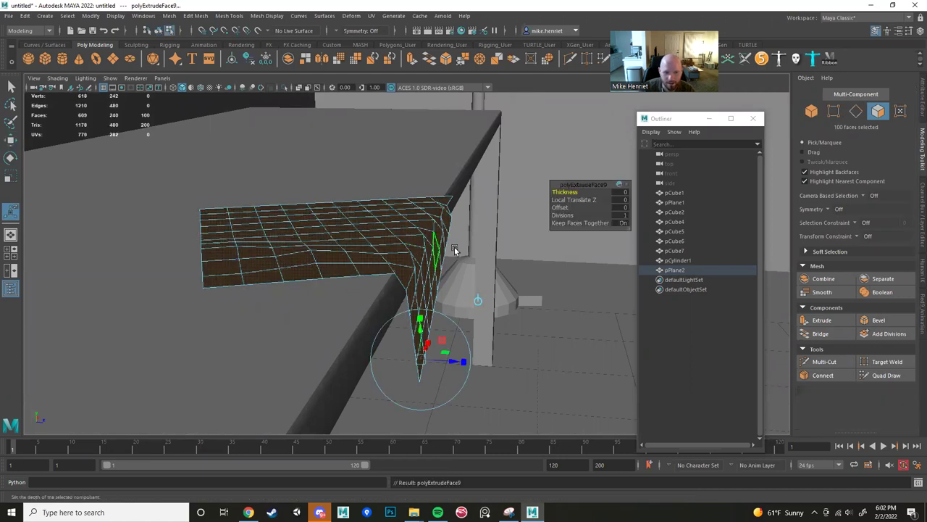
left_click_drag(564, 192, 405, 209)
right_click_drag(405, 210, 437, 197)
right_click_drag(434, 197, 171, 176, "alt")
left_click(166, 173)
left_click_drag(166, 174, 434, 221, "alt")
scroll(354, 217, "up", 5)
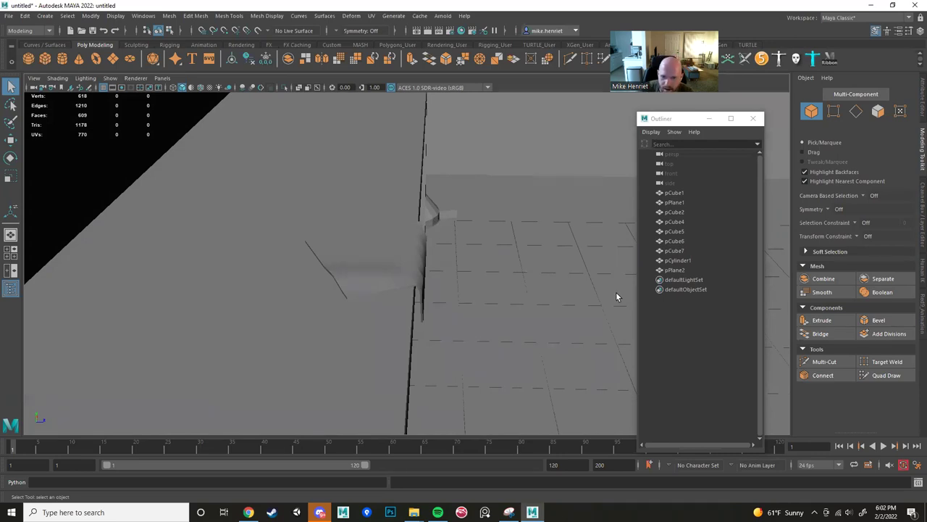
Switch to Chrome, open the assignments of course SP22S AVE-302-01 in Canvas and show the first modeling homework, Construct a Scene in Maya!
left_click(249, 512)
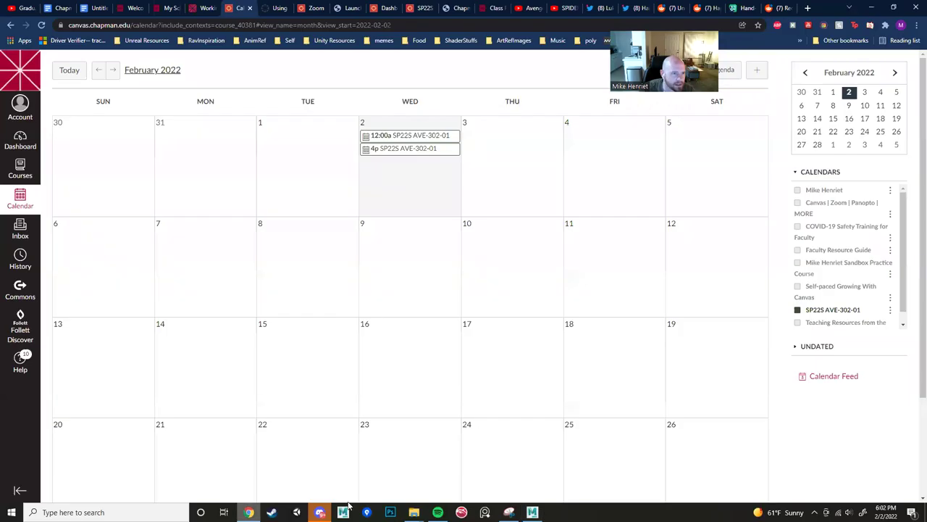
left_click(20, 168)
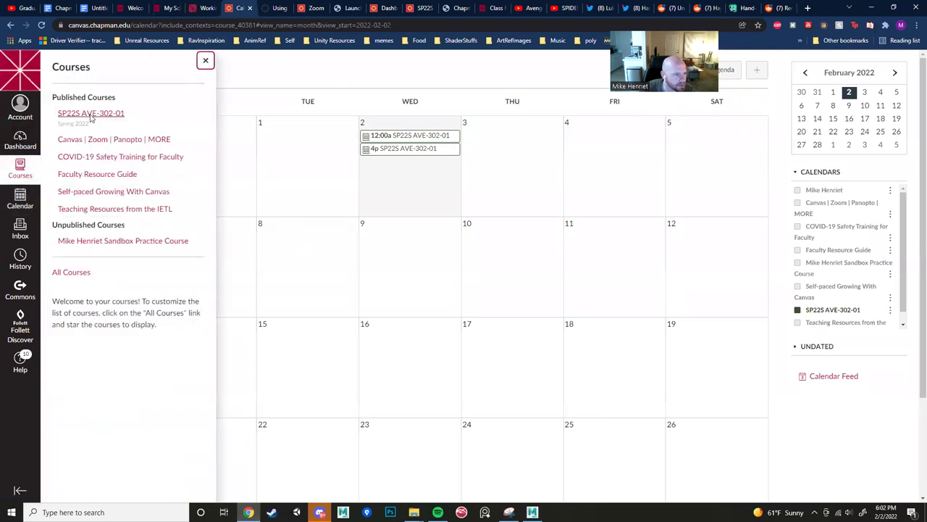
left_click(92, 114)
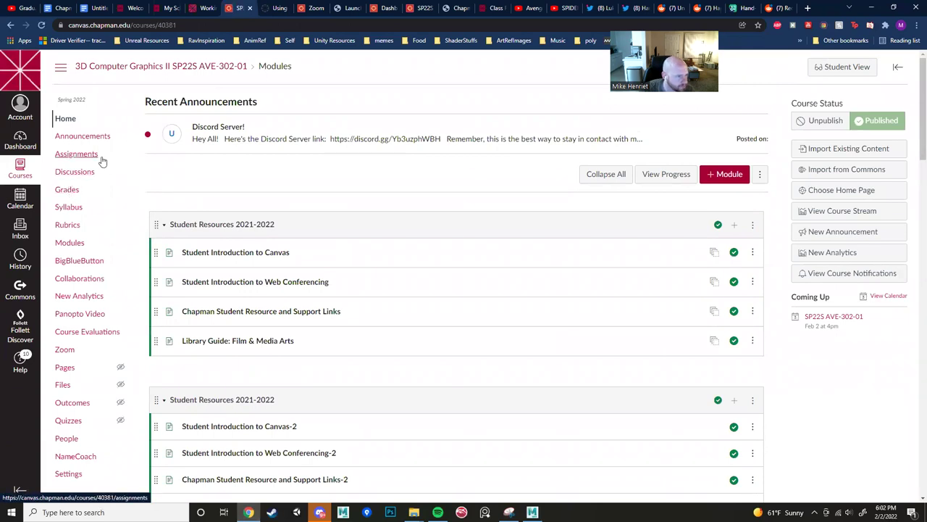
left_click(77, 155)
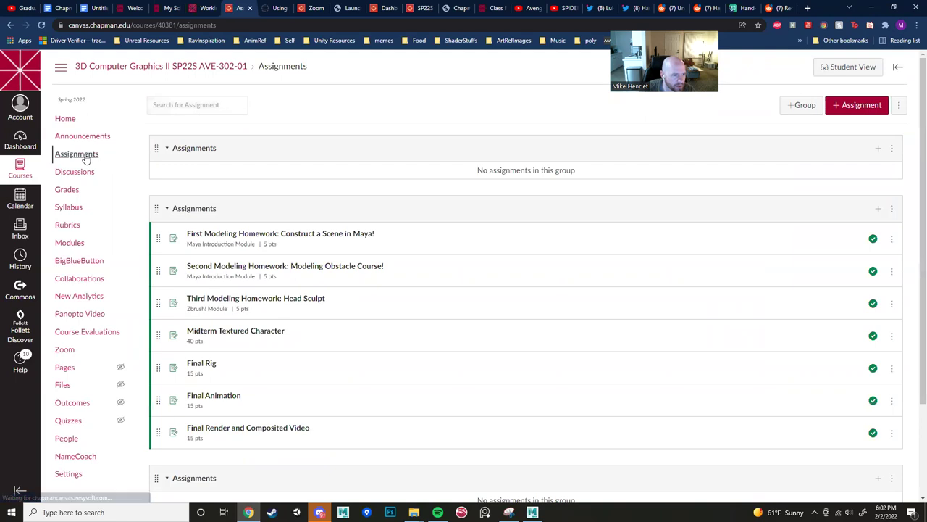
key("ctrl")
key("ctrl")
key("ctrl")
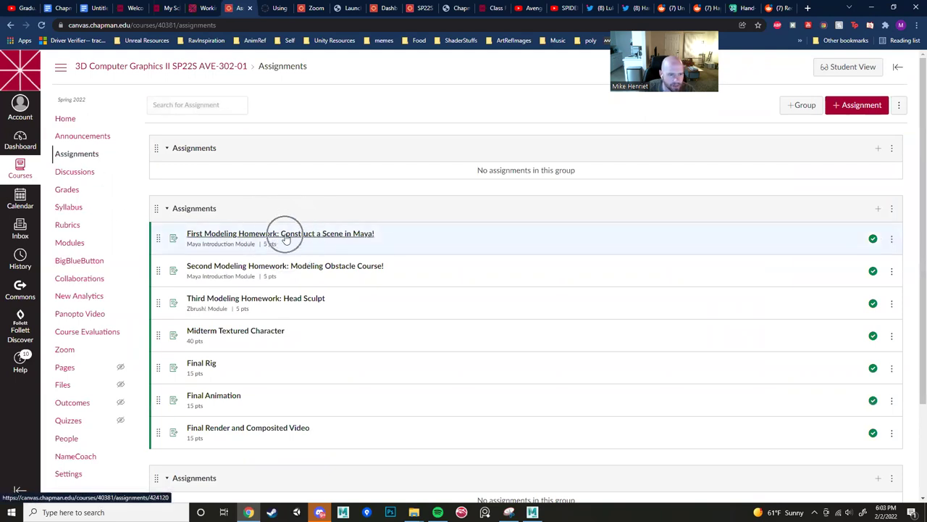
left_click(285, 236)
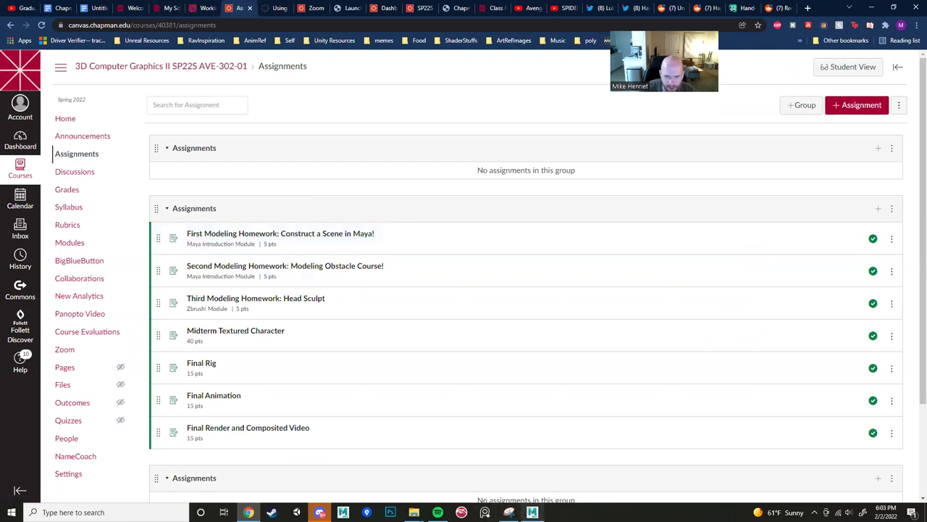
Switch back to Maya, select the thickened cloth plane and examine its edges and drape over the table.
left_click(533, 512)
left_click_drag(388, 297, 394, 249, "alt")
left_click(392, 248)
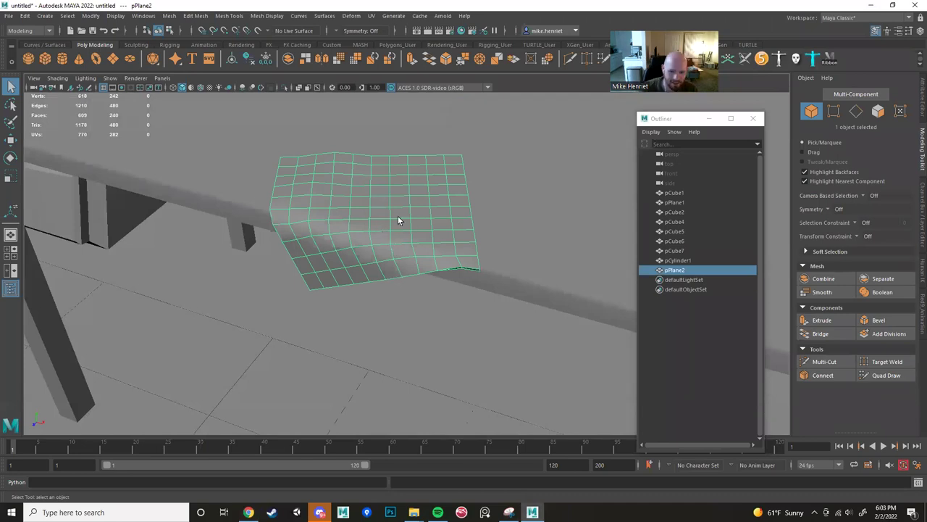
left_click_drag(397, 217, 465, 206, "alt")
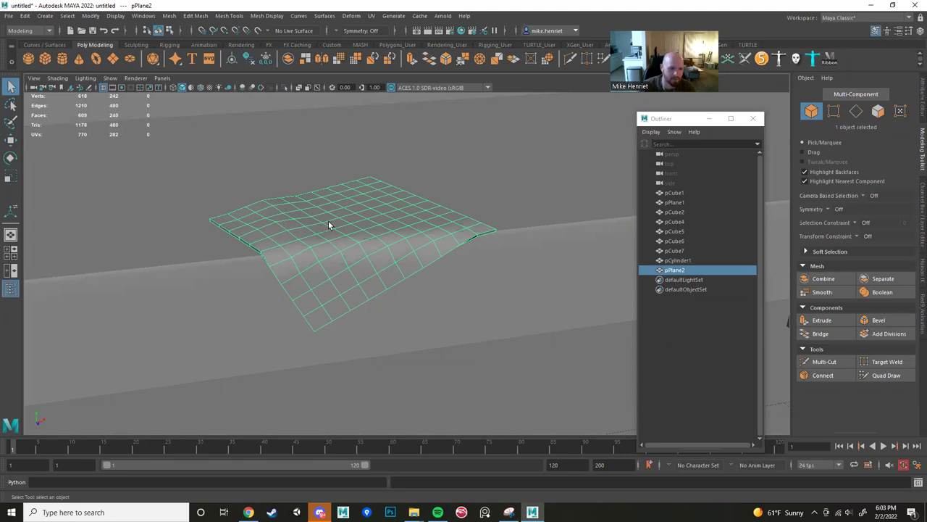
scroll(333, 221, "down", 6)
left_click_drag(355, 222, 557, 236, "alt")
left_click_drag(452, 241, 312, 253, "alt")
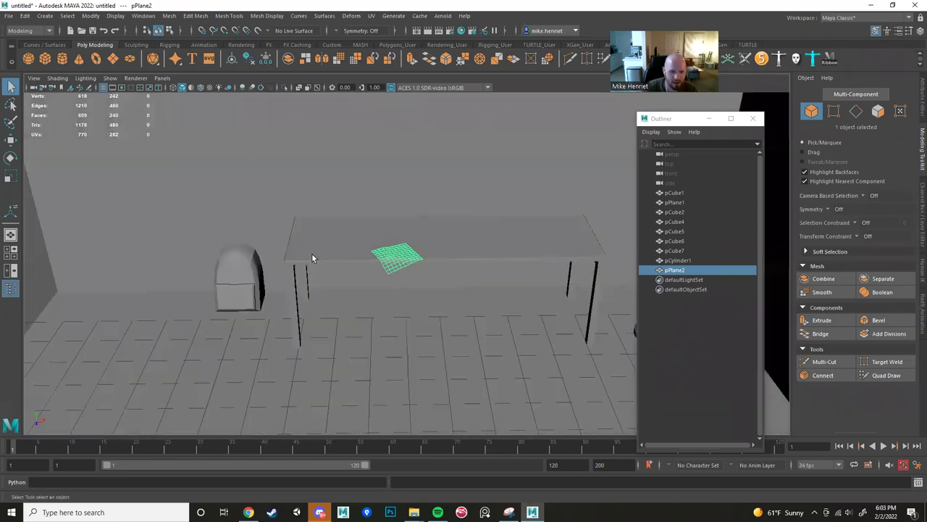
Deselect the cloth and delete the cylinder-based object standing on the floor beside the table.
scroll(297, 219, "down", 8)
left_click(308, 186)
scroll(402, 273, "up", 8)
left_click_drag(404, 280, 472, 261, "alt")
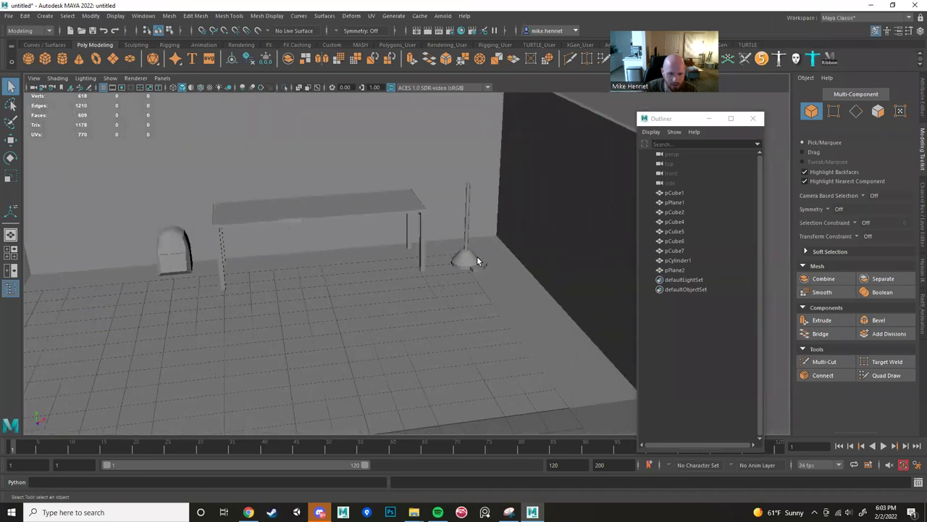
left_click(471, 263)
key("Delete")
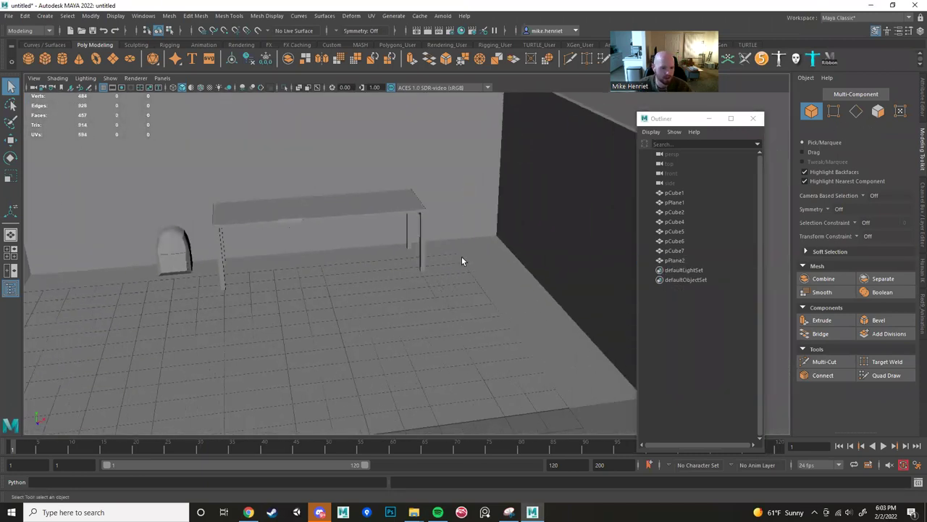
Create a polygon cylinder at the front of the room and scale it down uniformly to a very small size.
scroll(406, 248, "up", 4)
mouse_move(406, 248)
left_mouse_down("alt")
mouse_move(445, 247)
mouse_move(416, 247)
left_mouse_up("alt")
scroll(416, 247, "down", 2)
middle_click_drag(416, 247, 459, 238, "alt")
middle_click_drag(461, 292, 507, 346, "alt")
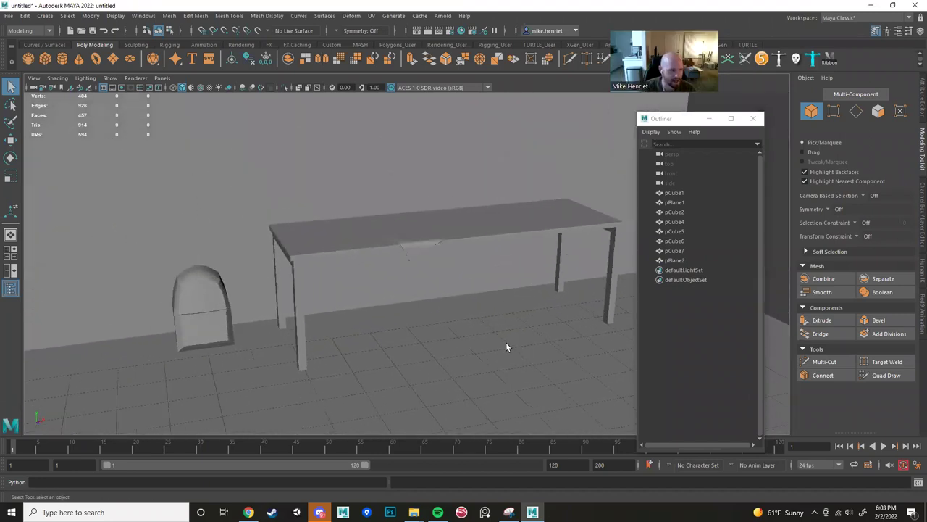
scroll(369, 178, "down", 4)
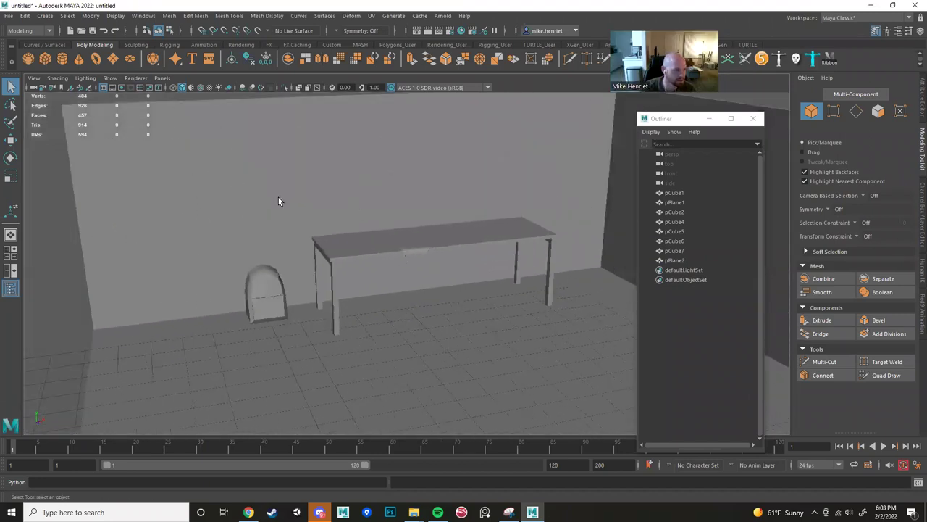
left_click_drag(278, 197, 216, 169, "alt")
left_click(63, 61)
left_click_drag(379, 244, 385, 307, "alt")
key("r")
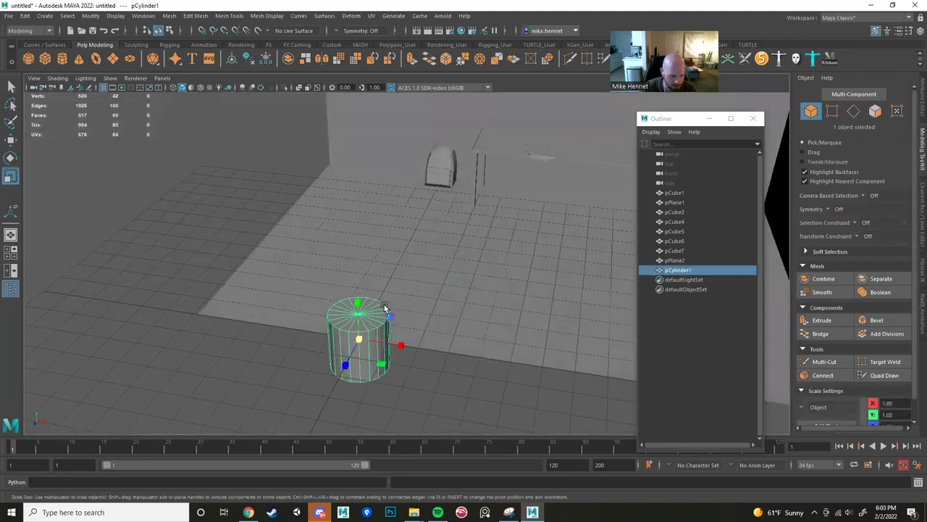
left_click_drag(358, 342, 355, 319)
Rotate the small cylinder around its Z axis so that it lies on its side.
key("w")
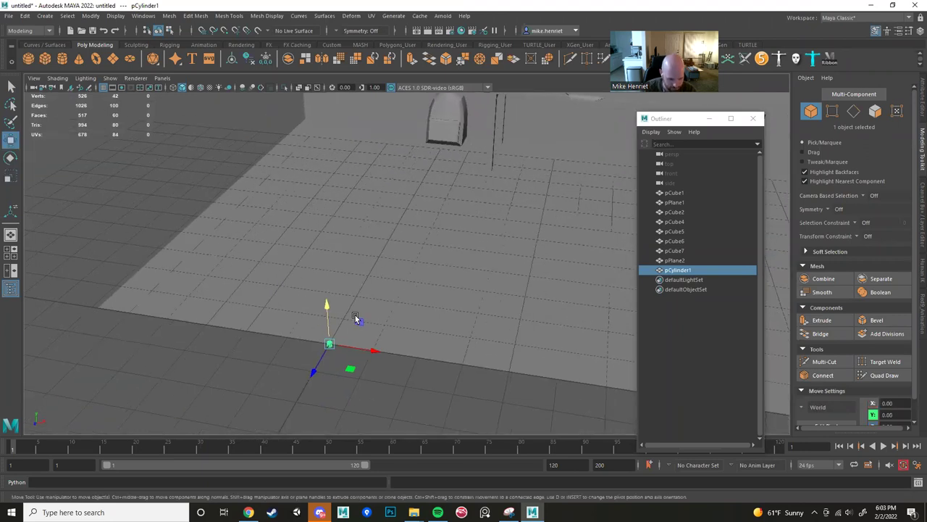
key("e")
left_click_drag(355, 317, 402, 391)
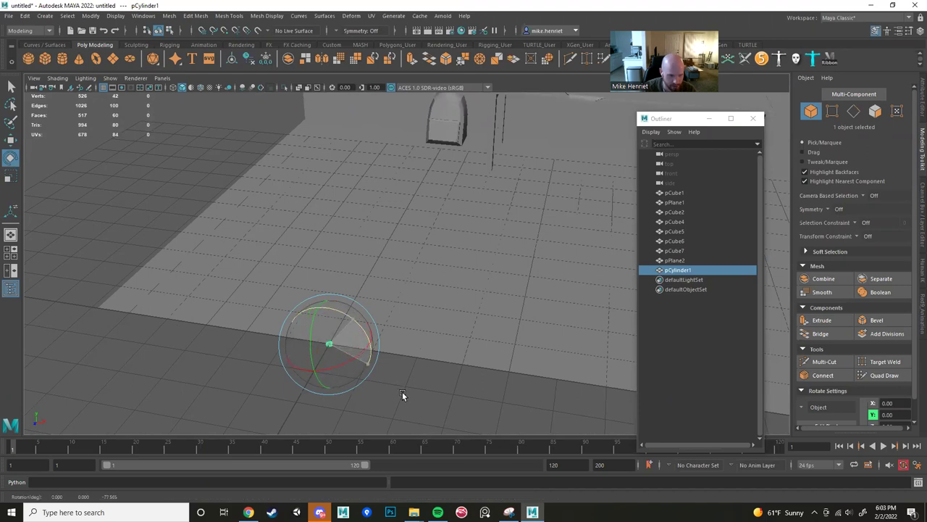
left_click_drag(480, 430, 297, 353)
Move the small cylinder from the front of the room to the table and place it at tabletop height.
key("w")
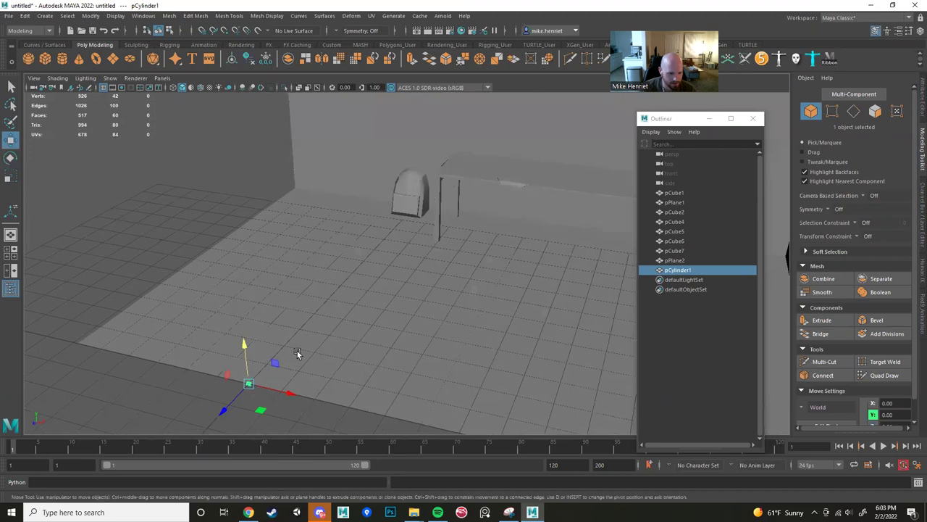
left_click_drag(224, 373, 416, 141)
middle_click_drag(407, 194, 374, 250, "alt")
scroll(374, 250, "up", 3)
left_click_drag(374, 250, 378, 287, "alt")
left_click_drag(372, 136, 498, 257)
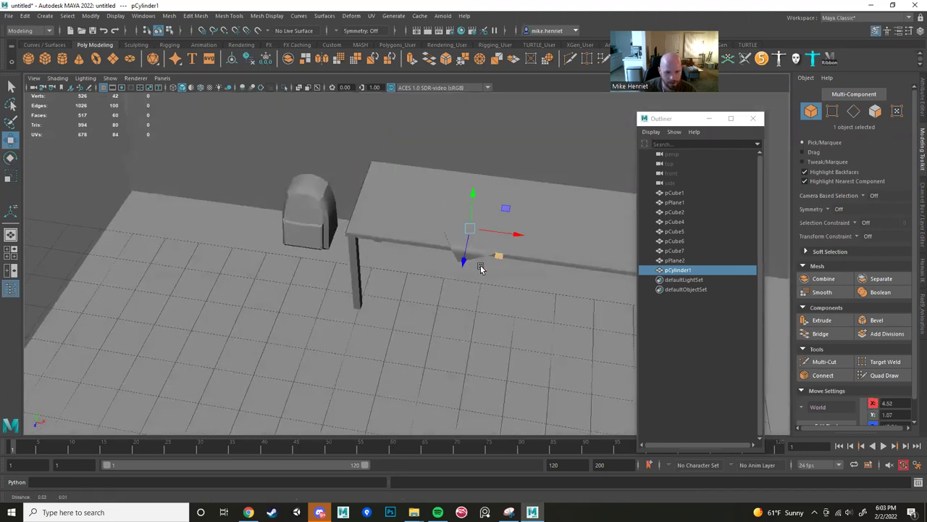
middle_click_drag(481, 264, 407, 317, "alt")
scroll(405, 308, "up", 4)
left_click_drag(393, 278, 390, 231)
left_click_drag(382, 190, 382, 192)
Scale the cylinder thinner into a slender rod with an X scale of 0.01.
scroll(378, 263, "up", 4)
left_click_drag(413, 261, 373, 246, "alt")
key("f")
scroll(406, 266, "down", 5)
left_click_drag(412, 282, 384, 259, "alt")
key("r")
mouse_move(378, 279)
middle_mouse_down()
mouse_move(377, 295)
mouse_move(390, 292)
middle_mouse_up()
left_click_drag(390, 292, 394, 272, "alt")
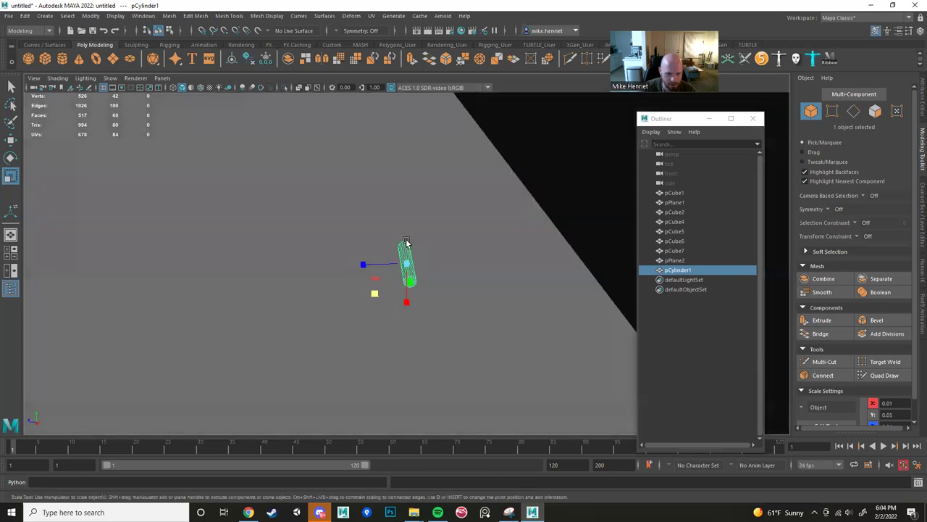
Switch the rod to face selection and select only the 20 cap faces at one end.
right_click_drag(405, 247, 407, 283)
left_click_drag(408, 282, 480, 237, "alt")
left_click_drag(344, 233, 463, 281)
left_click_drag(342, 216, 396, 287, "ctrl")
left_click_drag(312, 255, 310, 262, "alt")
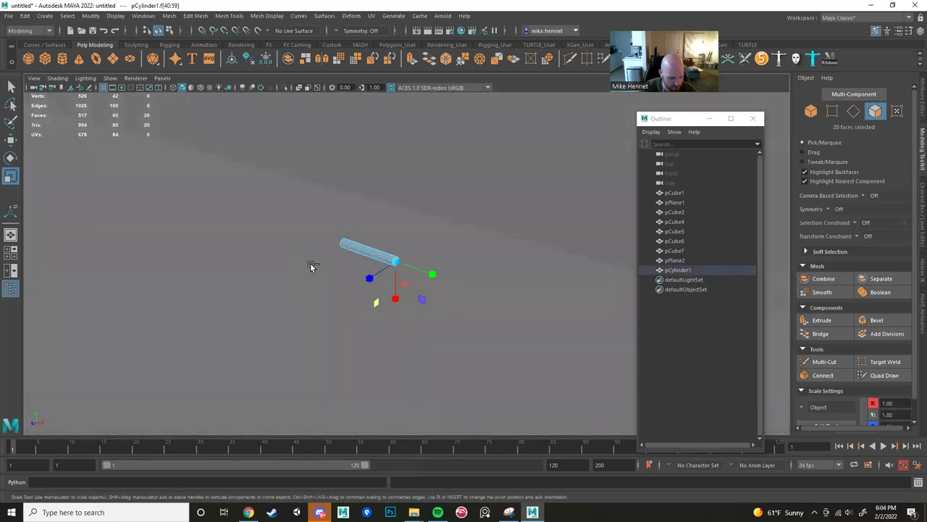
Extrude the rod's end cap, move it outward at an angle and rotate it to form a first short bend.
key("ctrl+e")
key("w")
left_click_drag(409, 284, 454, 292)
scroll(440, 318, "down", 4)
key("e")
Extrude the rod's end again and pull it far out into a long straight segment across the tabletop.
key("ctrl+e")
key("w")
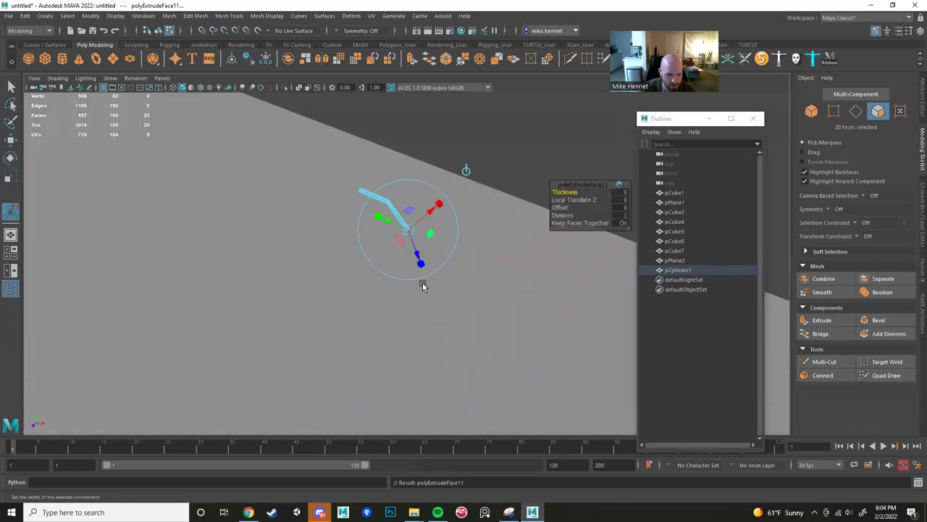
middle_click_drag(421, 266, 427, 350)
left_click_drag(426, 351, 481, 474)
scroll(445, 322, "down", 5)
left_click_drag(439, 312, 388, 264, "alt")
left_click_drag(366, 333, 445, 311, "alt")
Extrude the rod's end twice more, moving and rotating it each time to curve the cable sideways.
key("ctrl+e")
key("w")
key("e")
key("ctrl+e")
key("w")
key("e")
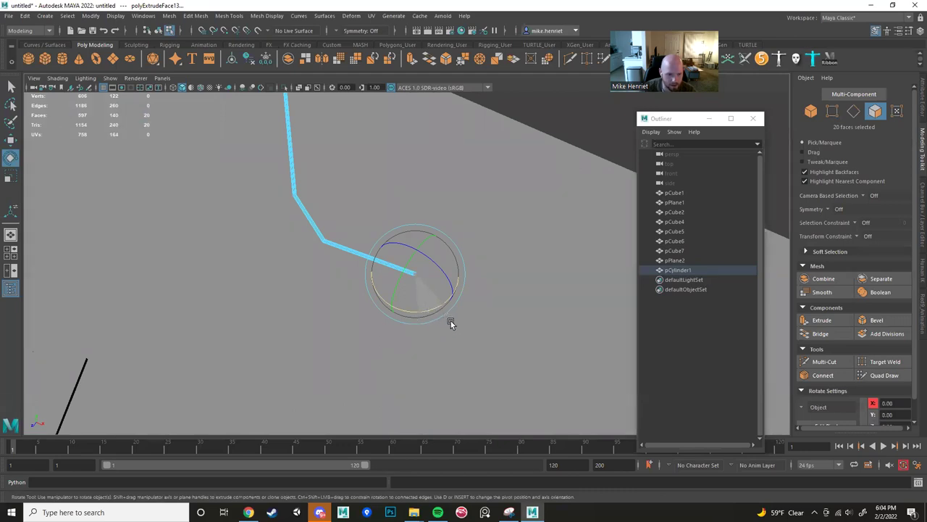
Try inserting an edge loop in the cable's long segment with the Multi-Cut tool, and undo the cut.
left_click_drag(457, 328, 286, 205, "alt")
key("ctrl+shift+x")
right_click_drag(306, 217, 304, 253, "alt")
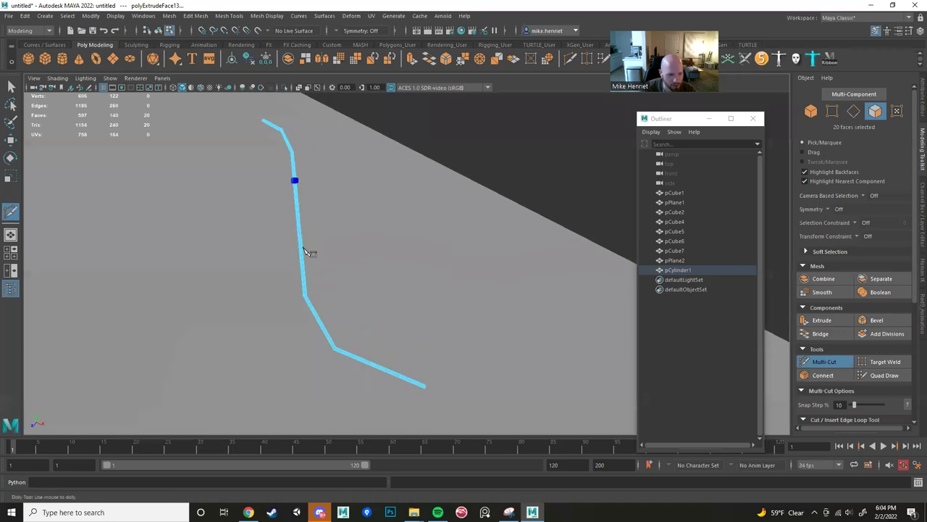
left_click(305, 252, "ctrl")
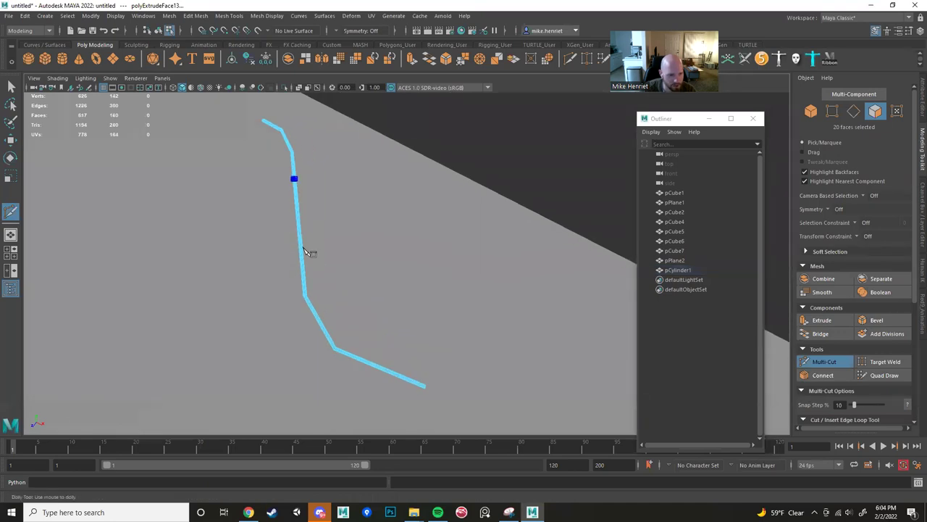
right_click_drag(313, 243, 377, 286, "alt")
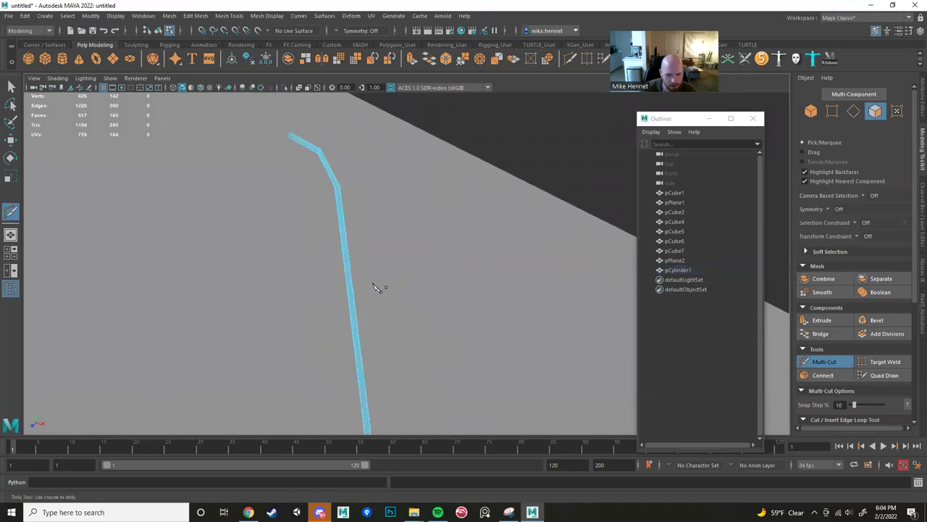
scroll(831, 351, "down", 3)
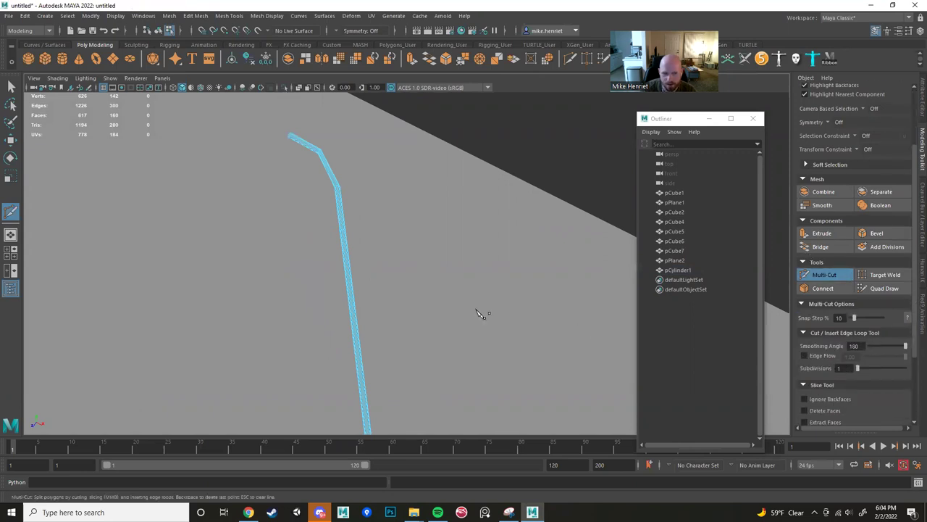
left_click_drag(458, 291, 455, 290, "alt")
key("ctrl+z")
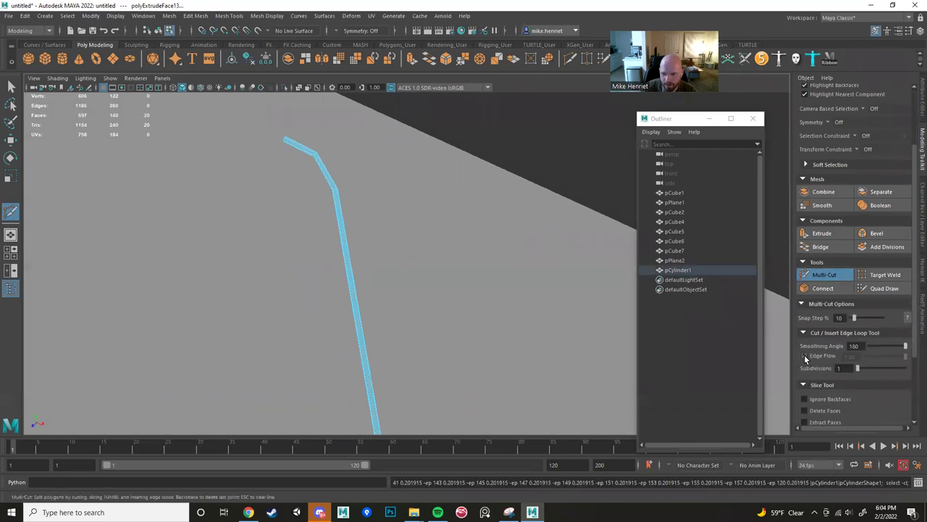
Insert three edge loops along the cable's long segment using Multi-Cut with Edge Flow enabled at 1.00.
left_click(344, 227, "ctrl")
scroll(389, 291, "down", 3)
left_click(365, 271, "ctrl")
left_click(372, 308, "ctrl")
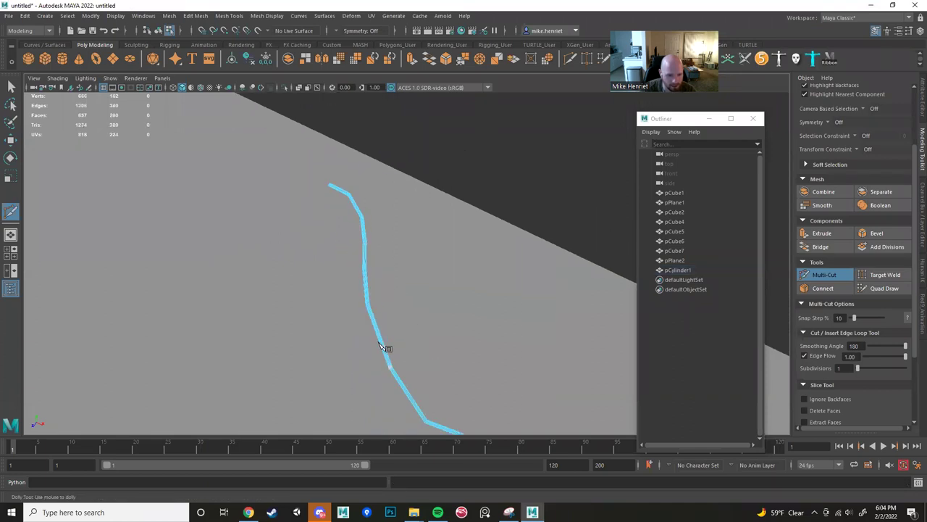
Insert more edge loops around the cable's lower bend using Multi-Cut with Edge Flow enabled, and undo the last cut.
middle_click_drag(453, 373, 391, 288, "alt")
left_click(398, 289, "ctrl")
key("ctrl+z")
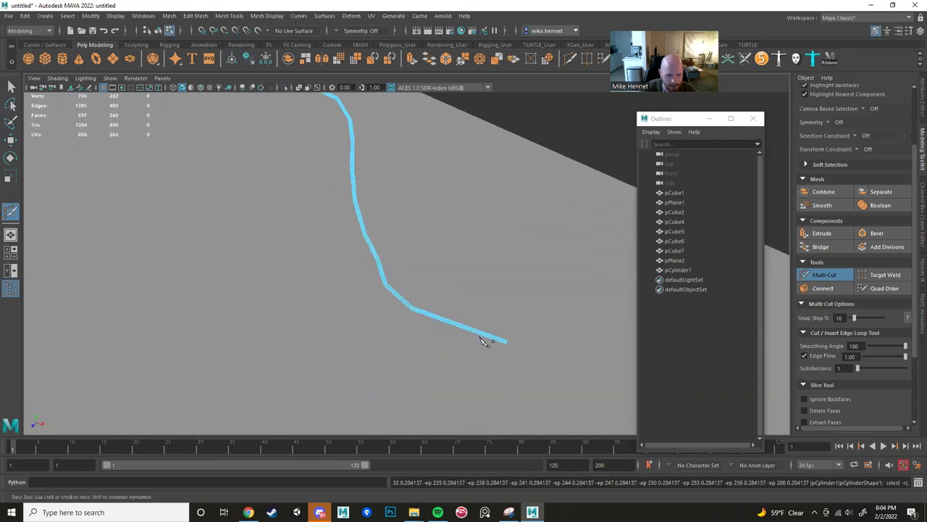
Insert edge loops in the cable's end segment, switching Edge Flow off and back on, and undo the last loop.
middle_click_drag(481, 334, 450, 305, "alt")
scroll(450, 305, "up", 4)
left_click_drag(450, 307, 476, 303, "alt")
scroll(494, 286, "down", 1)
middle_click_drag(499, 290, 453, 315, "alt")
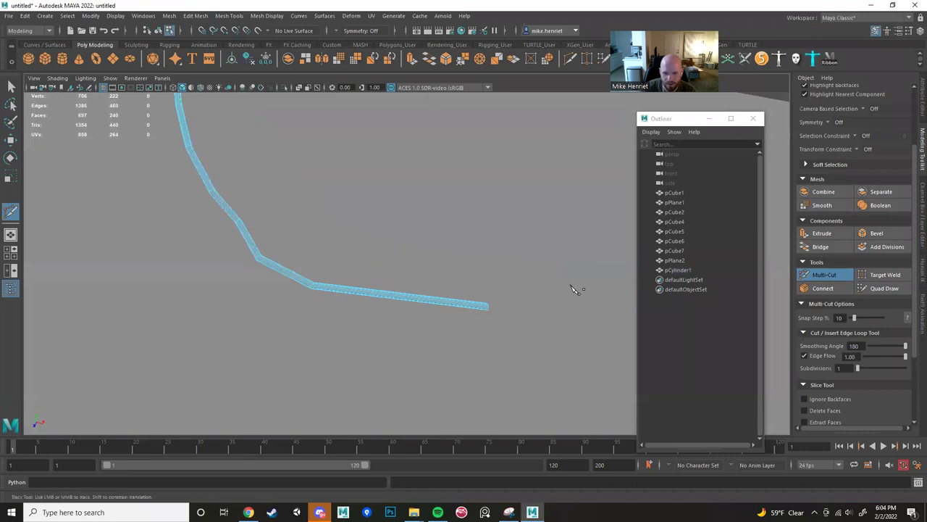
left_click(803, 356)
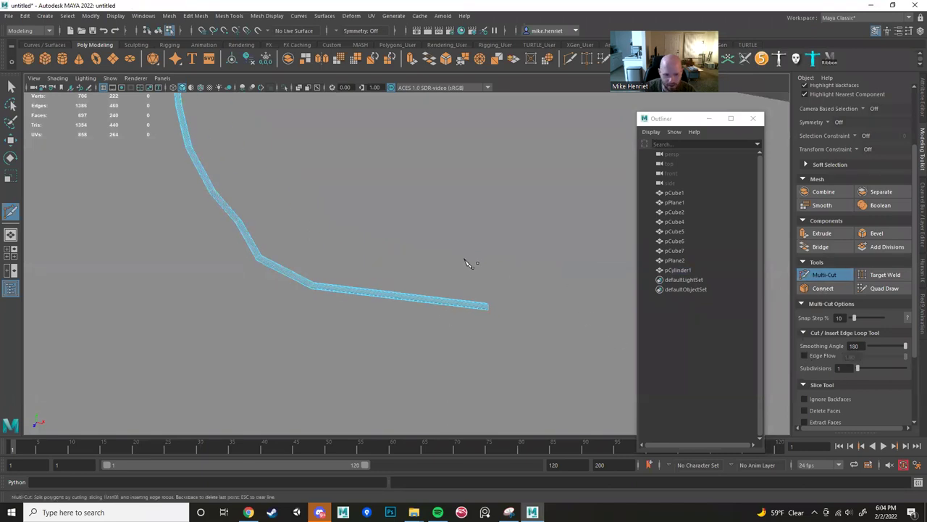
left_click(803, 356)
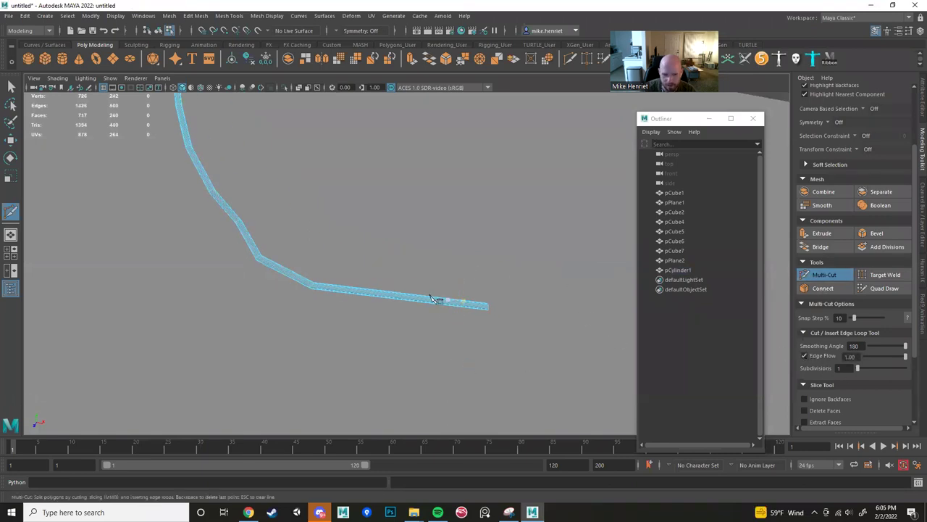
left_click(396, 297, "ctrl")
left_click_drag(397, 297, 409, 336, "alt")
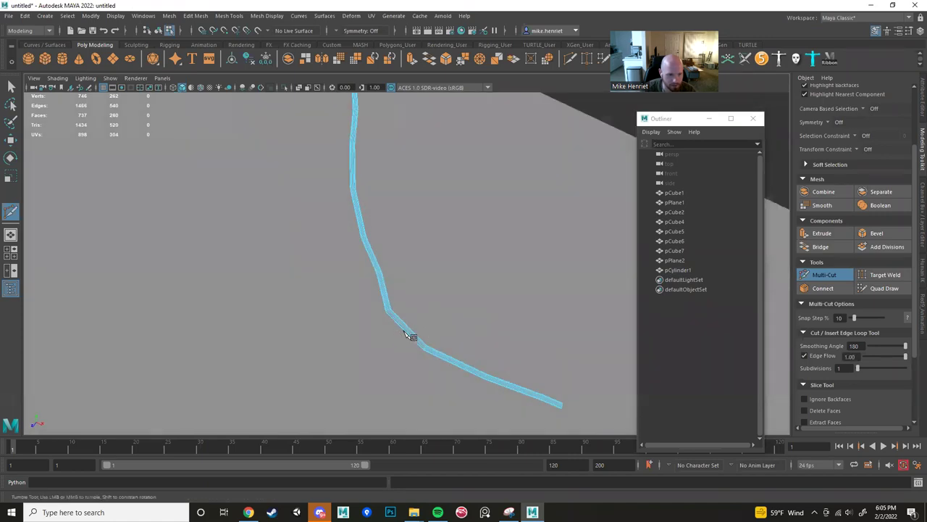
key("ctrl+z")
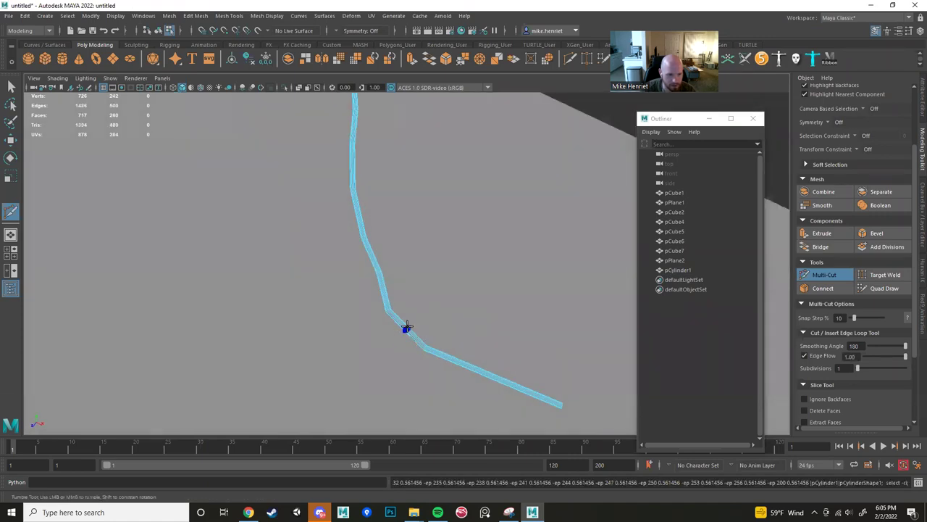
Insert two more edge loops in the cable's end section with Multi-Cut.
left_click(472, 364, "ctrl")
left_click_drag(426, 332, 441, 294, "alt")
right_click_drag(475, 367, 340, 299, "alt")
left_click_drag(341, 299, 399, 322, "alt")
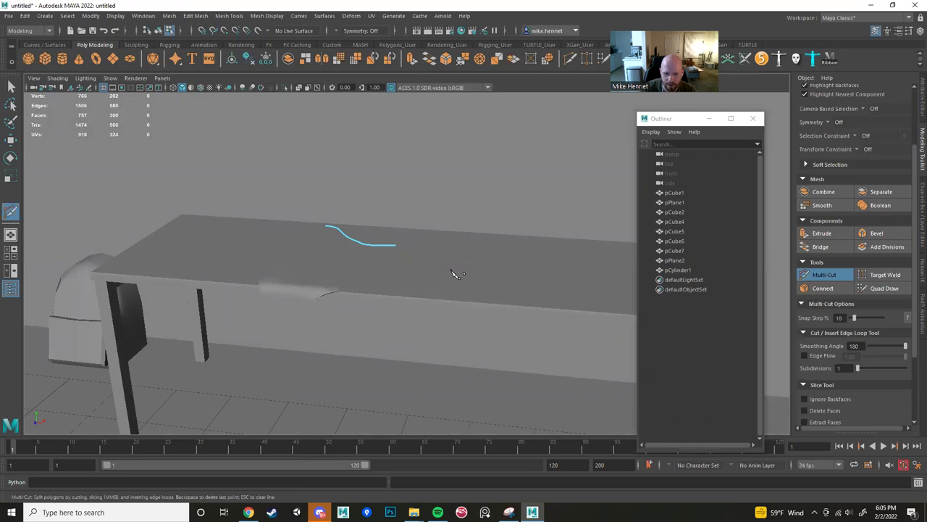
Examine the cable on the tabletop and the surrounding room as whole objects, leaving nothing selected.
key("w")
middle_click_drag(402, 301, 417, 323, "alt")
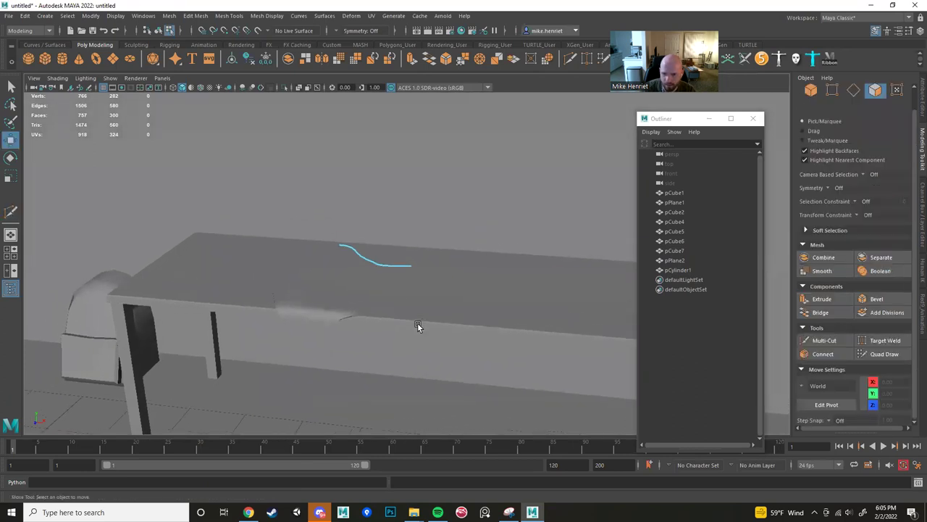
scroll(420, 321, "up", 3)
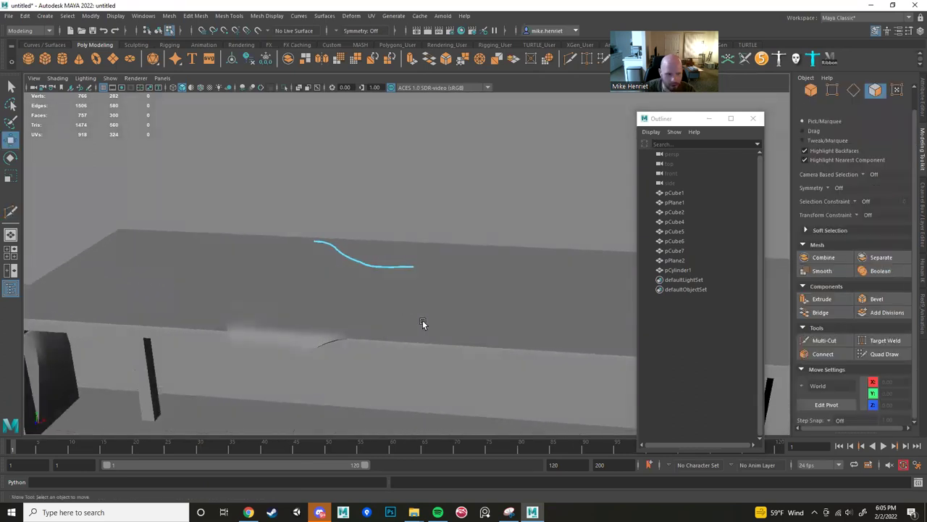
left_click(376, 268)
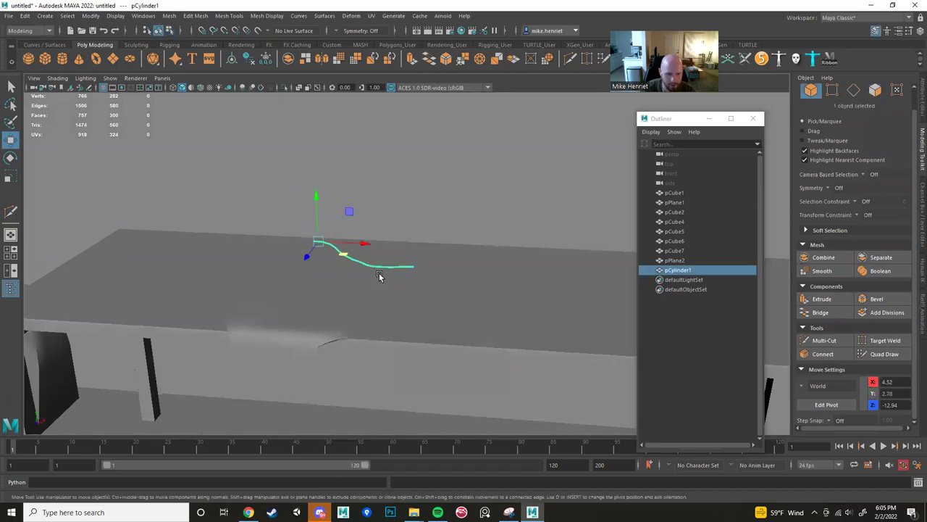
left_click(315, 281)
left_click_drag(240, 349, 298, 389)
scroll(299, 387, "down", 12)
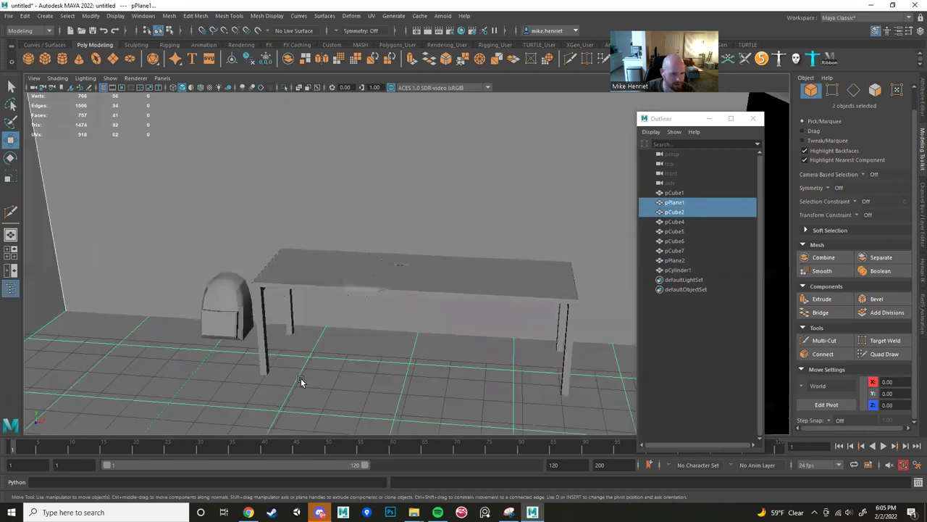
left_click(362, 181)
middle_click_drag(380, 312, 385, 310, "alt")
right_click_drag(384, 310, 212, 238, "alt")
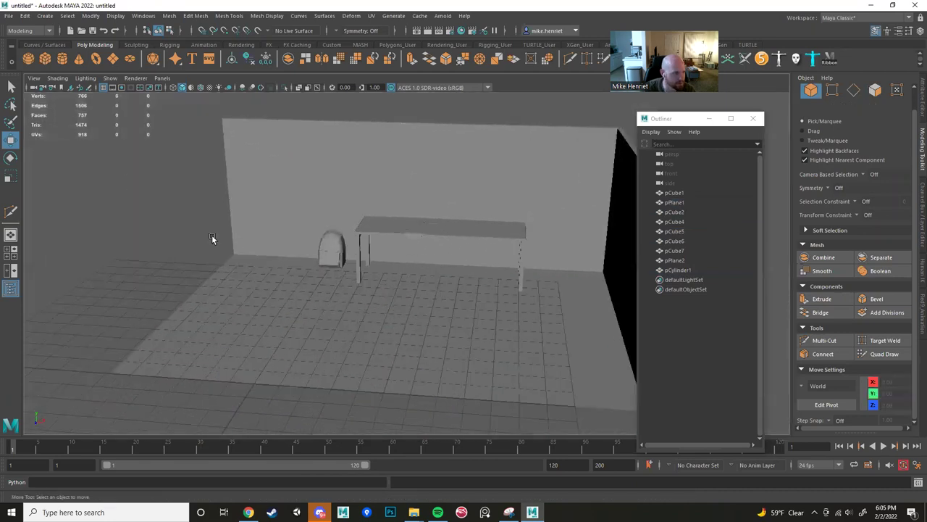
Create a polygon cube and insert two centred, crossing vertical edge loops through it with Multi-Cut.
left_click(44, 69)
key("f")
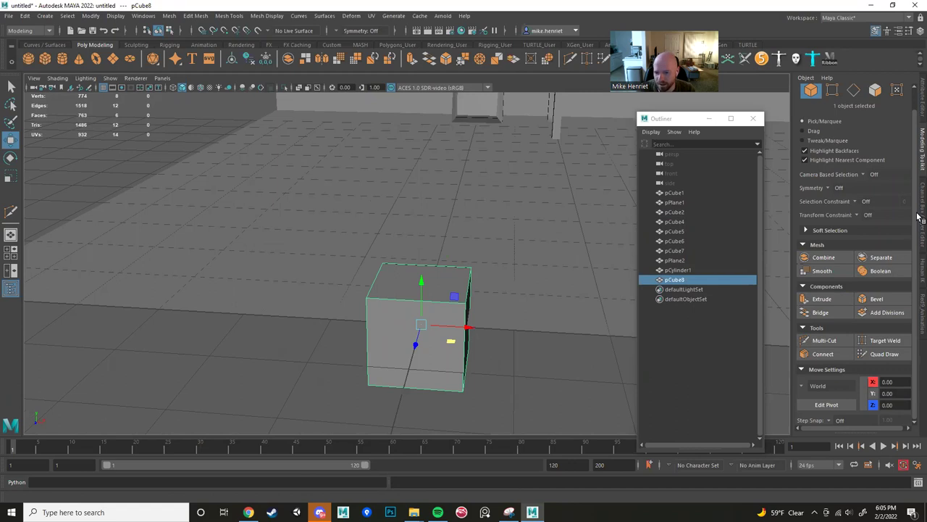
left_click(824, 340)
middle_click(435, 301, "ctrl")
left_click_drag(451, 316, 325, 326, "alt")
middle_click(95, 328, "ctrl")
middle_click_drag(121, 334, 310, 303, "alt")
scroll(310, 302, "up", 3)
Select the new cube's four vertical corner edges and activate the Scale tool.
key("w")
left_click(206, 340)
left_click(292, 294, "shift")
left_click_drag(116, 281, 153, 276, "alt")
left_click(337, 182, "shift")
left_click(364, 212, "shift")
left_click_drag(384, 281, 311, 327, "alt")
key("r")
scroll(426, 268, "up", 4)
left_click_drag(425, 268, 443, 333, "alt")
left_click_drag(415, 299, 323, 287, "alt")
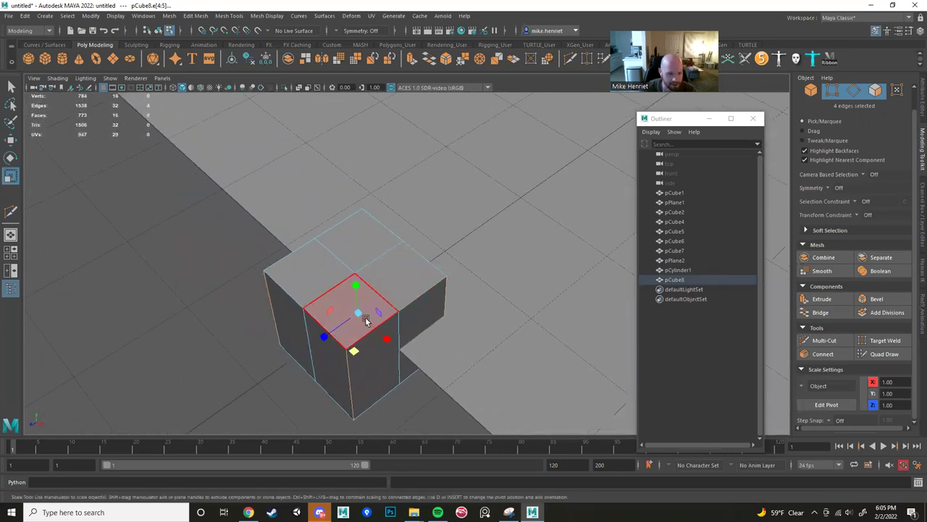
left_click_drag(344, 325, 422, 325, "alt")
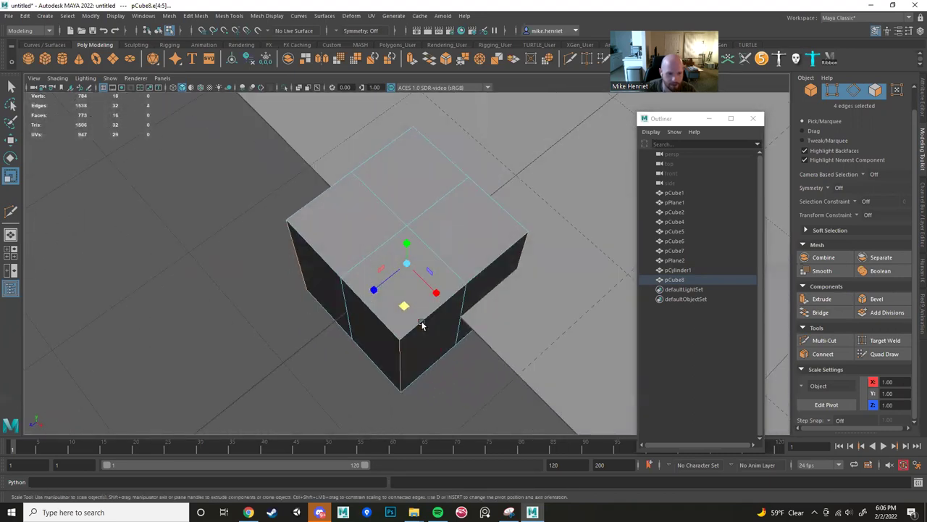
left_click(403, 308)
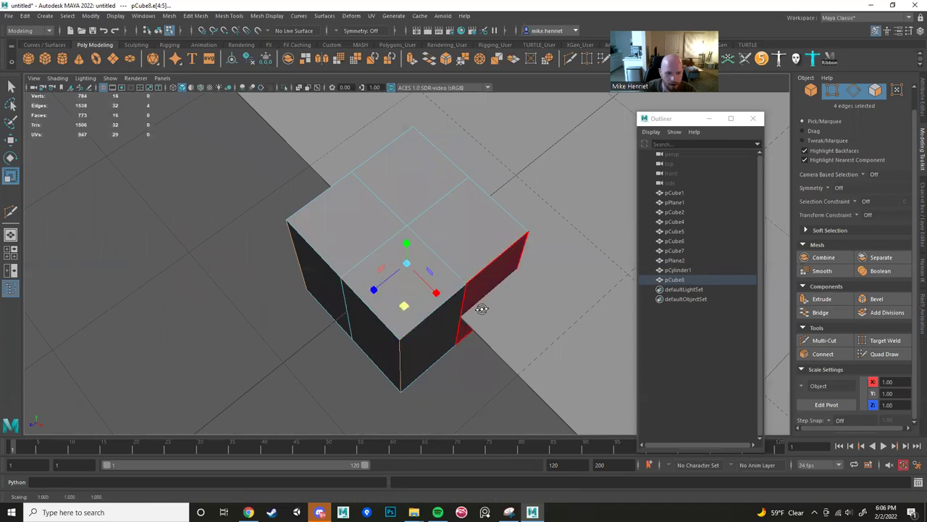
Reselect the cube's four vertical corner edges one by one, working around the cube.
left_click_drag(482, 311, 342, 300, "alt")
left_click(356, 311)
left_click(512, 261, "shift")
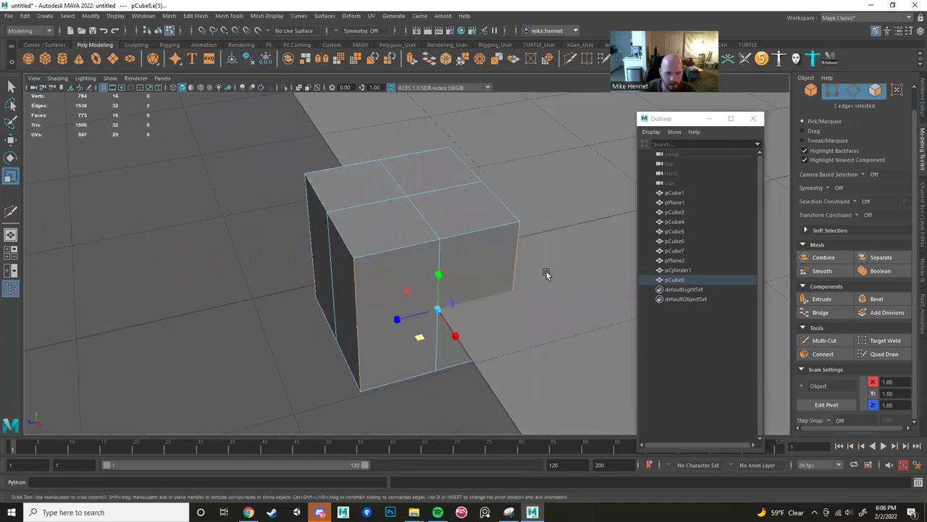
left_click_drag(546, 272, 500, 241, "alt")
left_click(518, 232, "shift")
left_click_drag(347, 217, 443, 227, "alt")
left_click(292, 259, "shift")
left_click_drag(341, 300, 268, 239, "alt")
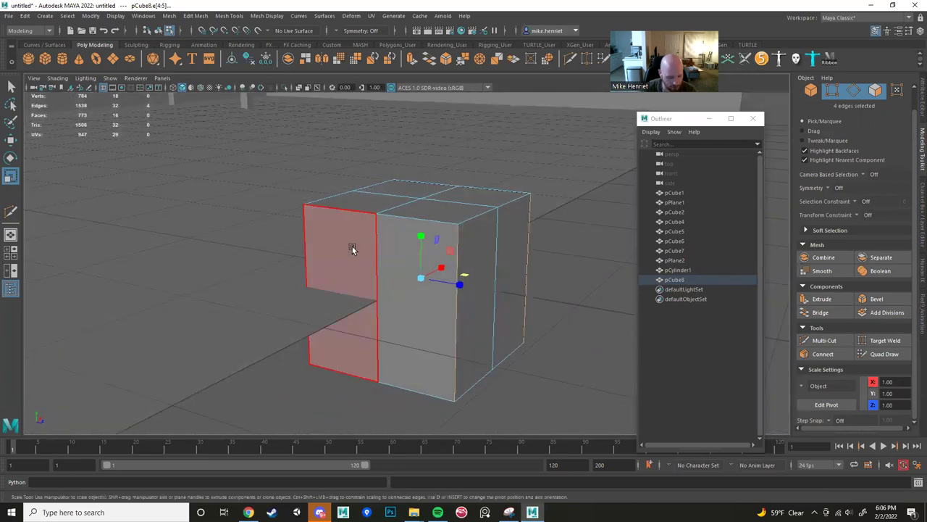
left_click_drag(355, 250, 345, 248, "alt")
left_click_drag(486, 303, 355, 316, "alt")
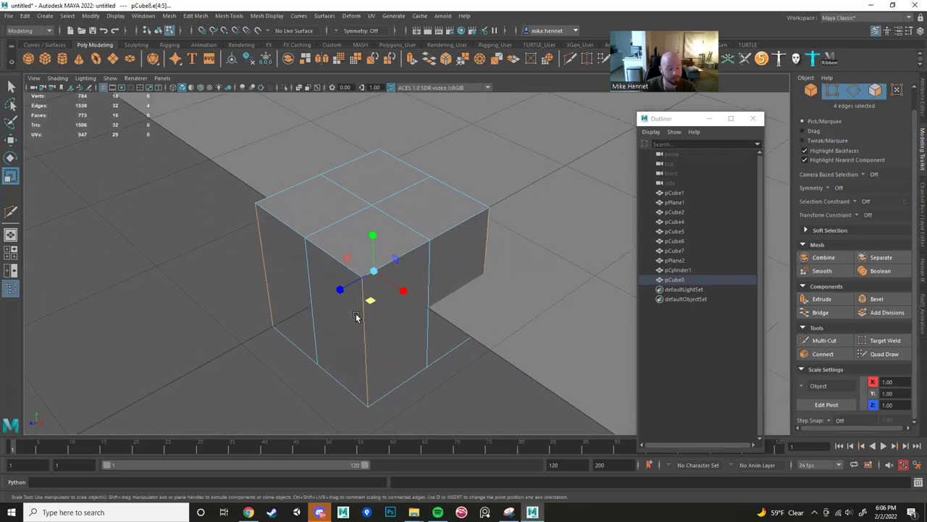
Examine the selected corner edges in wireframe display from several angles.
left_click_drag(355, 317, 343, 250, "alt")
right_click_drag(343, 251, 350, 305, "alt")
left_click_drag(349, 304, 384, 322, "alt")
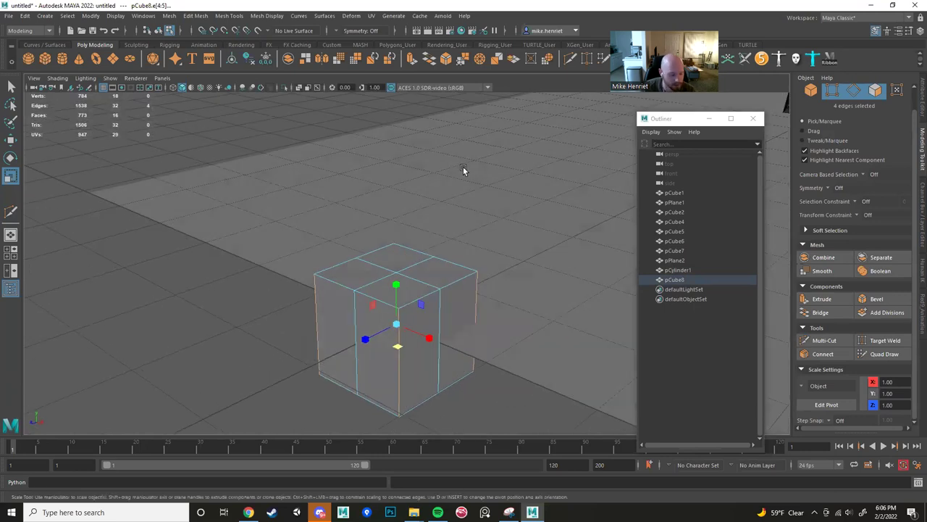
key("4")
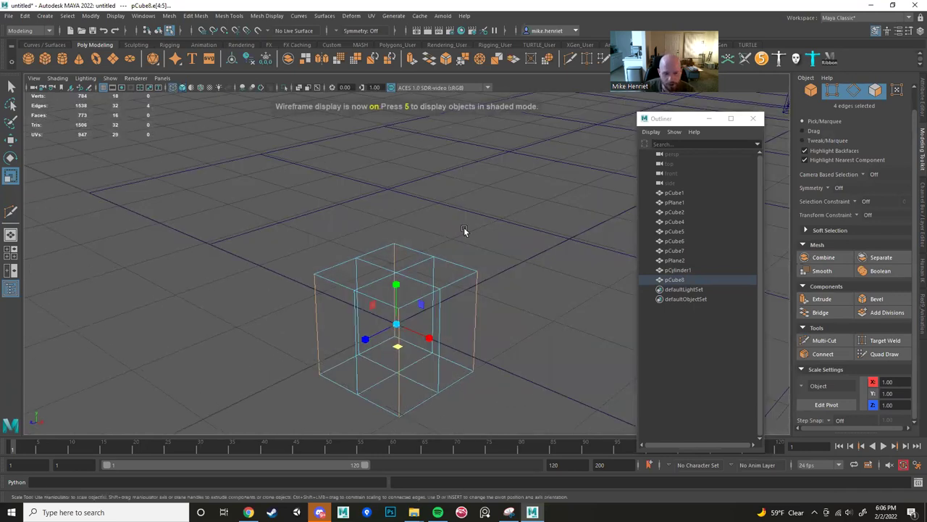
left_click_drag(468, 314, 423, 318, "alt")
right_click_drag(423, 318, 433, 316, "alt")
middle_click_drag(433, 316, 432, 286, "alt")
left_click_drag(432, 285, 468, 271, "alt")
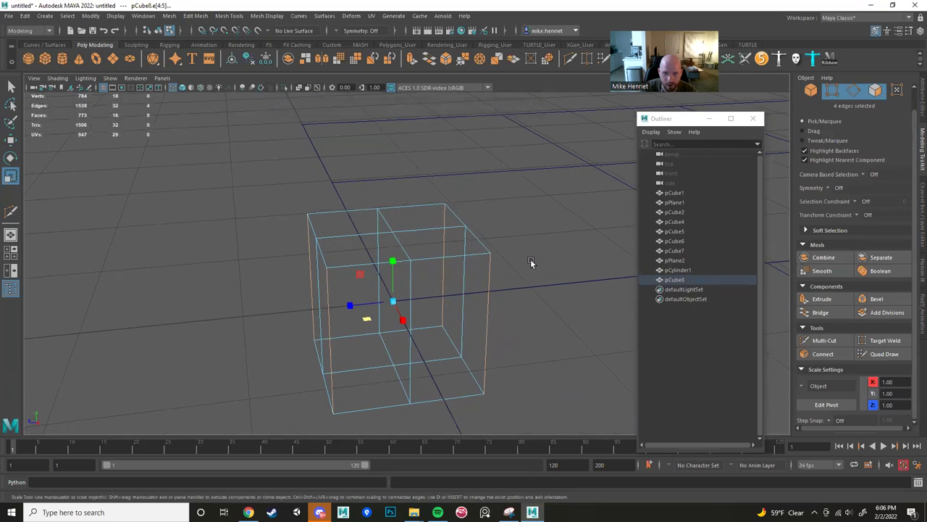
left_click_drag(529, 264, 385, 341, "alt")
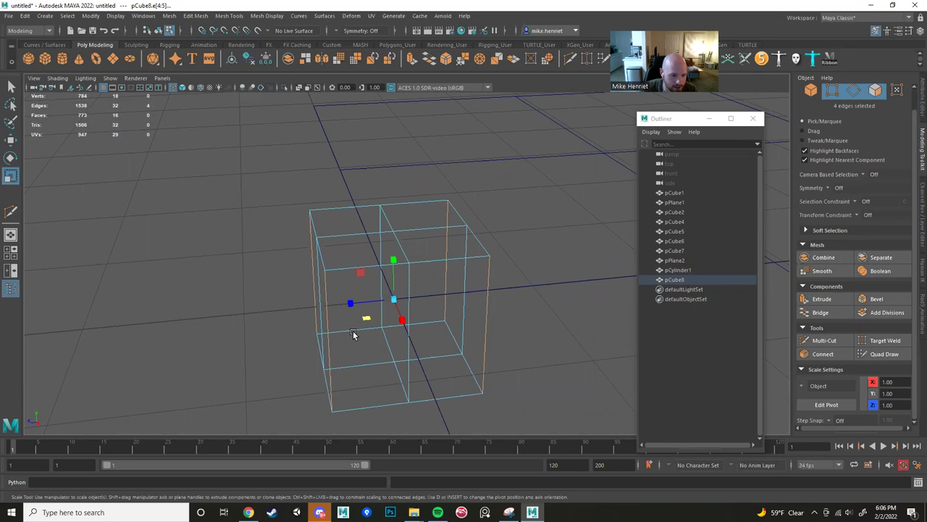
left_click_drag(315, 306, 281, 313, "alt")
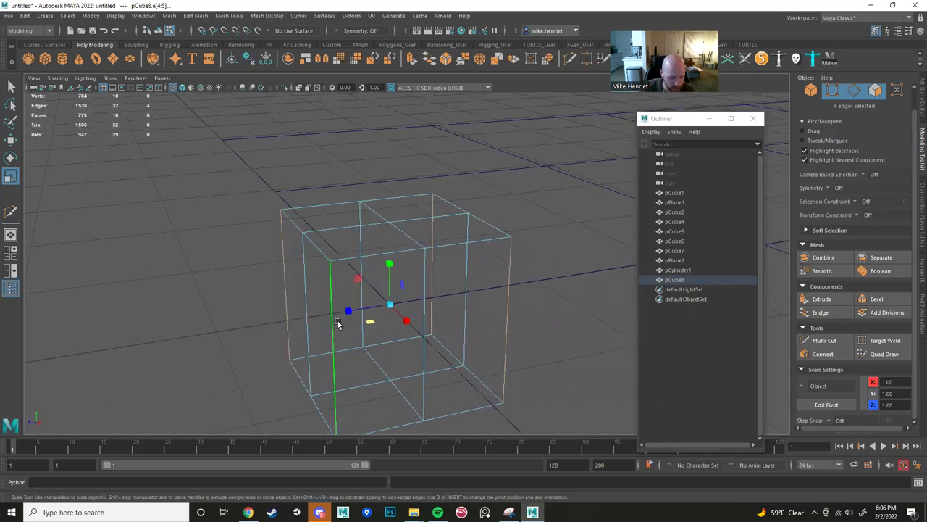
Compare the cube in shaded and wireframe display several times, finishing in shaded display.
key("5")
key("4")
key("5")
key("4")
key("5")
key("4")
key("5")
key("4")
key("5")
left_click_drag(455, 331, 390, 335, "alt")
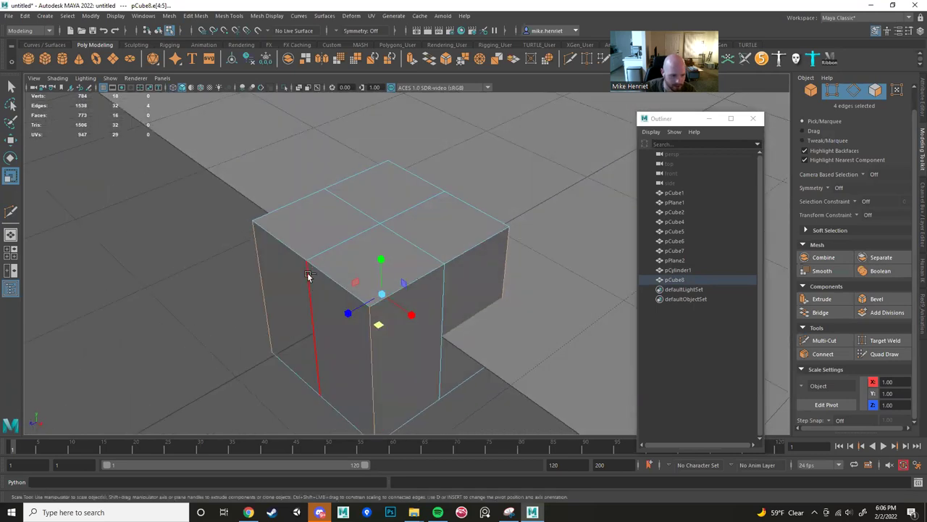
Select three midpoint vertices on the cube: two on its top face's sides and one on its bottom edge.
right_click_drag(437, 196, 394, 198)
left_click(443, 193)
left_click(308, 261, "shift")
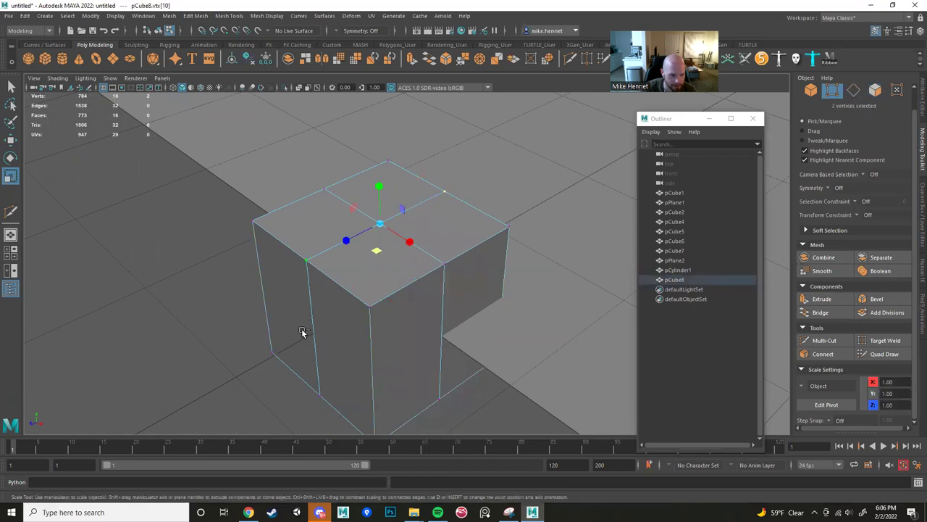
left_click(319, 397, "shift")
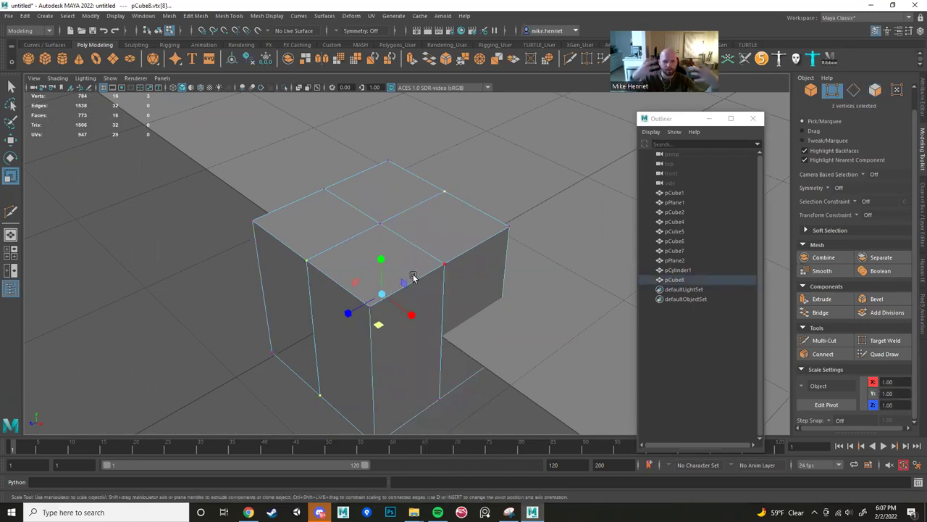
Try moving the cube's vertical corner edges inward one at a time to form an octagonal outline.
right_click_drag(399, 244, 384, 216)
left_click(374, 379)
left_click_drag(394, 401, 366, 402, "alt")
key("w")
left_click(508, 279)
left_click_drag(512, 291, 330, 269, "alt")
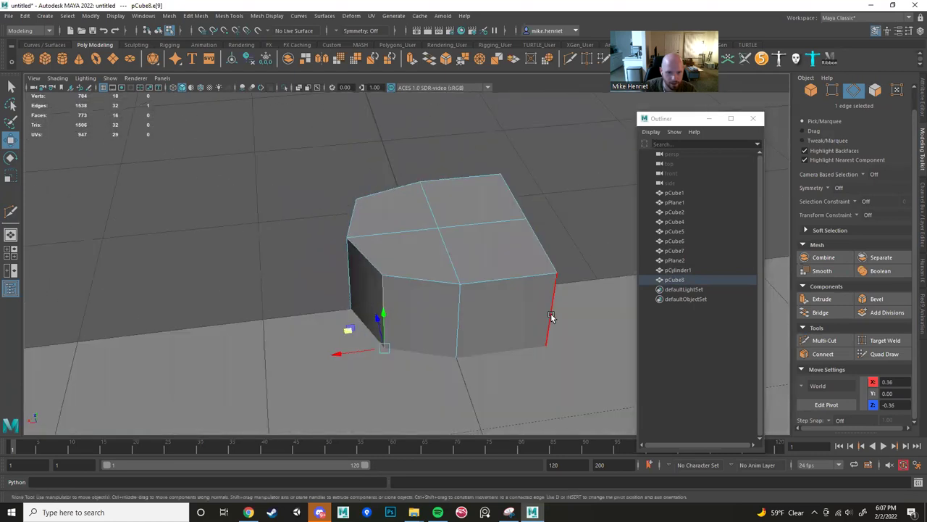
left_click(553, 317)
left_click_drag(549, 328, 489, 385, "alt")
left_click_drag(490, 342, 496, 321)
left_click_drag(497, 373, 423, 383, "alt")
left_click_drag(465, 335, 428, 406)
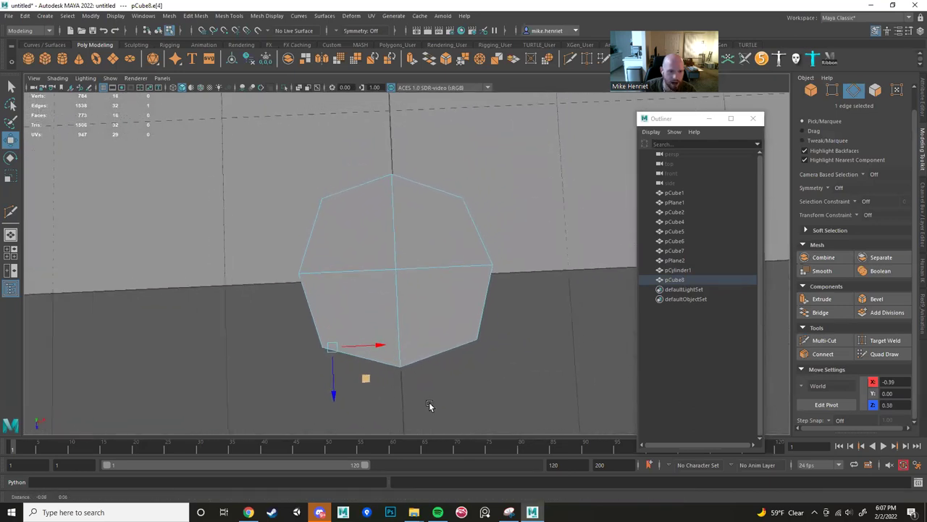
left_click_drag(522, 354, 340, 301, "alt")
Undo the individual corner edge moves on the cube.
key("ctrl+z")
key("ctrl+z")
key("ctrl+z")
key("ctrl+z")
key("ctrl+z")
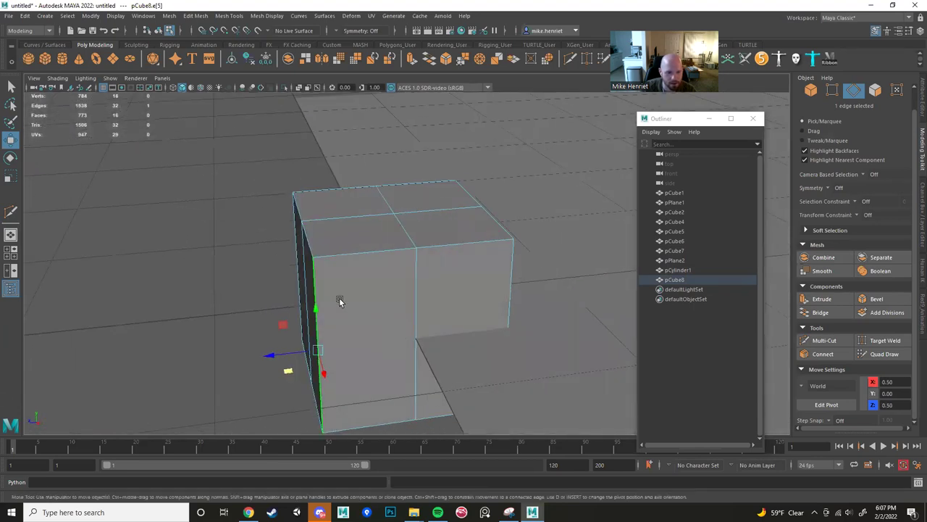
Add the cube's other vertical corner edges to the selection so all four are selected.
left_click_drag(552, 297, 433, 283, "alt")
left_click(556, 295, "shift")
left_click_drag(557, 295, 469, 363, "alt")
Try scaling the four corner edges inward along the X and Z axes separately, and undo both scalings.
scroll(464, 352, "down", 3)
key("r")
left_click_drag(435, 265, 421, 267)
left_click_drag(390, 308, 425, 311)
scroll(425, 311, "up", 3)
middle_click_drag(425, 311, 396, 360, "alt")
left_click_drag(396, 360, 389, 377, "alt")
key("ctrl+z")
key("ctrl+z")
Scale the four corner edges inward together in X and Z to about 0.711, forming an octagonal prism.
left_click_drag(408, 320, 372, 312, "alt")
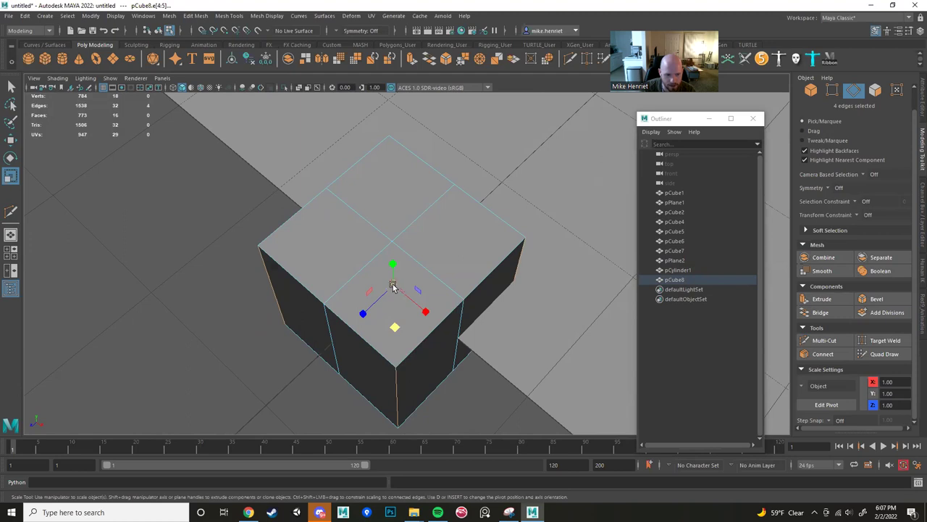
left_click_drag(393, 287, 414, 271, "alt")
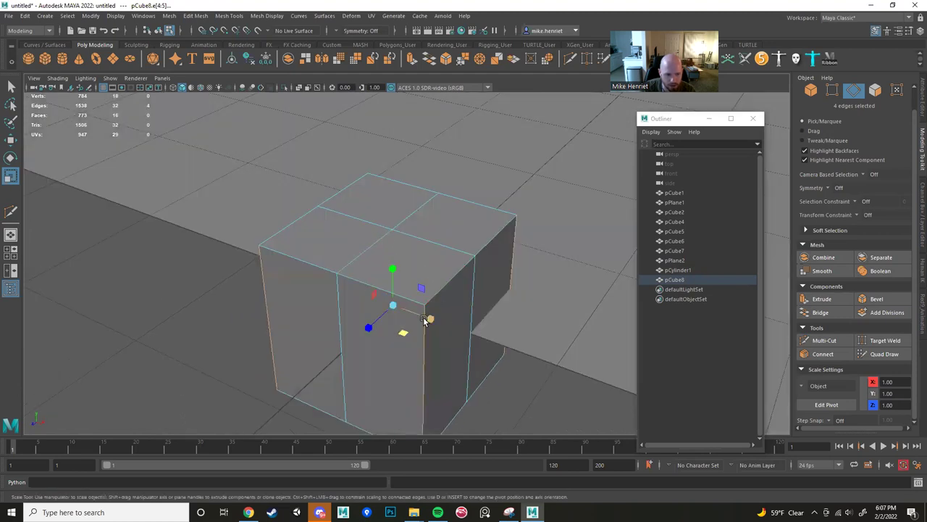
left_click_drag(446, 336, 392, 319, "alt")
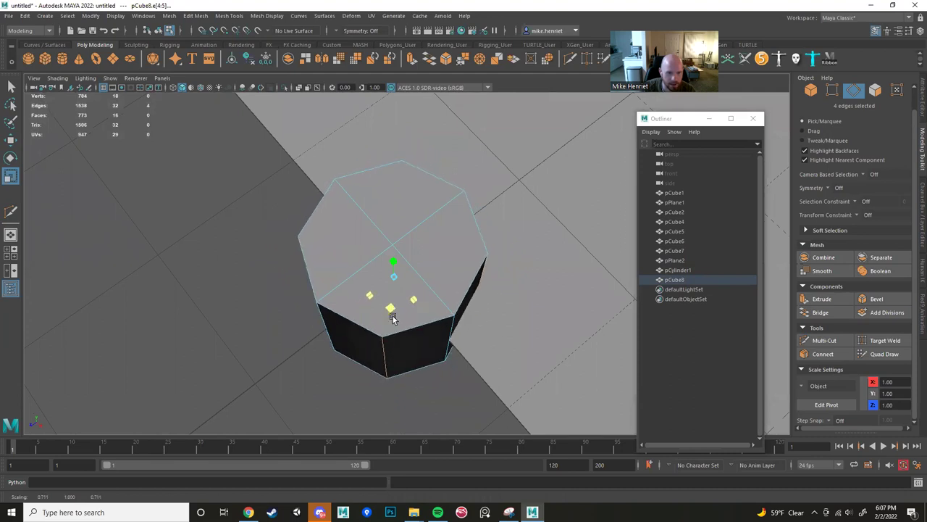
left_click_drag(401, 346, 433, 311, "alt")
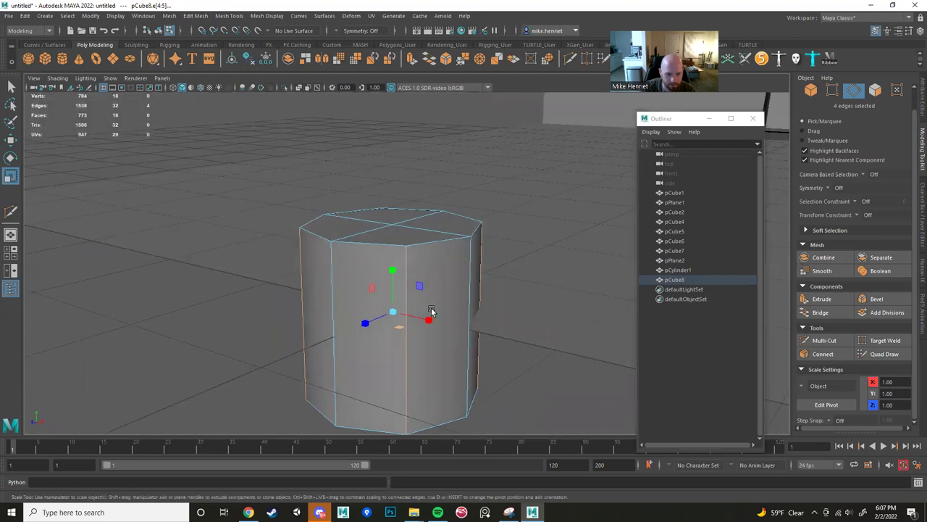
right_click_drag(432, 311, 465, 254, "alt")
left_click_drag(454, 259, 425, 290, "alt")
scroll(398, 336, "up", 3)
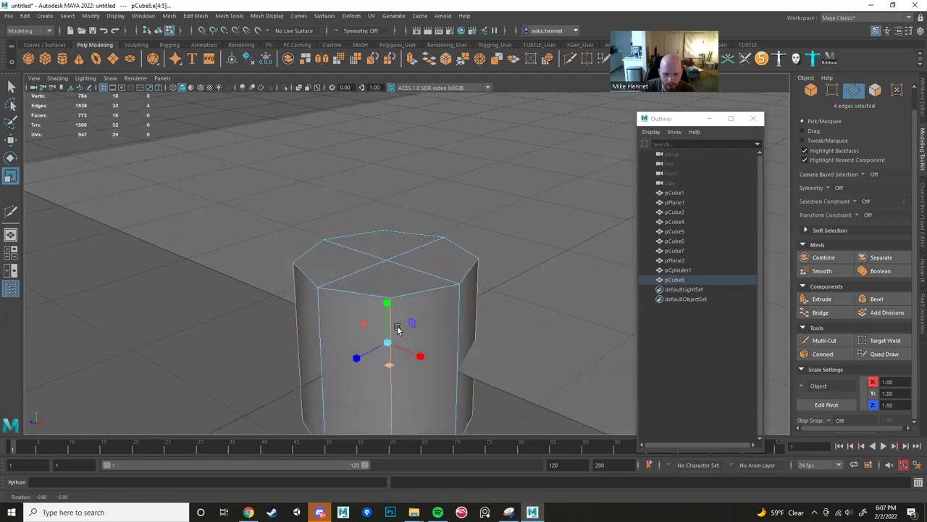
Select the four faces that make up the octagonal prism's top cap.
right_click_drag(446, 246, 445, 273)
left_click_drag(436, 274, 378, 275, "alt")
left_click(376, 264)
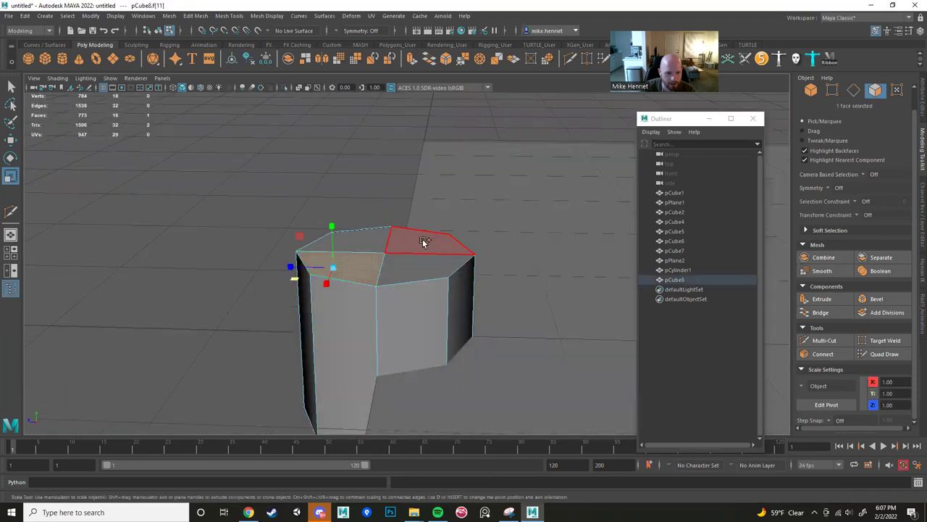
left_click(424, 242, "shift")
left_click(422, 273, "shift")
left_click_drag(420, 306, 490, 314, "alt")
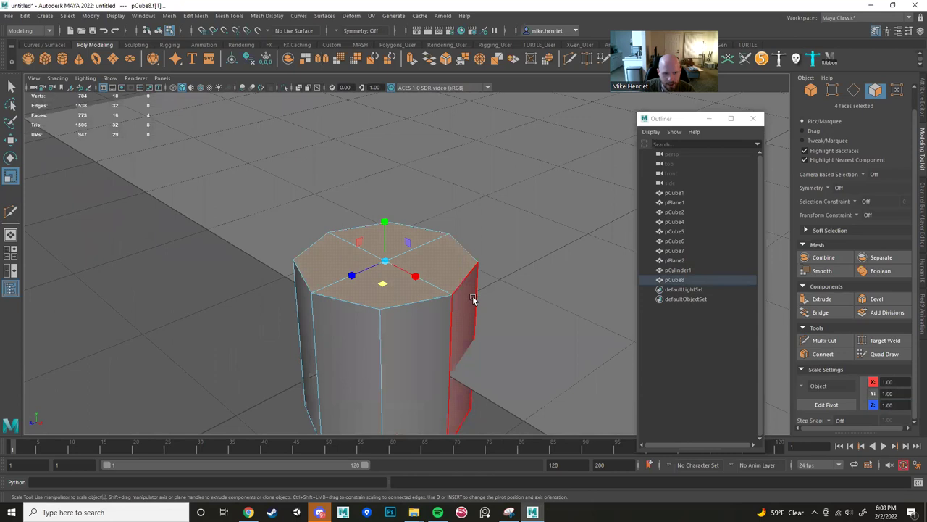
Extrude the top faces upward by about 0.177, scale them inward and raise them to form a tapered bottle shoulder.
key("ctrl+e")
left_click_drag(438, 240, 440, 204)
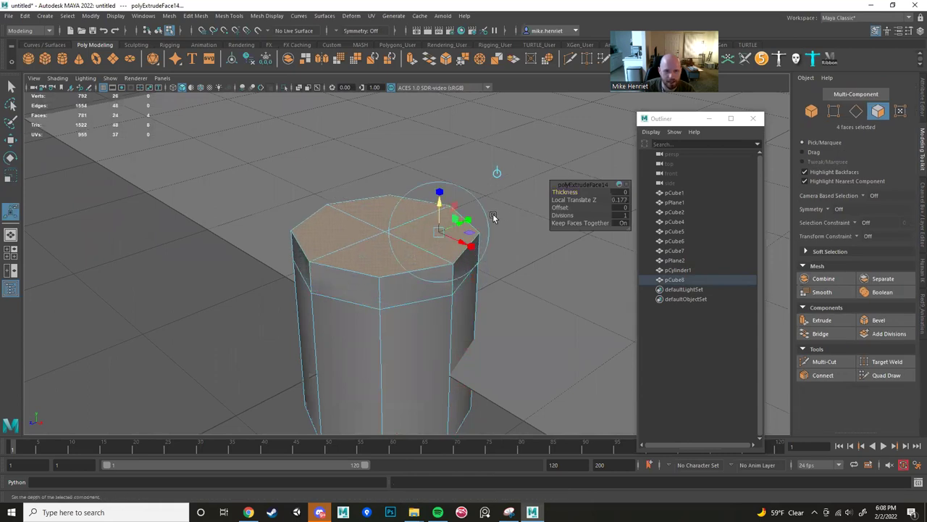
key("r")
left_click_drag(391, 234, 341, 226)
key("w")
left_click_drag(385, 194, 384, 174)
left_click_drag(423, 274, 432, 270, "alt")
middle_click_drag(433, 270, 440, 310, "alt")
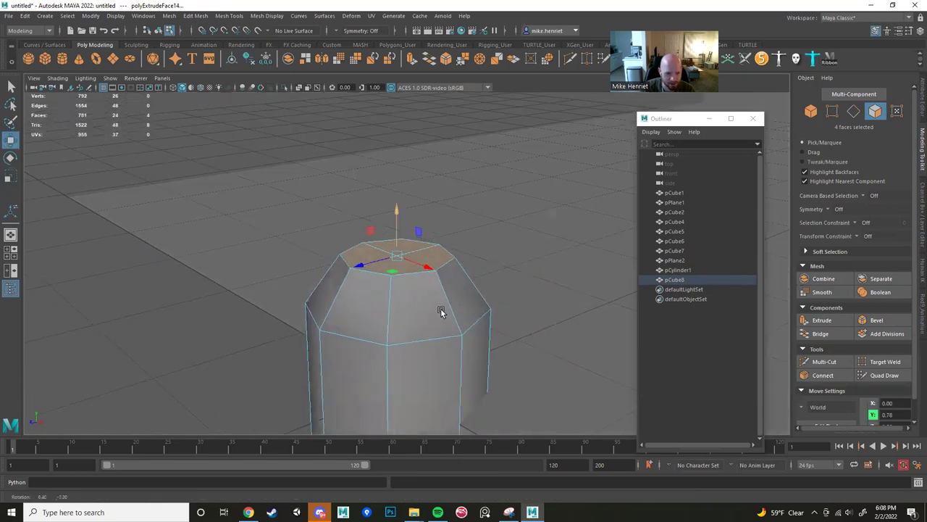
left_click_drag(440, 310, 433, 285, "alt")
right_click_drag(434, 286, 426, 271, "alt")
left_click_drag(426, 271, 373, 312, "alt")
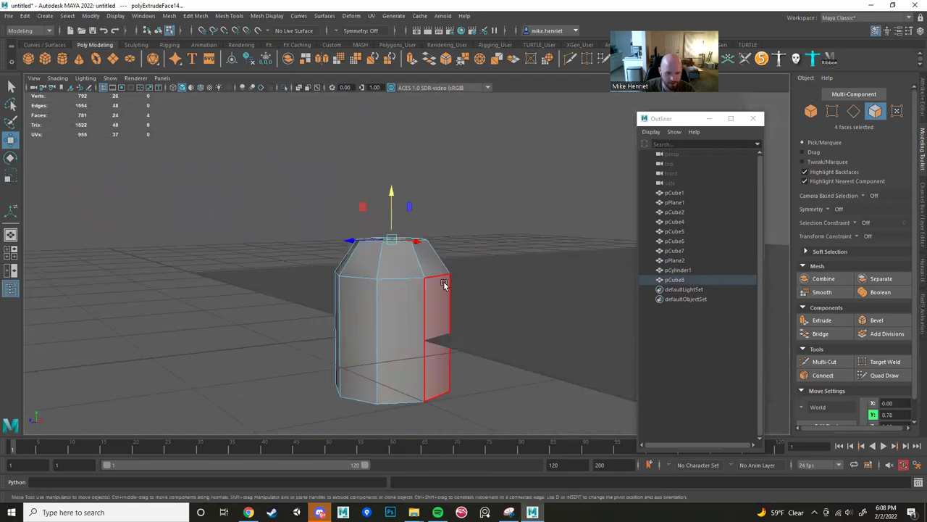
Extrude the shoulder's top faces again, raise them and scale them inward to narrow the shoulder further.
left_click_drag(452, 308, 431, 358, "alt")
key("ctrl+e")
key("w")
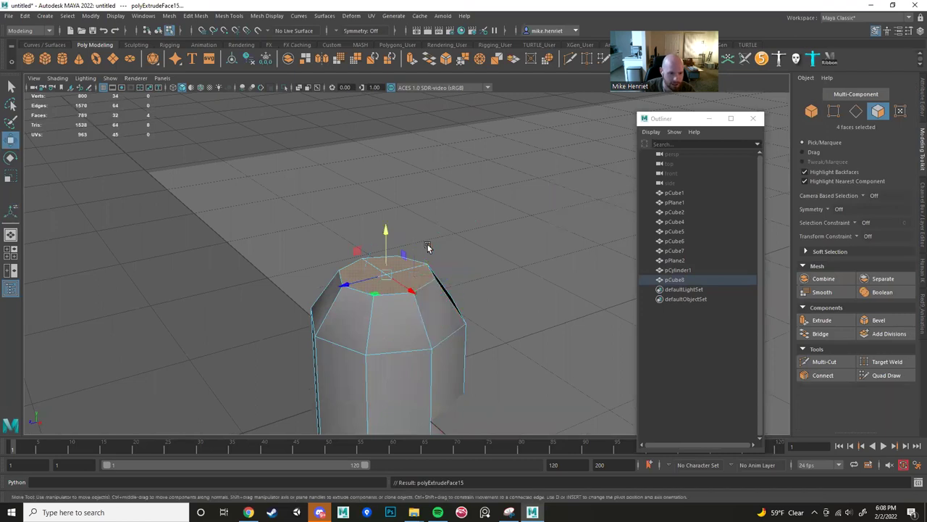
left_click_drag(383, 231, 382, 204)
key("r")
mouse_move(386, 250)
left_mouse_down()
mouse_move(355, 246)
mouse_move(355, 227)
mouse_move(384, 239)
left_mouse_up()
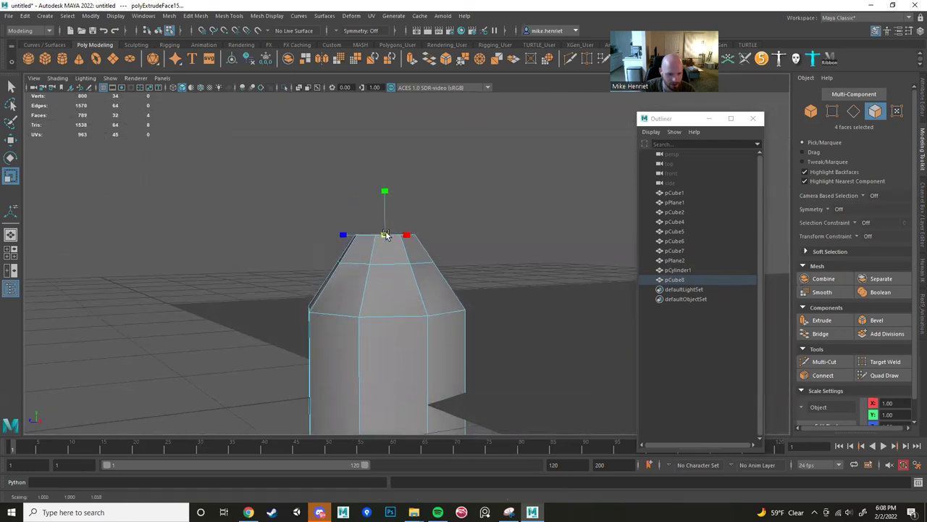
left_click_drag(387, 249, 430, 291, "alt")
Extrude the top faces straight up from the shoulder to form the bottle's neck.
key("t")
key("w")
left_click_drag(397, 208, 385, 145)
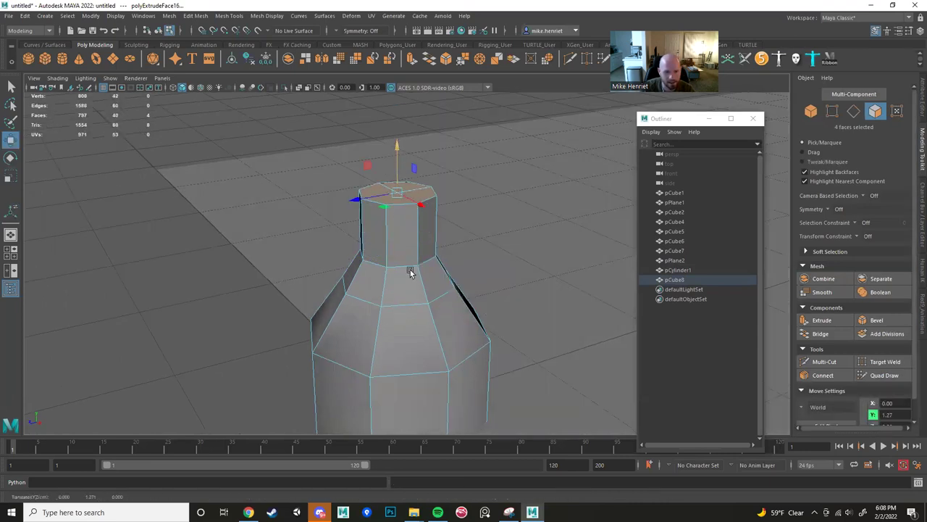
left_click_drag(415, 296, 418, 277, "alt")
scroll(417, 277, "down", 4)
scroll(418, 283, "up", 2)
middle_click_drag(418, 283, 403, 315, "alt")
left_click_drag(403, 315, 401, 330, "alt")
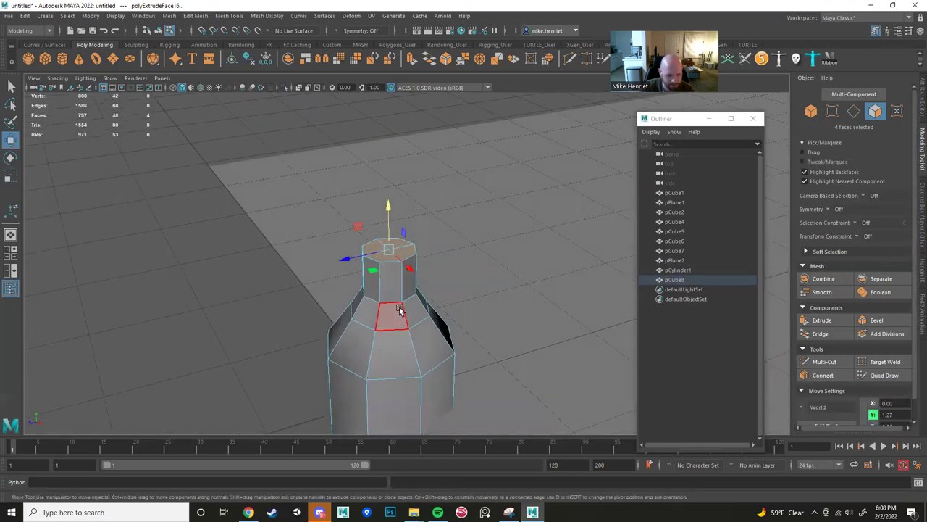
Scale the neck's top faces inward and raise them slightly to give the neck a longer taper.
key("r")
left_click_drag(390, 250, 378, 257)
key("w")
mouse_move(389, 205)
left_mouse_down()
mouse_move(382, 178)
mouse_move(383, 187)
left_mouse_up()
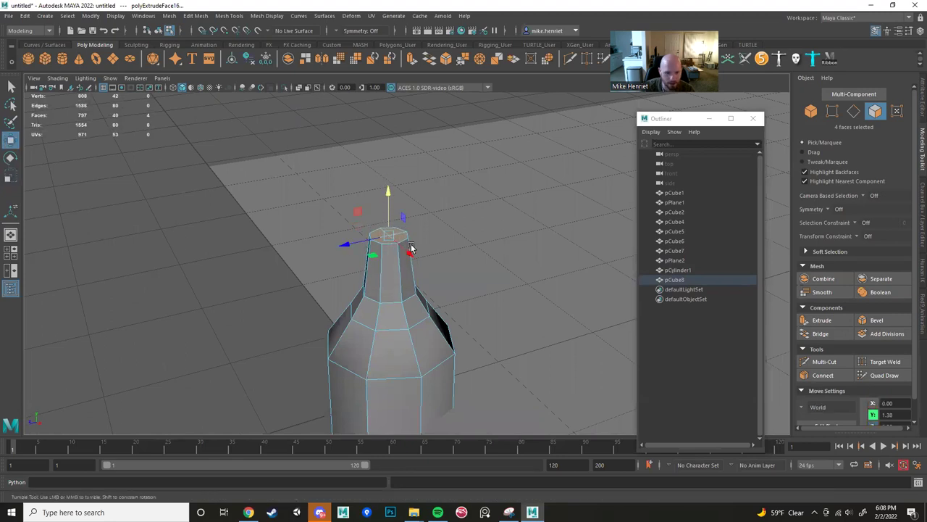
Extrude the neck's top faces and widen them slightly, extruding them upward once more to form the bottle's lip.
scroll(403, 242, "up", 2)
key("ctrl+e")
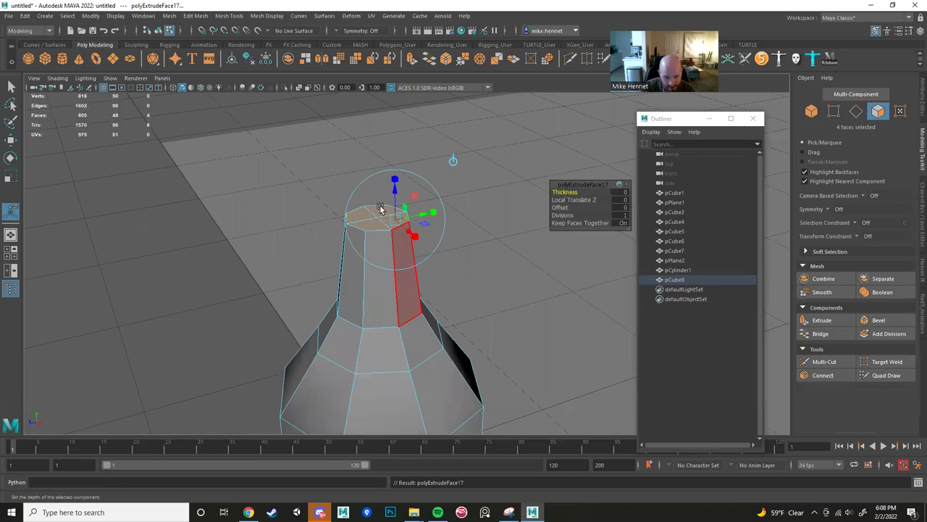
key("r")
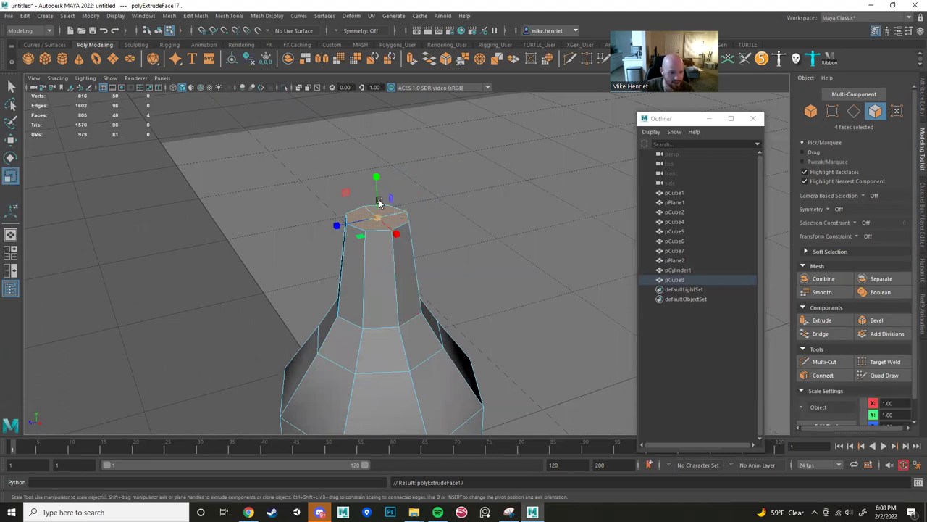
left_click_drag(378, 202, 373, 159)
key("w")
key("ctrl+e")
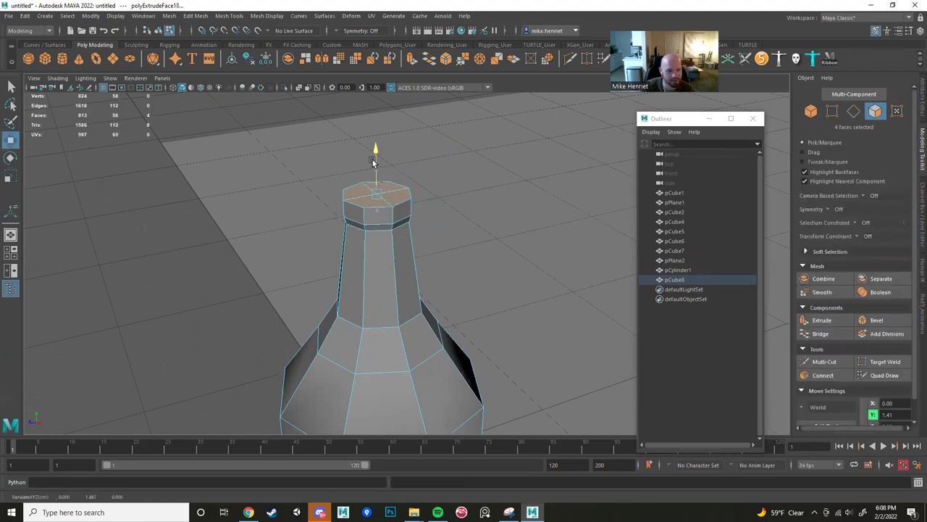
Inset the lip's top faces with a scaled extrusion and extrude them down into the neck to hollow out the opening.
key("r")
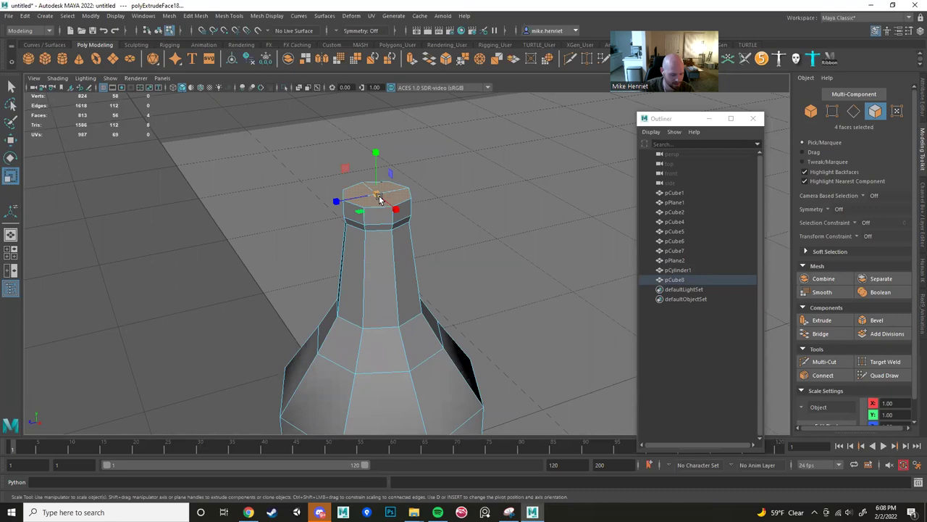
key("ctrl+e")
key("r")
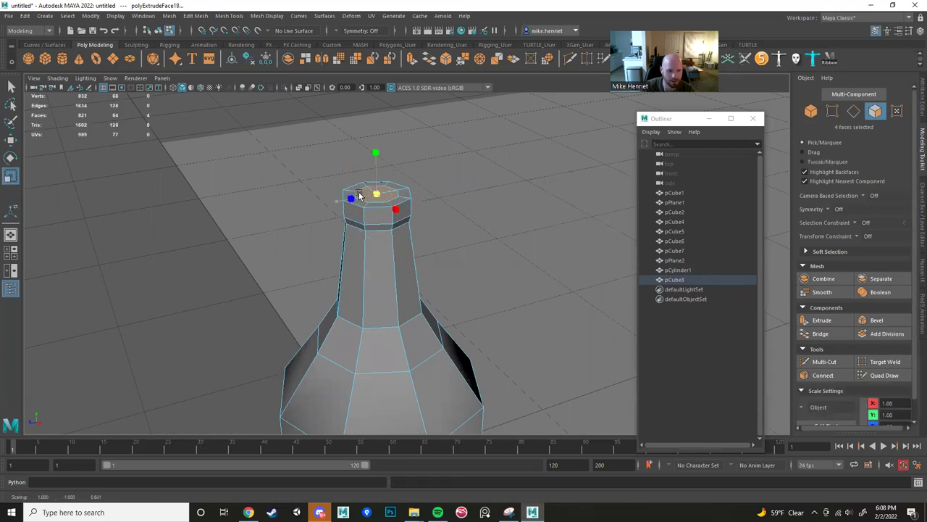
key("ctrl+e")
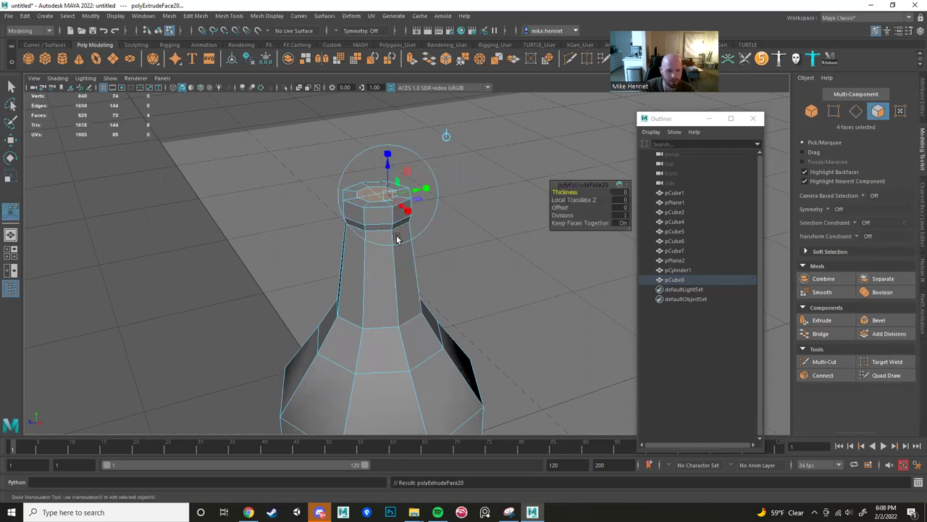
key("w")
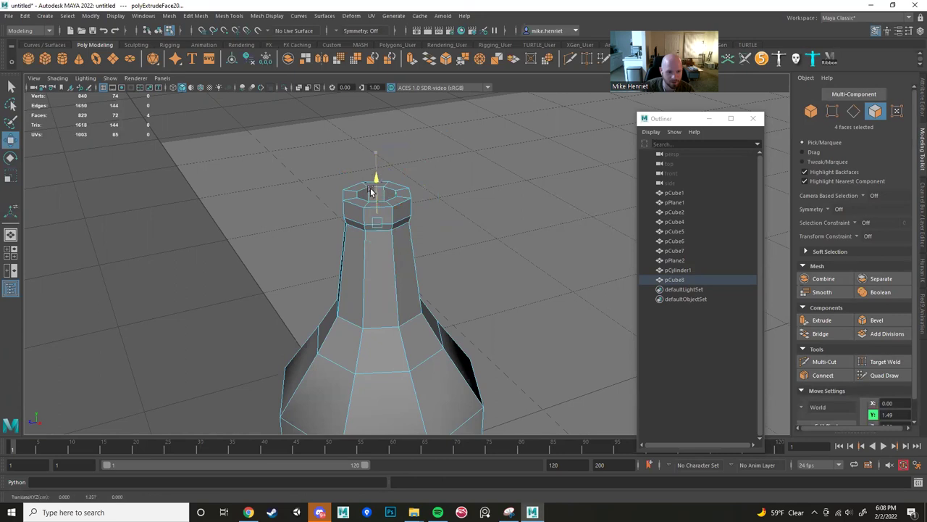
left_click_drag(367, 220, 368, 231)
scroll(382, 268, "down", 5)
left_click_drag(397, 274, 426, 258, "alt")
scroll(404, 272, "up", 4)
left_click_drag(500, 292, 425, 297, "alt")
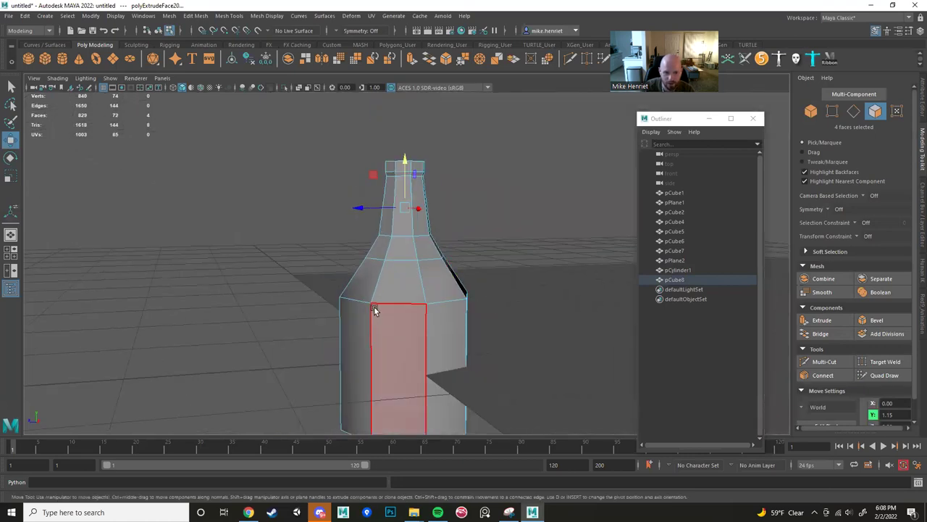
Insert an edge loop around the lower part of the bottle's shoulder with Multi-Cut.
middle_click_drag(452, 319, 442, 286, "alt")
scroll(443, 286, "up", 3)
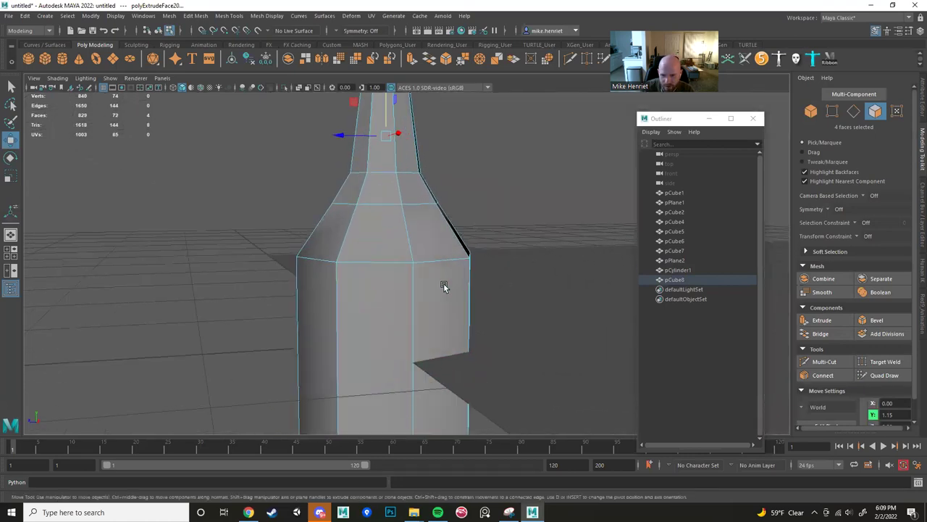
left_click(829, 362)
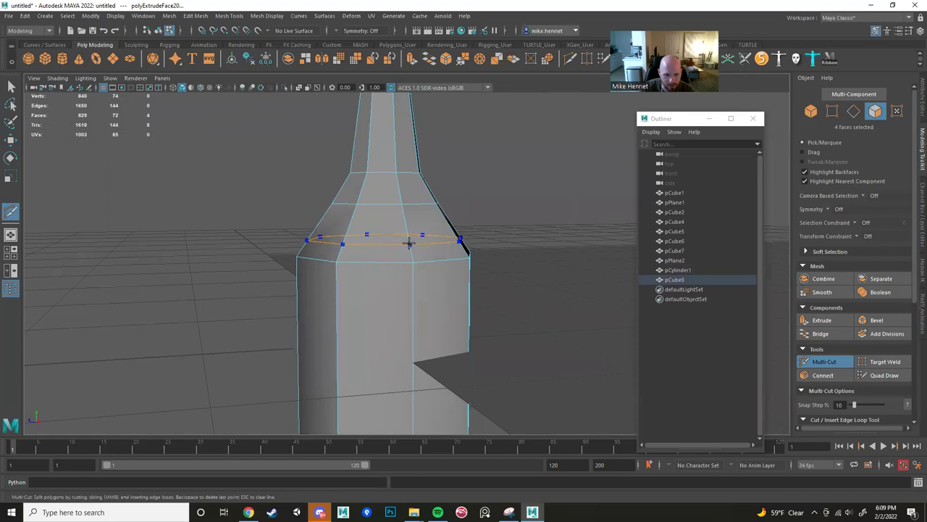
left_click(409, 241, "ctrl")
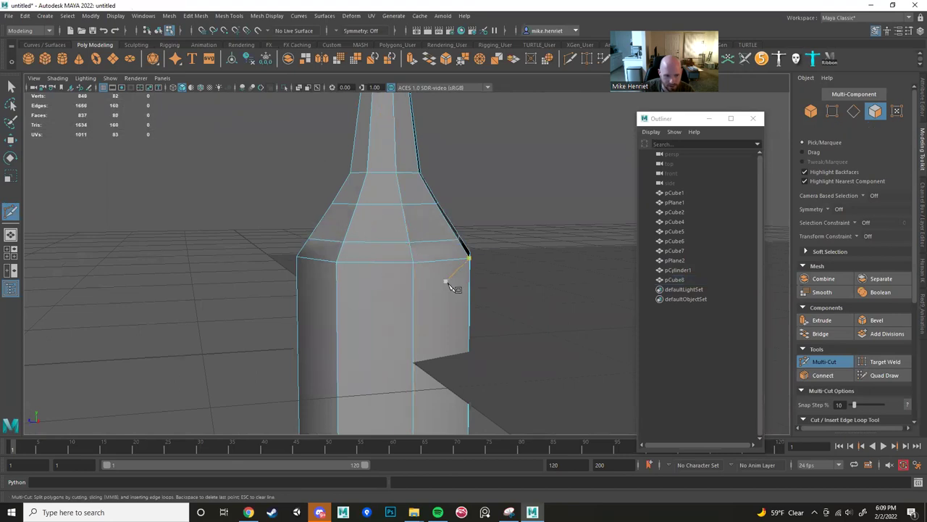
key("w")
Select the edge loop where the shoulder meets the body and scale it slightly inward to soften the transition.
left_click_drag(434, 292, 440, 265, "alt")
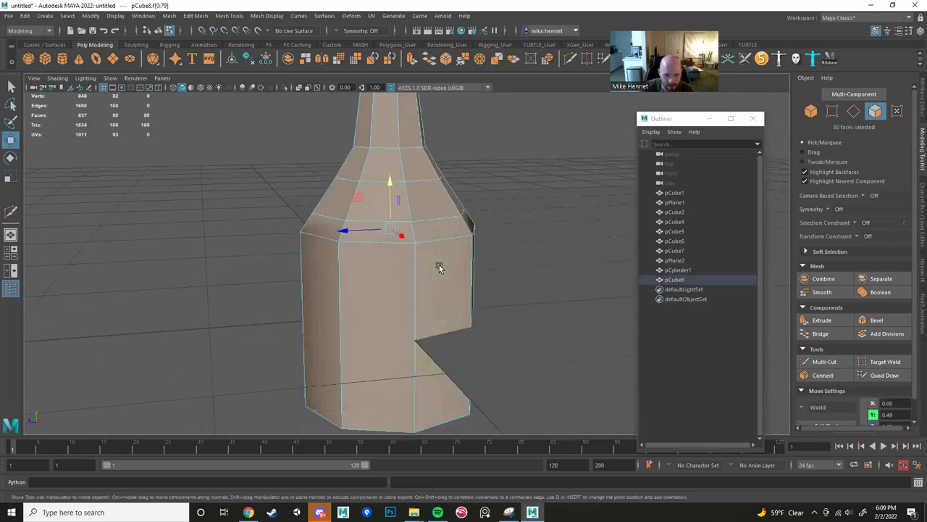
right_click(439, 247)
right_click_drag(442, 241, 441, 231)
double_click(440, 239)
left_click_drag(447, 258, 378, 233, "alt")
key("r")
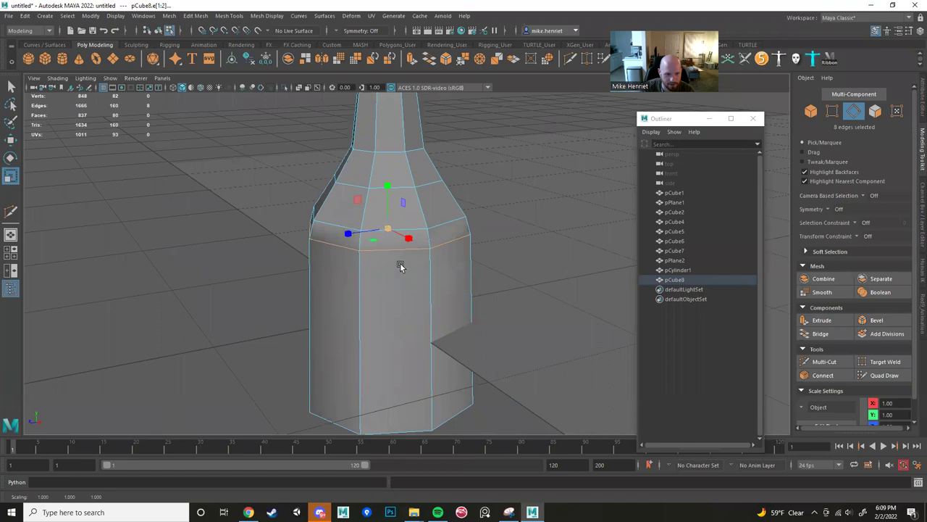
scroll(406, 268, "down", 5)
left_click_drag(425, 292, 408, 280, "alt")
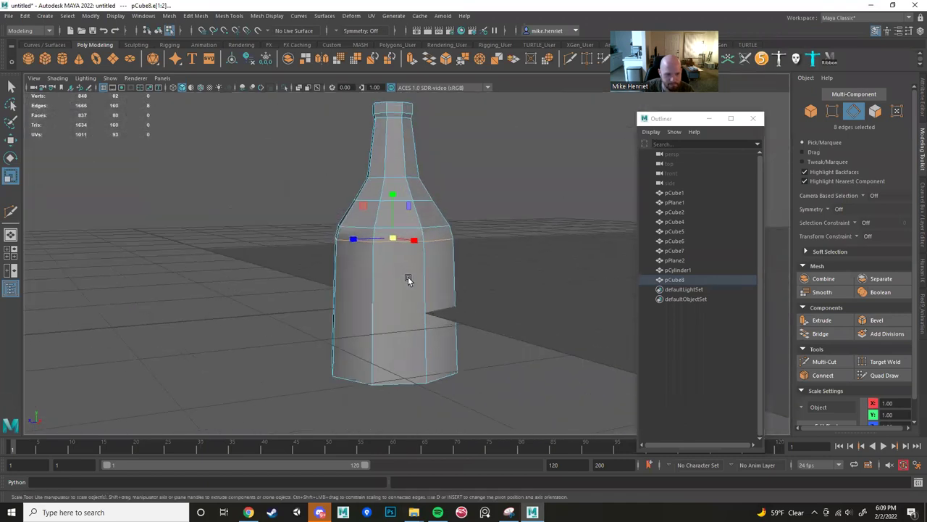
scroll(408, 279, "up", 3)
Return to object mode and examine the finished low-poly bottle from several angles.
right_click_drag(407, 150, 451, 129)
scroll(390, 268, "down", 6)
left_click_drag(419, 245, 461, 314, "alt")
scroll(417, 339, "up", 5)
middle_click_drag(462, 315, 394, 269, "alt")
scroll(332, 292, "up", 2)
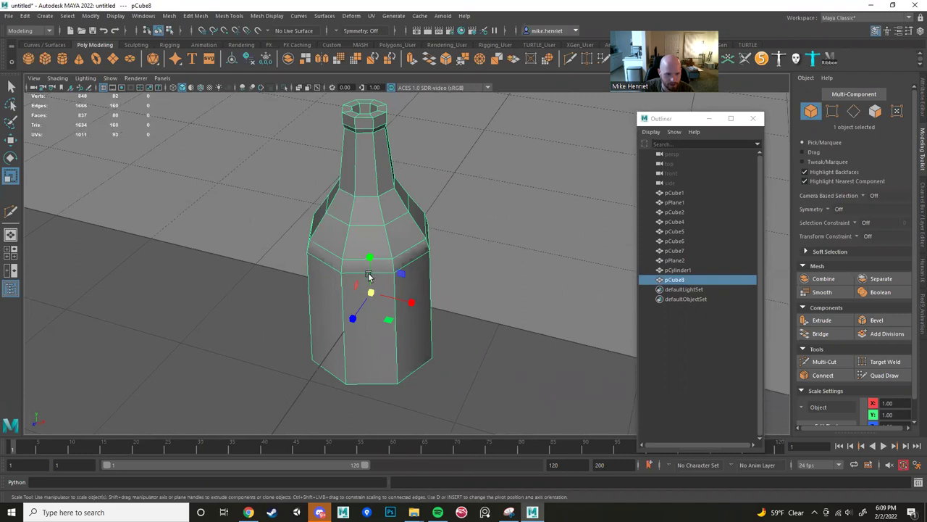
left_click_drag(369, 276, 347, 250, "alt")
scroll(356, 267, "down", 6)
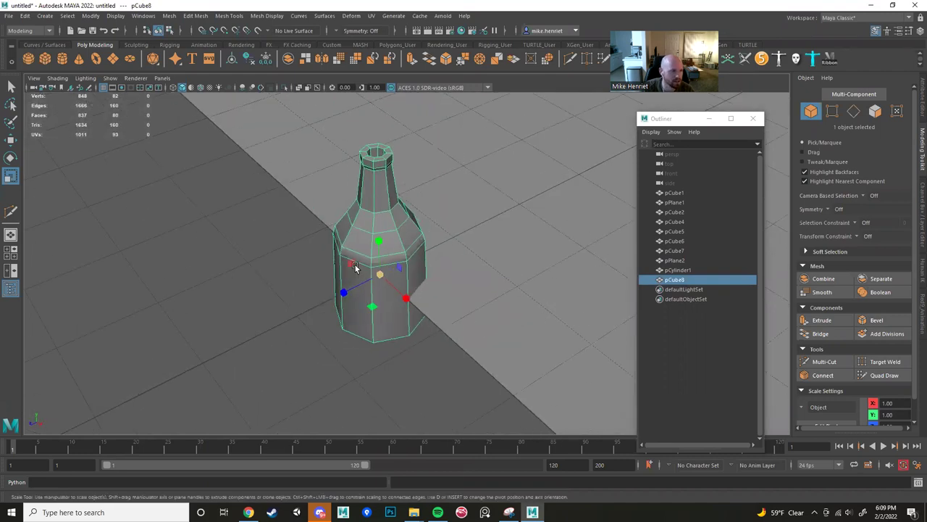
middle_click_drag(410, 243, 341, 258, "alt")
scroll(342, 259, "up", 3)
left_click_drag(341, 259, 389, 217, "alt")
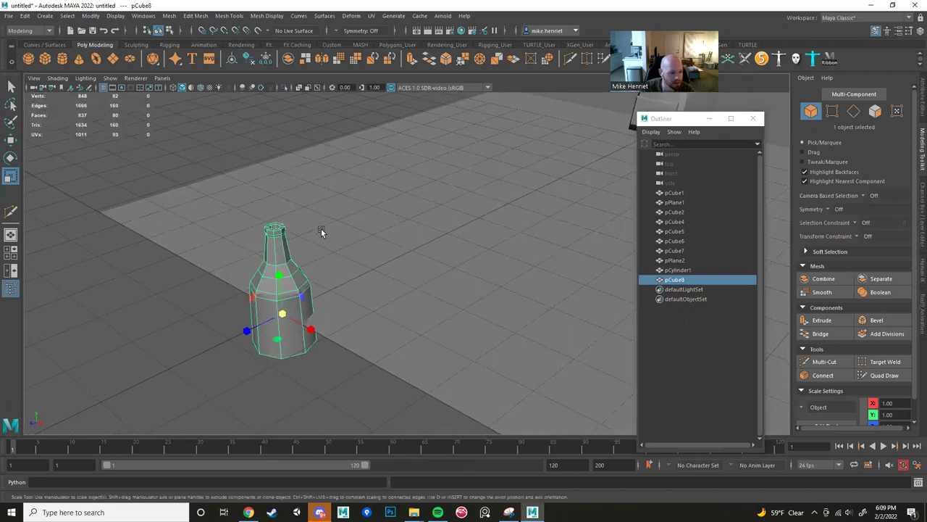
middle_click_drag(321, 230, 413, 187, "alt")
scroll(436, 292, "up", 3)
left_click_drag(373, 259, 355, 286, "alt")
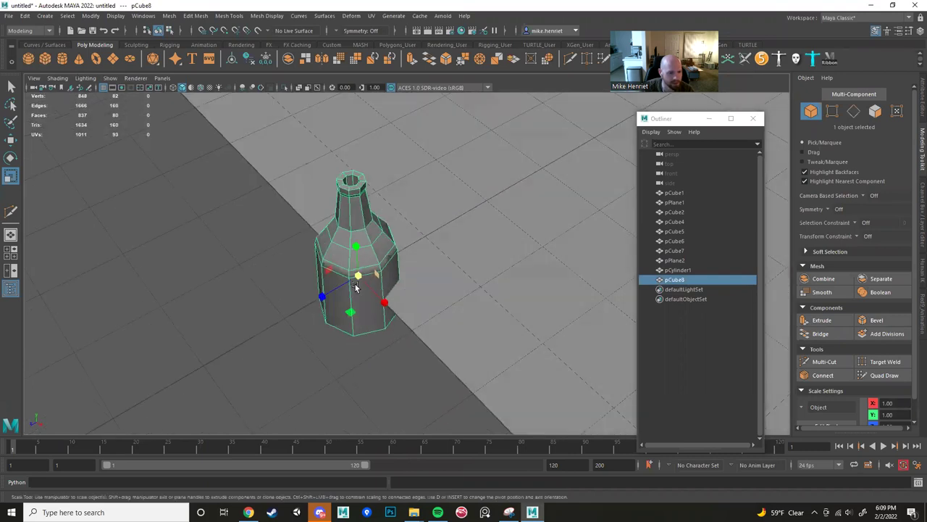
middle_click_drag(355, 285, 414, 288, "alt")
scroll(414, 288, "up", 3)
left_click_drag(380, 244, 403, 228, "alt")
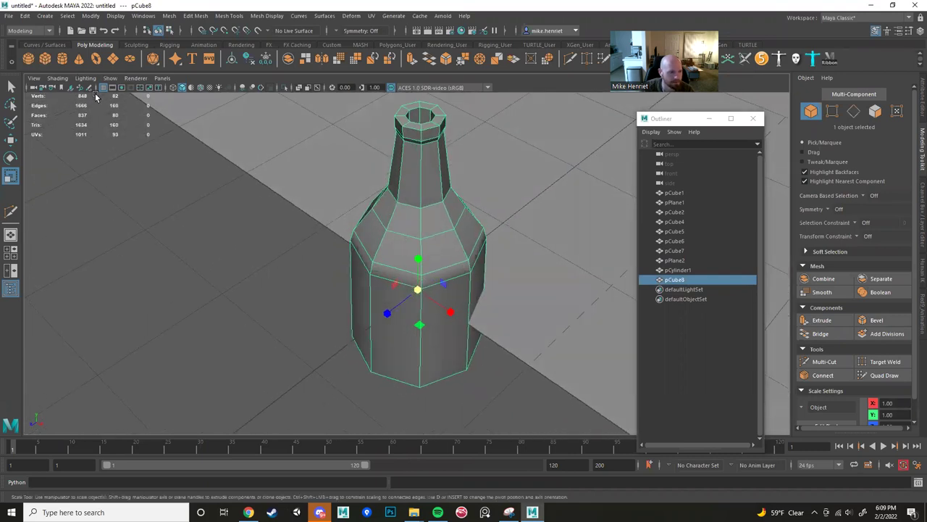
left_click_drag(284, 192, 358, 116, "alt")
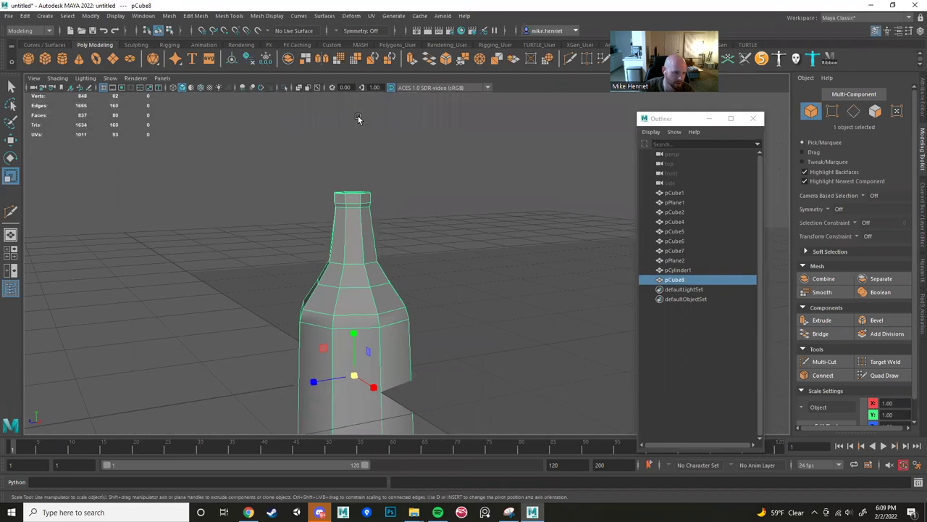
Try smoothing the bottle mesh with one division and inspect its curvature and wireframe.
left_click(345, 60)
left_click_drag(414, 222, 431, 200, "alt")
middle_click_drag(430, 201, 426, 235, "alt")
left_click(428, 146)
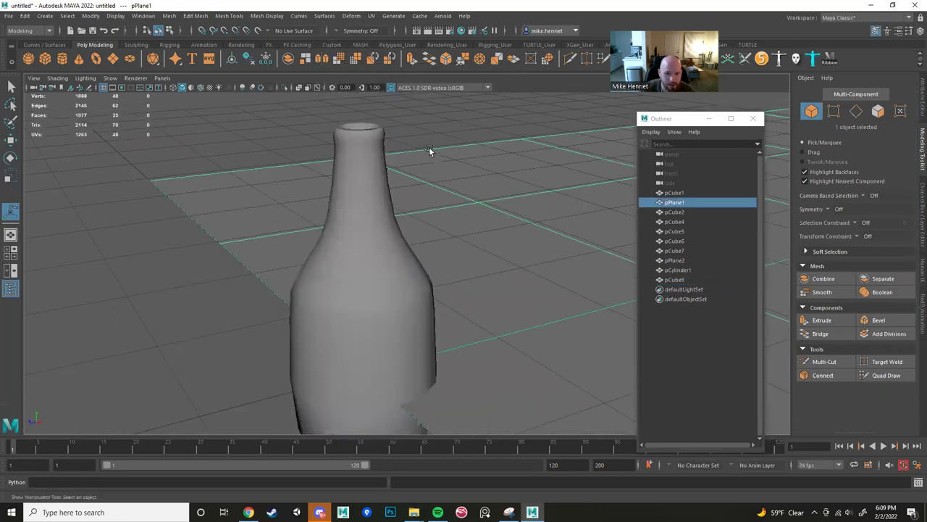
right_click_drag(429, 146, 410, 217, "alt")
left_click(381, 191)
left_click_drag(381, 190, 387, 245, "alt")
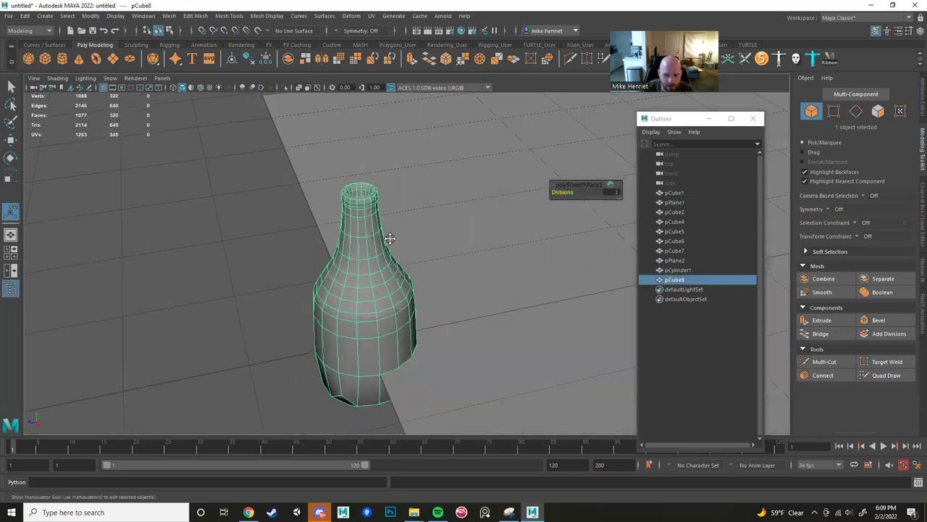
right_click_drag(389, 238, 399, 232, "alt")
left_click_drag(399, 229, 427, 274, "alt")
scroll(424, 274, "down", 5)
scroll(368, 265, "down", 3)
left_click_drag(396, 288, 451, 235, "alt")
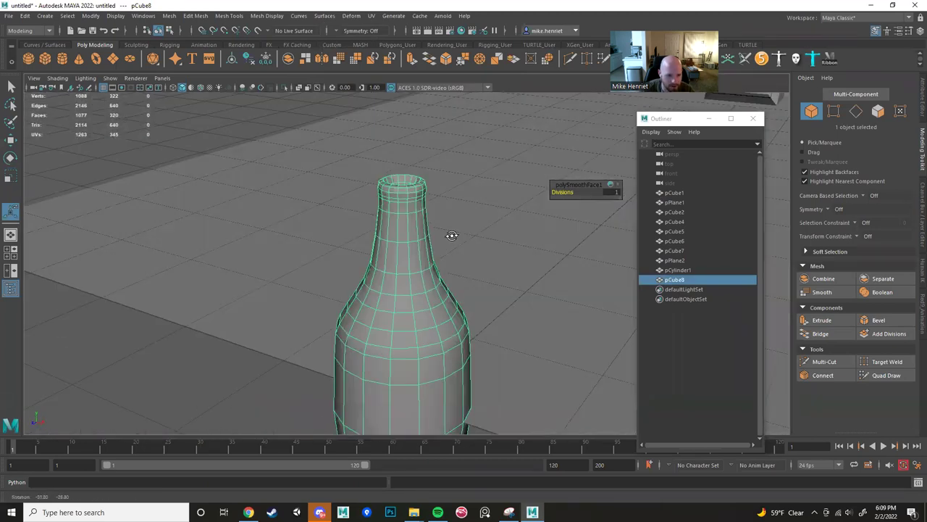
Undo the smoothing of the bottle mesh.
scroll(433, 255, "down", 5)
key("w")
scroll(369, 287, "down", 3)
left_click_drag(427, 290, 554, 208, "alt")
middle_click_drag(554, 214, 406, 234, "alt")
left_click_drag(405, 234, 439, 220, "alt")
key("ctrl+z")
key("ctrl+z")
key("ctrl+z")
key("ctrl+z")
key("ctrl+z")
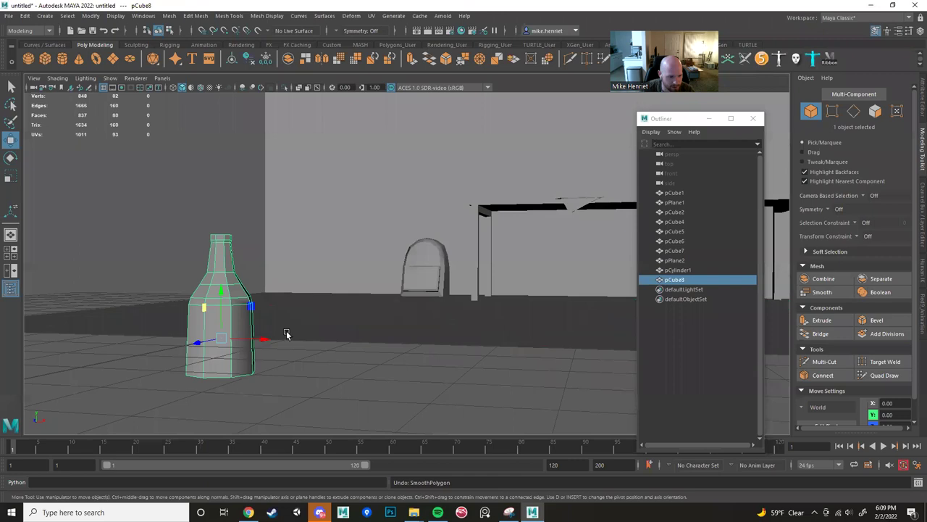
Insert a horizontal edge loop near the bottle's base with Multi-Cut and return to object mode.
key("f")
left_click(824, 361)
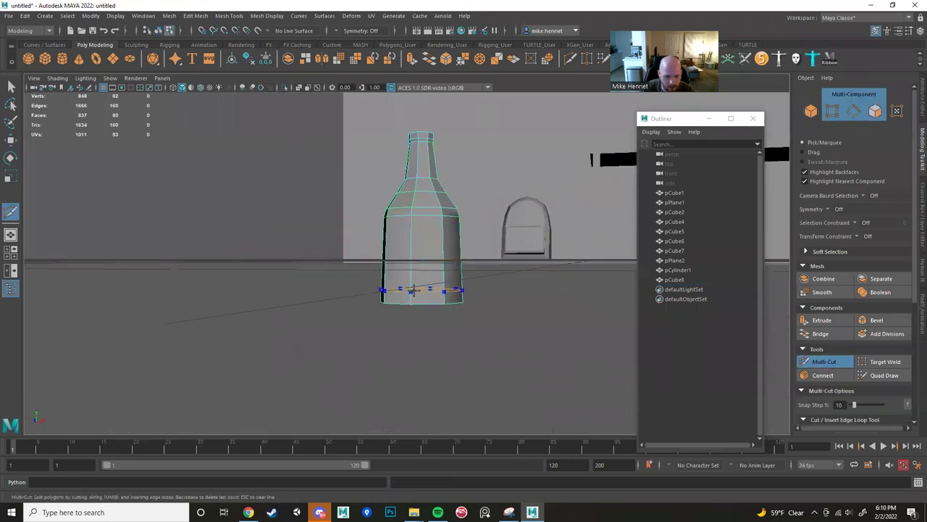
left_click_drag(434, 303, 414, 322, "alt")
key("w")
right_click_drag(346, 211, 385, 185)
Apply Smooth to the bottle mesh.
scroll(385, 186, "down", 3)
left_click_drag(384, 186, 383, 291, "alt")
left_click(337, 59)
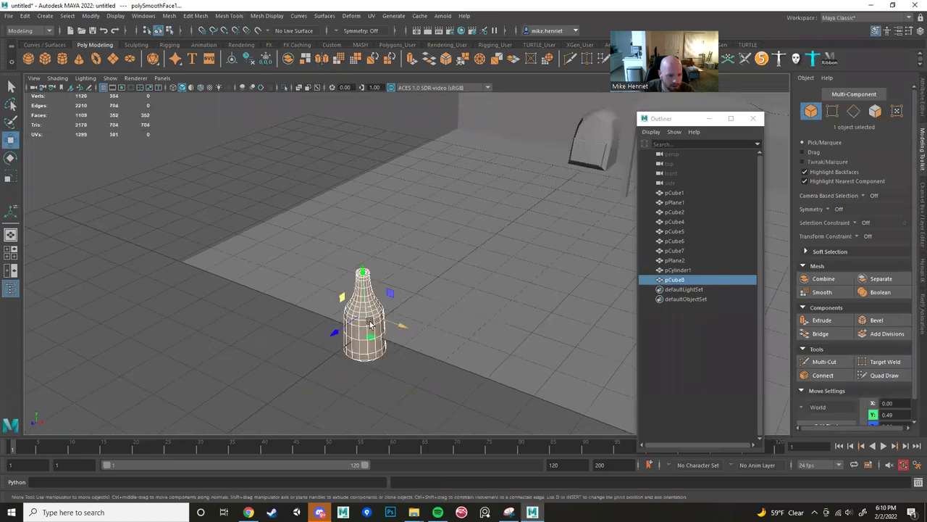
Move the smoothed bottle onto the backpack end of the table, at about X 1.56, Y 1.62.
left_click_drag(368, 335, 465, 181)
middle_click_drag(443, 224, 403, 252, "alt")
scroll(402, 253, "up", 5)
left_click_drag(402, 254, 277, 342, "alt")
right_click_drag(425, 214, 466, 190)
left_click(249, 147)
left_click(431, 230)
left_click_drag(432, 229, 373, 304, "alt")
middle_click_drag(374, 304, 451, 232, "alt")
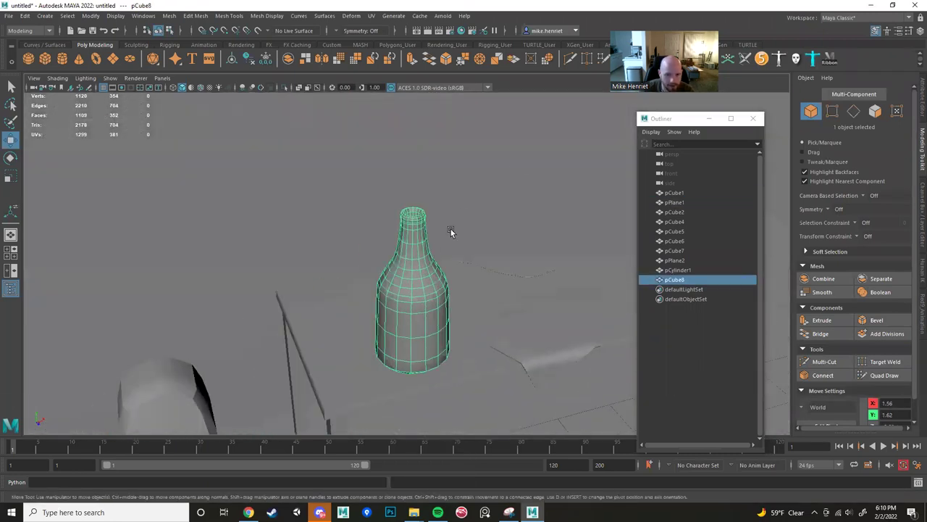
Select all of the bottle's vertices and scale them down uniformly to suit the table.
right_click_drag(404, 271, 338, 260)
left_click_drag(327, 168, 484, 402)
scroll(484, 402, "down", 3)
key("r")
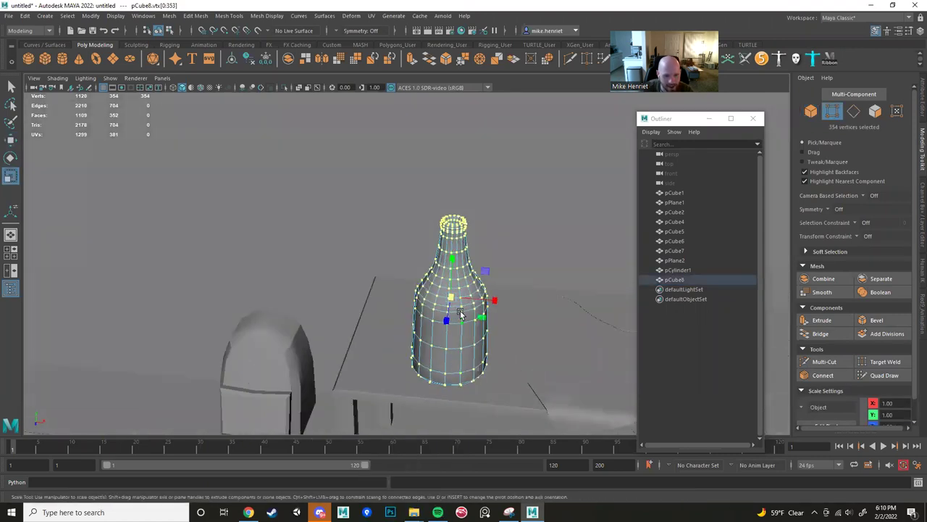
left_click_drag(449, 298, 407, 294)
Lower the bottle's vertices so the base rests on the tabletop, and return to object mode.
key("w")
left_click_drag(449, 260, 445, 293)
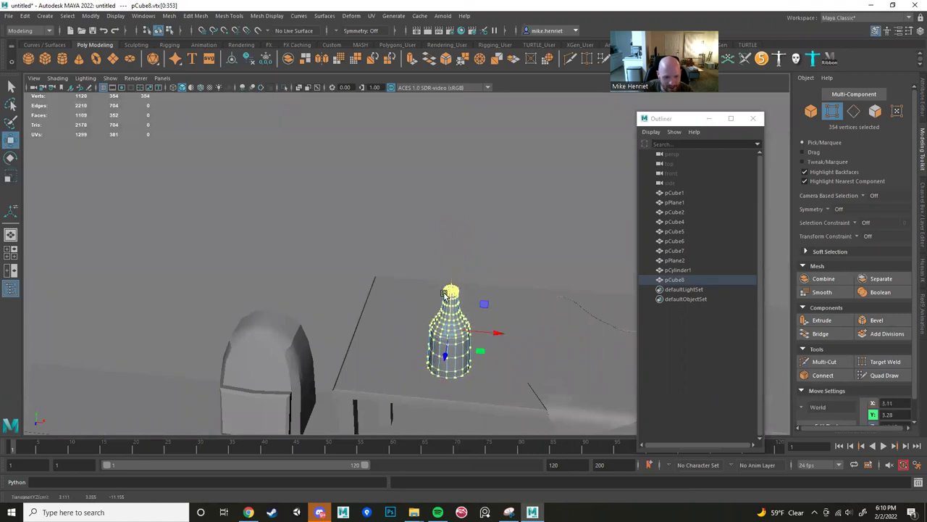
scroll(445, 293, "down", 3)
middle_click_drag(444, 307, 405, 281, "alt")
right_click_drag(398, 285, 434, 239)
Try smoothing a single face of the floor plane with one division.
scroll(425, 247, "down", 2)
scroll(422, 250, "down", 3)
left_click(396, 345)
left_click_drag(396, 346, 379, 312, "alt")
middle_click_drag(379, 312, 399, 282, "alt")
scroll(399, 281, "up", 5)
left_click_drag(399, 282, 272, 359, "alt")
scroll(210, 350, "down", 6)
left_click_drag(142, 341, 402, 275, "alt")
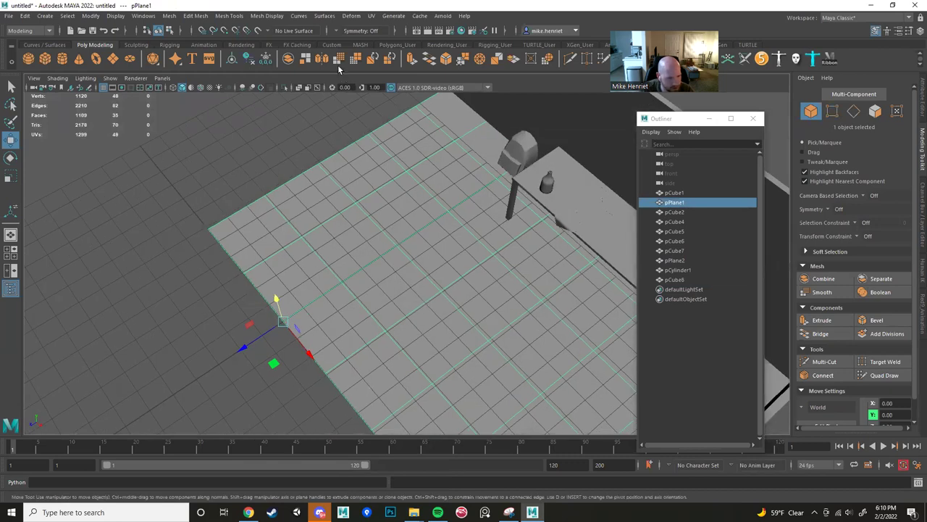
right_click_drag(405, 251, 406, 280)
left_click(402, 278)
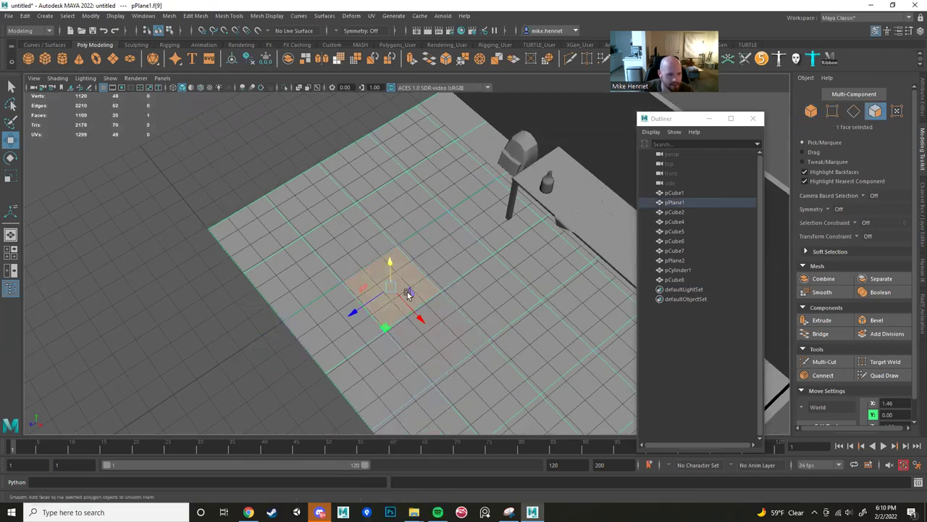
key("g")
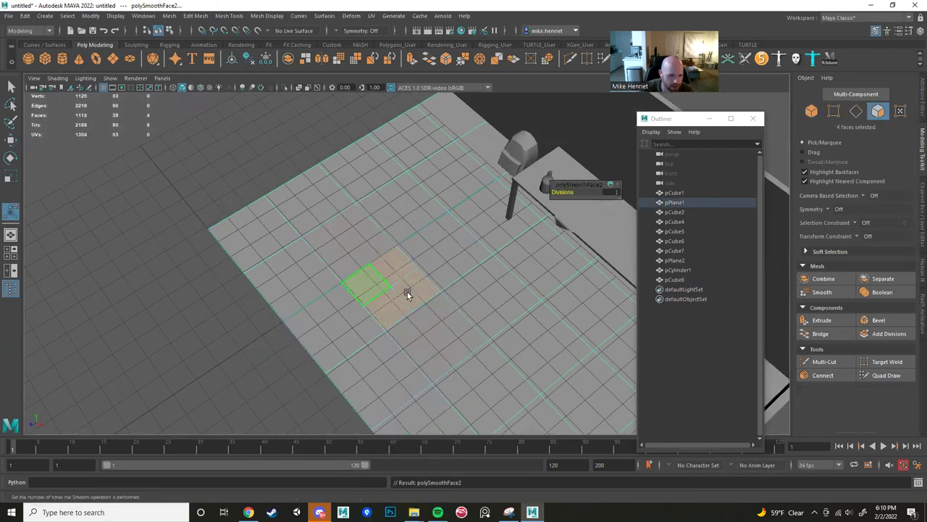
Select the edges around the floor face bordering the subdivided one to examine how many sides it has.
left_click_drag(407, 292, 381, 297, "alt")
scroll(326, 307, "up", 3)
scroll(326, 307, "up", 3)
scroll(321, 313, "down", 3)
right_click_drag(421, 245, 422, 222)
scroll(424, 305, "up", 3)
middle_click_drag(425, 307, 396, 276, "alt")
left_click(348, 245)
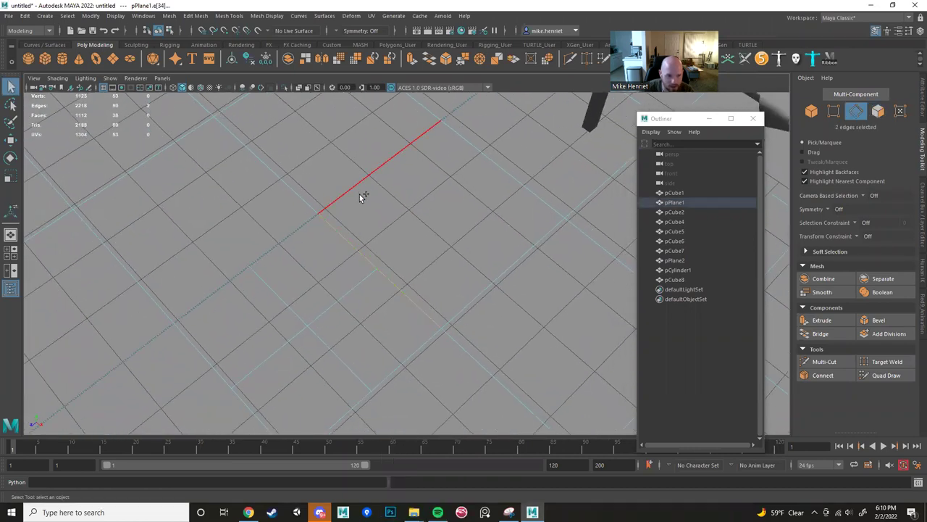
left_click(497, 170, "shift")
left_click(516, 266, "shift")
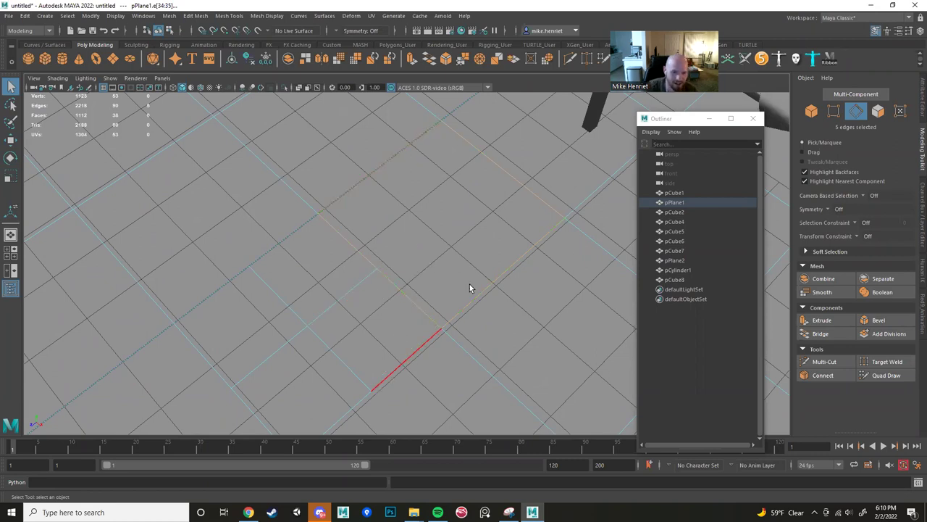
Select a neighbouring floor face to compare its four-sided shape with the faces around the subdivision.
right_click_drag(427, 242, 428, 268)
left_click(430, 199)
middle_click_drag(440, 235, 343, 151, "alt")
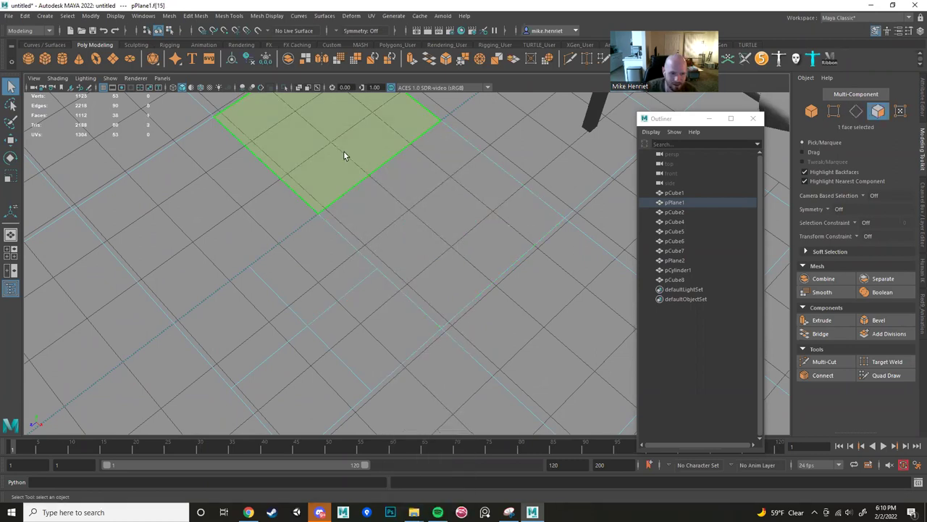
scroll(387, 246, "down", 3)
left_click_drag(438, 272, 374, 253, "alt")
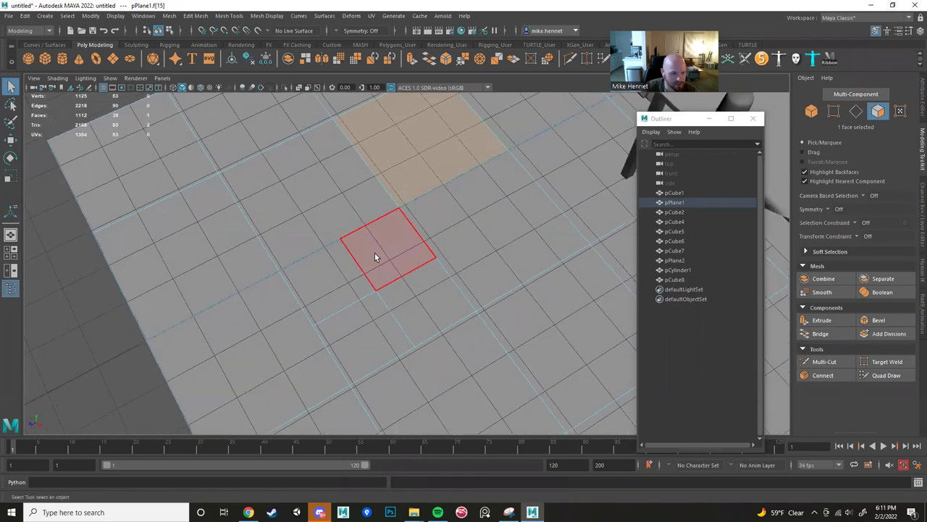
Undo the component selections and the smoothing of the floor face, and return to object mode.
key("ctrl+z")
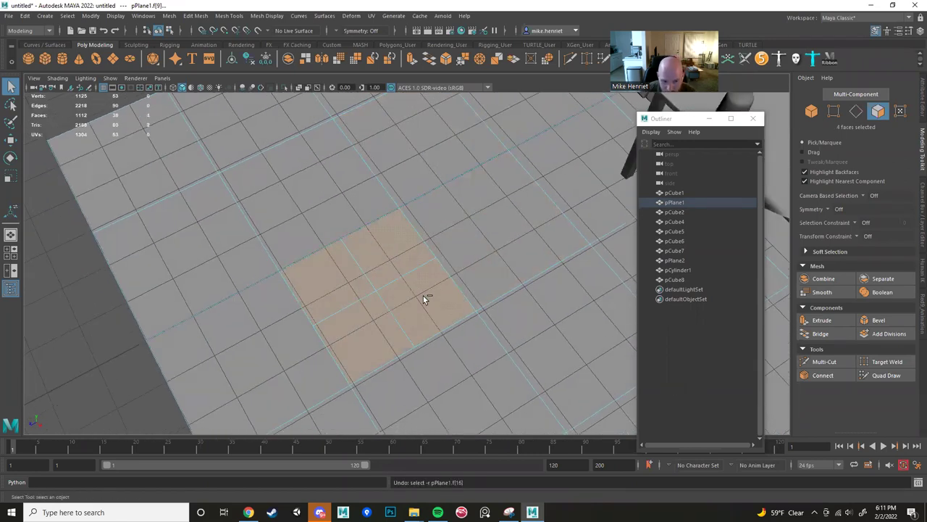
key("ctrl+z")
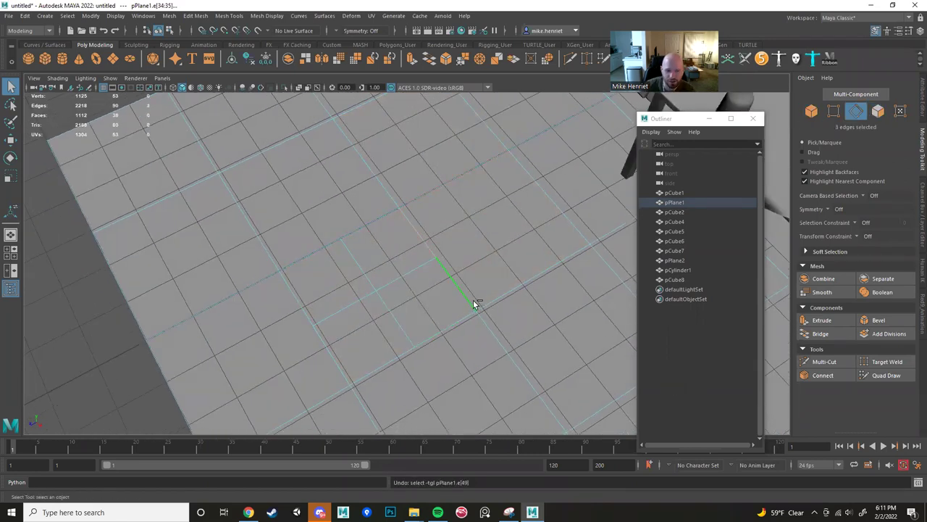
key("ctrl+z")
key("ctrl+z")
key("ctrl+z")
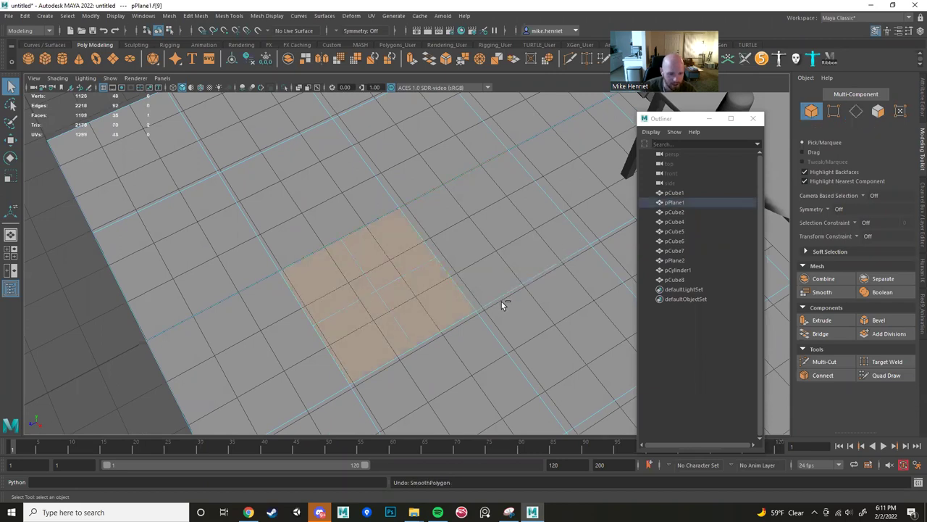
scroll(370, 351, "down", 5)
left_click_drag(370, 351, 415, 305, "alt")
scroll(415, 307, "down", 4)
left_click_drag(389, 352, 398, 231, "alt")
scroll(402, 319, "down", 3)
right_click_drag(407, 208, 380, 251)
left_click_drag(422, 293, 361, 338, "alt")
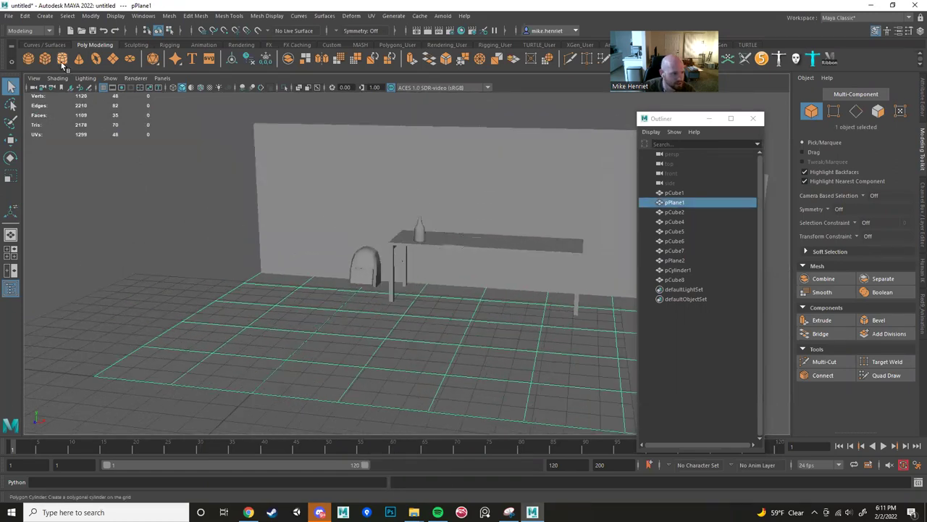
Create a polygon cube, raise it to Y 3.00 and shift it along Z toward the back wall.
left_click(41, 58)
key("w")
left_click_drag(244, 355, 244, 268)
left_click_drag(246, 276, 423, 324, "alt")
left_click_drag(268, 290, 287, 260)
right_click_drag(287, 261, 355, 284, "alt")
middle_click_drag(355, 283, 443, 231, "alt")
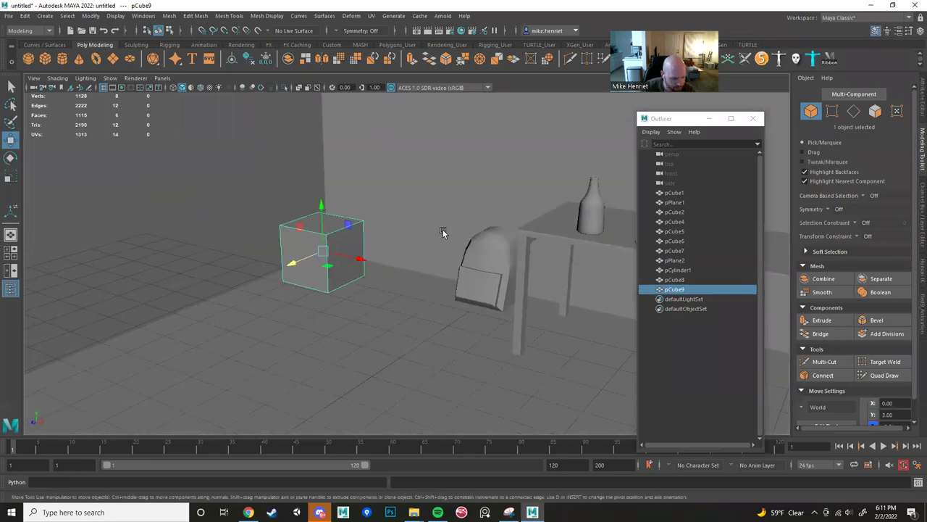
Turn on smooth mesh preview for the new cube and compare the wireframe and shaded displays.
key("3")
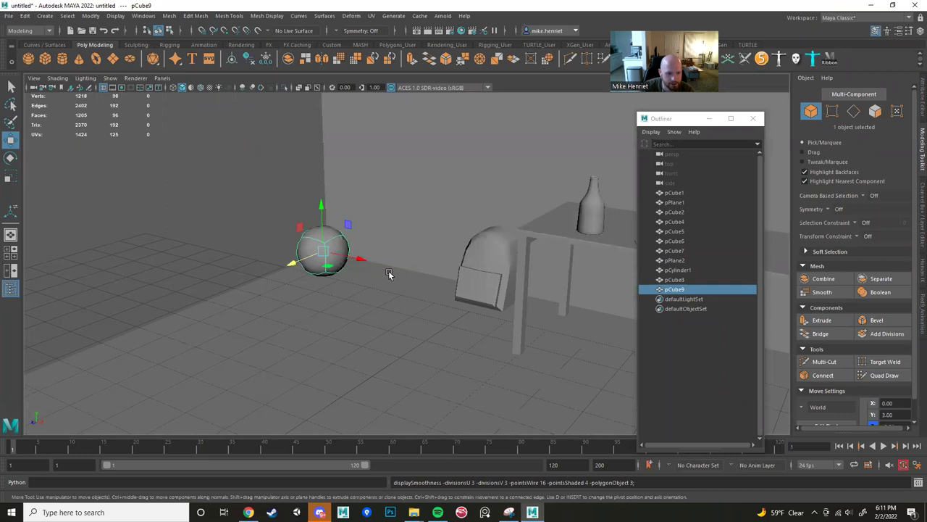
key("4")
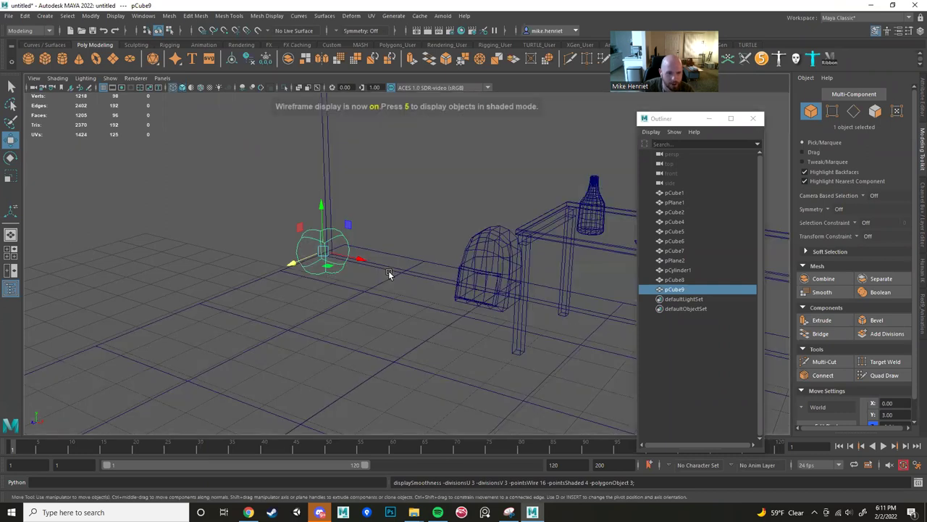
key("5")
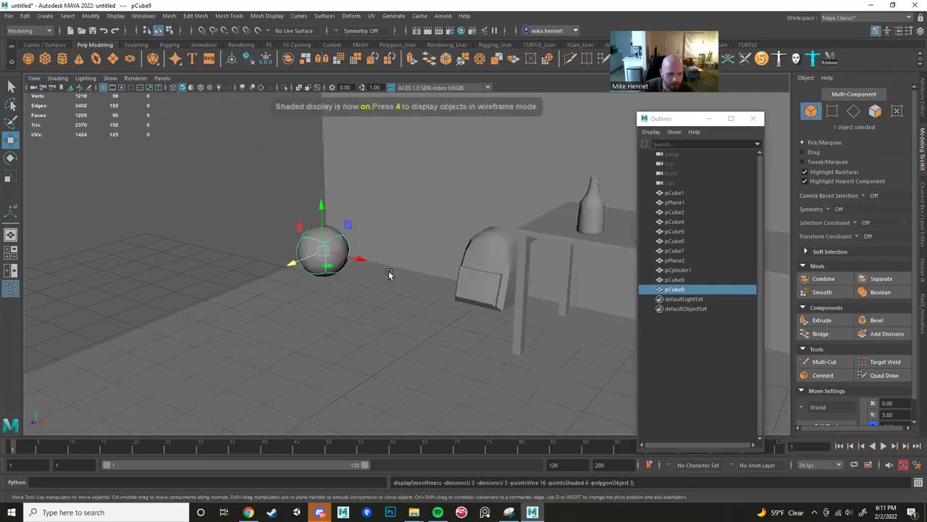
key("4")
key("5")
key("4")
key("5")
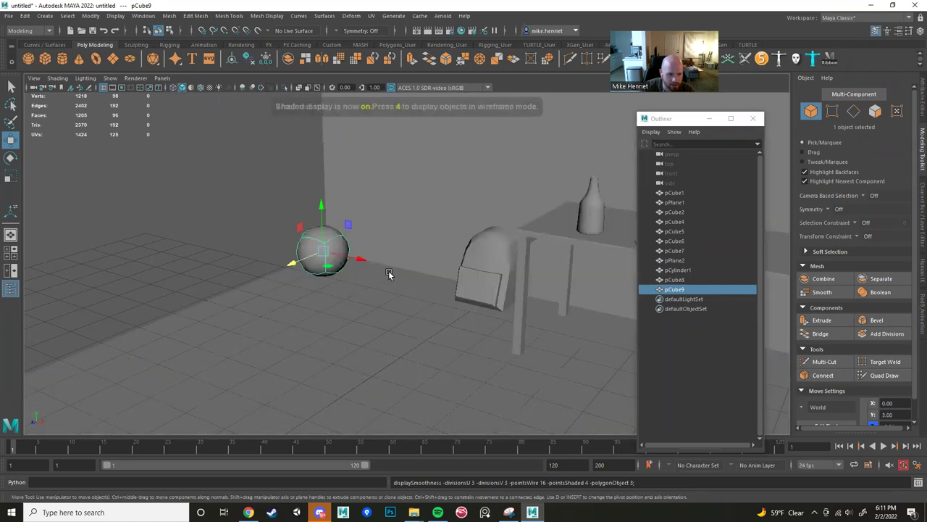
Switch the cube between its original and smooth previews for comparison, leaving the unsmoothed display on.
key("1")
key("3")
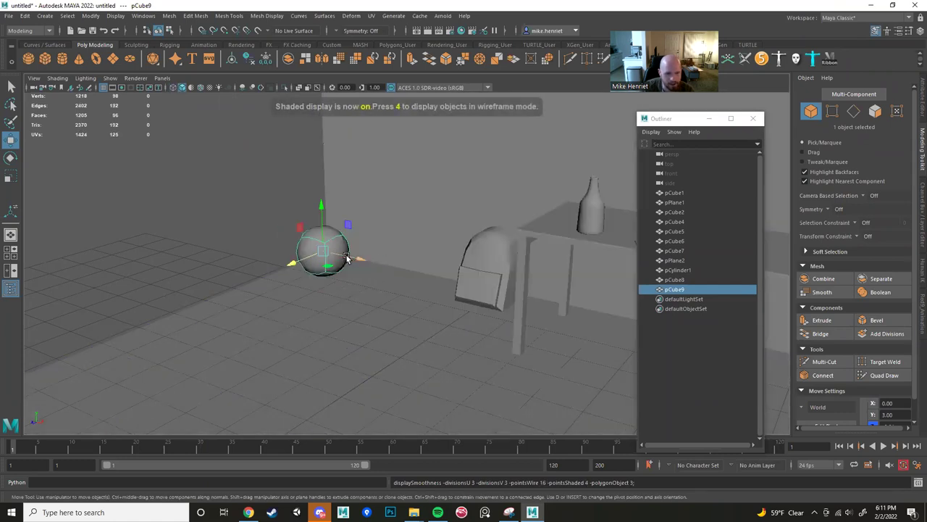
key("1")
key("3")
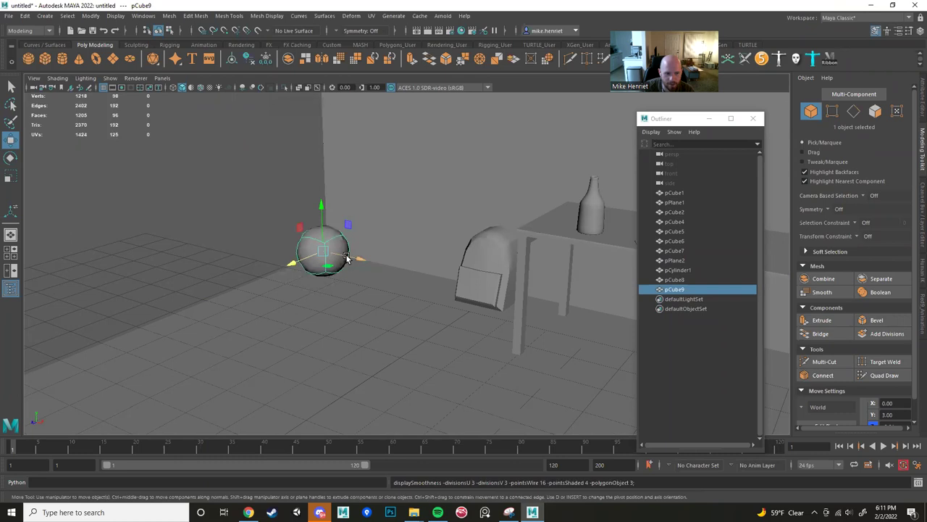
key("1")
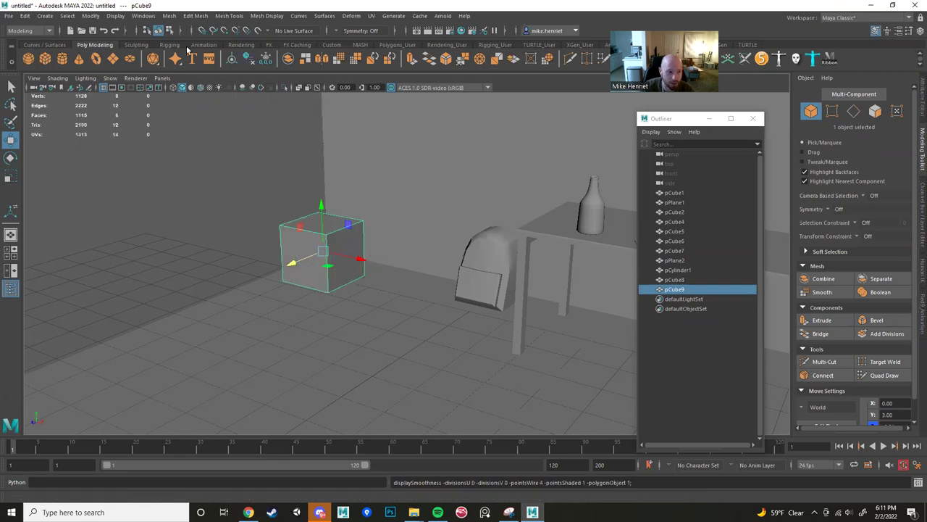
left_click(338, 60)
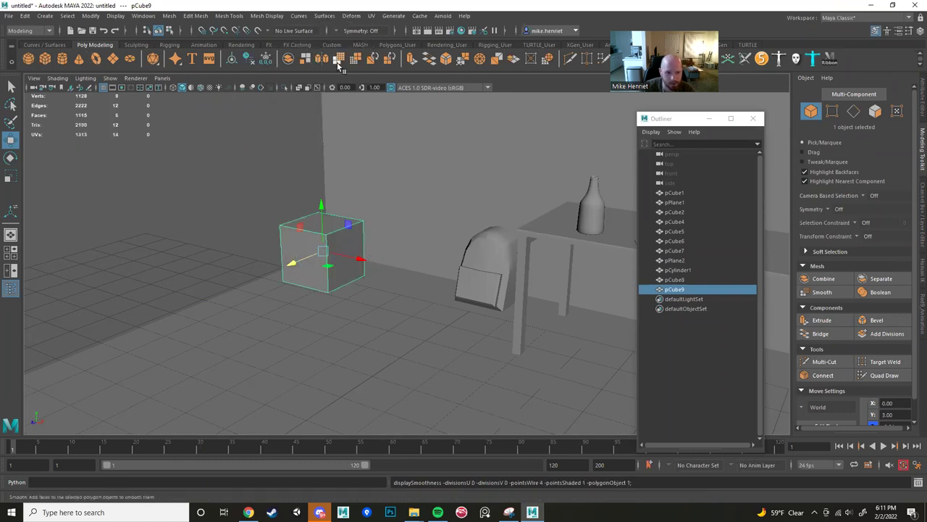
Select the backpack and turn on its smooth mesh preview.
left_click(477, 263)
left_click_drag(478, 264, 394, 354, "alt")
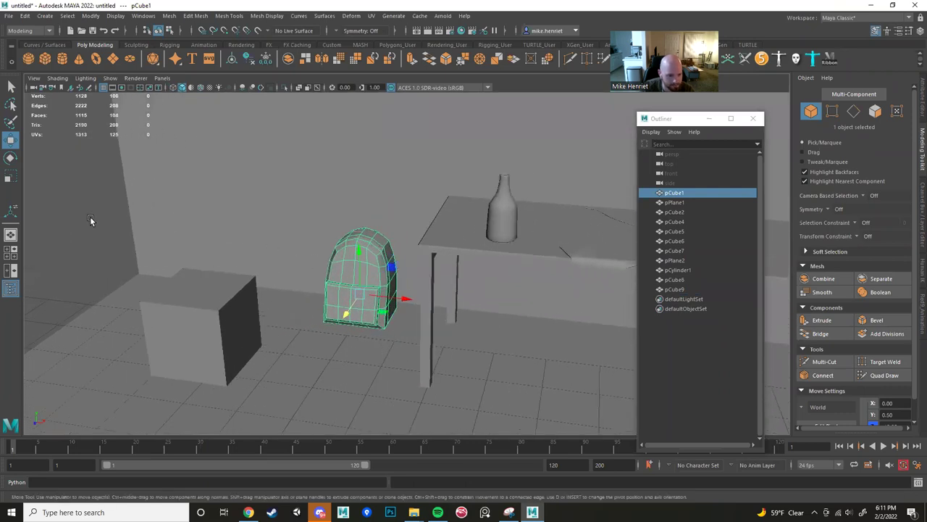
key("3")
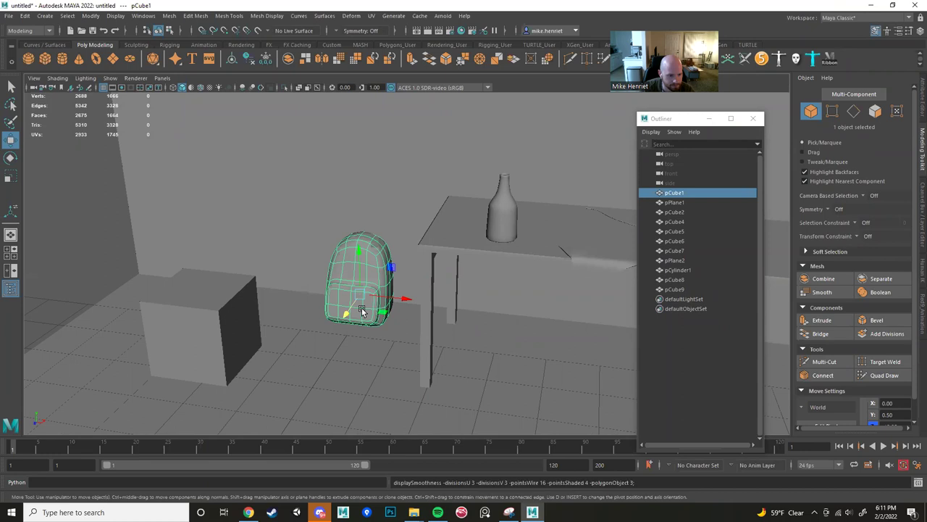
Select the draped cloth on the table edge and turn on its smooth mesh preview.
left_click(282, 289)
left_click_drag(372, 304, 294, 247, "alt")
left_click(428, 311)
left_click(294, 247)
right_click_drag(294, 247, 411, 282, "alt")
left_click_drag(411, 281, 374, 258, "alt")
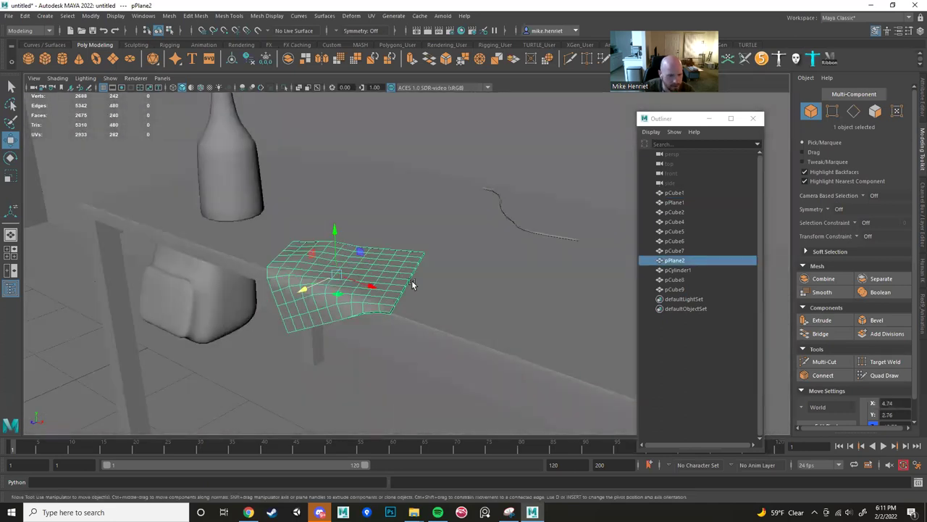
key("3")
Inspect the draped cloth's smooth preview and switch it back to the unsmoothed display.
left_click(66, 171)
left_click_drag(66, 171, 257, 304, "alt")
left_click_drag(526, 270, 356, 290, "alt")
left_click(365, 276)
scroll(349, 291, "up", 5)
left_click_drag(445, 319, 408, 301, "alt")
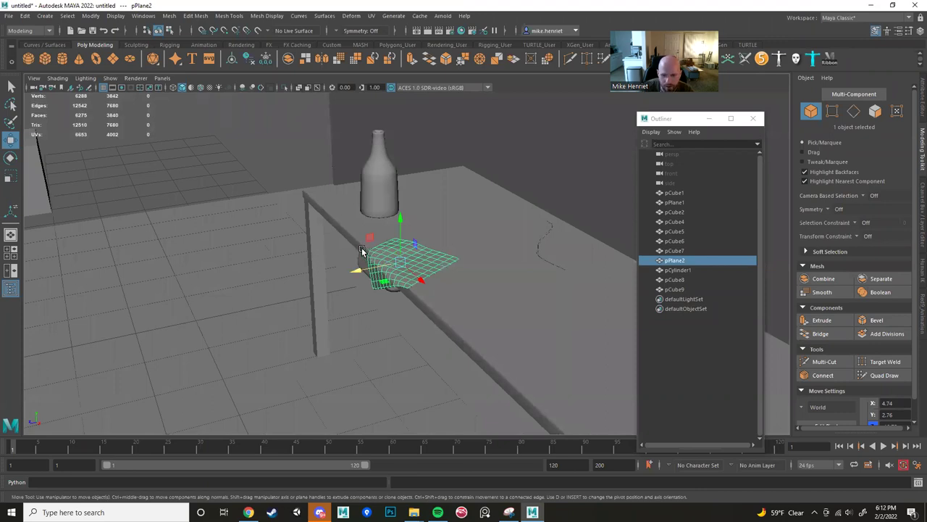
key("1")
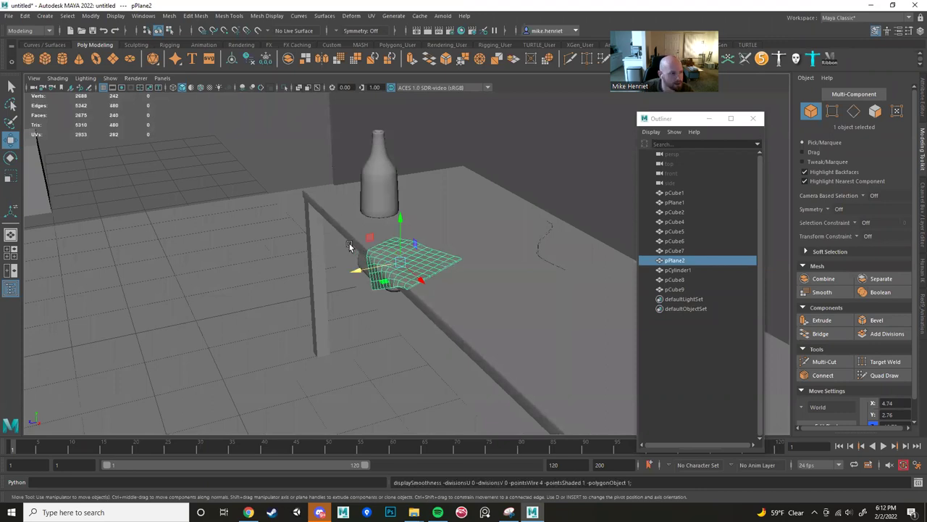
Select the spare cube beside the backpack and move it along X to about -6.32, outside the room.
left_click_drag(332, 238, 391, 230, "alt")
scroll(350, 238, "down", 4)
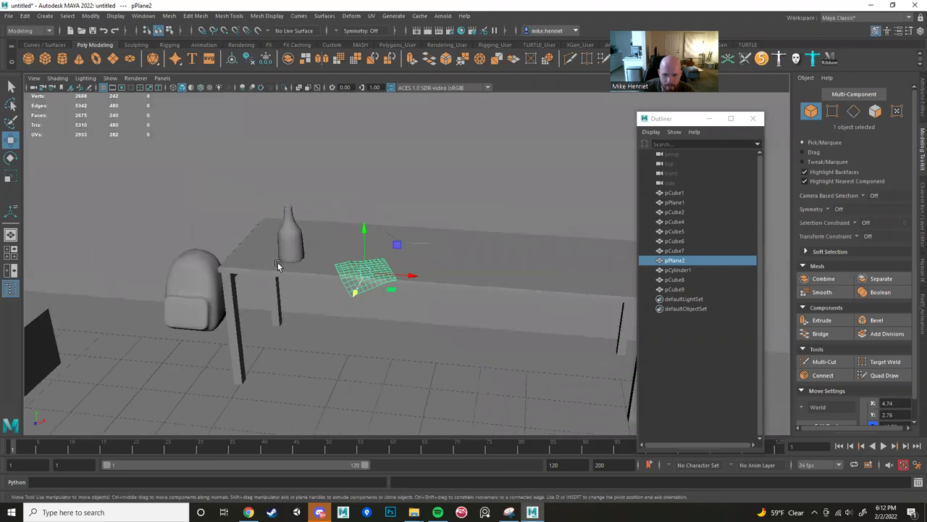
scroll(296, 268, "down", 5)
left_click_drag(297, 270, 304, 258, "alt")
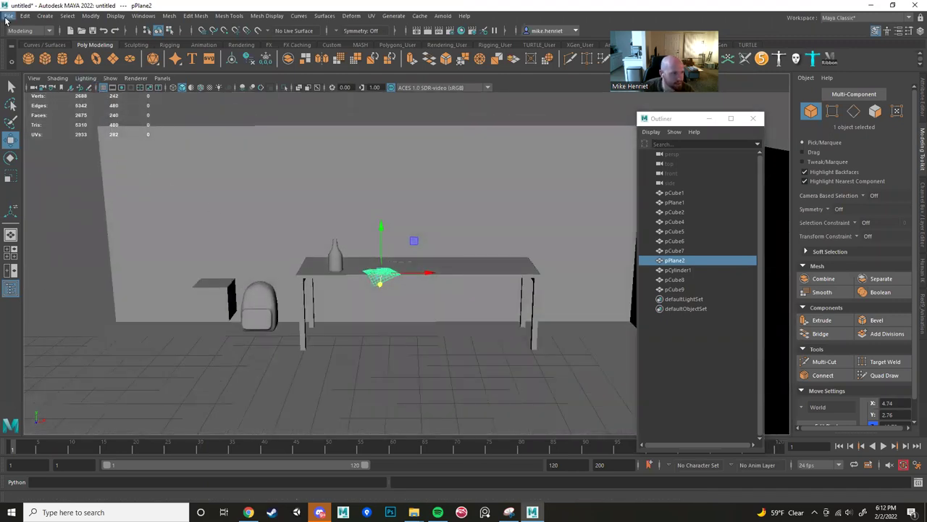
left_click_drag(161, 211, 113, 291, "alt")
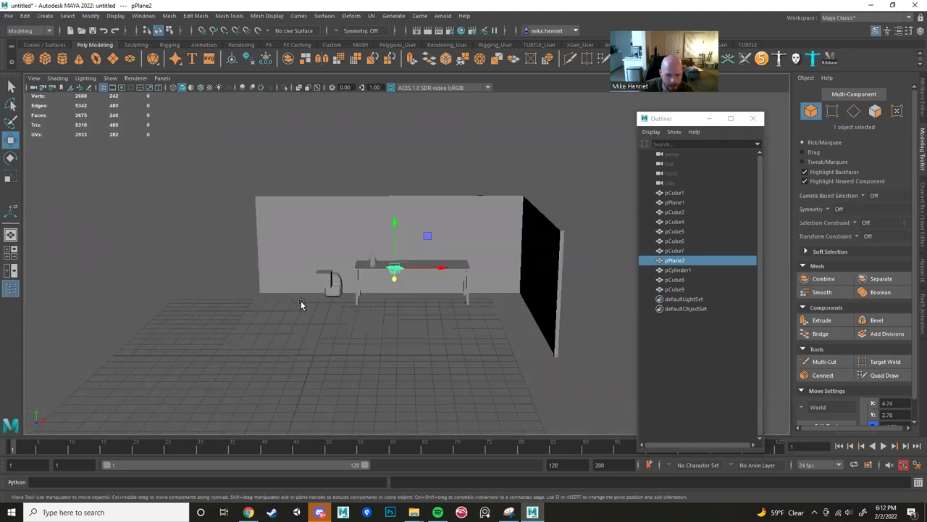
middle_click_drag(300, 302, 286, 288, "alt")
scroll(286, 287, "up", 4)
left_click_drag(281, 271, 291, 371, "alt")
left_click(238, 268)
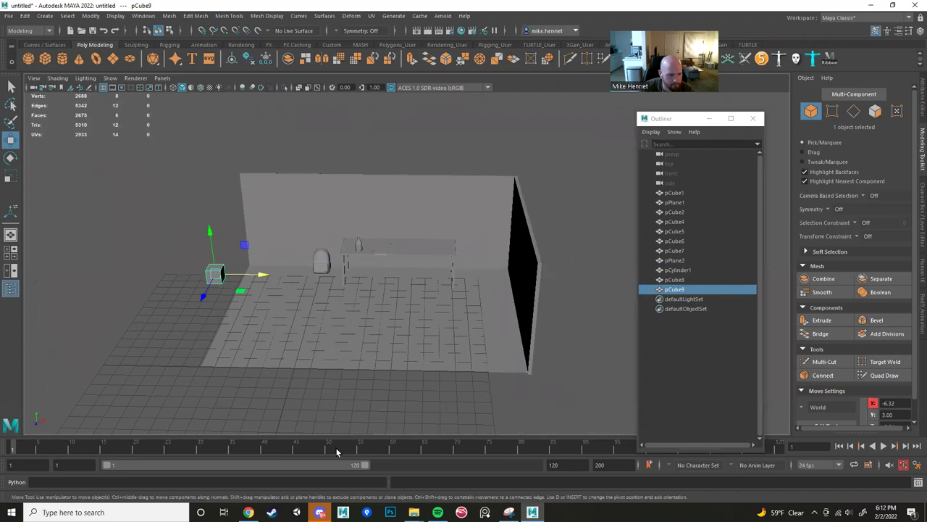
mouse_move(279, 278)
left_mouse_down("alt")
mouse_move(284, 266)
mouse_move(277, 287)
left_mouse_up("alt")
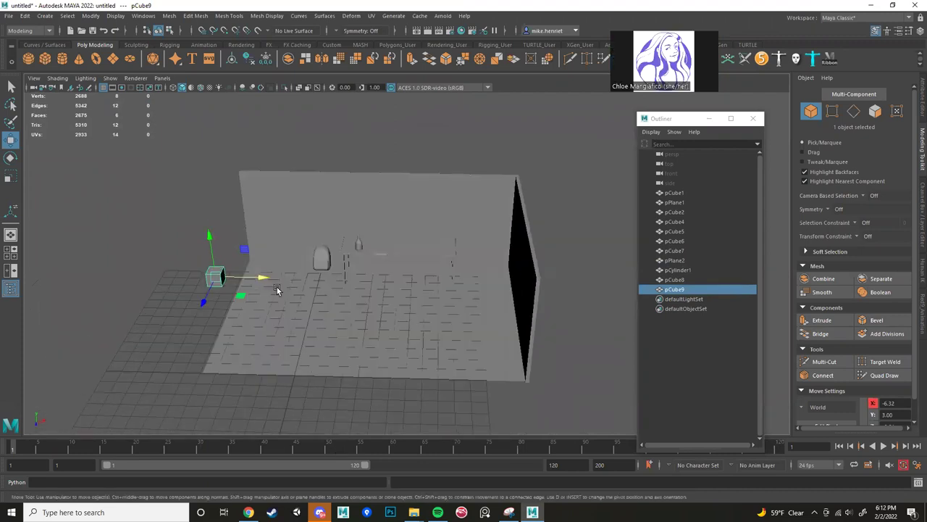
Select the bottle on the table and raise it along Y to about 2.50, clear of the tabletop.
middle_click_drag(277, 287, 348, 280, "alt")
scroll(347, 281, "up", 3)
left_click_drag(347, 278, 335, 301, "alt")
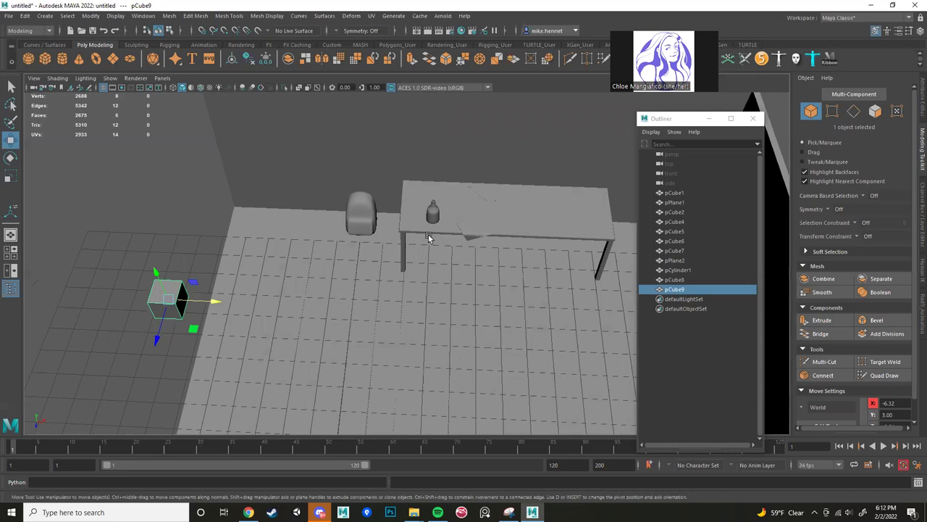
left_click(430, 216)
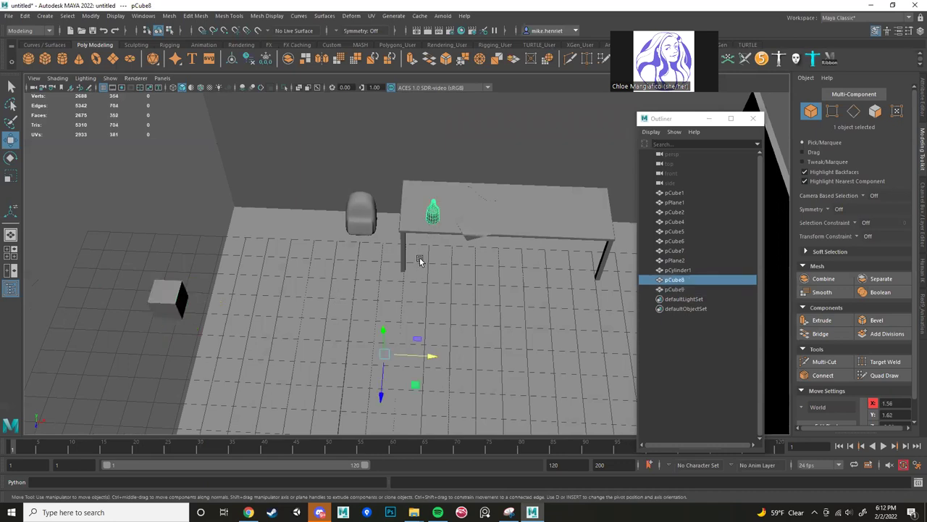
key("f")
scroll(351, 307, "down", 5)
left_click_drag(347, 307, 291, 268, "alt")
middle_click_drag(292, 269, 458, 217, "alt")
left_click_drag(227, 295, 226, 229)
left_click_drag(445, 221, 347, 286, "alt")
scroll(347, 285, "up", 5)
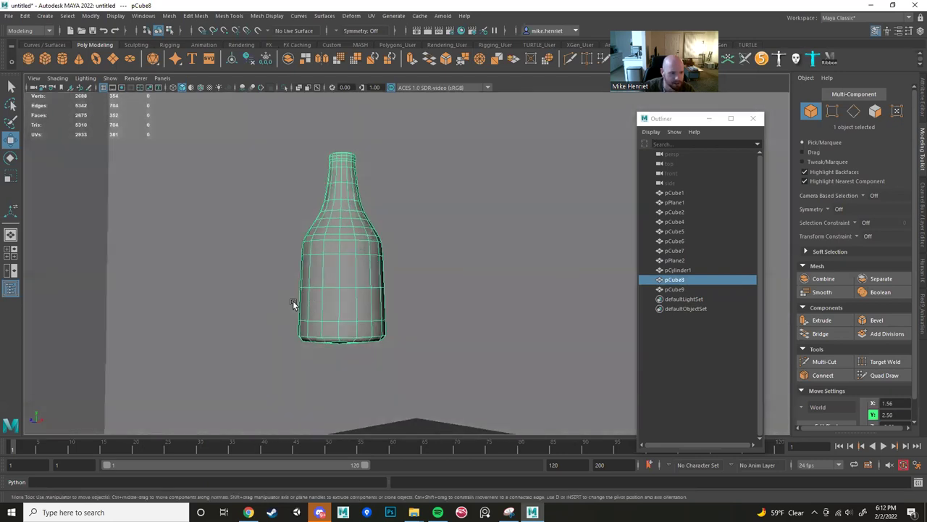
In wireframe display, select the vertices across the bottle's base and scale them along Y to flatten the underside.
middle_click_drag(293, 301, 333, 263, "alt")
scroll(333, 262, "up", 3)
middle_click_drag(415, 280, 387, 279, "alt")
scroll(398, 291, "up", 3)
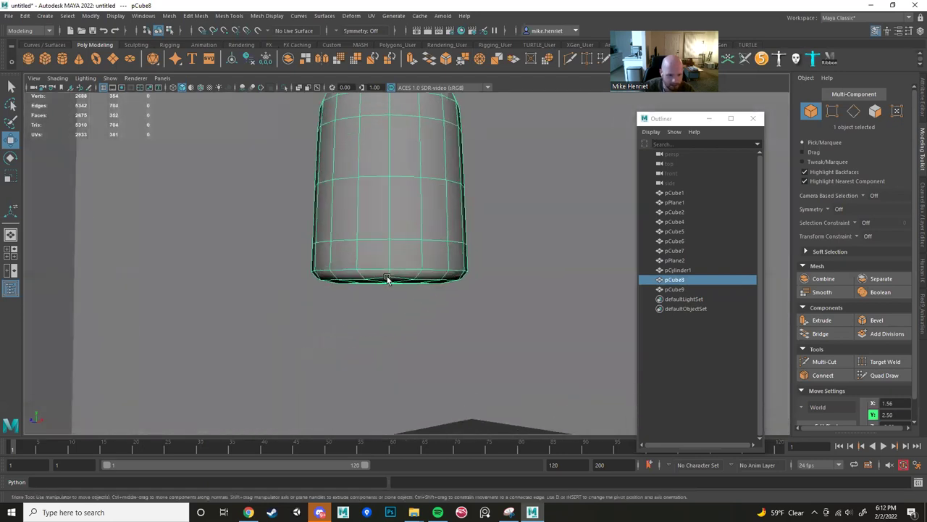
key("4")
scroll(386, 287, "up", 3)
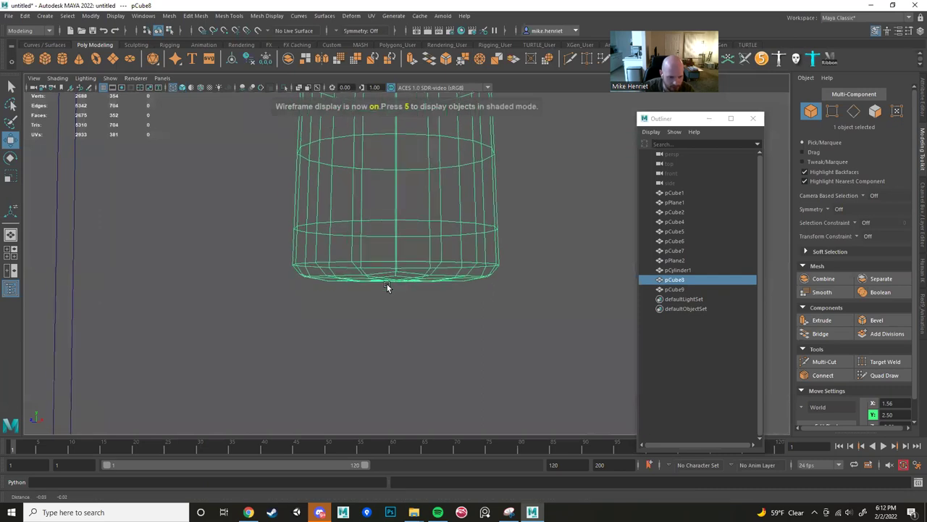
right_click_drag(385, 288, 328, 246)
left_click_drag(497, 319, 551, 322)
left_click_drag(379, 303, 384, 244, "alt")
key("r")
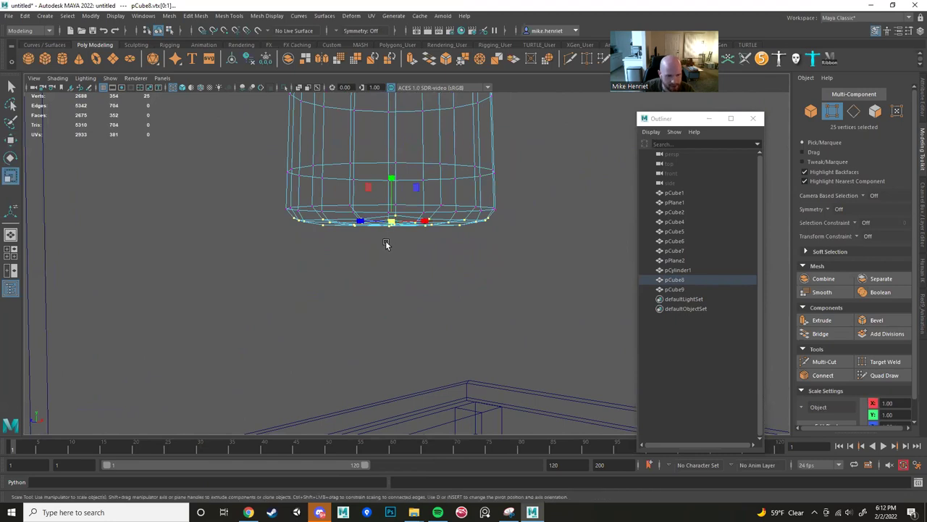
mouse_move(391, 177)
left_mouse_down()
mouse_move(390, 232)
mouse_move(406, 181)
left_mouse_up()
Restore shaded display, return to object mode and select the whole bottle again.
key("5")
right_click_drag(406, 180, 437, 170)
left_click_drag(405, 181, 336, 221, "alt")
left_click(318, 210)
left_click(377, 206)
Examine the raised bottle, its base and its offset pivot from several angles alongside the spare cube.
left_click_drag(290, 240, 307, 259, "alt")
middle_click_drag(308, 258, 365, 273, "alt")
left_click_drag(365, 272, 303, 259, "alt")
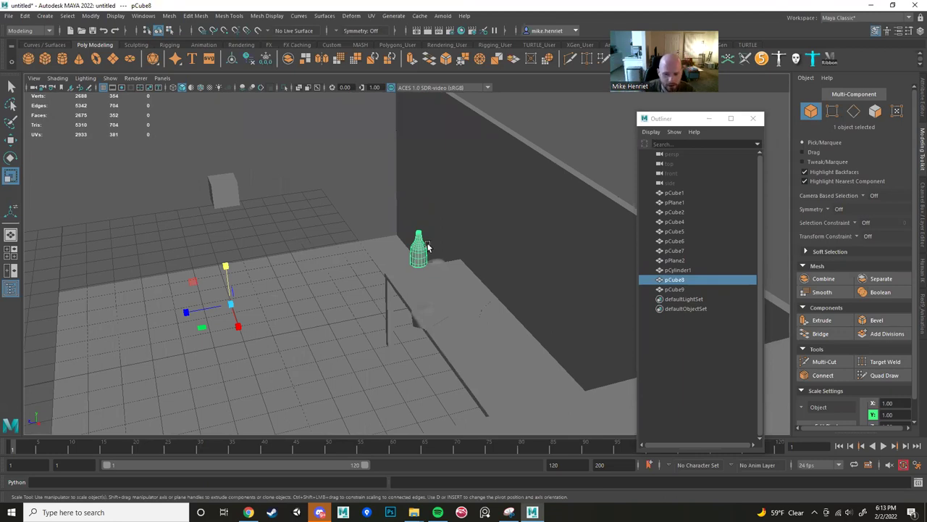
scroll(429, 246, "up", 8)
left_click_drag(427, 250, 368, 237, "alt")
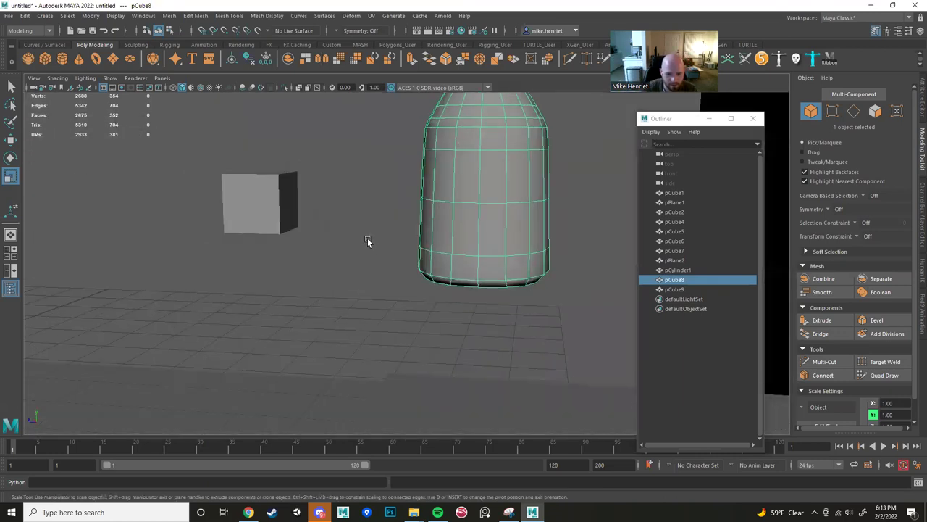
right_click_drag(367, 237, 331, 241, "alt")
middle_click_drag(330, 240, 395, 247, "alt")
right_click_drag(396, 247, 314, 261, "alt")
left_click_drag(314, 262, 332, 259, "alt")
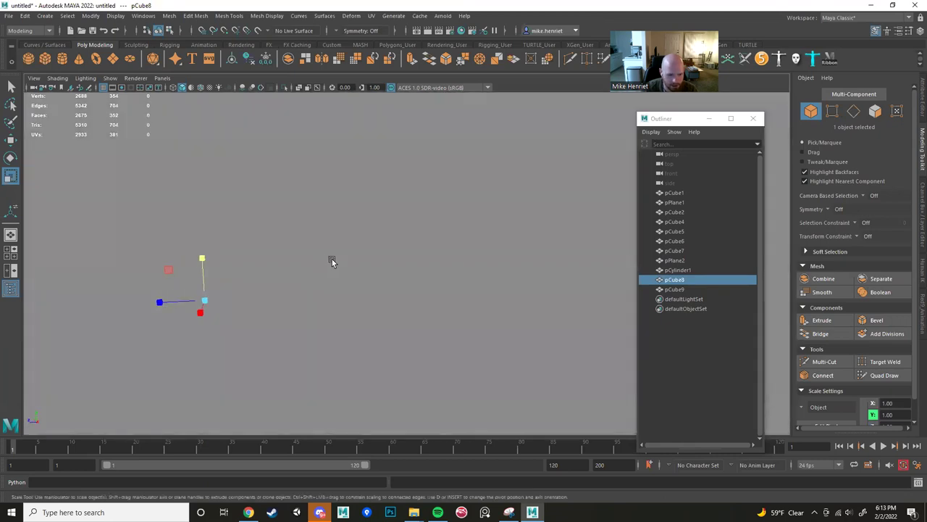
right_click_drag(332, 259, 318, 253, "alt")
left_click_drag(318, 252, 345, 252, "alt")
right_click_drag(344, 252, 355, 251, "alt")
left_click_drag(355, 251, 344, 238, "alt")
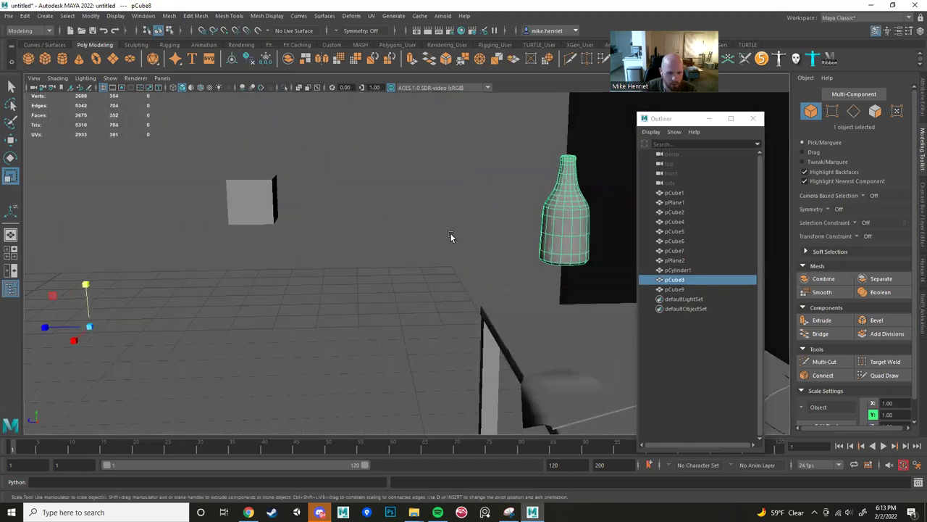
left_click_drag(455, 262, 435, 248, "alt")
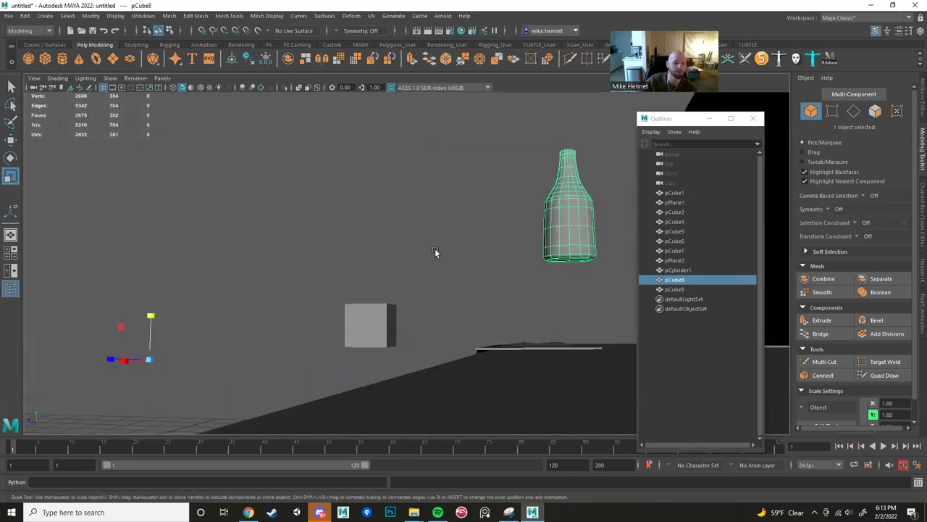
left_click_drag(314, 257, 243, 253, "alt")
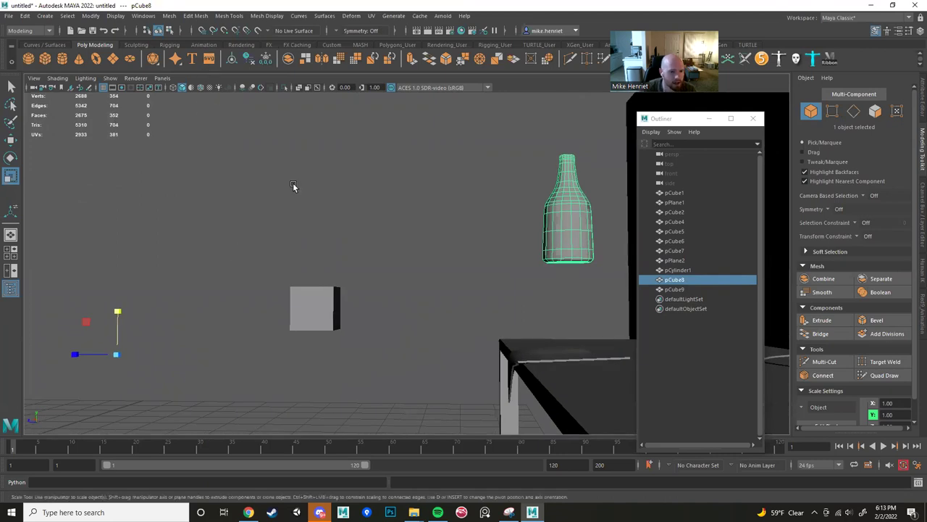
left_click_drag(294, 188, 228, 150, "alt")
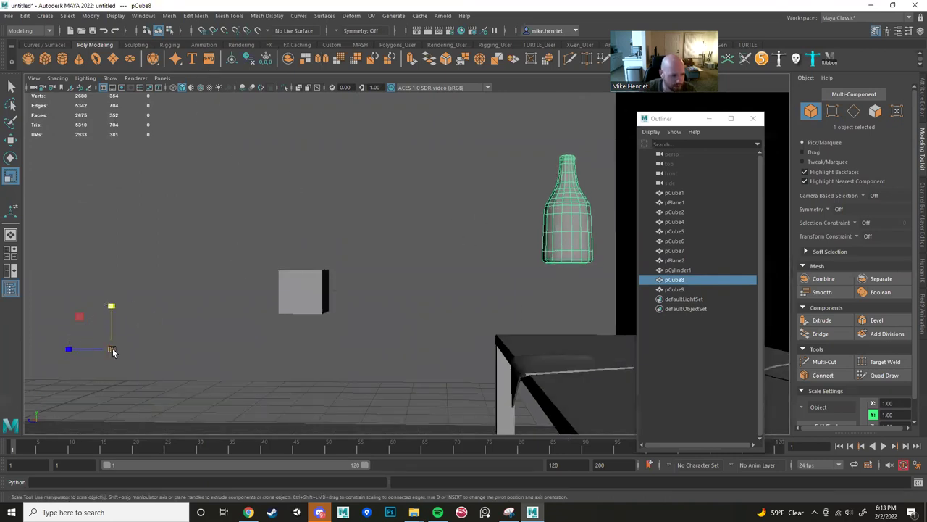
Center the pivot of the bottle, pCube8, on its own geometry.
key("ctrl")
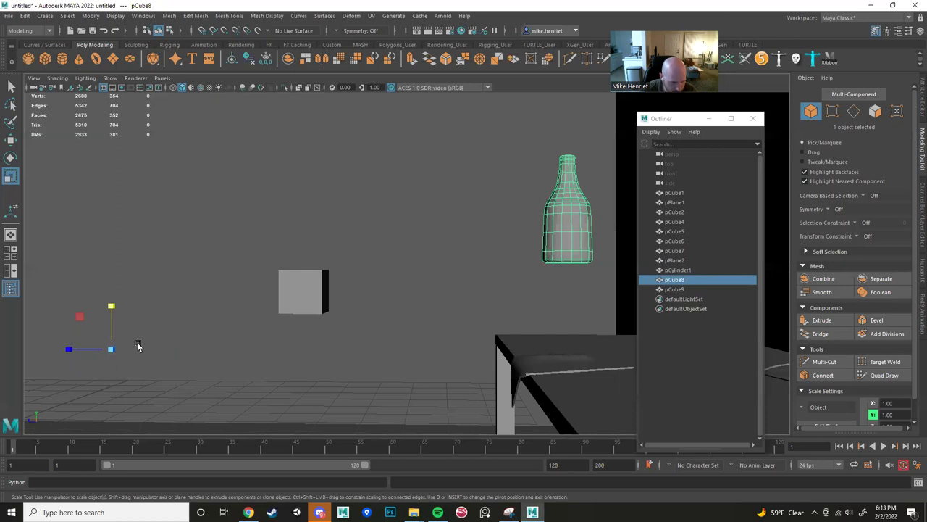
key("w")
left_click_drag(145, 325, 277, 272, "alt")
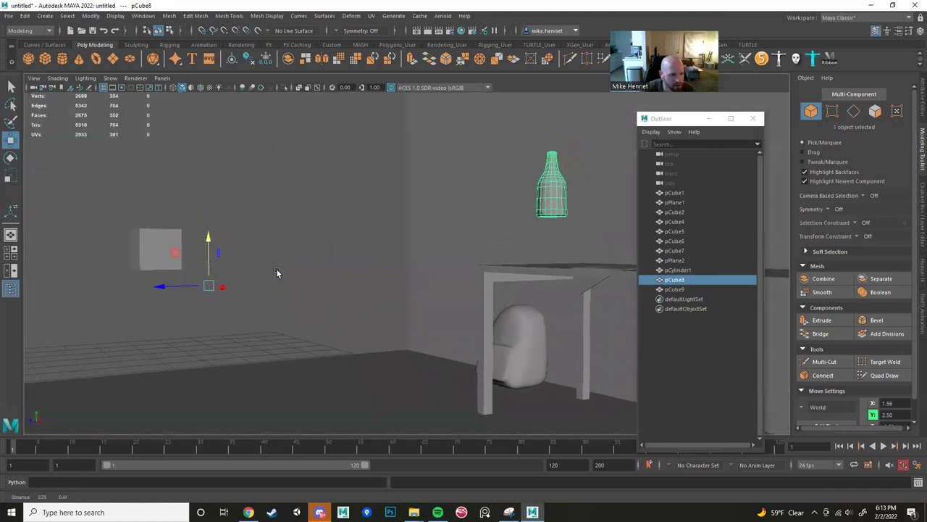
middle_click_drag(277, 271, 272, 281, "alt")
left_click(89, 16)
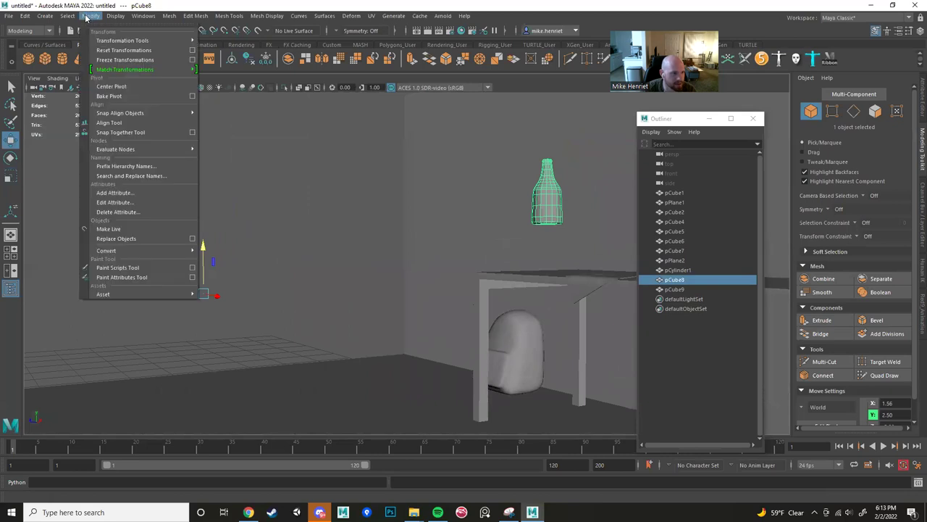
left_click(119, 86)
Lower the bottle vertically toward the tabletop, to about Y 3.30.
middle_click_drag(357, 231, 224, 308, "alt")
right_click_drag(224, 308, 372, 317, "alt")
middle_click_drag(373, 316, 371, 186, "alt")
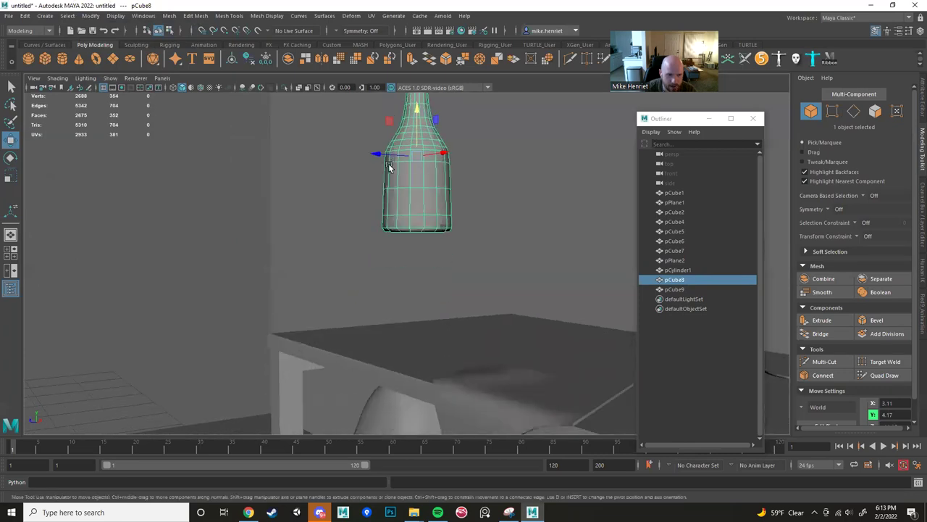
left_click_drag(398, 150, 413, 209)
middle_click_drag(414, 209, 416, 138, "alt")
right_click_drag(416, 138, 404, 222, "alt")
left_click_drag(404, 223, 426, 209, "alt")
left_click_drag(377, 122, 378, 120)
middle_click_drag(381, 158, 381, 132, "alt")
right_click_drag(381, 133, 393, 189, "alt")
left_click_drag(392, 190, 386, 179, "alt")
right_click_drag(387, 178, 370, 199, "alt")
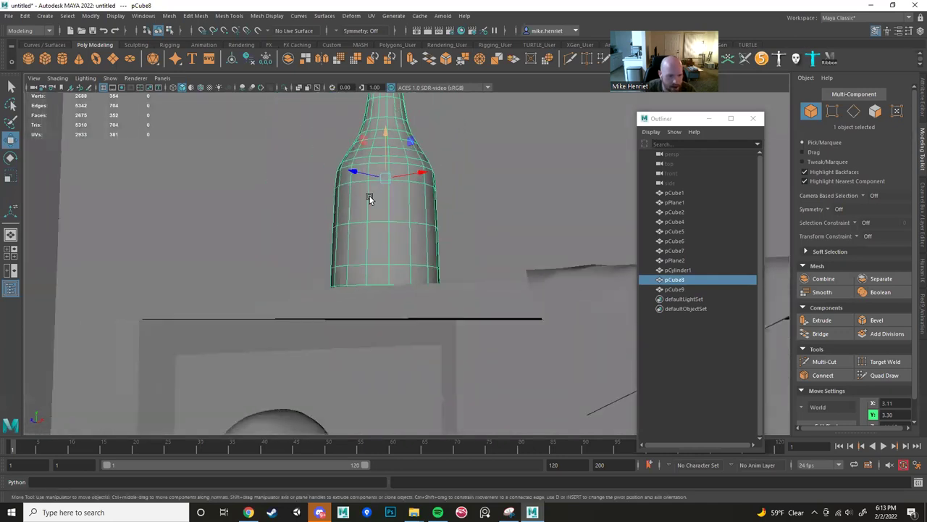
Undo the last small bottle moves and raise the bottle slightly above the table, to about Y 3.44.
key("ctrl+z")
key("ctrl+z")
key("ctrl+z")
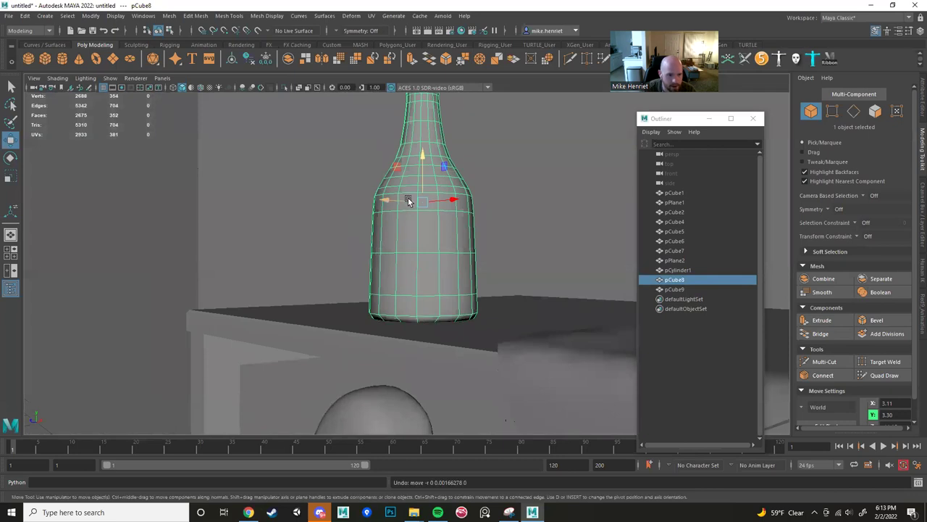
left_click_drag(422, 161, 422, 142)
left_click_drag(411, 181, 401, 206, "alt")
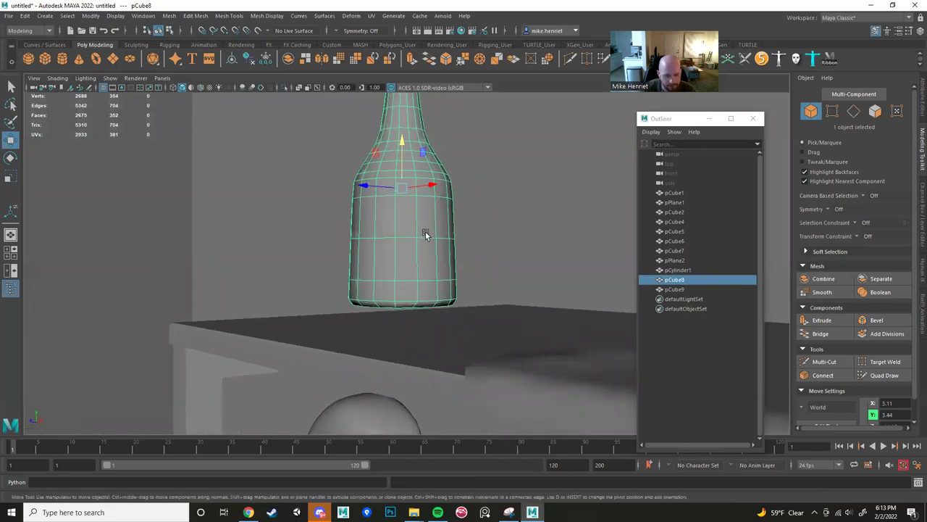
Edit the bottle's pivot and snap it vertically down to the vertices of the bottle's base.
key("d")
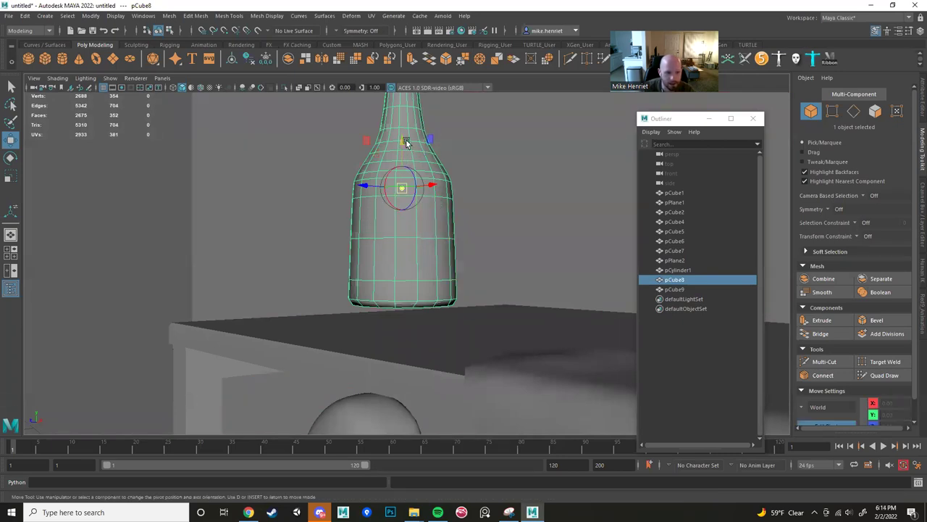
left_click_drag(404, 140, 359, 221)
left_click_drag(367, 167, 413, 165)
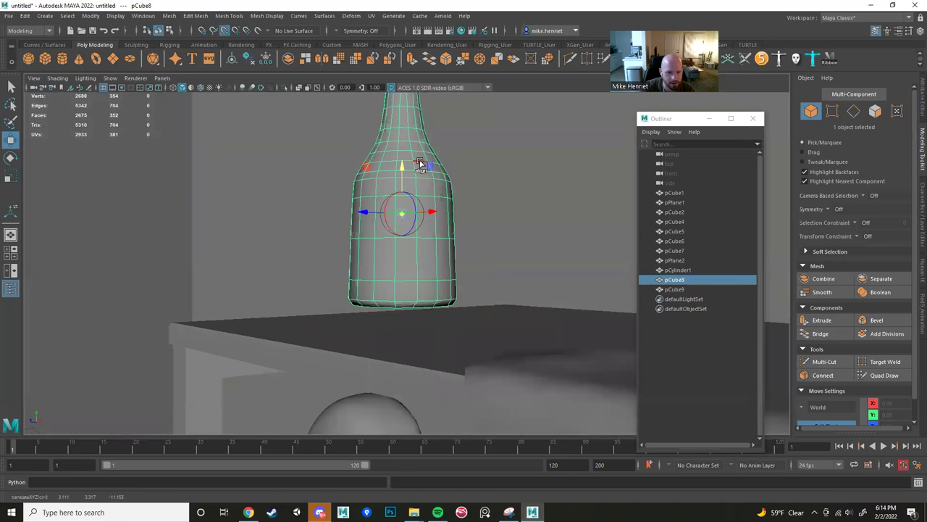
left_click(225, 31)
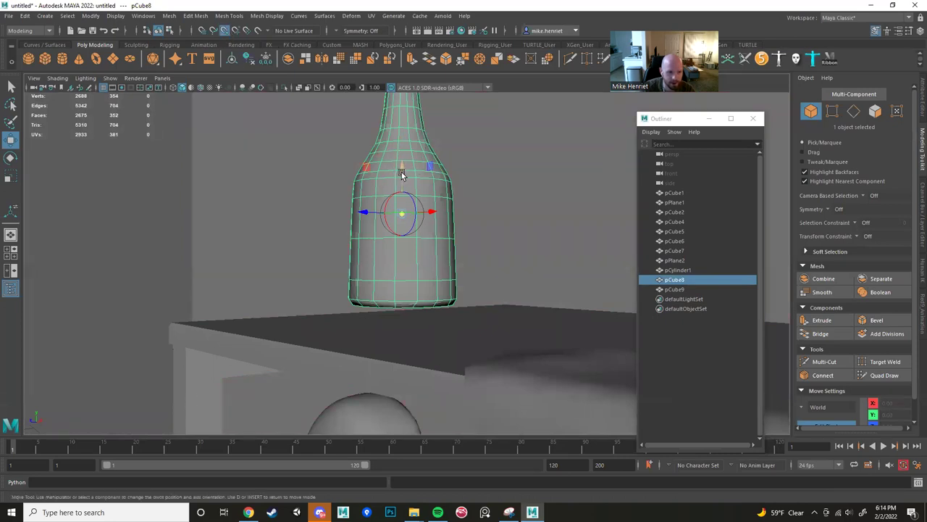
left_click_drag(404, 170, 442, 182)
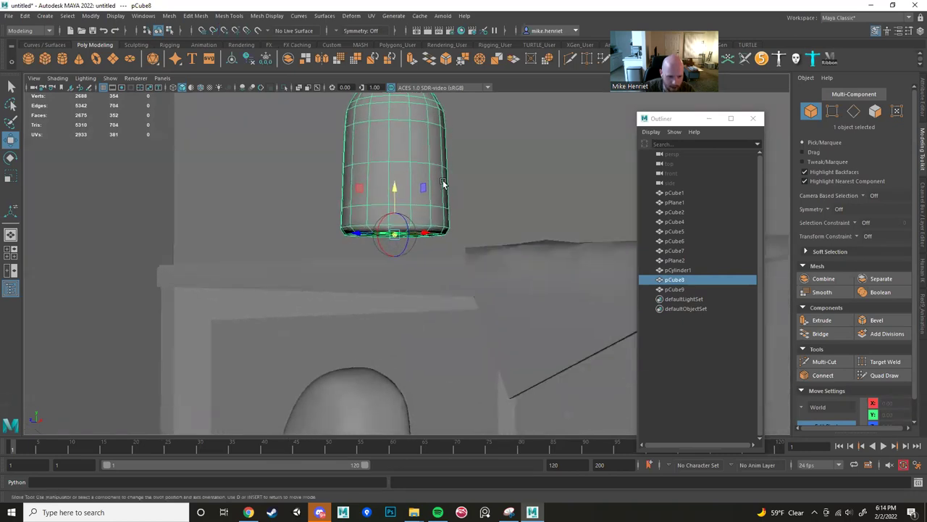
scroll(441, 195, "up", 5)
middle_click_drag(438, 202, 433, 245, "alt")
left_click_drag(434, 245, 448, 281, "alt")
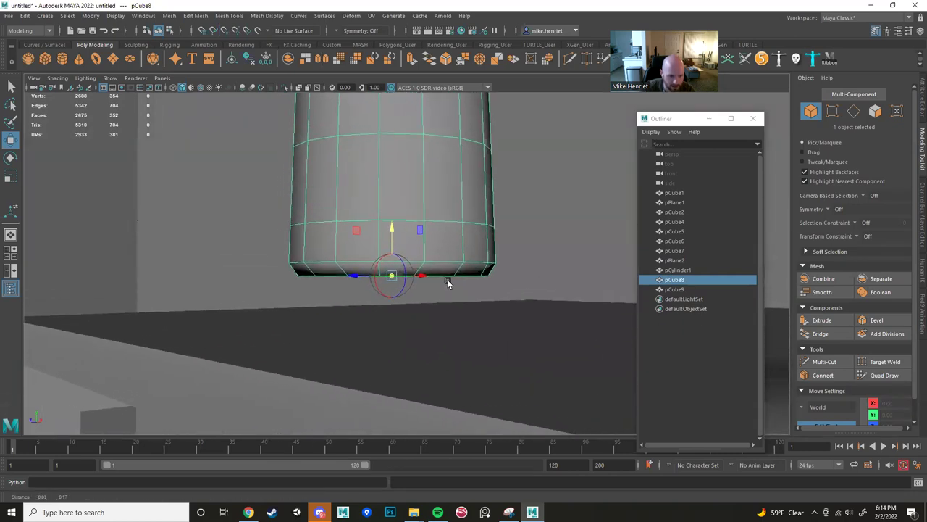
key("d")
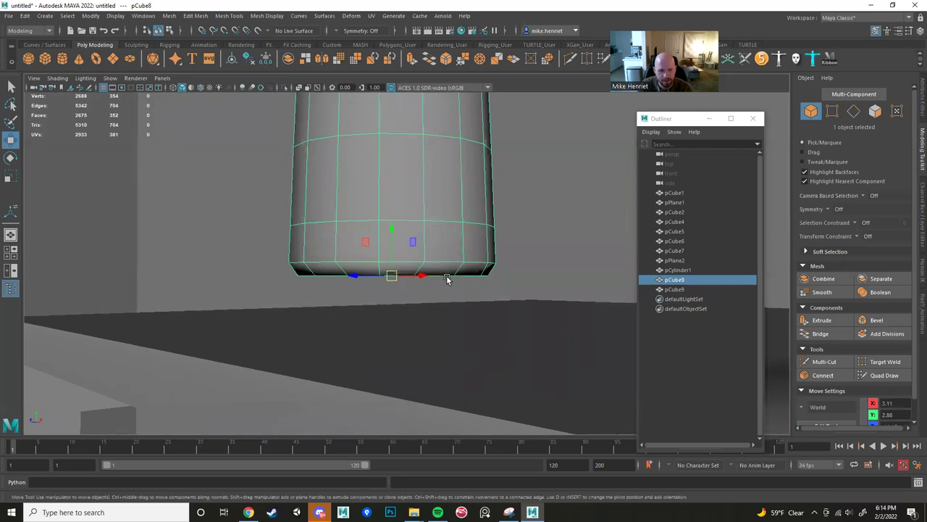
Examine the pivot placement at the bottle's base up close and from several angles.
mouse_move(446, 251)
left_mouse_down("alt")
mouse_move(437, 248)
mouse_move(472, 222)
mouse_move(464, 236)
left_mouse_up("alt")
left_click_drag(426, 265, 399, 270, "alt")
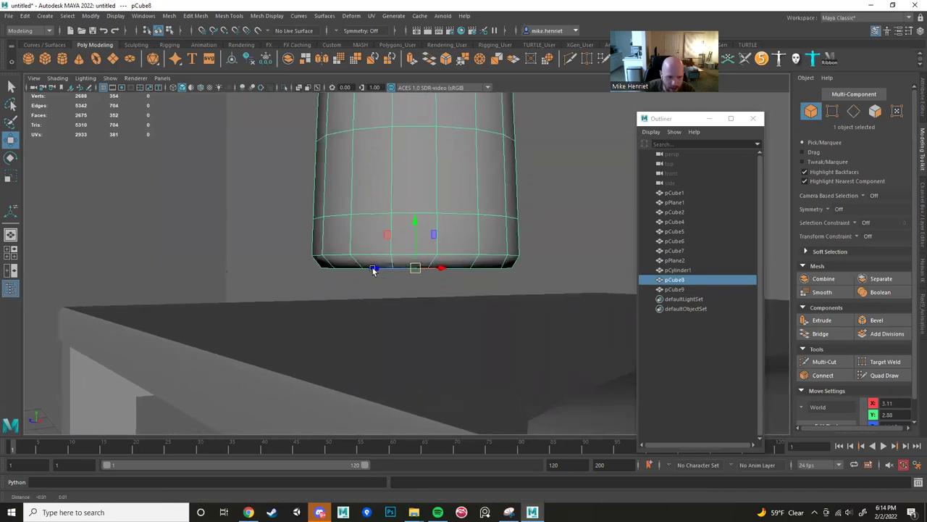
scroll(323, 282, "up", 5)
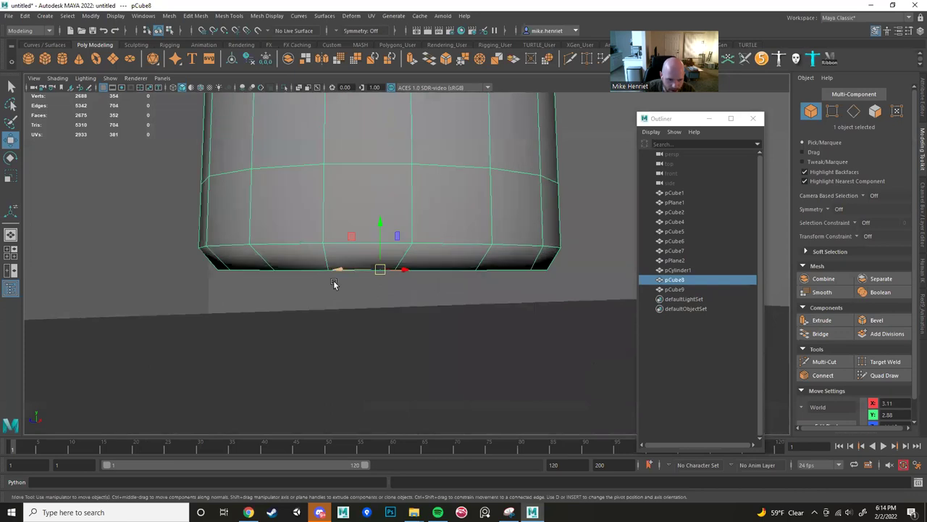
scroll(332, 288, "down", 3)
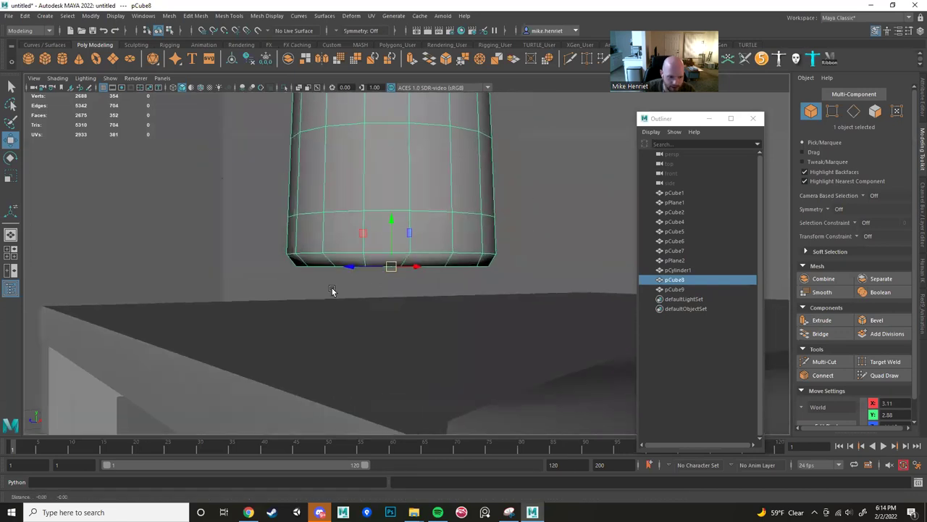
left_click_drag(332, 288, 449, 261, "alt")
left_click_drag(194, 296, 327, 258, "alt")
left_click_drag(450, 209, 449, 252, "alt")
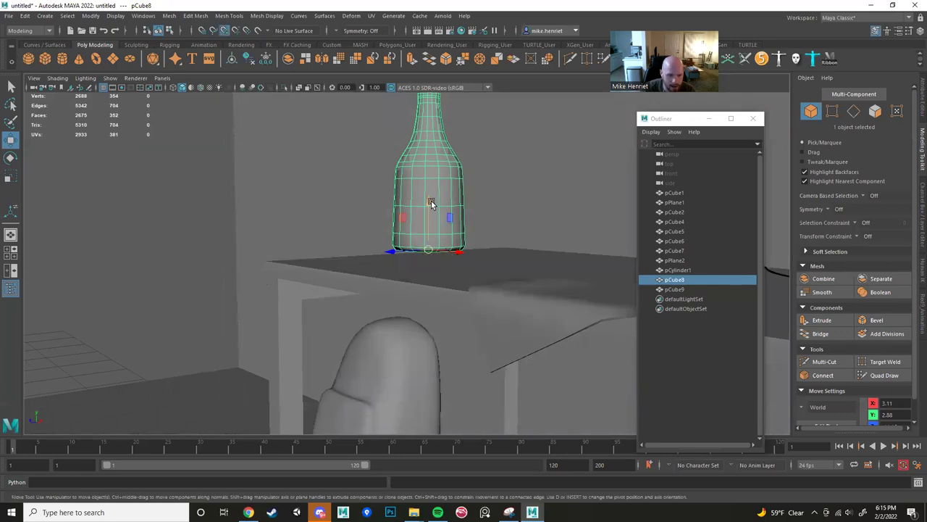
Try to snap the bottle down onto the tabletop and raise it back to about Y 2.90.
left_click_drag(427, 205, 427, 220)
mouse_move(429, 267)
left_mouse_down()
mouse_move(389, 266)
mouse_move(421, 267)
left_mouse_up()
key("ctrl+z")
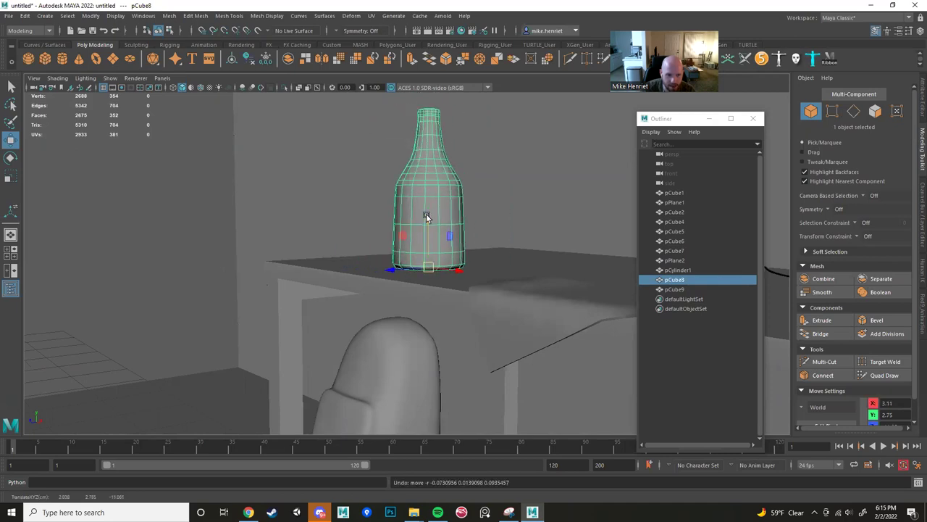
left_click_drag(427, 218, 427, 200)
Show wireframe on the shaded objects and vertex-snap the bottle's base vertically onto the tabletop, at Y 2.74.
left_click_drag(444, 234, 262, 272, "alt")
left_click_drag(314, 229, 217, 106, "alt")
left_click(201, 88)
mouse_move(261, 144)
left_mouse_down("alt")
mouse_move(309, 191)
mouse_move(320, 183)
mouse_move(343, 199)
left_mouse_up("alt")
key("v")
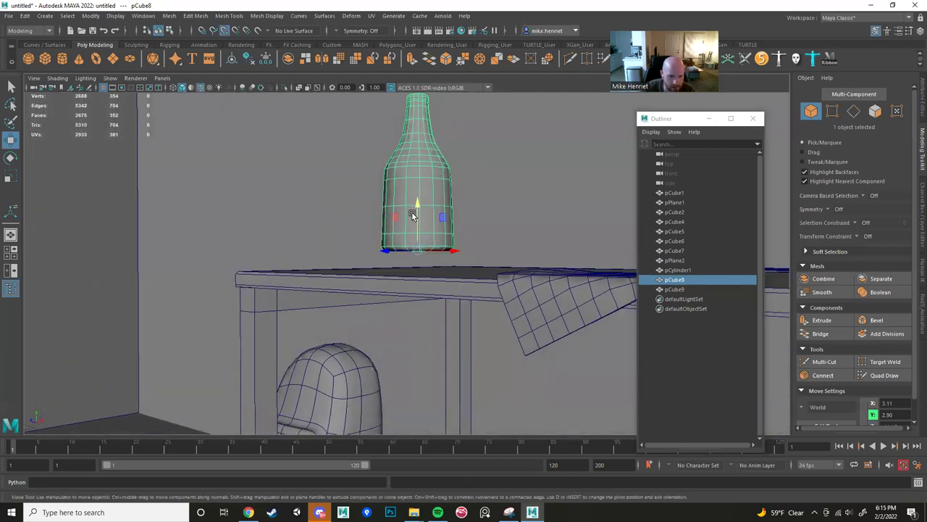
left_click_drag(416, 208, 417, 208)
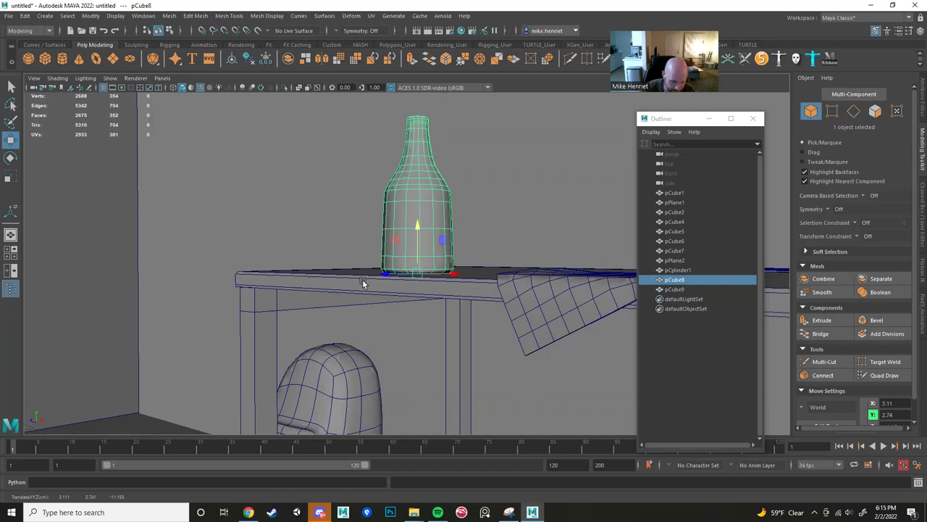
Inspect up close and from a distance how the bottle's base meets the tabletop.
scroll(379, 276, "up", 5)
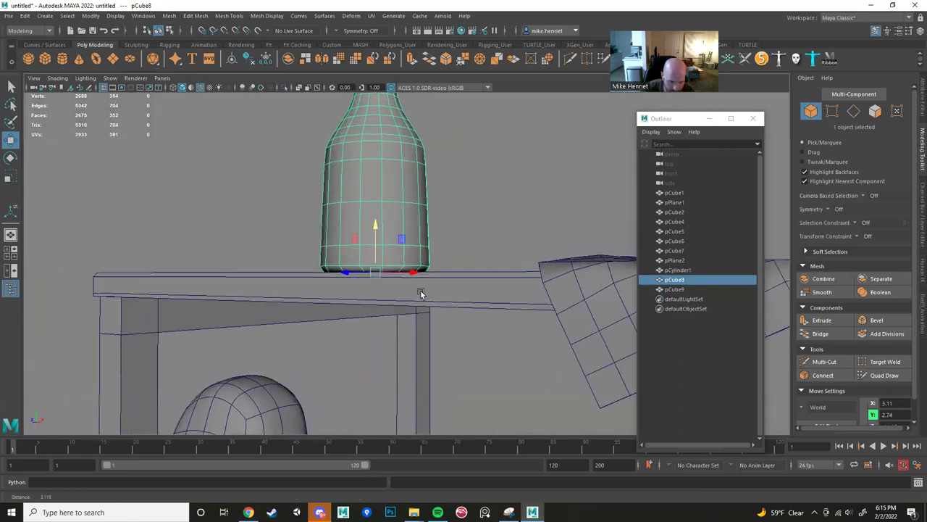
scroll(420, 293, "up", 5)
scroll(519, 310, "up", 5)
mouse_move(491, 291)
middle_mouse_down("alt")
mouse_move(499, 291)
mouse_move(490, 291)
middle_mouse_up("alt")
scroll(478, 290, "down", 4)
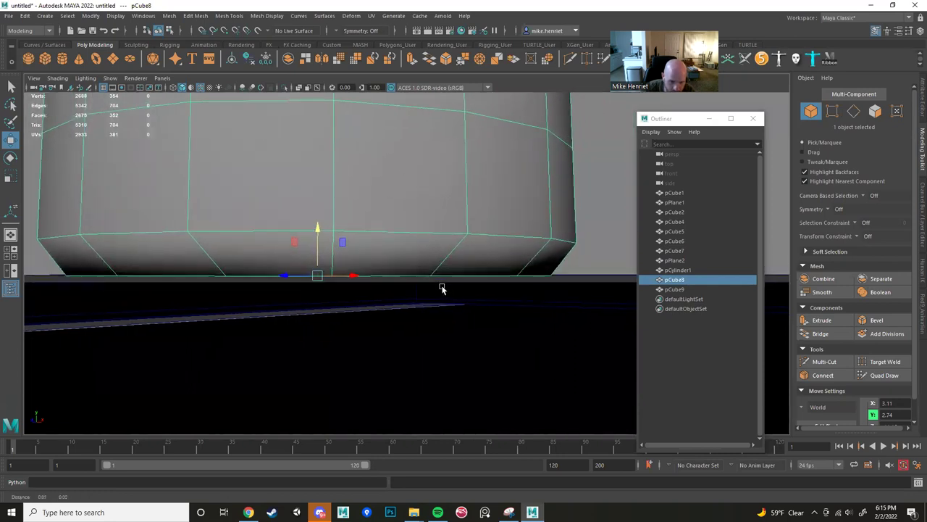
scroll(405, 284, "down", 5)
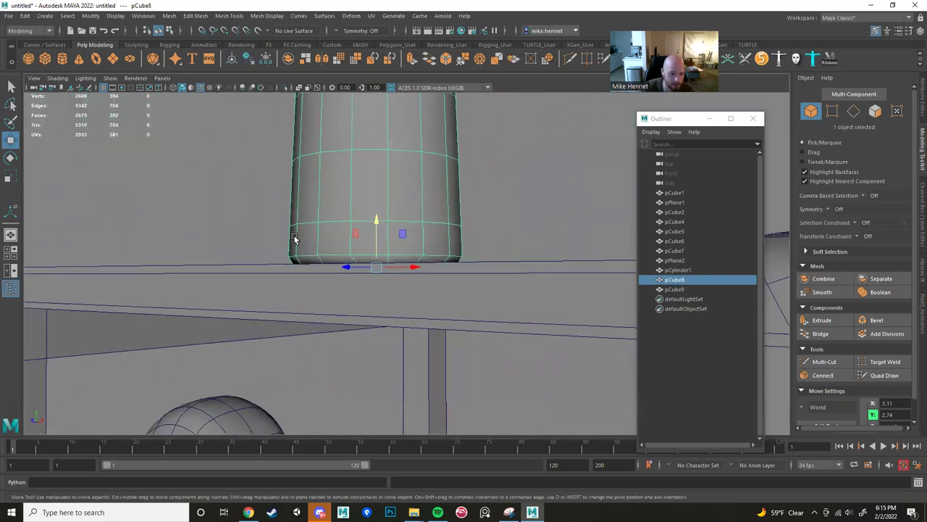
scroll(301, 248, "down", 5)
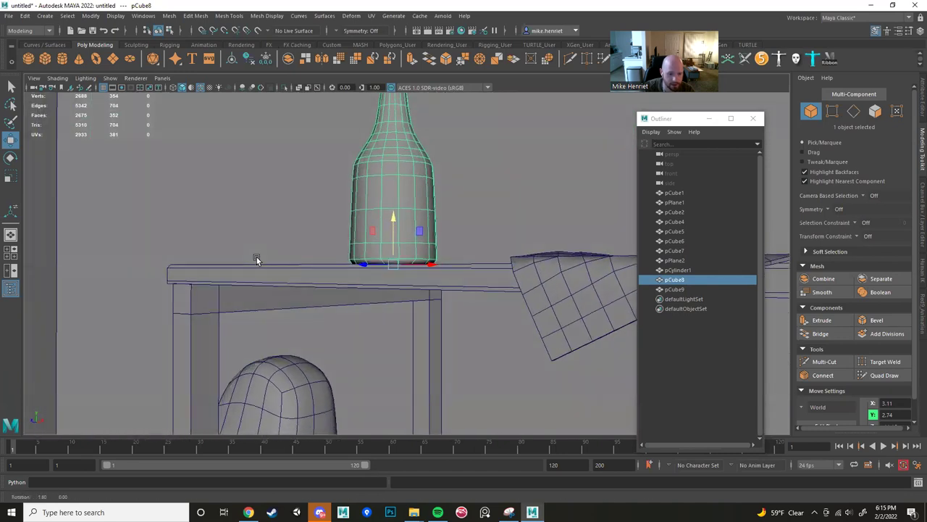
scroll(257, 259, "down", 8)
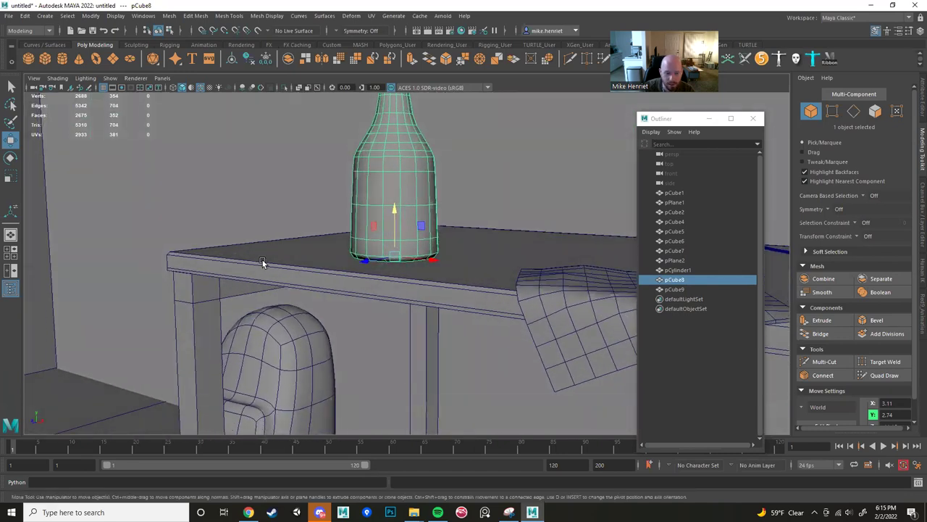
scroll(263, 263, "down", 5)
Deselect the bottle and turn off the wireframe overlay, keeping the scene in plain shaded display.
left_click(263, 262)
left_click_drag(263, 263, 289, 261, "alt")
key("5")
scroll(425, 280, "up", 3)
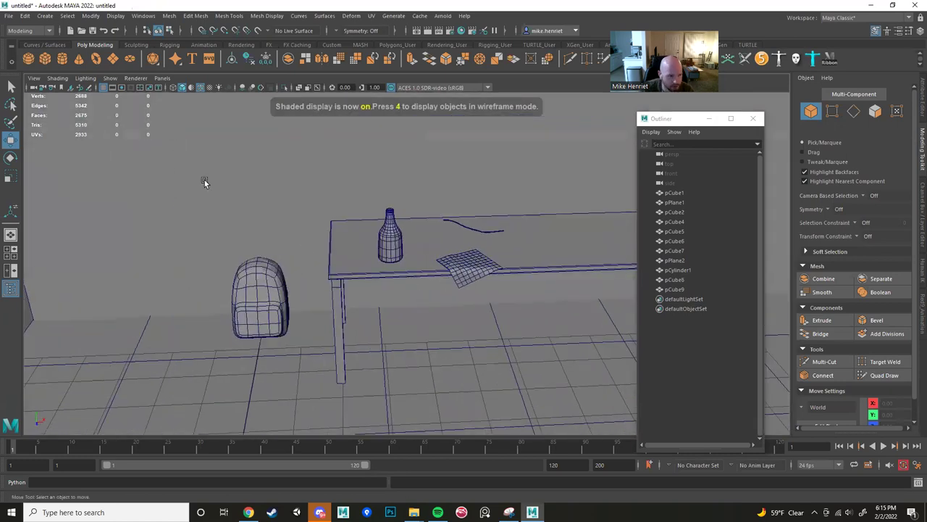
left_click(200, 88)
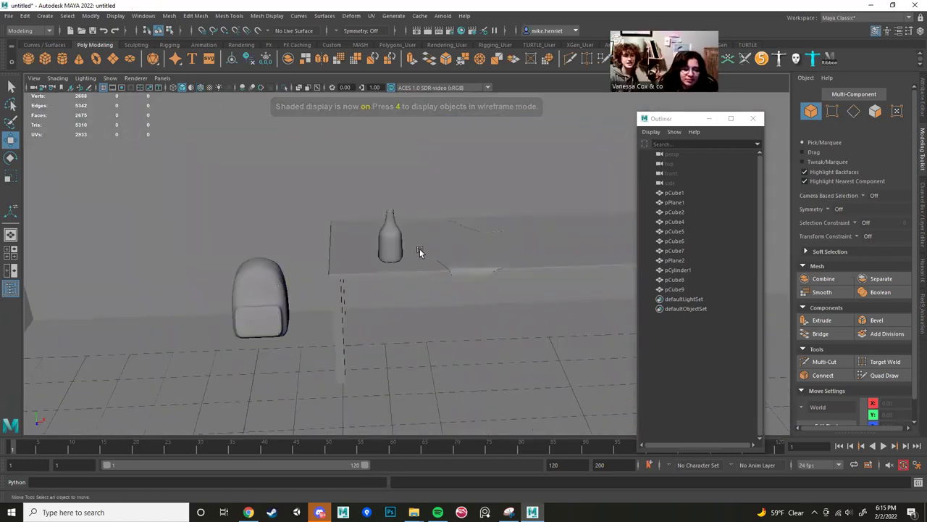
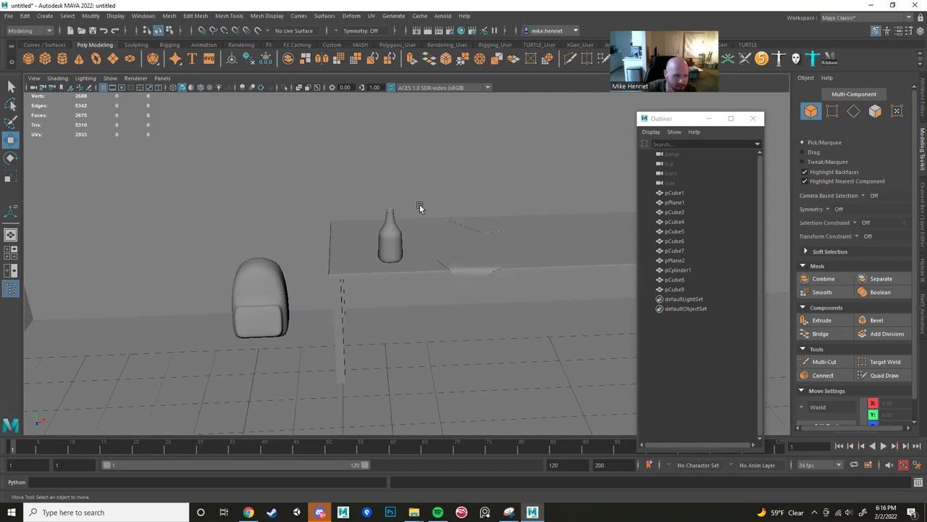
Create a new polygon cube and slide it across the floor toward the table.
scroll(420, 206, "down", 5)
left_click_drag(419, 206, 331, 224, "alt")
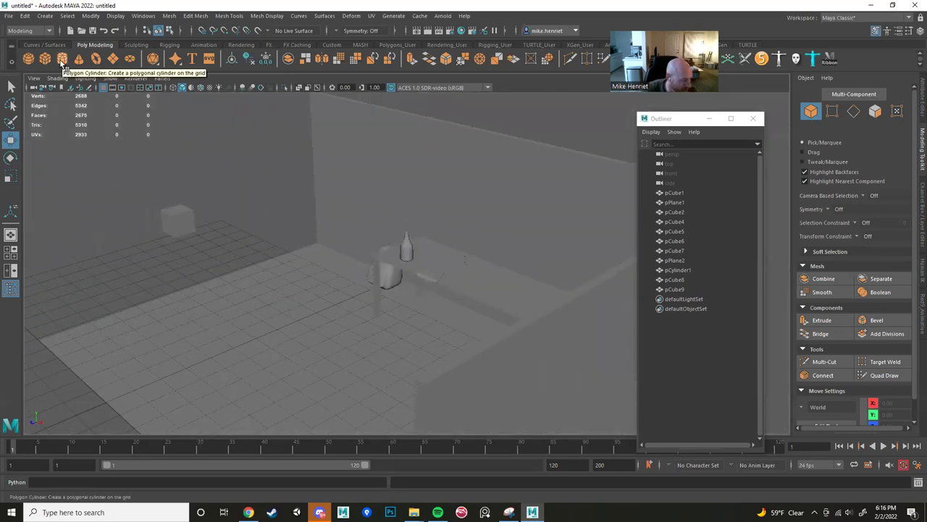
left_click_drag(244, 161, 260, 175, "alt")
scroll(414, 258, "up", 3)
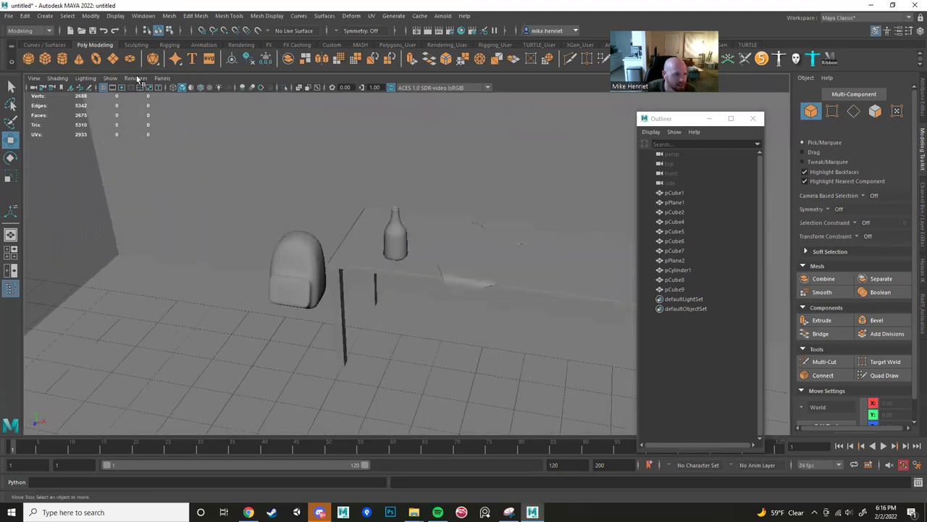
left_click(45, 59)
scroll(356, 317, "down", 5)
left_click_drag(428, 165, 451, 232, "alt")
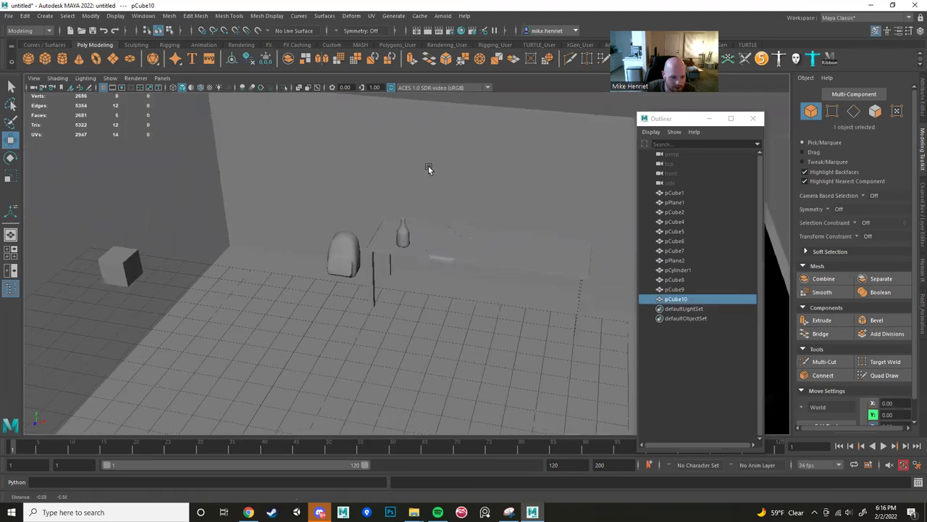
left_click_drag(282, 369, 521, 170)
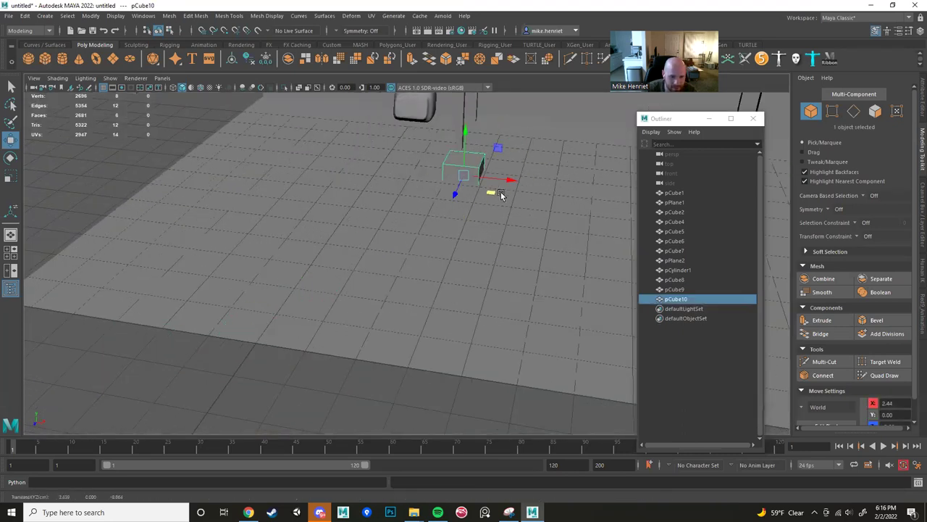
Raise the new cube above the tabletop and position it beside the bottle.
scroll(491, 242, "up", 5)
scroll(490, 242, "up", 2)
middle_click_drag(490, 242, 453, 307, "alt")
left_click_drag(381, 342, 412, 73)
scroll(427, 278, "down", 5)
middle_click_drag(427, 278, 401, 359, "alt")
left_click_drag(378, 330, 529, 220)
middle_click_drag(518, 272, 392, 386, "alt")
scroll(394, 362, "up", 5)
left_click_drag(360, 312, 371, 202)
Scale the new cube down uniformly to a little under half its size.
middle_click_drag(458, 250, 467, 255, "alt")
left_click_drag(434, 246, 377, 249, "alt")
key("r")
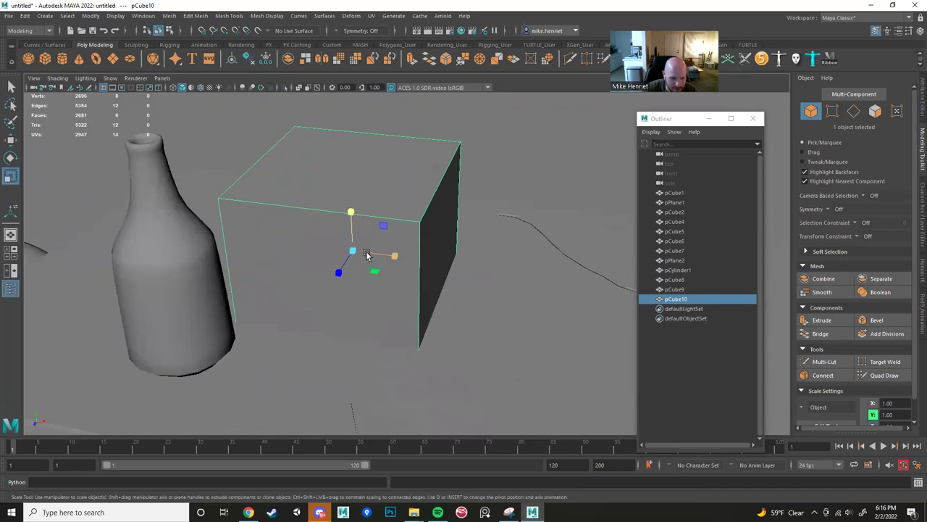
left_click_drag(321, 246, 269, 247)
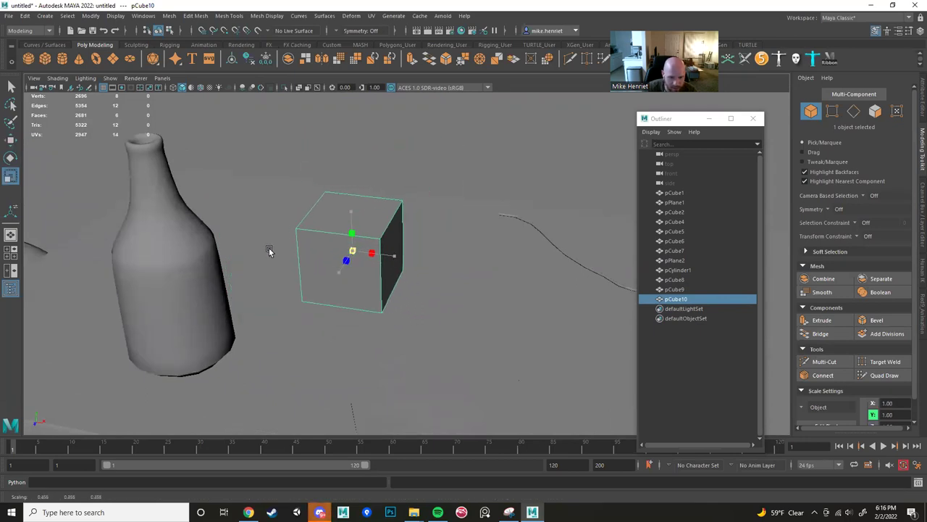
Insert edge loops through the middle of the cube with Multi-Cut, dividing its top into four quadrants.
left_click(824, 362)
left_click(348, 229, "ctrl")
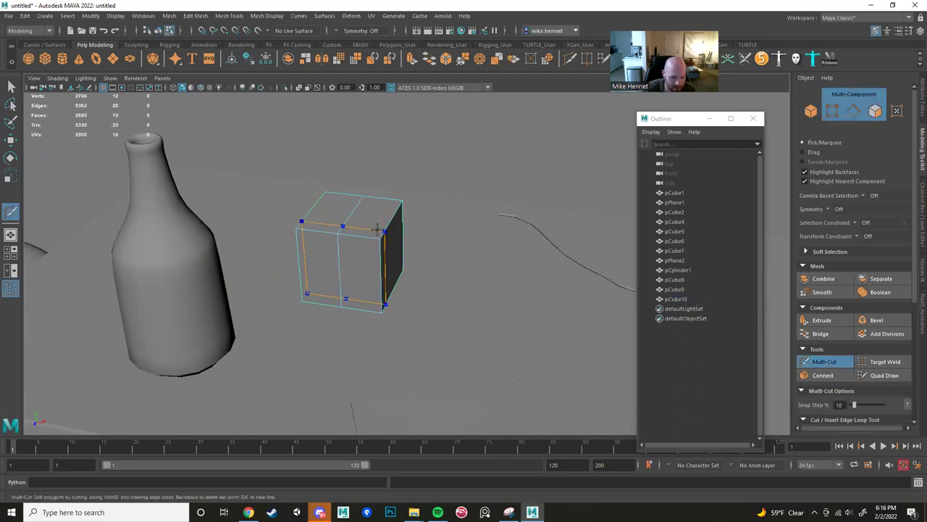
left_click_drag(377, 229, 399, 268, "alt")
Select the cube's four vertical corner edges and scale them inward to form an octagonal prism.
key("w")
left_click(408, 293)
left_click(316, 253, "shift")
left_click_drag(483, 254, 490, 251, "alt")
middle_click_drag(490, 251, 381, 295, "alt")
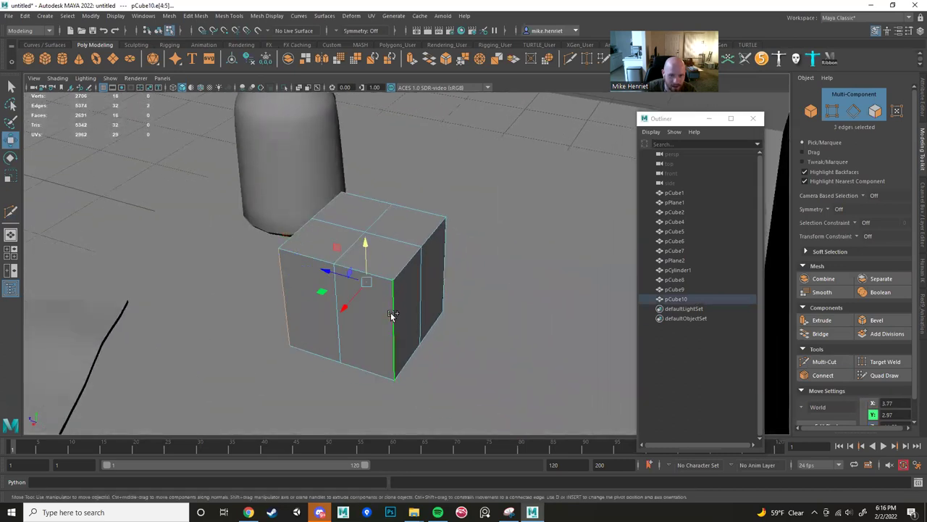
left_click(447, 258, "shift")
left_click_drag(403, 262, 445, 290, "alt")
key("r")
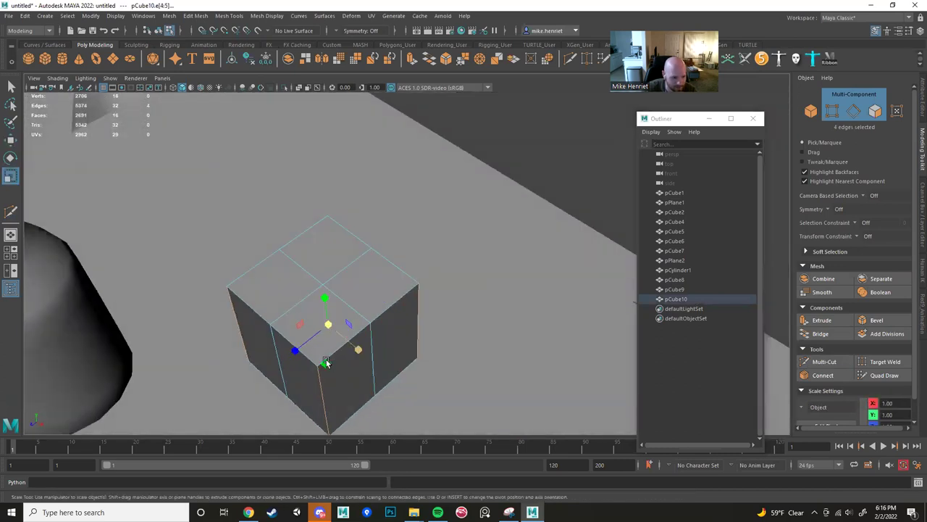
left_click_drag(327, 361, 404, 288)
key("ctrl+z")
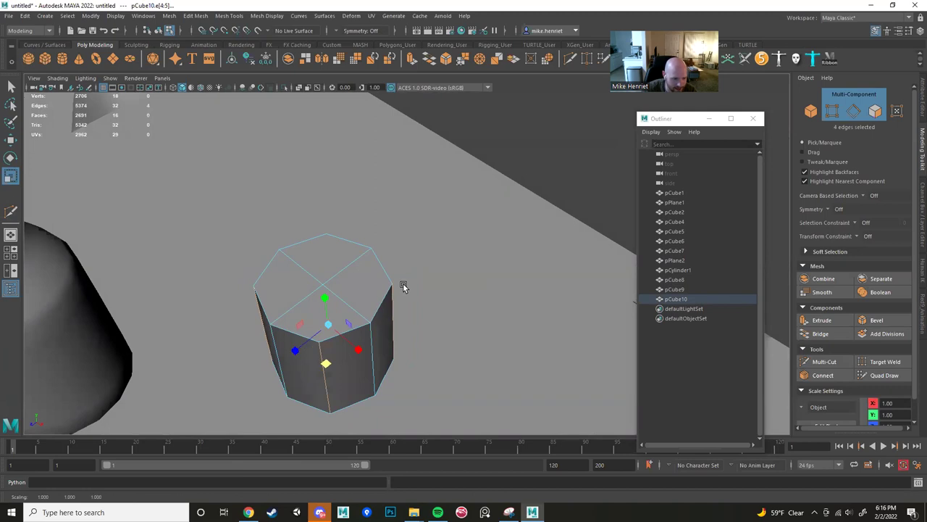
left_click_drag(403, 284, 405, 288, "alt")
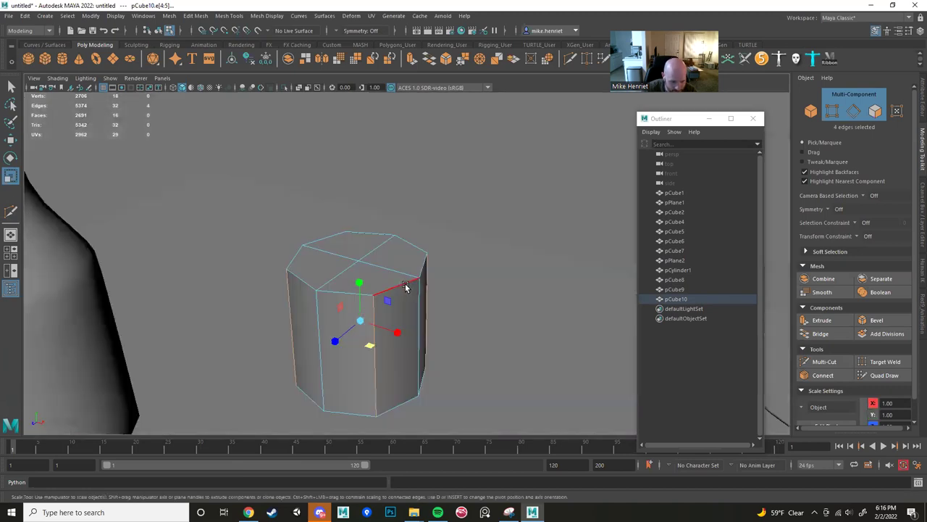
Set symmetry to Object X and insert centred Multi-Cut edge loops that split the octagonal prism's side faces.
middle_click_drag(405, 287, 434, 265, "alt")
right_click_drag(435, 266, 452, 266, "alt")
left_click_drag(451, 265, 438, 284, "alt")
left_click(823, 361)
left_click_drag(522, 311, 598, 307, "alt")
left_click(827, 210)
left_click(842, 222)
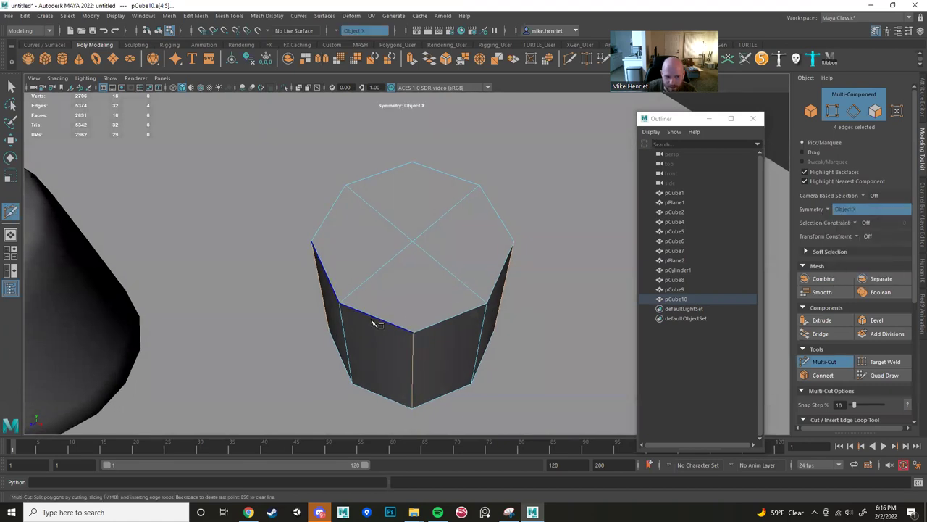
left_click(377, 320, "ctrl")
middle_click_drag(451, 335, 433, 337, "alt")
key("ctrl+z")
key("ctrl+z")
middle_click(386, 326, "ctrl")
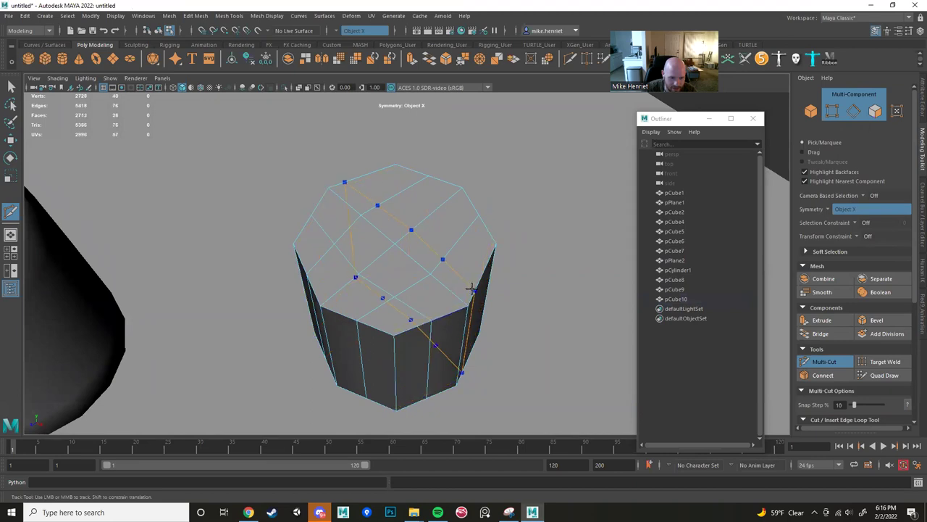
Select the new vertical edges between the octagon's corners on opposite sides and push them outward to round the outline.
key("w")
left_click_drag(467, 293, 371, 336, "alt")
left_click(385, 356)
left_click(490, 276, "shift")
key("r")
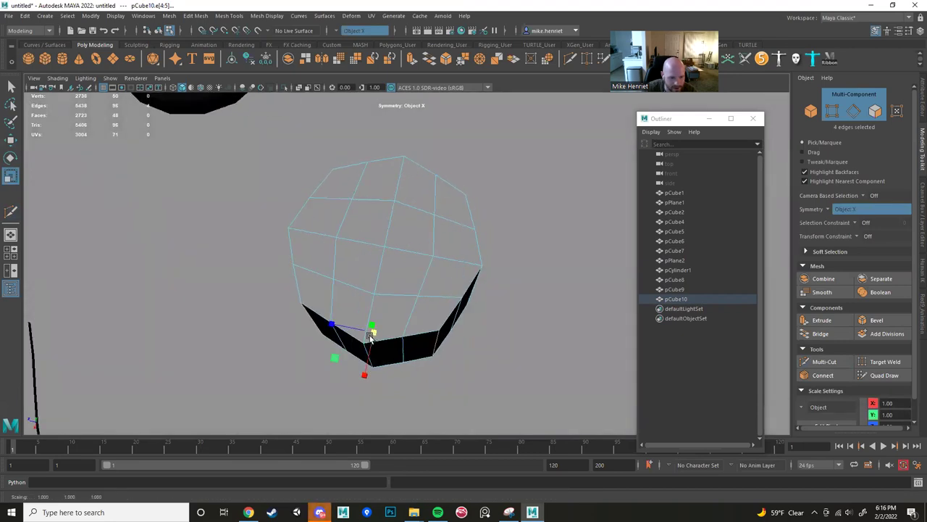
key("w")
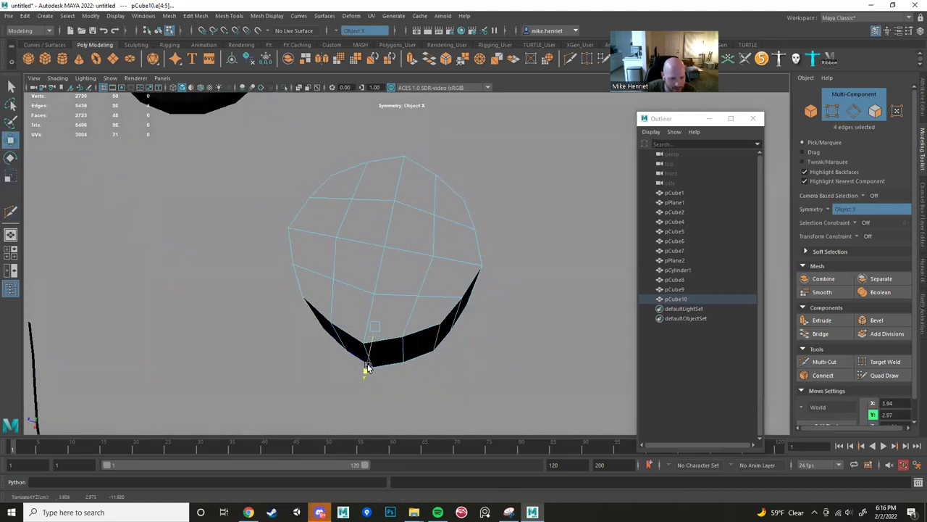
Turn symmetry off, select the remaining new vertical edges around the prism, and scale them outward to round its sides.
left_click(403, 350)
left_click(457, 312, "shift")
left_click(859, 209)
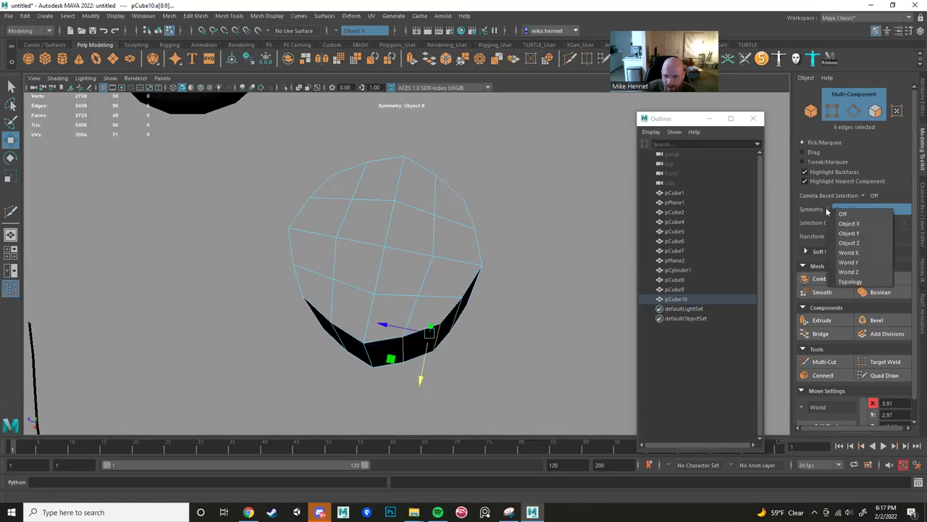
left_click(862, 214)
key("r")
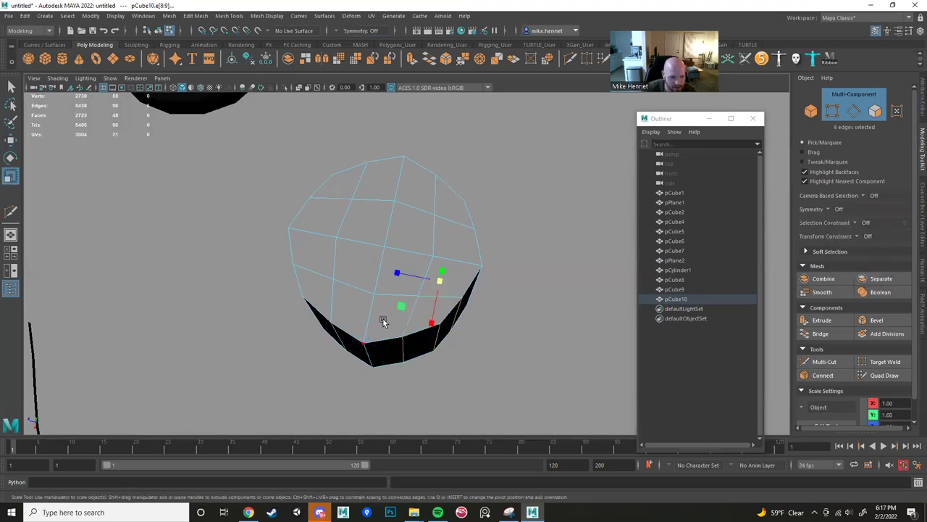
left_click_drag(384, 321, 395, 281, "alt")
left_click(335, 320, "shift")
left_click_drag(315, 308, 355, 345, "alt")
left_click(330, 297, "shift")
left_click_drag(444, 321, 407, 248)
scroll(423, 286, "up", 3)
left_click(841, 359)
scroll(412, 258, "down", 3)
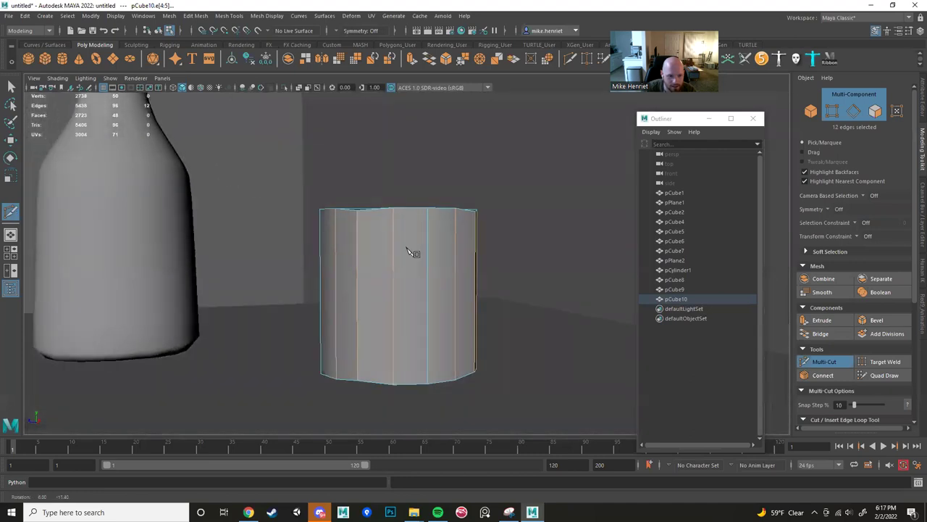
scroll(415, 250, "down", 3)
key("w")
Select all vertices of the cylinder's top cap and scale them vertically until they lie on one flat level.
right_click_drag(383, 233, 339, 233)
middle_click_drag(366, 239, 365, 264, "alt")
scroll(365, 264, "up", 4)
scroll(365, 264, "up", 2)
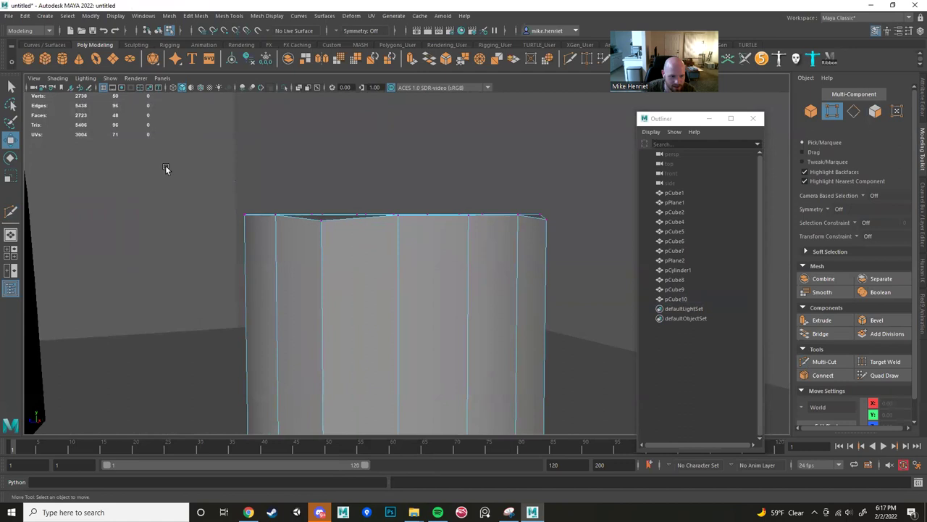
left_click_drag(165, 165, 521, 252)
left_click_drag(594, 271, 505, 331, "alt")
key("r")
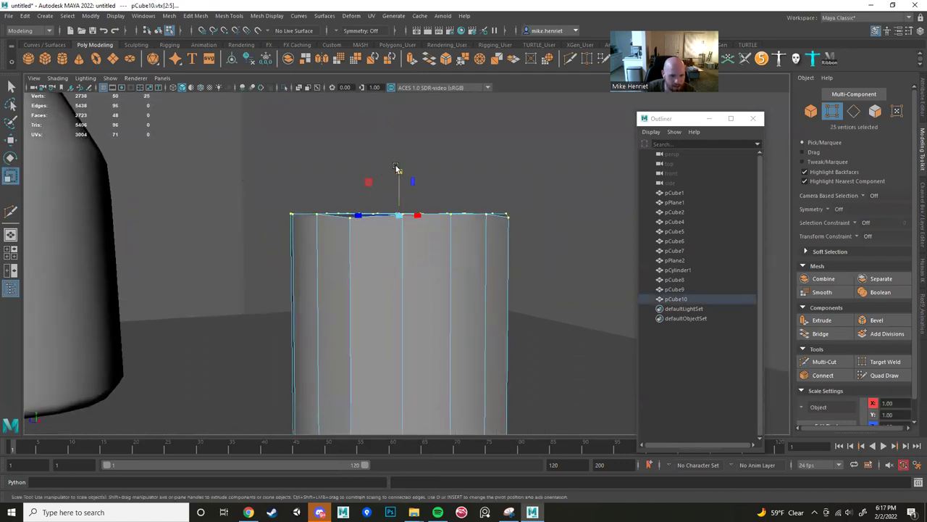
left_click_drag(224, 177, 525, 248)
left_click_drag(399, 174, 384, 245)
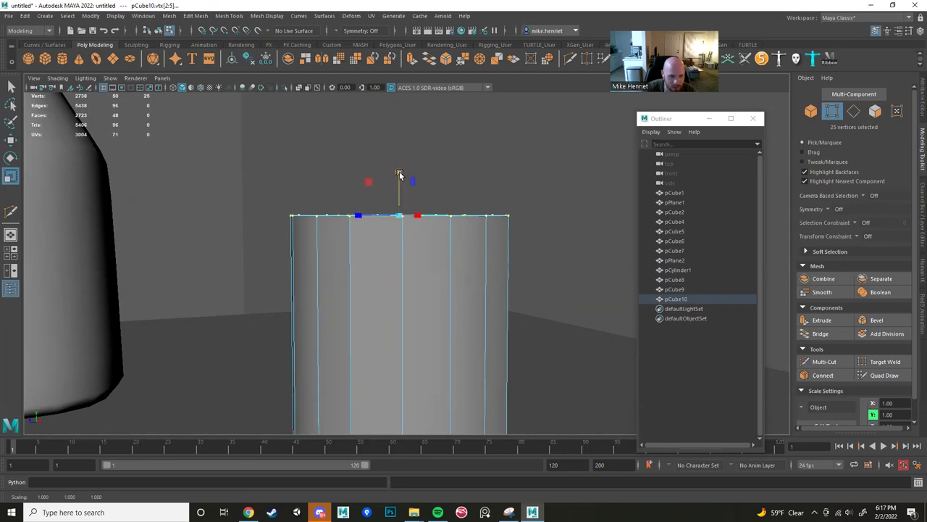
left_click(11, 177)
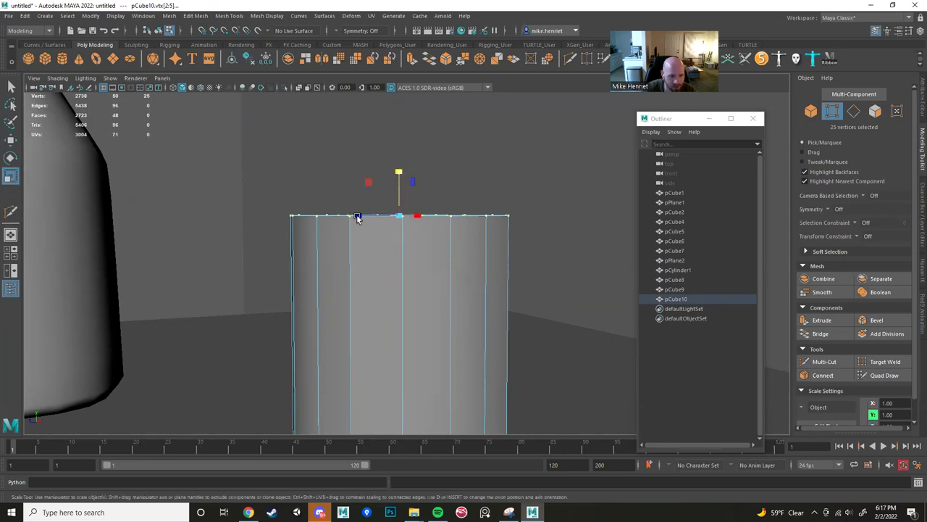
Select all vertices of the cylinder's bottom cap and scale them vertically until they are flat.
middle_click_drag(418, 294, 449, 125, "alt")
left_click_drag(524, 259, 582, 279)
left_click_drag(393, 172, 399, 194)
scroll(404, 226, "down", 4)
middle_click_drag(400, 195, 383, 254, "alt")
scroll(381, 256, "up", 3)
scroll(368, 280, "down", 3)
left_click_drag(381, 256, 352, 225, "alt")
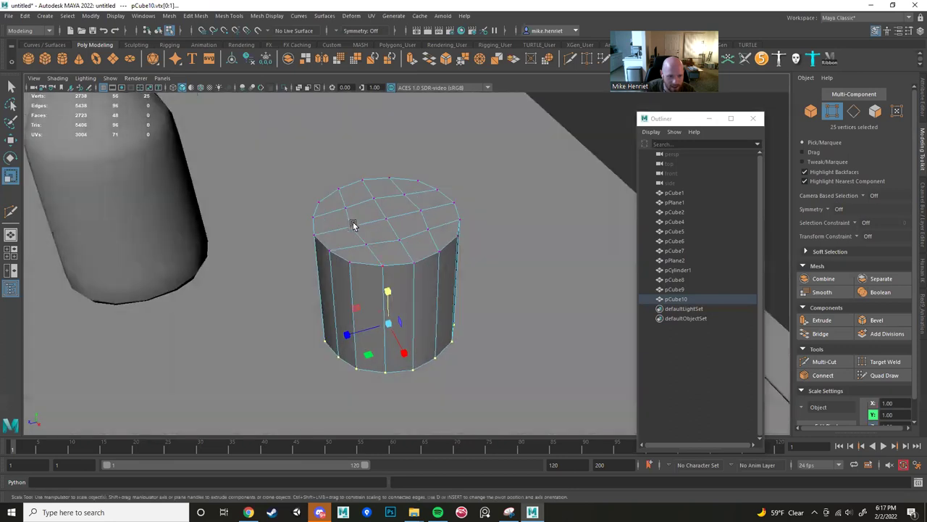
Select only the 16 top cap faces, extrude them, and scale them slightly inward to form a thin rim.
right_click_drag(368, 240, 368, 266)
left_click_drag(471, 232, 455, 167, "alt")
left_click_drag(471, 230, 417, 221)
left_click_drag(449, 258, 386, 250, "alt")
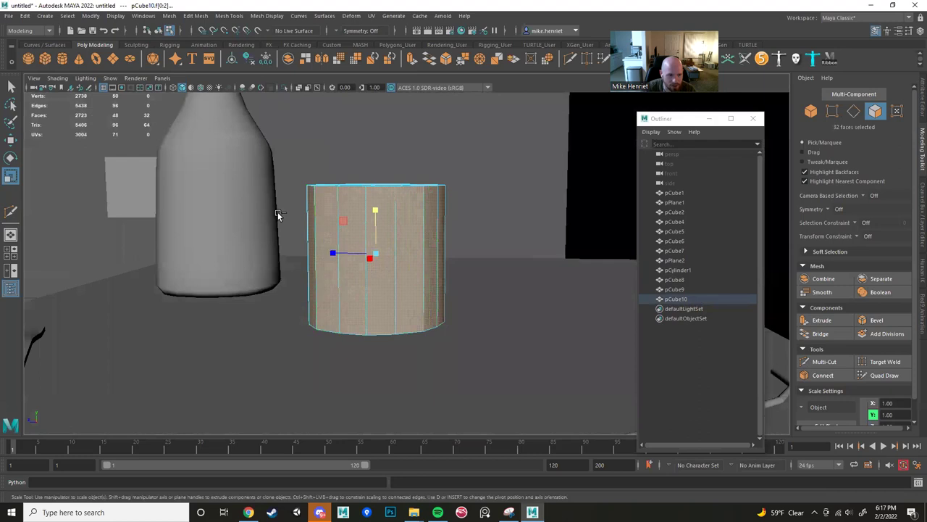
left_click_drag(443, 279, 518, 296)
left_click_drag(457, 250, 456, 311, "alt")
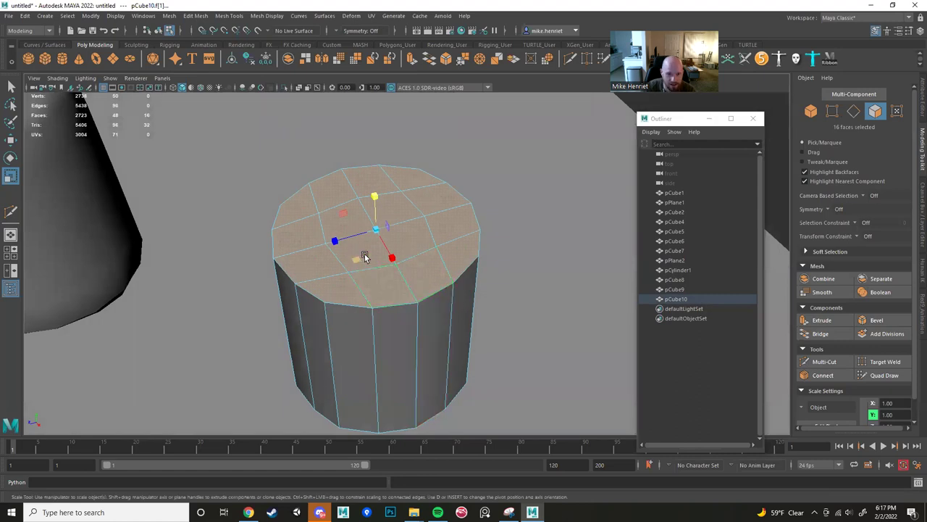
key("ctrl+e")
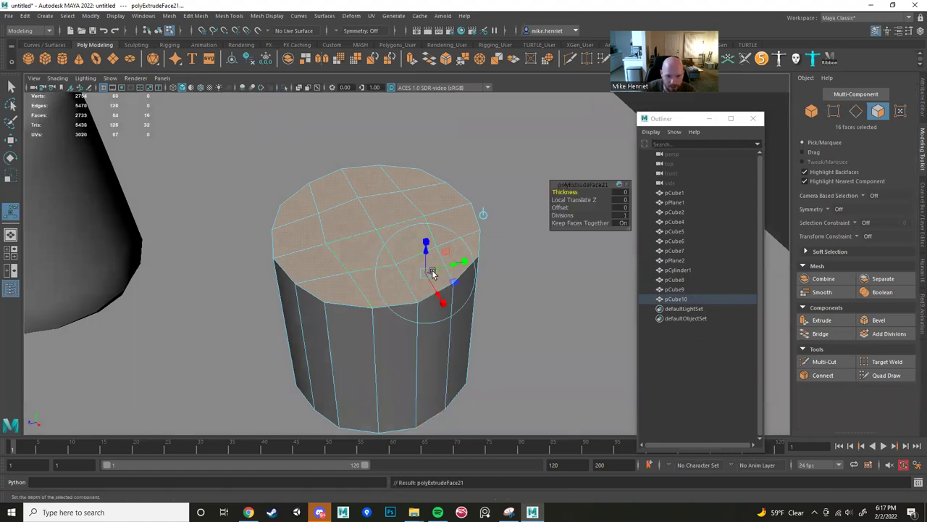
key("r")
left_click_drag(378, 232, 384, 253)
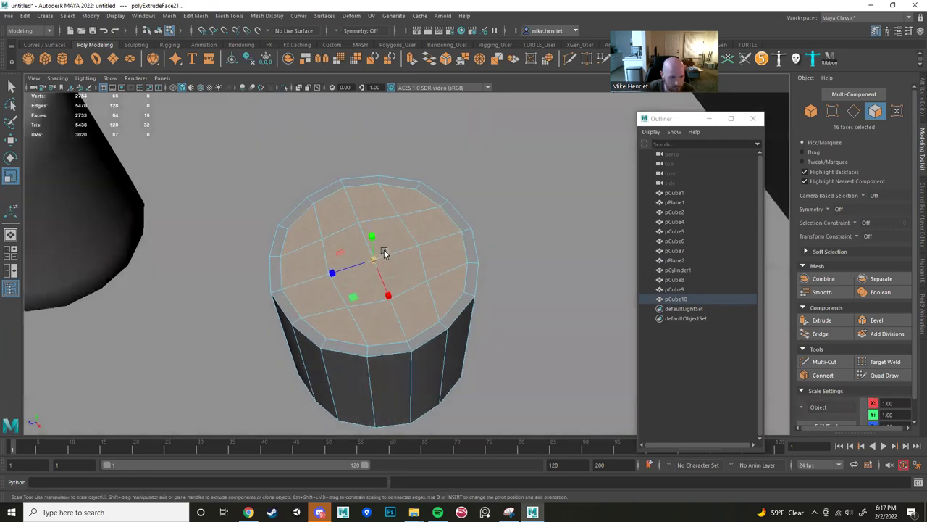
Extrude the inset top faces again and move them down inside the cylinder to hollow out a cup.
key("ctrl+e")
key("w")
left_click_drag(372, 240, 369, 325)
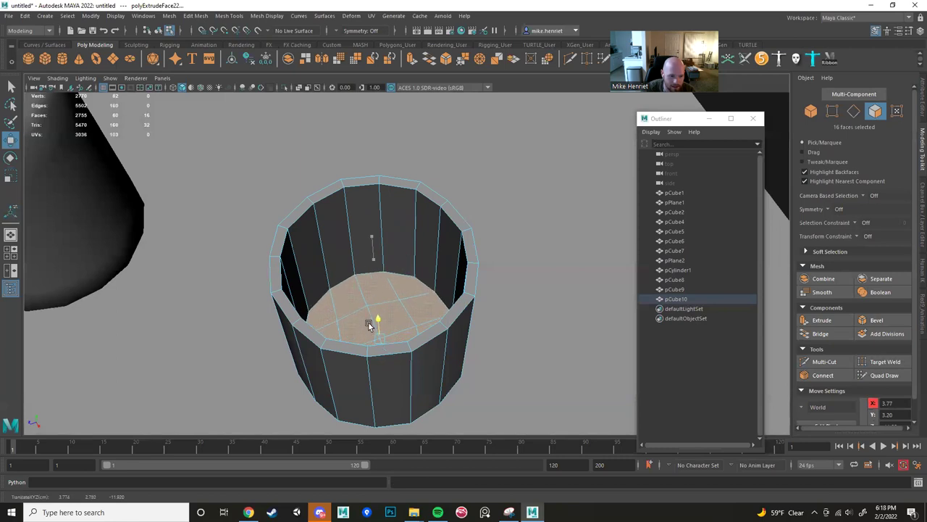
Insert two supporting edge loops on the cup's inner wall, one just above the floor and one just below the rim.
scroll(368, 321, "down", 5)
scroll(391, 304, "up", 7)
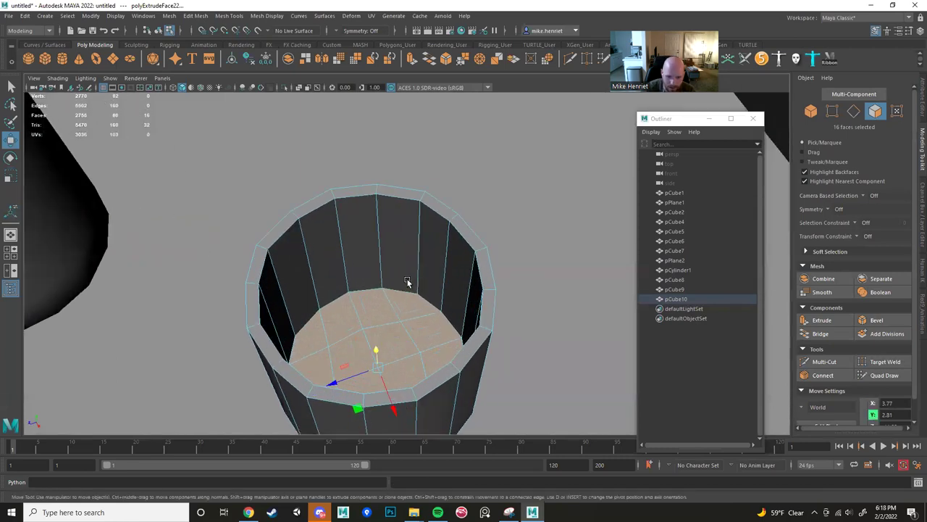
left_click(836, 366)
left_click_drag(422, 288, 420, 270, "alt")
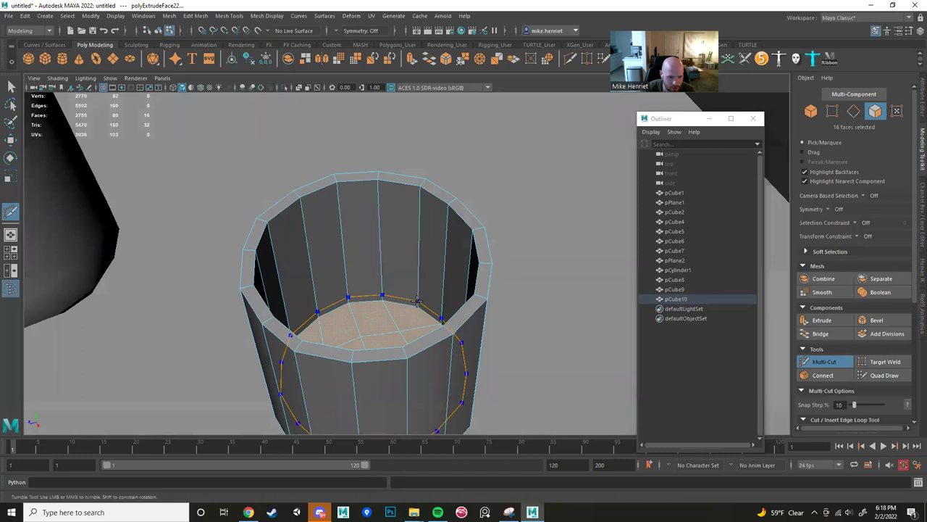
left_click(416, 301, "ctrl")
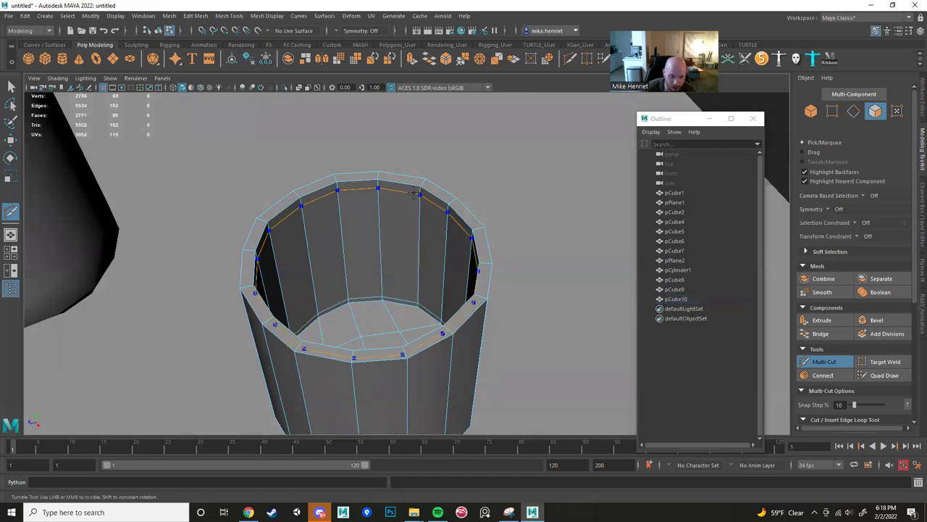
left_click(418, 191, "ctrl")
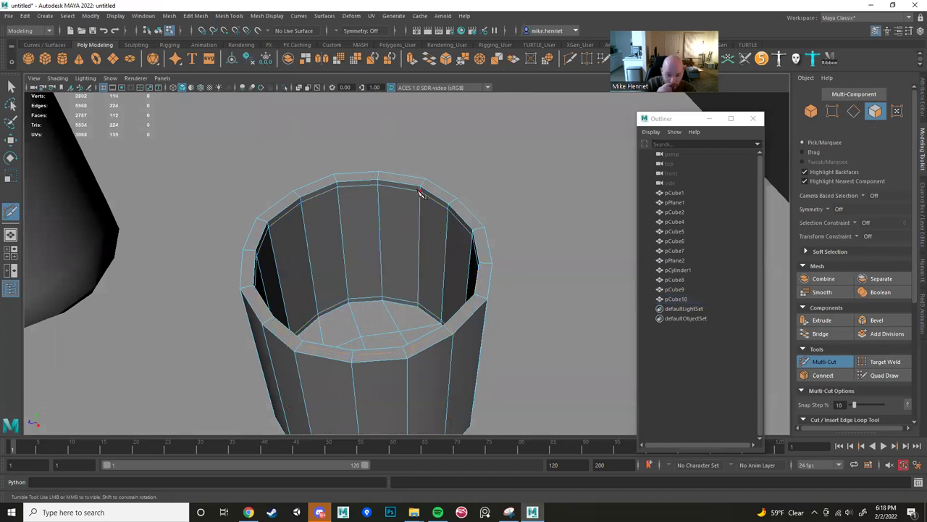
Insert a supporting edge loop around the cup's outer wall just below the rim.
left_click_drag(470, 155, 420, 202, "alt")
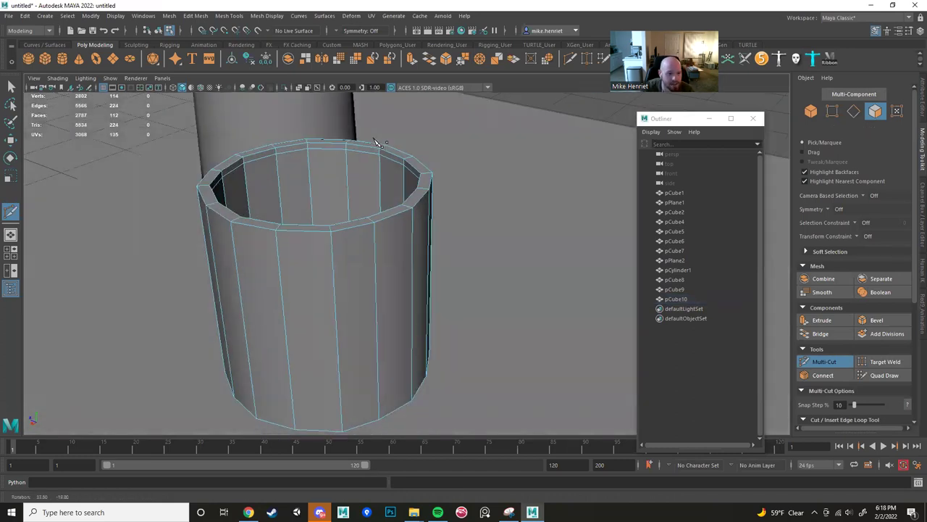
left_click(411, 209, "ctrl")
mouse_move(375, 237)
left_mouse_down("alt")
mouse_move(401, 251)
mouse_move(408, 231)
mouse_move(377, 253)
mouse_move(416, 240)
mouse_move(391, 242)
left_mouse_up("alt")
scroll(416, 240, "up", 3)
scroll(392, 242, "down", 5)
left_click(392, 238)
scroll(393, 253, "up", 3)
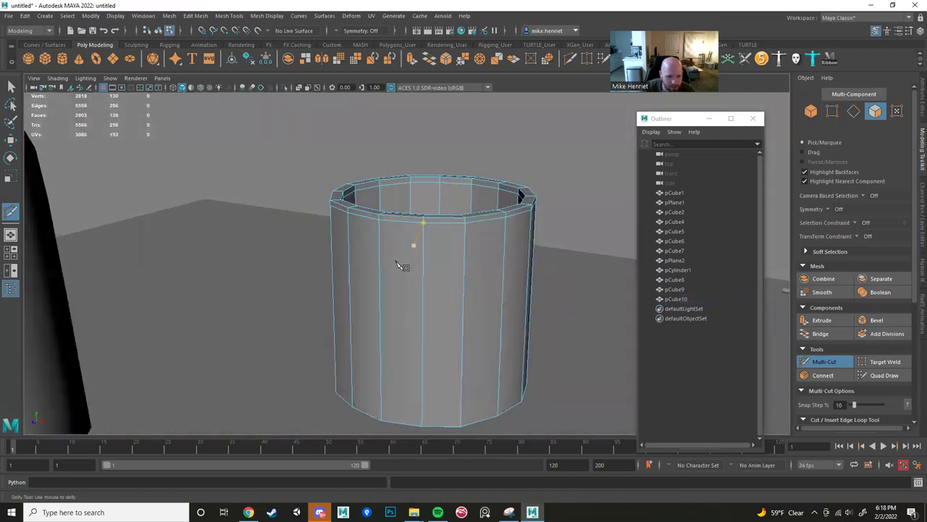
Try to extrude two adjacent tall faces outward from the cup's side, and undo the extrusion.
key("w")
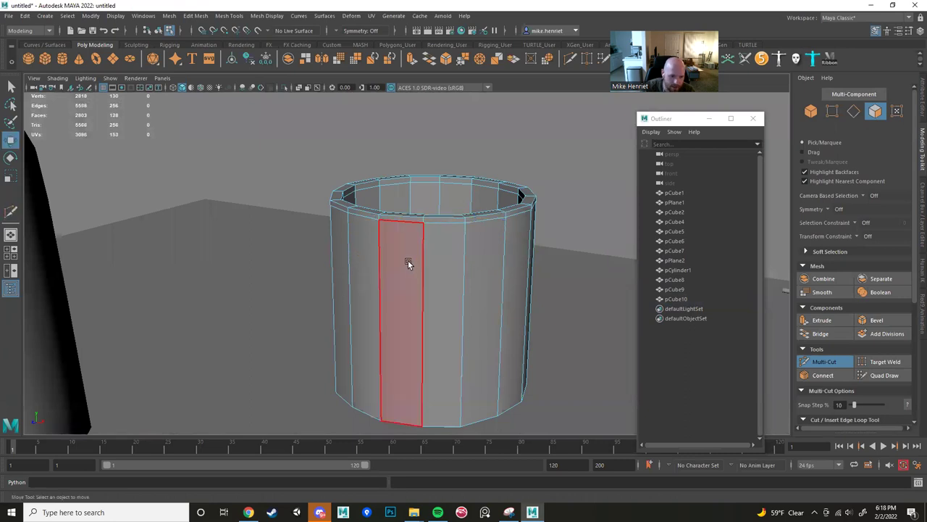
left_click(389, 261)
left_click(357, 252, "shift")
left_click_drag(358, 251, 486, 264, "alt")
key("ctrl+e")
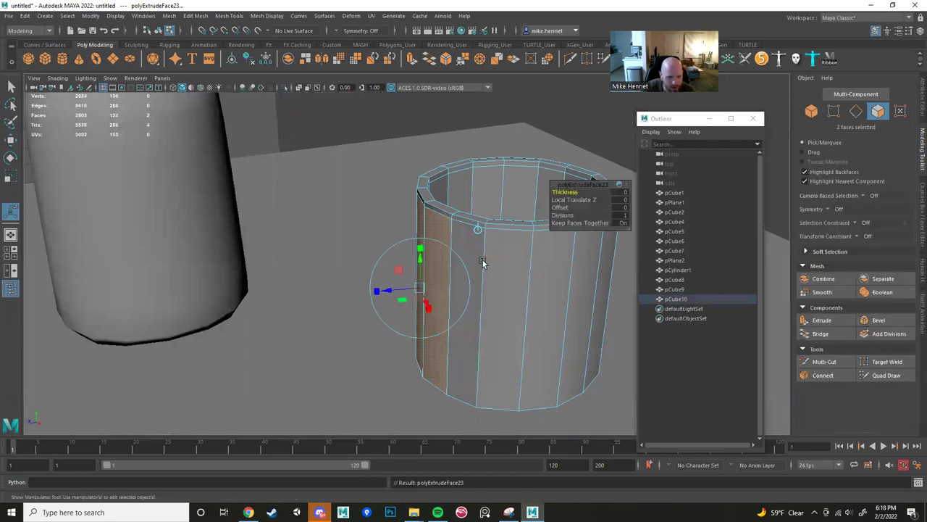
left_click_drag(387, 290, 347, 290)
key("ctrl+z")
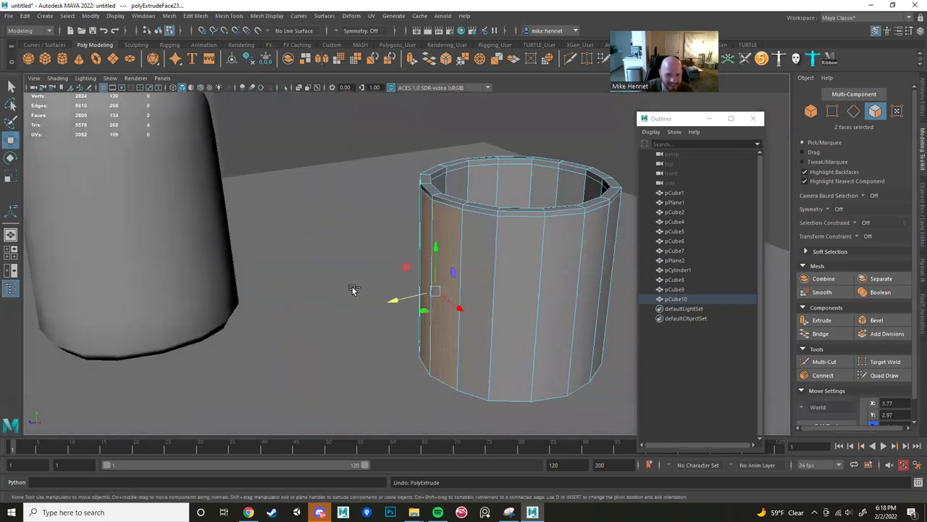
Insert four horizontal edge loops around the cup's outer wall, spaced from below the rim to near the base.
left_click_drag(463, 269, 407, 275, "alt")
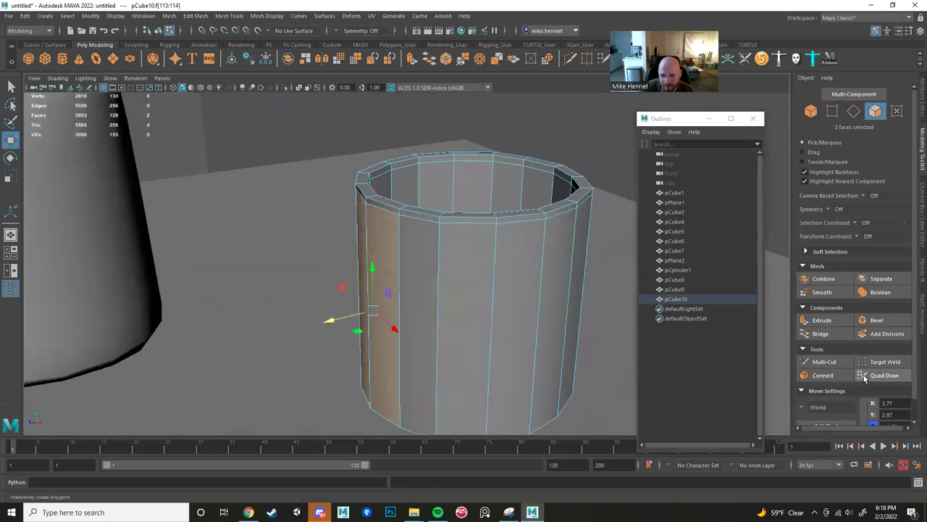
left_click(830, 363)
left_click(391, 241, "ctrl")
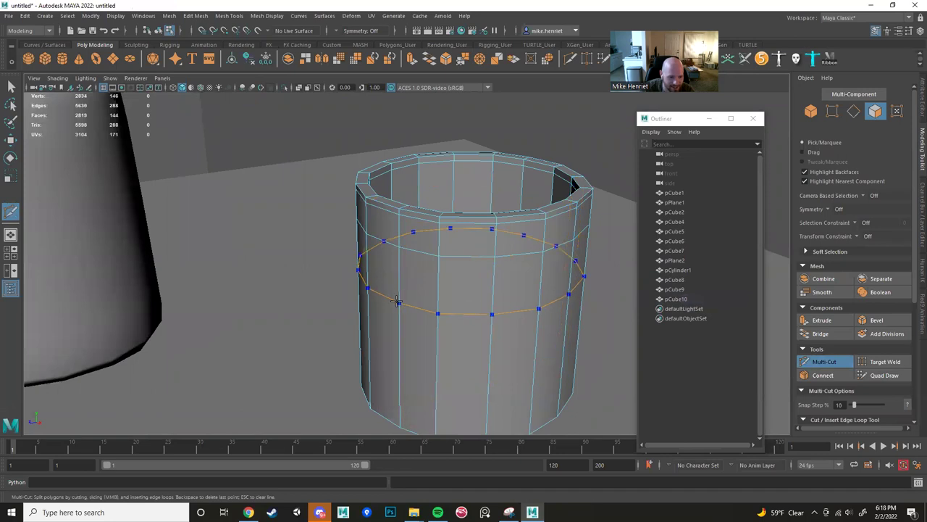
left_click(395, 303, "ctrl")
left_click_drag(395, 303, 452, 286, "alt")
left_click(447, 294, "ctrl")
left_click(467, 314, "ctrl")
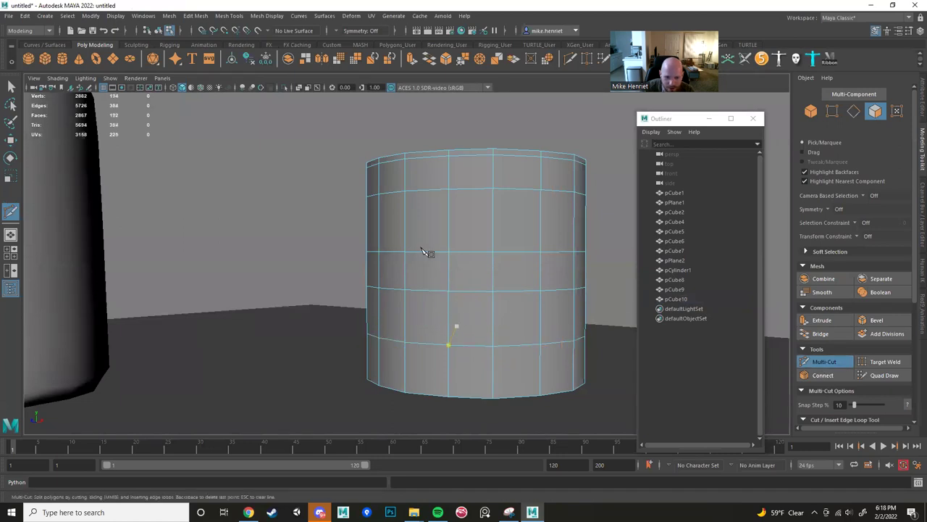
Select the third of the four horizontal edge loops from the top and move it down the cup's outer wall.
left_click_drag(422, 248, 431, 251, "alt")
right_click_drag(431, 251, 487, 219, "alt")
key("w")
left_click(477, 279)
double_click(483, 281)
scroll(489, 226, "down", 3)
left_click_drag(476, 208, 388, 269)
right_click_drag(387, 269, 407, 269, "alt")
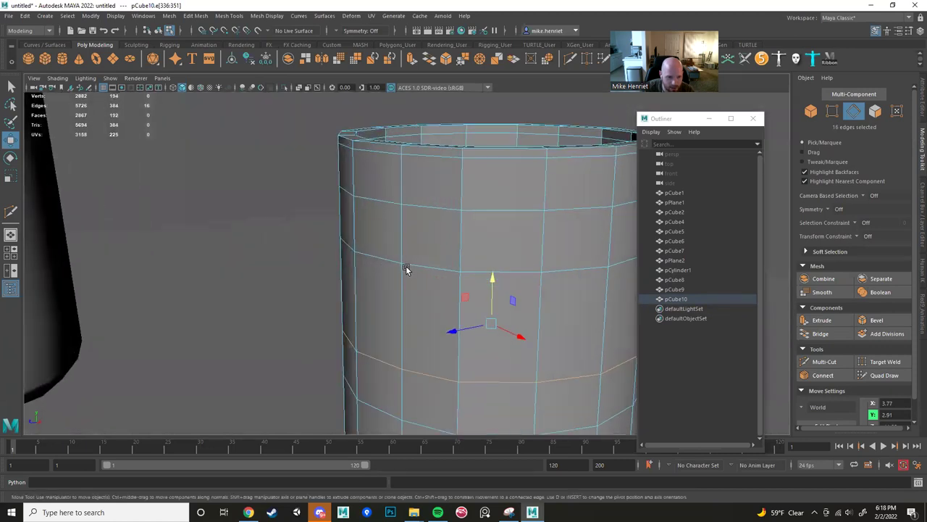
Extrude two adjacent upper faces and the two lower faces beneath them outward from the cup's side, with a local translate Z of 0.096.
middle_click_drag(408, 269, 428, 265, "alt")
right_click_drag(416, 219, 414, 242)
left_click(414, 241)
left_click_drag(416, 244, 481, 256, "alt")
scroll(488, 253, "down", 3)
left_click(440, 238, "shift")
left_click(479, 337, "shift")
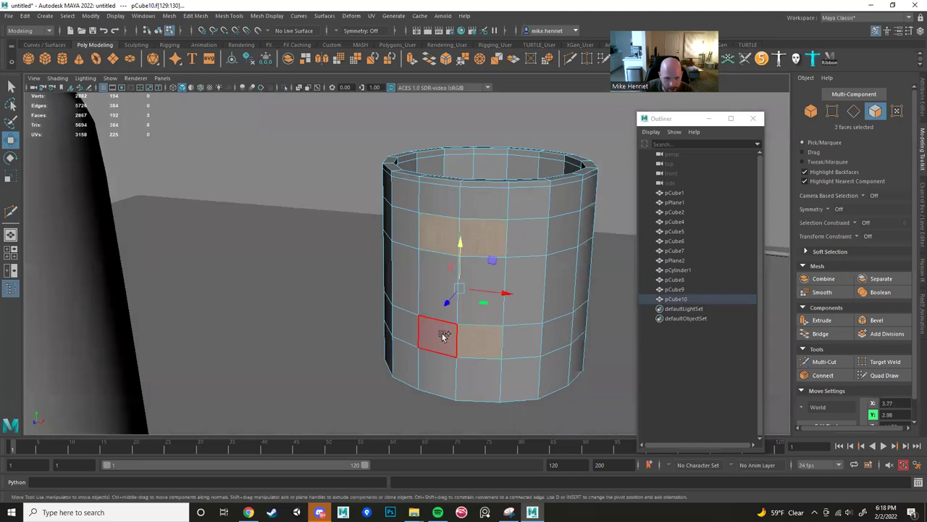
left_click(438, 335, "shift")
left_click_drag(441, 331, 514, 302, "alt")
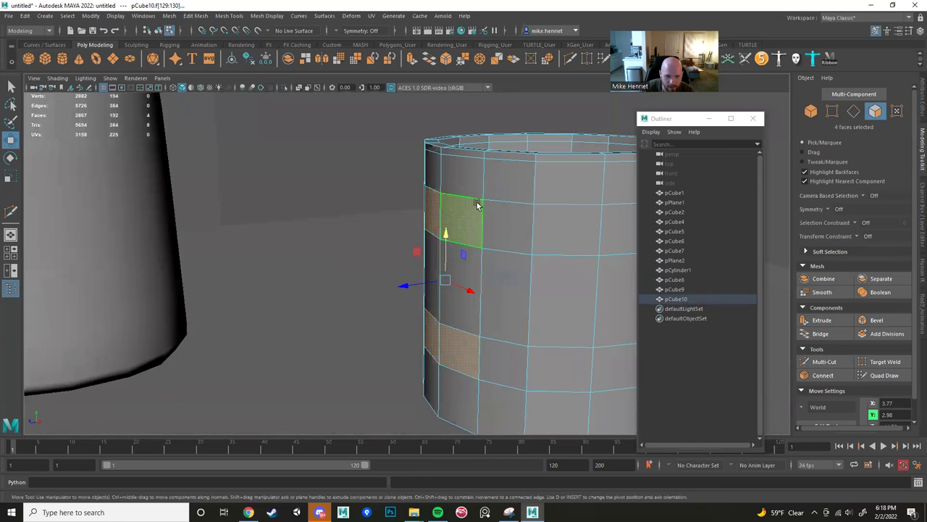
key("ctrl+e")
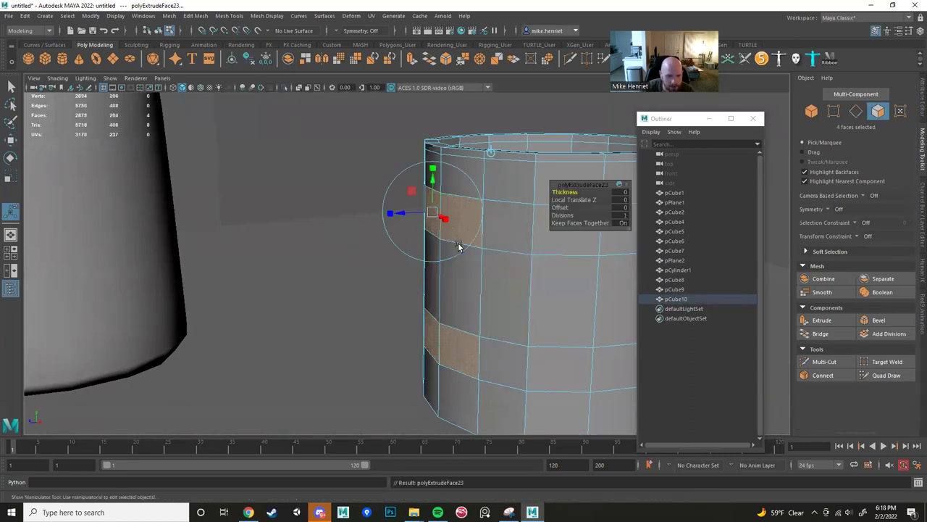
left_click_drag(404, 216, 352, 221)
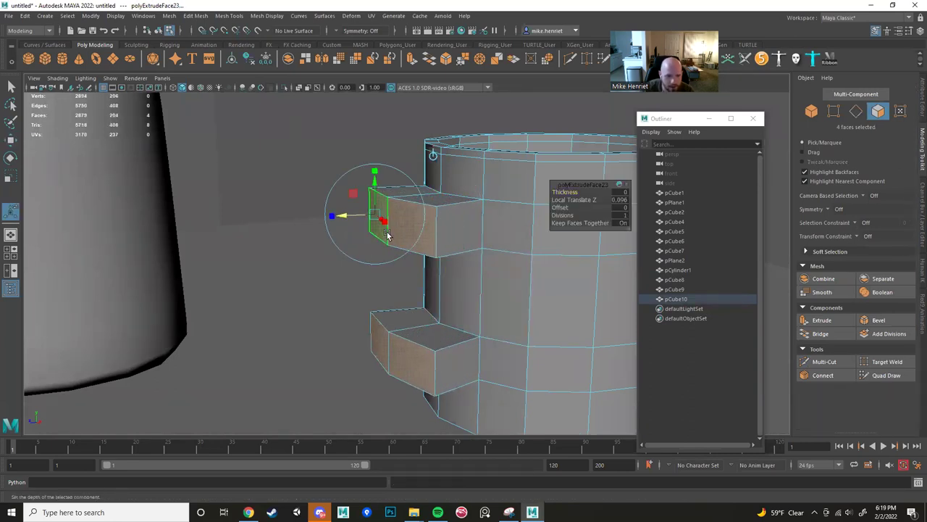
Flatten the end faces of both extruded stubs by scaling them along the outward direction.
left_click_drag(452, 259, 511, 253, "alt")
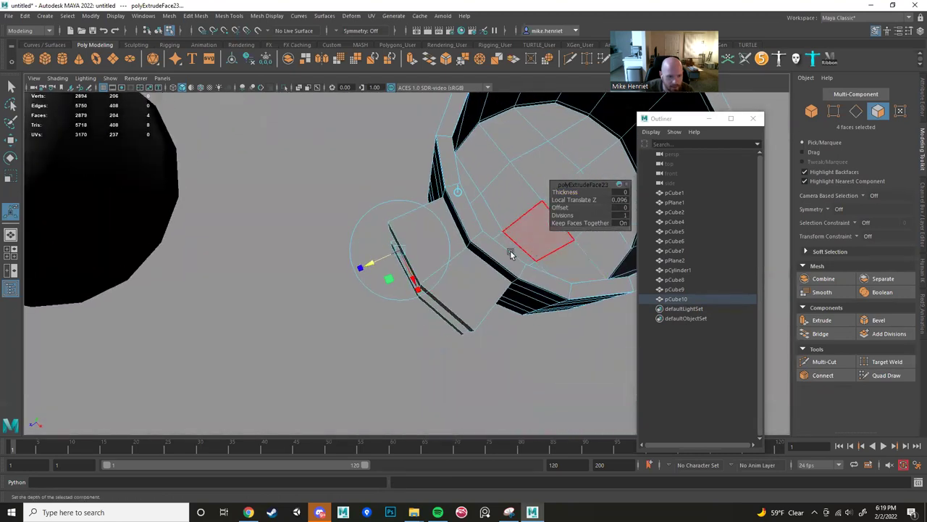
key("r")
left_click_drag(476, 285, 501, 288, "alt")
middle_click_drag(500, 288, 463, 304, "alt")
left_click_drag(438, 274, 362, 211)
middle_click_drag(362, 210, 375, 252, "alt")
right_click_drag(375, 252, 386, 275, "alt")
left_click_drag(387, 275, 373, 223, "alt")
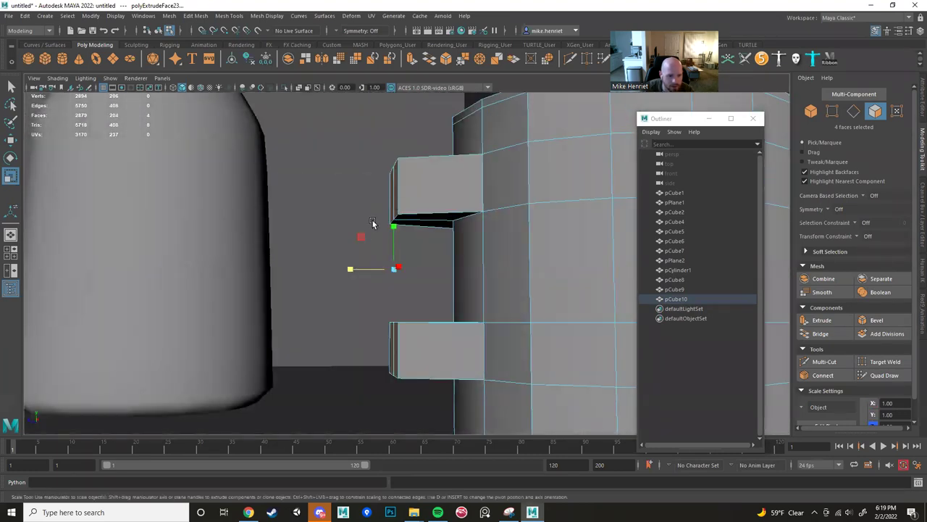
Slant the ends of both stubs by moving their facing inner corners toward the cup wall.
right_click_drag(404, 199, 355, 195)
left_click_drag(360, 214, 413, 288, "alt")
key("w")
Extrude the upper stub's two end faces, moving them outward and down and rotating them to begin the handle's curve.
right_click_drag(414, 181, 413, 210)
left_click_drag(402, 192, 387, 216, "alt")
left_click(426, 191)
left_click(396, 187, "shift")
key("ctrl+e")
key("w")
left_click_drag(372, 162, 338, 244)
key("e")
Extrude a second handle segment downward and rotate its end faces until they are horizontal.
key("ctrl+e")
key("w")
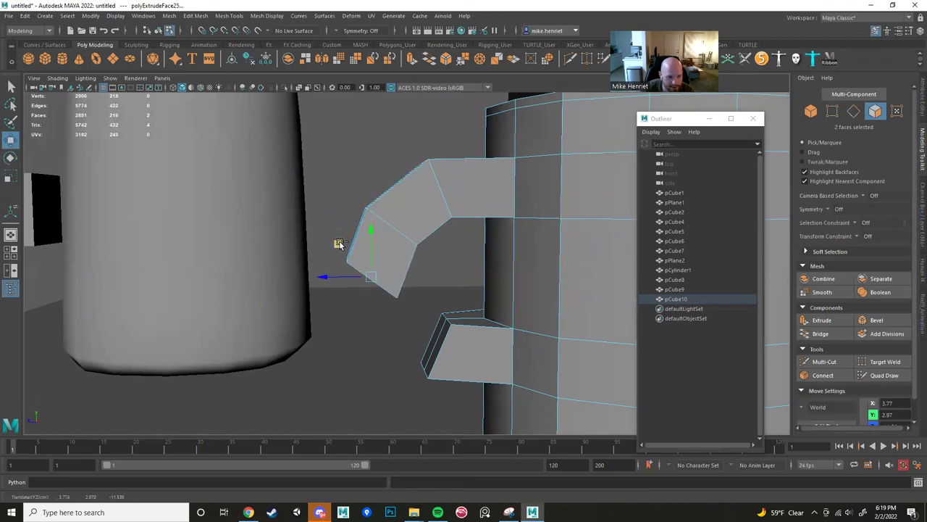
key("e")
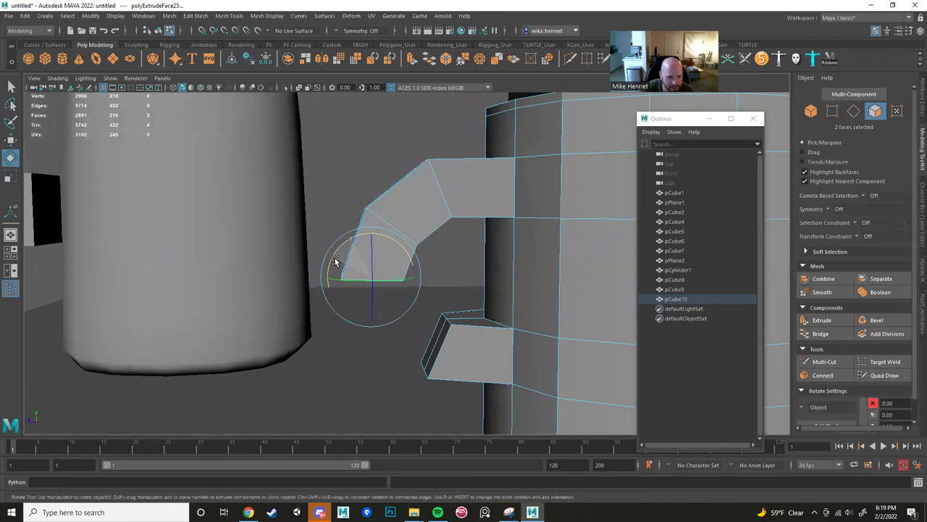
Extrude a third handle segment down toward the lower stub, angling its end faces toward the stub.
left_click_drag(336, 262, 352, 212, "alt")
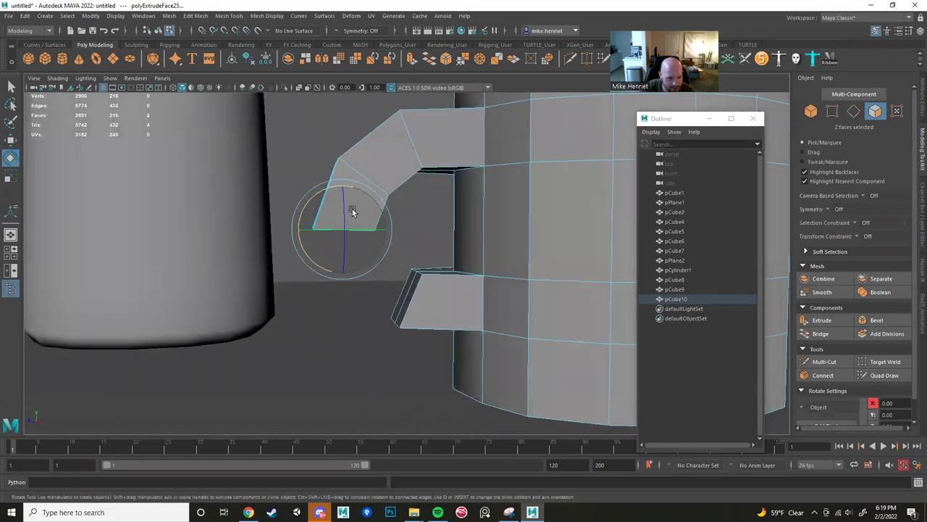
key("ctrl+e")
key("w")
left_click_drag(306, 194, 323, 262)
key("e")
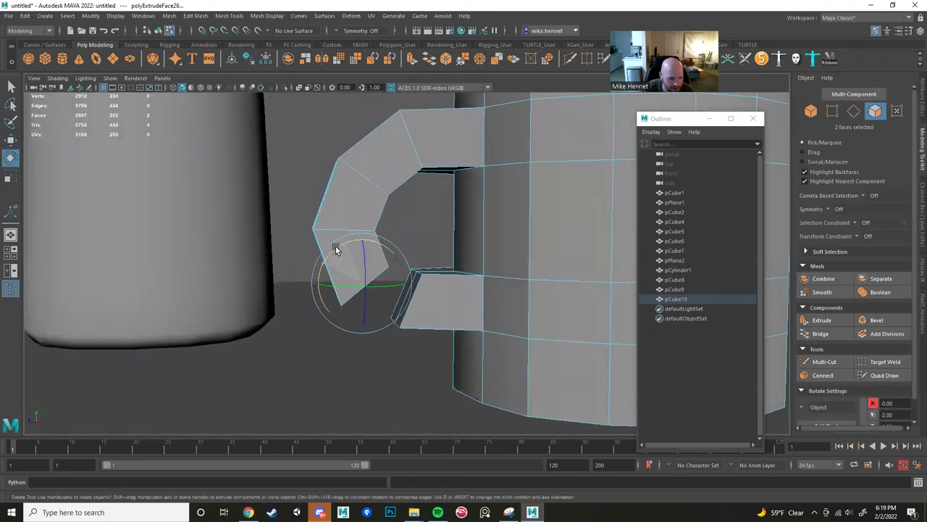
key("w")
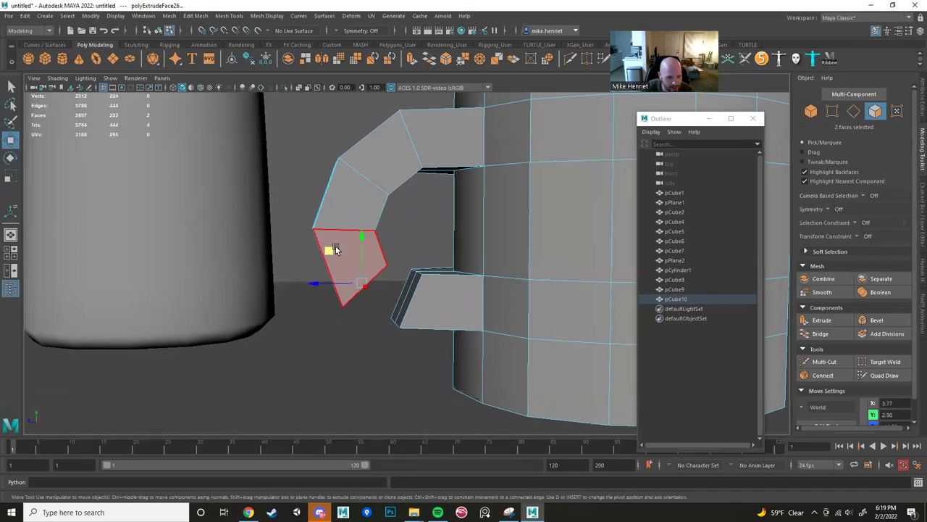
left_click_drag(329, 250, 352, 259)
Delete the facing end faces of the handle arm and the lower stub.
scroll(393, 232, "up", 5)
left_click_drag(393, 232, 440, 246, "alt")
scroll(429, 234, "down", 5)
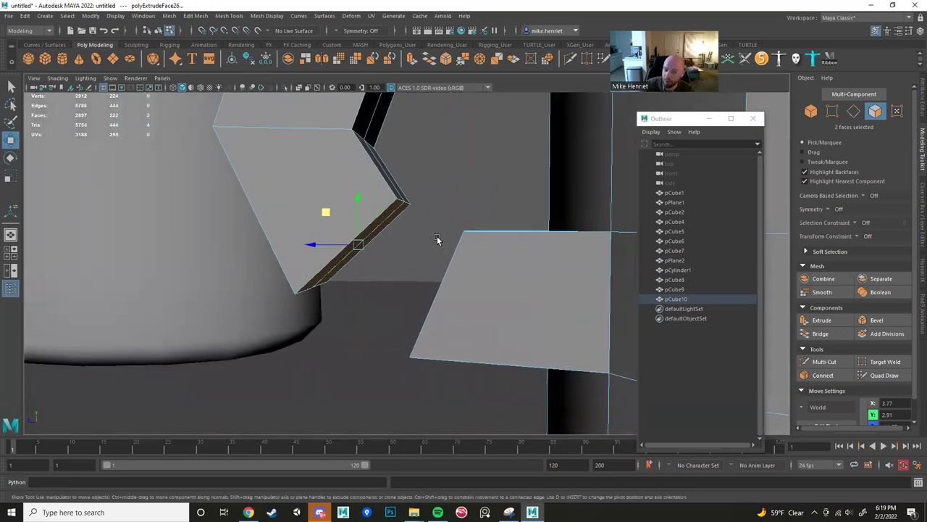
left_click_drag(436, 236, 399, 265, "alt")
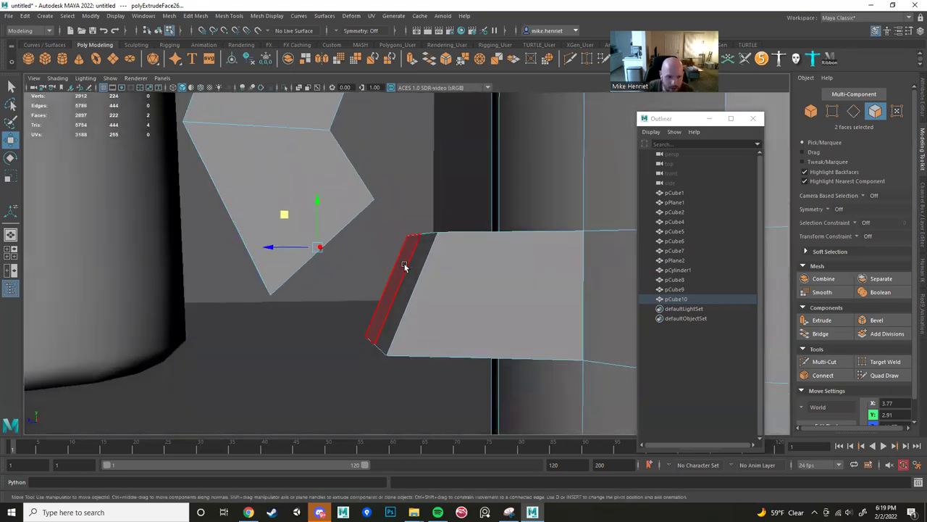
left_click(419, 257, "shift")
left_click_drag(426, 256, 376, 253, "alt")
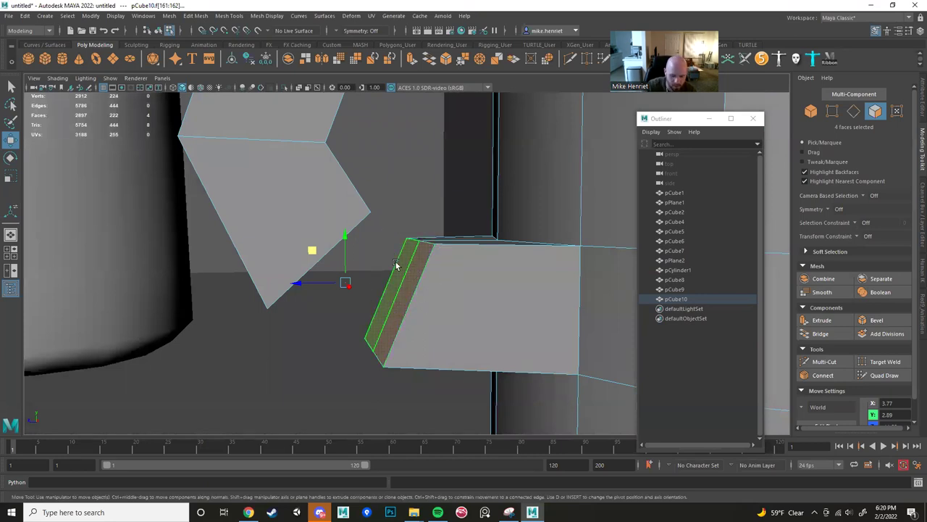
key("Delete")
Extrude the open border edges at the handle arm's lower end and move them toward the lower stub's opening.
left_click_drag(389, 263, 357, 208, "alt")
right_click_drag(356, 198, 357, 171)
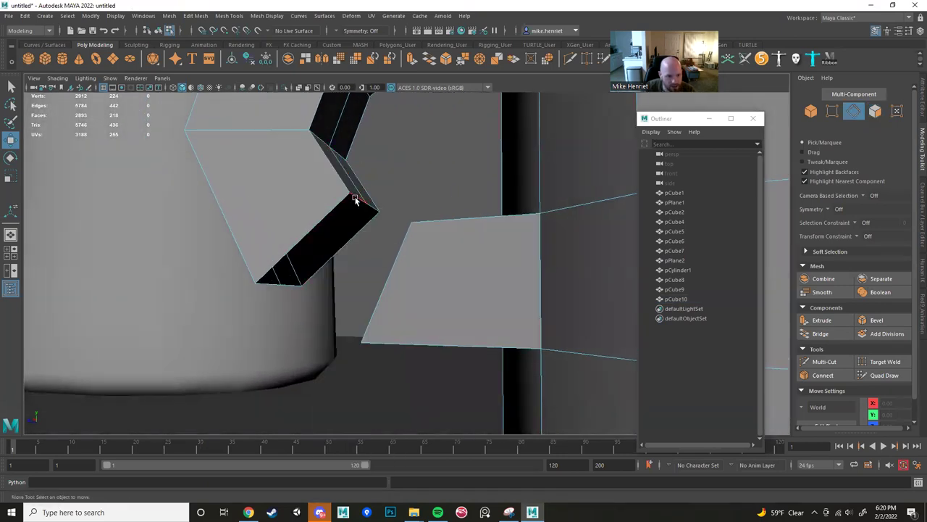
double_click(367, 226)
left_click_drag(367, 227, 368, 234, "alt")
key("ctrl+e")
key("w")
left_click_drag(379, 269, 395, 269, "alt")
left_click_drag(308, 226, 400, 239)
key("e")
Join the handle arm's open border to the lower stub's open border with Target Weld.
left_click(891, 366)
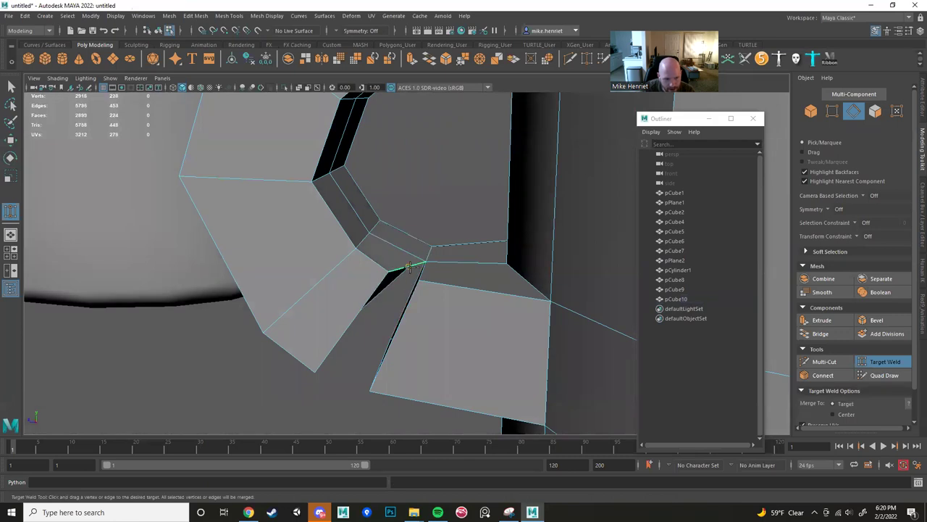
left_click_drag(420, 269, 439, 236)
left_click_drag(396, 201, 421, 311)
scroll(421, 310, "down", 8)
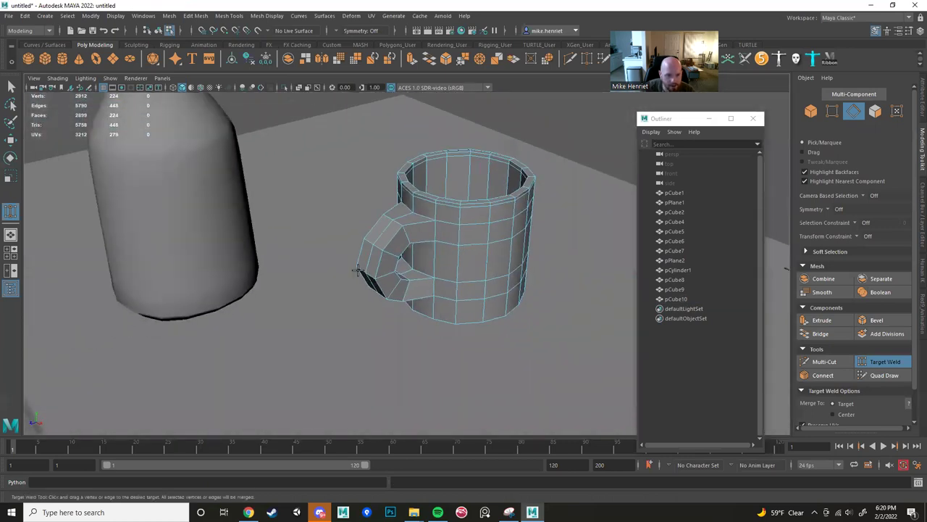
Return to object selection and soften all edges of the cup.
key("w")
right_click_drag(432, 225, 464, 212)
scroll(348, 148, "down", 4)
left_click(326, 137)
left_click_drag(391, 225, 437, 278, "alt")
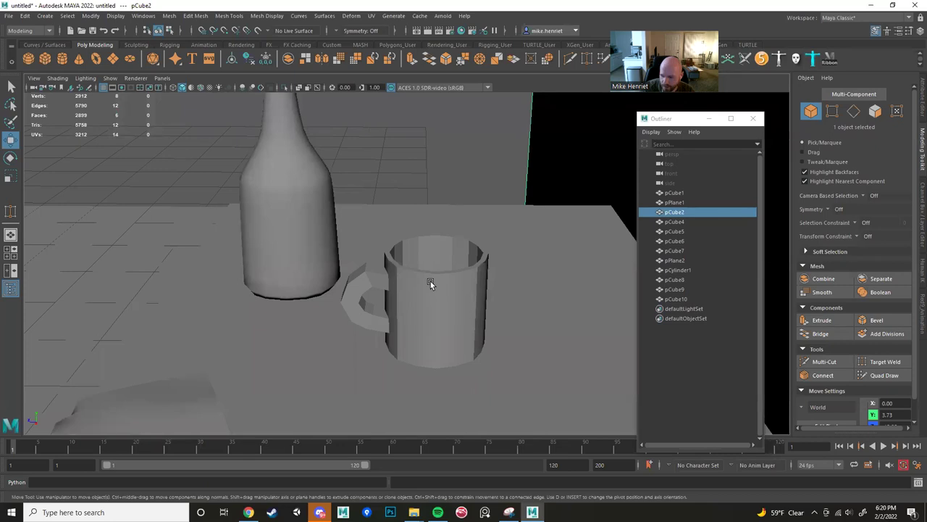
left_click_drag(431, 281, 428, 259, "alt")
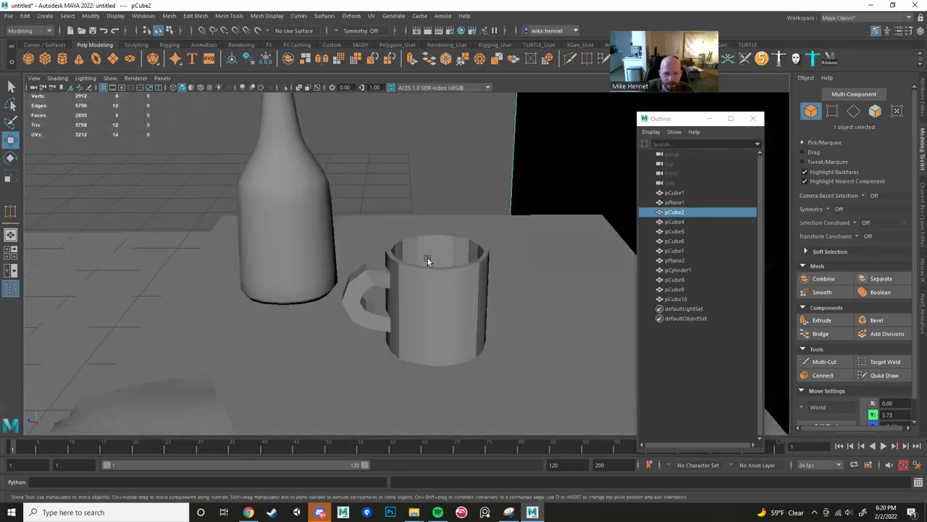
left_click(268, 21)
left_click(472, 260)
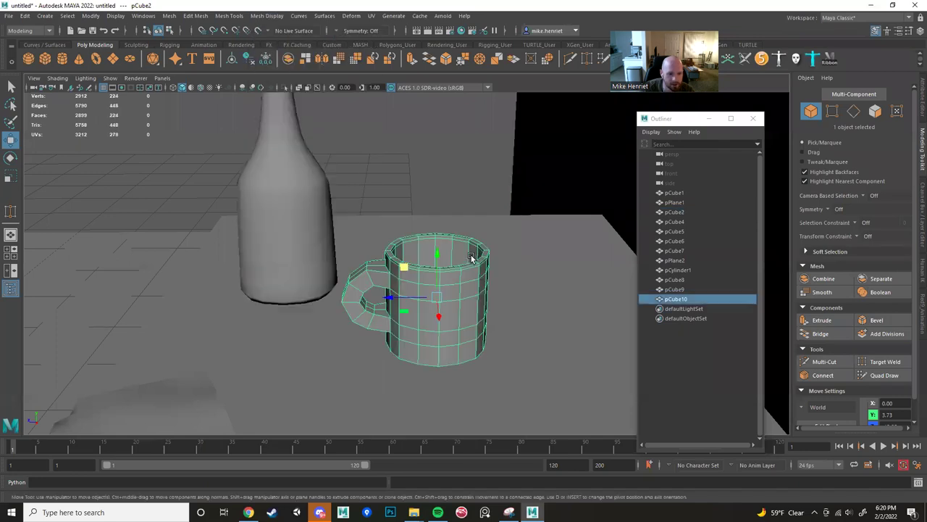
left_click(268, 16)
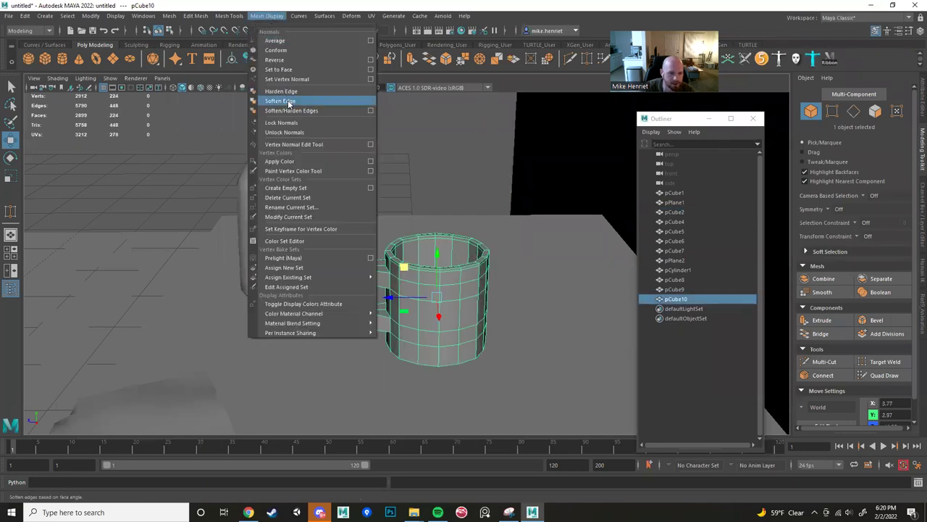
left_click(290, 101)
left_click(434, 216)
Select the edge loop around the cup's base and harden it.
scroll(410, 214, "down", 5)
left_click_drag(410, 215, 432, 202, "alt")
right_click_drag(431, 202, 447, 323, "alt")
left_click(447, 322)
left_click_drag(448, 322, 439, 225, "alt")
right_click_drag(439, 225, 413, 312, "alt")
left_click_drag(413, 311, 439, 308, "alt")
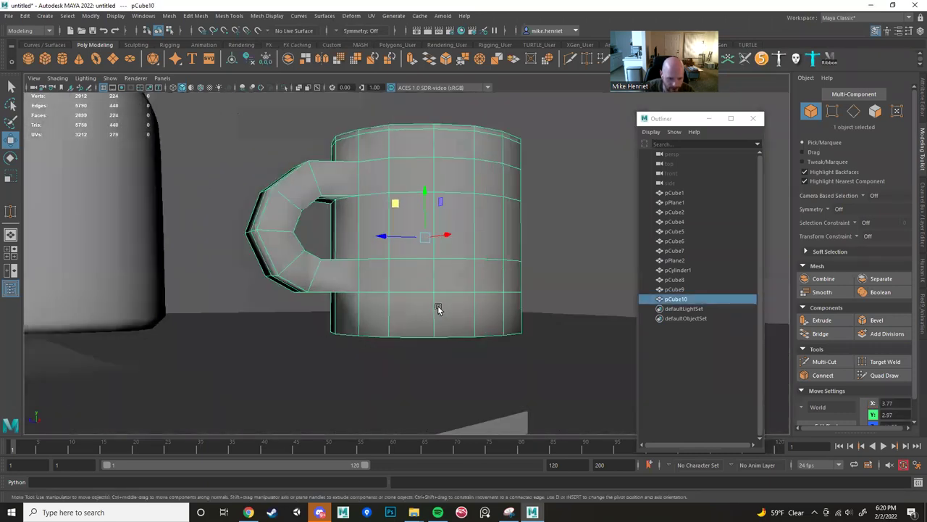
right_click_drag(429, 312, 424, 218)
left_click_drag(462, 348, 457, 356, "alt")
left_click_drag(358, 349, 406, 340, "alt")
left_click(266, 15)
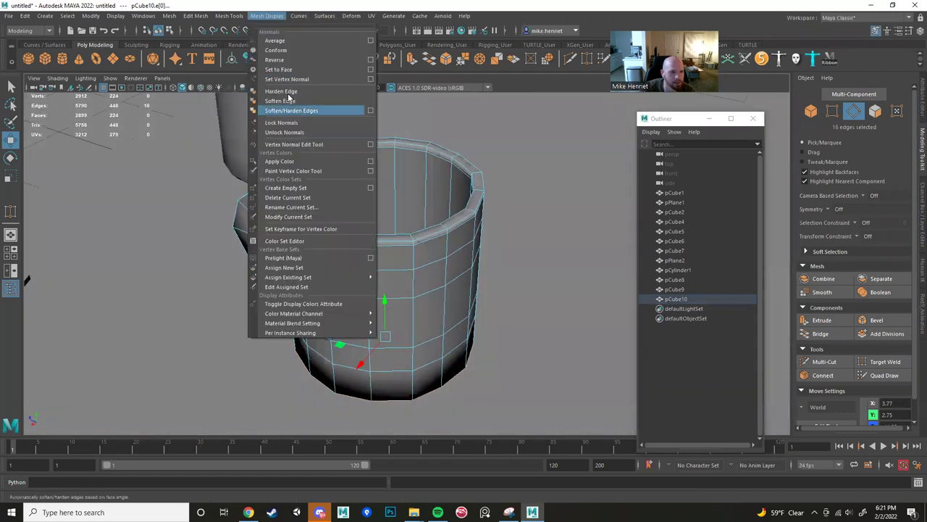
left_click(290, 94)
Return to object selection and turn on the smooth mesh preview for the cup.
left_click_drag(405, 207, 451, 181, "alt")
right_click_drag(451, 182, 401, 220, "alt")
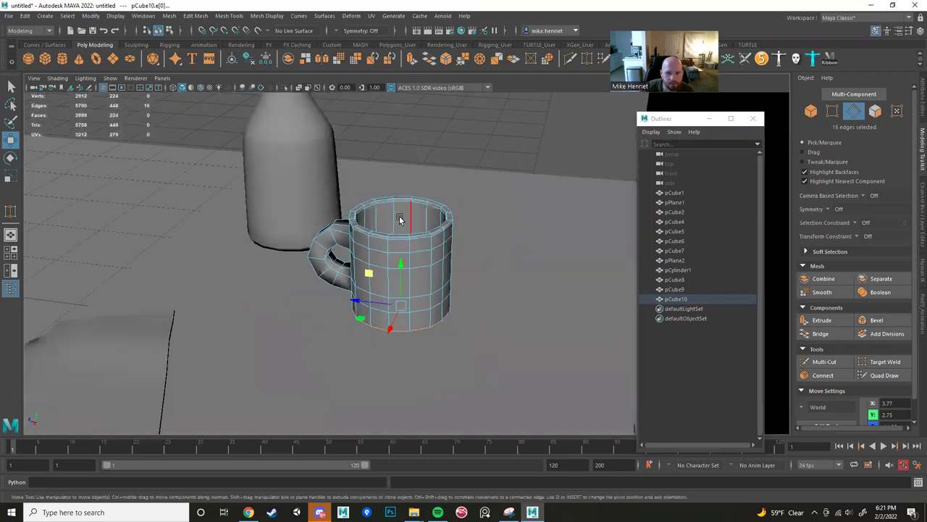
left_click_drag(402, 219, 406, 215, "alt")
right_click_drag(404, 214, 427, 198)
scroll(426, 134, "down", 5)
left_click(425, 132)
scroll(409, 170, "down", 5)
left_click_drag(401, 184, 437, 200, "alt")
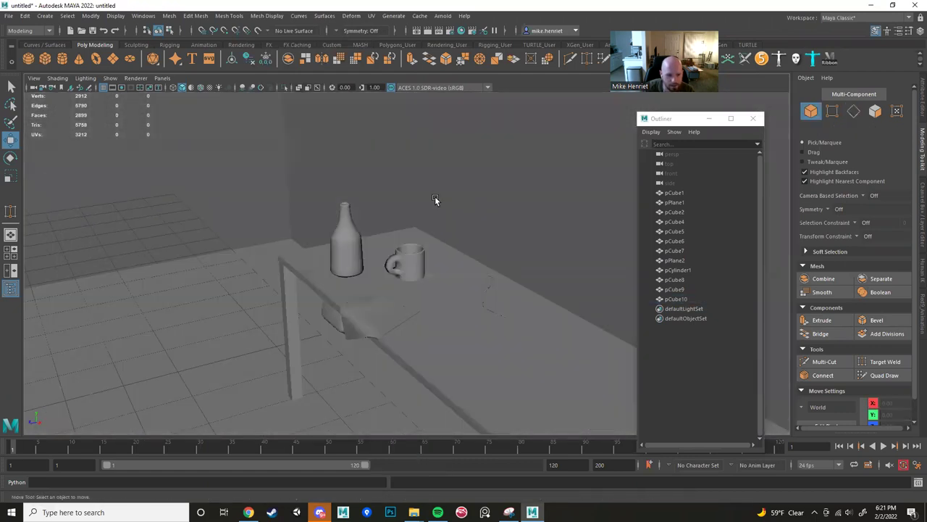
left_click(411, 270)
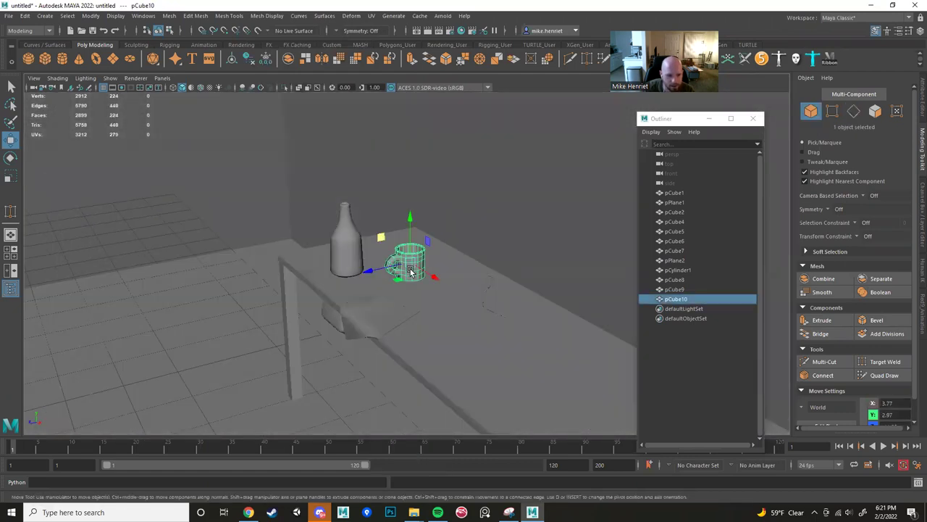
scroll(416, 260, "up", 7)
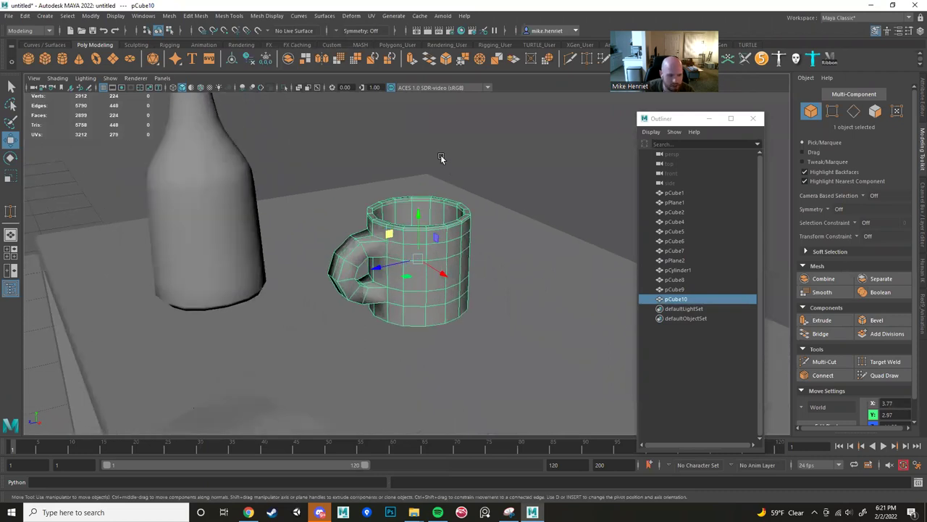
key("3")
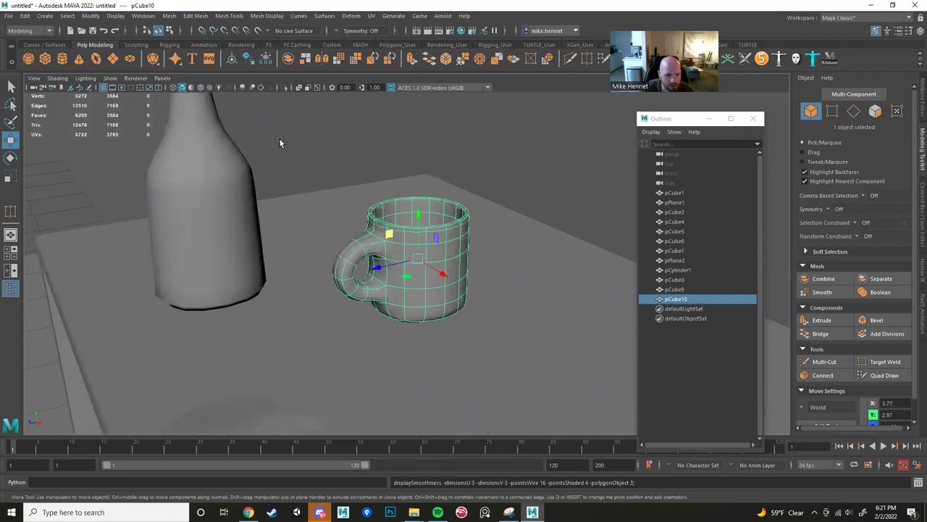
Deselect the cup and examine its smoothed shape and placement beside the bottle from above, up close and from a distance.
scroll(286, 158, "down", 5)
left_click(183, 130)
scroll(289, 203, "down", 4)
left_click_drag(302, 210, 292, 193, "alt")
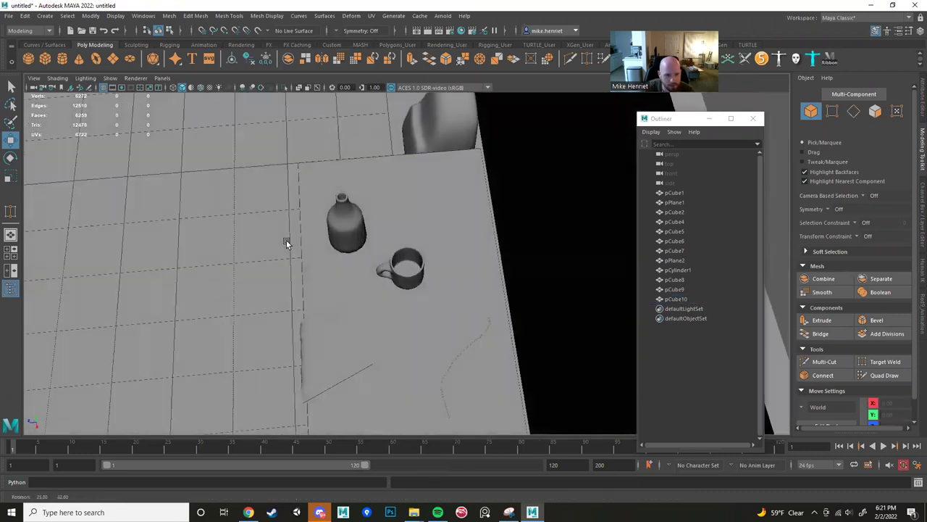
scroll(312, 224, "up", 7)
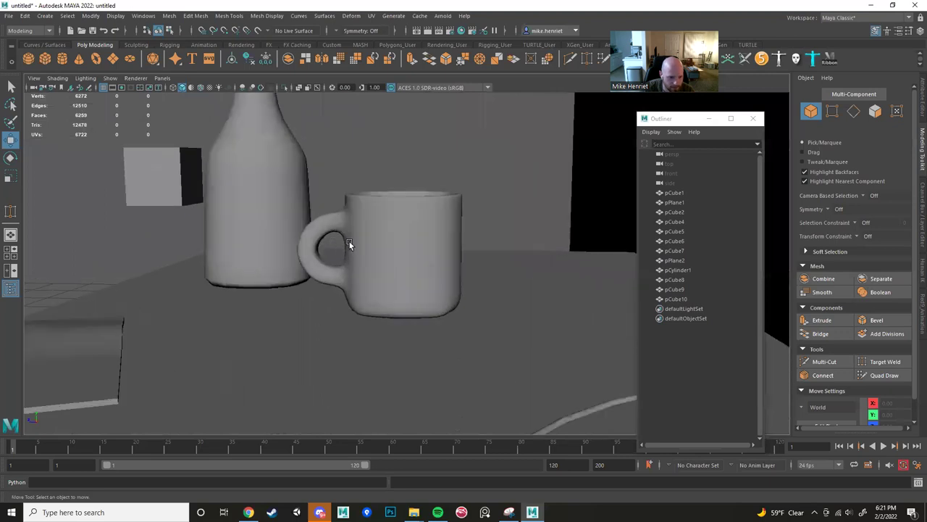
middle_click_drag(349, 241, 419, 243, "alt")
scroll(419, 243, "up", 3)
scroll(418, 244, "down", 10)
left_click_drag(313, 219, 365, 171, "alt")
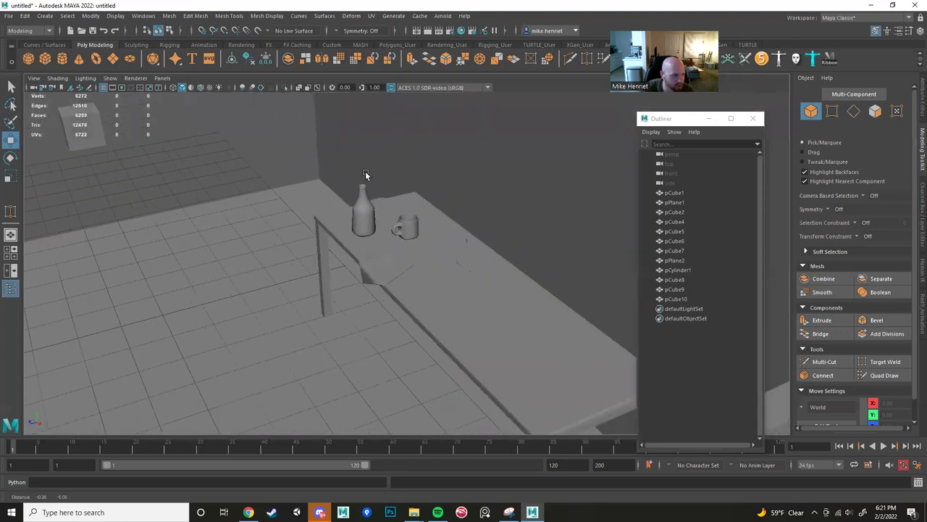
Create a new polygon cube at the scene origin.
middle_click_drag(365, 174, 507, 150, "alt")
left_click(45, 59)
scroll(274, 280, "down", 4)
middle_click_drag(276, 282, 474, 225, "alt")
scroll(475, 225, "up", 2)
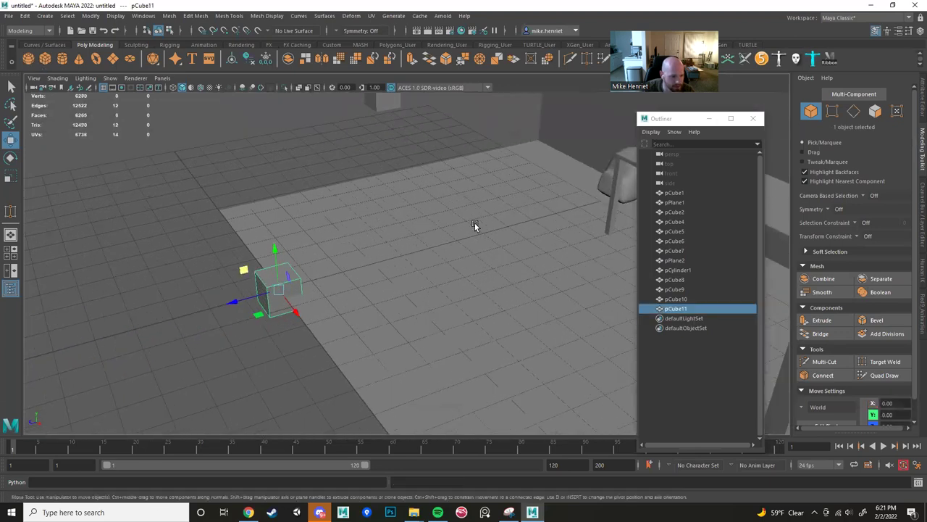
left_click_drag(474, 225, 407, 252, "alt")
middle_click_drag(407, 252, 410, 201, "alt")
scroll(410, 201, "up", 2)
Insert a centred edge loop across the new cube's top and front faces with Multi-Cut.
left_click(845, 361)
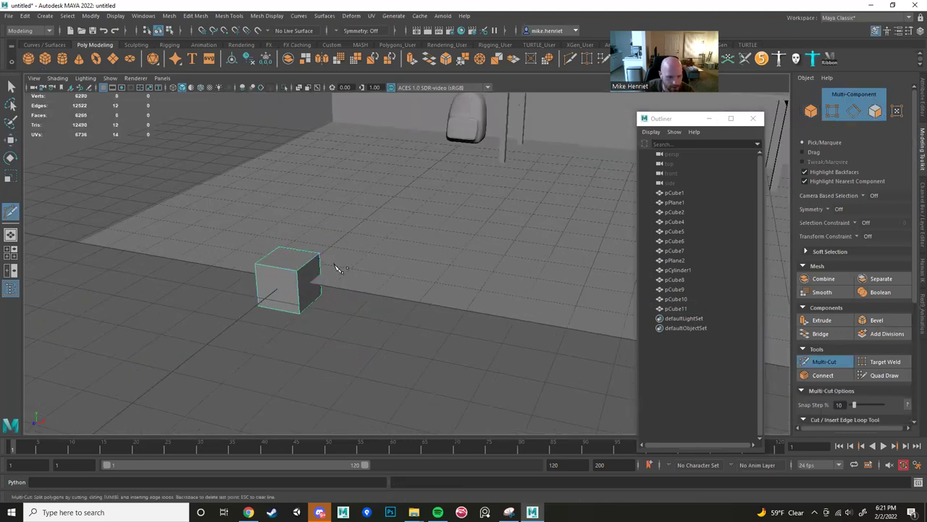
left_click_drag(337, 268, 442, 242, "alt")
scroll(443, 242, "up", 3)
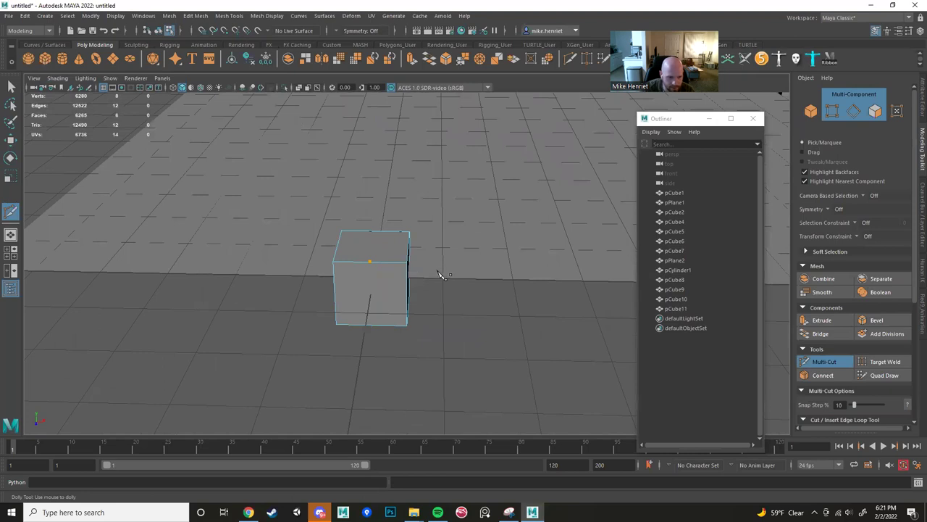
left_click_drag(398, 285, 458, 278, "alt")
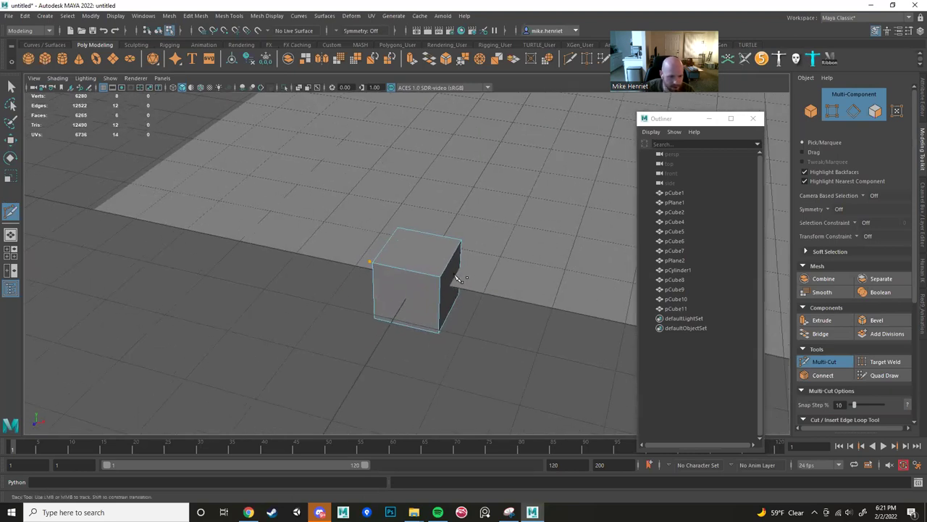
scroll(436, 279, "up", 4)
middle_click_drag(476, 290, 385, 263, "alt")
key("w")
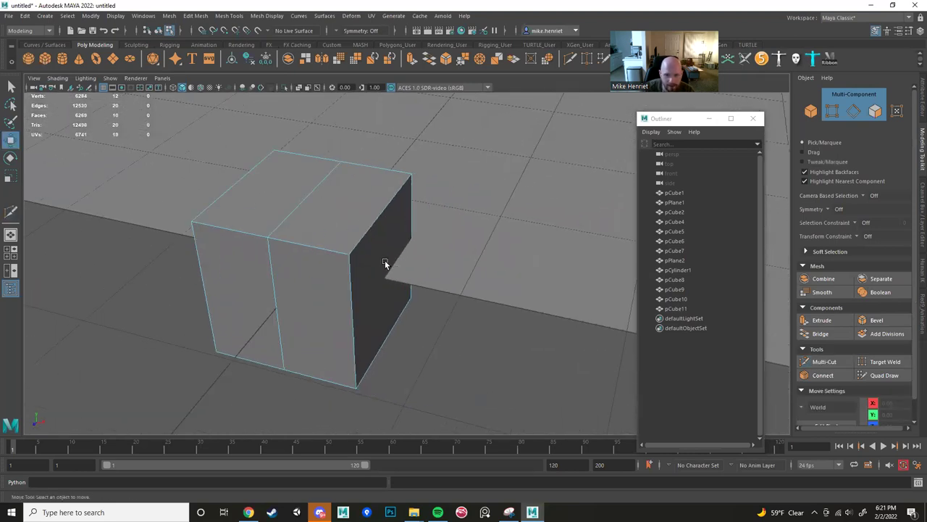
left_click_drag(385, 263, 311, 264, "alt")
middle_click_drag(312, 264, 400, 268, "alt")
Return to object selection and scale the cube down in width to form a narrow book-shaped slab.
right_click_drag(400, 268, 451, 227)
scroll(445, 239, "down", 5)
key("r")
left_click_drag(410, 297, 472, 304, "alt")
middle_click_drag(473, 306, 355, 287, "alt")
scroll(356, 286, "up", 4)
left_click_drag(360, 285, 383, 308)
Select the centre edge on the slab's narrow end and pull it outward to start the book's spine.
left_click(827, 361)
left_click_drag(455, 281, 312, 267, "alt")
middle_click_drag(312, 267, 353, 259, "alt")
left_click_drag(356, 259, 376, 251, "alt")
key("w")
left_click(402, 260)
Insert two centred edge loops along the slab, one on each side of the middle loop.
left_click(822, 364)
left_click_drag(435, 269, 580, 265, "alt")
scroll(470, 280, "up", 3)
middle_click(482, 240, "ctrl")
middle_click(433, 229, "ctrl")
Select the two intermediate vertical edges on the spine and move them outward to round it.
middle_click_drag(510, 258, 466, 257, "alt")
key("w")
left_click(438, 268)
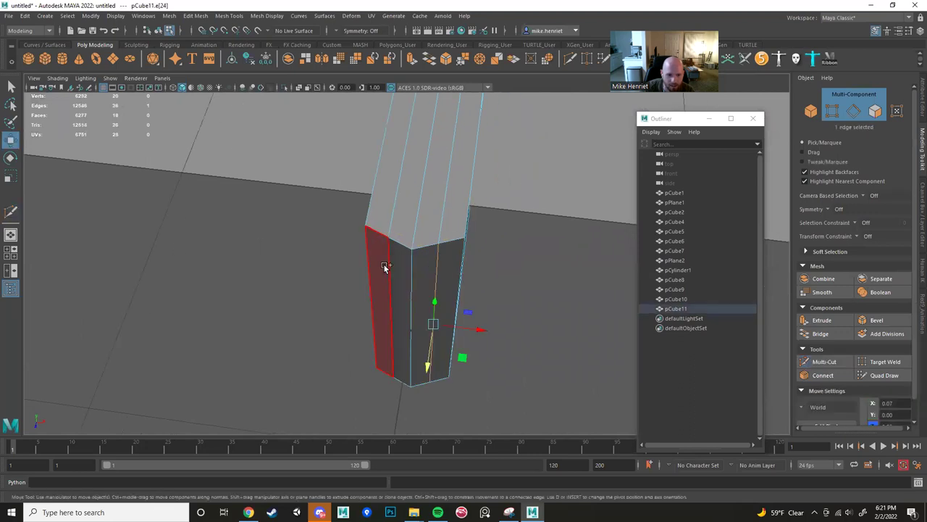
left_click_drag(426, 345, 359, 360, "alt")
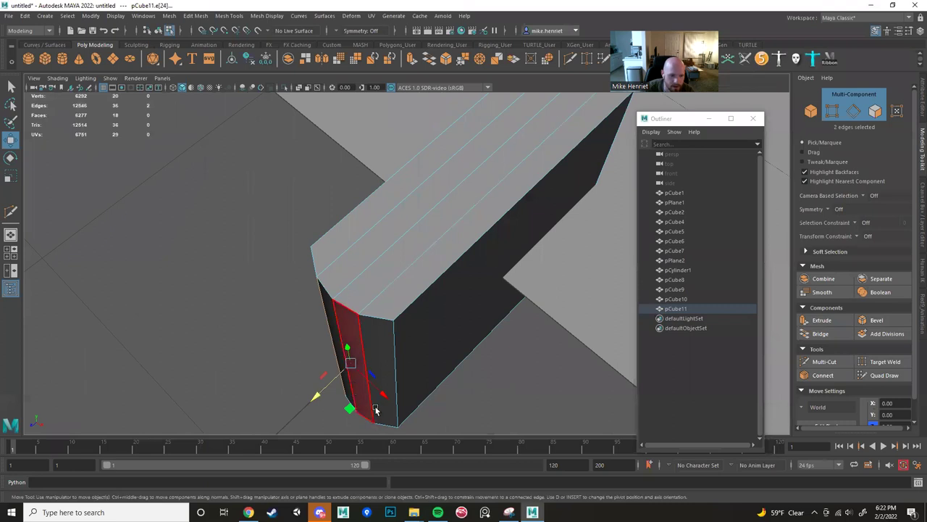
left_click_drag(389, 321, 398, 271, "alt")
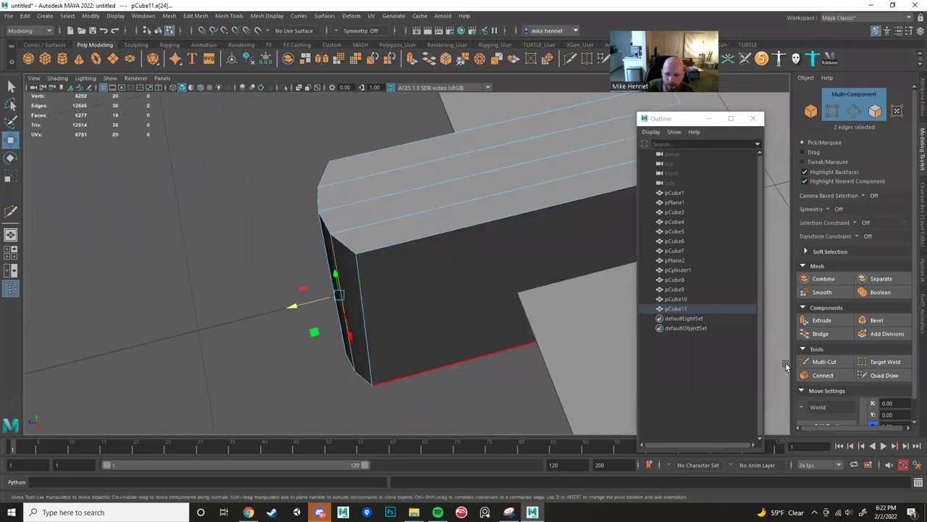
Insert one edge loop just inside the rounded spine and one close to each cover side with Multi-Cut.
left_click(813, 362)
left_click_drag(484, 259, 385, 254, "alt")
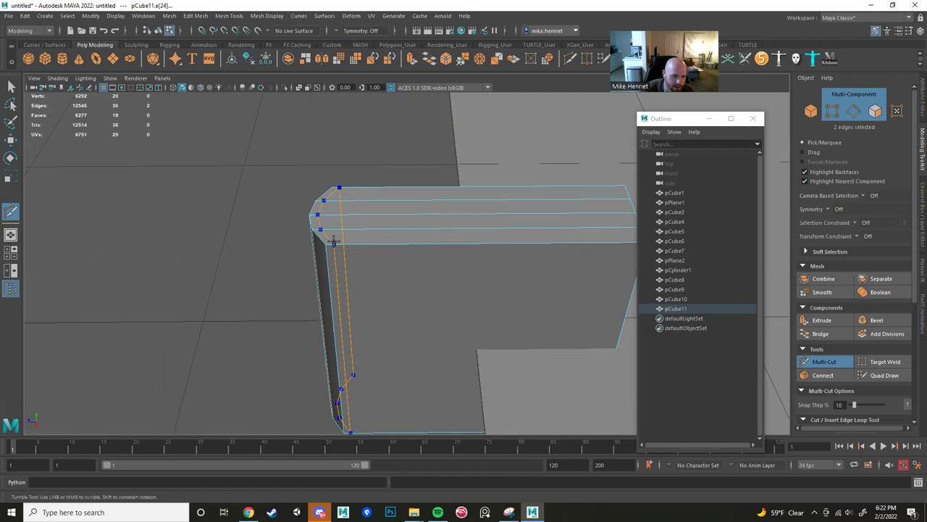
left_click(333, 241, "ctrl")
left_click_drag(345, 251, 402, 266, "alt")
left_click_drag(350, 243, 398, 261, "alt")
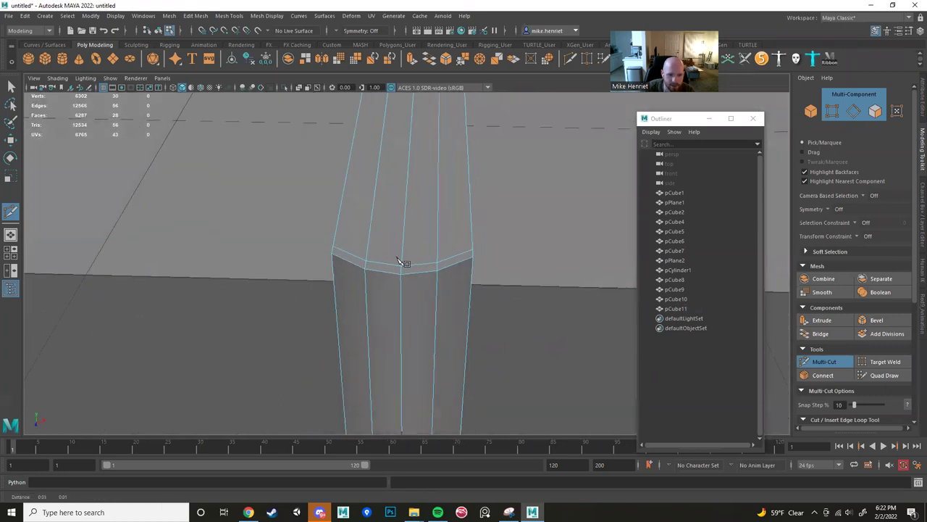
right_click_drag(399, 261, 425, 255, "alt")
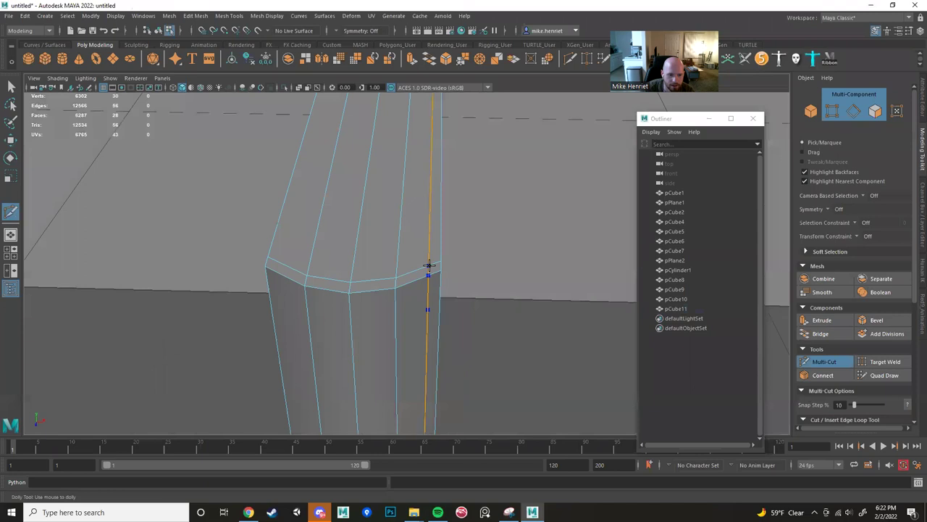
left_click(278, 260, "ctrl")
scroll(312, 265, "down", 4)
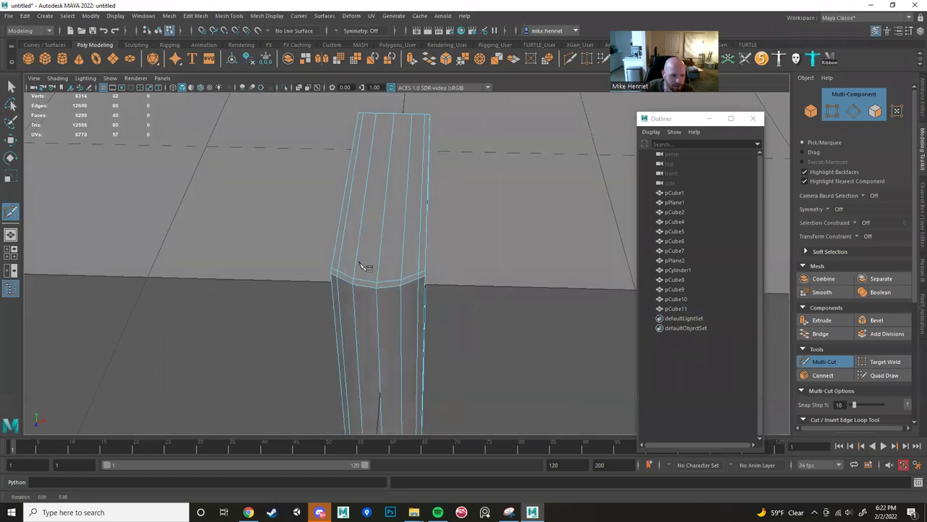
Select the page faces on the book's top, fore-edge and bottom, and extrude them inward with a thickness of about -0.06.
left_click_drag(366, 265, 370, 288, "alt")
scroll(370, 288, "down", 3)
key("w")
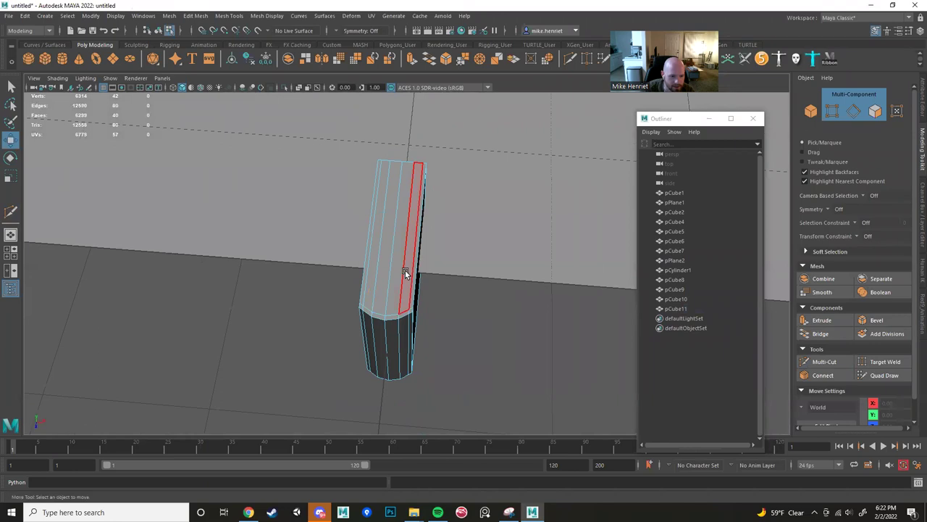
left_click(405, 274)
left_click(385, 274, "shift")
left_click(370, 276, "shift")
left_click_drag(481, 262, 404, 268, "alt")
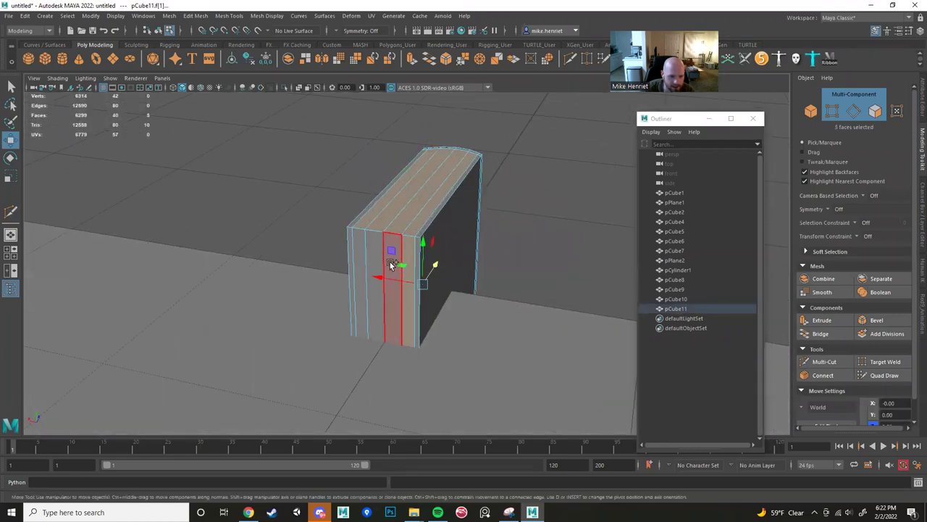
left_click(391, 266, "shift")
left_click(371, 258, "shift")
left_click(361, 251, "shift")
left_click_drag(367, 287, 377, 219, "alt")
left_click(377, 262, "shift")
left_click(393, 250, "shift")
left_click(412, 243, "shift")
left_click(431, 245, "shift")
left_click_drag(431, 245, 489, 286, "alt")
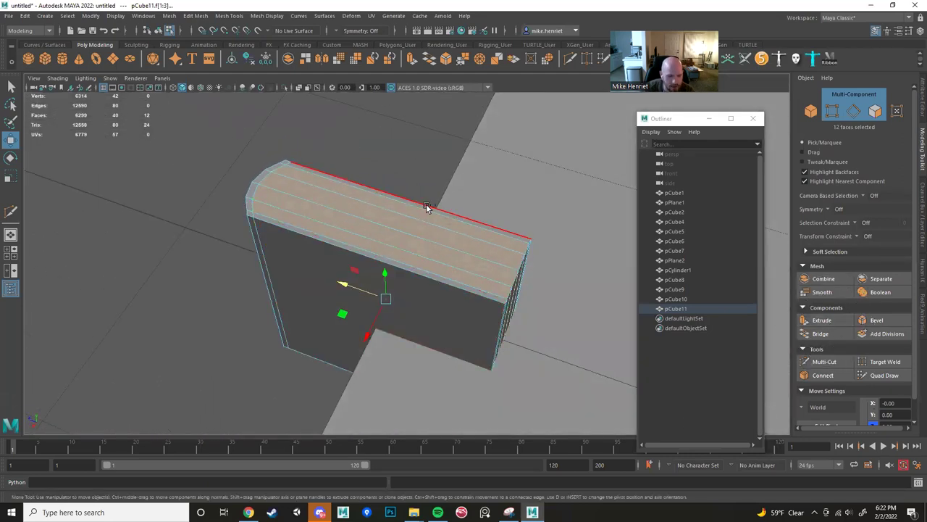
key("ctrl+e")
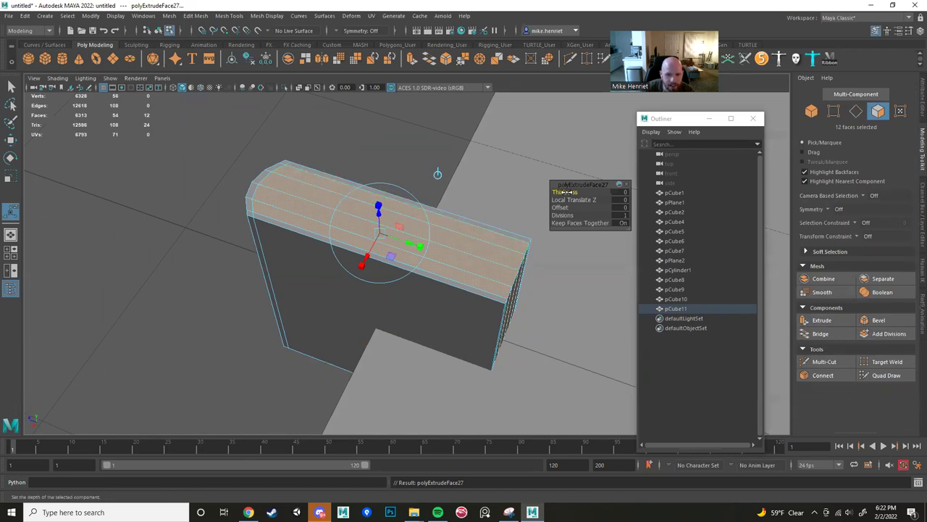
left_click_drag(558, 191, 547, 189)
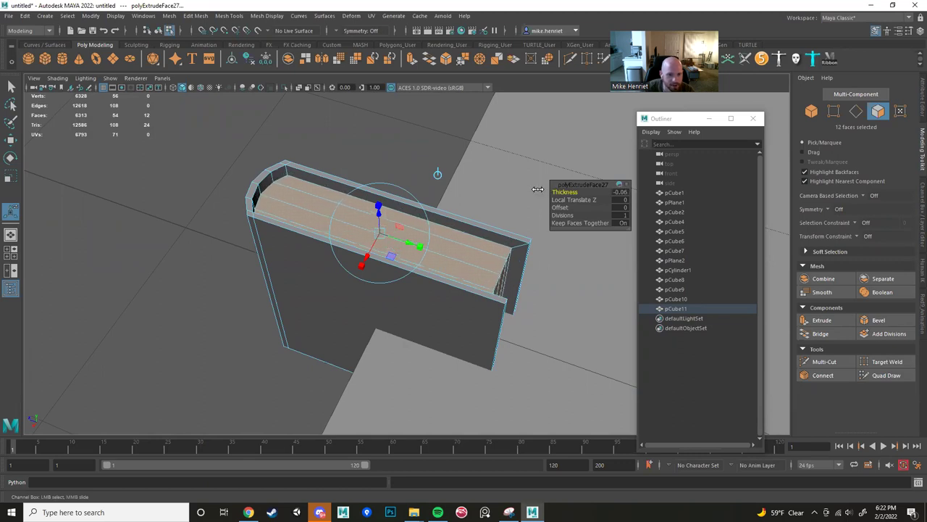
mouse_move(536, 211)
left_mouse_down("alt")
mouse_move(491, 184)
mouse_move(507, 222)
mouse_move(533, 221)
left_mouse_up("alt")
left_click_drag(576, 192, 574, 192)
Return to object selection and raise the book above the floor to about Y 0.52.
left_click_drag(440, 219, 495, 194, "alt")
right_click_drag(456, 225, 487, 208)
key("w")
scroll(402, 252, "down", 3)
left_click_drag(405, 241, 406, 189)
Move the vertices at one end of the book inward to shorten its depth, and return to object selection.
middle_click_drag(410, 202, 387, 221, "alt")
left_click_drag(387, 222, 389, 203, "alt")
right_click_drag(392, 207, 354, 205)
left_click_drag(414, 168, 451, 326)
left_click_drag(389, 251, 343, 244)
right_click_drag(344, 243, 347, 217)
left_click_drag(346, 217, 339, 268, "alt")
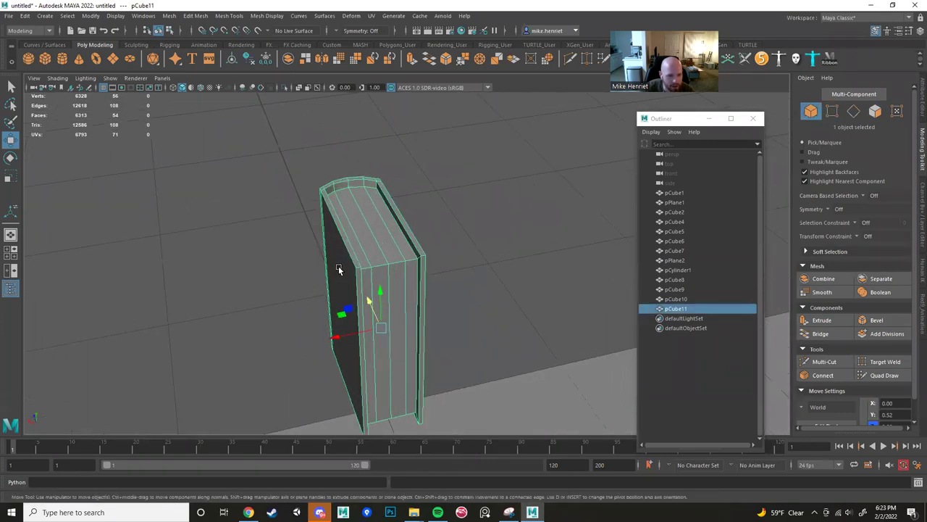
left_click(495, 218)
scroll(407, 278, "down", 3)
left_click_drag(407, 278, 434, 234, "alt")
left_click(373, 247)
left_click(474, 206)
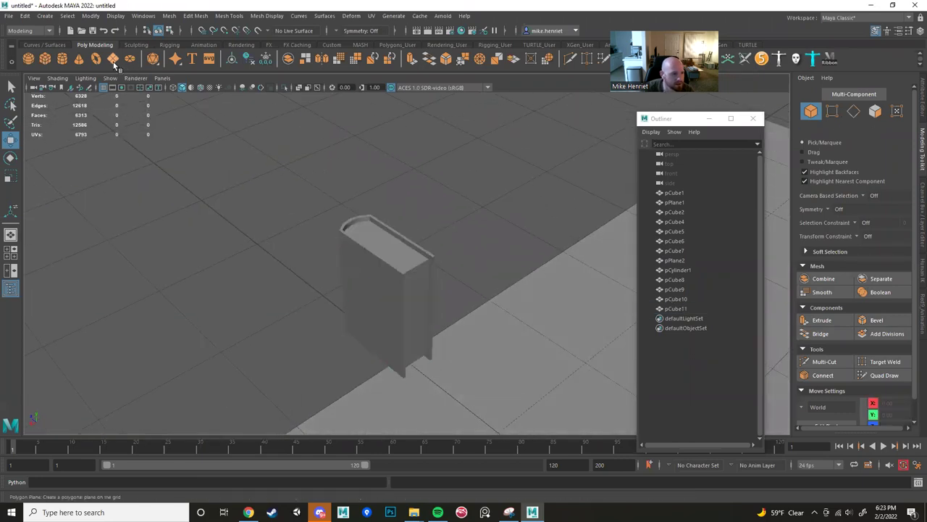
Create a polygon plane, rotate it upright and raise it alongside the book's pages.
left_click(114, 60)
scroll(287, 250, "down", 3)
left_click_drag(287, 250, 389, 255, "alt")
key("e")
left_click_drag(303, 246, 391, 317, "alt")
key("w")
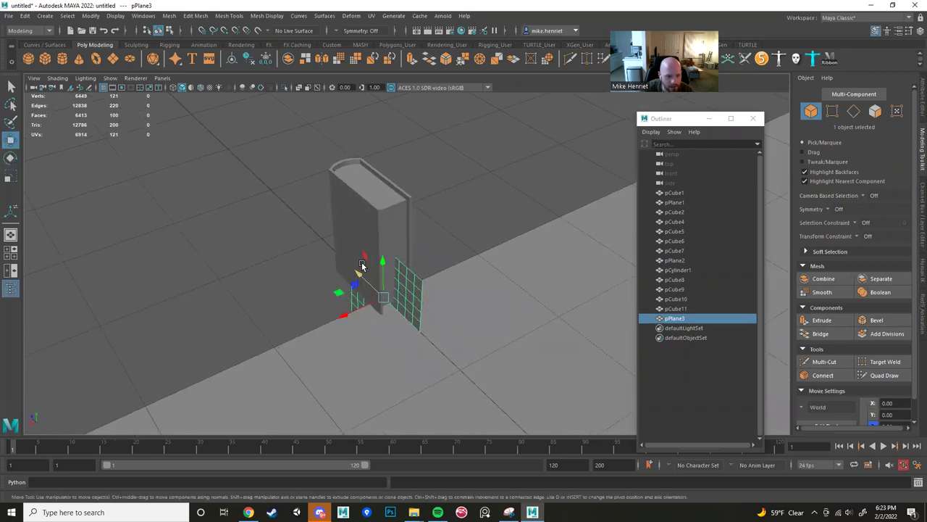
left_click_drag(381, 265, 381, 194)
Scale the plane down to less than the book's height, straighten it and lower it slightly against the pages.
key("r")
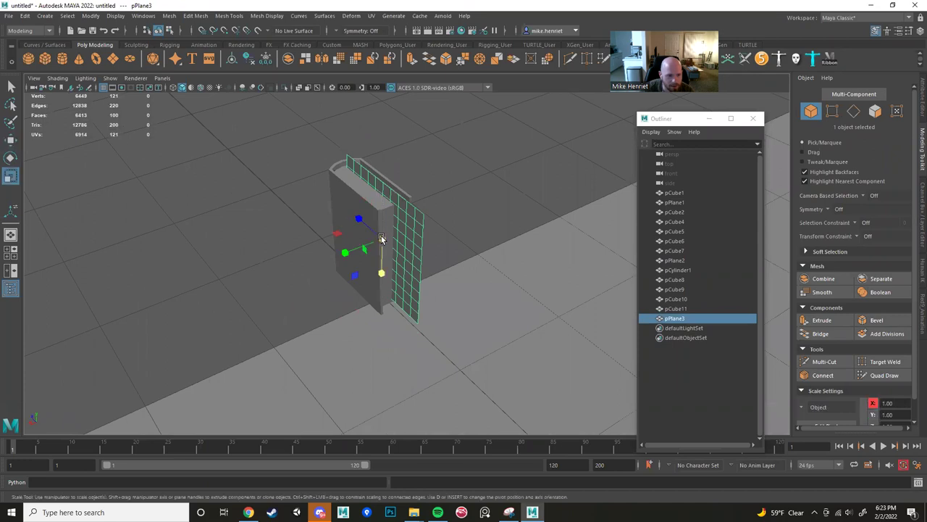
left_click_drag(378, 242, 405, 251)
left_click_drag(405, 290, 414, 225, "alt")
key("e")
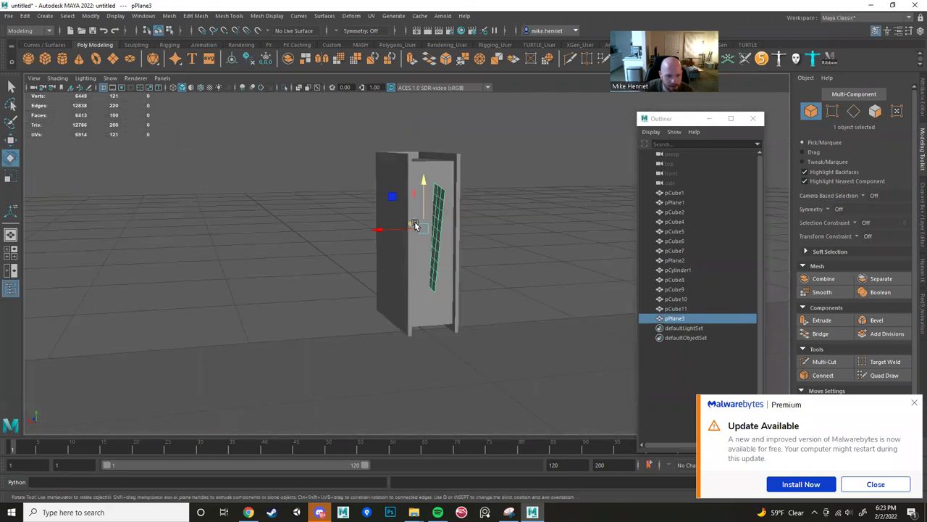
key("w")
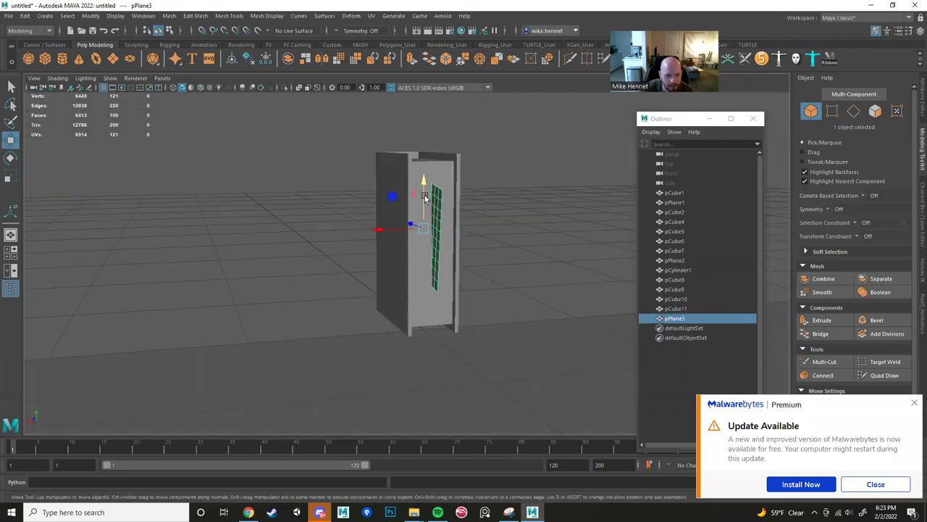
left_click_drag(422, 183, 420, 197)
Refine the plane's fit inside the page block as a loose page, and dismiss the update notification.
key("r")
left_click_drag(424, 271, 406, 239, "alt")
left_click_drag(329, 228, 575, 313)
left_click(914, 405)
left_click_drag(439, 205, 347, 283, "alt")
key("w")
left_click_drag(368, 254, 374, 258)
Duplicate the loose-page plane and move the copy toward the opposite cover.
left_click_drag(391, 274, 460, 250, "alt")
key("ctrl+d")
mouse_move(350, 288)
left_mouse_down()
mouse_move(348, 297)
mouse_move(381, 268)
mouse_move(387, 290)
mouse_move(366, 285)
left_mouse_up()
key("e")
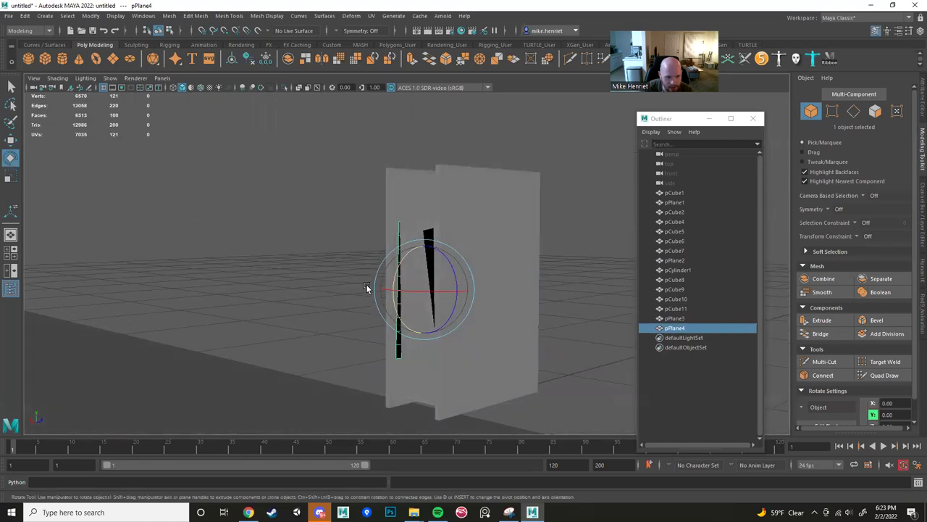
key("w")
Examine the book and its two loose pages from several sides, and view them against the furnished room.
left_click_drag(446, 257, 219, 298, "alt")
left_click(322, 275)
left_click_drag(323, 275, 174, 236, "alt")
right_click_drag(174, 236, 378, 253, "alt")
left_click_drag(385, 259, 370, 315, "alt")
left_click(410, 271)
left_click(377, 340, "shift")
left_click(395, 180, "shift")
left_click_drag(394, 179, 272, 178, "alt")
scroll(478, 192, "down", 5)
left_click(467, 189)
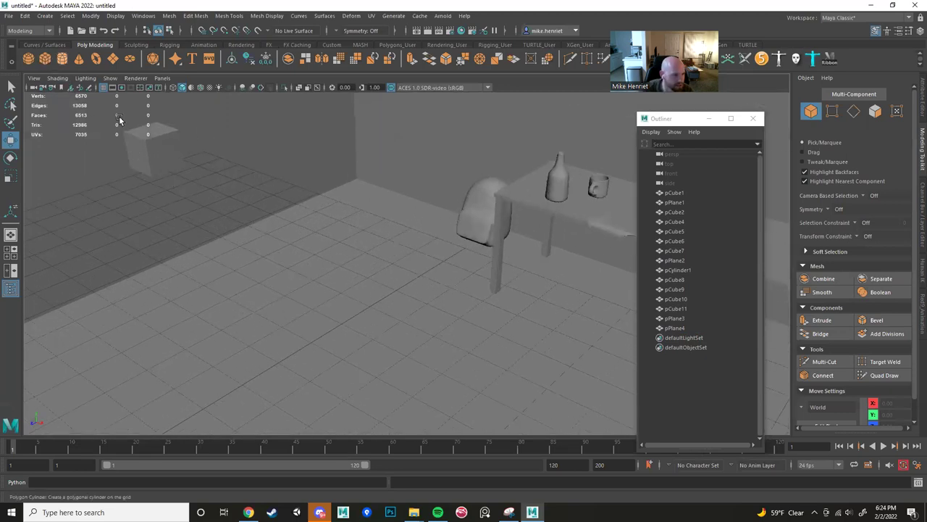
left_click(45, 59)
scroll(386, 255, "down", 5)
middle_click_drag(250, 354, 339, 258, "alt")
scroll(339, 258, "up", 4)
left_click_drag(363, 226, 399, 264, "alt")
left_click_drag(348, 305, 392, 173)
left_click_drag(453, 230, 379, 262, "alt")
key("Delete")
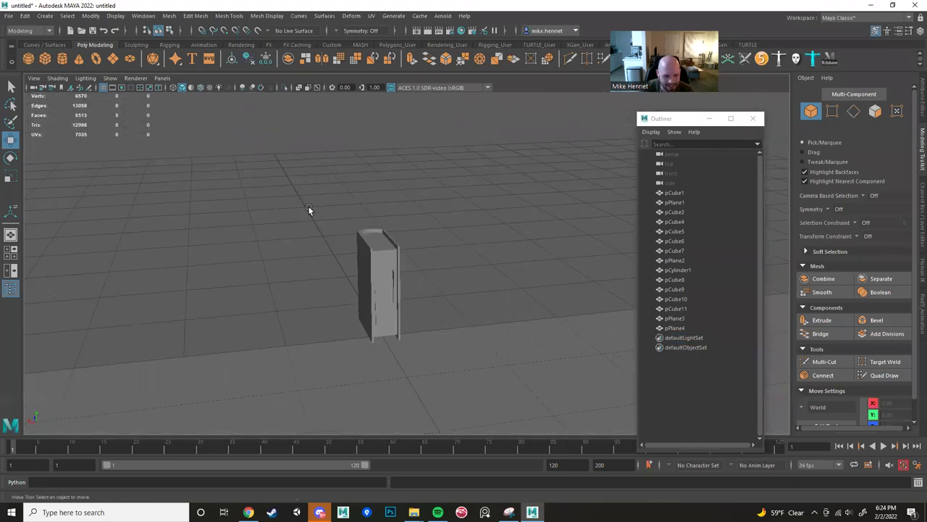
Select the book together with both page planes and examine them up close.
left_click_drag(301, 202, 498, 296)
left_click_drag(444, 263, 506, 256, "alt")
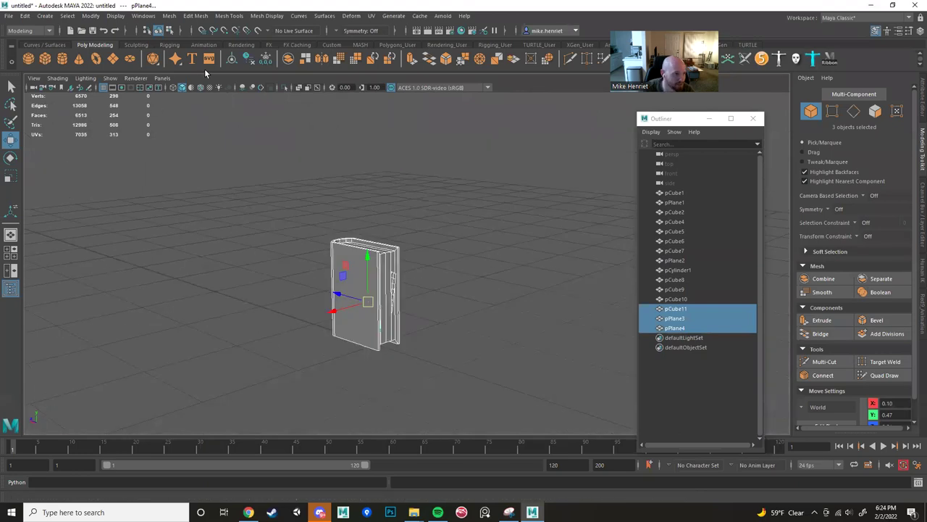
left_click(50, 33)
left_click(50, 34)
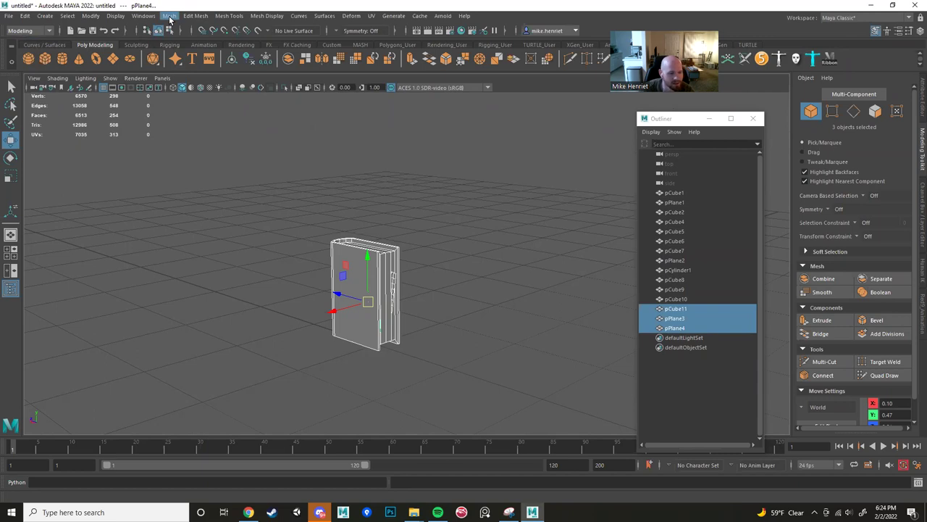
left_click(313, 175)
left_click(37, 32)
left_click(33, 31)
left_click(364, 265)
left_click_drag(363, 266, 418, 265, "alt")
scroll(419, 264, "up", 3)
middle_click_drag(418, 264, 451, 189, "alt")
left_click_drag(452, 190, 446, 189, "alt")
left_click(481, 147)
Combine the book and its two page planes into a single mesh and reselect it.
left_click_drag(486, 148, 348, 242)
scroll(349, 241, "down", 3)
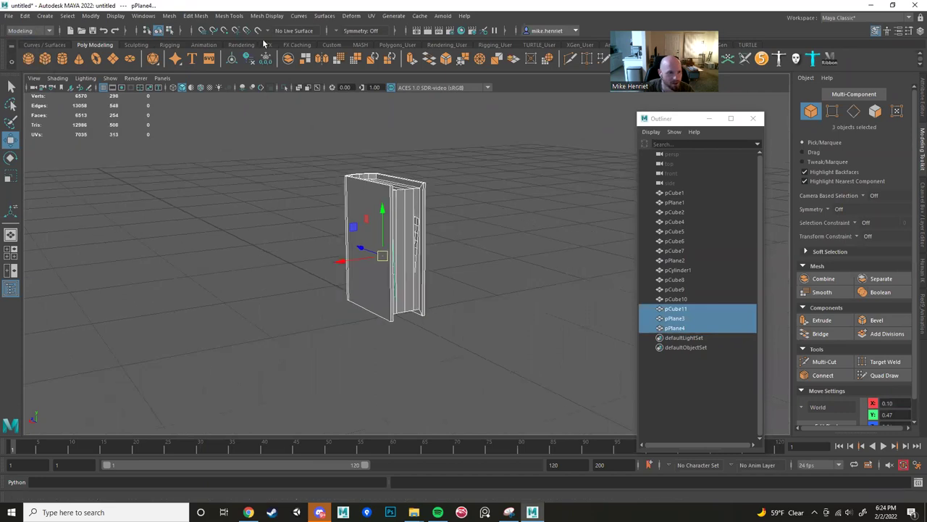
left_click(170, 16)
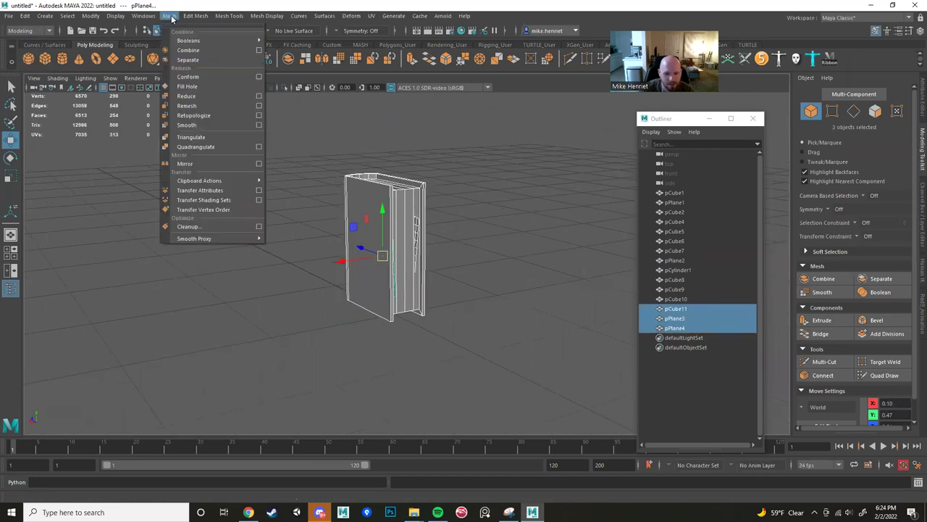
left_click(186, 55)
left_click_drag(316, 219, 347, 240, "alt")
left_click(534, 165)
left_click(394, 215)
Try tilting the combined book and undo the rotation.
left_click_drag(406, 235, 457, 243, "alt")
key("e")
left_click_drag(378, 214, 381, 176)
key("ctrl+z")
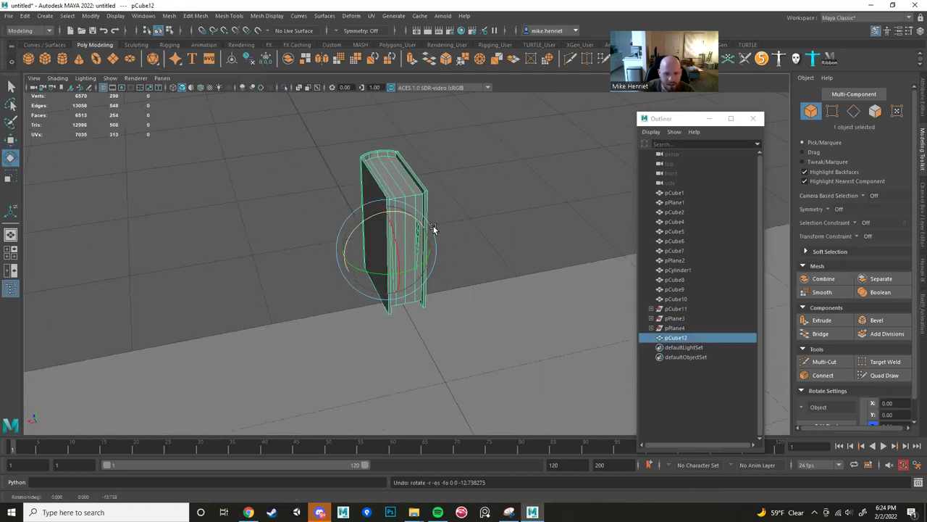
Examine the loose page at the book's fore-edge by selecting its faces, and return to object mode with nothing selected.
left_click_drag(433, 229, 448, 225, "alt")
scroll(448, 225, "up", 3)
right_click_drag(408, 184, 408, 217)
scroll(409, 253, "up", 4)
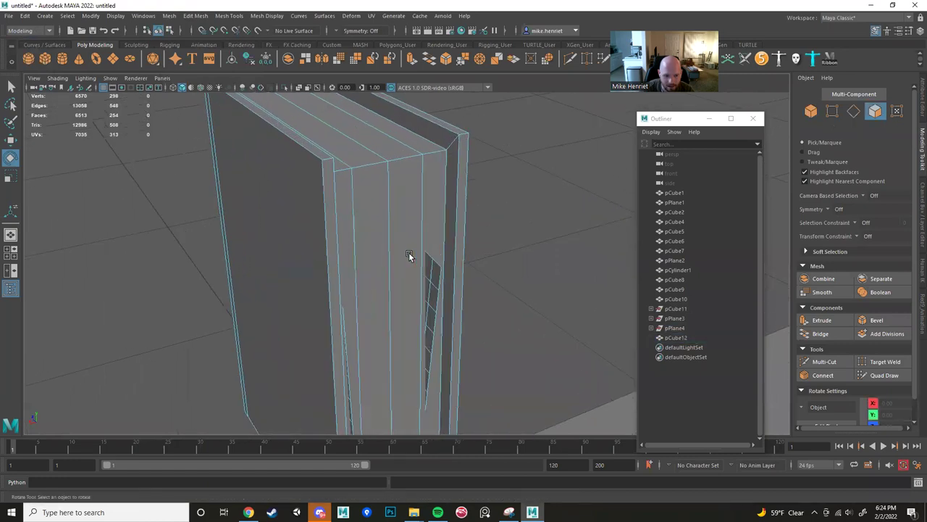
left_click_drag(409, 253, 445, 252, "alt")
double_click(448, 273)
key("w")
left_click_drag(455, 283, 451, 229, "alt")
scroll(523, 273, "down", 3)
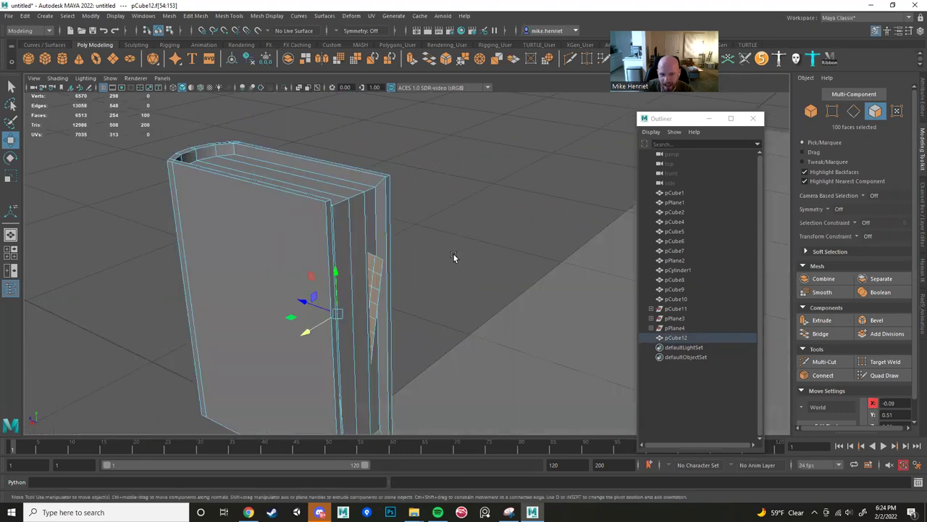
left_click(454, 254)
scroll(509, 246, "down", 5)
left_click_drag(373, 256, 357, 226, "alt")
right_click_drag(354, 224, 397, 210)
left_click(629, 206)
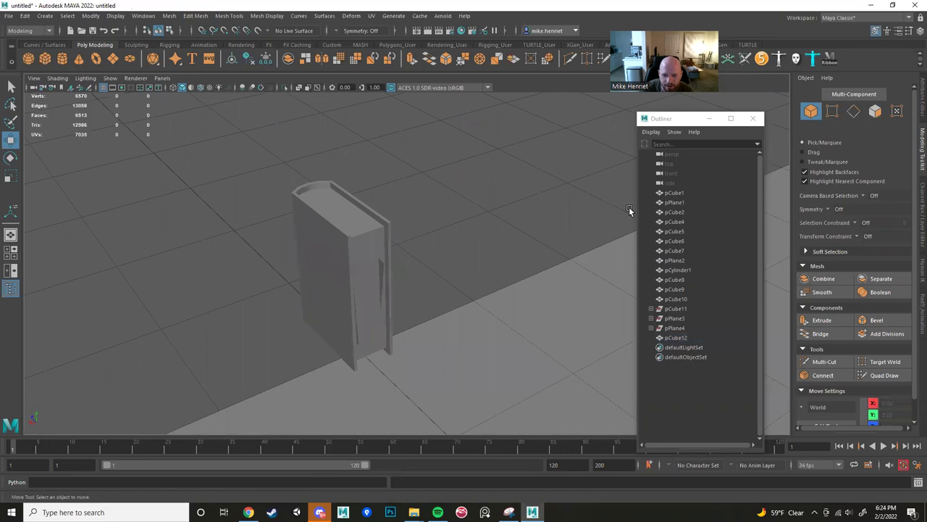
Duplicate the book, place the copy beside the original and scale it down uniformly to about 0.85.
left_click(379, 217)
scroll(384, 232, "down", 2)
key("ctrl+d")
left_click_drag(328, 296, 394, 290)
key("r")
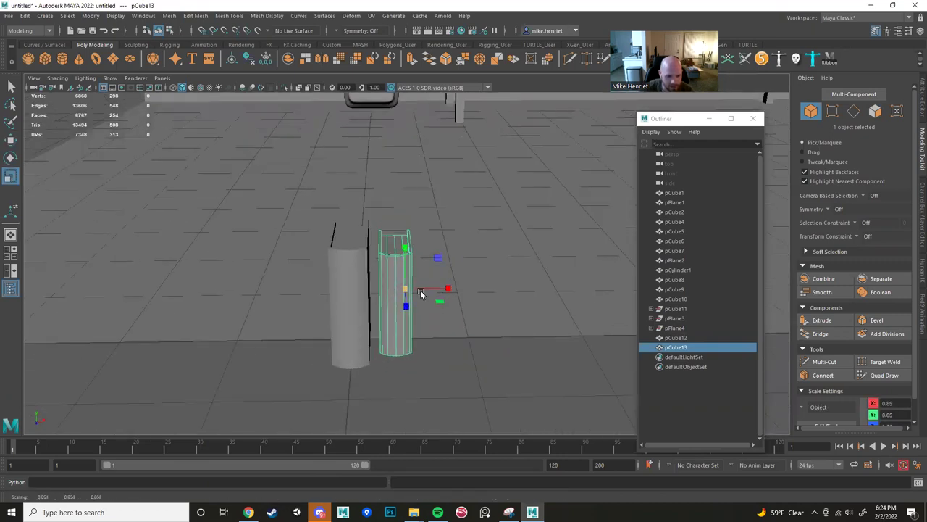
Position the smaller book and tilt it so that it leans against the original one.
key("w")
left_click_drag(406, 247, 468, 245)
key("e")
key("w")
Duplicate another upright book next to the leaning one, enlarge its height and depth, and adjust its vertical position.
key("ctrl+d")
key("e")
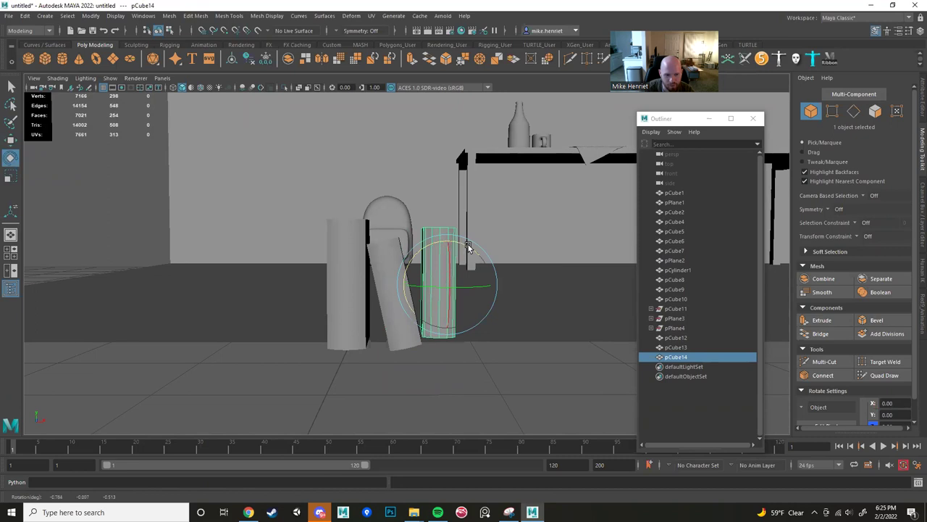
key("r")
key("f")
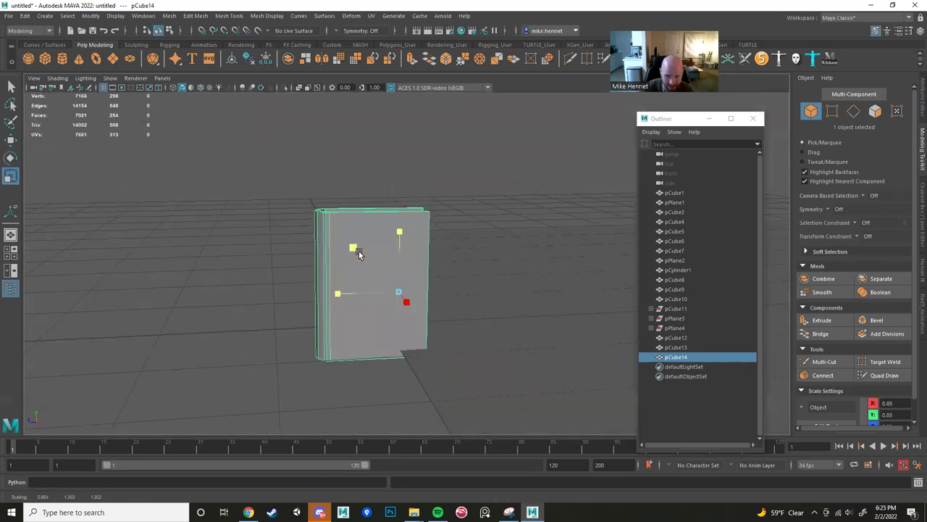
left_click_drag(359, 253, 495, 251)
key("w")
left_click_drag(441, 235, 440, 228)
Select all three books and move them onto the tabletop, at about X 7.15 and Y 3.30.
scroll(483, 279, "down", 2)
scroll(486, 283, "down", 2)
left_click_drag(486, 283, 276, 278, "alt")
left_click_drag(315, 186, 481, 294)
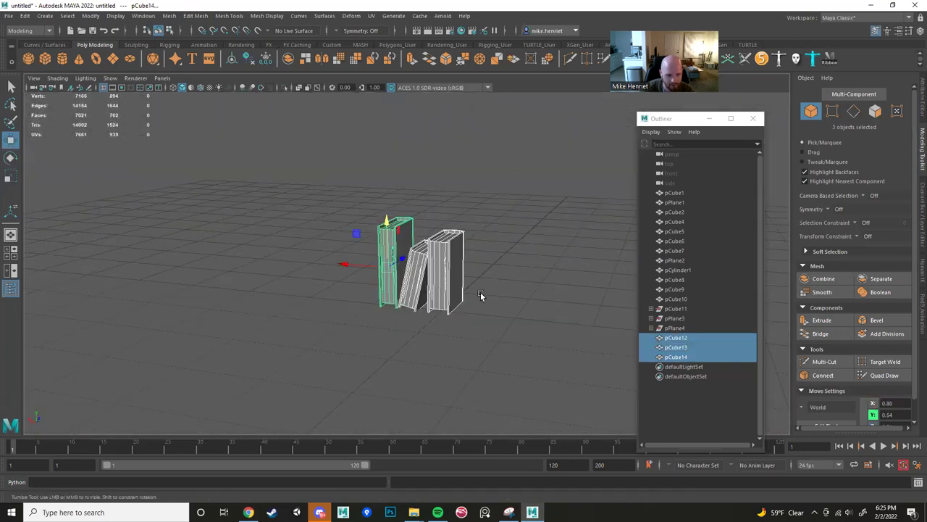
left_click(517, 247)
left_click_drag(518, 251, 569, 281, "alt")
middle_click_drag(597, 286, 478, 336, "alt")
scroll(478, 336, "up", 3)
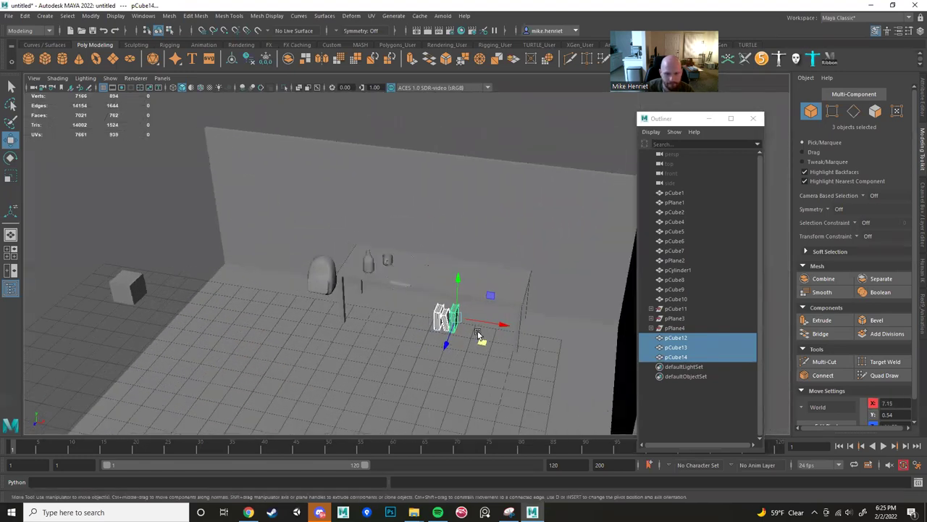
left_click_drag(478, 336, 484, 331, "alt")
middle_click_drag(484, 331, 494, 294, "alt")
left_click_drag(432, 285, 258, 182)
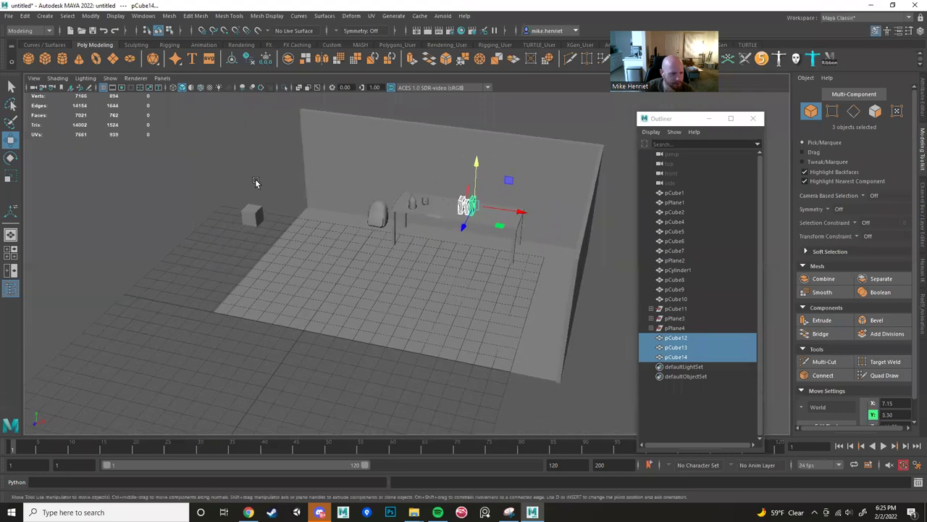
Create a new polygon cube and raise it above the floor.
left_click(232, 181)
left_click(48, 62)
left_click_drag(333, 275, 364, 257, "alt")
left_click_drag(298, 249, 300, 116)
middle_click_drag(483, 226, 560, 317, "alt")
Insert edge loops through the middle of the raised cube in all three directions.
key("ctrl+shift+x")
left_click_drag(441, 305, 369, 282, "alt")
right_click_drag(369, 282, 438, 285, "alt")
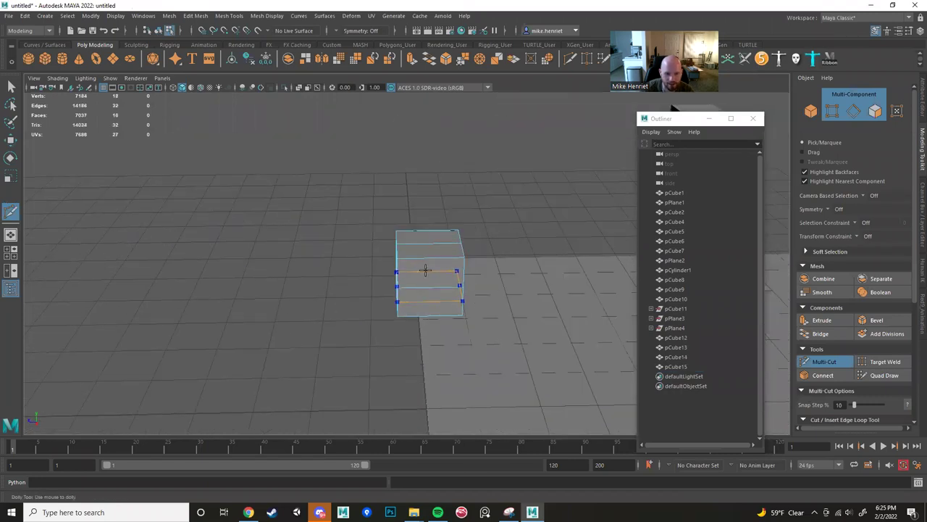
left_click_drag(429, 265, 443, 285, "alt")
middle_click_drag(442, 286, 428, 227, "alt")
left_click_drag(428, 228, 421, 207, "alt")
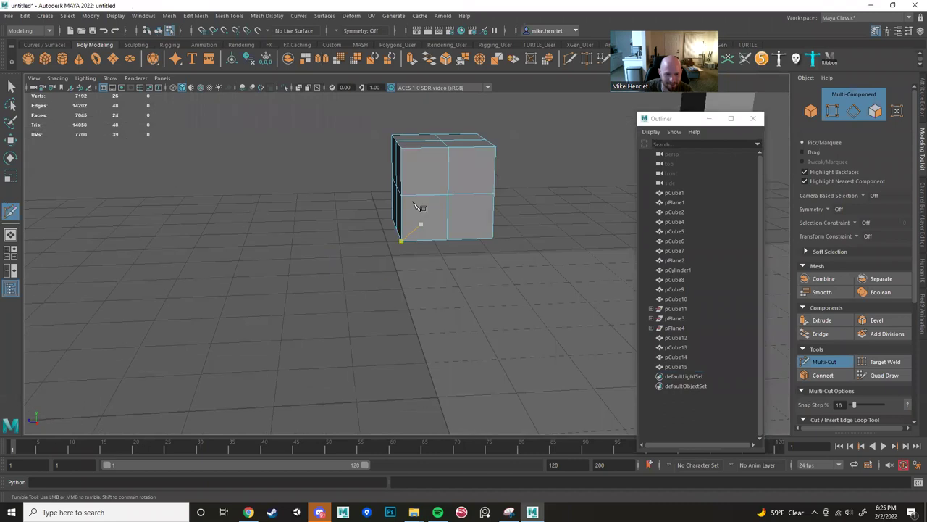
Move the cube's two upper rows of corner vertices inward to round the top of its side profile.
key("w")
right_click_drag(415, 177, 402, 178)
left_click_drag(402, 177, 381, 215, "alt")
middle_click_drag(325, 159, 342, 166)
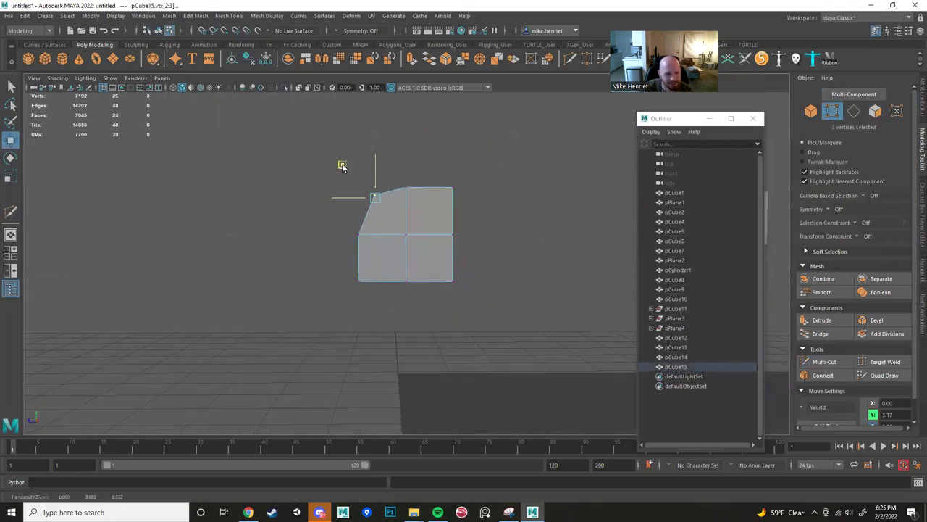
left_click_drag(476, 173, 425, 210)
left_click_drag(426, 210, 422, 219, "alt")
middle_click_drag(412, 171, 404, 165)
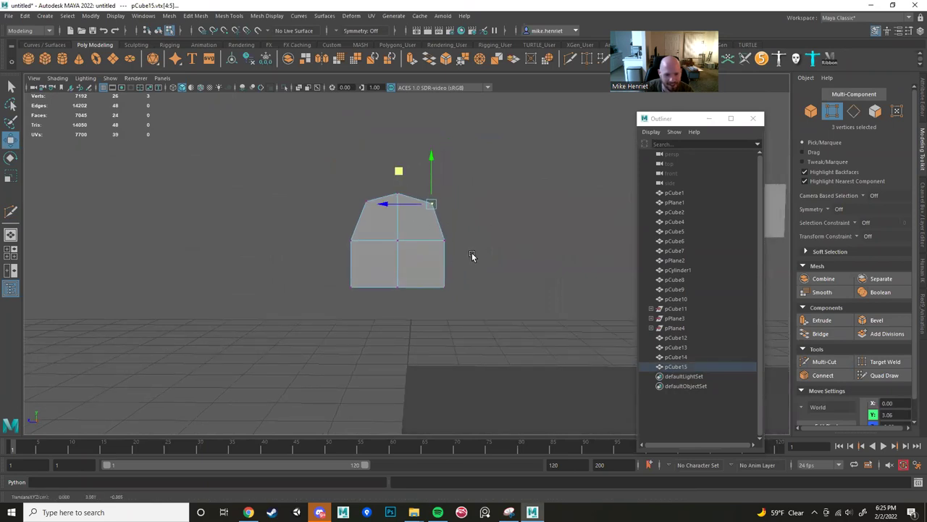
Move one lower row of corner vertices inward to continue rounding the raised cube's side profile.
left_click_drag(457, 310, 408, 225, "alt")
middle_click_drag(410, 218, 405, 211)
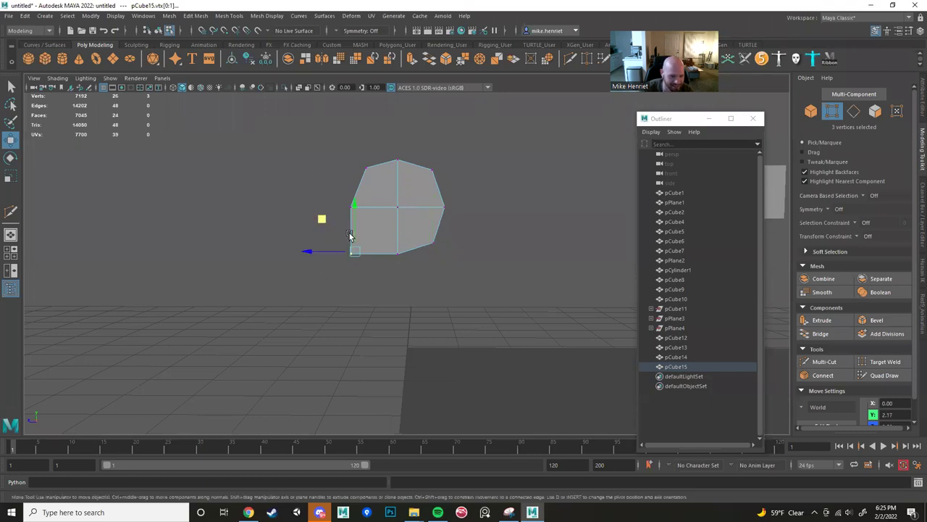
left_click_drag(326, 148, 390, 227, "alt")
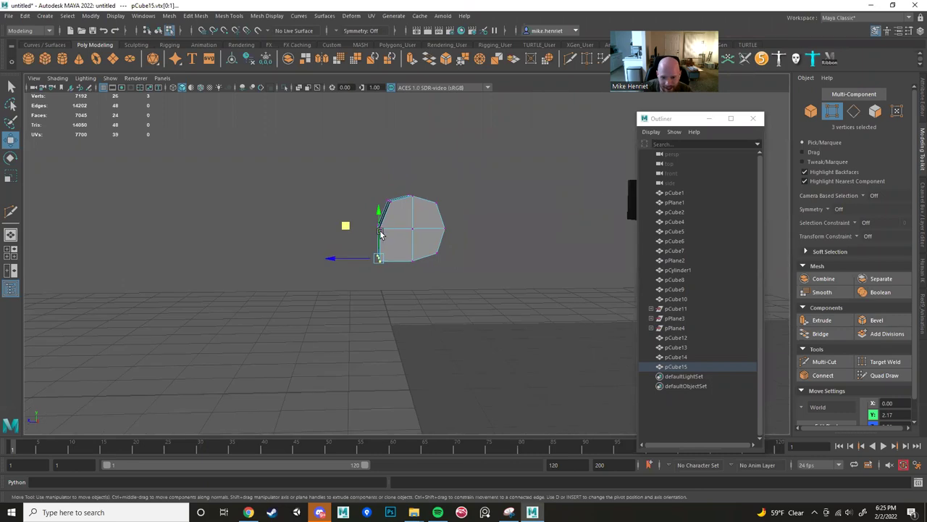
right_click_drag(381, 233, 406, 222, "alt")
middle_click_drag(421, 227, 381, 193)
left_click_drag(381, 193, 419, 206, "alt")
scroll(419, 206, "down", 3)
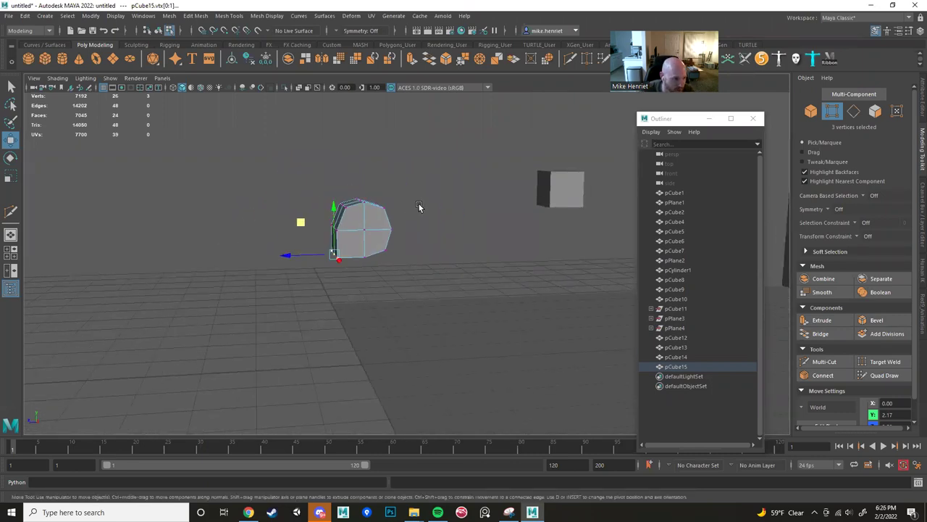
middle_click_drag(420, 207, 439, 165, "alt")
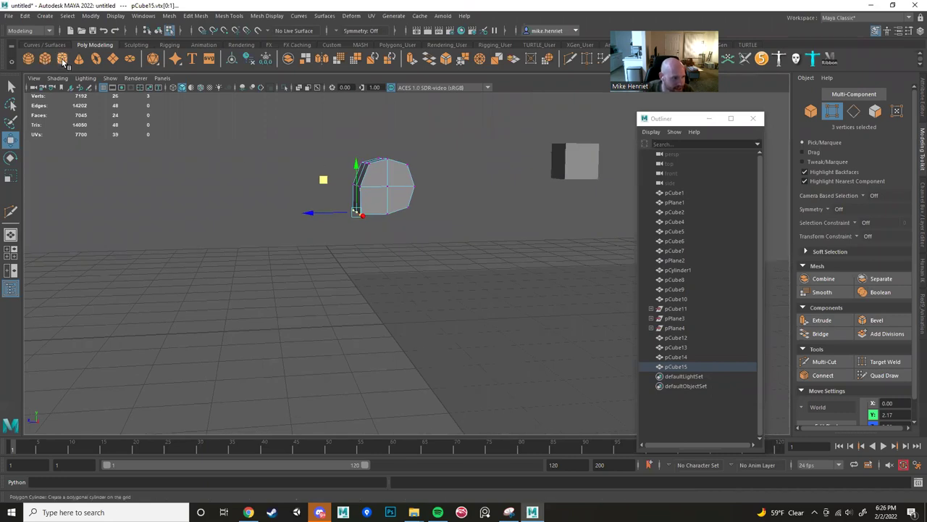
left_click(63, 63)
scroll(428, 278, "up", 5)
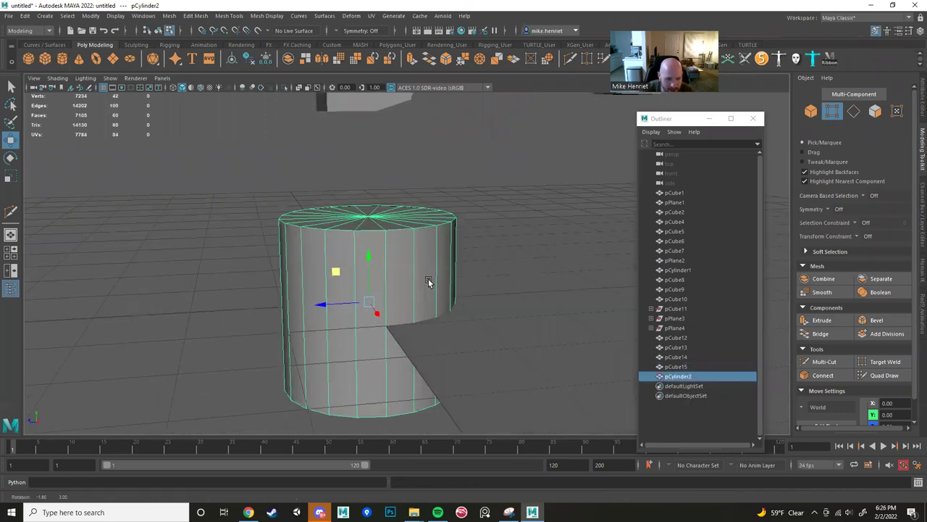
scroll(423, 276, "down", 4)
key("Delete")
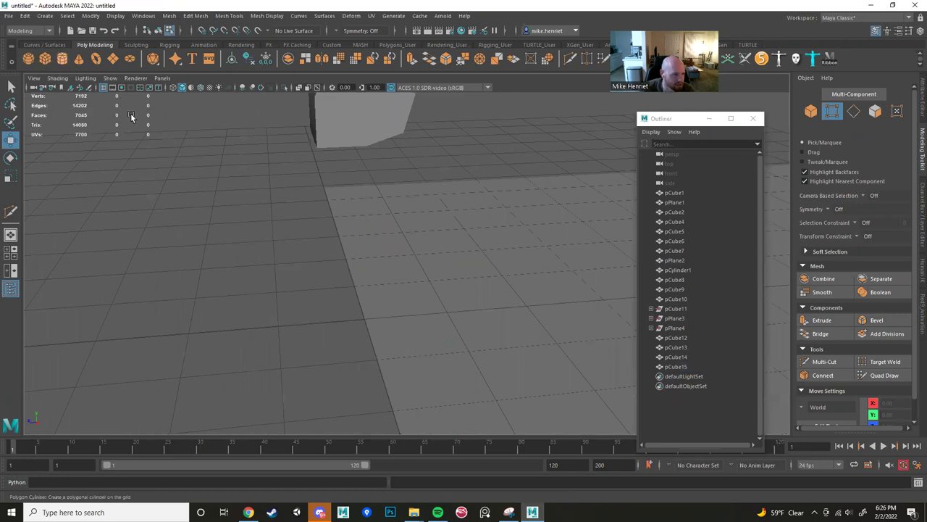
Create another polygon cube and cut two crossing vertical edge loops through its middle.
left_click(46, 60)
left_click_drag(406, 302, 468, 277, "alt")
middle_click_drag(468, 278, 371, 230, "alt")
scroll(371, 229, "up", 1)
left_click(835, 361)
left_click(359, 261)
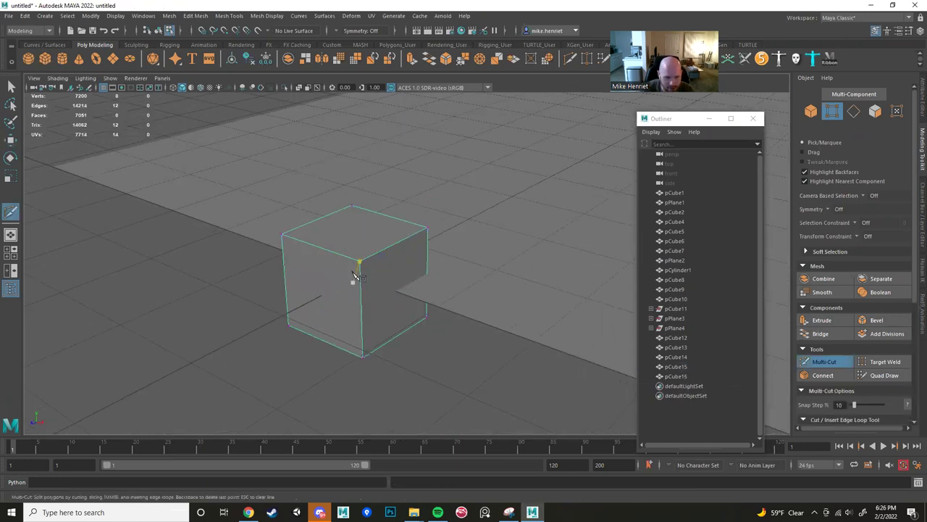
key("w")
left_click_drag(355, 274, 321, 293, "alt")
middle_click_drag(321, 293, 362, 284, "alt")
scroll(362, 283, "up", 4)
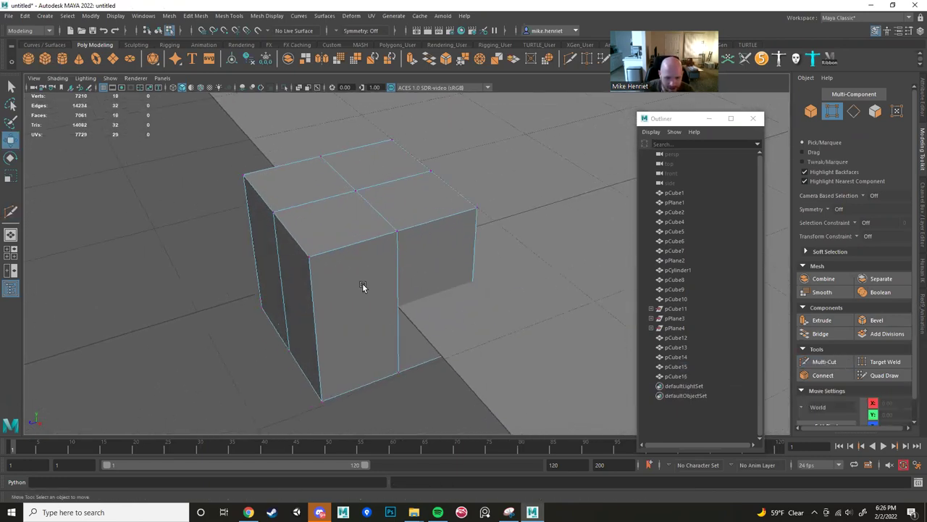
Select the new cube's four vertical corner edges and scale them inward to round its cross-section.
left_click_drag(362, 283, 342, 269, "alt")
right_click_drag(343, 245, 343, 226)
left_click(343, 226)
left_click(291, 299)
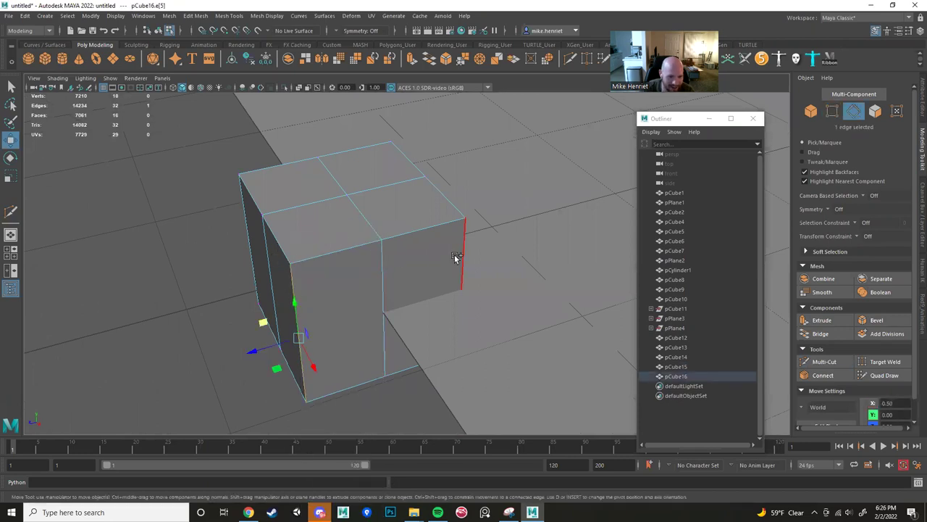
left_click_drag(525, 277, 400, 250, "alt")
left_click(391, 147, "shift")
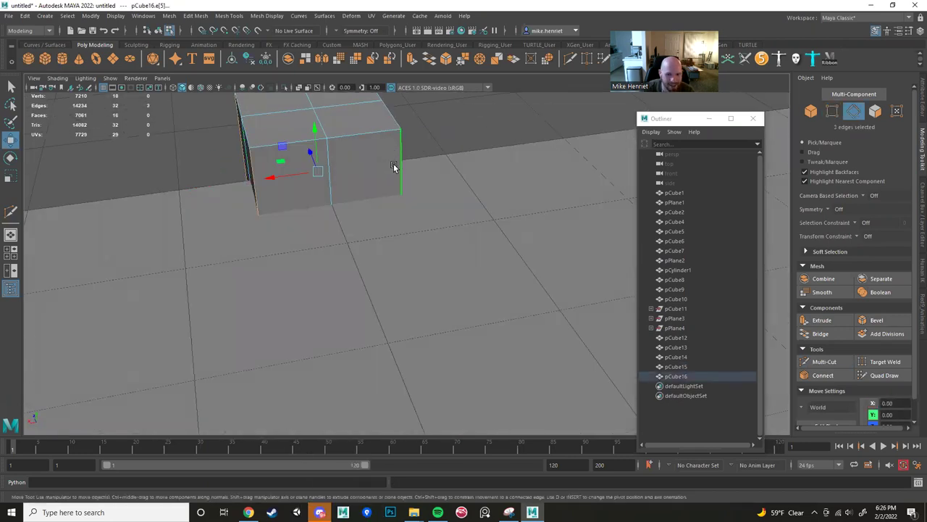
middle_click_drag(399, 211, 456, 291, "alt")
left_click_drag(456, 290, 357, 281, "alt")
left_click(517, 220, "shift")
left_click_drag(500, 275, 441, 332, "alt")
key("r")
mouse_move(430, 307)
left_mouse_down()
mouse_move(414, 297)
mouse_move(418, 306)
left_mouse_up()
Scale the rounded cube into a thin upright handle, about 0.08 in width and depth.
left_click_drag(409, 306, 346, 249, "alt")
right_click_drag(410, 217, 439, 193)
scroll(427, 265, "down", 4)
left_click_drag(389, 263, 316, 239)
scroll(382, 210, "up", 4)
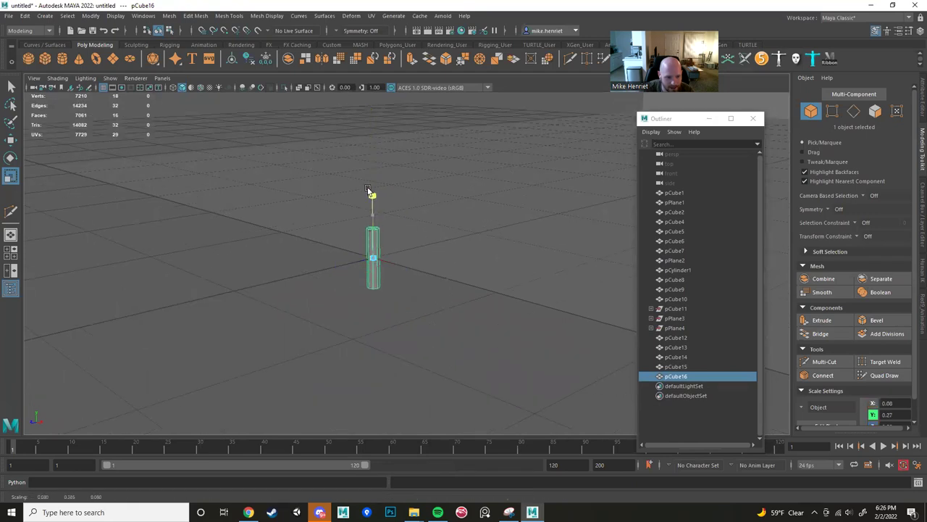
scroll(375, 224, "down", 3)
middle_click_drag(392, 271, 403, 288, "alt")
scroll(397, 285, "up", 6)
mouse_move(395, 284)
left_mouse_down("alt")
mouse_move(397, 298)
mouse_move(390, 266)
left_mouse_up("alt")
scroll(387, 276, "down", 3)
left_click_drag(371, 260, 347, 254, "alt")
Create a small cube, raise it to the top of the handle and stretch it sideways into a crossguard.
left_click(48, 59)
left_click_drag(403, 233, 362, 245, "alt")
scroll(369, 255, "up", 3)
left_click_drag(387, 281, 272, 284)
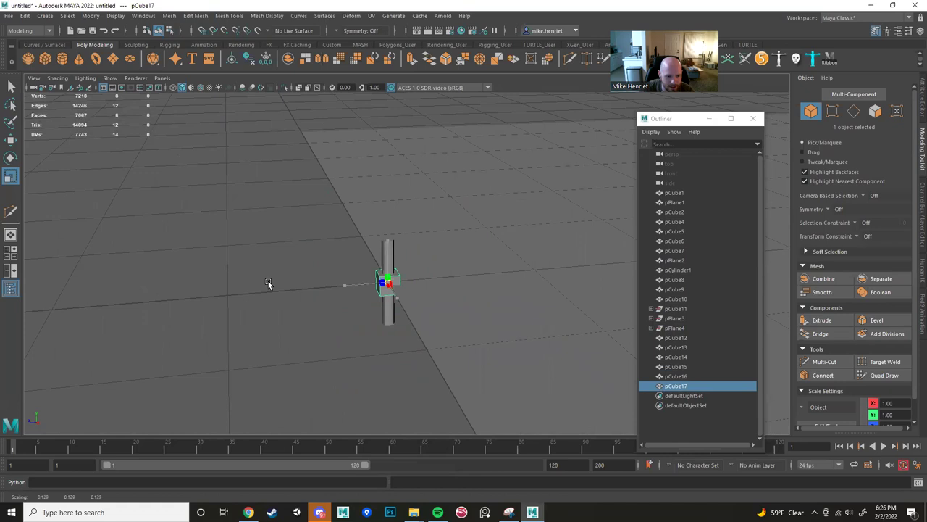
left_click_drag(335, 287, 396, 203, "alt")
key("w")
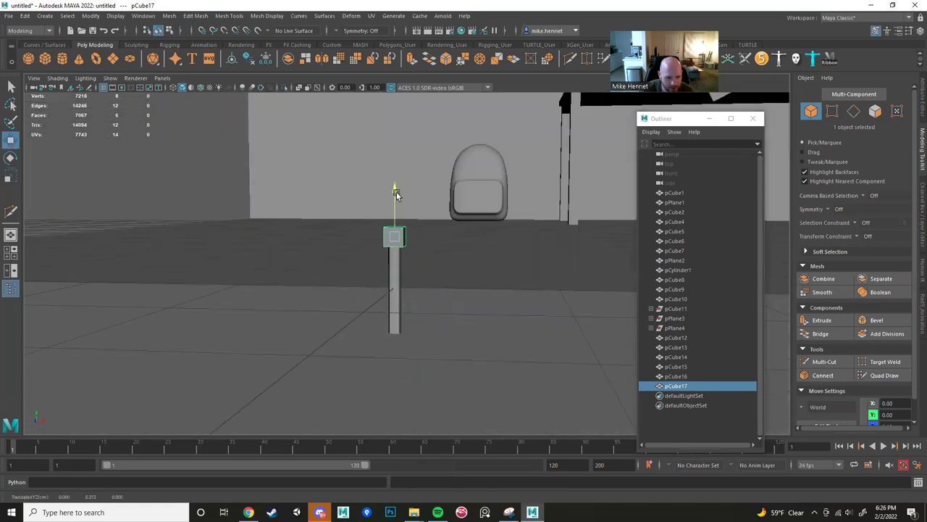
key("r")
mouse_move(439, 240)
left_mouse_down()
mouse_move(601, 261)
mouse_move(442, 240)
left_mouse_up()
Insert three vertical edge loops in the crossguard, one at its centre and one on either side.
middle_click_drag(436, 250, 418, 282, "alt")
right_click_drag(418, 283, 591, 295, "alt")
left_click(840, 362)
scroll(437, 268, "up", 4)
middle_click_drag(405, 263, 440, 246, "alt")
scroll(440, 246, "up", 1)
left_click_drag(429, 245, 432, 253, "alt")
scroll(428, 241, "down", 1)
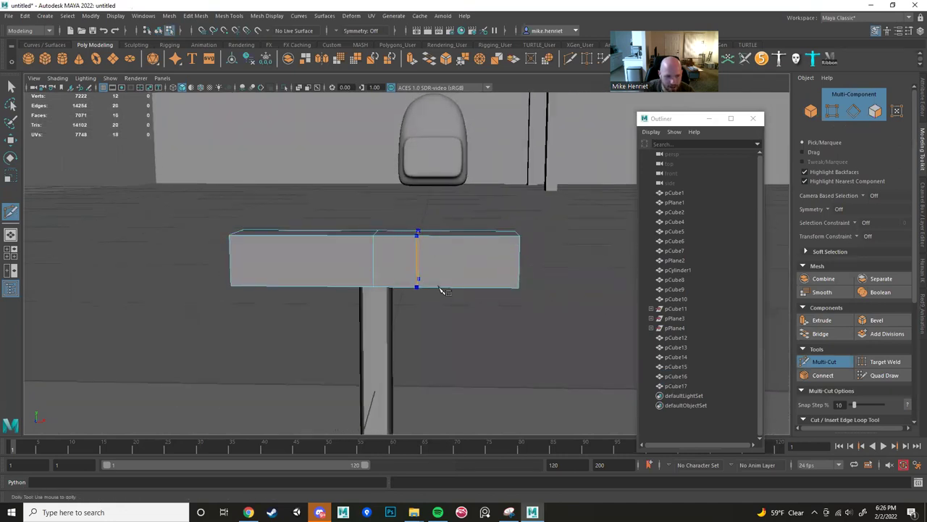
left_click_drag(441, 290, 426, 300, "alt")
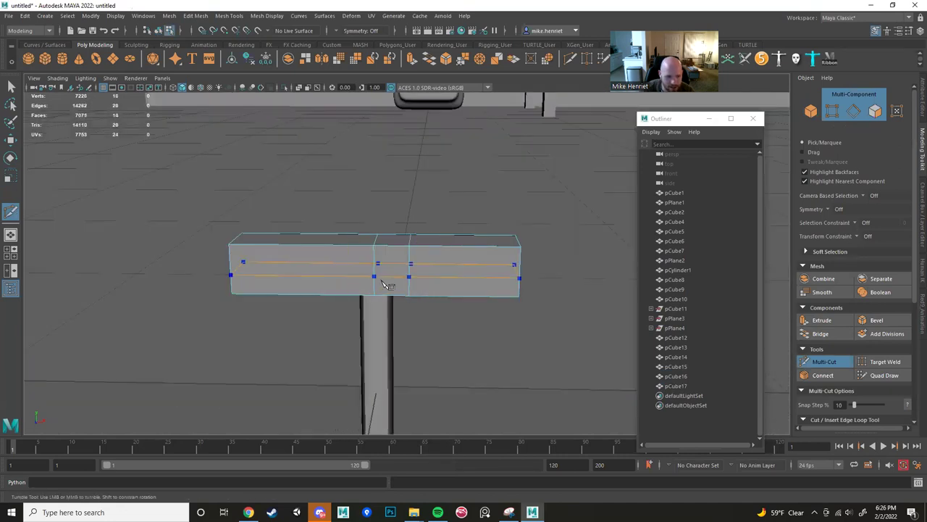
left_click_drag(410, 283, 391, 281, "alt")
scroll(406, 279, "down", 2)
Select the crossguard's end vertices and scale them down vertically to taper both ends.
key("w")
right_click_drag(444, 245, 407, 241)
left_click_drag(552, 340, 445, 221)
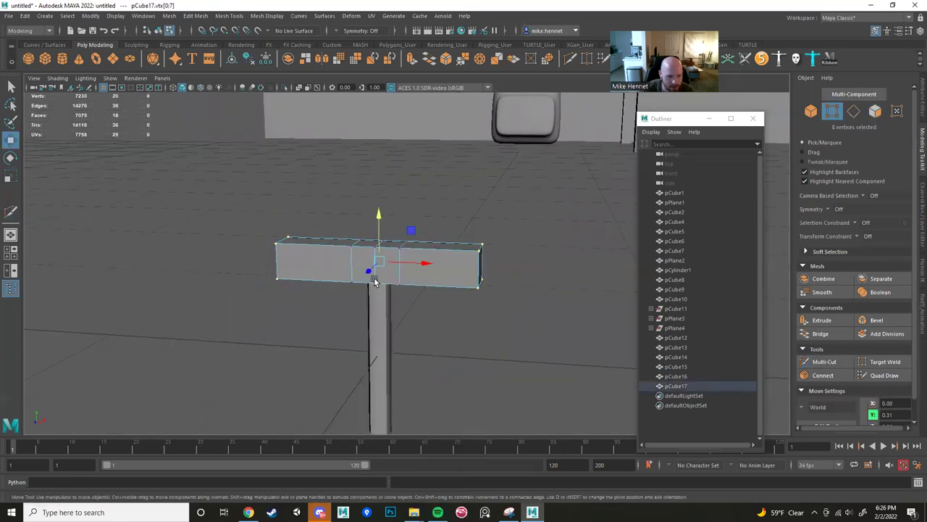
key("r")
left_click_drag(374, 282, 134, 144, "alt")
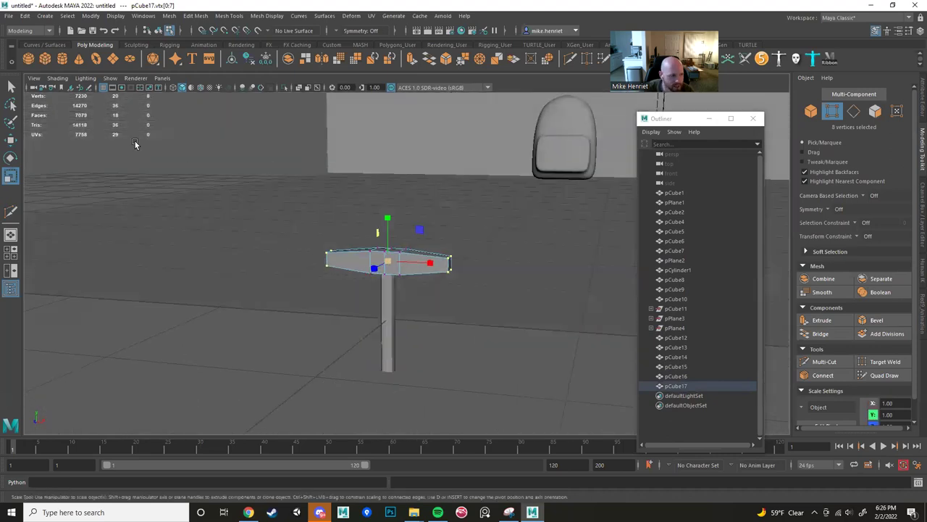
Create a cube above the crossguard and scale it into a narrow, tall block for the blade.
left_click(48, 60)
key("w")
left_click_drag(417, 252, 393, 244, "alt")
left_click_drag(393, 244, 383, 156)
key("r")
left_click_drag(512, 242, 569, 273, "alt")
left_click_drag(444, 223, 311, 199)
Seat the blade block on the crossguard, centre it front to back and reduce its thickness.
right_click_drag(311, 198, 347, 249, "alt")
left_click_drag(347, 249, 352, 200, "alt")
key("w")
left_click_drag(380, 156, 381, 163)
left_click_drag(377, 201, 420, 263, "alt")
left_click_drag(338, 227, 342, 225)
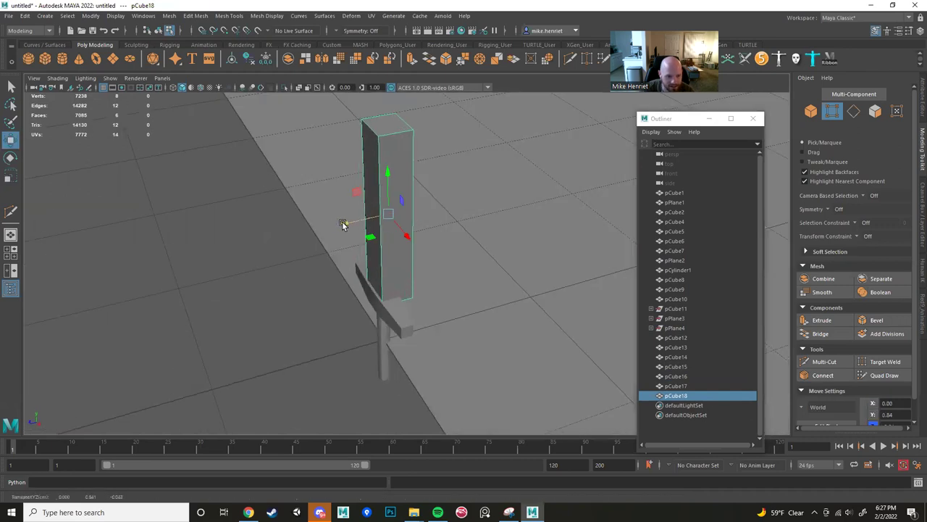
key("r")
middle_click_drag(340, 221, 360, 221)
left_click_drag(361, 221, 368, 220)
left_click_drag(371, 233, 362, 193, "alt")
Cut edge loops along the blade's length through the middle of its width and thickness.
left_click(832, 362)
middle_click_drag(362, 192, 385, 250, "alt")
right_click_drag(385, 250, 412, 234, "alt")
left_click(409, 183, "ctrl")
left_click_drag(435, 228, 386, 228, "alt")
Select the three middle vertices on the blade's top and raise them to about Y 1.97 to form a point.
key("w")
right_click_drag(398, 249, 360, 247)
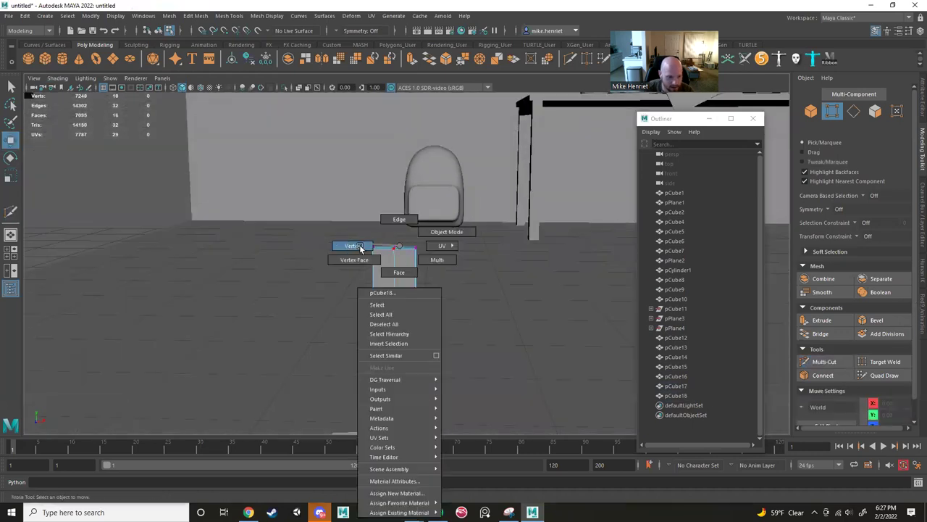
left_click_drag(389, 239, 399, 263)
left_click_drag(391, 201, 392, 83)
right_click_drag(433, 261, 363, 241, "alt")
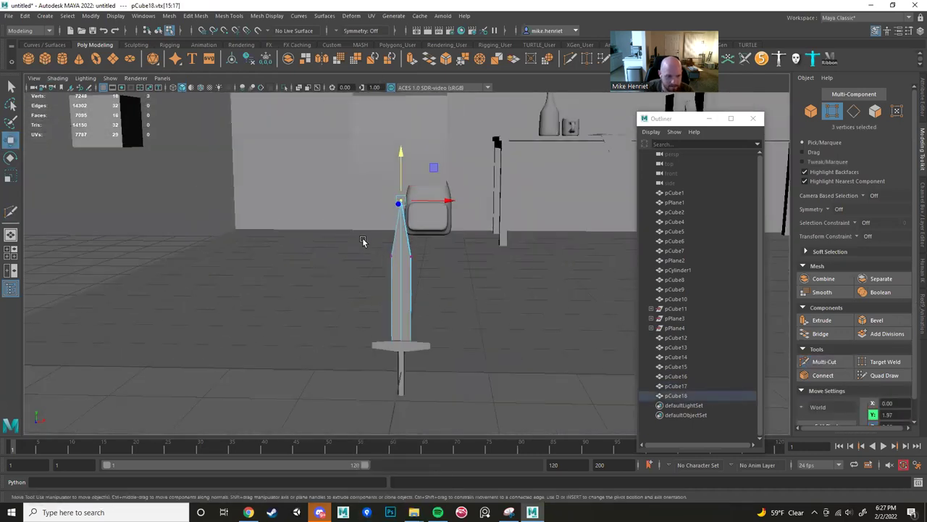
Select the blade's tip and shoulder vertices and move them up to lengthen the blade.
left_click_drag(402, 258, 382, 223, "alt")
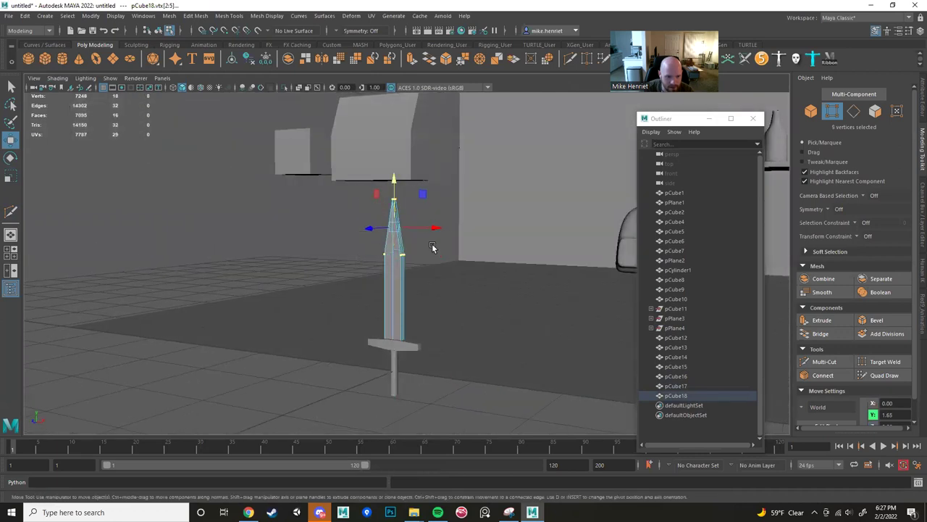
left_click_drag(429, 247, 441, 256, "alt")
right_click_drag(397, 248, 420, 249, "alt")
left_click_drag(420, 249, 429, 240, "alt")
left_click_drag(395, 146, 395, 117)
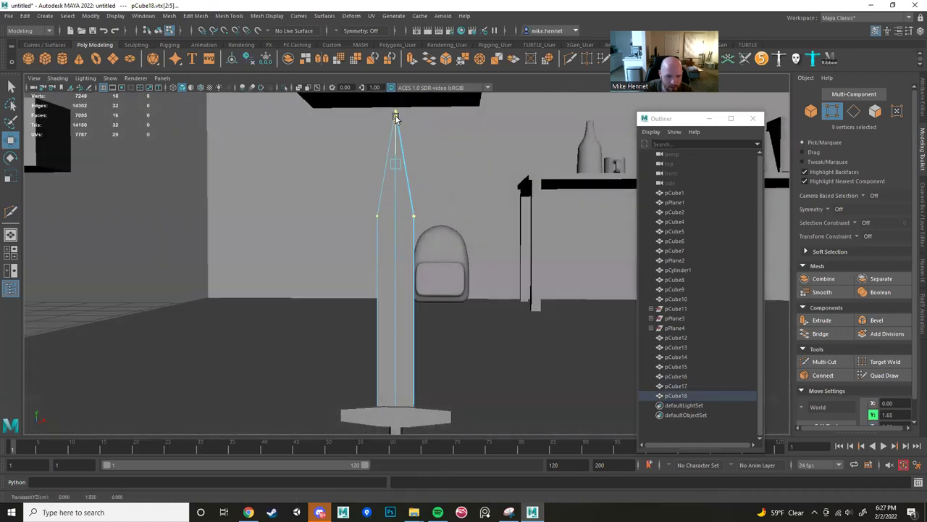
Select four long faces of the sword's blade and try to scale them, undoing the change.
right_click_drag(451, 279, 403, 273, "alt")
left_click_drag(403, 273, 338, 281, "alt")
right_click_drag(337, 282, 371, 257, "alt")
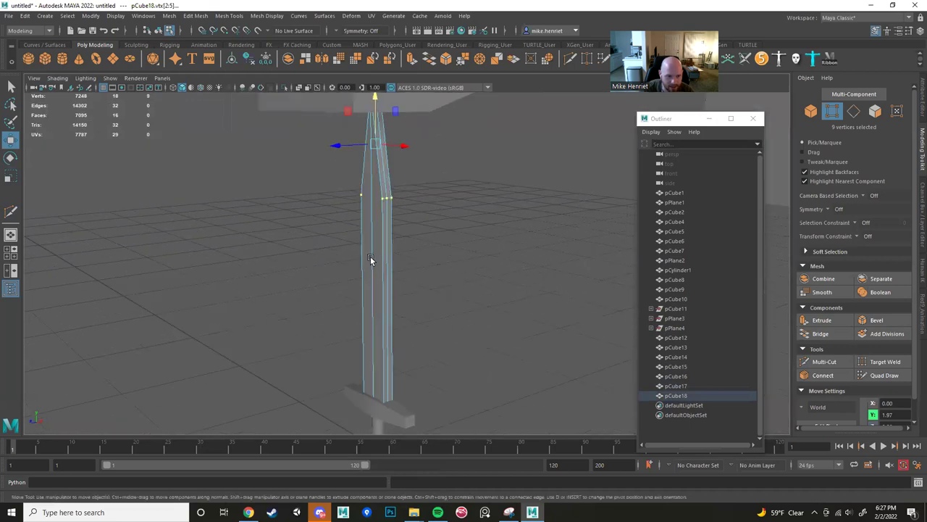
left_click_drag(371, 257, 388, 223, "alt")
right_click_drag(388, 220, 366, 245)
left_click(370, 232, "shift")
left_click_drag(446, 257, 387, 197, "alt")
left_click(390, 180, "shift")
left_click(400, 191, "shift")
left_click_drag(427, 253, 531, 262, "alt")
key("r")
mouse_move(389, 253)
left_mouse_down()
mouse_move(420, 255)
mouse_move(430, 292)
mouse_move(427, 255)
mouse_move(399, 257)
left_mouse_up()
key("ctrl+z")
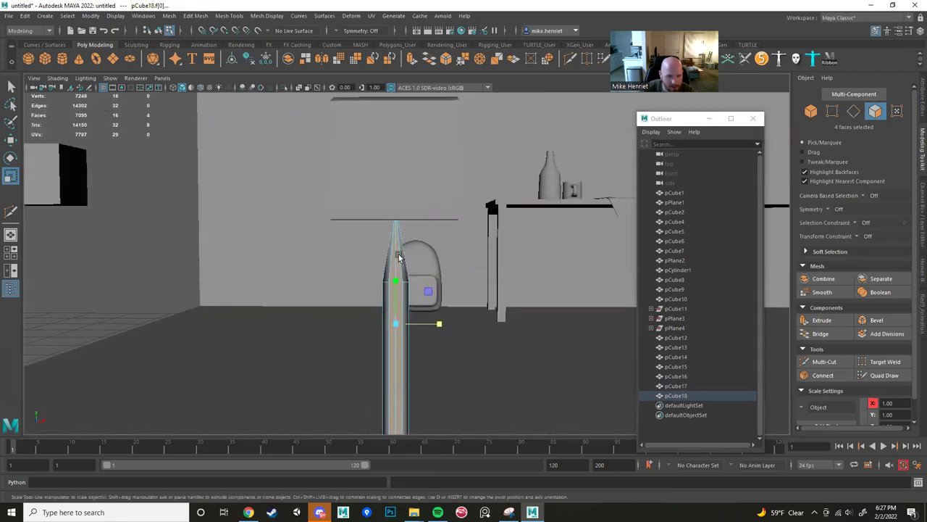
Adjust the blade's height by moving its vertices vertically, and return to object selection.
right_click_drag(445, 196, 420, 231, "alt")
left_click_drag(420, 230, 393, 179, "alt")
right_click_drag(392, 179, 437, 166)
key("w")
left_click_drag(425, 201, 318, 198)
left_click_drag(362, 226, 379, 253, "alt")
scroll(385, 259, "up", 4)
left_click(386, 263)
scroll(387, 276, "up", 5)
right_click_drag(429, 208, 382, 206)
left_click(424, 170)
left_click_drag(426, 200, 429, 188, "alt")
left_click_drag(426, 126, 414, 226)
scroll(414, 218, "down", 3)
right_click_drag(414, 226, 384, 222)
left_click_drag(412, 154, 409, 98)
left_click_drag(412, 226, 408, 194, "alt")
right_click_drag(410, 185, 467, 159)
Select the sword's handle and cut an edge loop around it near its lower end.
left_click_drag(445, 190, 459, 226, "alt")
middle_click_drag(446, 304, 416, 241, "alt")
left_click_drag(417, 241, 394, 281, "alt")
left_click(368, 248)
scroll(394, 282, "up", 3)
left_click(378, 311)
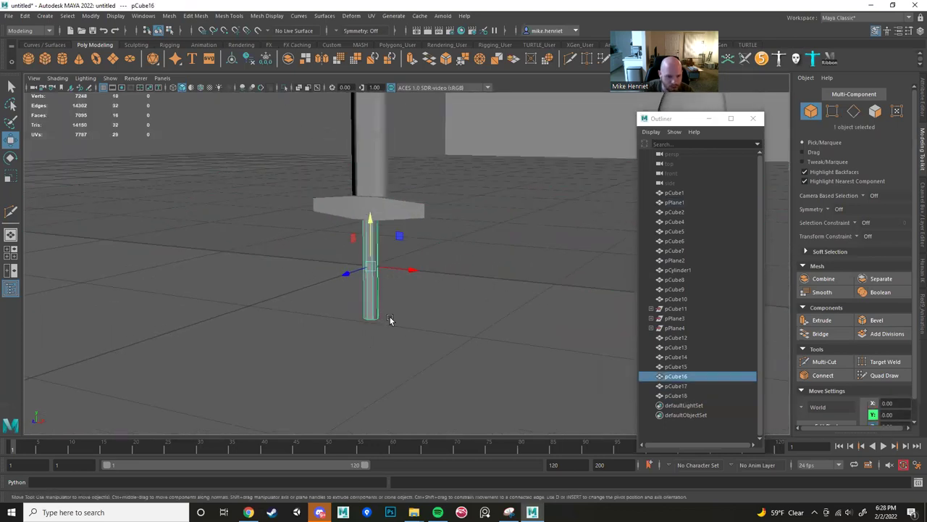
scroll(389, 316, "up", 5)
left_click(823, 360)
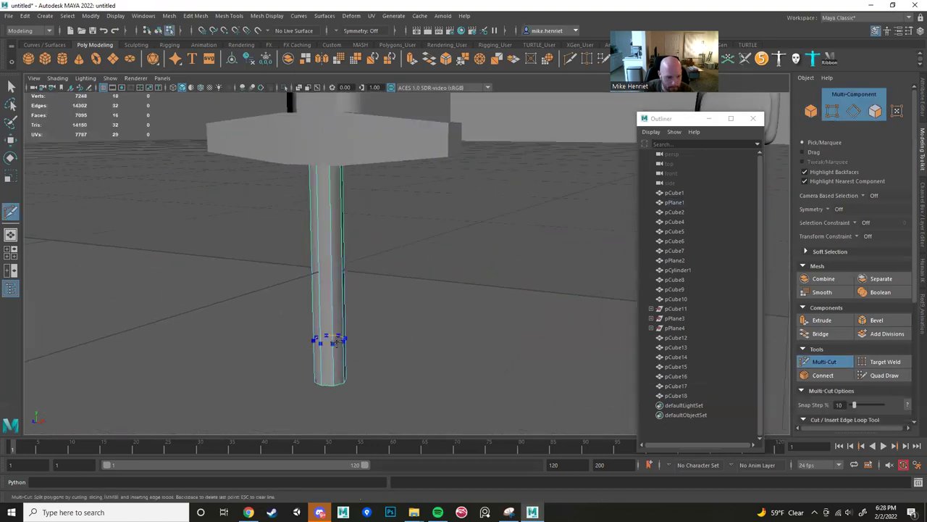
left_click(332, 348, "ctrl")
Extrude the faces at the handle's lower end and scale them outward to form a pommel.
left_click_drag(399, 368, 410, 278, "alt")
right_click_drag(378, 245, 379, 277)
left_click_drag(331, 287, 468, 339)
left_click_drag(467, 339, 427, 334, "alt")
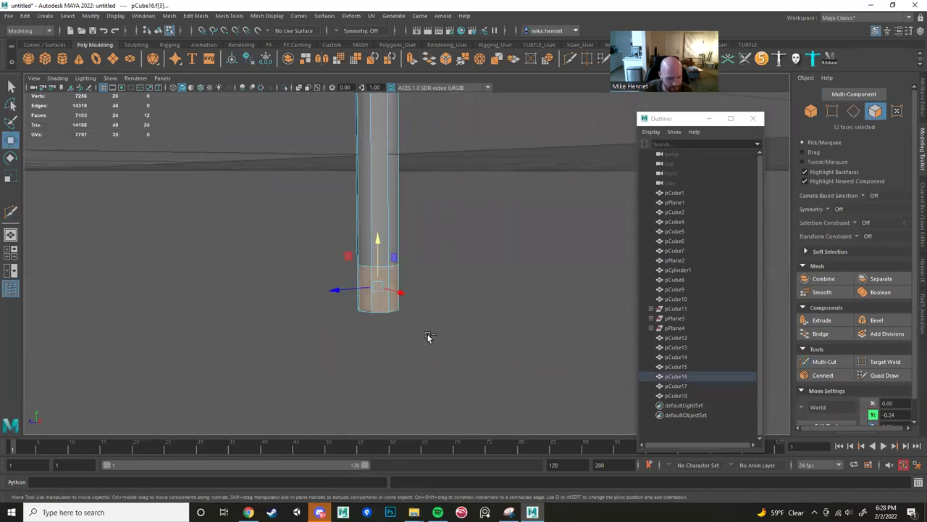
key("ctrl+e")
key("r")
left_click_drag(378, 288, 382, 289)
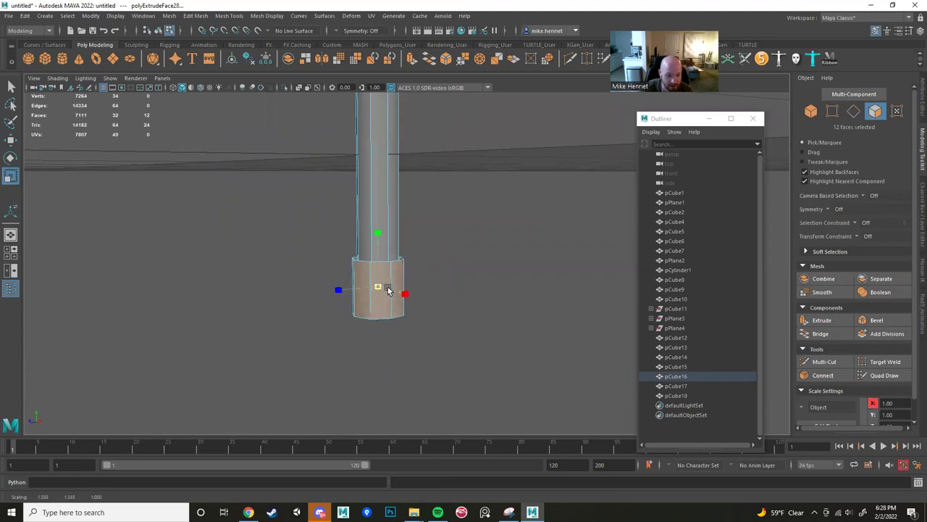
Lower the pommel faces slightly to about Y -0.27.
key("w")
left_click_drag(379, 243, 396, 288)
scroll(381, 261, "down", 3)
key("r")
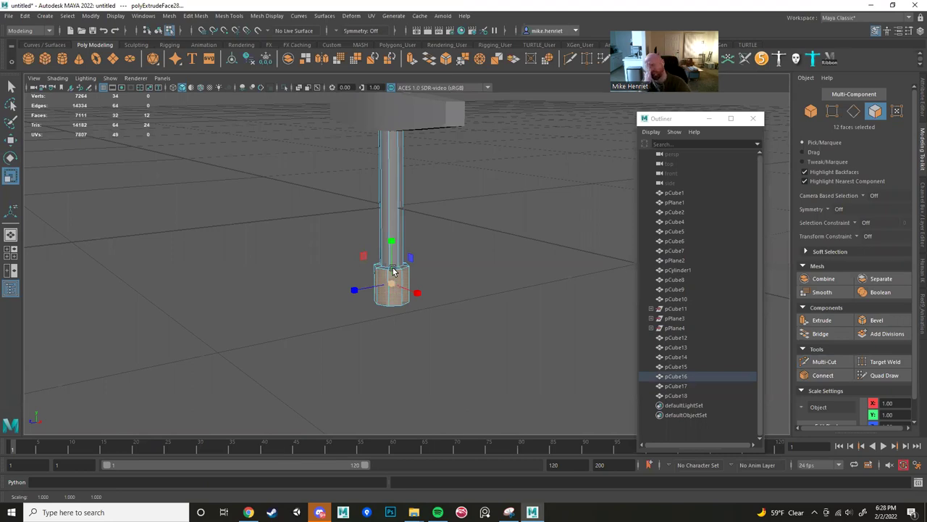
key("w")
left_click(392, 246)
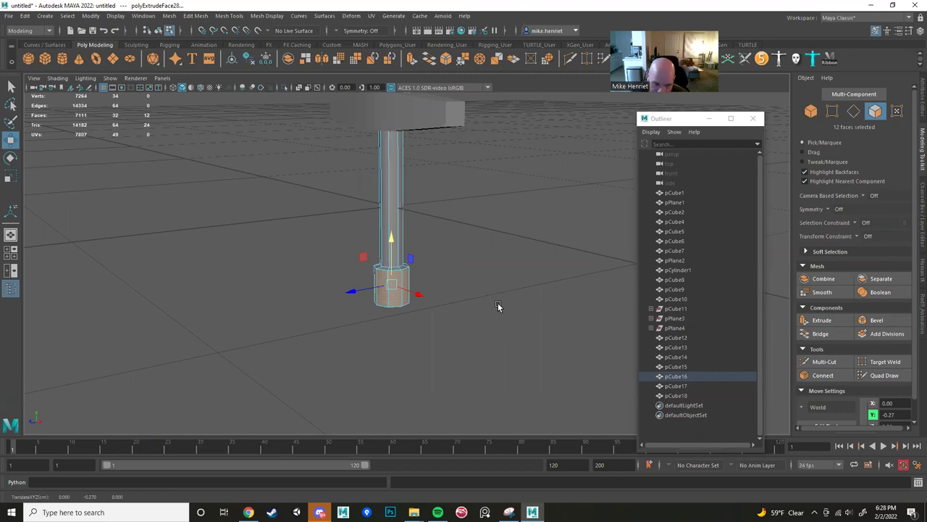
Create a new polygon cube near the sword.
left_click_drag(498, 302, 389, 158, "alt")
left_click(286, 131)
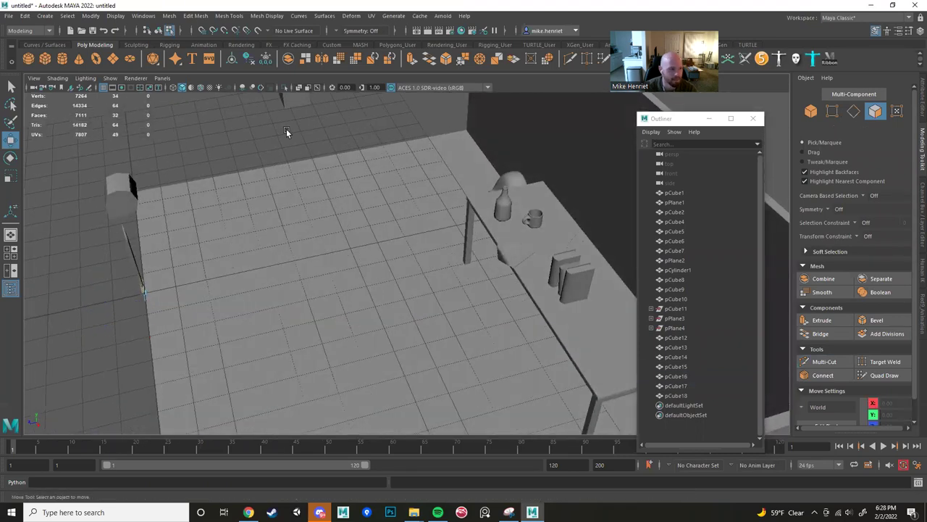
left_click(45, 59)
key("f")
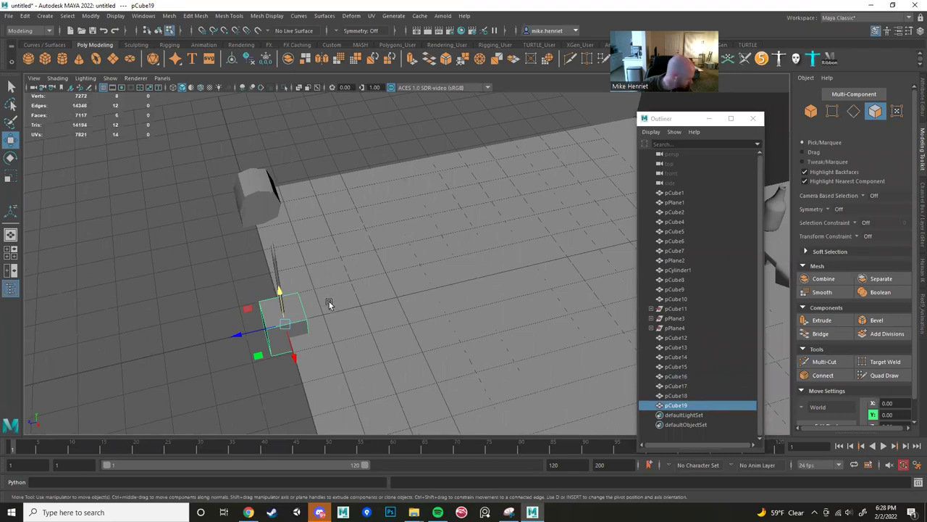
scroll(309, 276, "up", 3)
key("w")
left_click_drag(350, 301, 489, 203, "alt")
left_click_drag(519, 232, 421, 276, "alt")
Scale the cube into a tall, thin slab with about 0.90 in X and 2.10 in Y.
key("r")
left_click_drag(368, 236, 347, 161, "alt")
key("e")
key("r")
left_click_drag(325, 262, 354, 257)
left_click_drag(353, 257, 325, 247, "alt")
left_click_drag(338, 225, 380, 227)
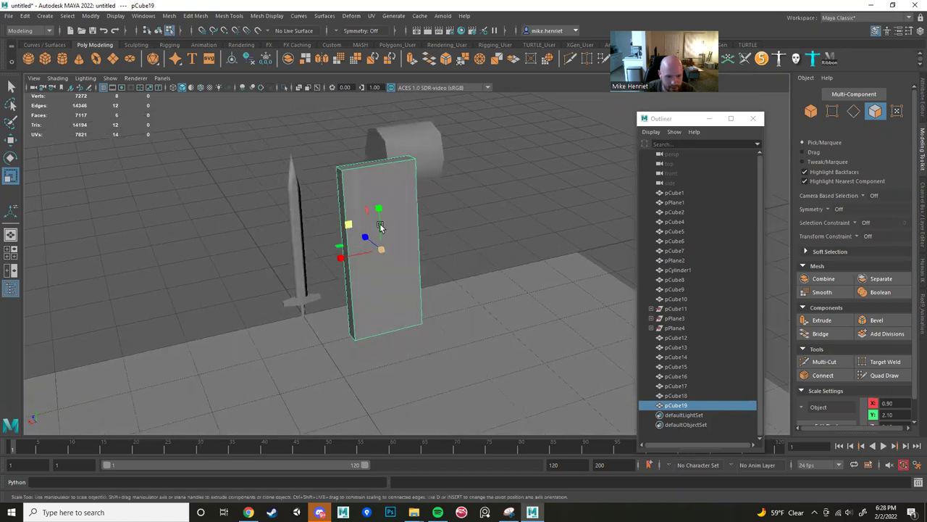
Move the slab into the room beside the table, enlarge it uniformly and raise it.
right_click_drag(376, 219, 445, 204)
left_click_drag(445, 205, 386, 321, "alt")
key("w")
left_click_drag(271, 290, 502, 296)
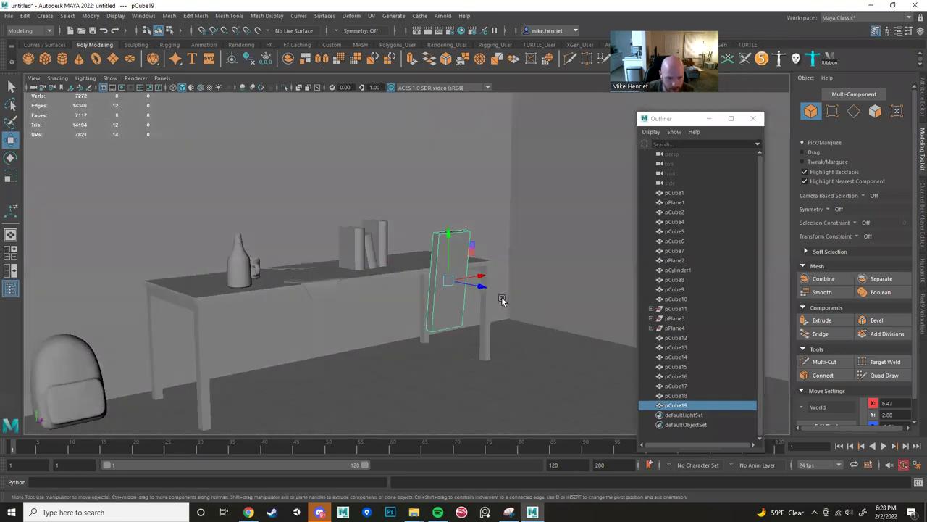
key("r")
left_click_drag(452, 281, 510, 299)
key("w")
left_click_drag(442, 234, 486, 213)
left_click_drag(500, 288, 354, 263, "alt")
Cut a centred vertical edge loop and two horizontal edge loops into the slab.
left_click(825, 364)
scroll(355, 263, "down", 1)
left_click_drag(467, 214, 370, 265, "alt")
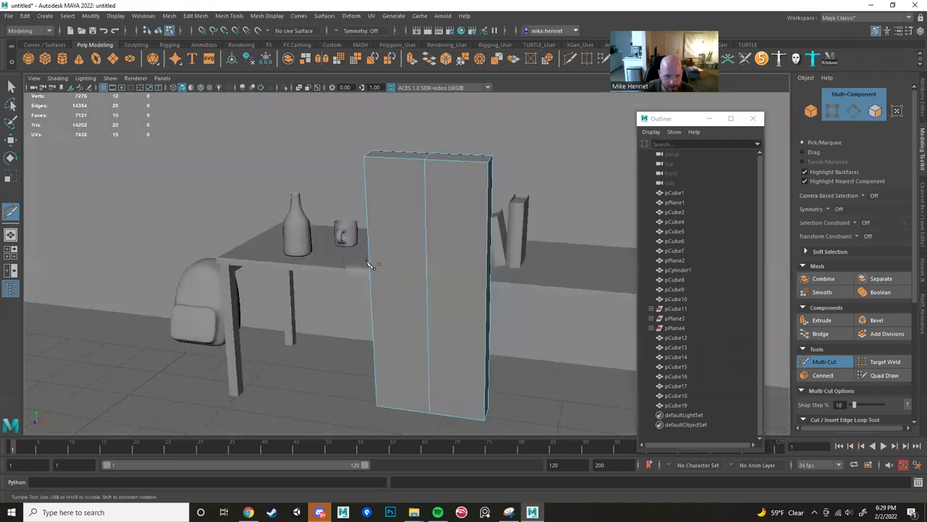
left_click_drag(443, 320, 391, 226, "alt")
Turn on Object X symmetry and move the slab's top corner vertices inward to taper its upper section.
right_click_drag(397, 221, 355, 210)
left_click_drag(297, 207, 486, 252)
right_click_drag(373, 229, 265, 213)
left_click(833, 210)
left_click(858, 227)
left_click_drag(433, 198, 245, 175, "alt")
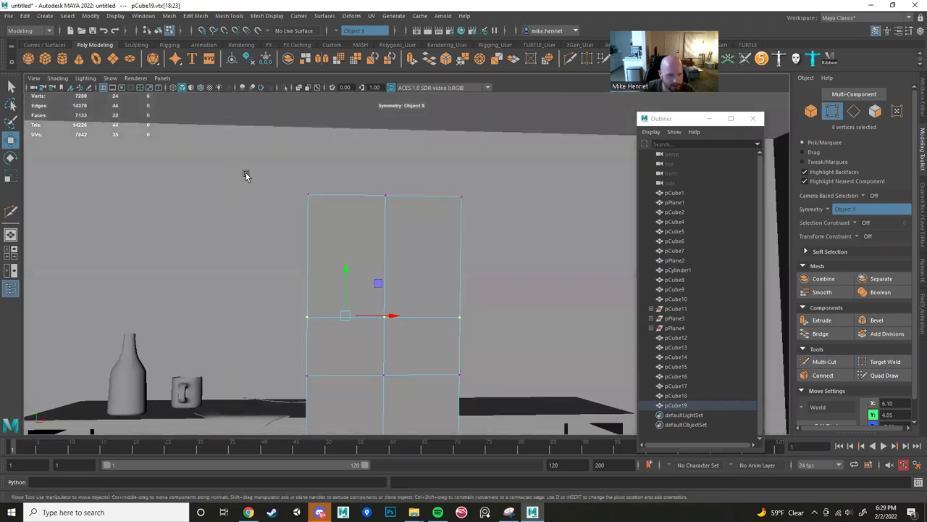
left_click_drag(344, 197, 371, 200)
scroll(361, 223, "down", 3)
middle_click_drag(405, 276, 427, 244, "alt")
scroll(427, 244, "up", 1)
Cut two closely spaced horizontal edge loops just above the base of the tapered section.
left_click(832, 362)
scroll(430, 261, "up", 3)
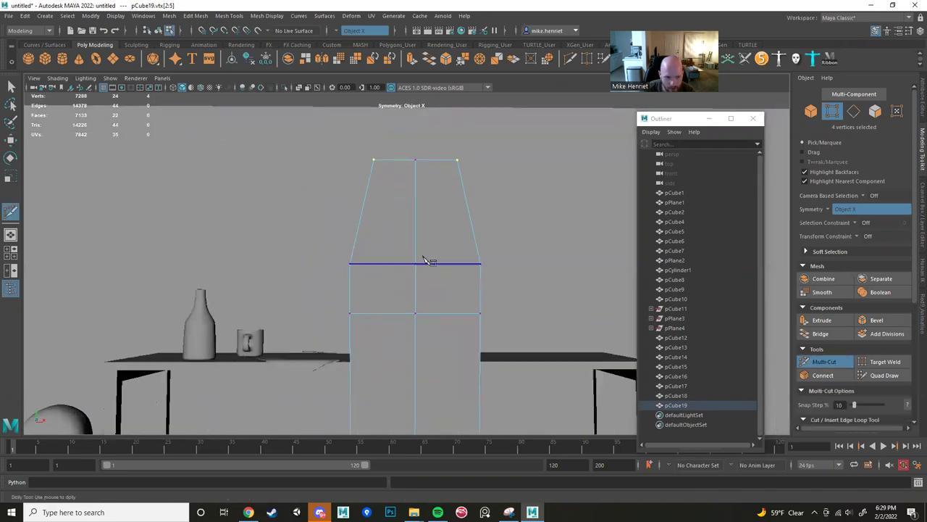
left_click(425, 237, "ctrl")
left_click_drag(406, 291, 418, 284, "alt")
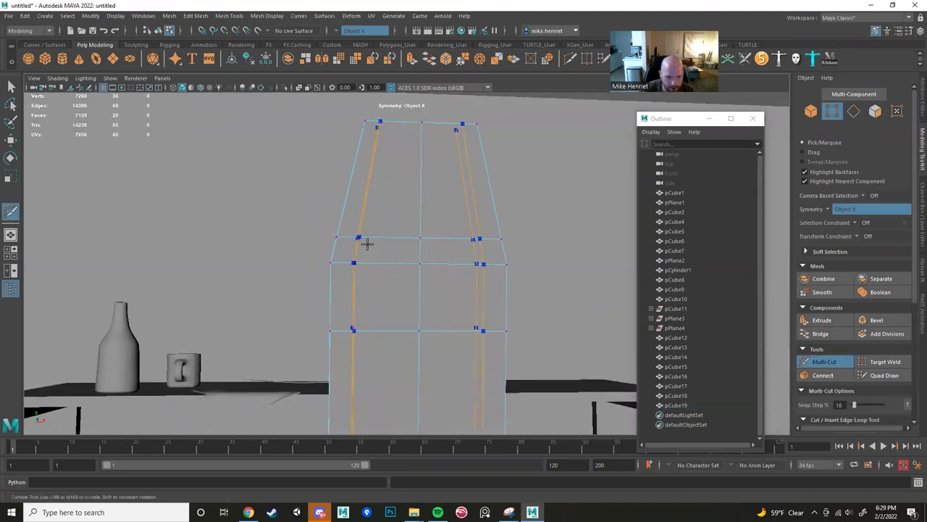
left_click(334, 250, "ctrl")
left_click_drag(336, 250, 398, 279, "alt")
Select the middle of the three close loops and scale its vertices inward to form a groove around the slab.
key("w")
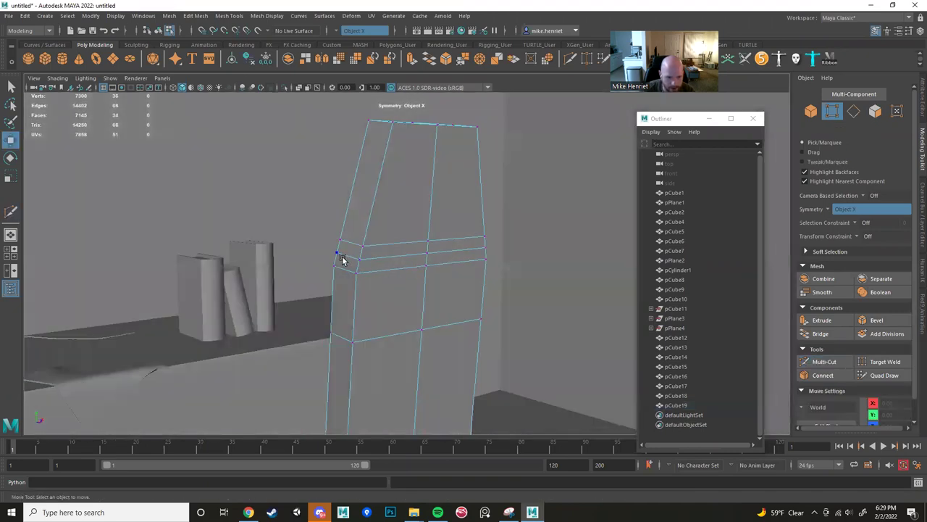
left_click(339, 253)
left_click_drag(352, 257, 430, 257, "alt")
key("r")
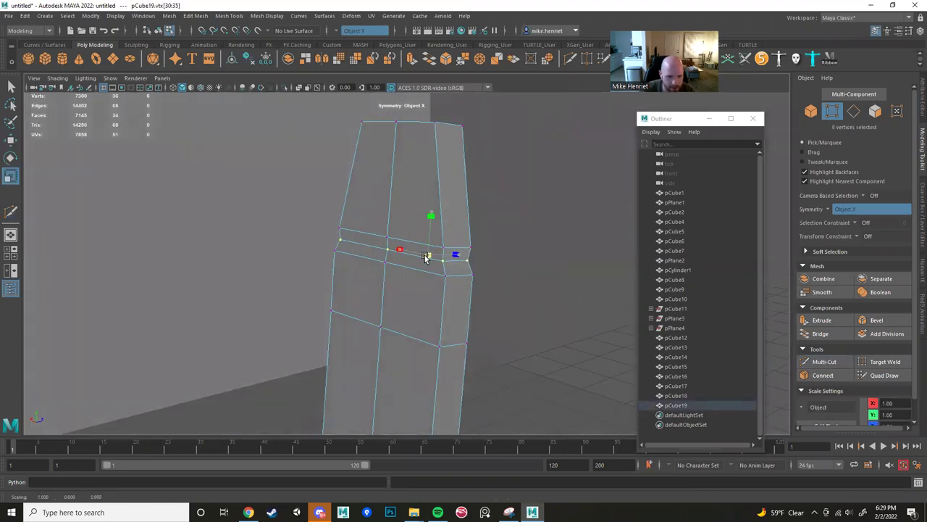
left_click_drag(411, 255, 379, 283, "alt")
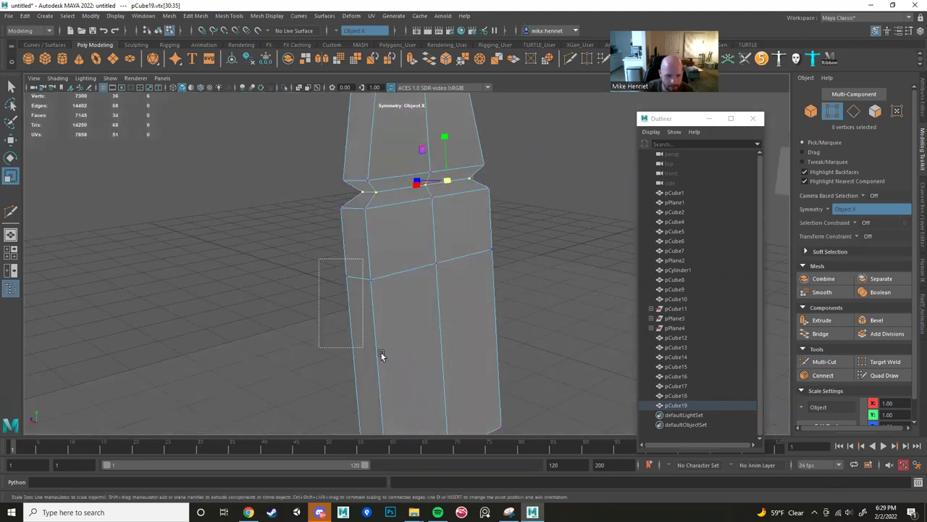
Select the outer vertices of the lower body and move them outward along X to widen it.
left_click_drag(381, 352, 383, 355)
left_click_drag(382, 355, 469, 339, "alt")
middle_click_drag(470, 339, 425, 231, "alt")
left_click_drag(425, 231, 429, 304, "alt")
left_click_drag(514, 396, 484, 307, "alt")
key("w")
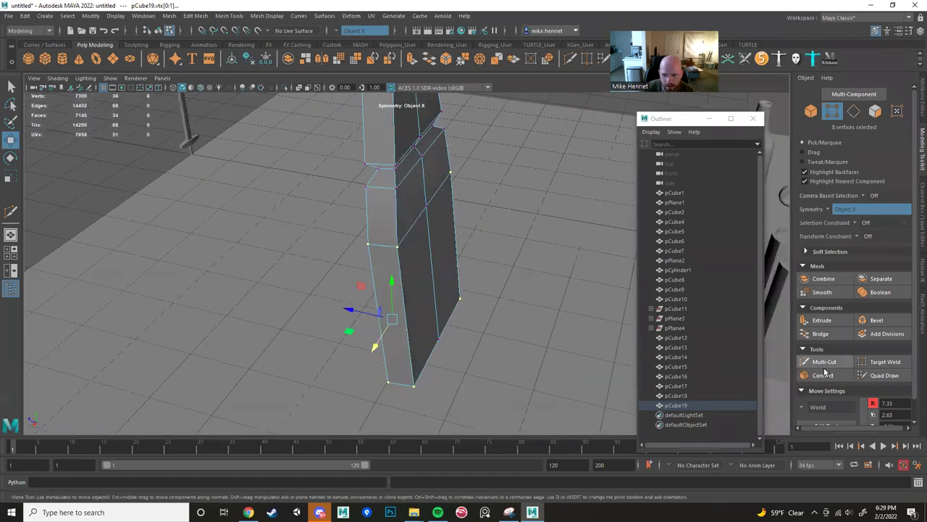
Cut a vertical edge loop on each side of the centre line and a horizontal loop near the bottom.
left_click(825, 364)
left_click_drag(439, 287, 372, 265, "alt")
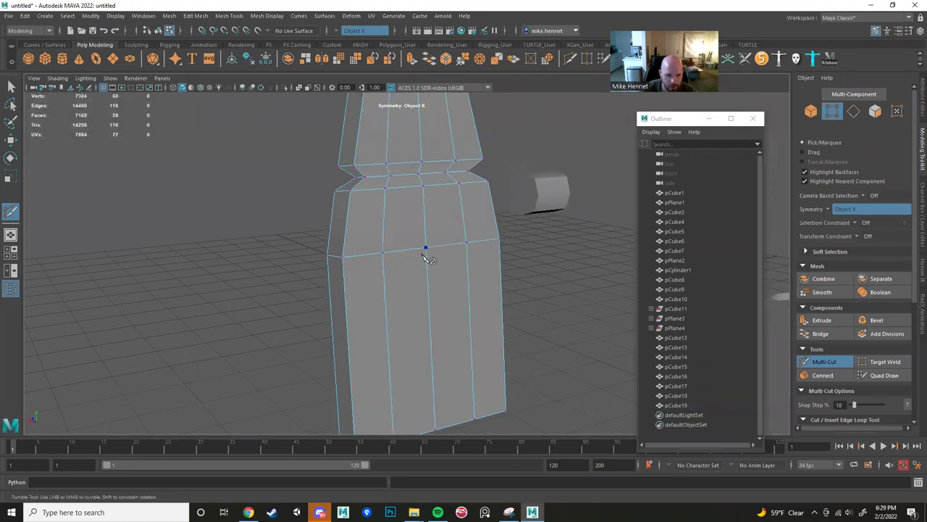
left_click_drag(448, 286, 439, 304, "alt")
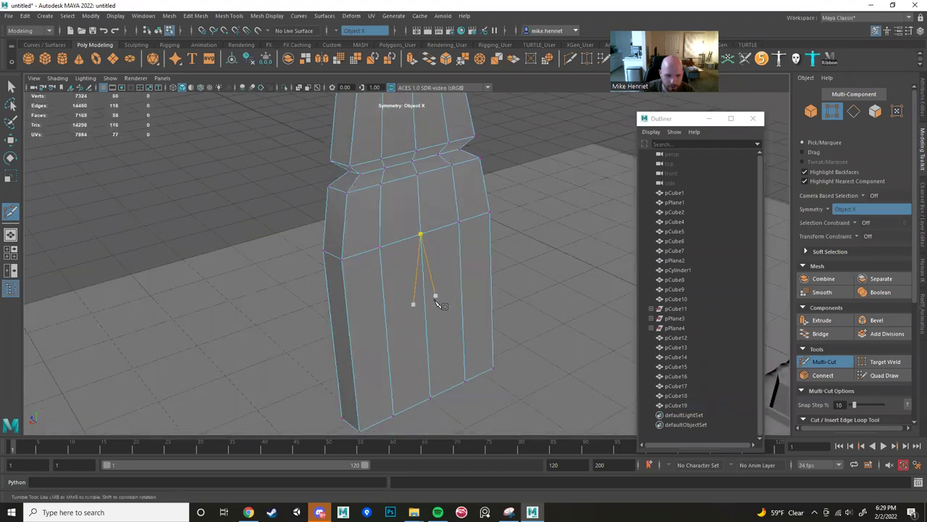
left_click(421, 365, "ctrl")
left_click_drag(420, 365, 457, 333, "alt")
middle_click_drag(460, 345, 448, 268, "alt")
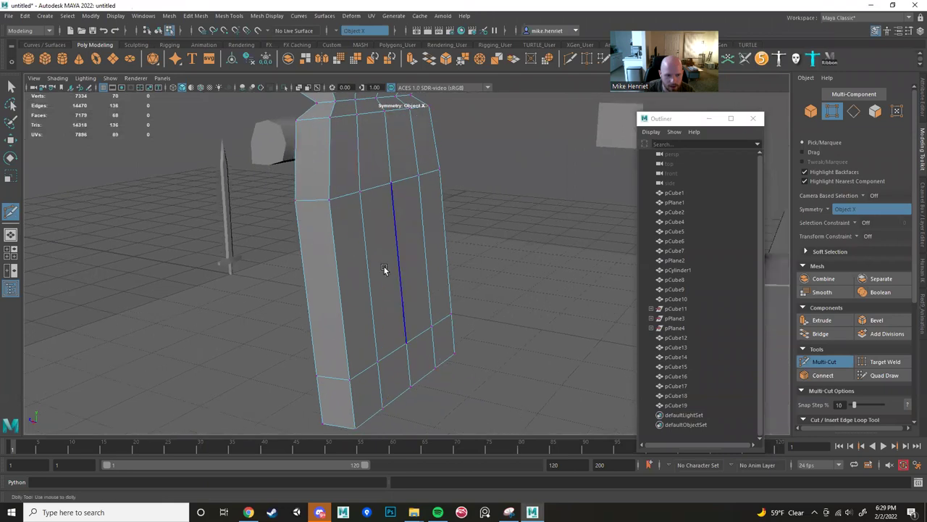
Extrude the two central front faces of the lower body with Local Translate Z 0.0521 and Offset 0.06.
key("w")
right_click_drag(420, 246, 423, 274)
left_click(393, 245)
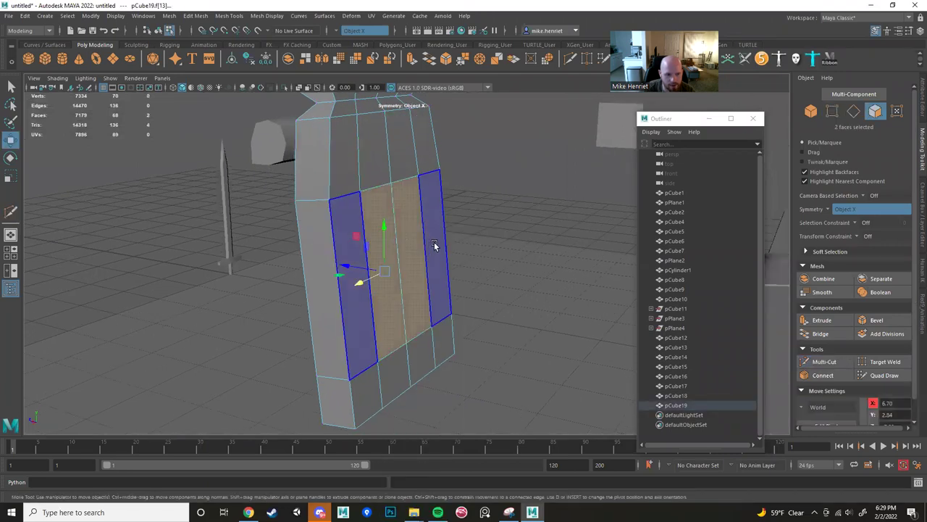
middle_click_drag(436, 249, 435, 289, "alt")
left_click_drag(426, 292, 427, 316, "alt")
key("ctrl+e")
left_click_drag(562, 207, 563, 207)
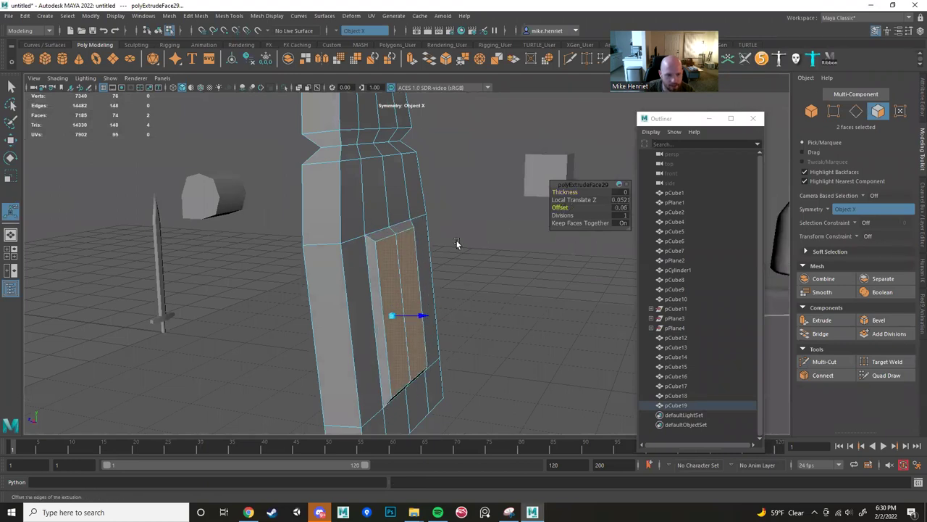
Select the front panel's upper corner vertices on both sides and move them down to angle its top edge.
left_click_drag(457, 242, 396, 233, "alt")
right_click_drag(387, 227, 349, 214)
left_click(389, 231)
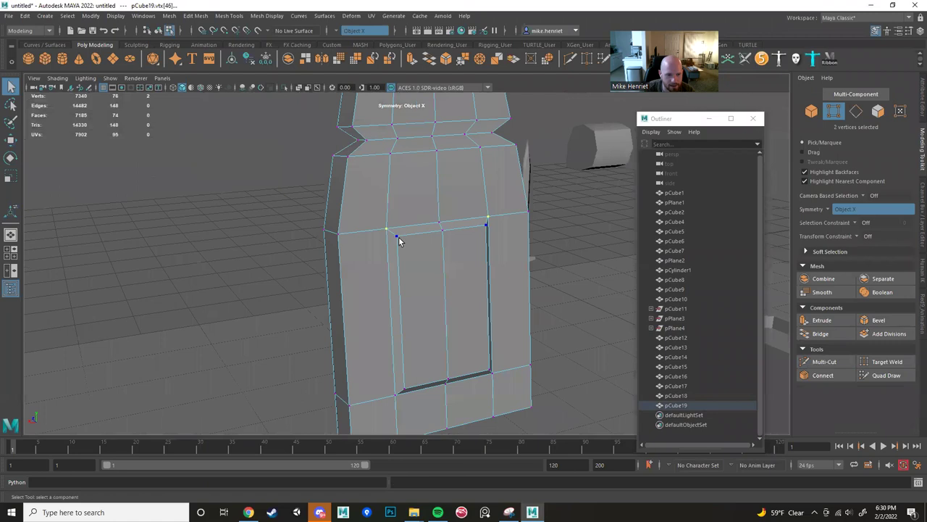
left_click_drag(404, 250, 399, 281, "alt")
key("w")
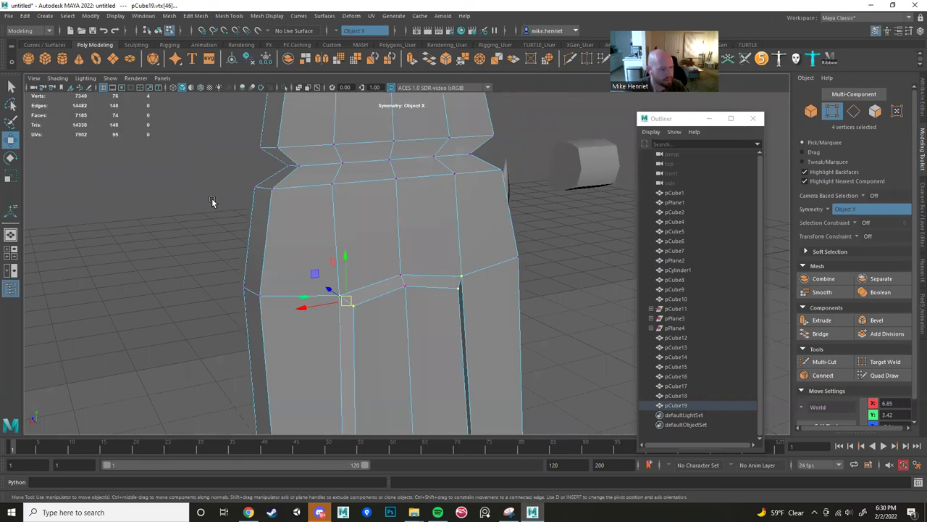
left_click_drag(350, 205, 463, 231, "alt")
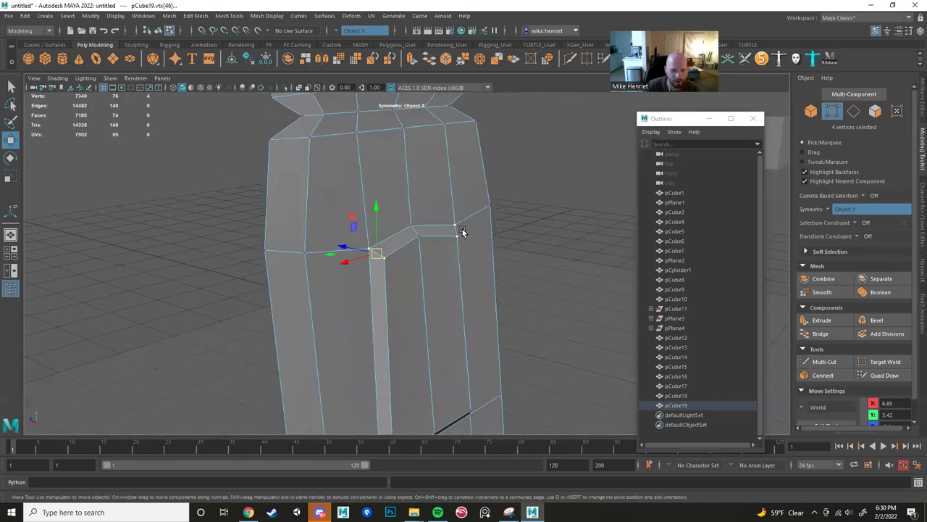
Cut a horizontal edge loop around the lower body through the upper part of the front panel.
left_click(822, 366)
left_click(358, 326, "ctrl")
left_click_drag(360, 324, 375, 288, "alt")
scroll(384, 315, "down", 6)
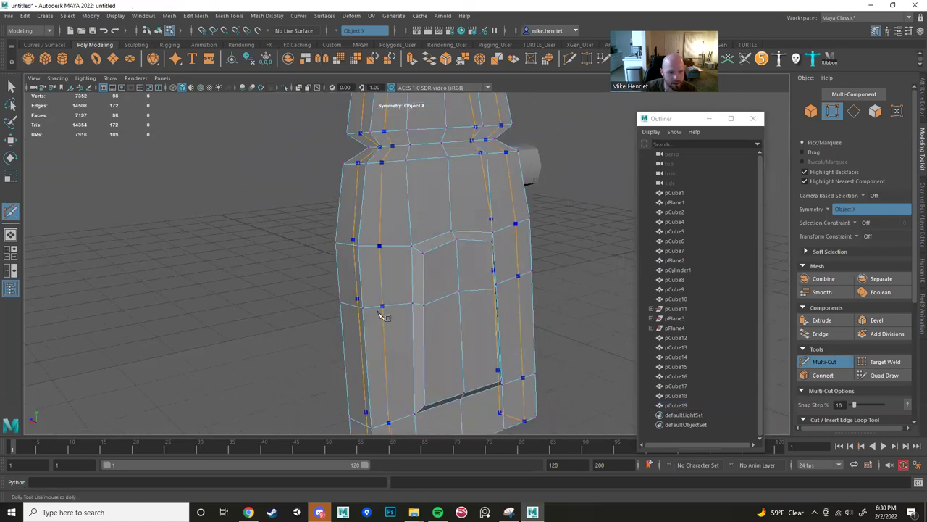
Cut two horizontal edge loops across the tapered upper section, one near its base and one near its top.
right_click_drag(409, 305, 361, 311, "alt")
left_click_drag(361, 311, 378, 281, "alt")
middle_click_drag(378, 281, 386, 307, "alt")
left_click_drag(389, 312, 344, 280, "alt")
key("w")
right_click_drag(362, 253, 362, 271)
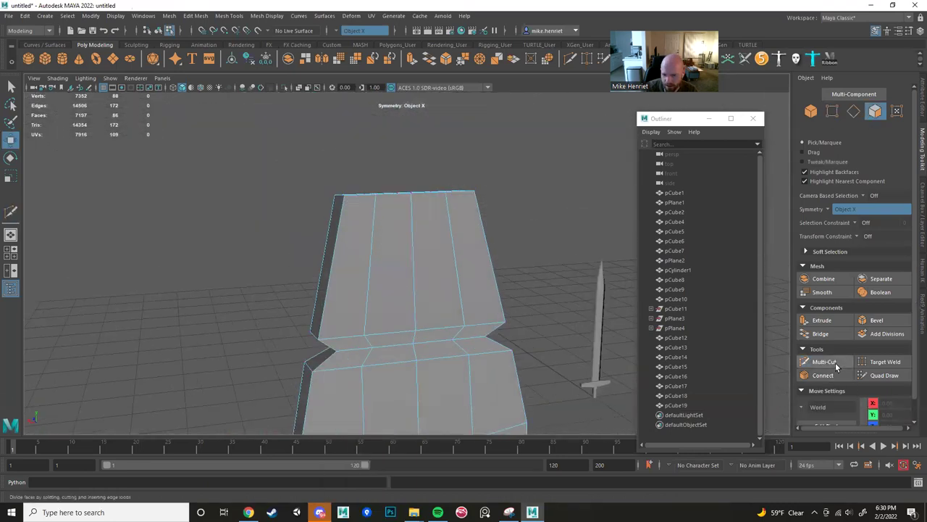
left_click(835, 362)
left_click(363, 335)
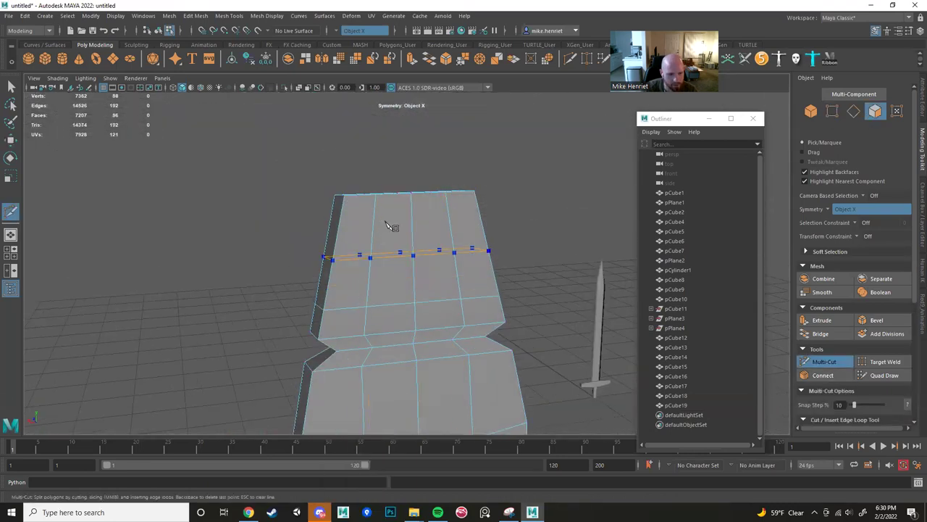
Select the vertices of the upper section's two inner loops and try widening them along X, undoing the scale.
key("w")
right_click_drag(396, 247, 349, 243)
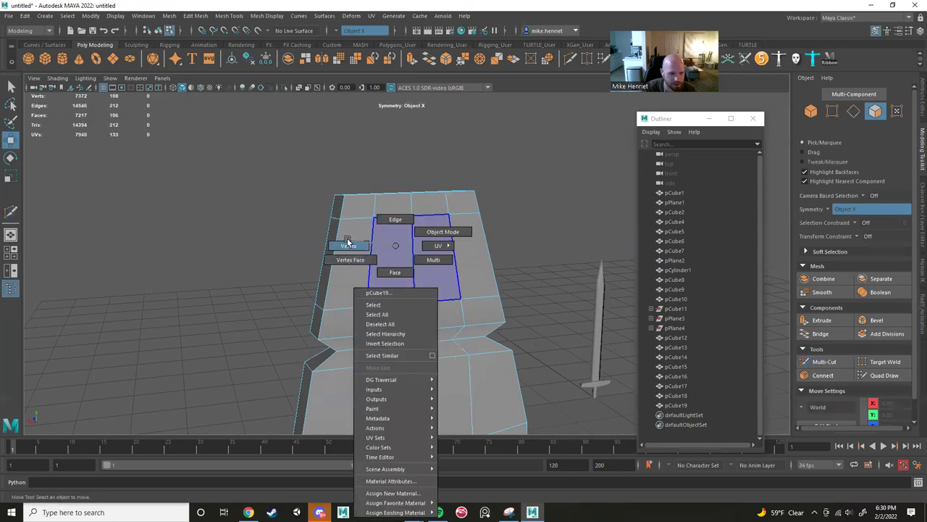
left_click_drag(349, 243, 332, 244, "alt")
left_click_drag(549, 308, 546, 308)
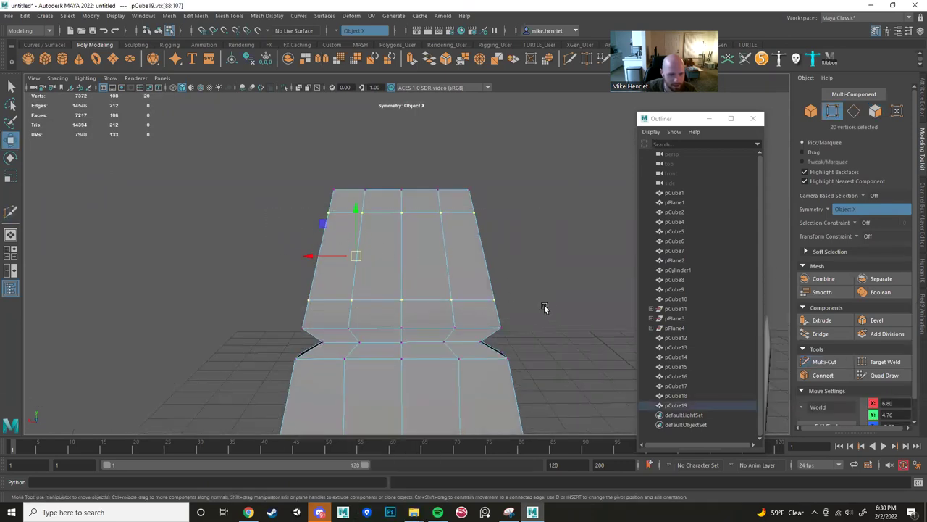
key("r")
left_click_drag(311, 257, 303, 261)
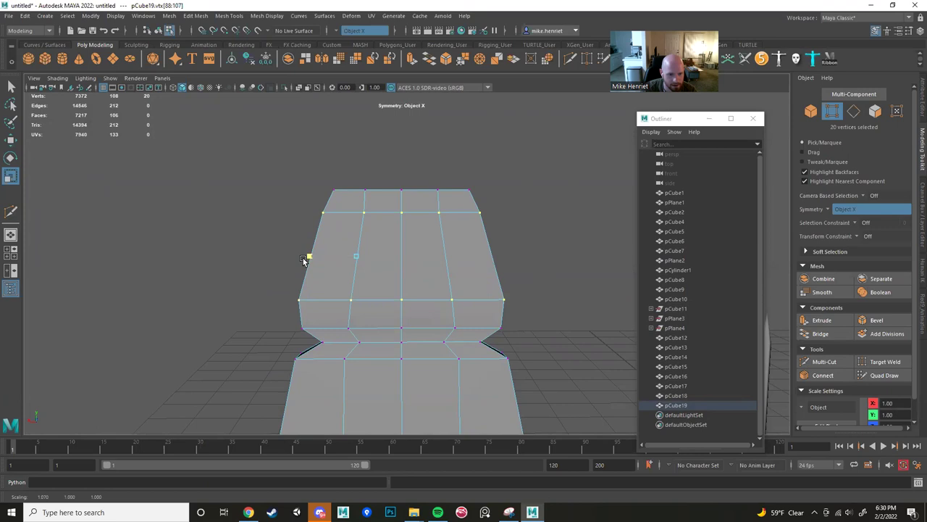
key("ctrl+z")
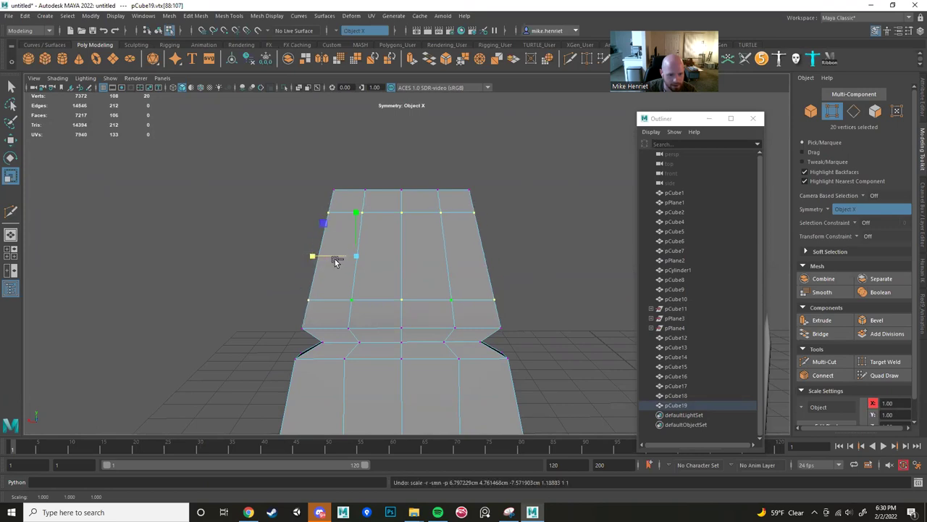
Extrude the front faces of the tapered upper section, including the band beneath them, and move them forward to thicken it.
key("w")
left_click_drag(310, 256, 416, 201)
right_click_drag(416, 201, 412, 227)
left_click(411, 197)
left_click(412, 197, "shift")
left_click(423, 237, "shift")
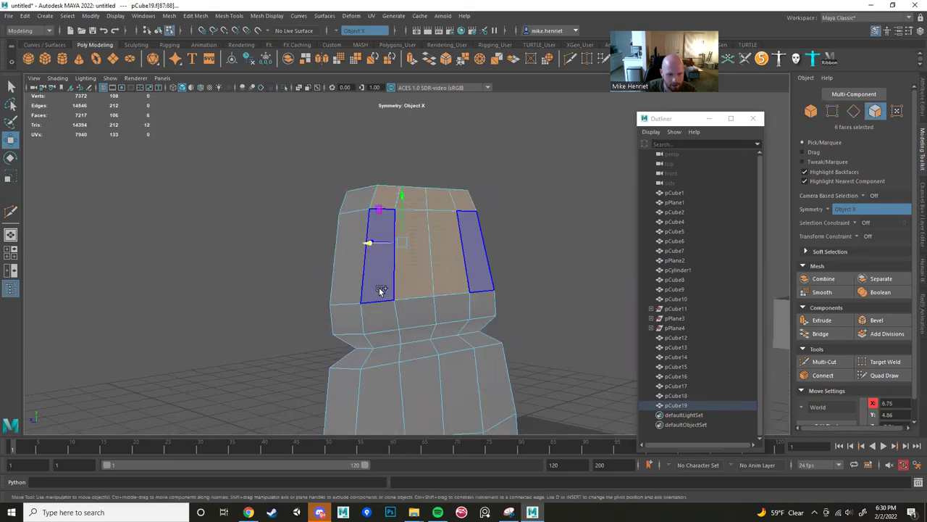
left_click(380, 291, "shift")
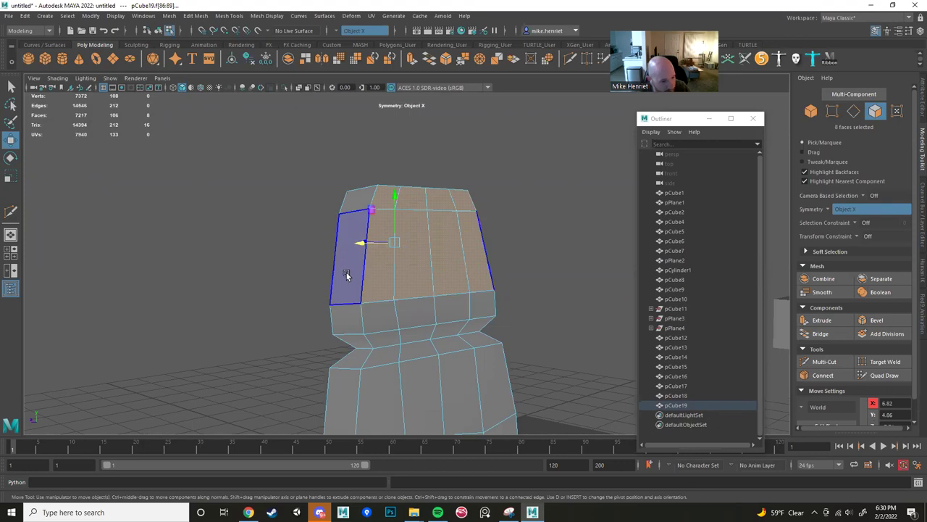
left_click(379, 314, "shift")
left_click(430, 313, "shift")
left_click(449, 332, "shift")
left_click(474, 324, "shift")
left_click_drag(461, 317, 484, 288, "alt")
key("ctrl+e")
key("w")
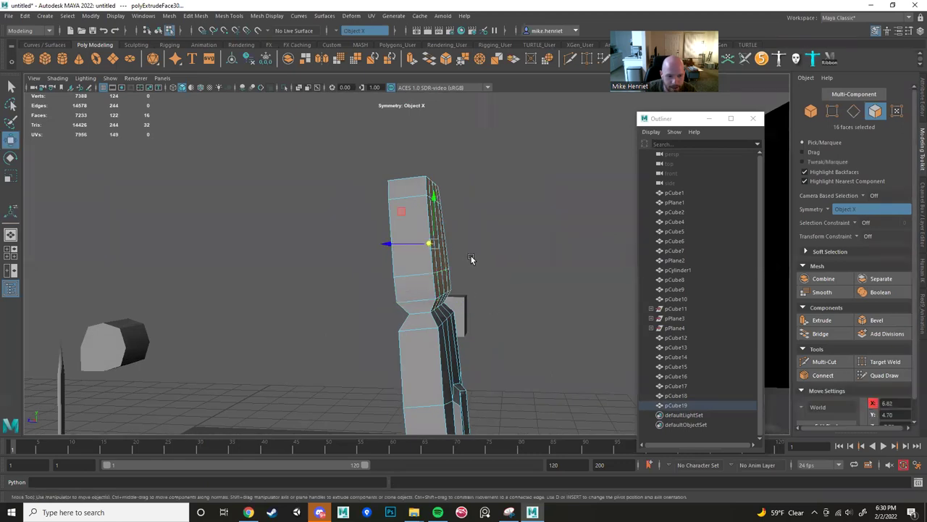
left_click_drag(405, 209, 433, 210)
key("r")
left_click_drag(472, 248, 348, 254, "alt")
key("w")
Select the upper section's top vertices and move them to reshape the slab's top edge.
right_click_drag(360, 208, 325, 206)
left_click_drag(369, 195, 353, 207)
scroll(353, 293, "down", 4)
left_click_drag(353, 292, 442, 283, "alt")
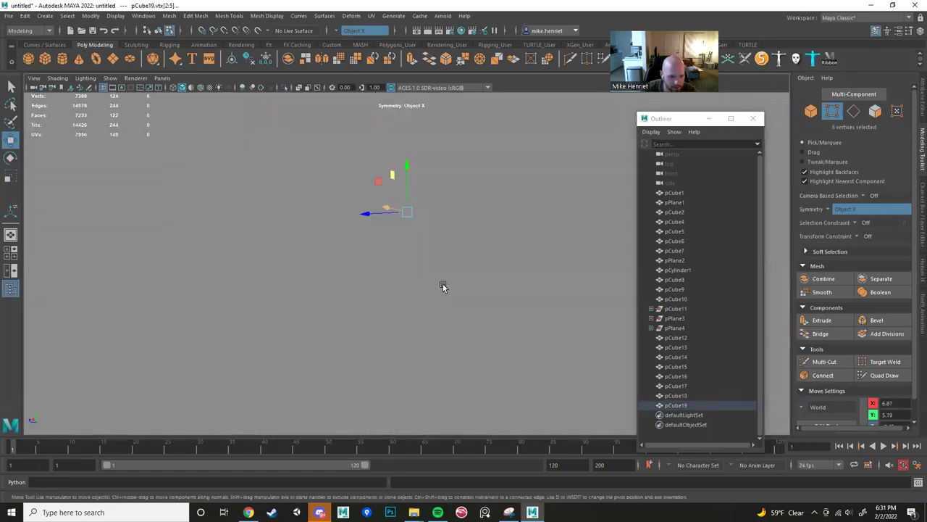
middle_click_drag(443, 283, 376, 251, "alt")
scroll(377, 250, "up", 5)
left_click_drag(376, 251, 381, 275, "alt")
middle_click_drag(381, 276, 409, 211, "alt")
Extrude the lower body's front faces around the panel with an offset, leaving out the bottom row, and return to object mode.
right_click_drag(370, 221, 352, 226)
left_click(379, 217, "shift")
left_click(363, 307, "shift")
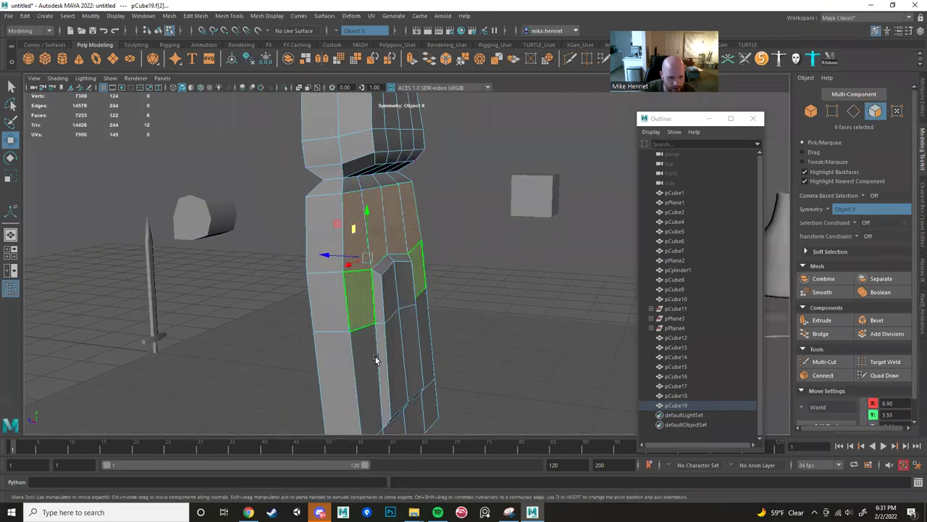
left_click_drag(377, 360, 362, 385, "alt")
left_click(363, 385, "shift")
middle_click_drag(365, 378, 384, 294, "alt")
left_click(365, 374, "shift")
left_click_drag(386, 350, 388, 370, "alt")
key("ctrl+z")
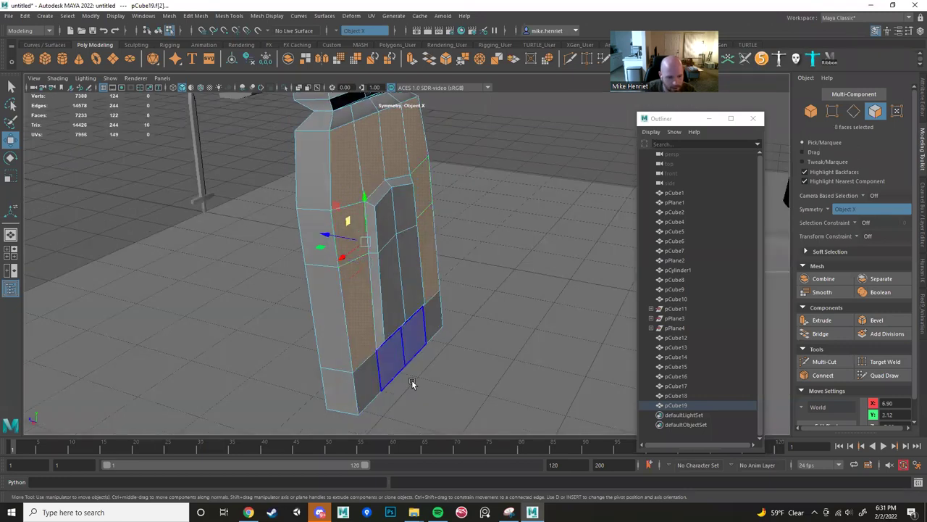
left_click_drag(439, 342, 448, 337, "alt")
key("ctrl+e")
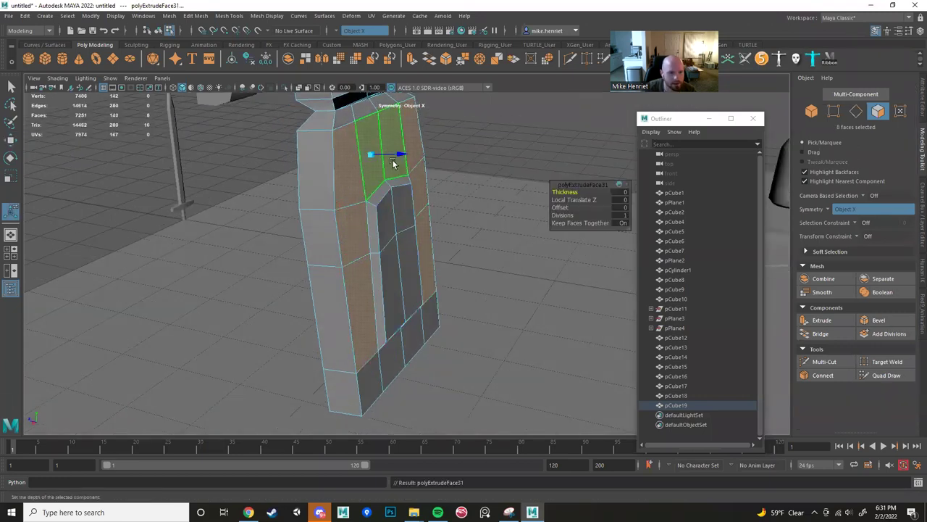
left_click_drag(393, 149, 422, 160, "alt")
left_click_drag(565, 206, 553, 191)
left_click_drag(491, 195, 452, 292, "alt")
right_click_drag(399, 215, 438, 203)
left_click_drag(438, 202, 380, 304, "alt")
Soften all edges of the whole slab prop and deselect it.
left_click(441, 311)
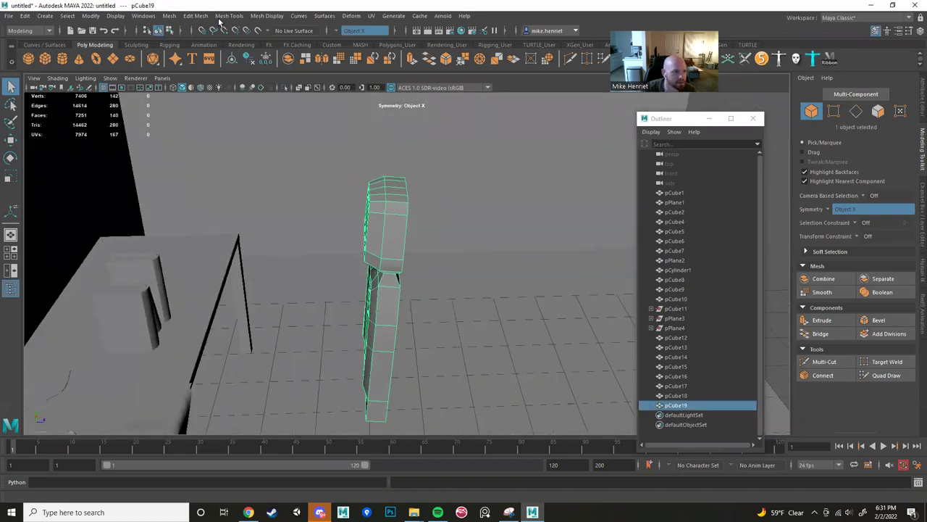
left_click(269, 18)
left_click(292, 102)
key("w")
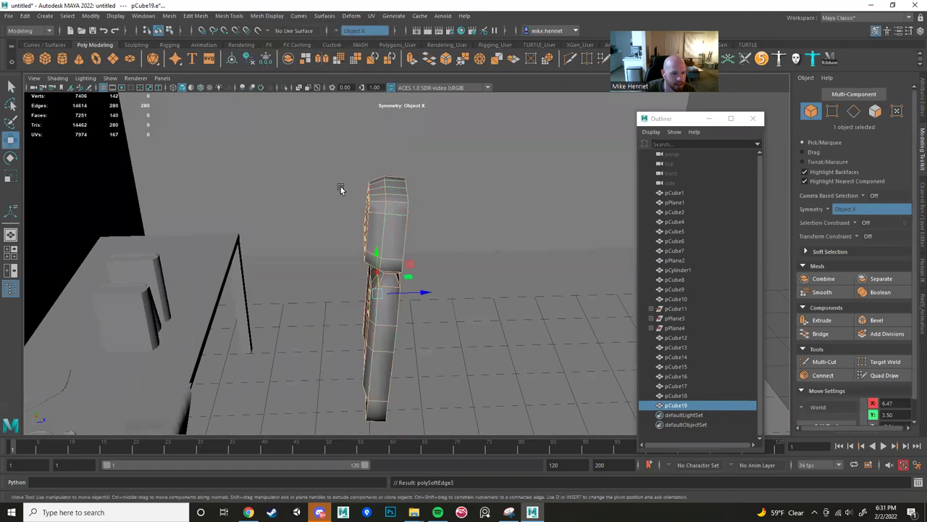
left_click_drag(340, 186, 501, 187, "alt")
left_click(502, 188)
Select the edges outlining the slab's front panel along its top and sides and harden them.
left_click_drag(492, 251, 528, 268, "alt")
scroll(444, 329, "up", 5)
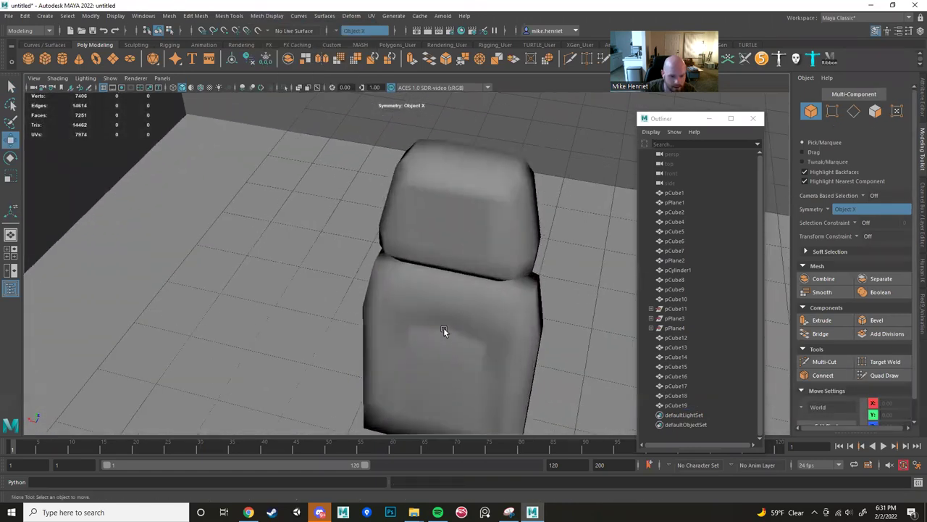
left_click_drag(443, 329, 524, 310, "alt")
scroll(524, 307, "up", 2)
middle_click_drag(524, 307, 446, 230, "alt")
left_click(445, 230)
right_click_drag(410, 230, 410, 204)
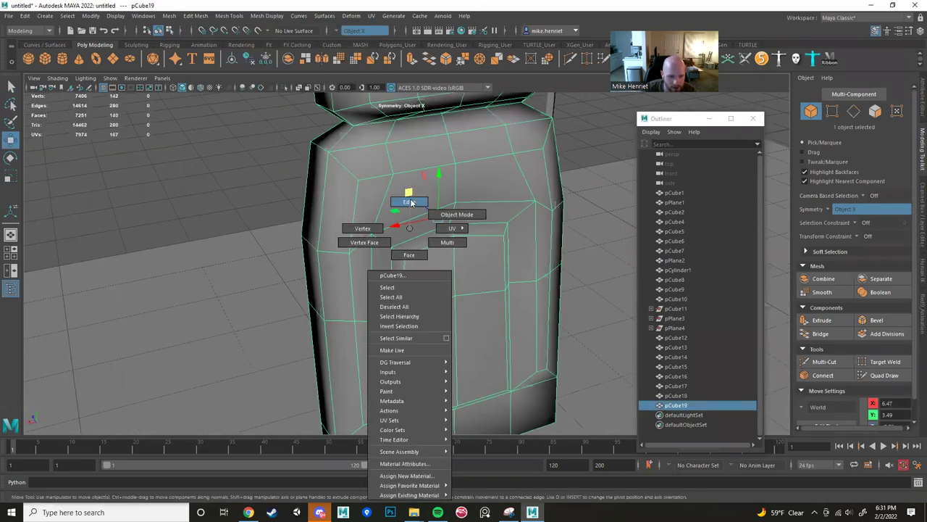
left_click(418, 237)
left_click(509, 247, "shift")
left_click(511, 350, "shift")
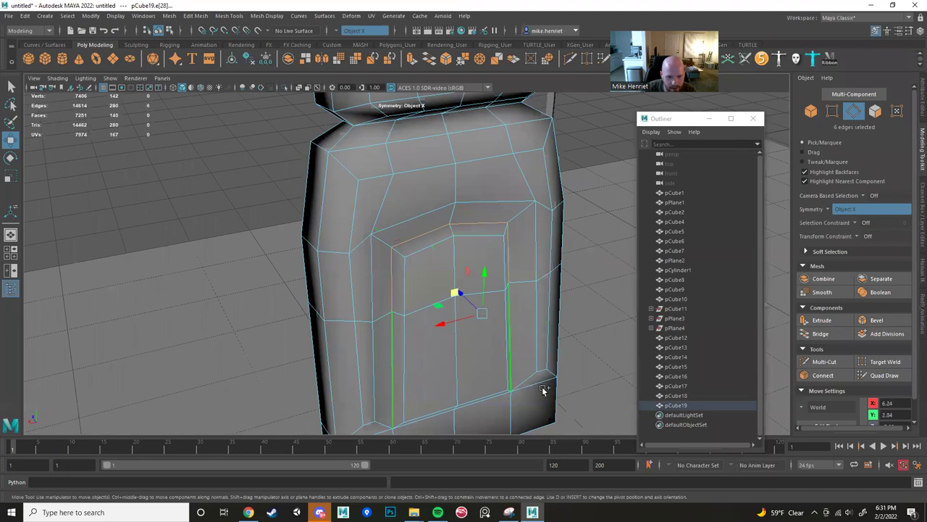
left_click(266, 16)
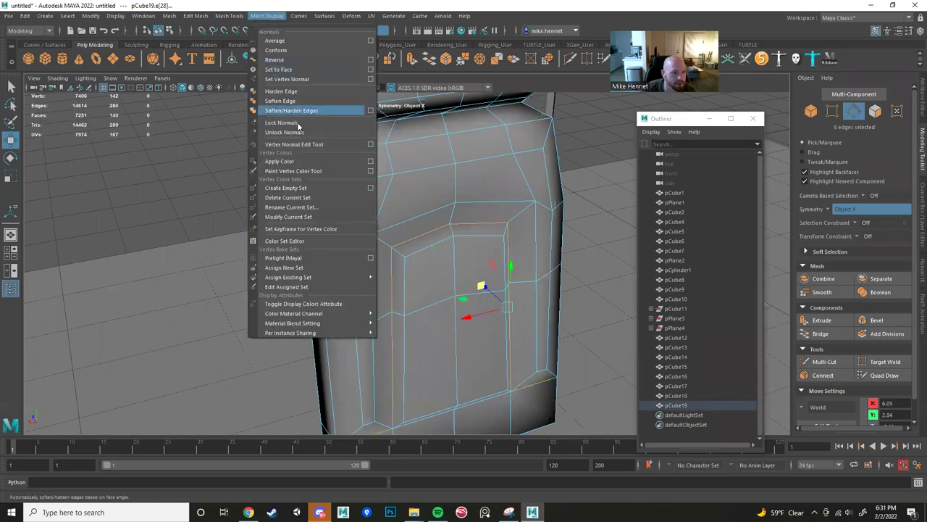
left_click(279, 92)
right_click_drag(492, 184, 539, 166)
Examine the softened slab alongside the other props in the room.
left_click_drag(540, 166, 383, 271, "alt")
scroll(405, 174, "down", 5)
middle_click_drag(382, 271, 382, 176, "alt")
left_click_drag(382, 175, 330, 235, "alt")
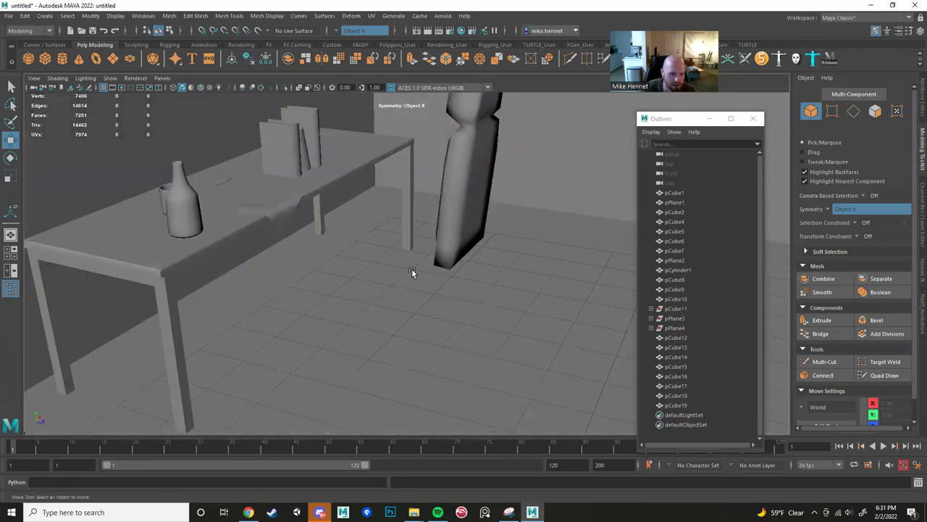
scroll(474, 275, "down", 8)
left_click_drag(530, 277, 500, 277, "alt")
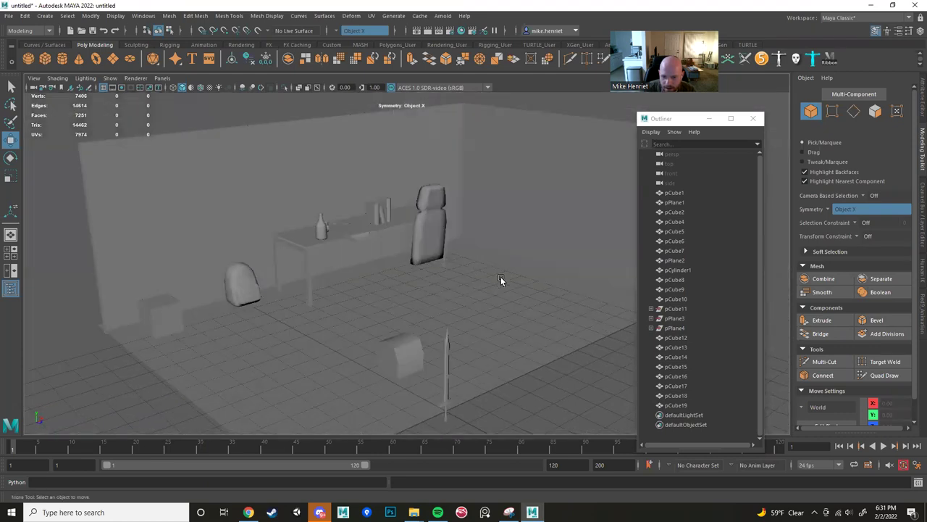
middle_click_drag(501, 277, 447, 245, "alt")
scroll(448, 245, "up", 4)
left_click_drag(448, 245, 450, 228, "alt")
scroll(449, 228, "down", 4)
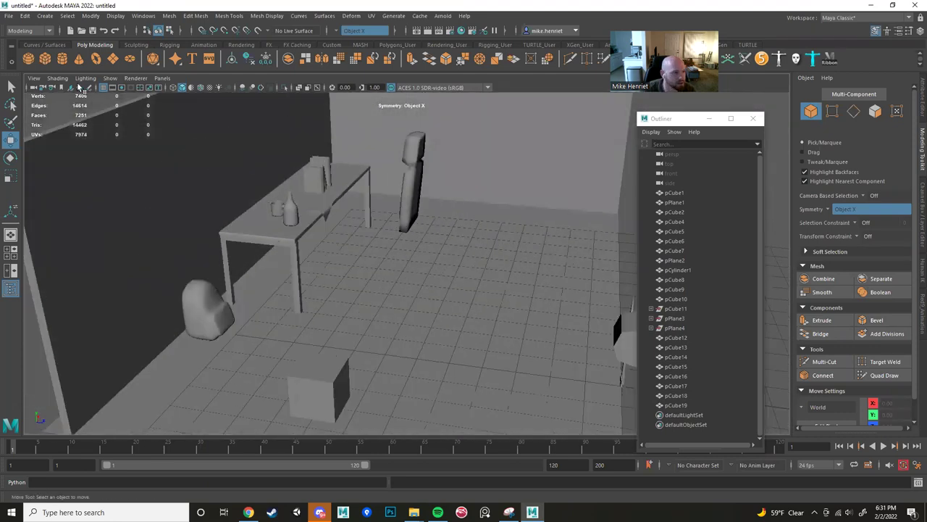
Add a polygon cube and move it onto the room's open floor at about X 0.42, Y 0.53.
left_click(45, 60)
scroll(500, 254, "down", 4)
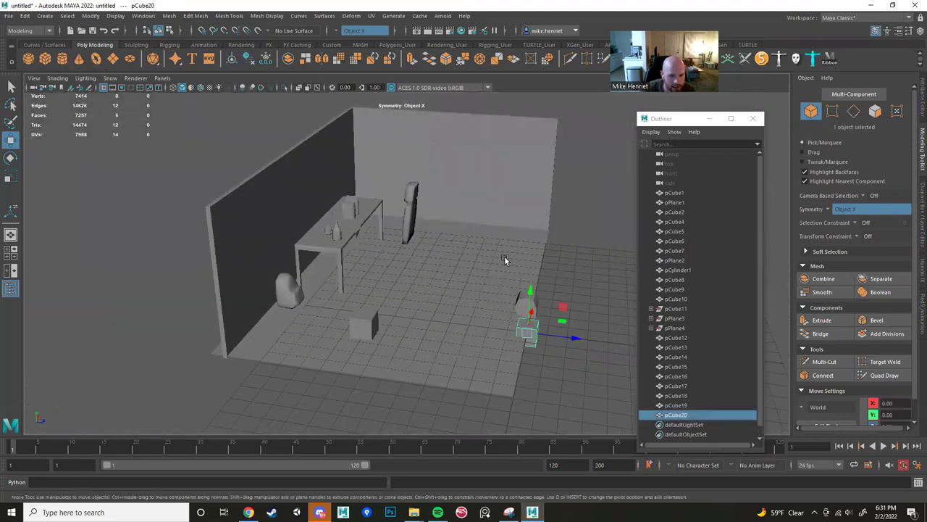
middle_click_drag(504, 255, 276, 203, "alt")
scroll(277, 203, "up", 4)
left_click_drag(276, 203, 207, 269, "alt")
middle_click_drag(207, 269, 393, 258, "alt")
scroll(393, 258, "up", 2)
middle_click_drag(321, 232, 360, 255, "alt")
left_click_drag(348, 270, 334, 244)
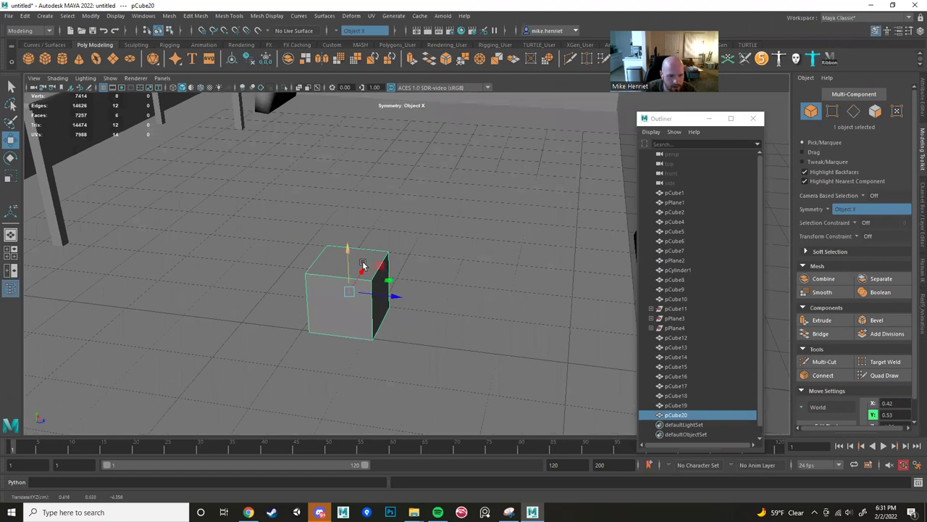
Stretch the new cube along Z into a long box.
key("r")
left_click_drag(392, 296, 483, 323)
middle_click_drag(479, 325, 477, 228, "alt")
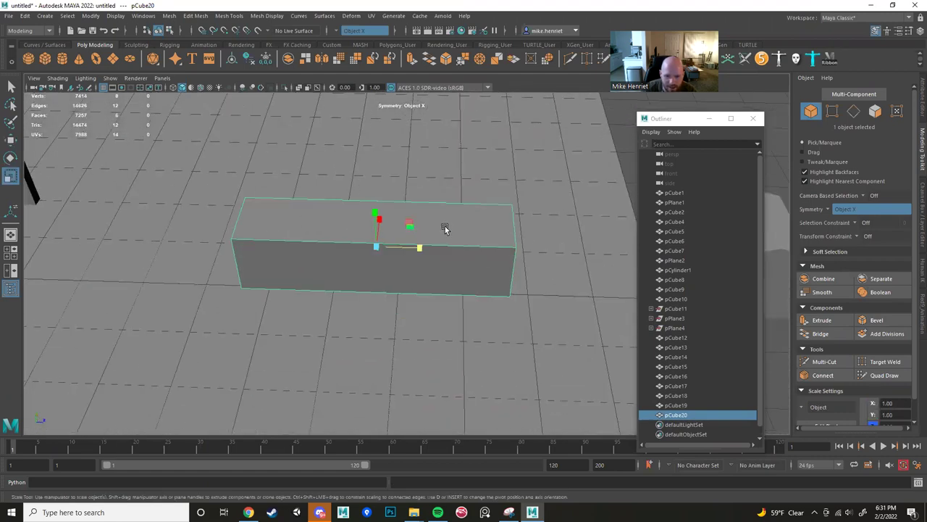
Cut an edge loop across the long box around its middle with the Multi-Cut tool.
right_click_drag(453, 219, 505, 227)
left_click(511, 232)
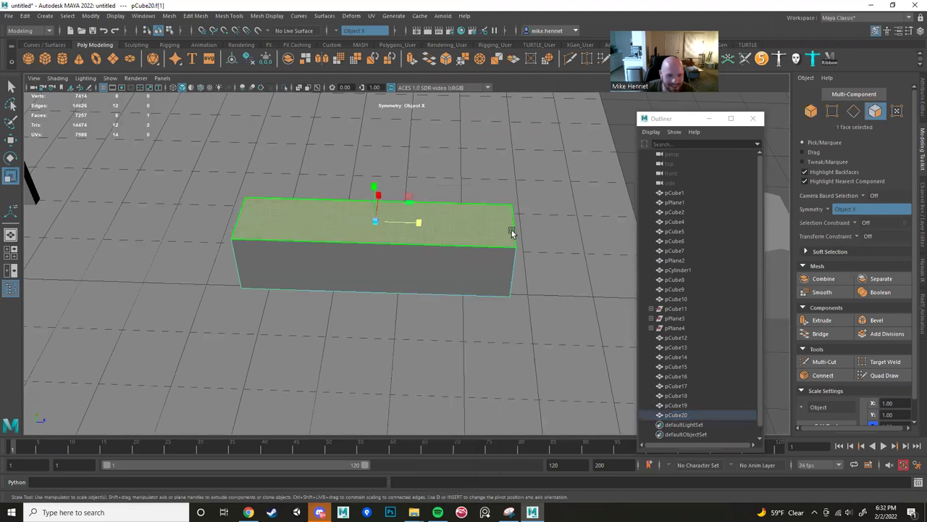
left_click(823, 361)
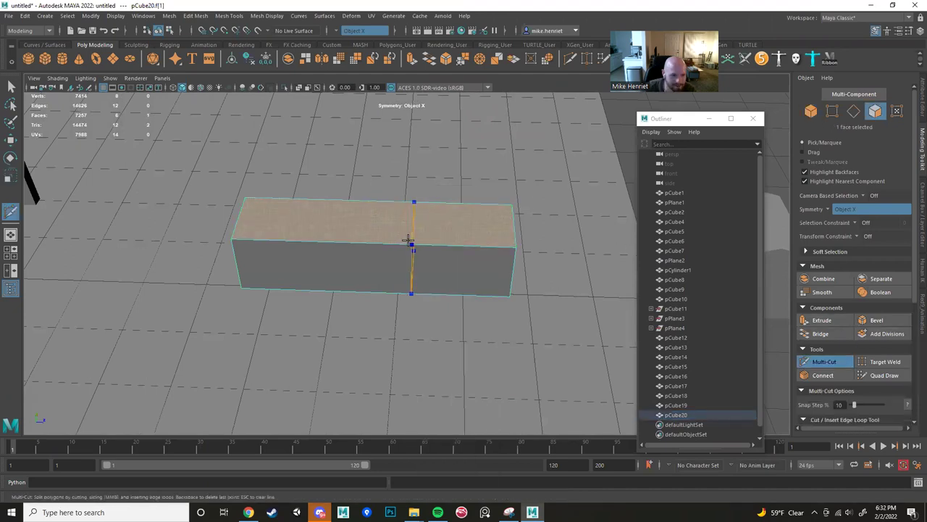
left_click(412, 246, "ctrl")
Try cutting a lengthwise edge loop through the box with Object X symmetry on, and undo it.
left_click_drag(441, 248, 393, 247, "alt")
middle_click(370, 277, "ctrl")
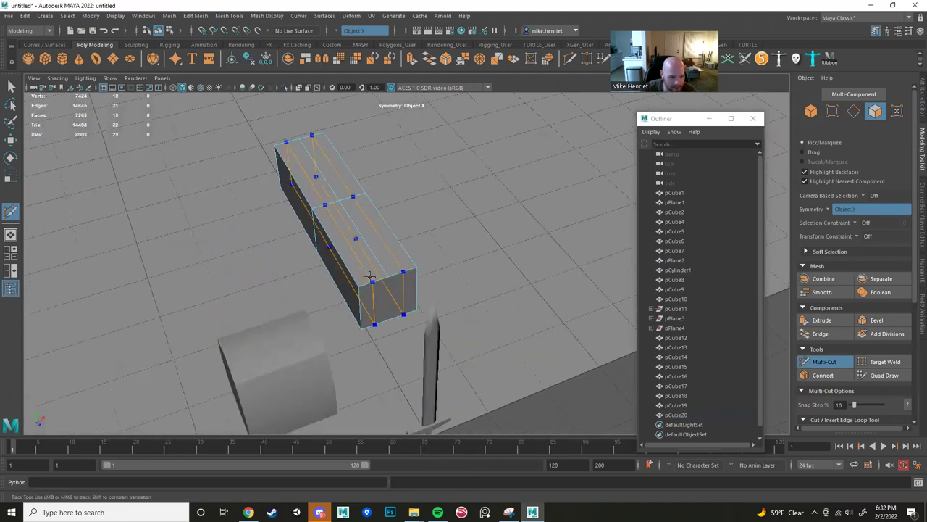
left_click_drag(487, 245, 413, 236, "alt")
key("ctrl+z")
middle_click_drag(391, 224, 476, 262, "alt")
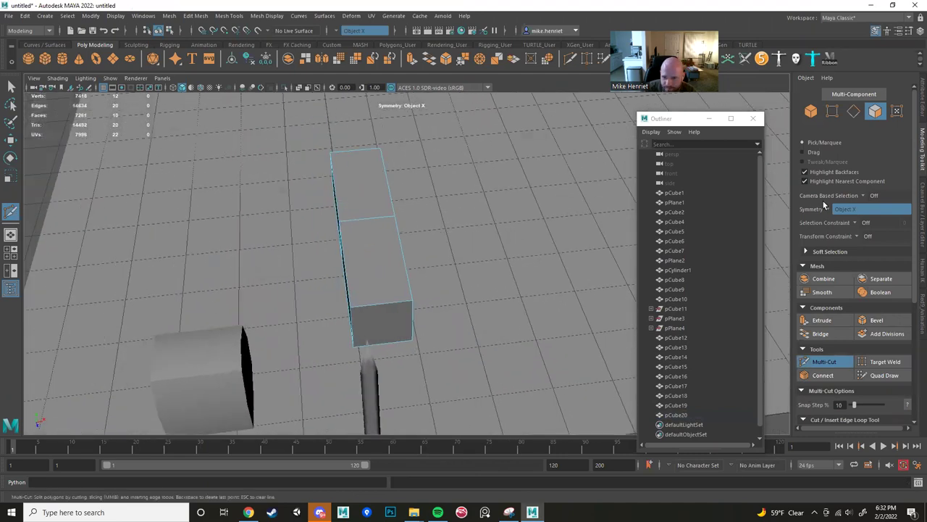
left_click_drag(404, 251, 481, 297, "alt")
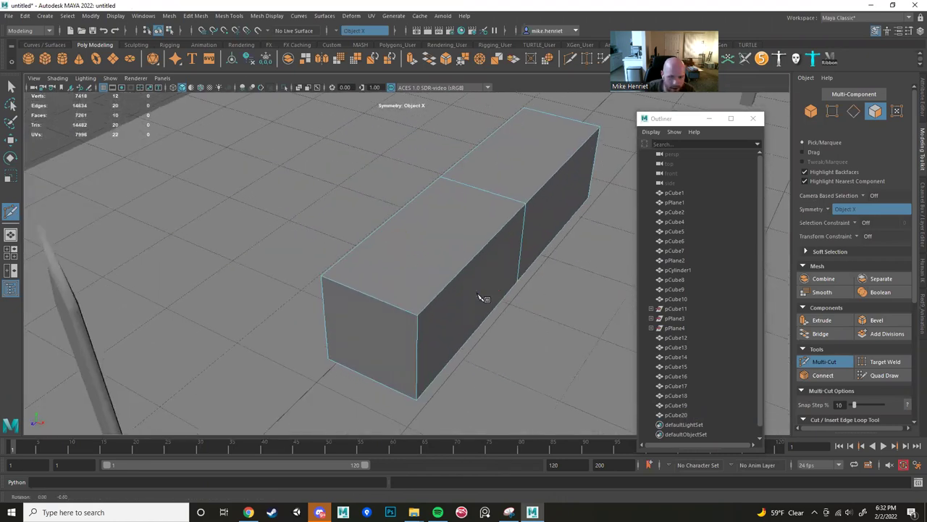
left_click_drag(521, 239, 429, 278, "alt")
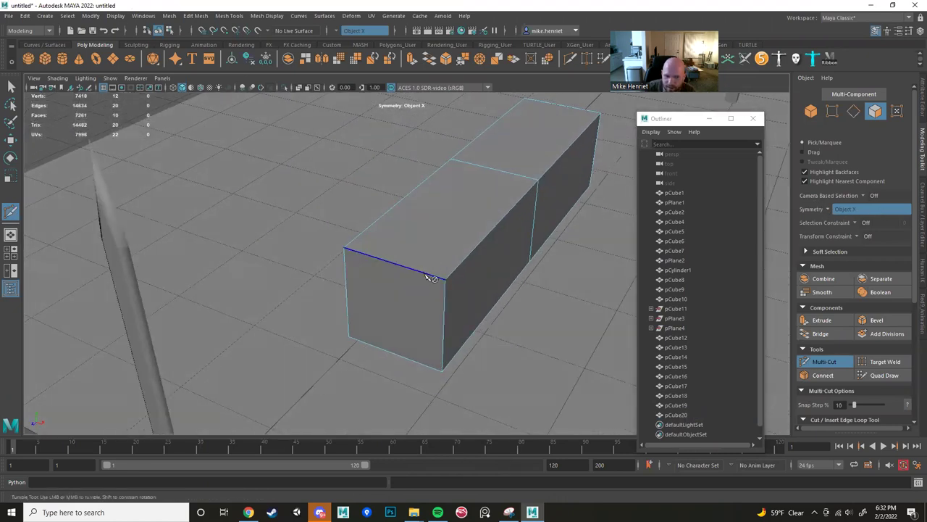
Turn symmetry off and try a centred lengthwise edge loop on the box, undoing the cut.
left_click(829, 208)
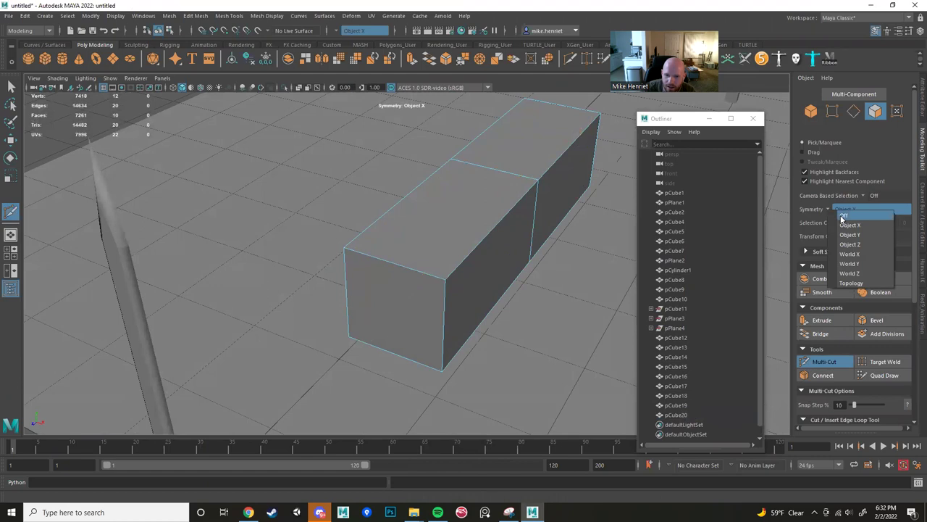
left_click(843, 216)
left_click_drag(533, 232, 406, 285, "alt")
scroll(455, 243, "down", 6)
scroll(406, 285, "up", 2)
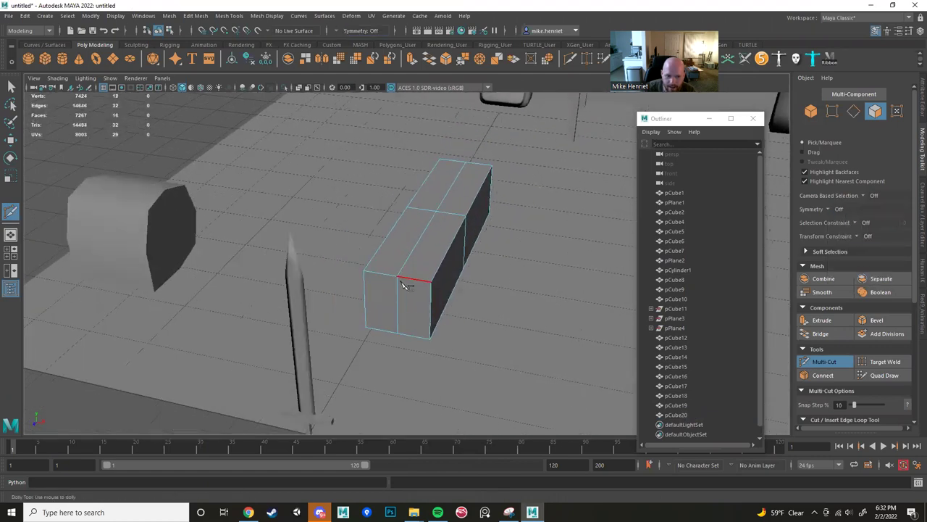
key("ctrl+z")
Restore Object X symmetry and try the centred lengthwise edge loop on the box again.
left_click(836, 209)
left_click(845, 218)
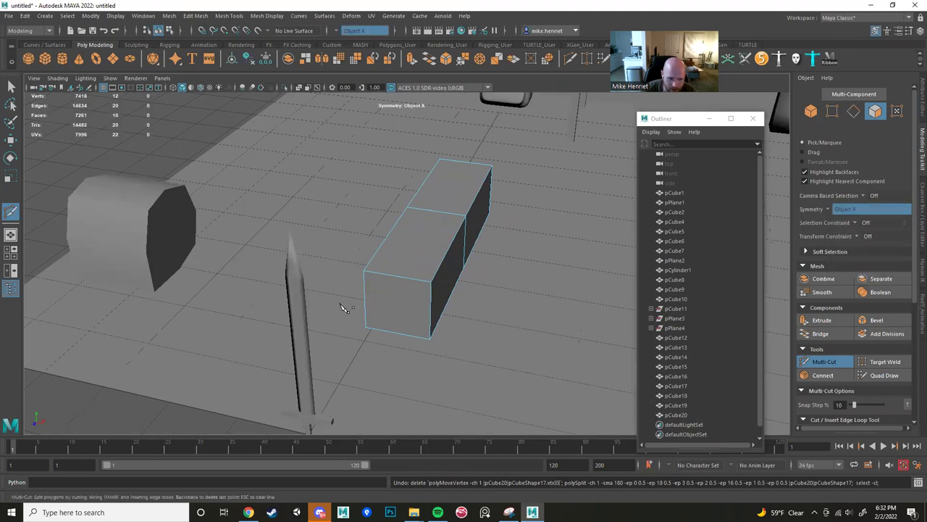
scroll(443, 296, "up", 4)
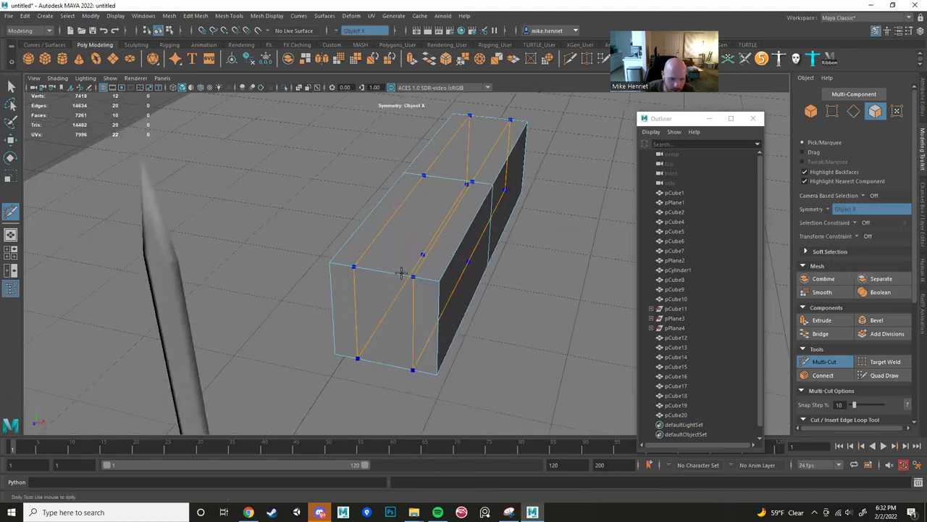
middle_click(417, 276, "ctrl")
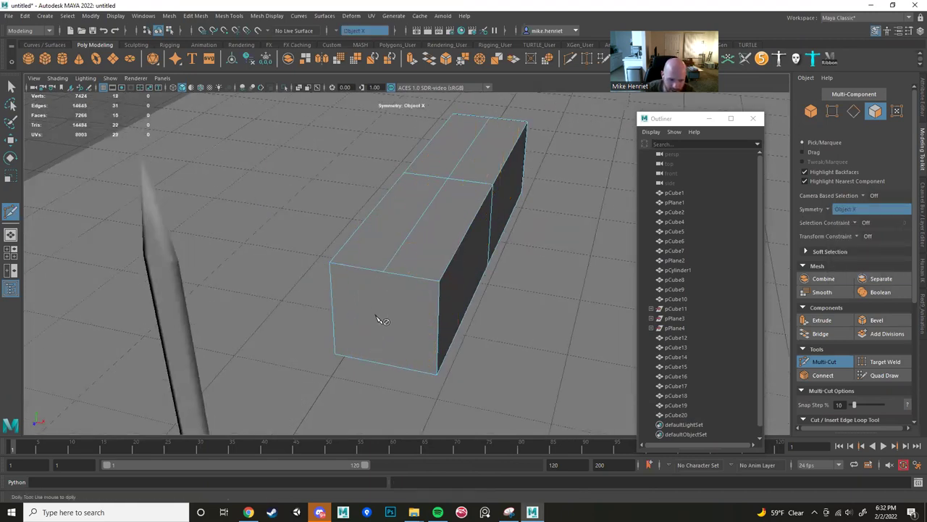
Switch symmetry off and cut a lengthwise edge loop through the centre of the box.
left_click(829, 210)
middle_click(401, 275, "ctrl")
left_click_drag(401, 276, 430, 308, "alt")
right_click_drag(430, 308, 402, 271, "alt")
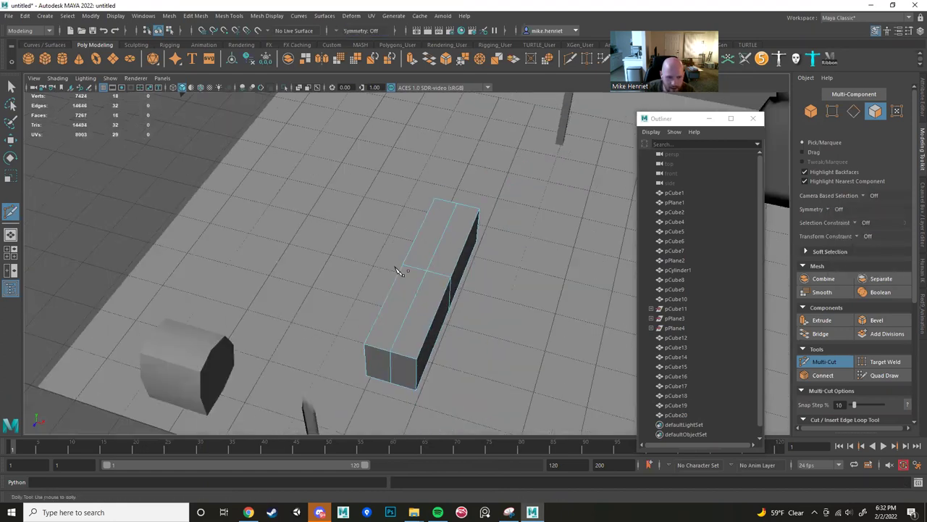
Select the box's four top faces and extrude them with an offset of 0.13 to form a rim.
key("w")
left_click_drag(333, 233, 371, 244, "alt")
right_click_drag(404, 216, 405, 240)
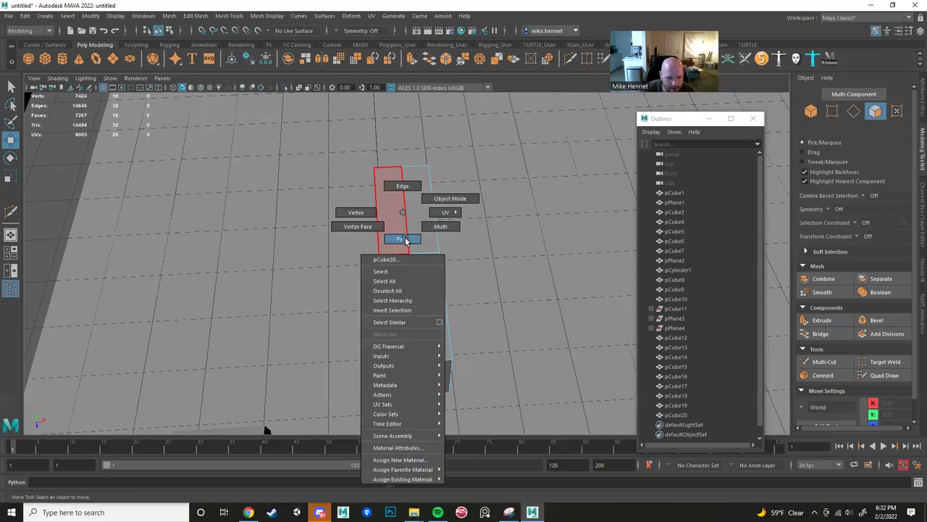
left_click(402, 235)
left_click(423, 238, "shift")
left_click(426, 294, "shift")
left_click(403, 316, "shift")
left_click_drag(428, 338, 335, 242, "alt")
key("ctrl+e")
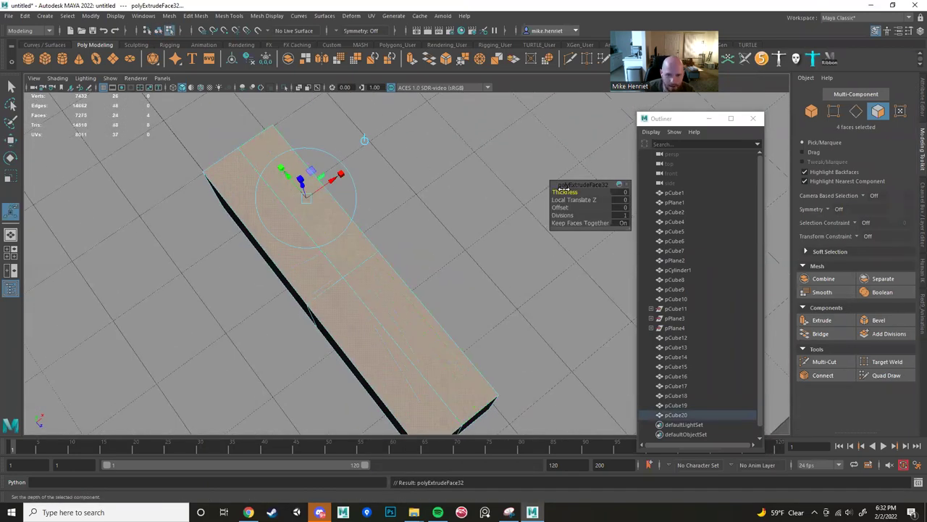
left_click_drag(559, 207, 569, 209)
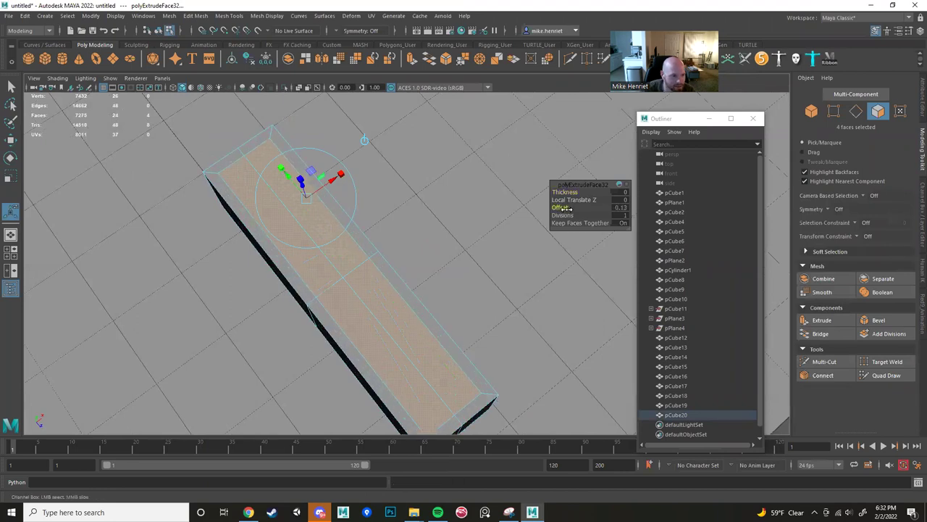
Extrude the inset top faces again and move them down to hollow out the box.
left_click_drag(463, 241, 431, 329, "alt")
key("ctrl+e")
key("w")
left_click_drag(368, 210, 316, 247)
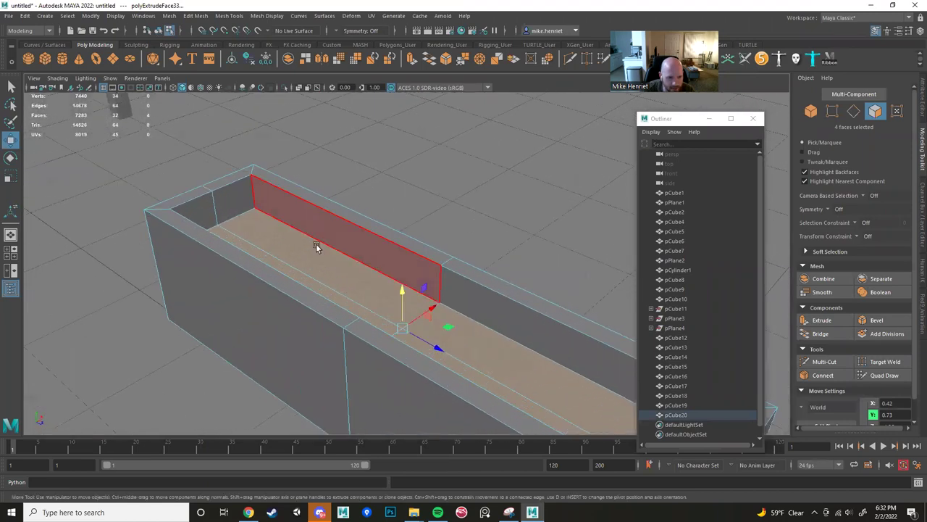
Add a new polygon cube and flatten it into a thin slab with a vertical scale of about 0.11.
scroll(415, 253, "down", 4)
mouse_move(404, 259)
left_mouse_down()
mouse_move(400, 251)
mouse_move(396, 261)
left_mouse_up()
scroll(397, 260, "down", 5)
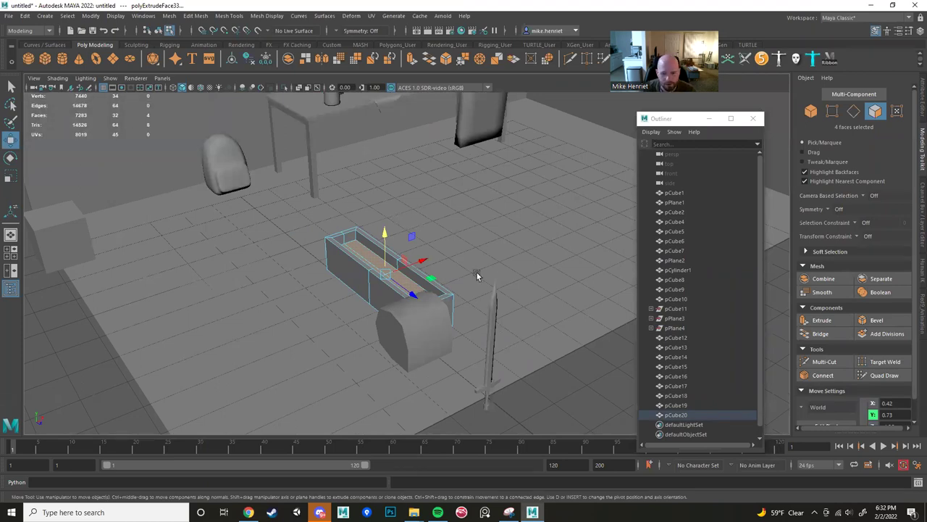
scroll(331, 276, "up", 4)
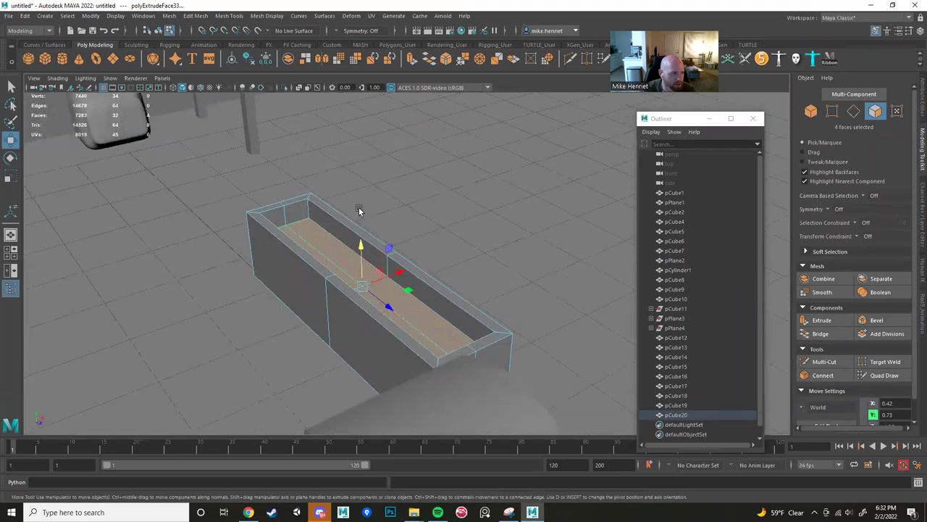
left_click(44, 62)
left_click_drag(591, 256, 287, 234, "alt")
middle_click_drag(287, 234, 413, 262, "alt")
left_click_drag(413, 261, 368, 231, "alt")
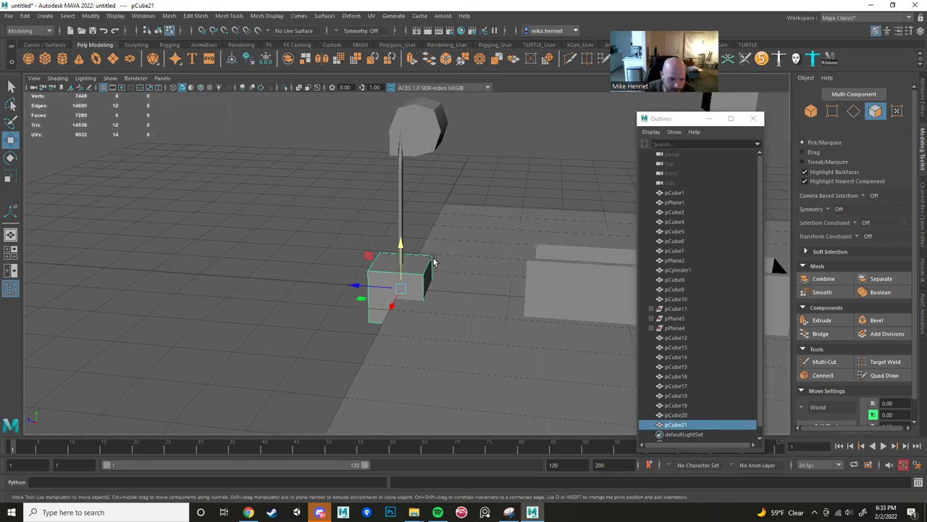
key("r")
left_click_drag(400, 244, 397, 288)
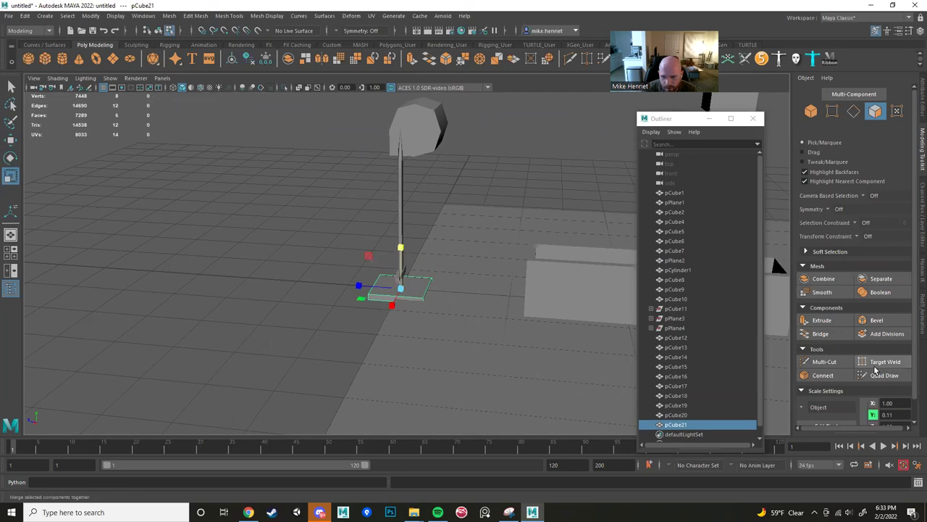
Cut two perpendicular edge loops through the centre of the thin slab with the Multi-Cut tool.
left_click(823, 362)
scroll(464, 270, "up", 3)
scroll(464, 269, "up", 3)
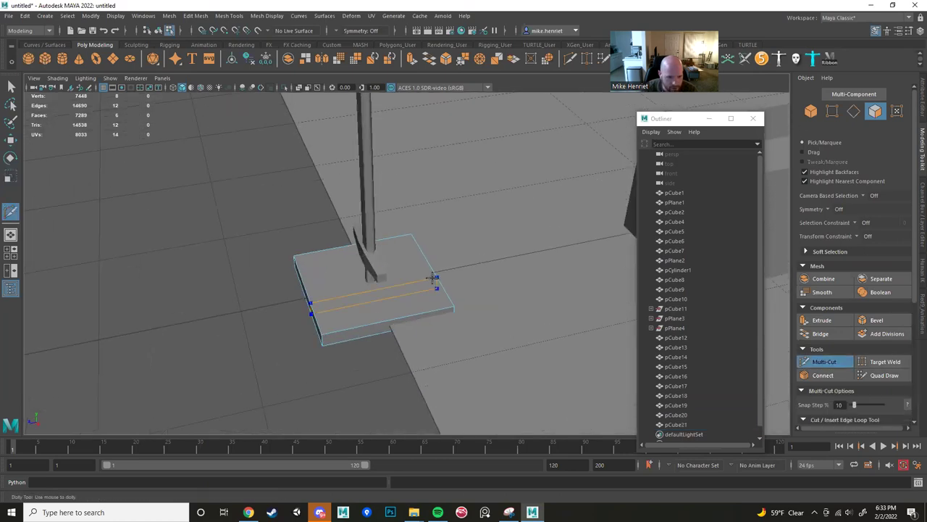
middle_click(434, 279, "ctrl")
left_click_drag(434, 279, 504, 289, "alt")
middle_click_drag(458, 312, 483, 219, "alt")
left_click_drag(482, 220, 406, 242, "alt")
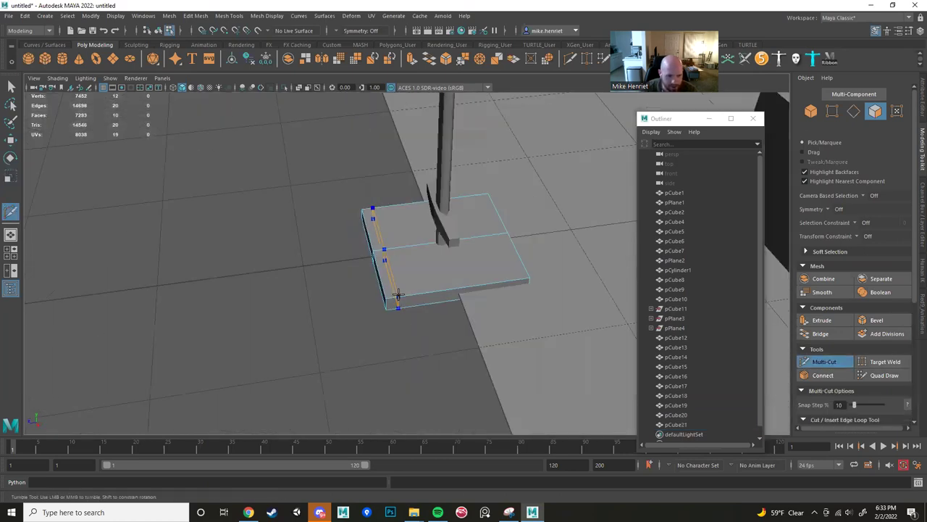
left_click_drag(439, 294, 445, 291, "alt")
middle_click_drag(445, 291, 447, 289, "alt")
left_click_drag(370, 298, 378, 303, "alt")
Try to move the vertices at one corner of the slab inward, and undo the move.
right_click_drag(379, 245, 332, 246)
left_click_drag(335, 275, 339, 301, "alt")
left_click_drag(342, 308, 406, 349)
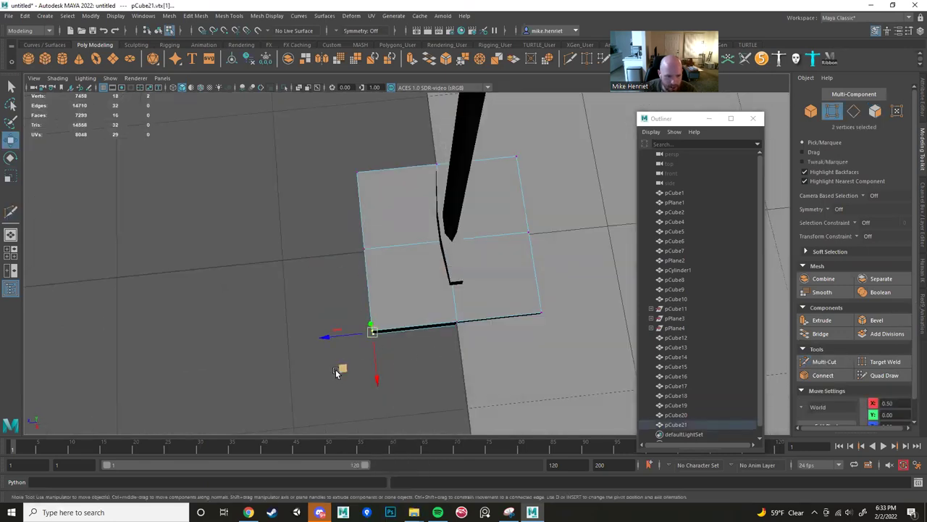
middle_click_drag(335, 369, 348, 344)
key("ctrl+z")
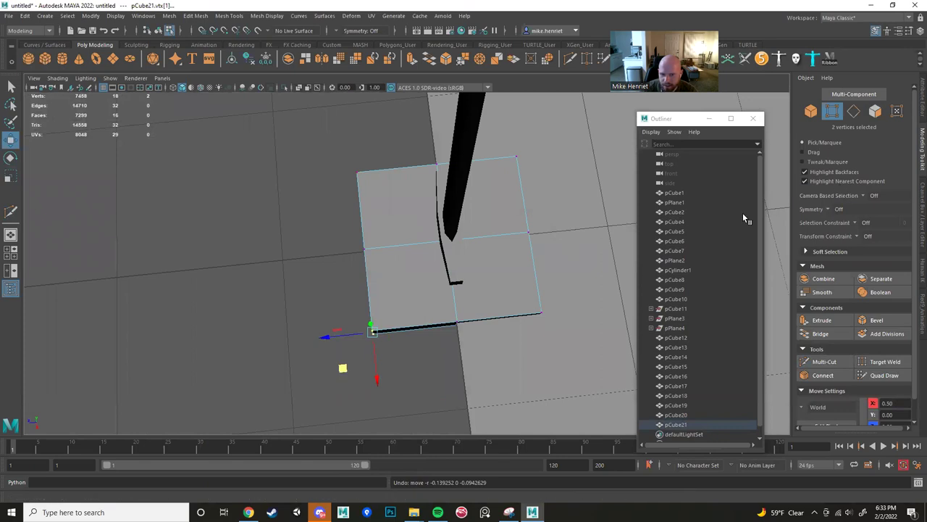
Scale the corner vertices at one end of the slab closer together and pull the middle vertices outward into a pointed tip.
key("r")
left_click_drag(369, 297, 368, 278)
key("w")
left_click_drag(325, 258, 348, 256)
scroll(318, 198, "down", 2)
left_click_drag(319, 200, 408, 338)
left_click_drag(346, 259, 264, 266)
key("r")
Scale the corner vertices at the slab's opposite end closer together and move them inward to round the leaf shape.
middle_click_drag(453, 278, 396, 310, "alt")
left_click_drag(397, 310, 375, 307, "alt")
left_click_drag(412, 192, 456, 245)
key("w")
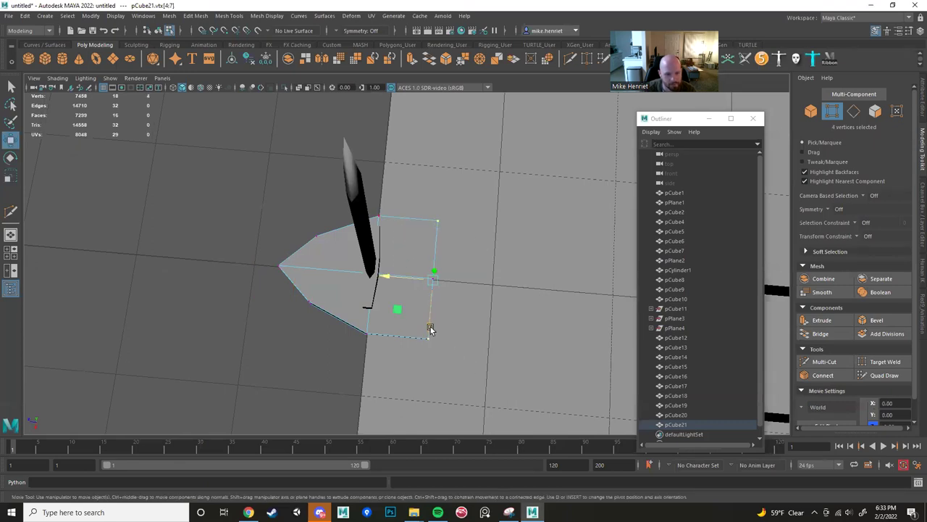
key("r")
left_click_drag(427, 325, 428, 315)
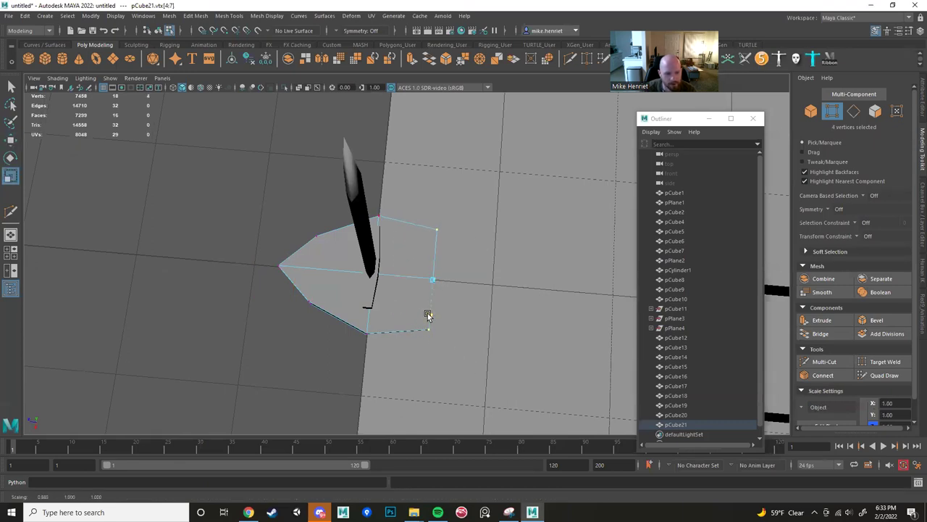
key("w")
left_click_drag(393, 276, 380, 275)
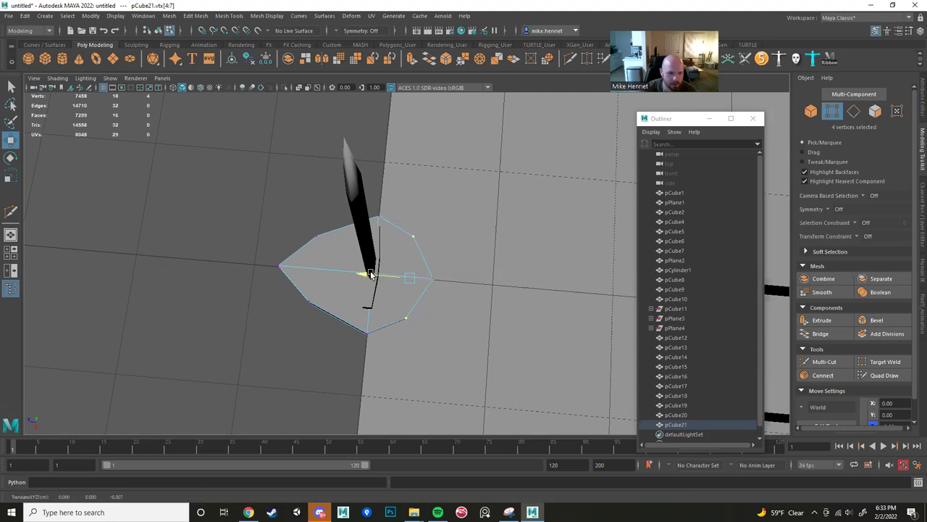
Return to object mode and raise the leaf-shaped slab into the air beside the sword.
scroll(370, 274, "down", 4)
left_click_drag(318, 322, 373, 276, "alt")
right_click_drag(370, 280, 429, 233)
scroll(386, 287, "down", 4)
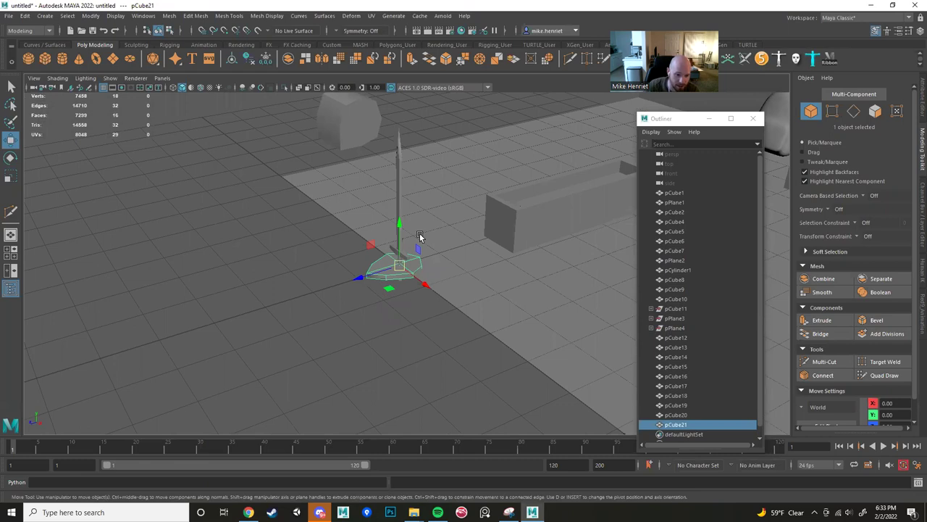
left_click_drag(418, 249, 474, 153)
scroll(487, 188, "up", 3)
middle_click_drag(488, 189, 457, 217, "alt")
left_click_drag(457, 217, 423, 144, "alt")
key("r")
left_click_drag(423, 143, 382, 159, "alt")
scroll(383, 159, "up", 3)
middle_click_drag(383, 160, 428, 230, "alt")
left_click_drag(428, 231, 501, 217, "alt")
middle_click_drag(501, 216, 368, 217, "alt")
left_click_drag(368, 213, 428, 217, "alt")
Cut a lengthwise edge loop on each side of the leaf's centre line.
right_click_drag(471, 189, 436, 185)
left_click_drag(428, 181, 470, 217, "alt")
left_click(824, 361)
scroll(451, 202, "down", 3)
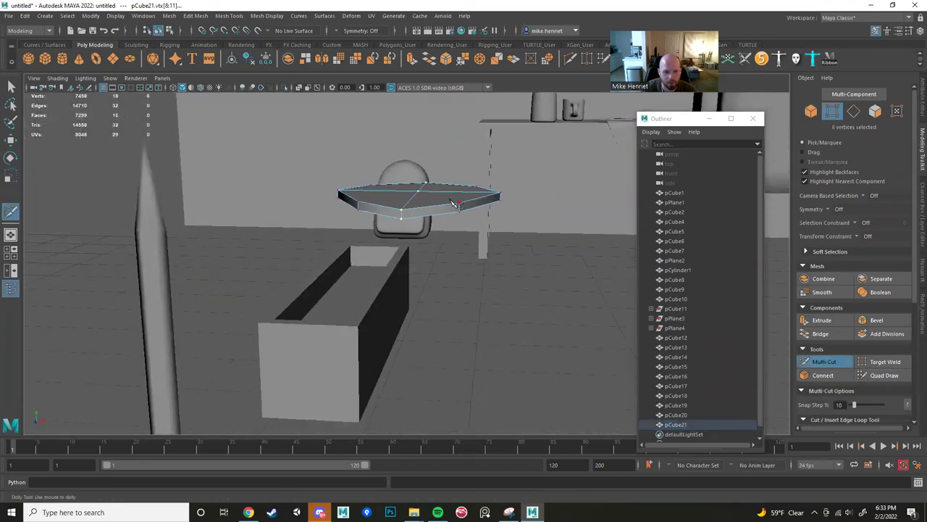
left_click_drag(436, 208, 441, 226, "alt")
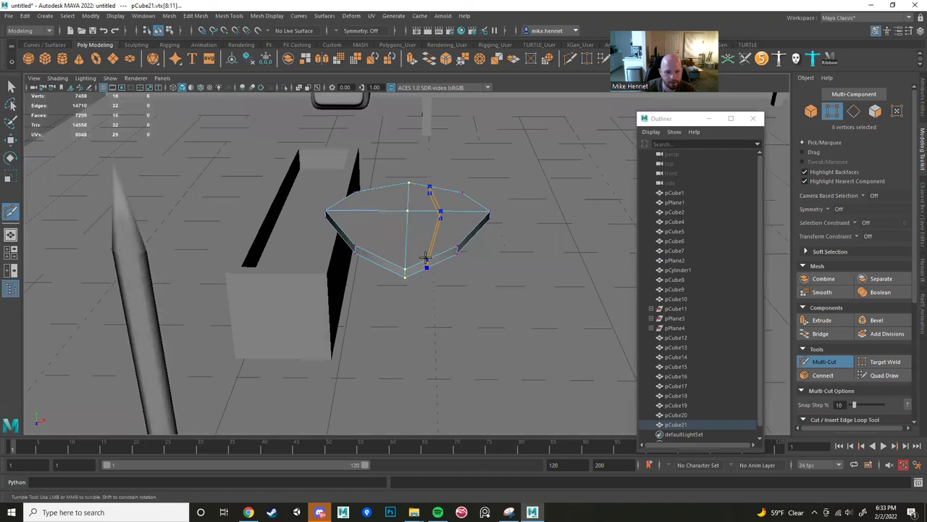
key("Return")
Lower the leaf's centre-line vertices to form a crease along its length.
left_click_drag(441, 238, 408, 252, "alt")
key("w")
right_click_drag(408, 250, 385, 246)
left_click_drag(393, 231, 393, 214, "alt")
left_click_drag(397, 136, 409, 183)
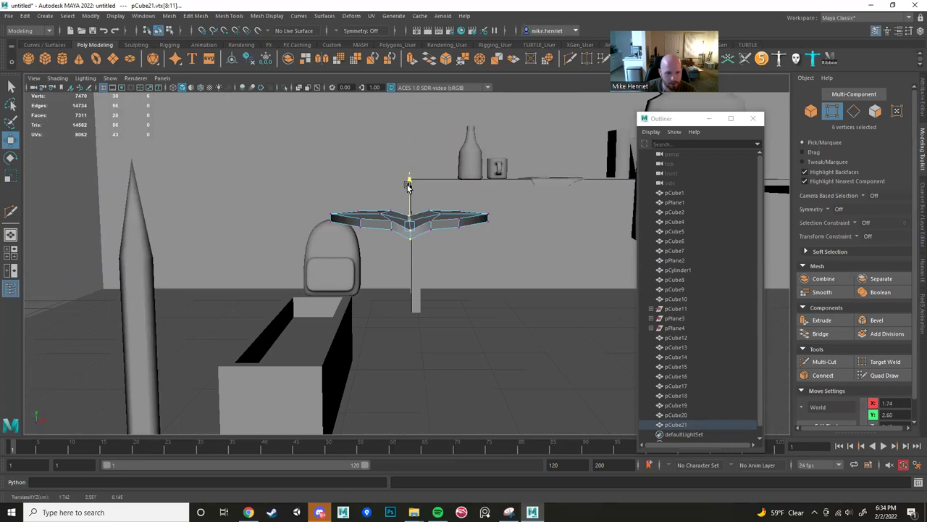
Move the leaf's vertices vertically to start arching it along its length, toggling soft selection on and off.
key("e")
left_click_drag(409, 196, 348, 240, "alt")
left_click(353, 241)
left_click_drag(425, 255, 479, 281, "alt")
key("w")
key("b")
left_click_drag(389, 260, 587, 279)
key("b")
left_click_drag(386, 218, 378, 197)
Cut a crosswise edge loop through the leaf and raise its vertices to curve the arch.
key("e")
left_click(806, 361)
key("Return")
key("w")
left_click_drag(346, 274, 356, 253)
left_click_drag(350, 174, 352, 163)
left_click_drag(355, 206, 431, 261, "alt")
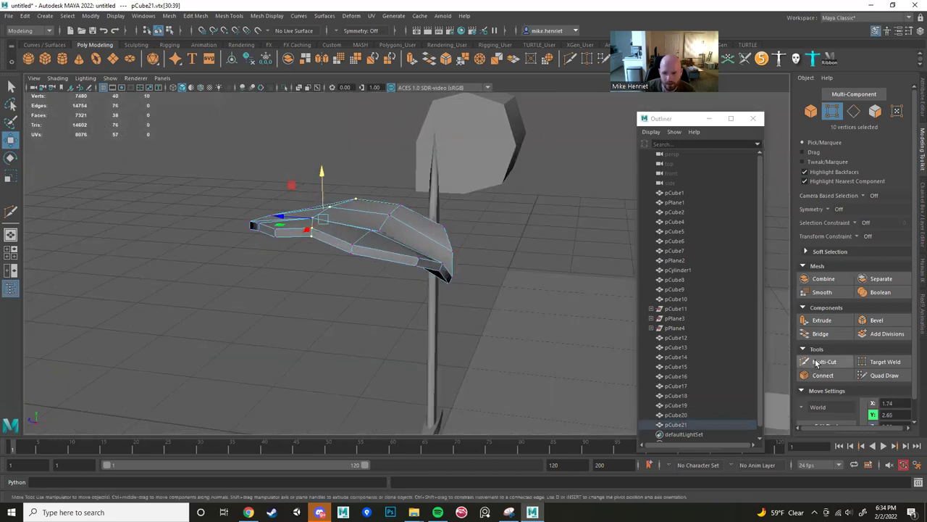
Cut a second crosswise edge loop through the other half of the leaf and adjust its height.
left_click(817, 362)
left_click_drag(384, 243, 420, 246, "alt")
left_click(430, 237, "ctrl")
key("w")
left_click_drag(400, 293, 399, 294)
left_click_drag(399, 294, 404, 265, "alt")
Scale the leaf's crosswise vertex rows sideways to refine its outline, and return to object mode.
left_click_drag(387, 213, 322, 272)
key("r")
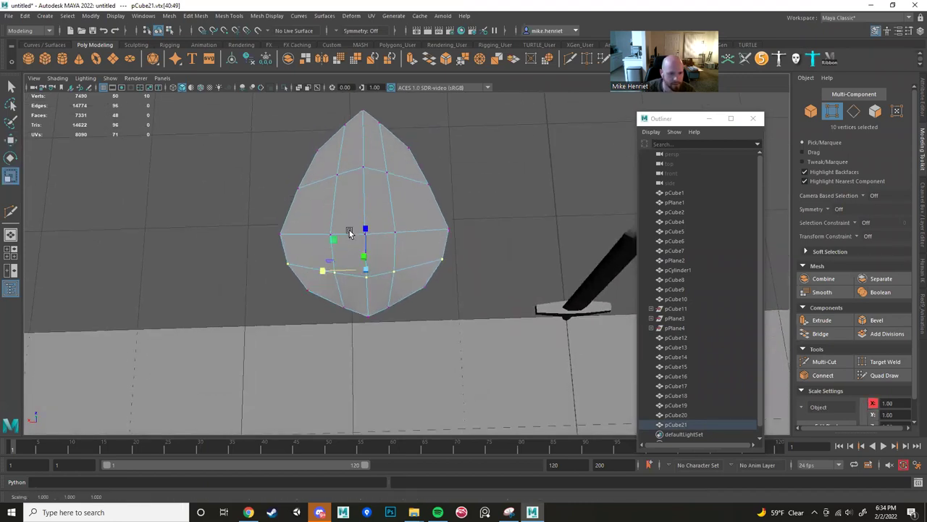
left_click(429, 185)
double_click(387, 174, "shift")
left_click_drag(319, 178, 384, 156)
scroll(321, 188, "down", 3)
right_click_drag(390, 241, 419, 214)
left_click_drag(418, 214, 410, 238, "alt")
scroll(416, 243, "up", 4)
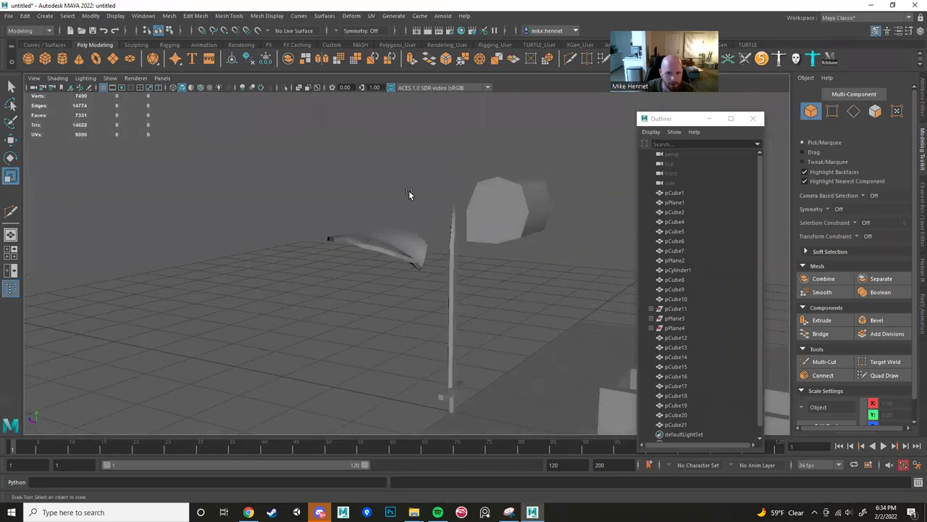
Add a polygon cylinder near the leaf's base and scale it down to a thin stem about 0.04 in width.
left_click(62, 60)
left_click_drag(263, 203, 340, 190, "alt")
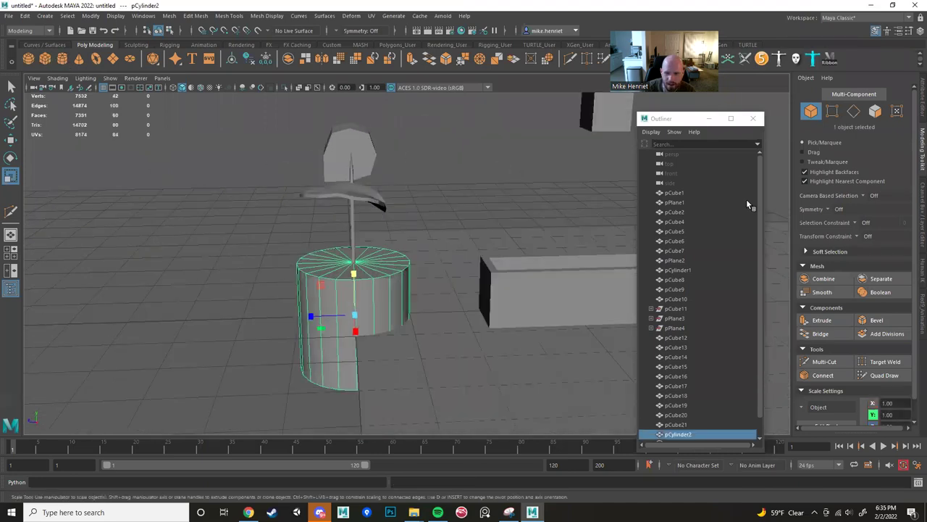
key("w")
left_click_drag(365, 298, 402, 345, "alt")
left_click_drag(318, 380, 373, 259)
scroll(373, 260, "up", 5)
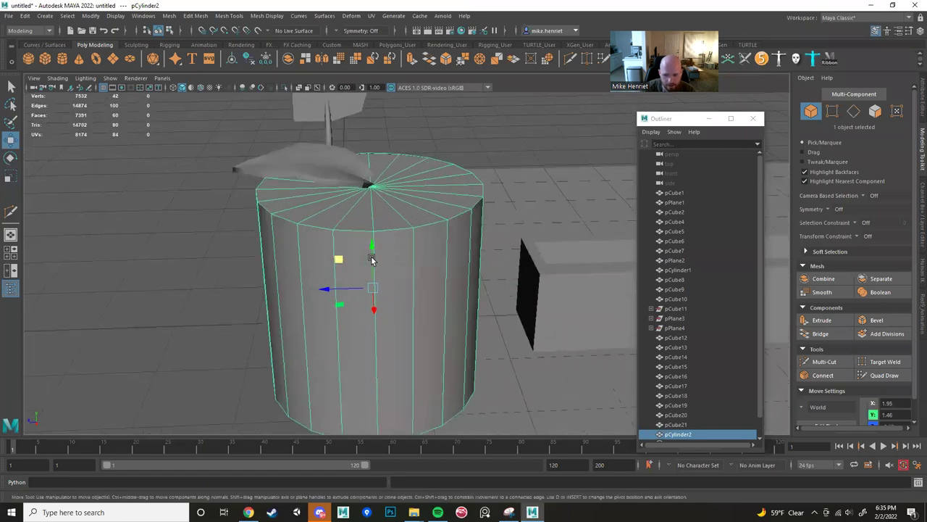
key("r")
left_click_drag(348, 306, 367, 250, "alt")
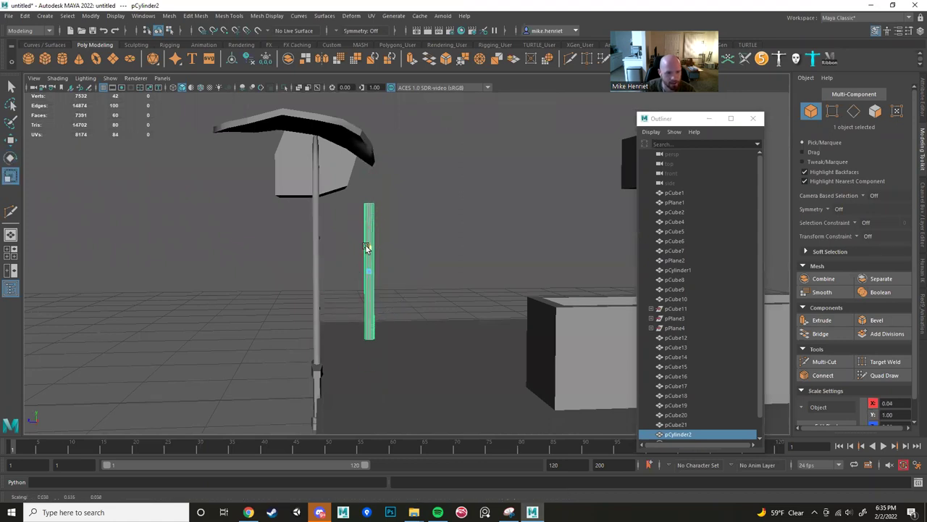
Tilt the stem and move it so its upper end meets the base of the leaf.
key("e")
left_click_drag(382, 234, 368, 206)
key("w")
left_click_drag(367, 206, 263, 252, "alt")
left_click_drag(319, 251, 547, 284)
Cut three edge loops around the stem along its length with the Multi-Cut tool.
key("ctrl+shift+x")
left_click_drag(471, 275, 372, 221, "alt")
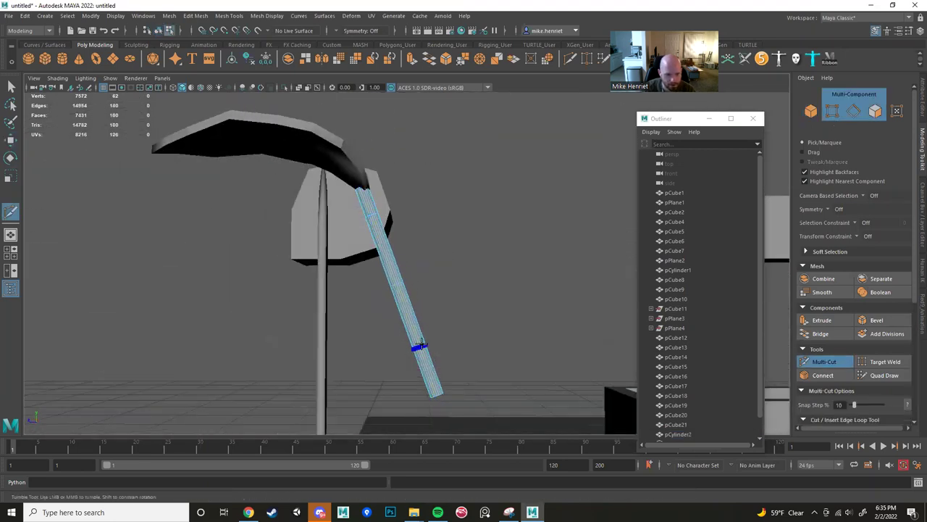
left_click_drag(427, 377, 441, 387, "alt")
middle_click_drag(441, 387, 431, 304, "alt")
left_click_drag(430, 304, 411, 316, "alt")
Move the stem's vertex rings at its lower end and along its length to bend it into a smooth curve.
key("w")
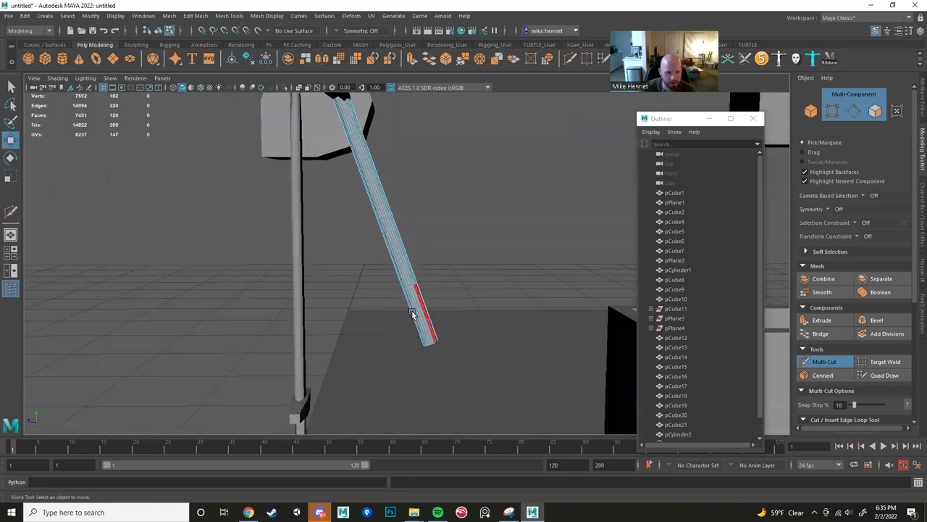
right_click_drag(413, 246, 349, 280)
left_click(355, 243)
left_click_drag(385, 320, 482, 388)
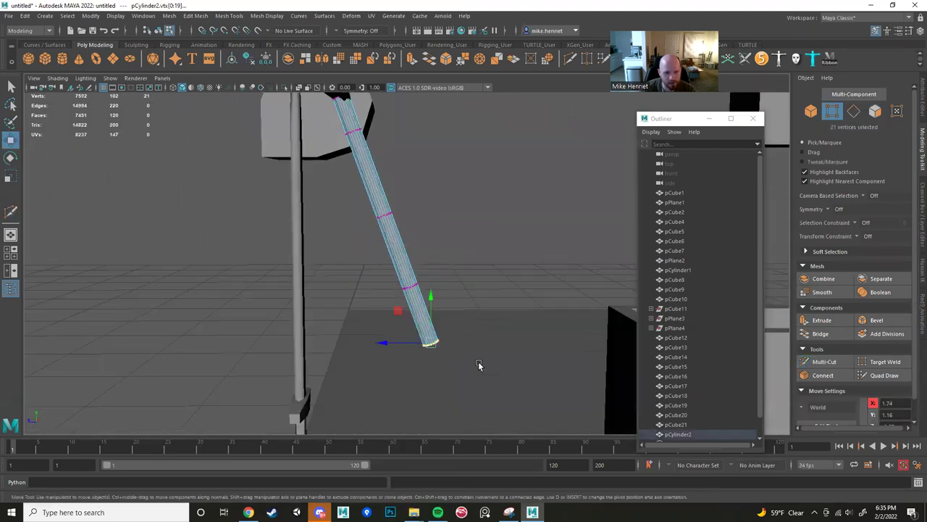
left_click_drag(399, 306, 380, 308)
scroll(436, 276, "down", 3)
left_click_drag(376, 265, 365, 239)
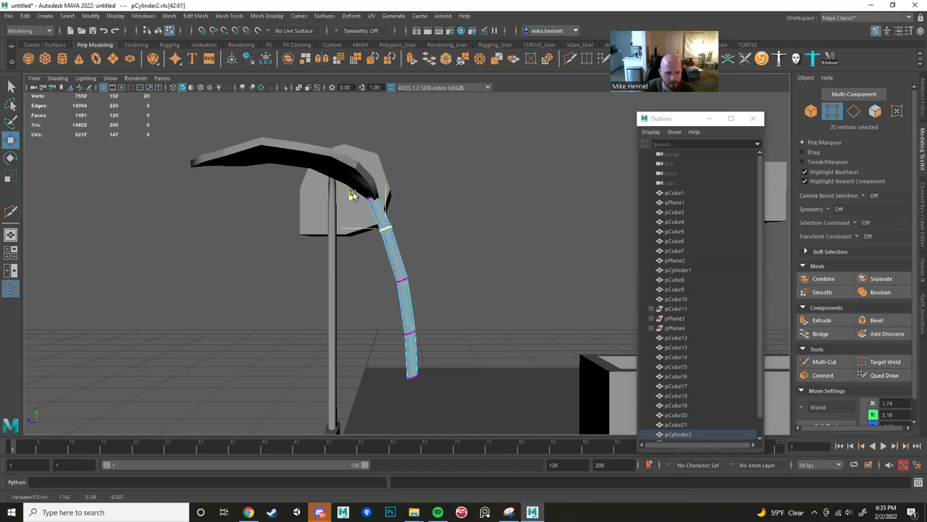
left_click_drag(431, 261, 382, 324)
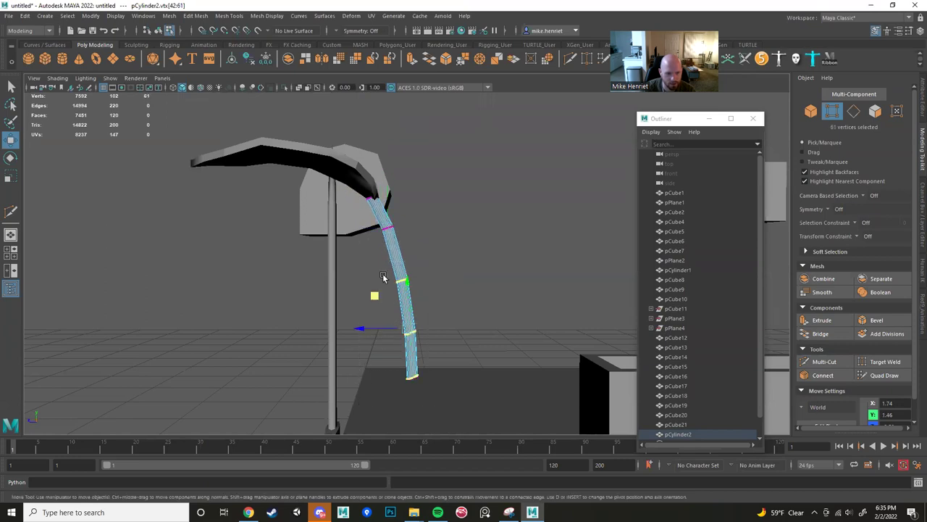
left_click_drag(422, 216, 363, 254)
left_click_drag(359, 197, 362, 197)
Return to object mode and combine the leaf and its stem into a single mesh.
left_click_drag(378, 232, 355, 215, "alt")
key("F8")
left_click(399, 159)
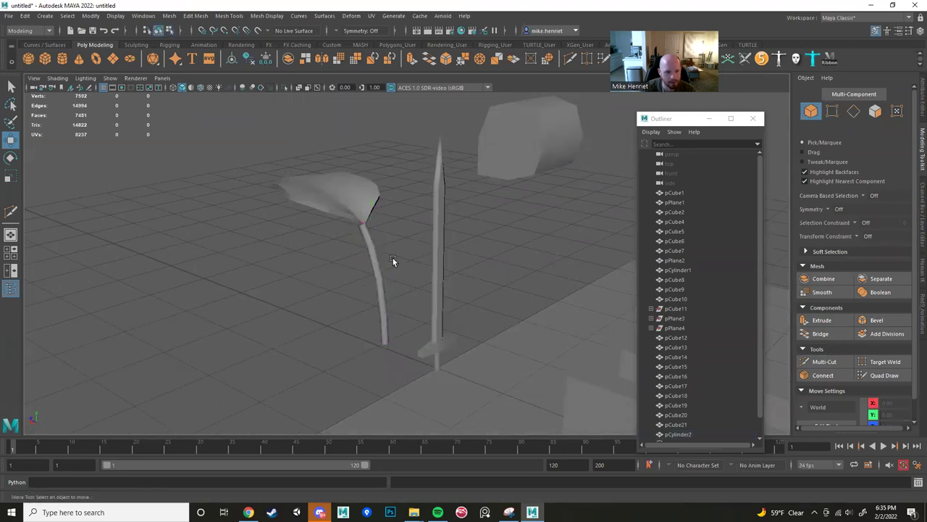
left_click(361, 198)
left_click(376, 268)
left_click(365, 215, "shift")
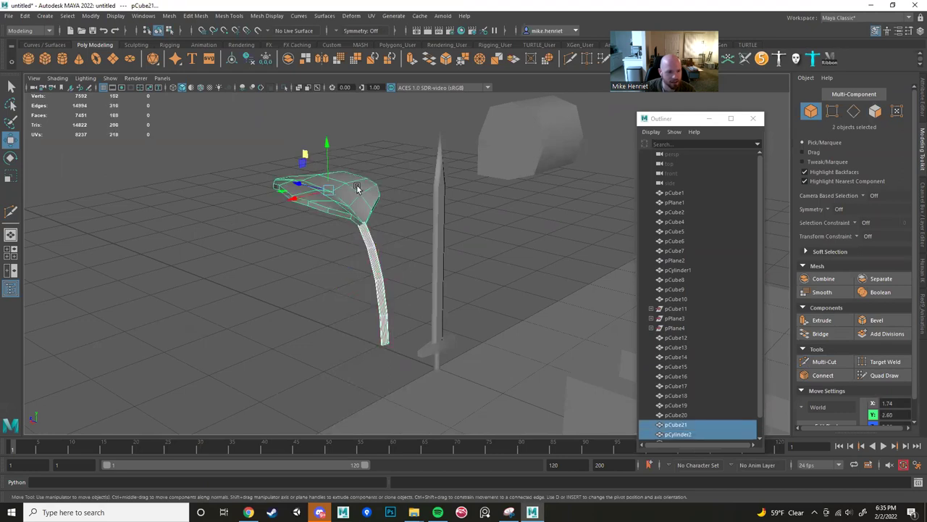
left_click(169, 18)
left_click(181, 51)
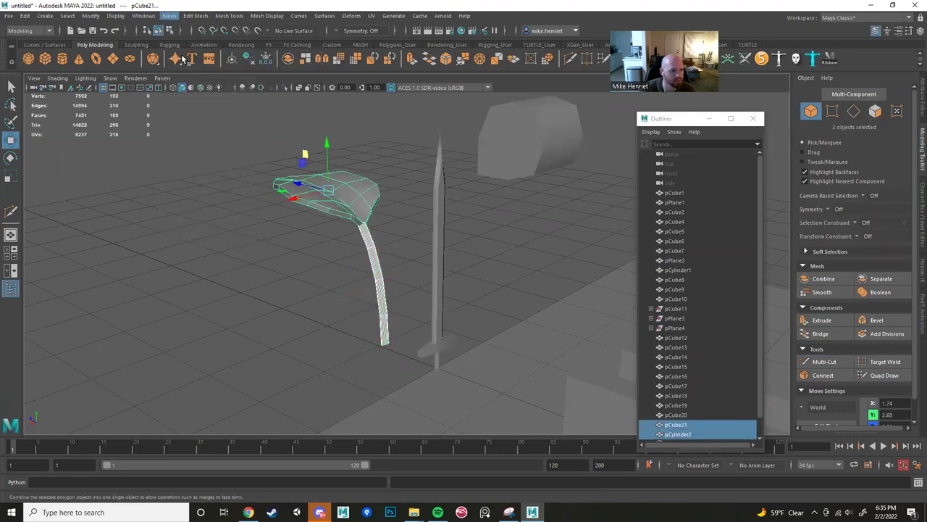
Move the combined leaf and stem into one end of the hollow box and adjust its rotation.
scroll(368, 245, "down", 5)
left_click_drag(367, 247, 407, 271, "alt")
key("w")
left_click_drag(355, 206, 382, 226)
left_click_drag(408, 254, 400, 233, "alt")
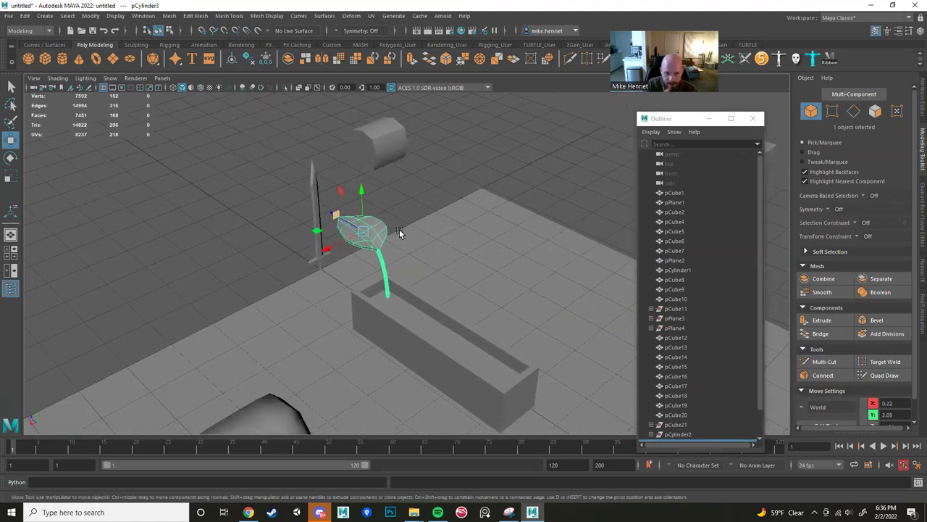
key("e")
mouse_move(381, 249)
left_mouse_down()
mouse_move(370, 249)
mouse_move(321, 201)
mouse_move(418, 244)
mouse_move(408, 315)
mouse_move(313, 226)
mouse_move(384, 250)
left_mouse_up()
key("w")
left_click_drag(310, 264, 420, 239)
Duplicate the leaf and stem, rotate the copy to face another direction and place it beside the original.
key("ctrl+d")
left_click_drag(310, 247, 329, 231)
key("e")
key("w")
left_click_drag(437, 254, 369, 249, "alt")
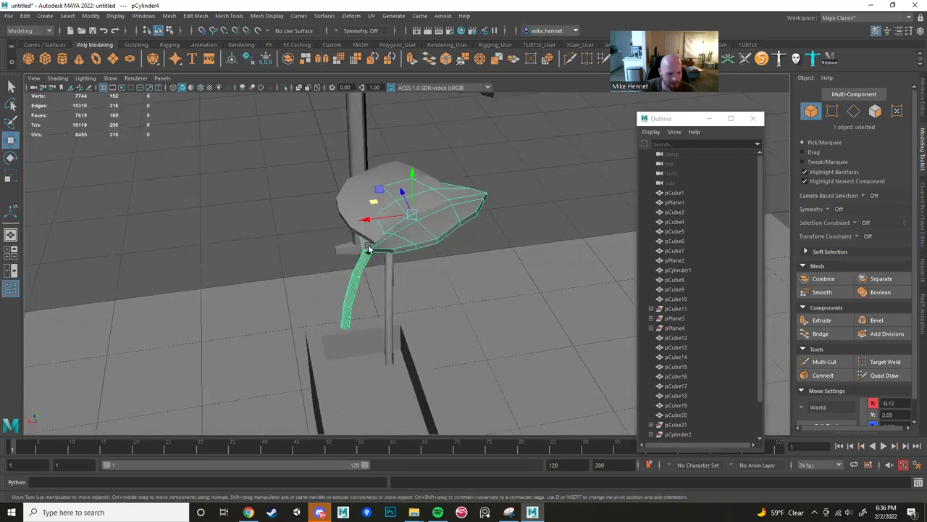
left_click_drag(368, 200, 475, 218)
Duplicate the leaf and stem again and move the third copy beside the first two at the box's end.
left_click_drag(487, 230, 526, 227, "alt")
middle_click_drag(526, 226, 464, 213, "alt")
left_click_drag(463, 213, 491, 261, "alt")
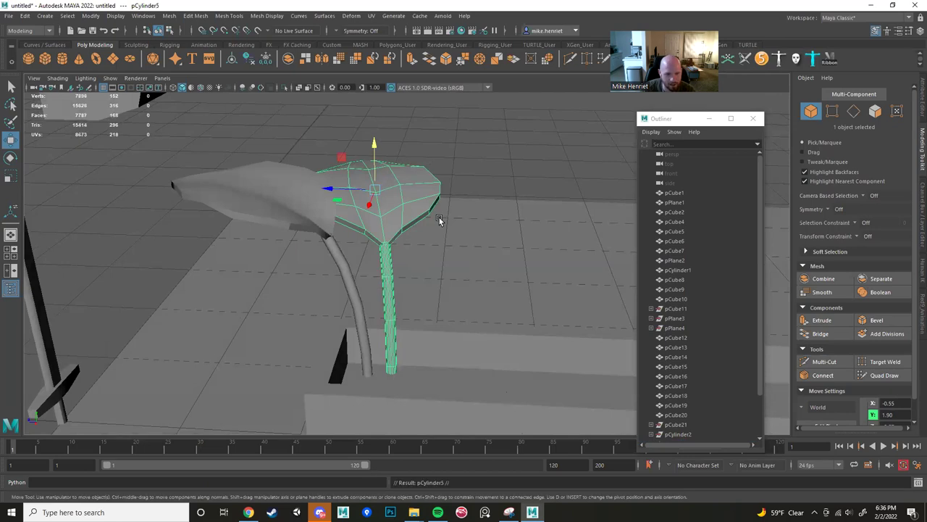
left_click_drag(397, 214, 388, 243, "alt")
left_click_drag(326, 219, 368, 223)
key("e")
key("w")
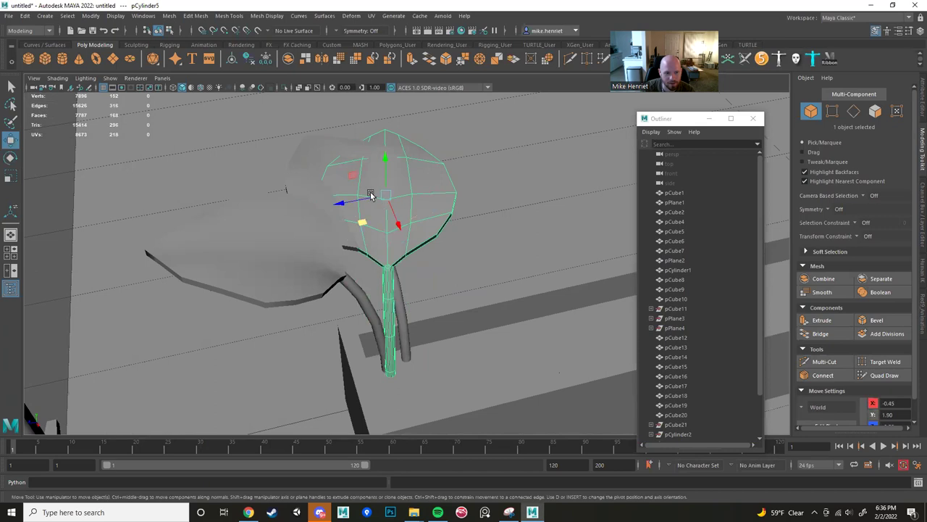
left_click_drag(356, 175, 388, 168)
Rotate the third leaf and stem so it fans out between its neighbours.
left_click_drag(392, 159, 415, 191, "alt")
middle_click_drag(375, 206, 326, 222, "alt")
key("e")
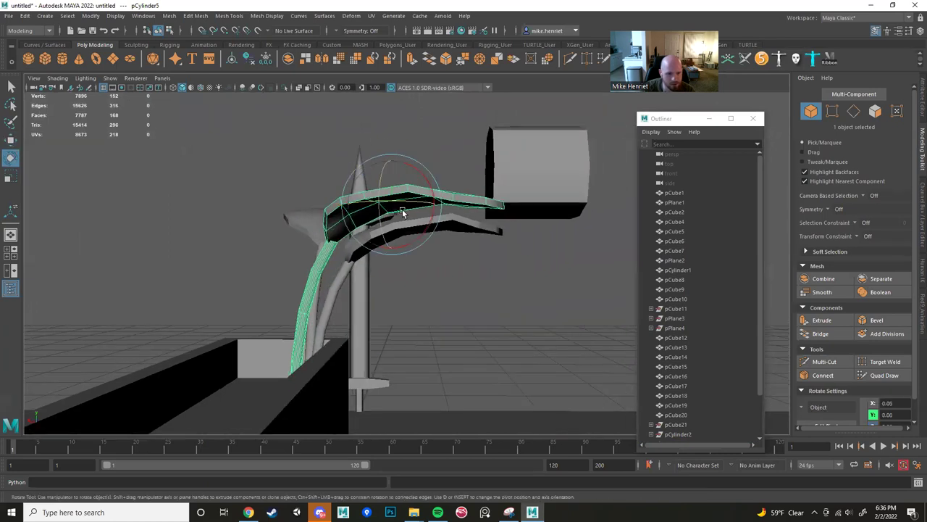
middle_click_drag(405, 208, 434, 248, "alt")
left_click_drag(441, 196, 448, 307)
key("w")
Duplicate the three leaves as a set, turn the copies to face the opposite way, and select all six leaves.
left_click(371, 255, "shift")
left_click(407, 272, "shift")
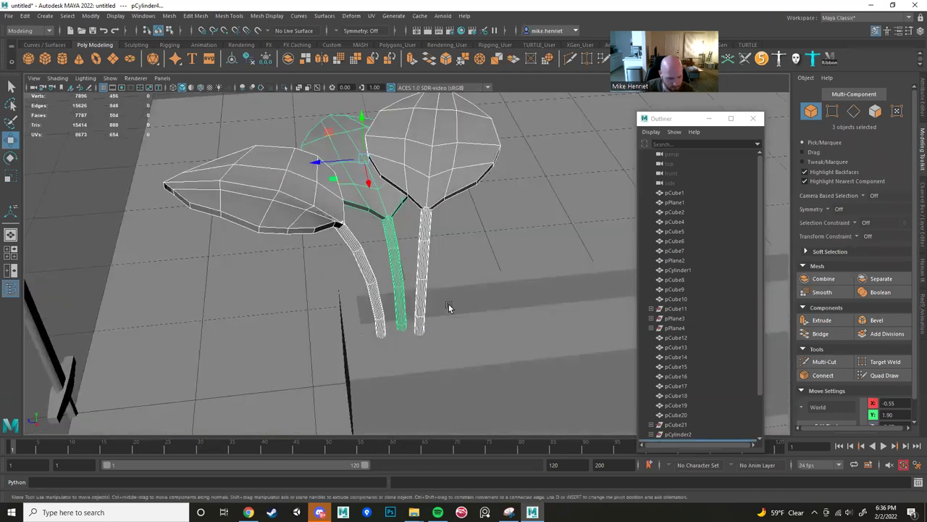
key("ctrl+d")
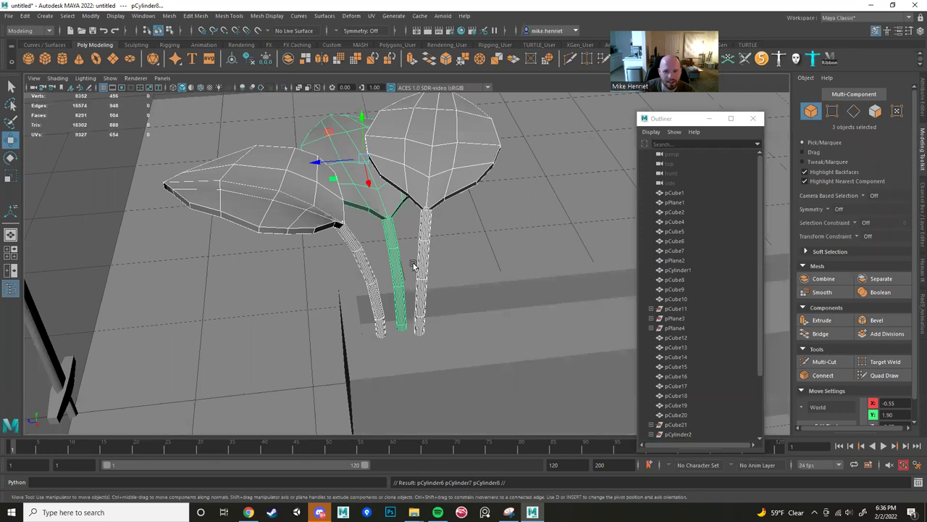
key("e")
left_click_drag(372, 182, 249, 339)
key("w")
left_click_drag(408, 276, 290, 320, "alt")
left_click(357, 173)
left_click(289, 176)
left_click_drag(266, 150, 491, 307)
left_click_drag(491, 307, 455, 374, "alt")
scroll(464, 351, "down", 3)
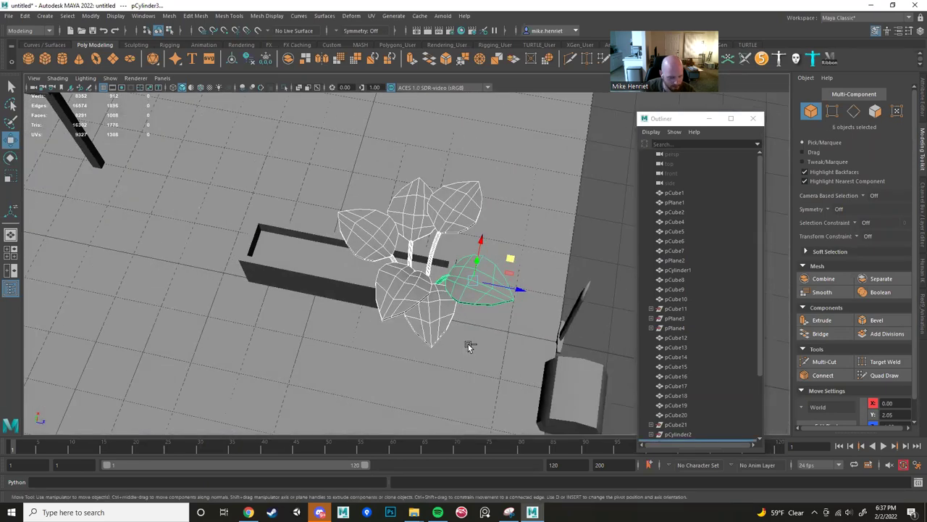
Duplicate all six leaves and place the copied cluster along the planter box towards its other end.
mouse_move(517, 286)
left_mouse_down("shift")
mouse_move(369, 263)
mouse_move(364, 278)
mouse_move(386, 287)
left_mouse_up("shift")
key("e")
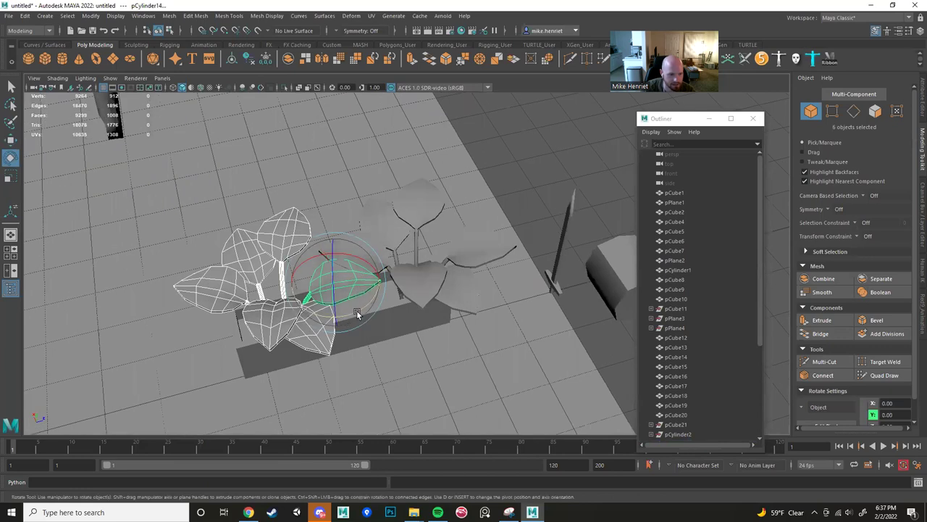
key("w")
left_click_drag(358, 252, 476, 344)
left_click_drag(377, 306, 433, 233)
left_click_drag(432, 236, 390, 241, "alt")
left_click_drag(442, 266, 417, 279, "alt")
Raise the outermost leaf and stem at one end of the planter above the rest of its cluster.
left_click(519, 272)
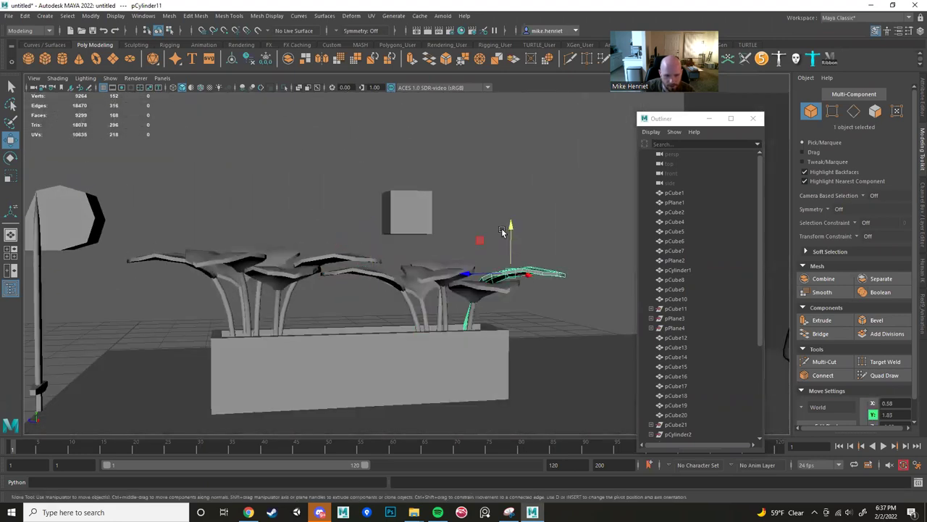
left_click(506, 229)
left_click(525, 270)
mouse_move(506, 229)
left_mouse_down()
mouse_move(505, 199)
mouse_move(500, 243)
left_mouse_up()
left_click(497, 186)
scroll(456, 268, "down", 5)
left_click_drag(448, 260, 390, 260, "alt")
scroll(369, 256, "up", 5)
scroll(404, 260, "up", 2)
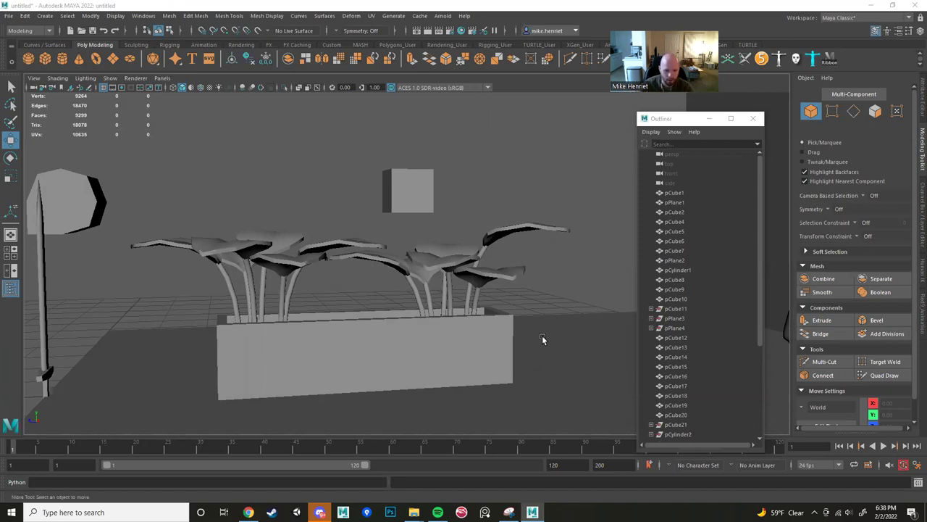
Examine the filled planter and the rest of the room's props from several angles.
scroll(521, 331, "down", 3)
scroll(496, 328, "up", 2)
left_click_drag(477, 334, 572, 354, "alt")
scroll(540, 271, "down", 3)
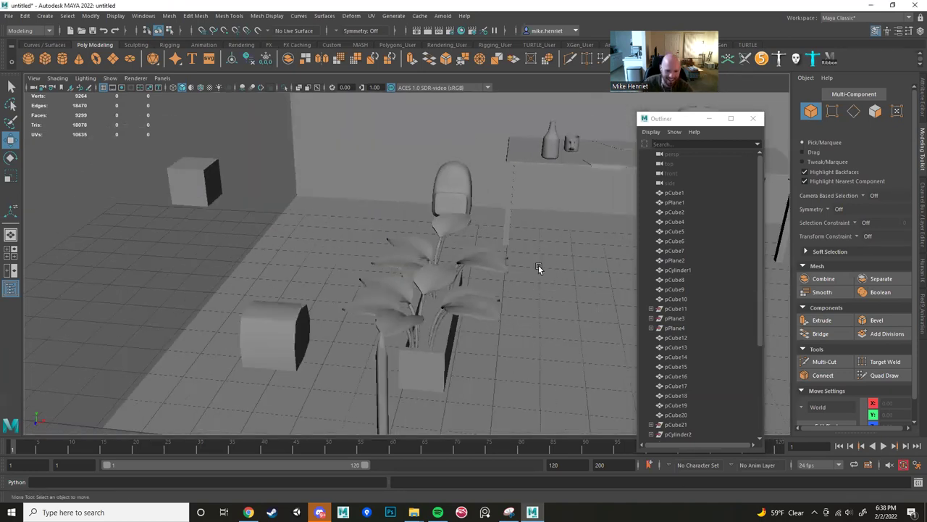
middle_click_drag(538, 265, 450, 262, "alt")
scroll(450, 262, "down", 4)
left_click(452, 264)
scroll(478, 278, "down", 4)
left_click_drag(438, 288, 426, 268, "alt")
scroll(426, 268, "up", 6)
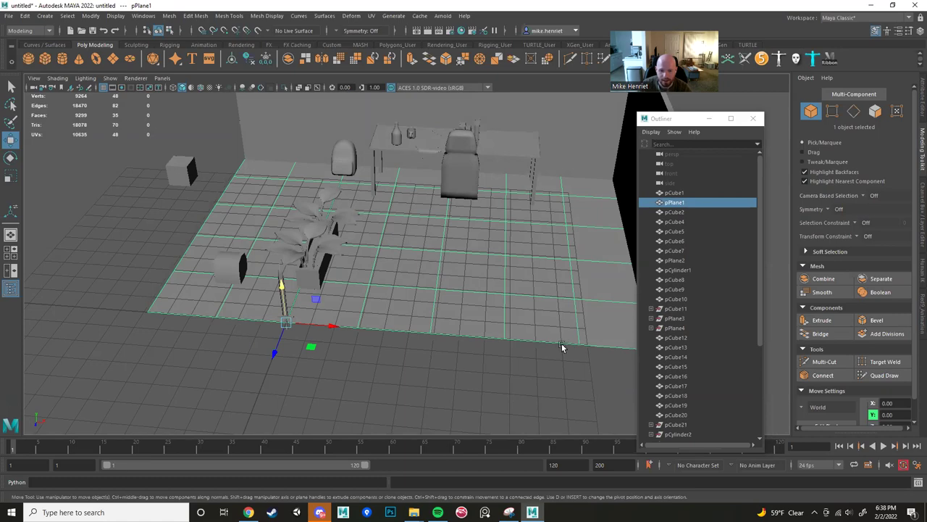
left_click_drag(420, 166, 366, 205, "alt")
middle_click_drag(367, 205, 496, 353, "alt")
scroll(495, 353, "up", 5)
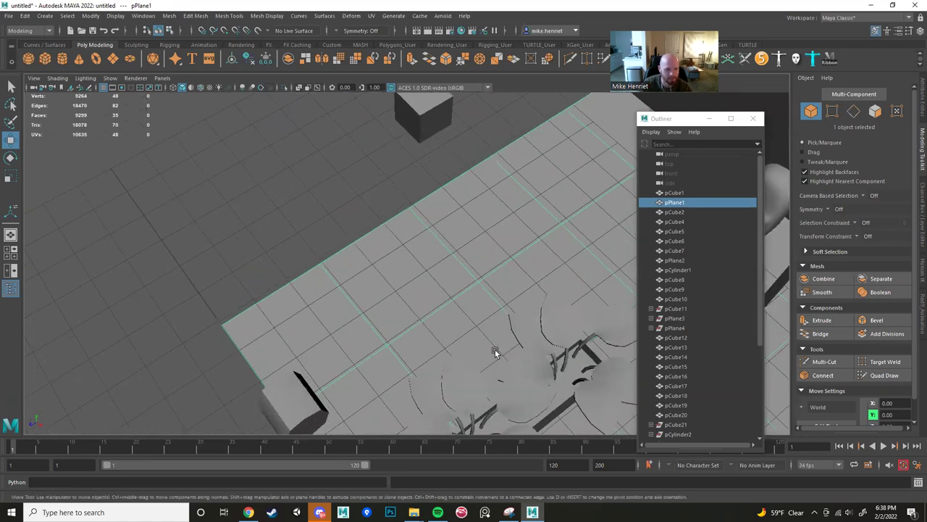
left_click_drag(480, 284, 399, 266, "alt")
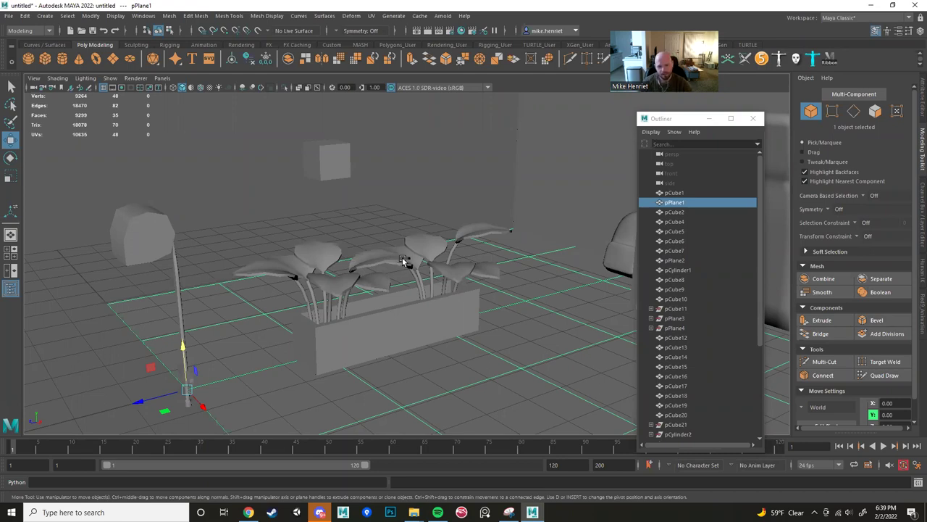
scroll(411, 214, "down", 5)
left_click(413, 195)
Start an EP curve in the top view, winding across the floor between the planter and desk to the small chair.
left_click_drag(414, 192, 217, 131, "alt")
left_click(45, 15)
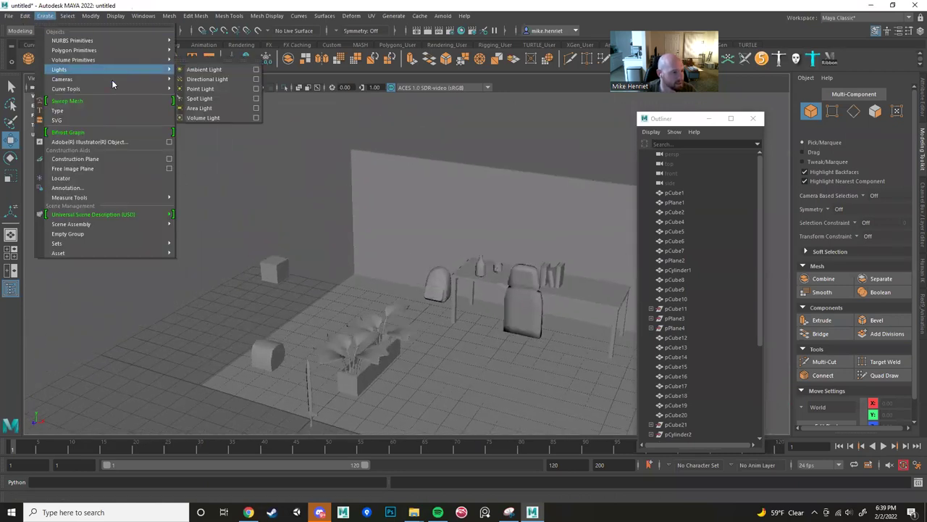
mouse_move(122, 87)
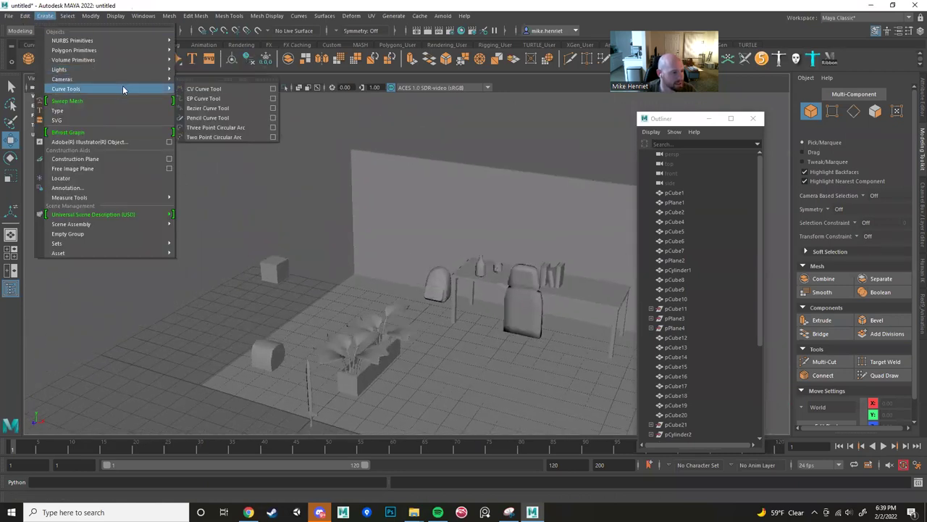
left_click(217, 98)
left_click_drag(384, 228, 405, 247, "alt")
key("space")
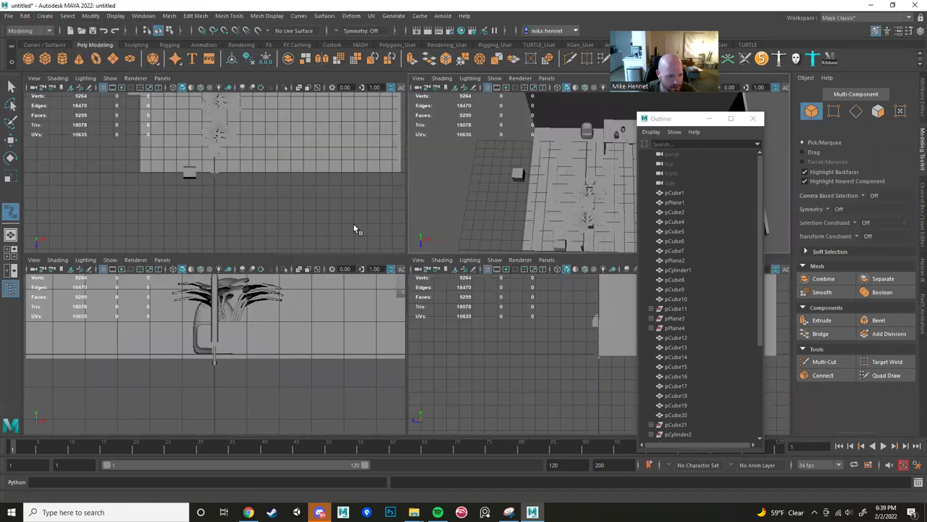
key("space")
middle_click_drag(358, 135, 288, 251, "alt")
left_click(254, 249)
left_click(319, 261)
left_click_drag(338, 304, 378, 313)
left_click(384, 302)
left_click(384, 282)
left_click(356, 258)
left_click(360, 233)
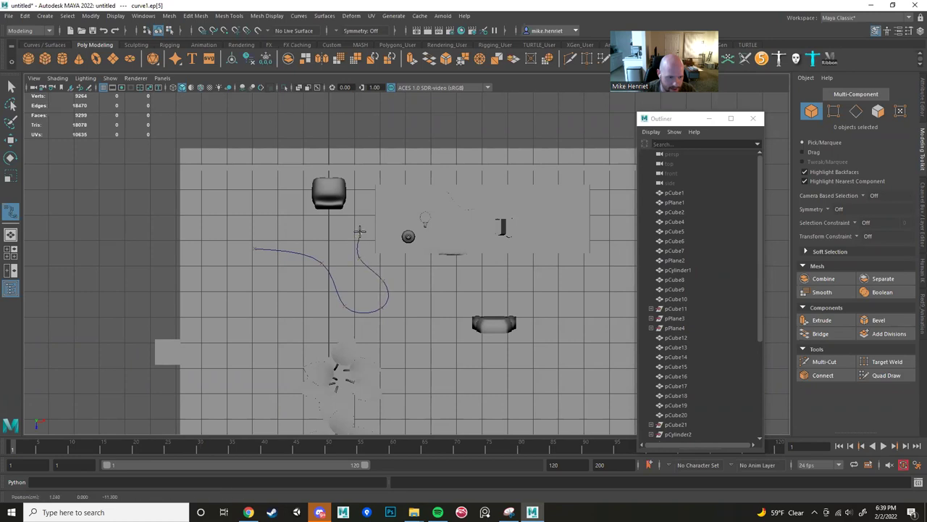
left_click(353, 209)
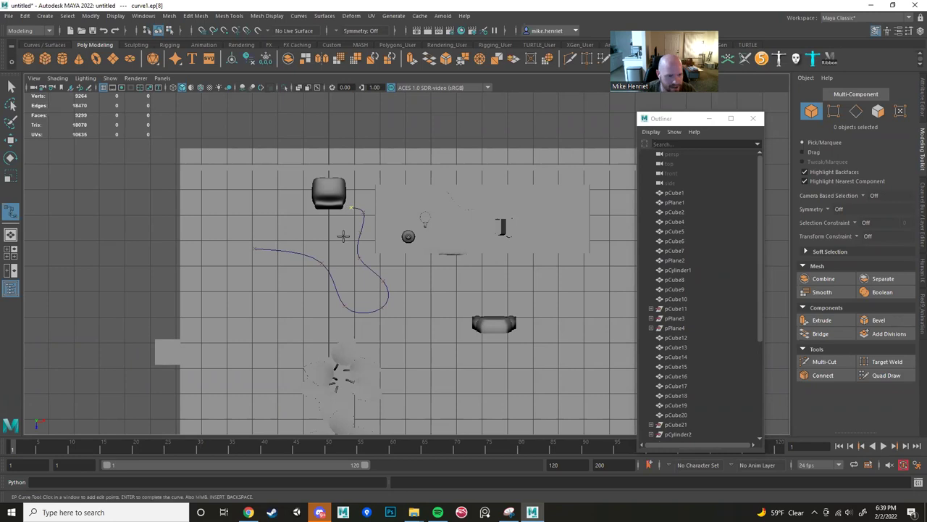
Continue the EP curve past the front of the small chair to its far side and complete it.
scroll(344, 237, "up", 5)
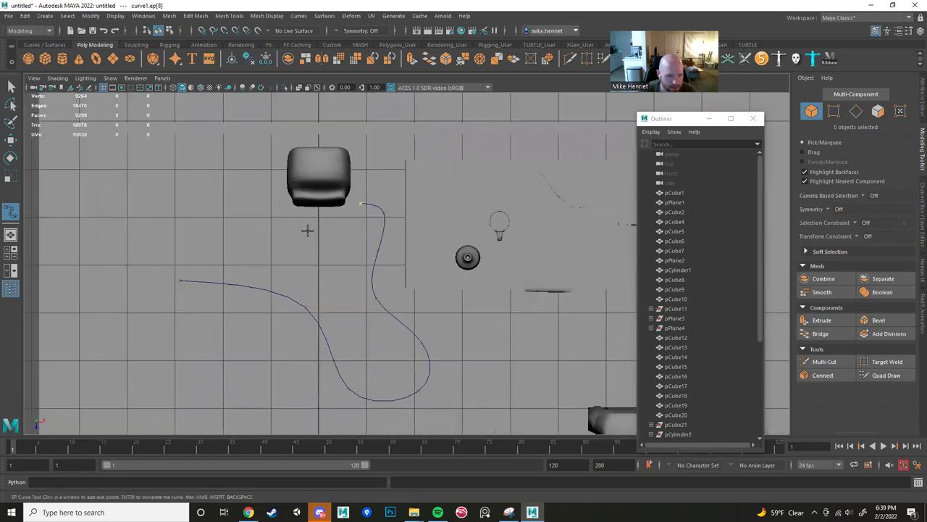
left_click(310, 233)
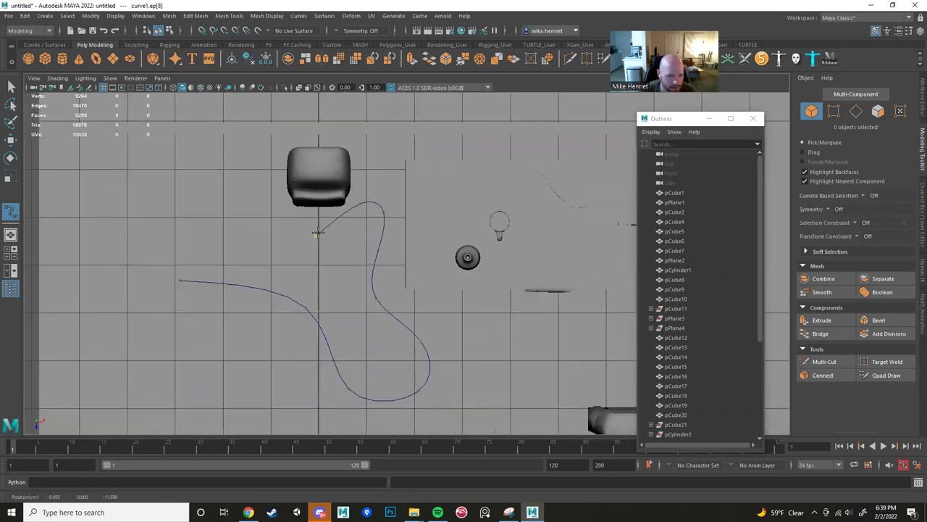
left_click(279, 214)
left_click_drag(255, 188, 217, 174)
left_click_drag(185, 195, 178, 200)
middle_click_drag(250, 254, 358, 268, "alt")
scroll(358, 268, "up", 2)
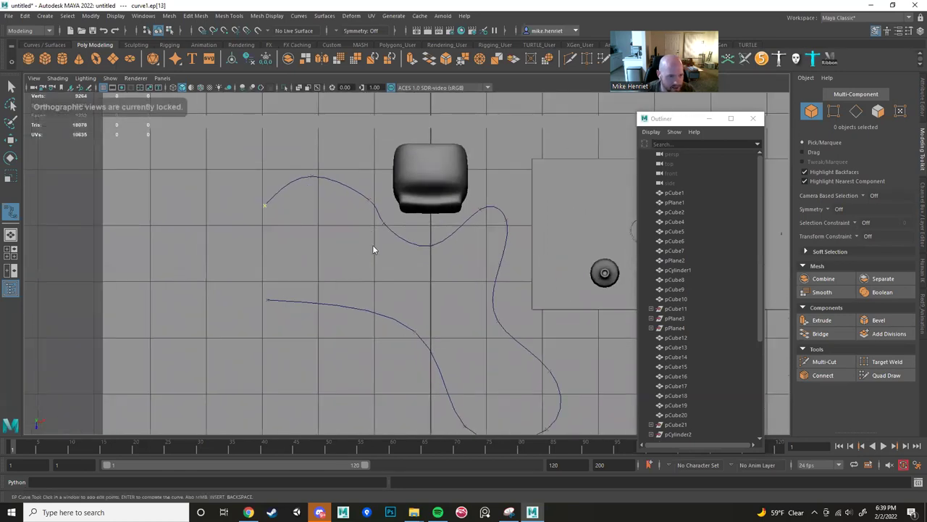
key("space")
key("space")
key("w")
scroll(386, 283, "up", 4)
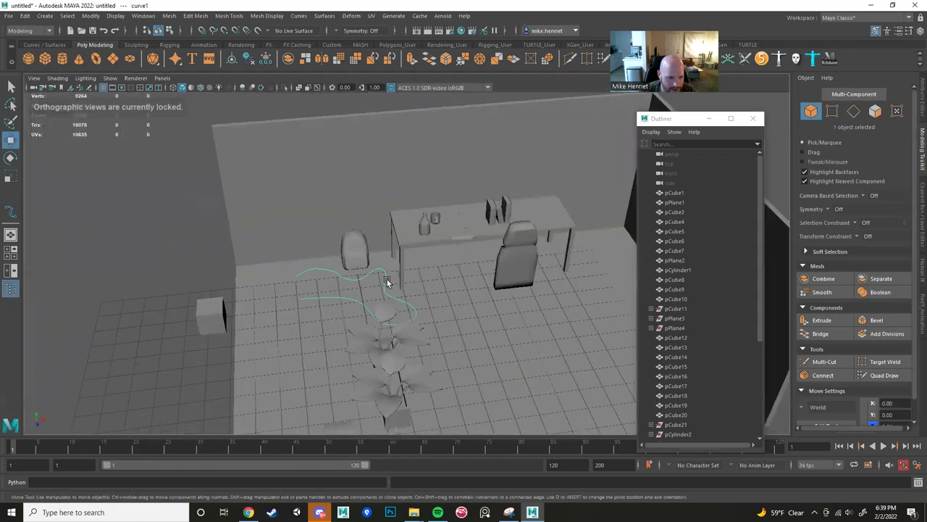
Move the finished curve up to a height of about 4.29 units and away from the desk, clear of the props.
middle_click_drag(387, 283, 416, 229, "alt")
scroll(415, 230, "up", 4)
left_click_drag(356, 271, 491, 277, "alt")
right_click_drag(490, 279, 428, 281, "alt")
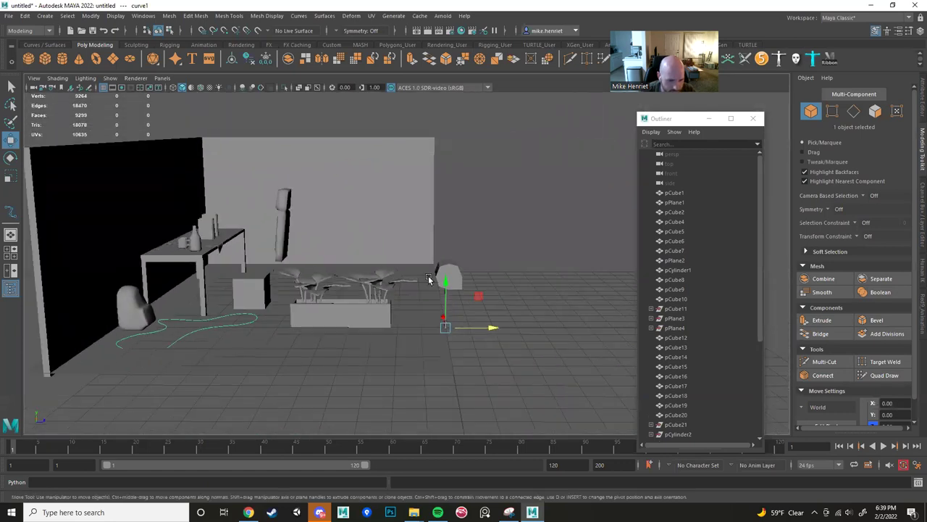
left_click_drag(479, 295, 734, 190)
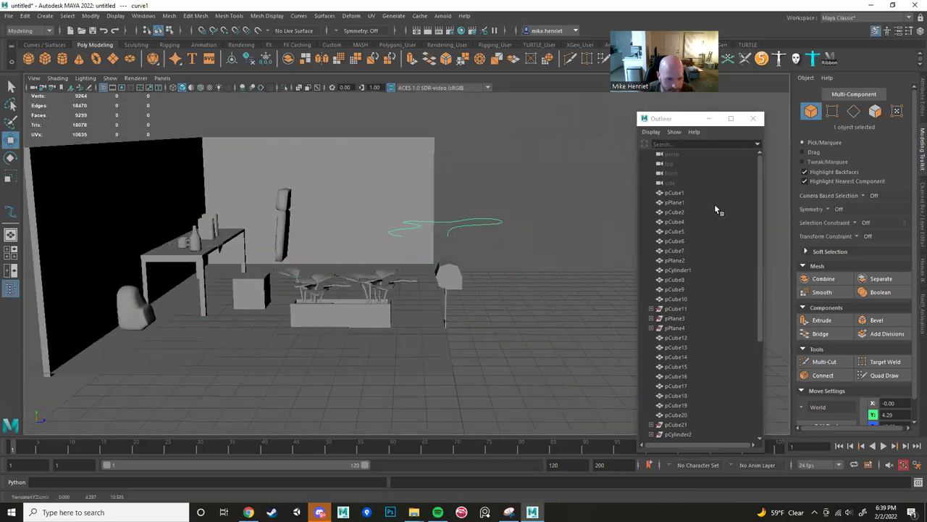
scroll(535, 266, "up", 3)
left_click_drag(534, 265, 308, 280, "alt")
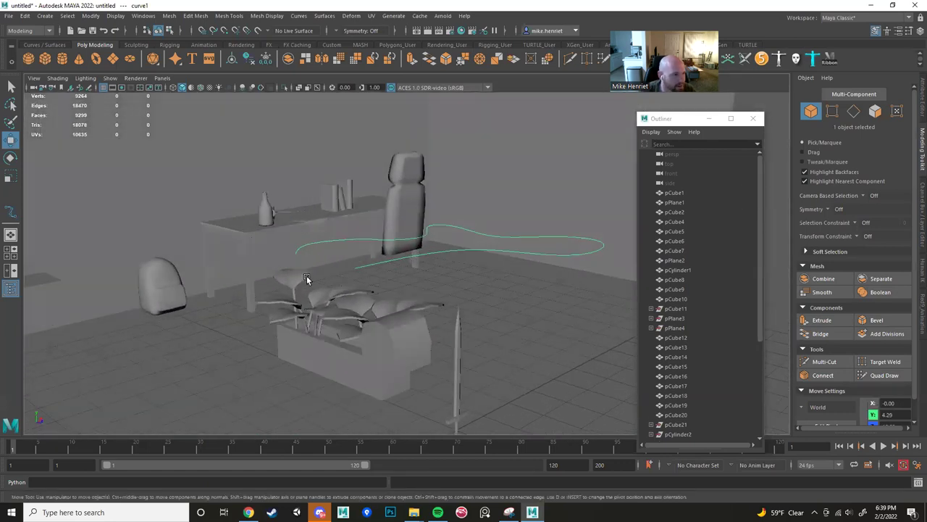
Create a polygon disc at the origin and show its creation settings with nothing covering them.
left_click(129, 60)
left_click_drag(348, 283, 570, 258, "alt")
key("r")
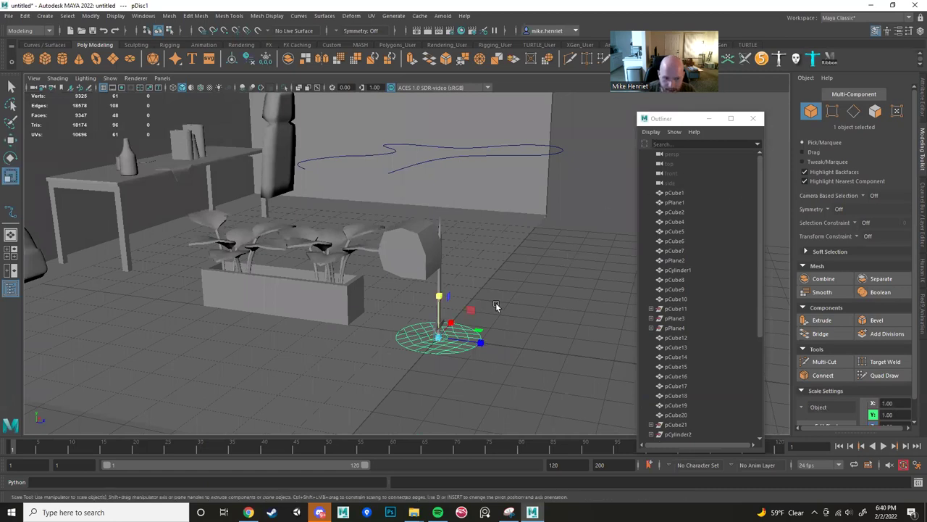
left_click(922, 217)
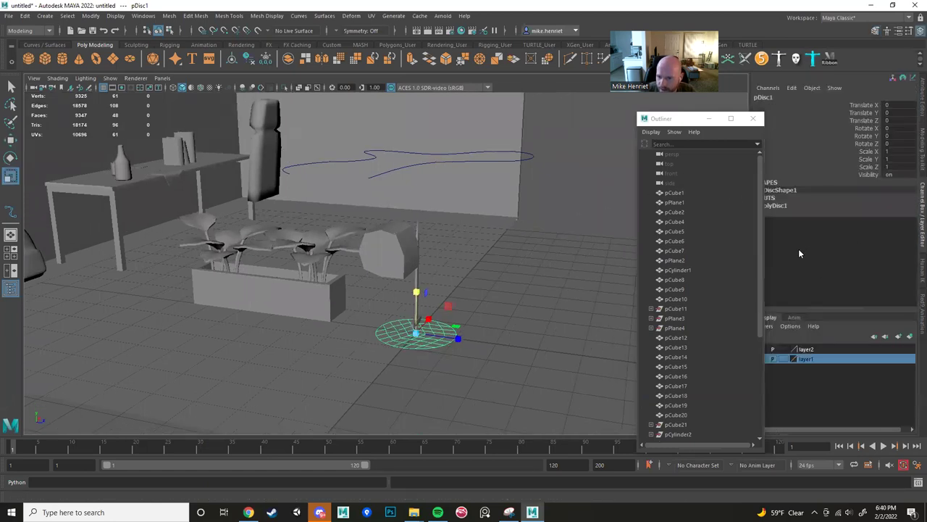
left_click(776, 205)
left_click_drag(678, 125, 595, 117)
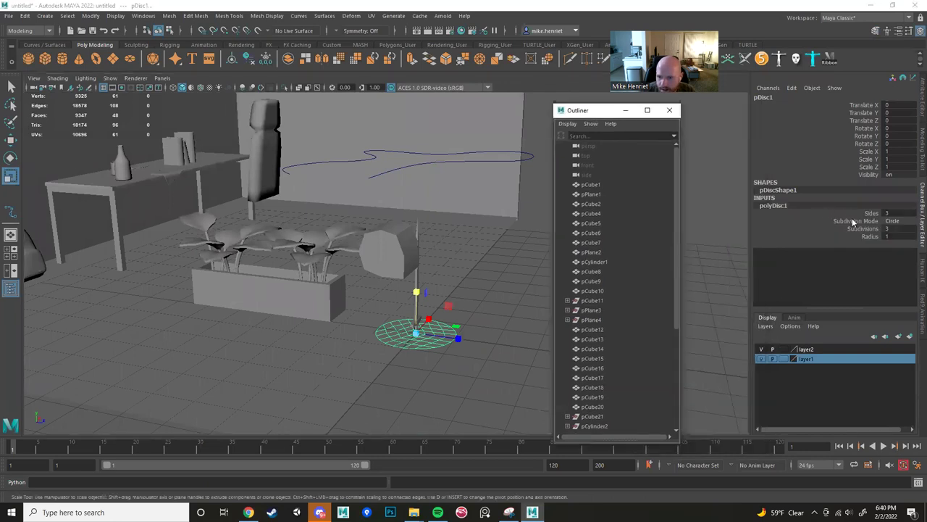
left_click(865, 229)
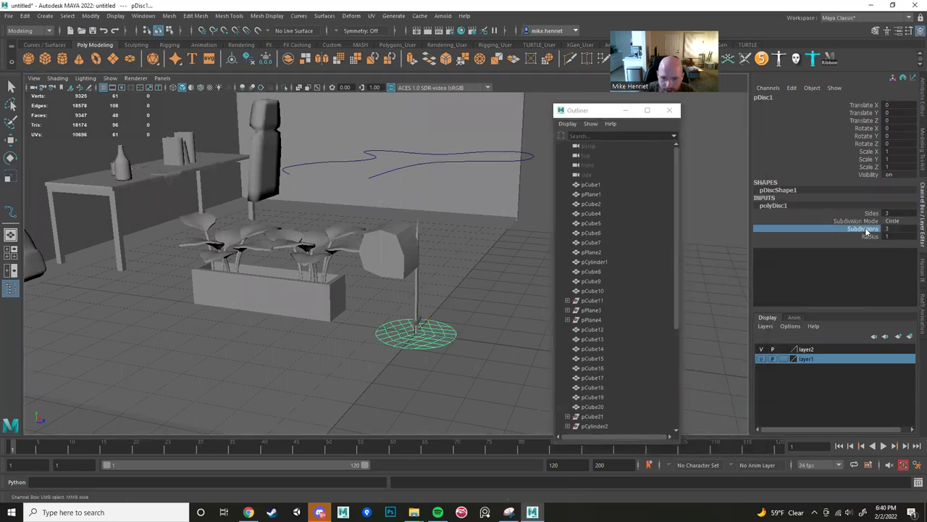
left_click(871, 237, "shift")
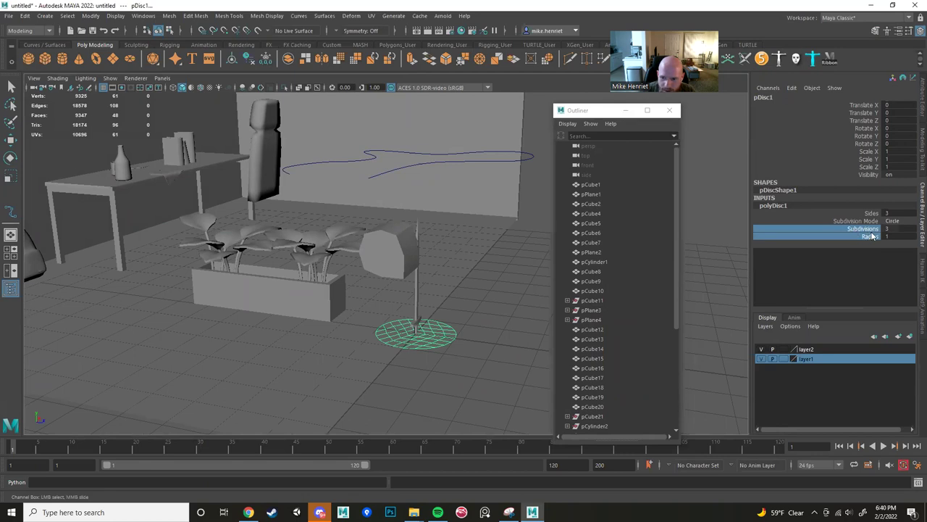
left_click(869, 214)
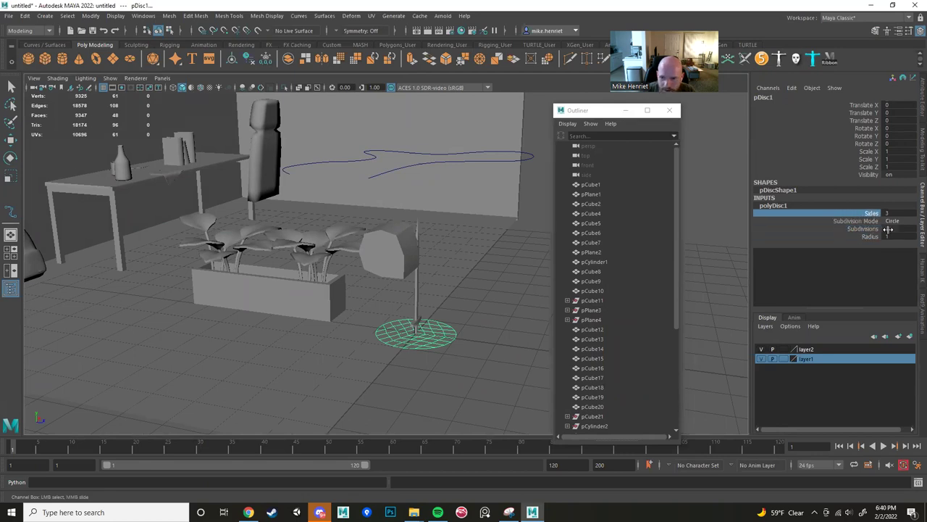
Try the disc with 1 subdivision and undo the change.
double_click(889, 229)
type("1")
key("Return")
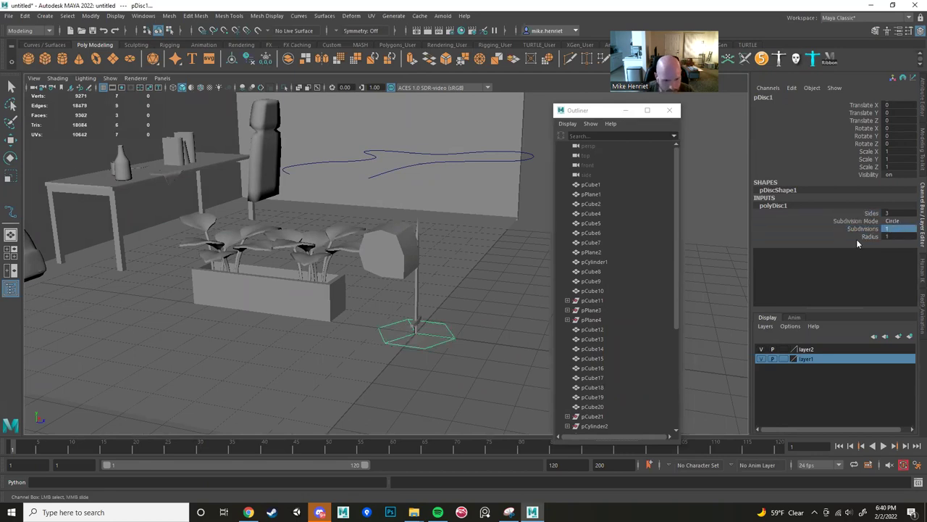
key("ctrl+z")
Set the disc's subdivisions to 2.
double_click(895, 230)
type("2")
key("Return")
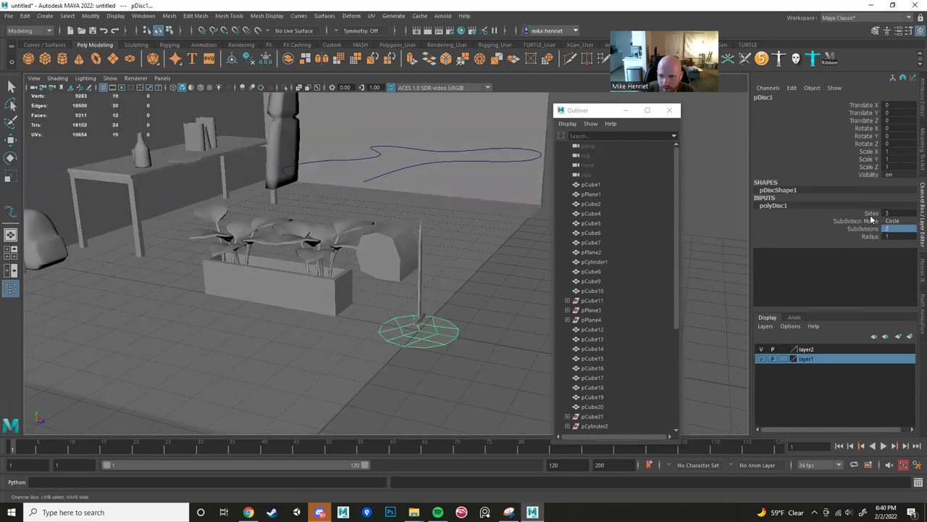
Try to set the disc's number of sides to 1.
double_click(897, 213)
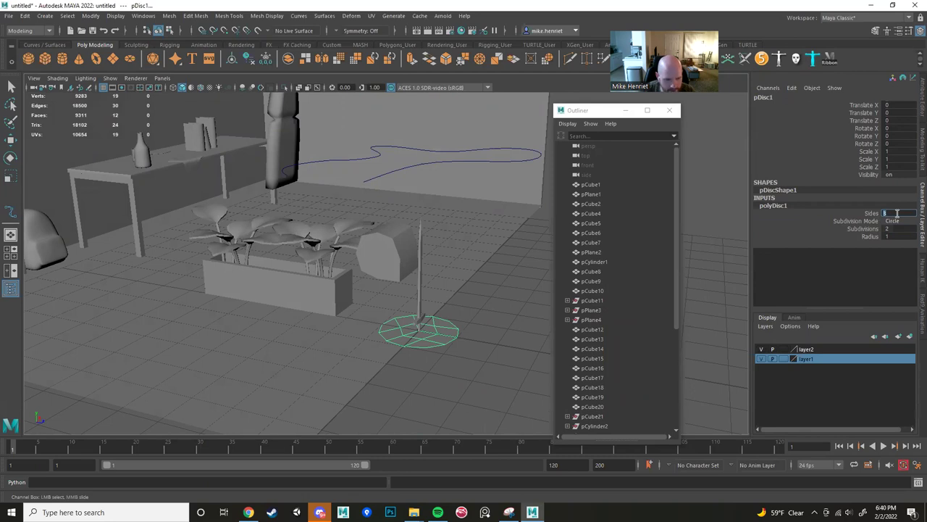
type("1")
key("Return")
double_click(892, 213)
left_click(873, 213)
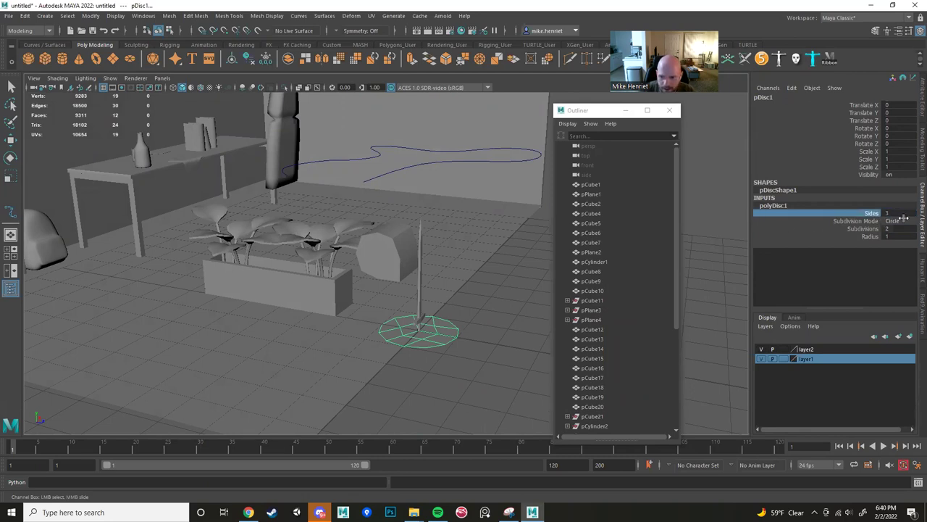
left_click(874, 236)
Scale the disc uniformly to 0.2 and move it up to the drawn curve's start at a height of about 4.3 units.
left_click_drag(457, 258, 426, 263, "alt")
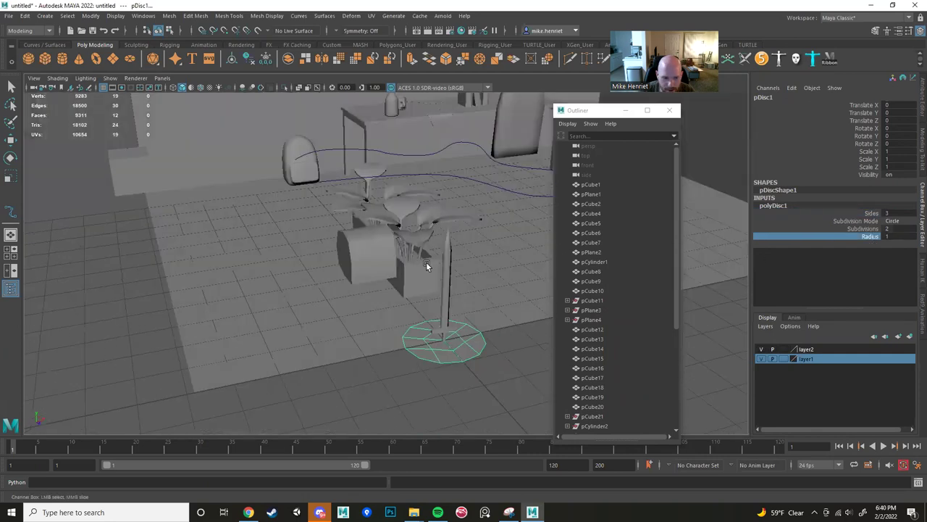
scroll(426, 263, "up", 4)
middle_click_drag(426, 263, 373, 196, "alt")
right_click_drag(429, 246, 476, 243)
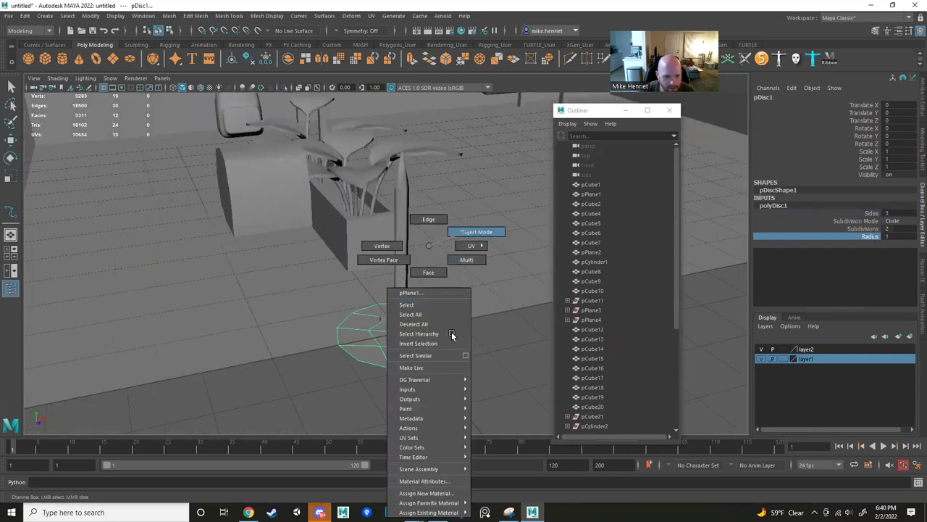
key("r")
left_click_drag(400, 332, 334, 310)
key("w")
left_click_drag(453, 354, 297, 131)
scroll(304, 144, "up", 3)
middle_click_drag(304, 144, 403, 255, "alt")
Rotate the disc about -89 degrees on Z so it stands upright, facing along the curve.
left_click_drag(403, 255, 334, 236, "alt")
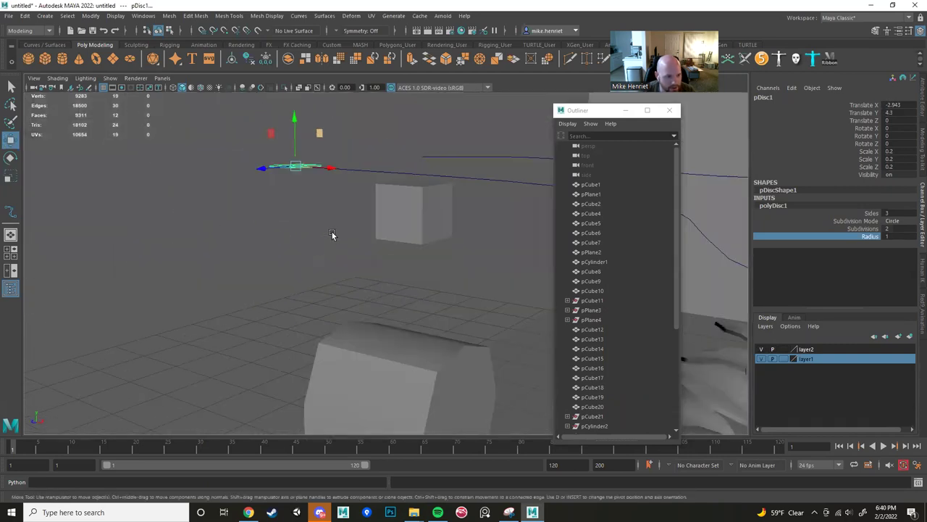
scroll(333, 236, "up", 2)
middle_click_drag(333, 237, 357, 324, "alt")
left_click_drag(357, 324, 435, 286, "alt")
middle_click_drag(435, 287, 441, 281, "alt")
left_click_drag(441, 281, 383, 255, "alt")
left_click_drag(387, 262, 437, 263, "alt")
key("e")
left_click_drag(393, 234, 392, 271)
Snap the upright disc's centre onto the start point of the curve.
key("w")
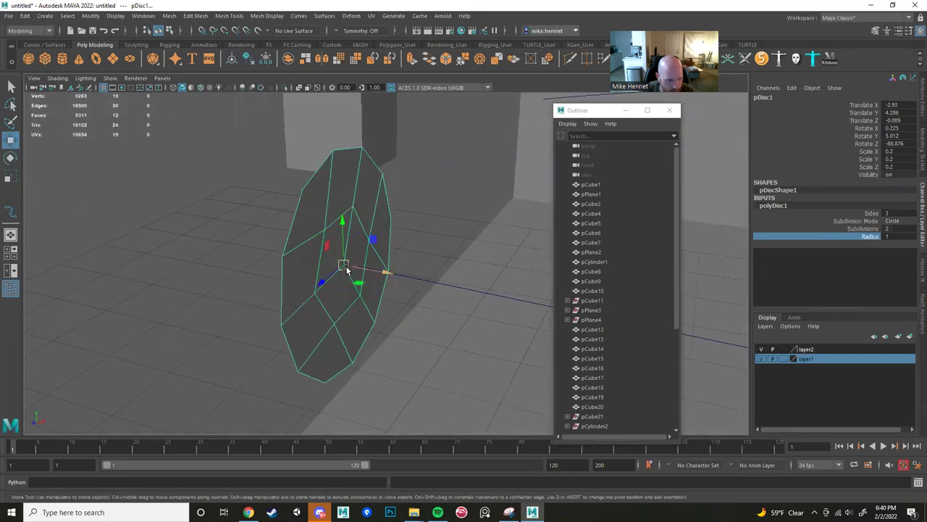
key("v")
left_click_drag(345, 266, 348, 241)
Try extruding all of the disc's faces along the curve and undo the extrusion.
left_click(410, 304)
left_click(426, 290)
left_click(393, 251, "shift")
right_click_drag(400, 263, 348, 242)
left_click_drag(336, 224, 445, 300)
left_click(450, 287, "shift")
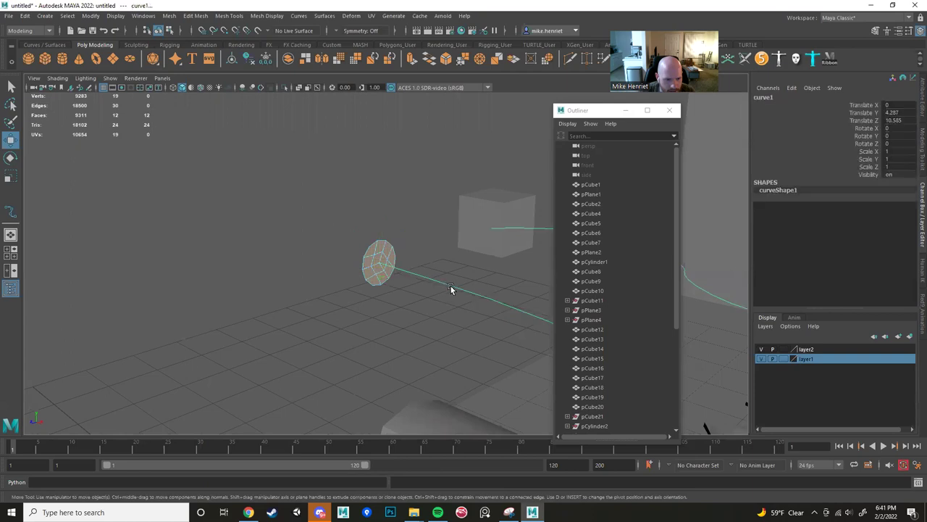
key("ctrl+e")
left_click_drag(437, 265, 350, 288, "alt")
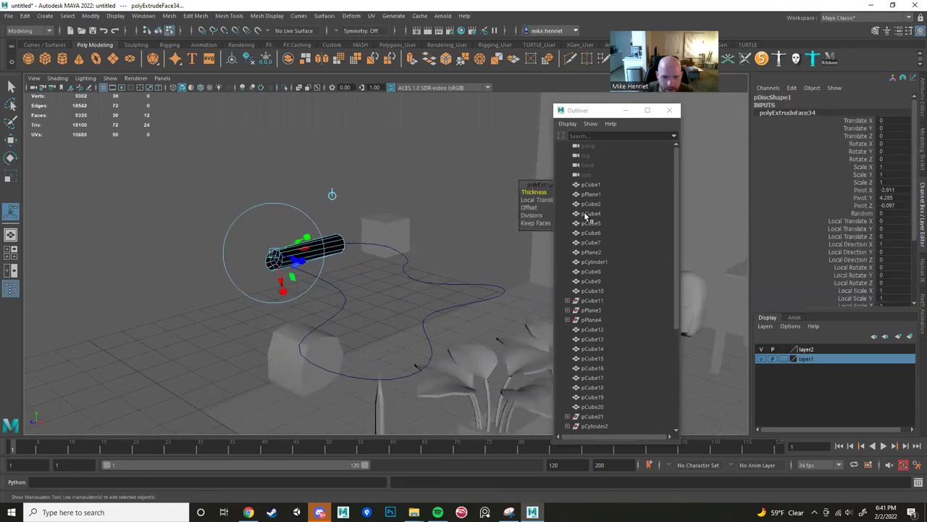
mouse_move(409, 252)
left_mouse_down("alt")
mouse_move(369, 254)
mouse_move(402, 250)
left_mouse_up("alt")
key("ctrl+z")
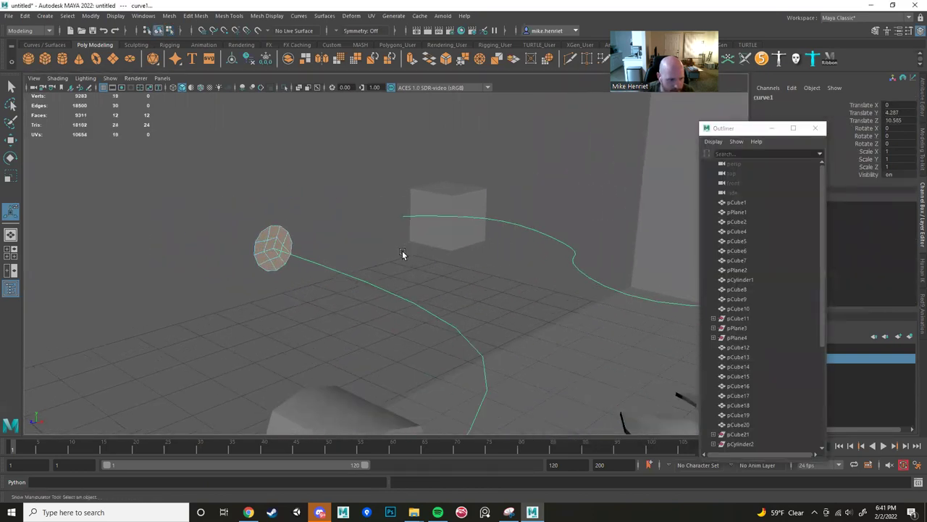
Select all of the disc's faces and scale them down uniformly to a much thinner profile.
left_click(266, 233)
left_click_drag(237, 219, 345, 290)
key("r")
left_click_drag(275, 250, 254, 251)
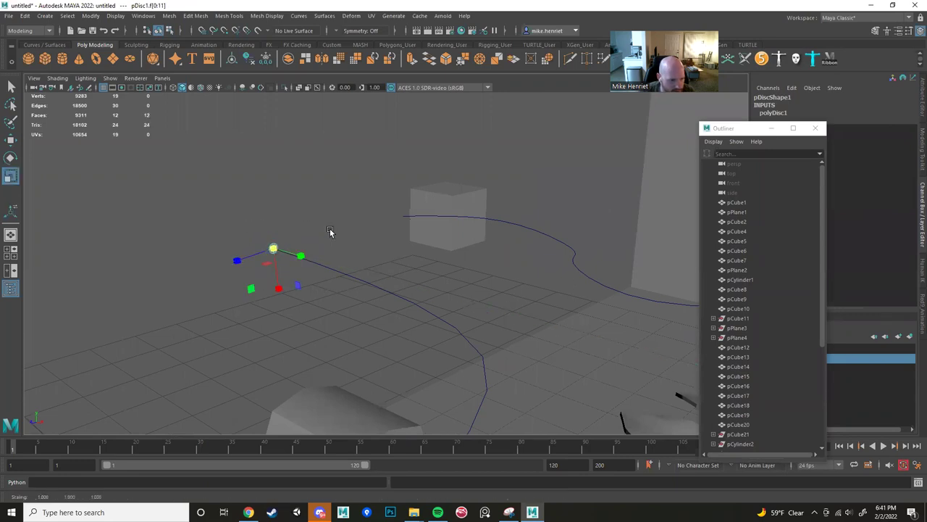
Extrude the small disc's faces along the drawn curve.
left_click(354, 276)
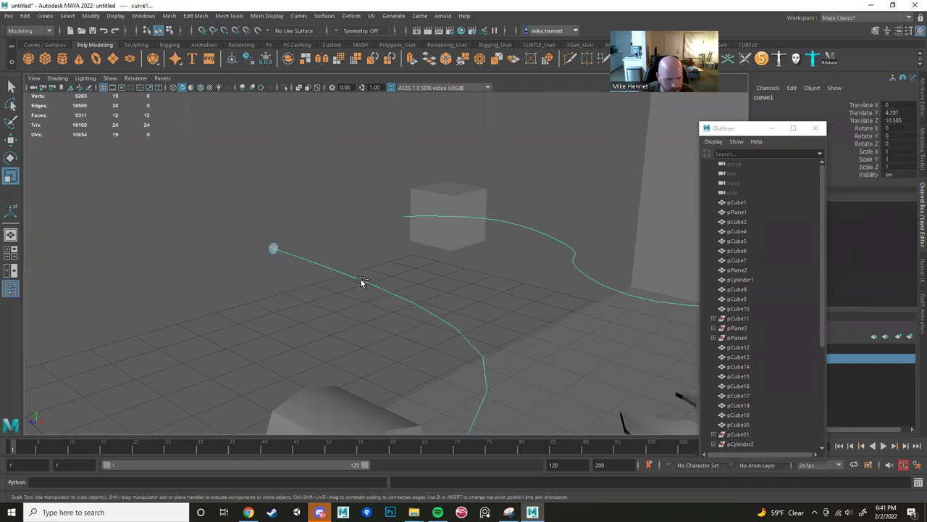
key("ctrl+e")
left_click_drag(359, 252, 403, 268, "alt")
Set the extrusion's divisions to 100 so the tube follows the curve smoothly.
left_click_drag(533, 215, 547, 216)
left_click_drag(515, 241, 483, 265, "alt")
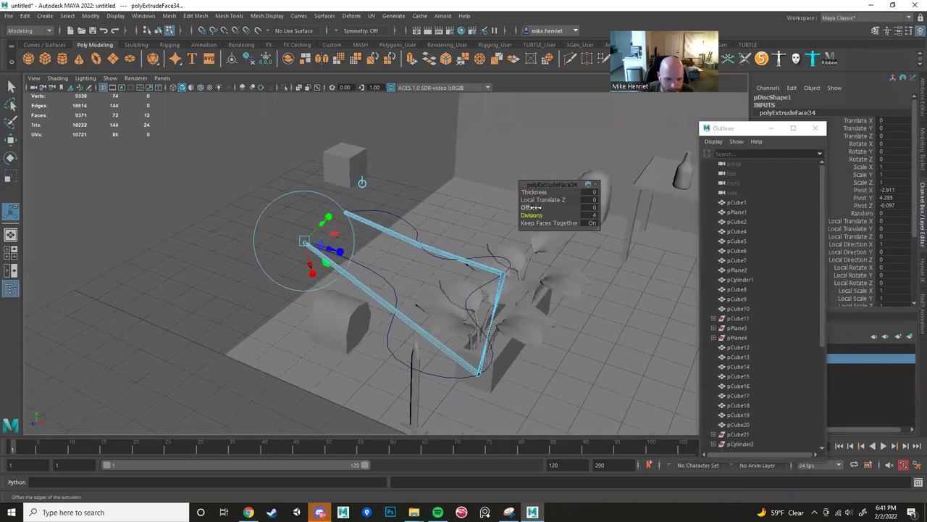
left_click_drag(537, 215, 564, 215)
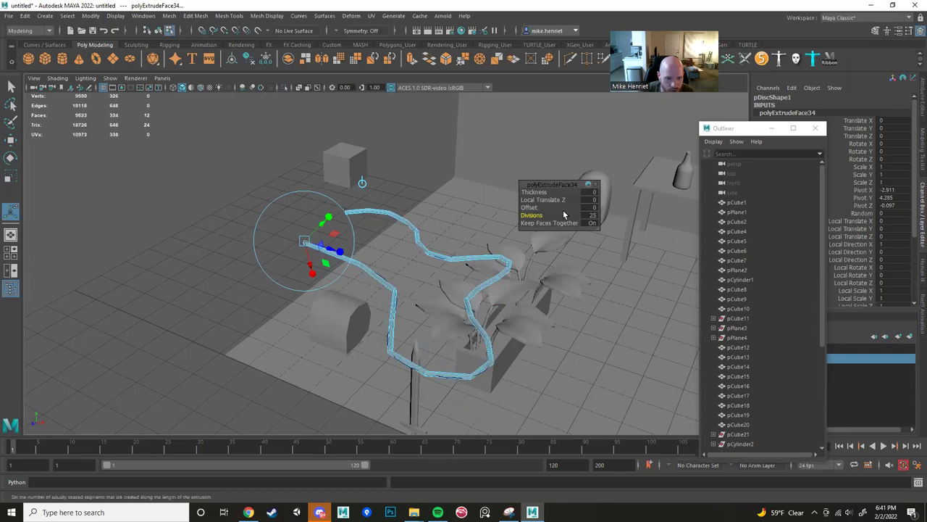
left_click(593, 216)
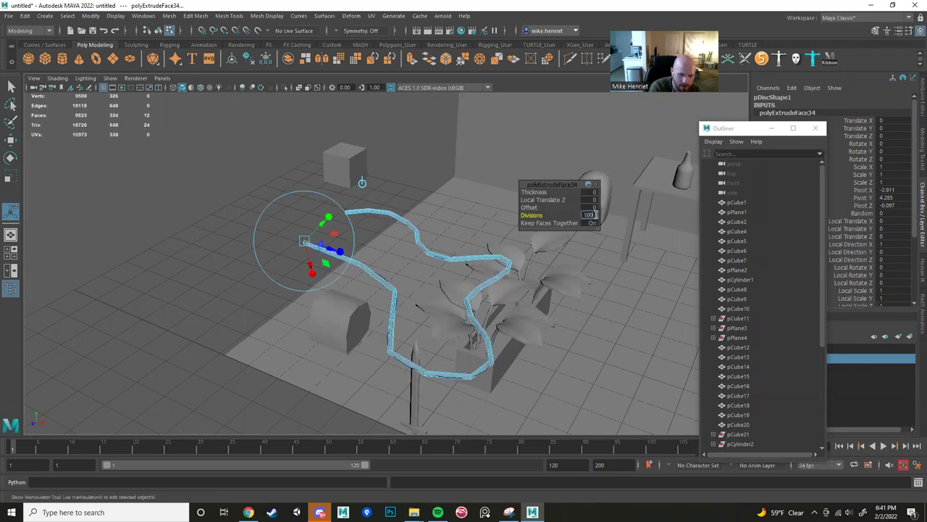
key("Return")
left_click_drag(424, 250, 388, 248, "alt")
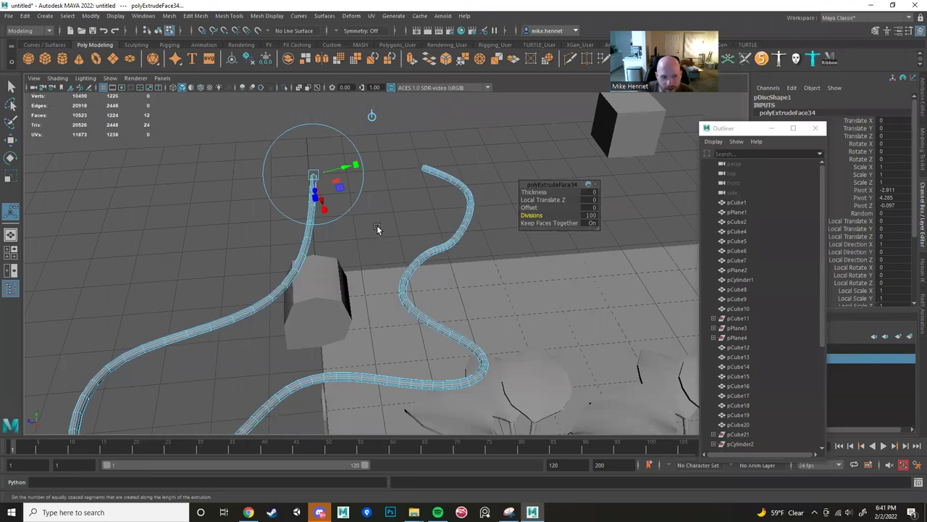
scroll(378, 226, "up", 5)
left_click_drag(387, 236, 429, 200, "alt")
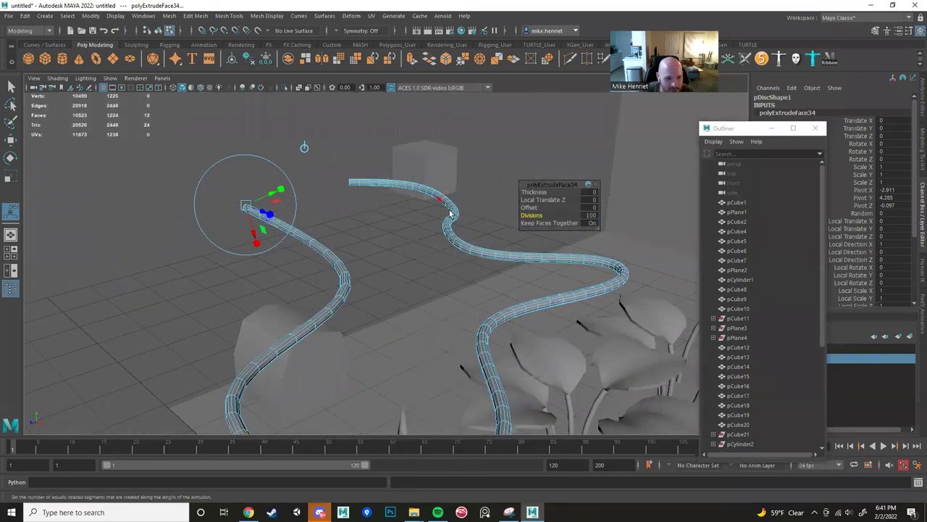
Return to object mode and select the whole extruded tube.
right_click_drag(449, 212, 468, 200)
left_click(468, 200)
left_click(493, 251)
left_click_drag(494, 250, 538, 267, "alt")
left_click(536, 238)
left_click(520, 246)
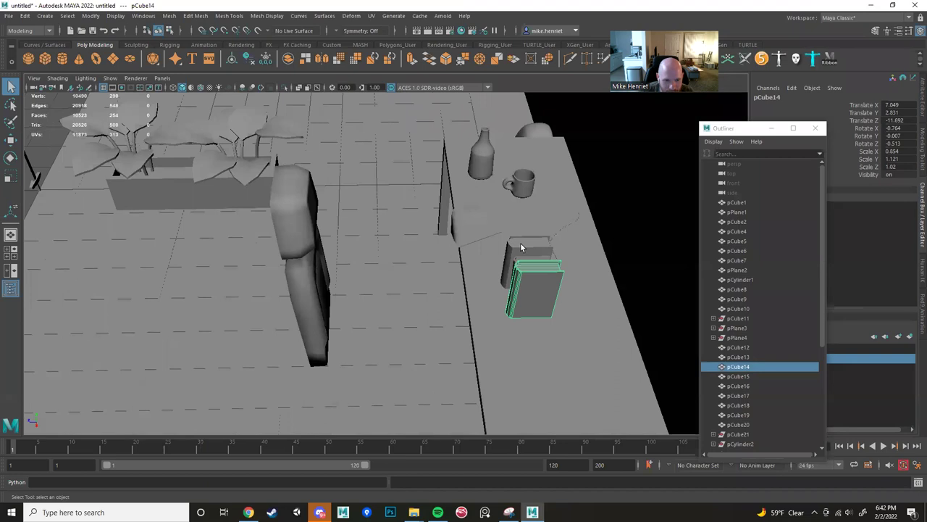
left_click(520, 245)
left_click(452, 232)
right_click_drag(449, 233, 261, 218, "alt")
middle_click_drag(261, 217, 438, 346, "alt")
left_click(345, 231)
right_click_drag(438, 346, 441, 247, "alt")
left_click(457, 239)
left_click_drag(466, 254, 439, 197, "alt")
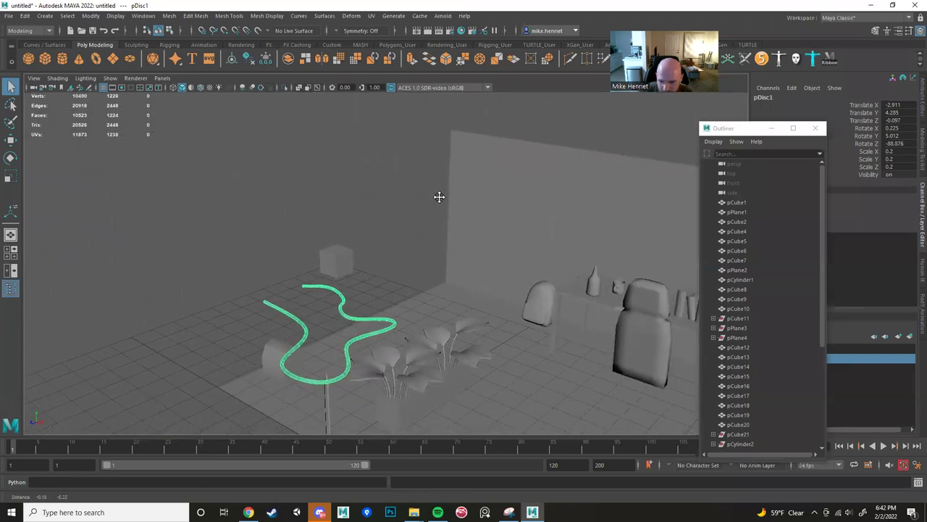
Display the Modeling Toolkit with the extruded tube still selected.
scroll(428, 192, "up", 5)
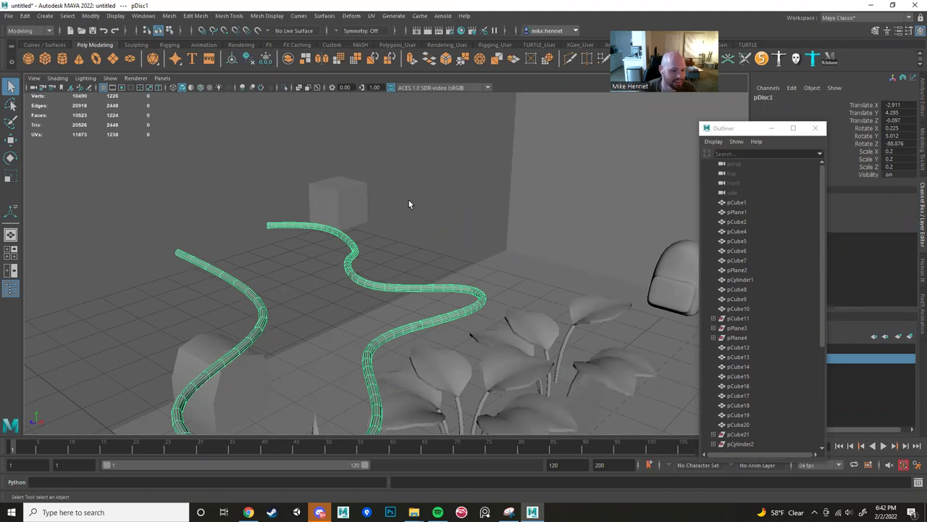
left_click_drag(447, 203, 277, 261, "alt")
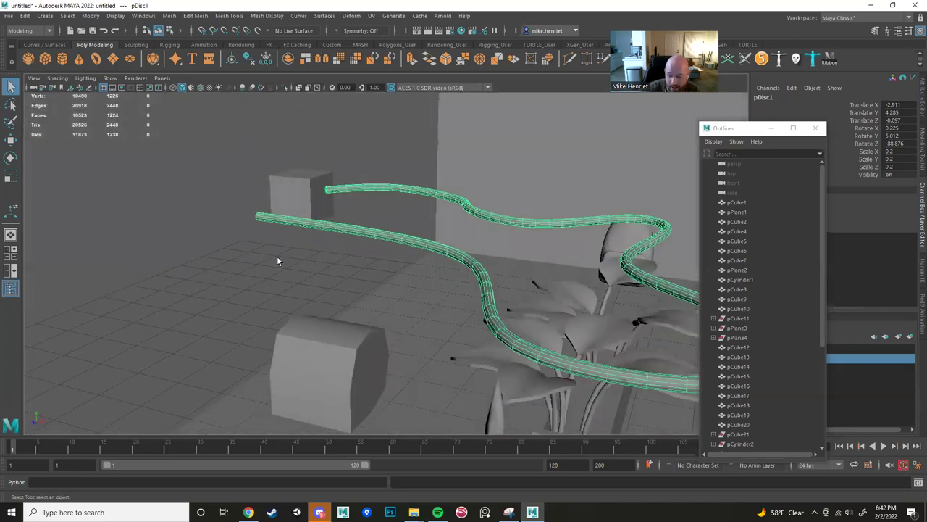
right_click_drag(639, 215, 479, 215, "alt")
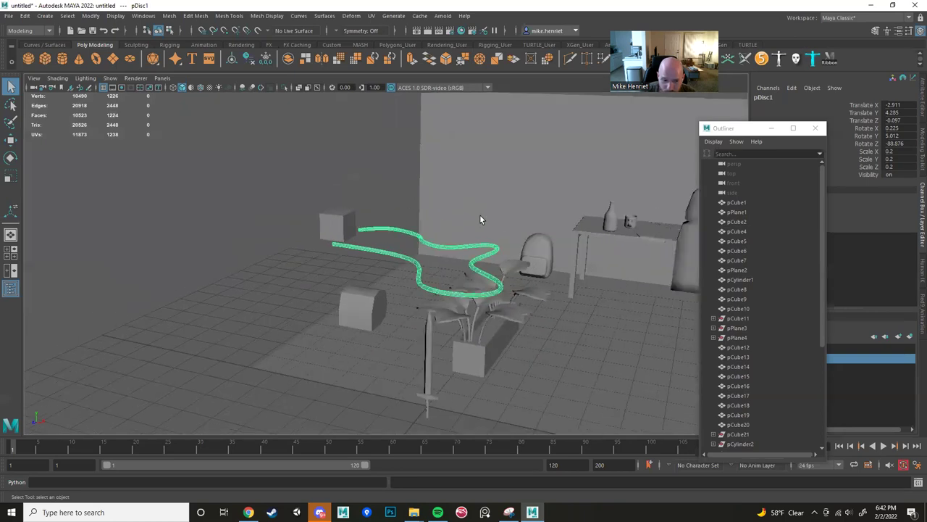
middle_click_drag(480, 214, 319, 202, "alt")
left_click_drag(319, 202, 279, 207, "alt")
left_click(920, 171)
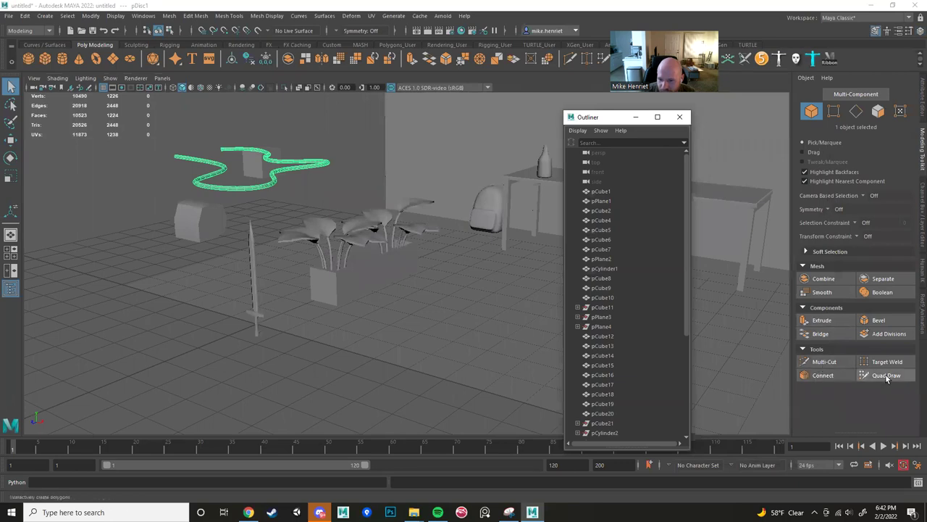
Examine the extruded tube's shape and segments from several sides.
scroll(322, 222, "down", 5)
left_click_drag(322, 222, 379, 246, "alt")
middle_click_drag(379, 245, 447, 247, "alt")
scroll(425, 237, "up", 5)
left_click_drag(426, 237, 307, 255, "alt")
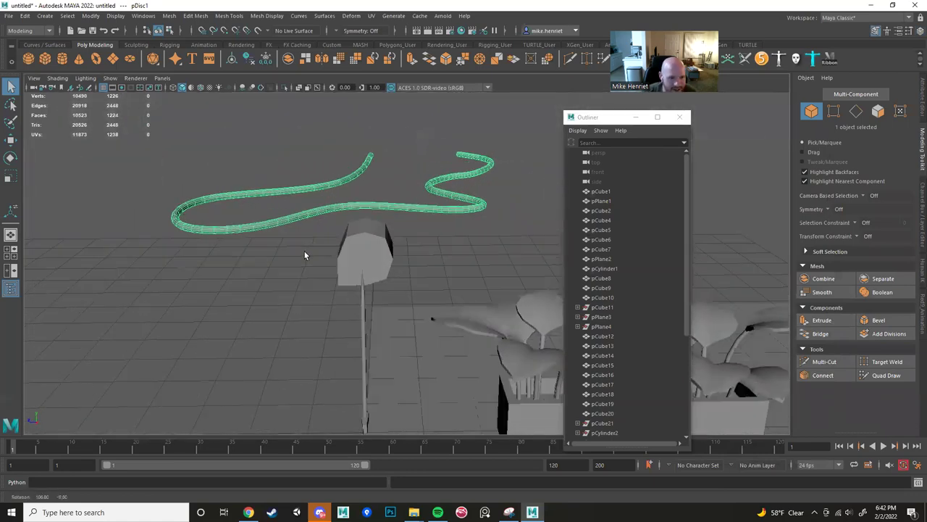
scroll(356, 228, "up", 5)
scroll(412, 240, "down", 5)
left_click_drag(412, 240, 435, 217, "alt")
scroll(354, 278, "up", 5)
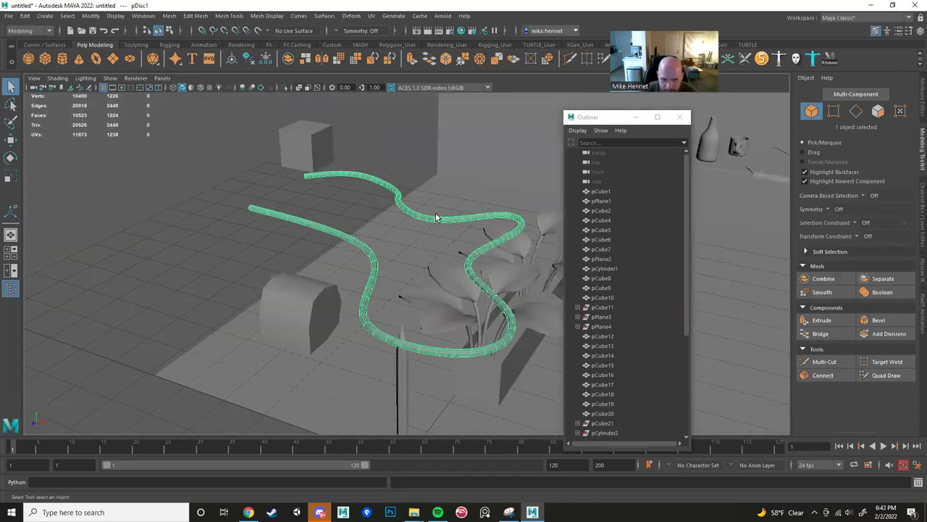